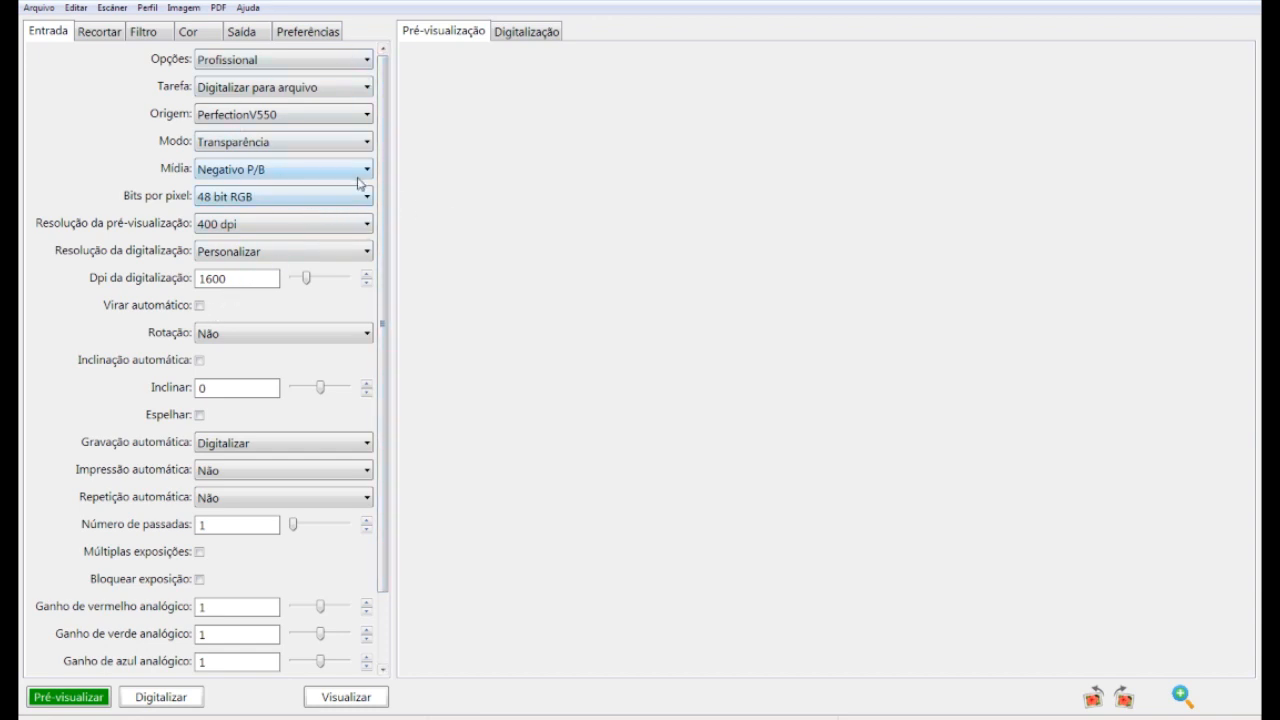
Keep 48-bit RGB colour depth and look over the crop and filter settings
mouse_move(386, 193)
left_mouse_down()
mouse_move(385, 240)
mouse_move(384, 213)
mouse_move(417, 162)
mouse_move(371, 178)
left_mouse_up()
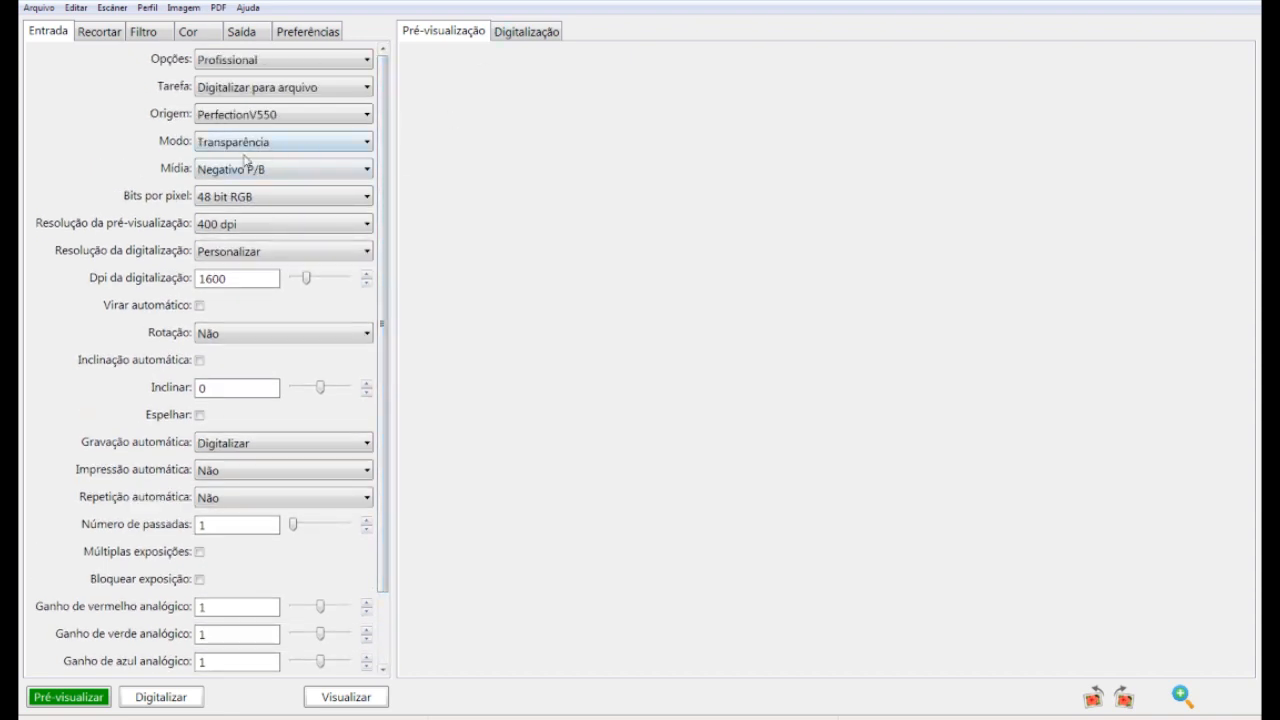
left_click(242, 199)
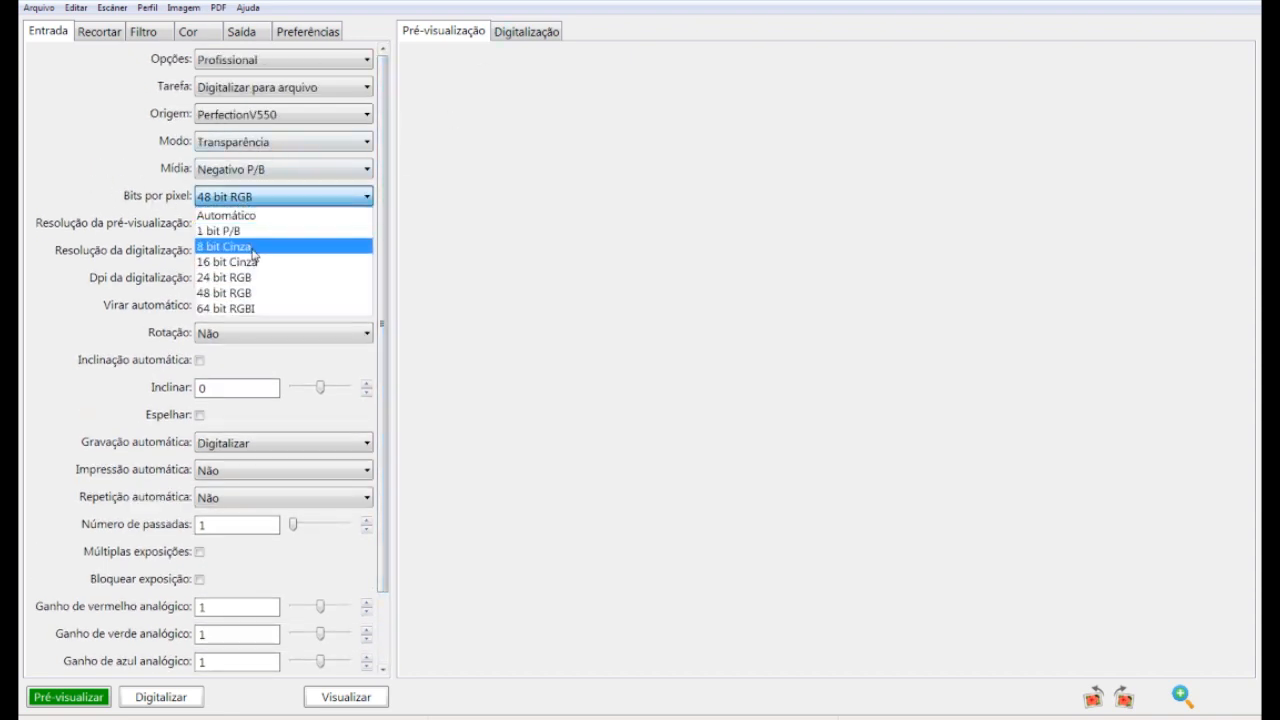
left_click(236, 293)
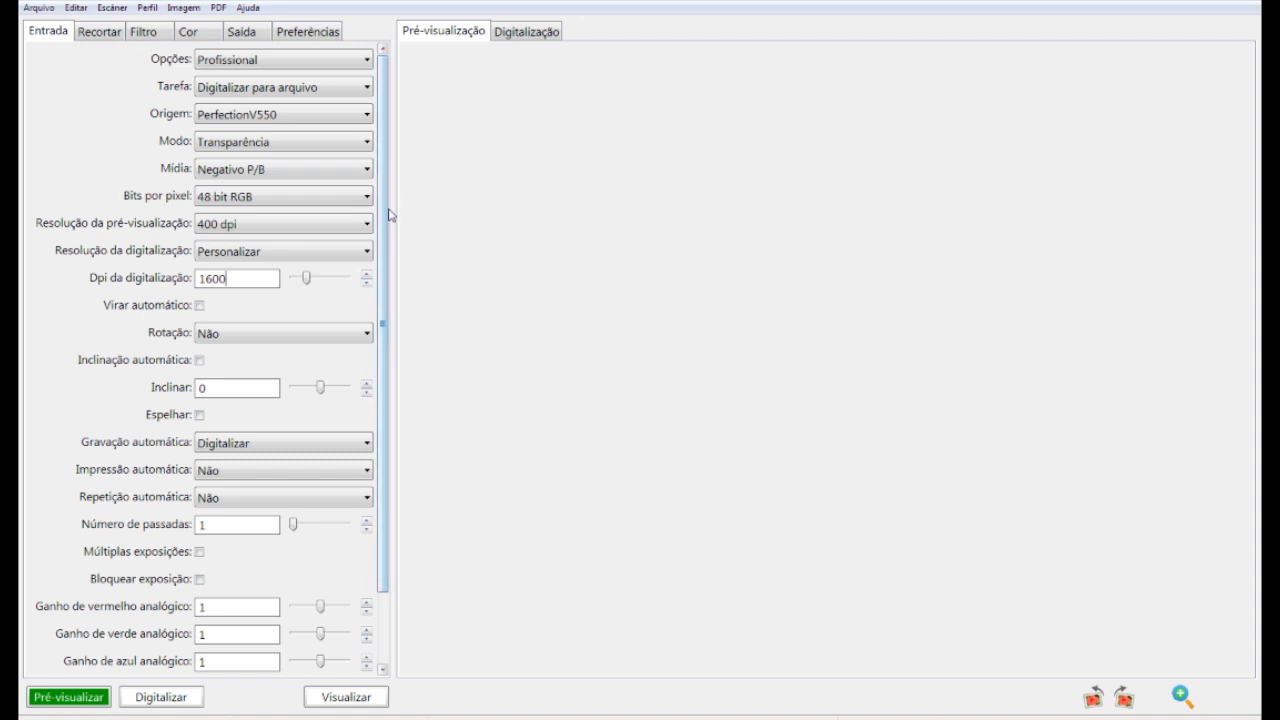
left_click(100, 34)
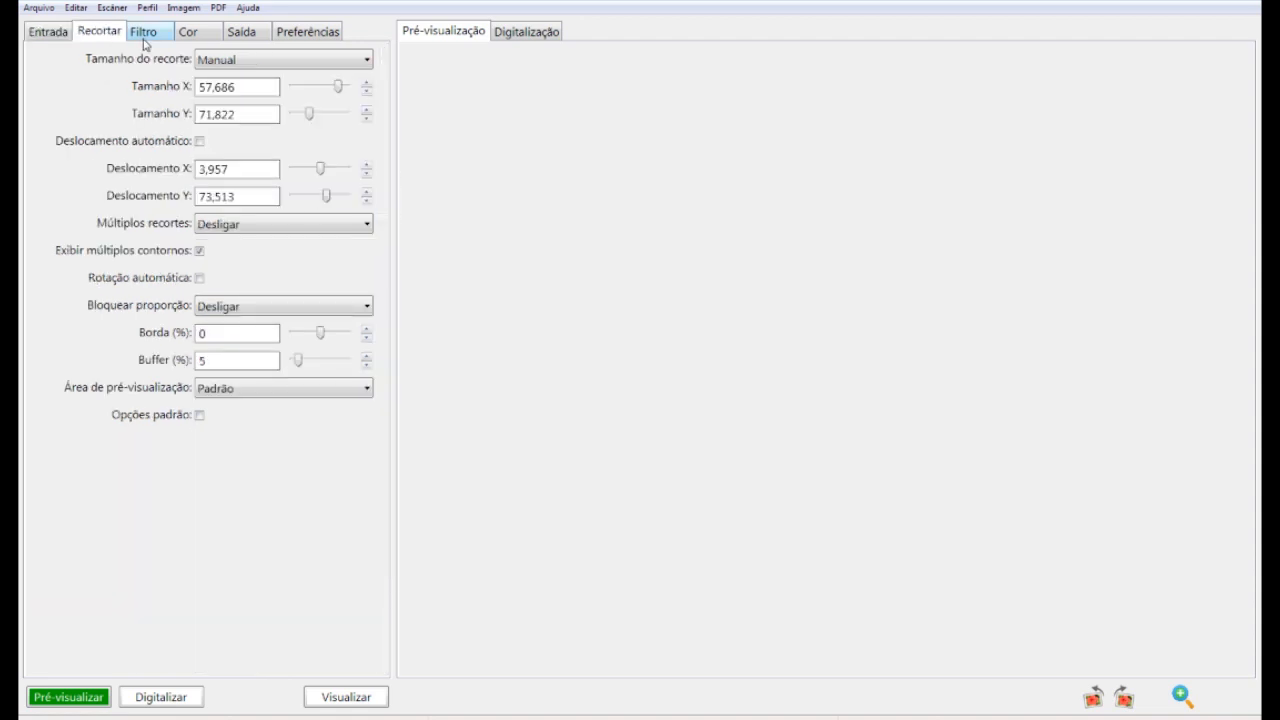
left_click(146, 33)
left_click(109, 36)
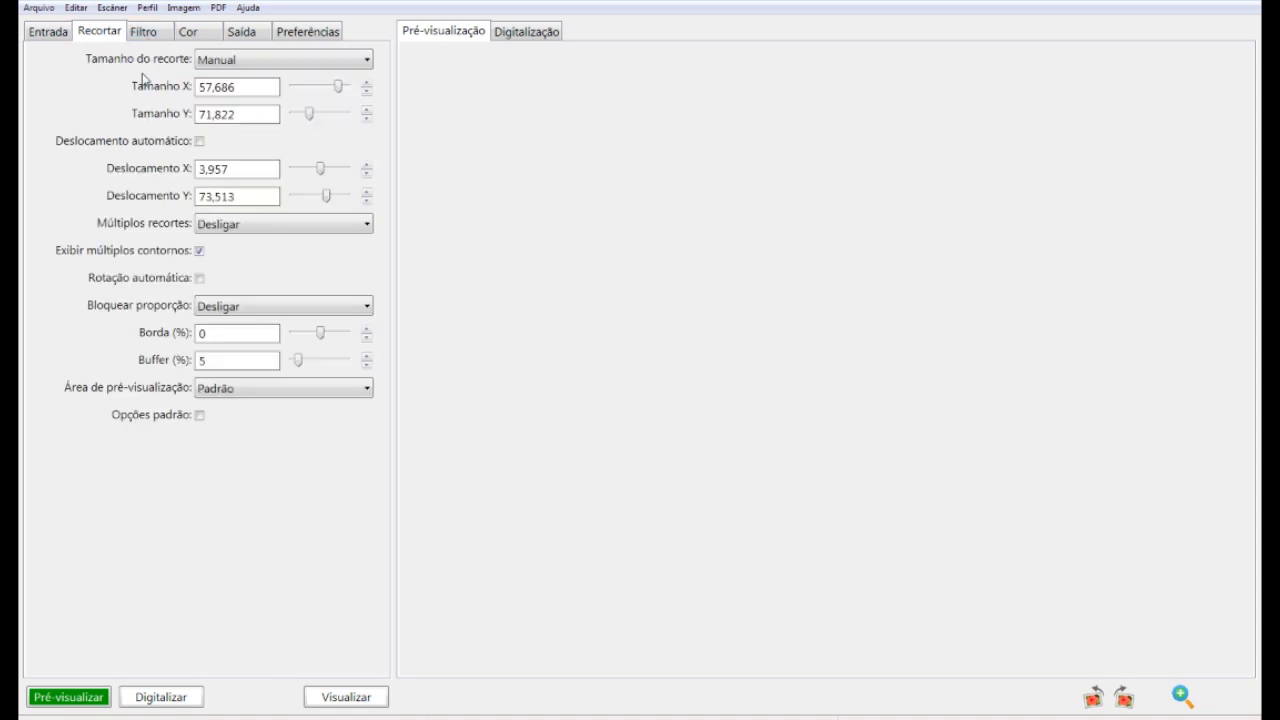
left_click(150, 36)
Set the black-and-white film to manufacturer FUJI, brand NPS, type 160S (PRO)
left_click(200, 33)
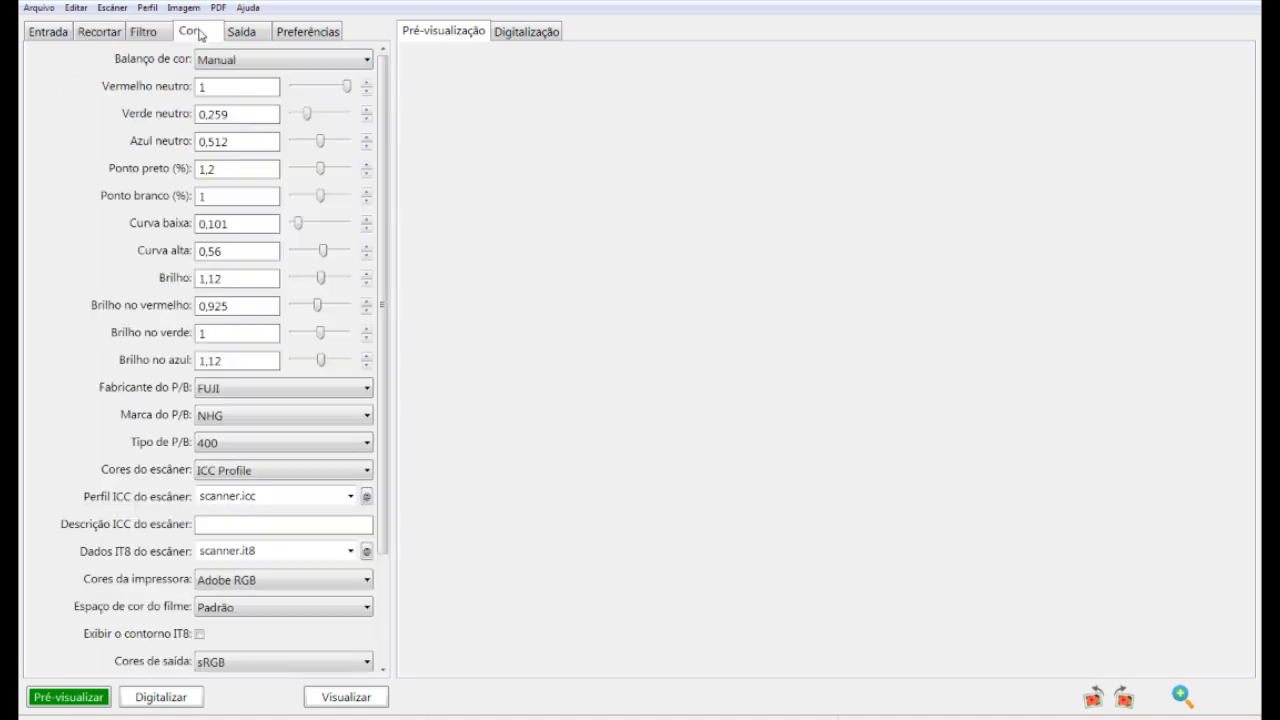
left_click(224, 394)
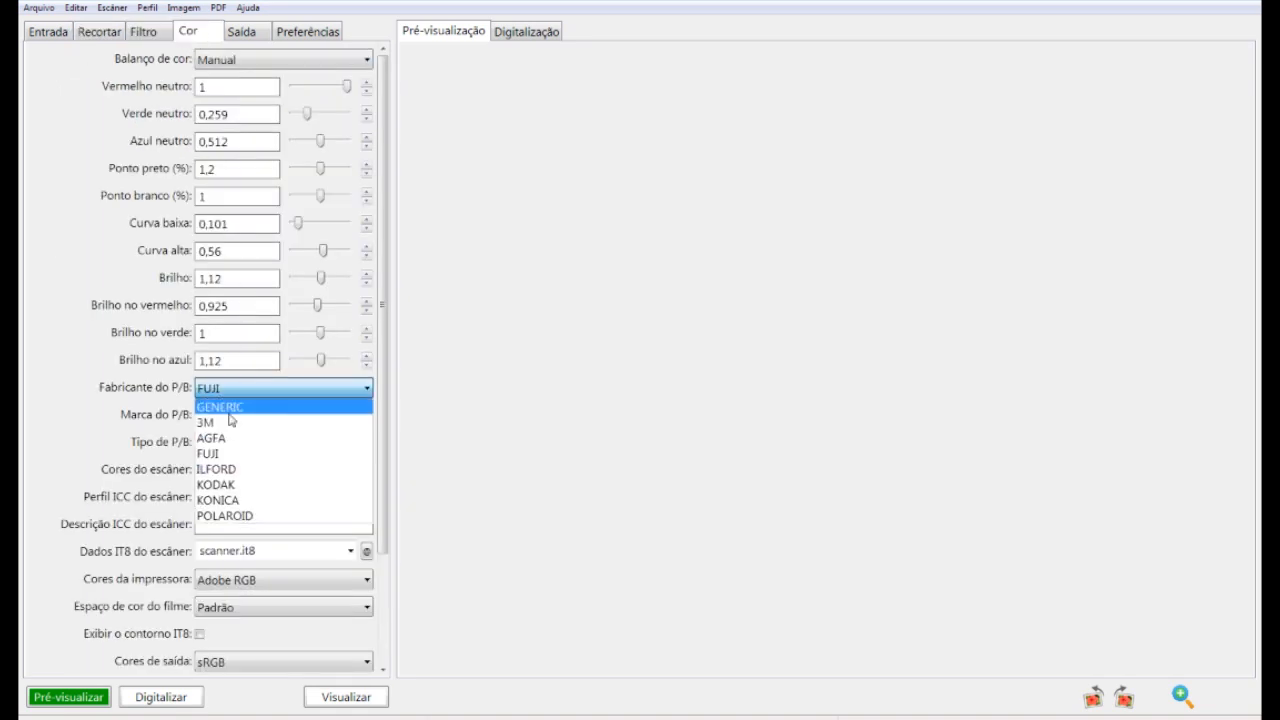
left_click(237, 485)
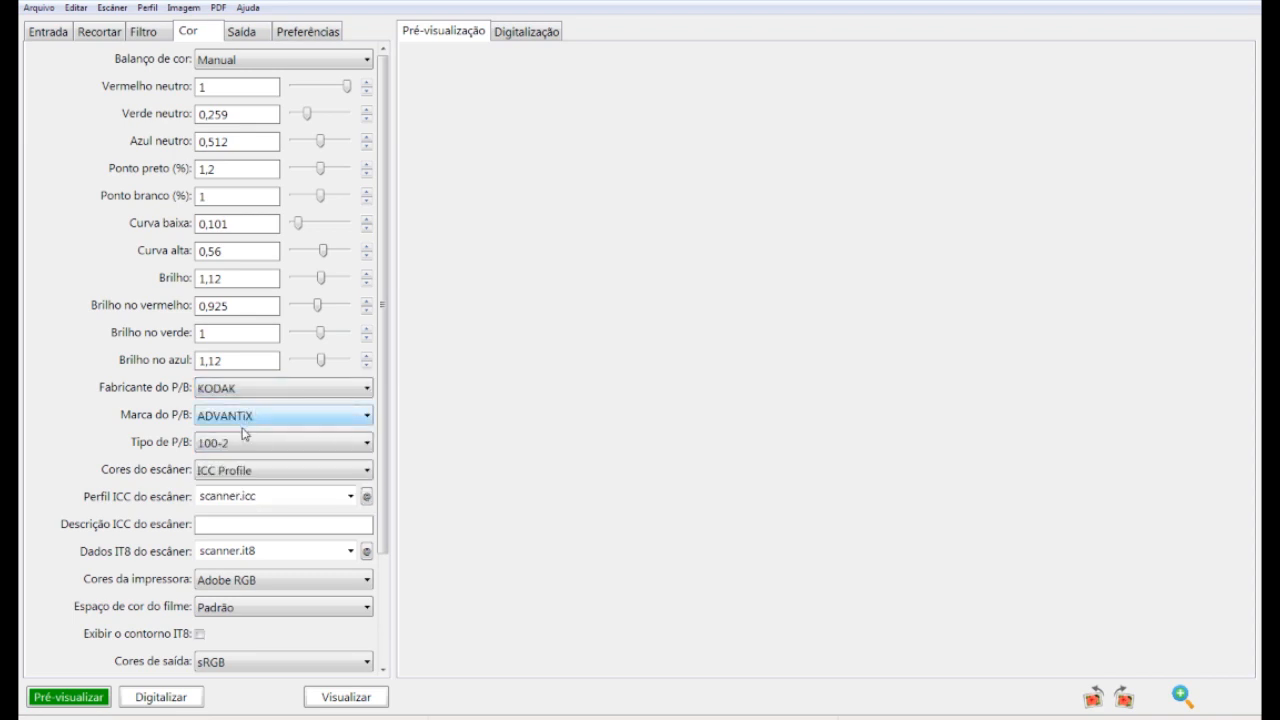
left_click(245, 389)
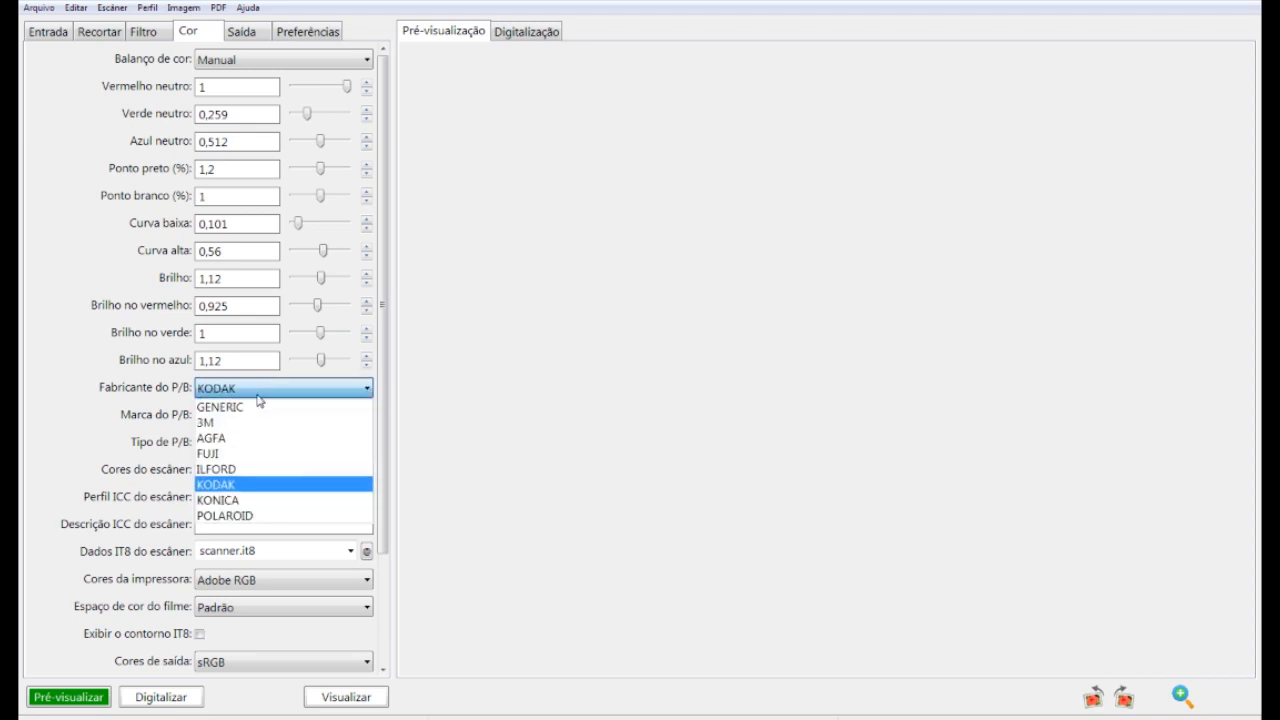
left_click(236, 453)
left_click(232, 415)
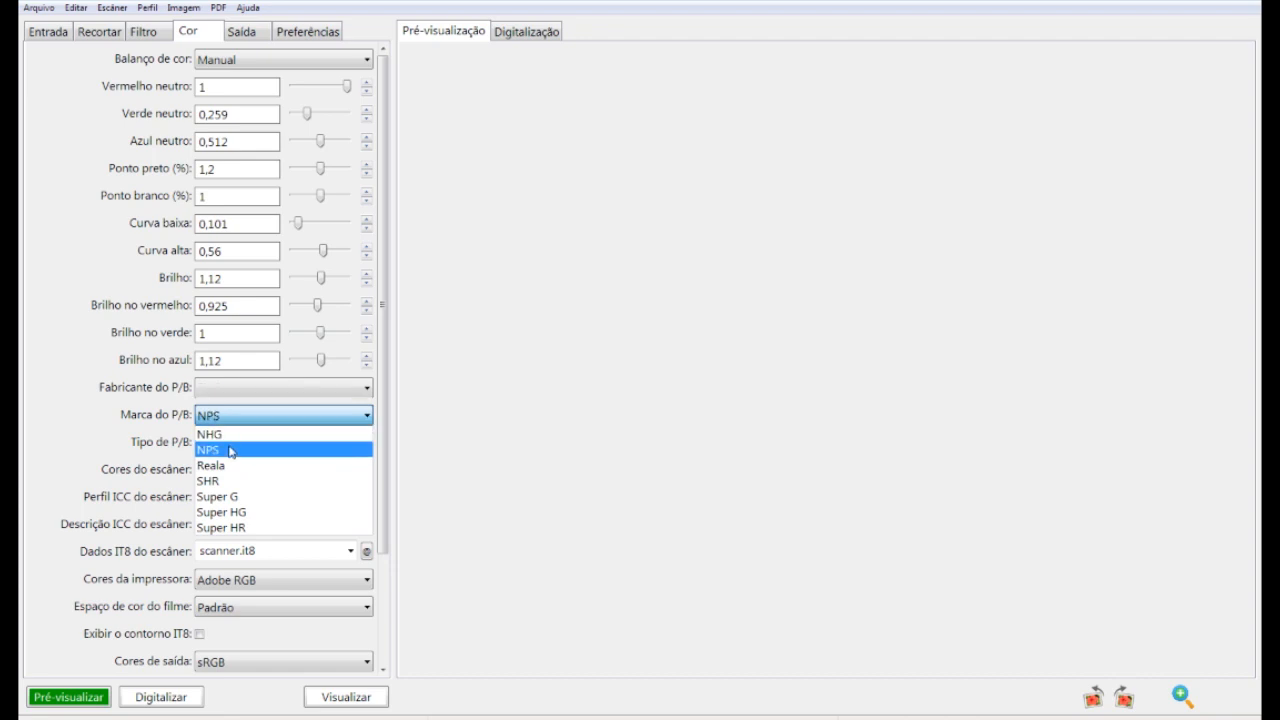
left_click(232, 449)
left_click(240, 444)
left_click(243, 458)
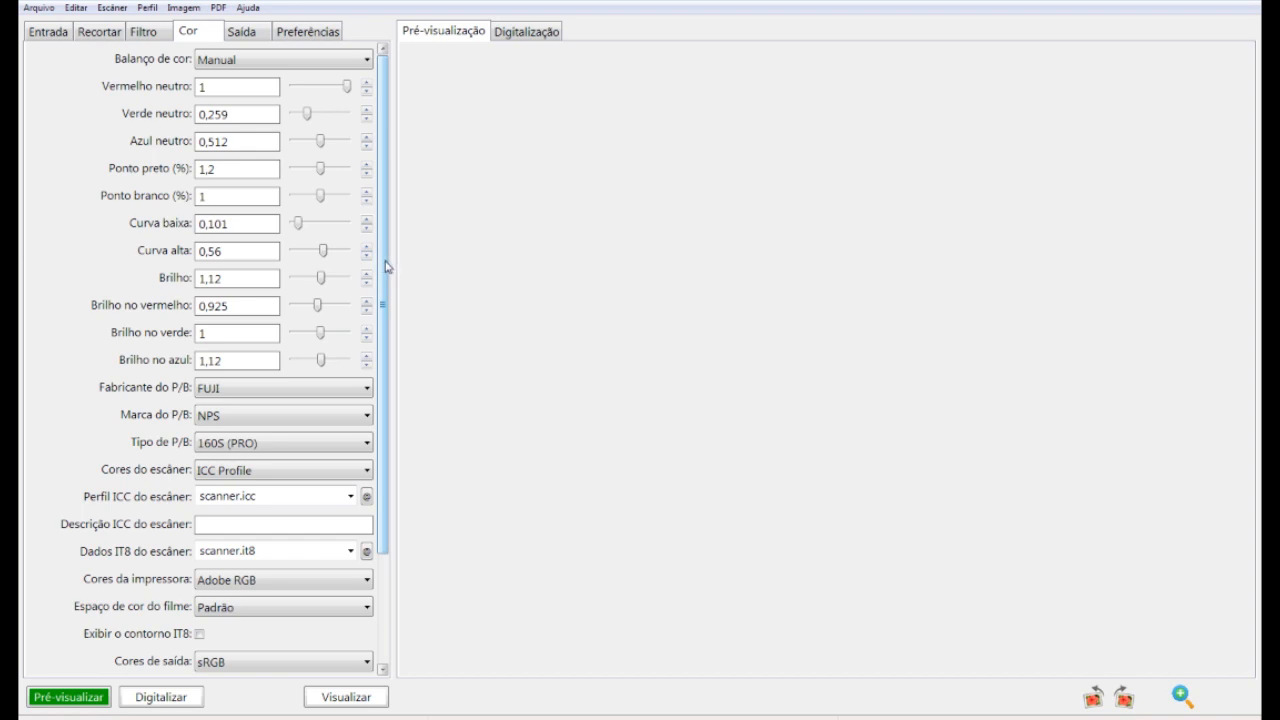
Edit the RAW file name: new subject's name, month setembro, and number 1 instead of 50
left_click(242, 30)
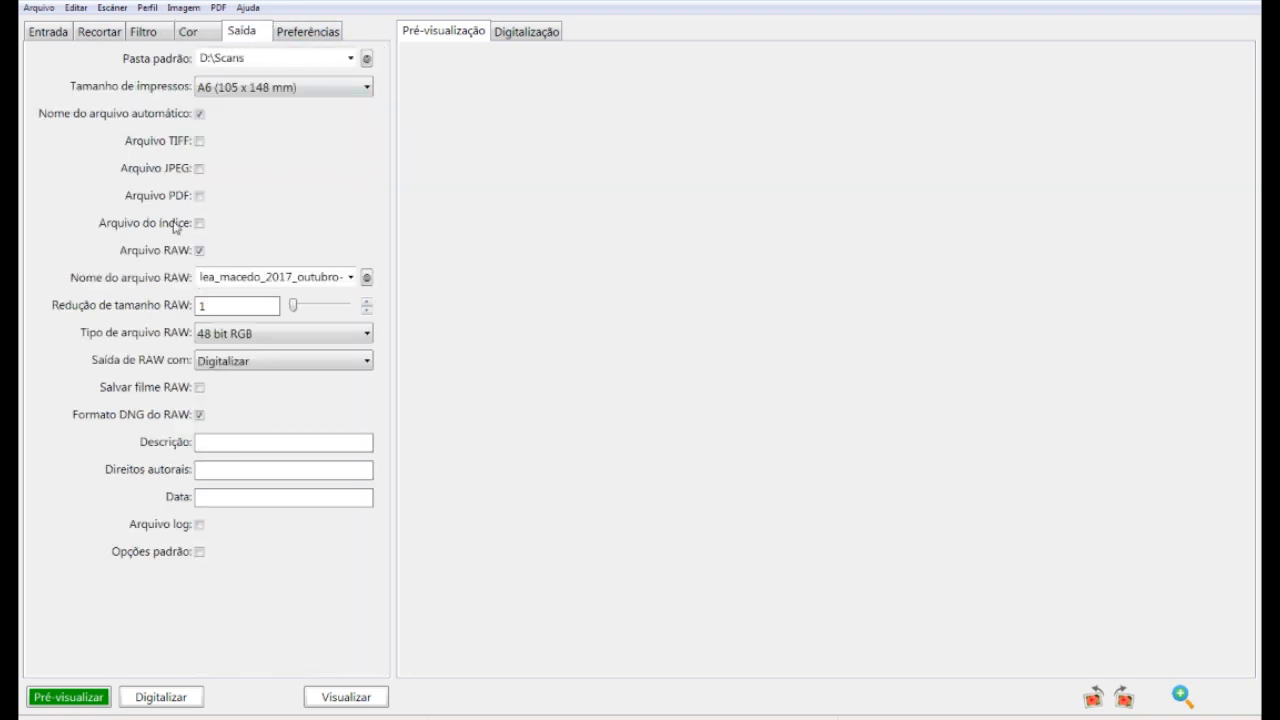
left_click_drag(261, 278, 166, 282)
key("BackSpace")
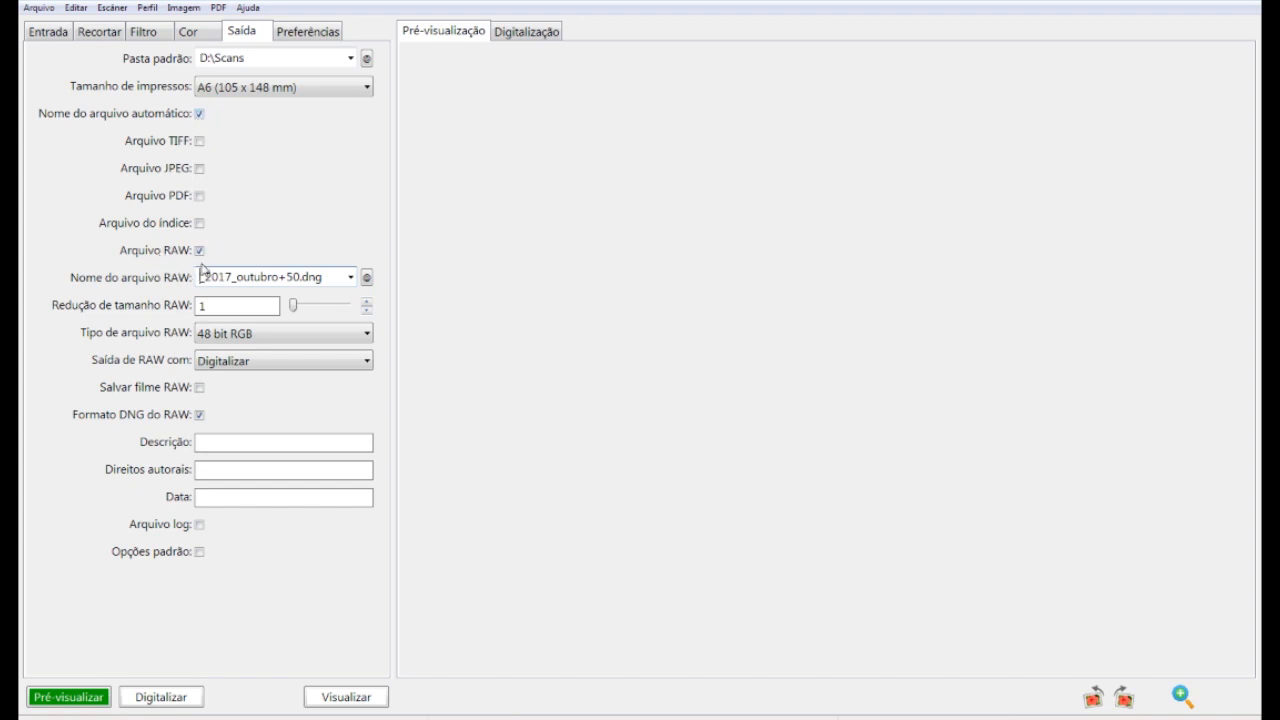
left_click(199, 414)
key("BackSpace")
key("BackSpace")
type("1")
type("bianca")
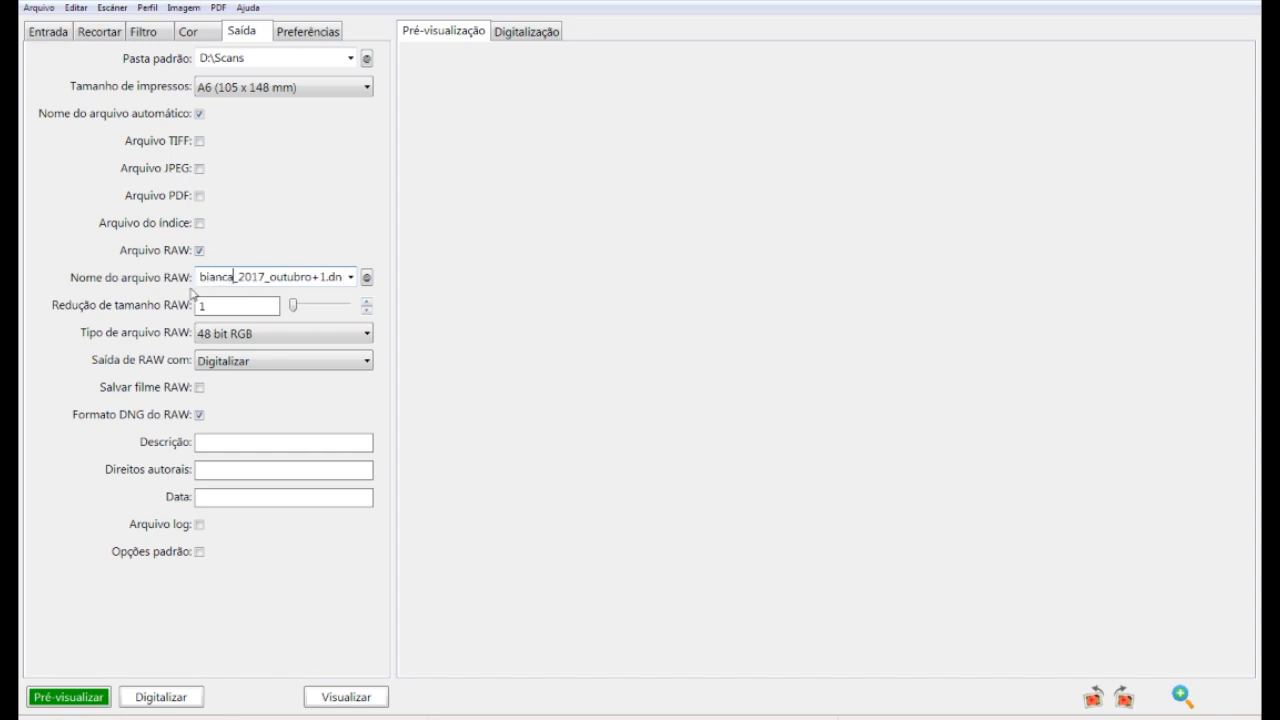
left_click_drag(269, 279, 312, 278)
type("setembro")
Run a preview scan of the negative film strip
left_click(83, 694)
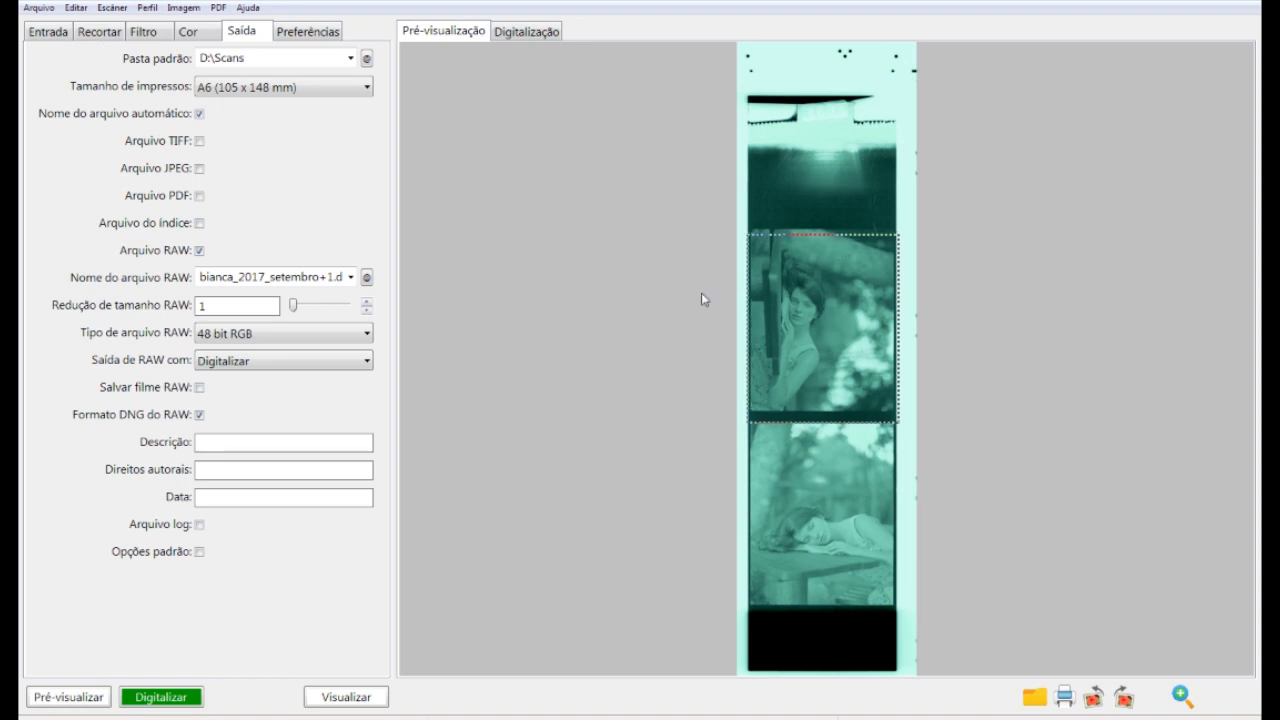
Set the media to Negativo colorido and nudge the crop's top and bottom edges to the upper frame
left_click(50, 32)
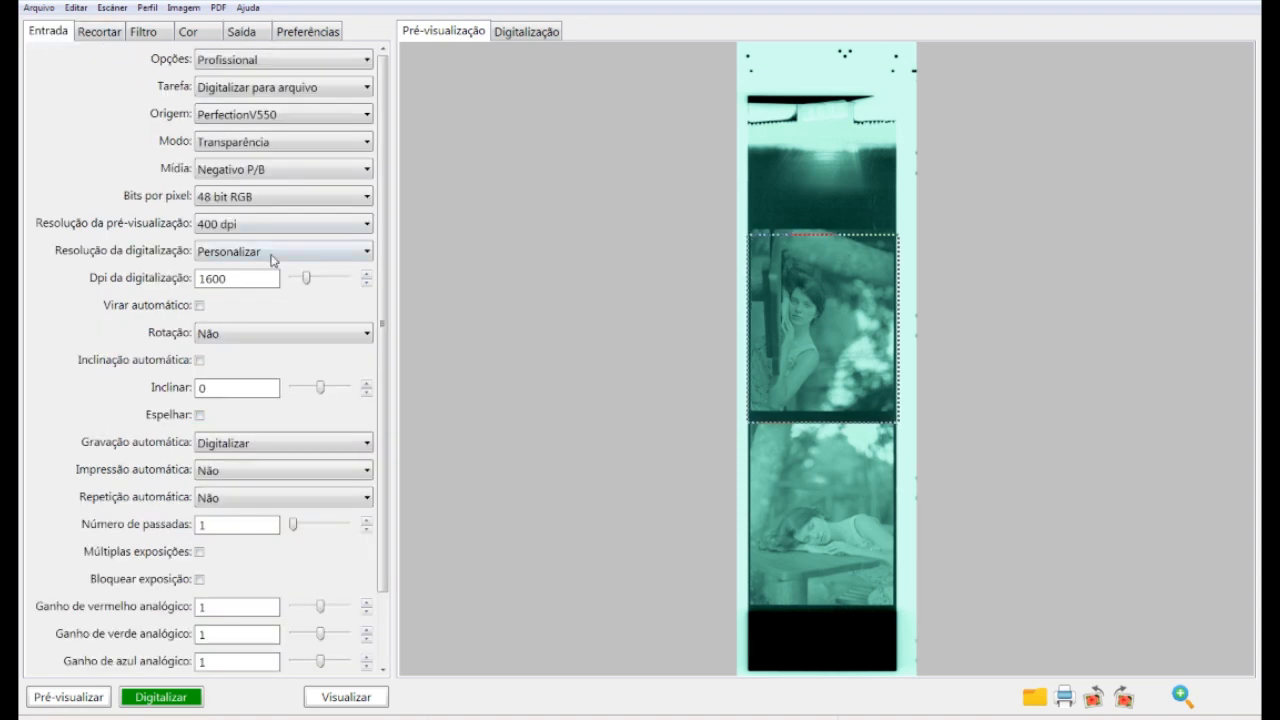
left_click(295, 172)
left_click(283, 220)
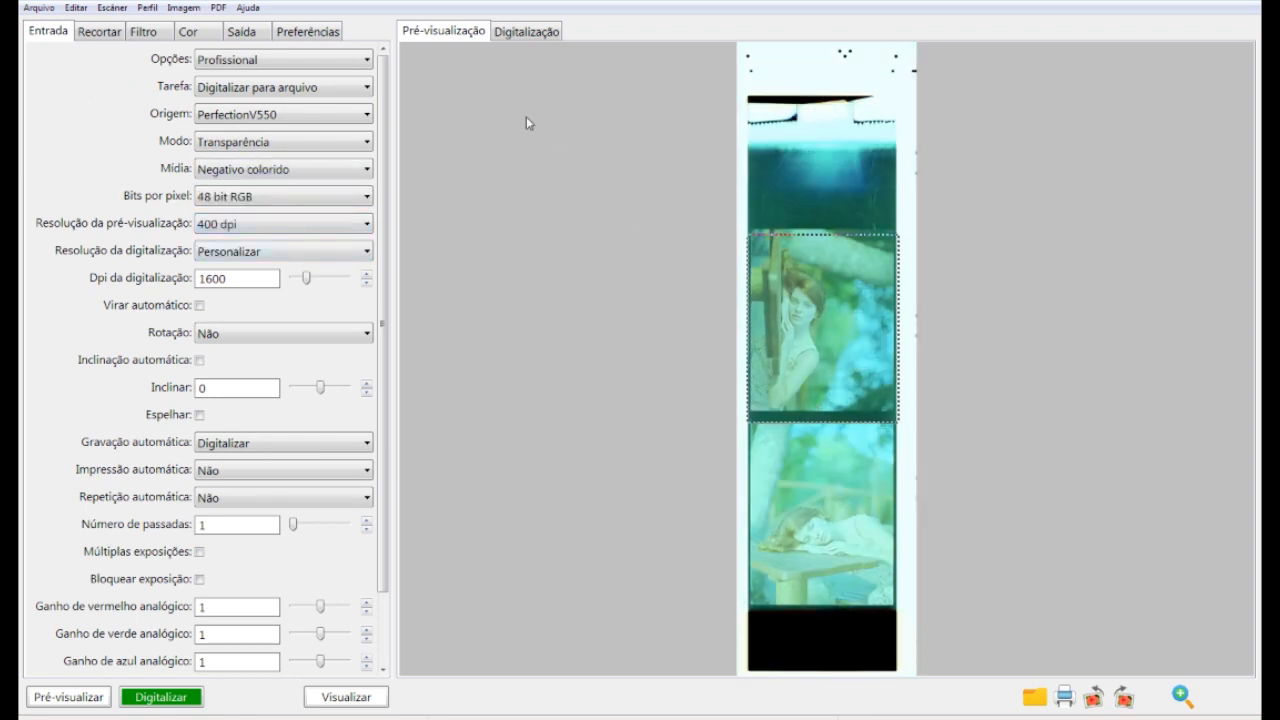
left_click(238, 33)
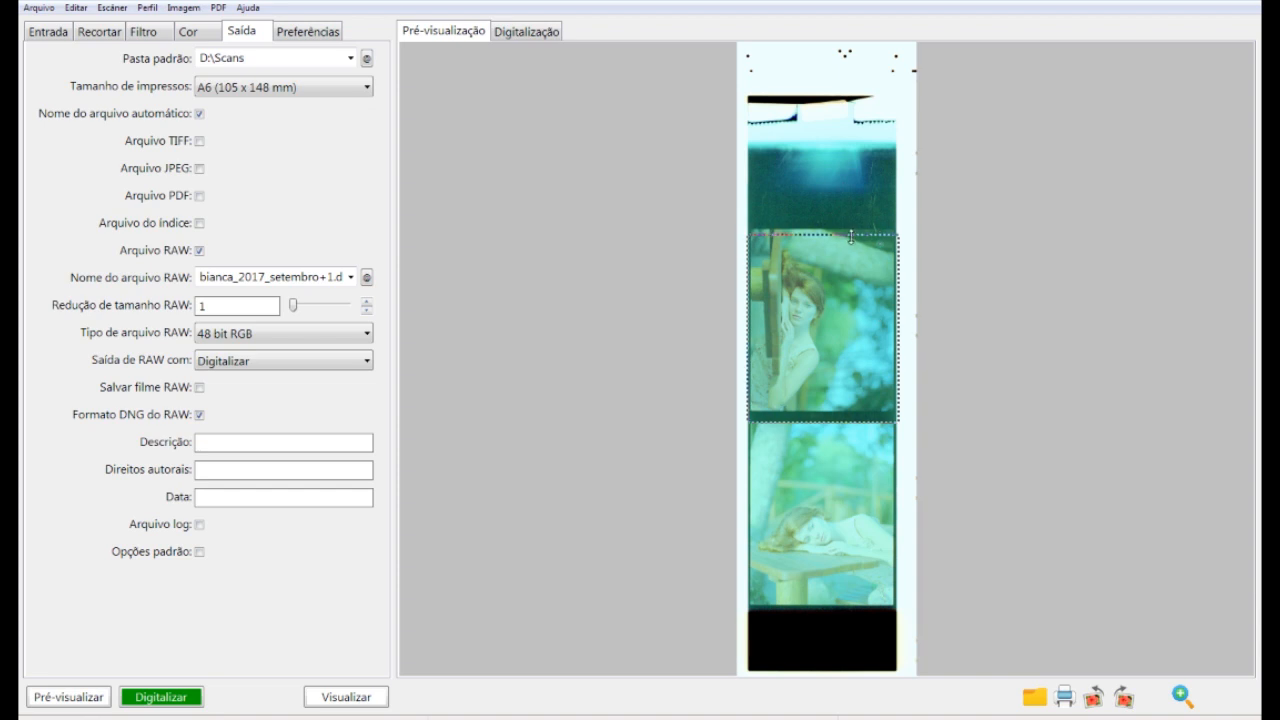
mouse_move(830, 233)
left_mouse_down()
mouse_move(830, 212)
mouse_move(830, 227)
left_mouse_up()
left_click_drag(831, 419, 836, 412)
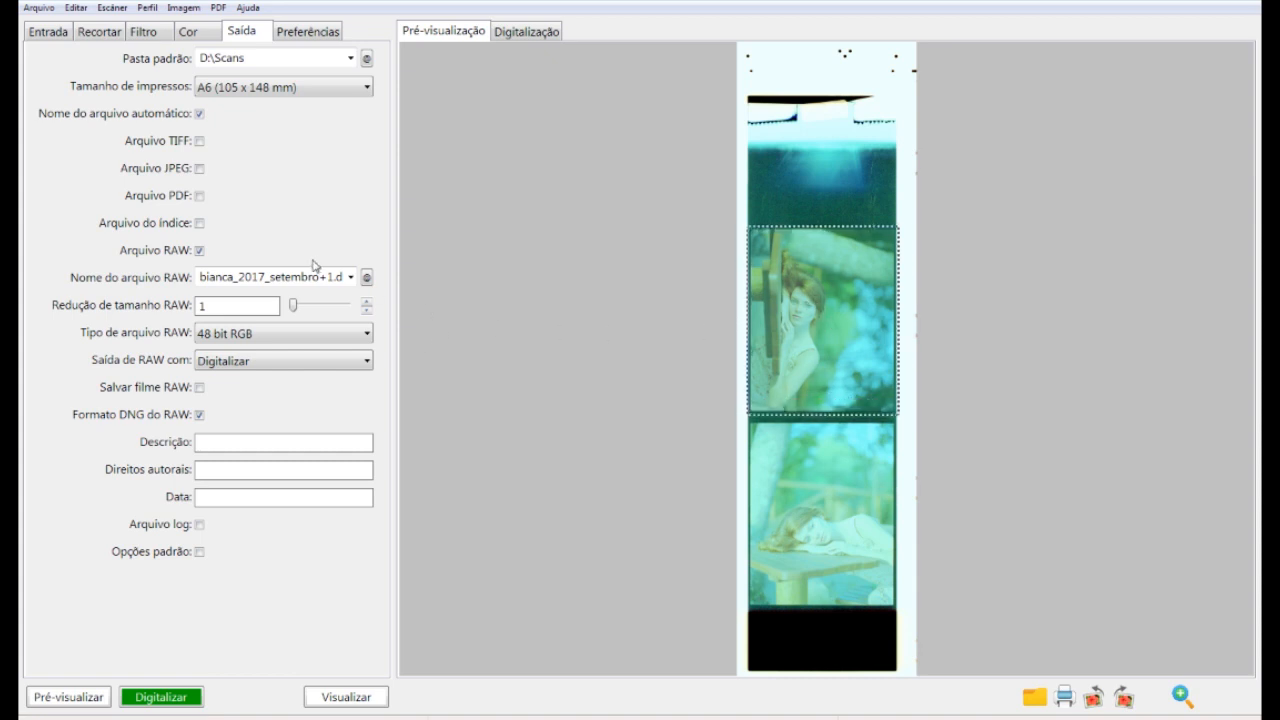
Start the full-resolution scan of the cropped upper frame
left_click(168, 698)
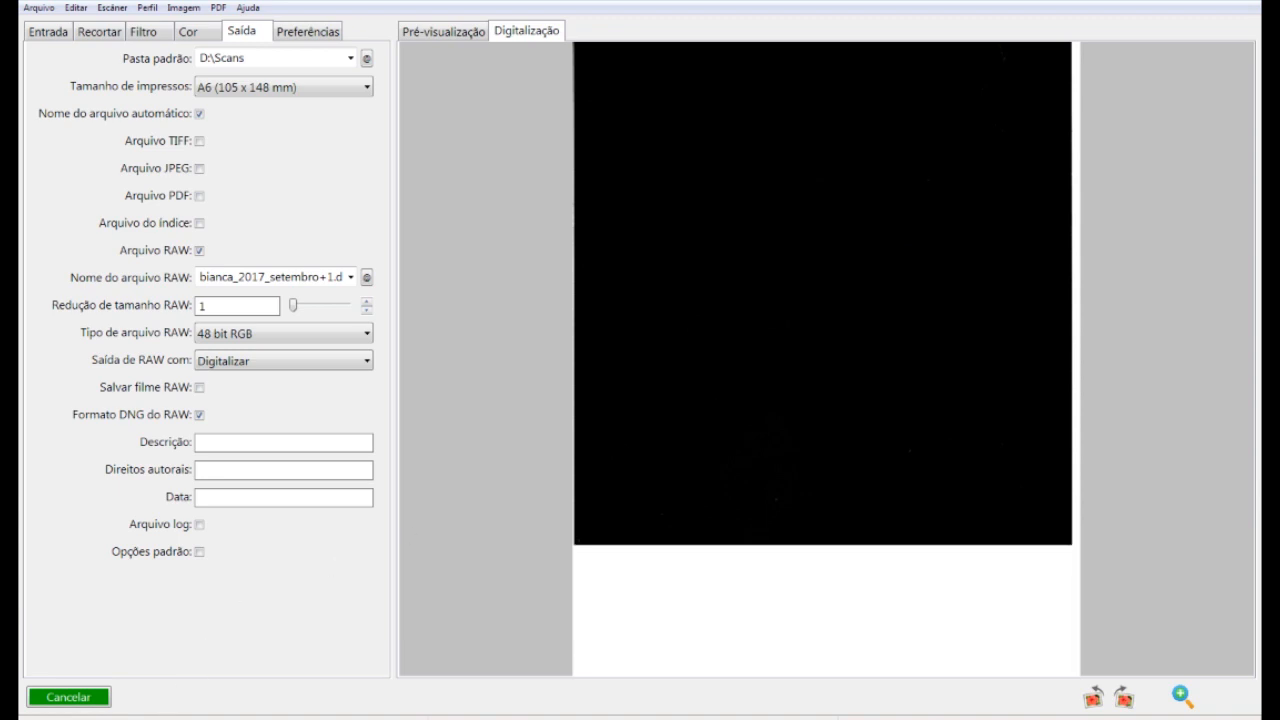
In Explorer, compare the new 2017_setembro+1 DNG's size with older outubro scans, then return to VueScan
key("alt+Tab")
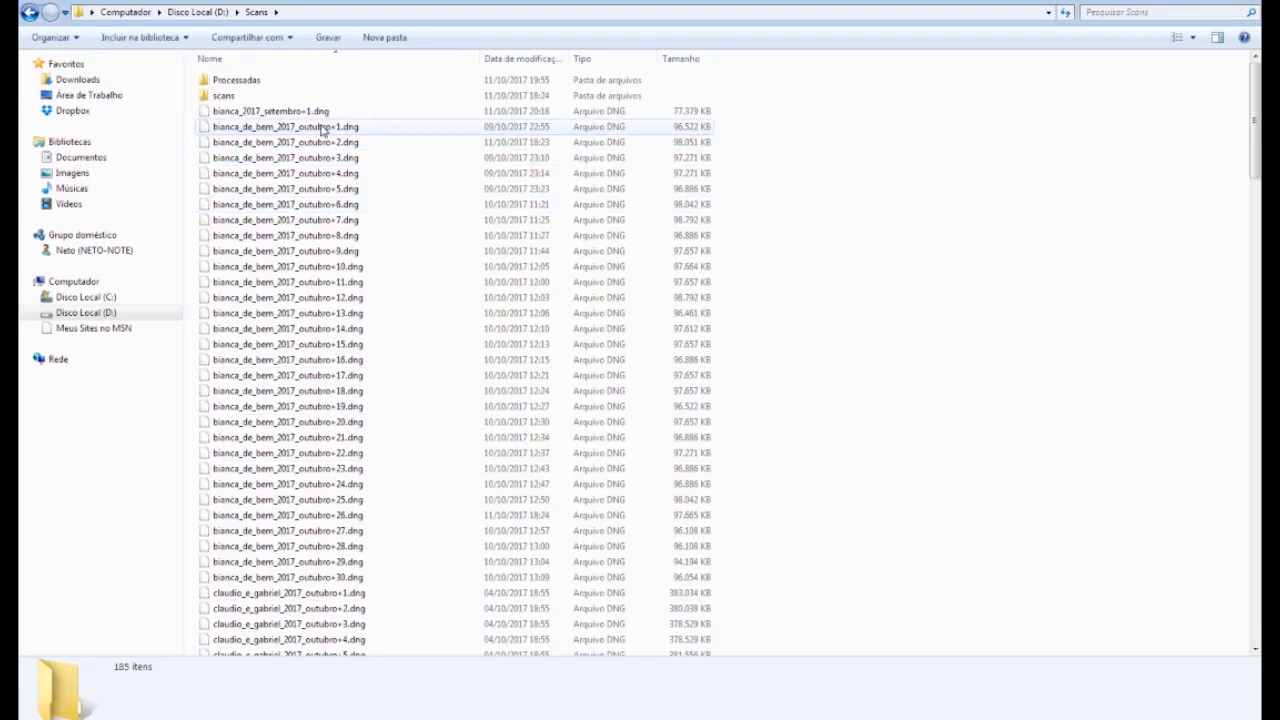
left_click(310, 113)
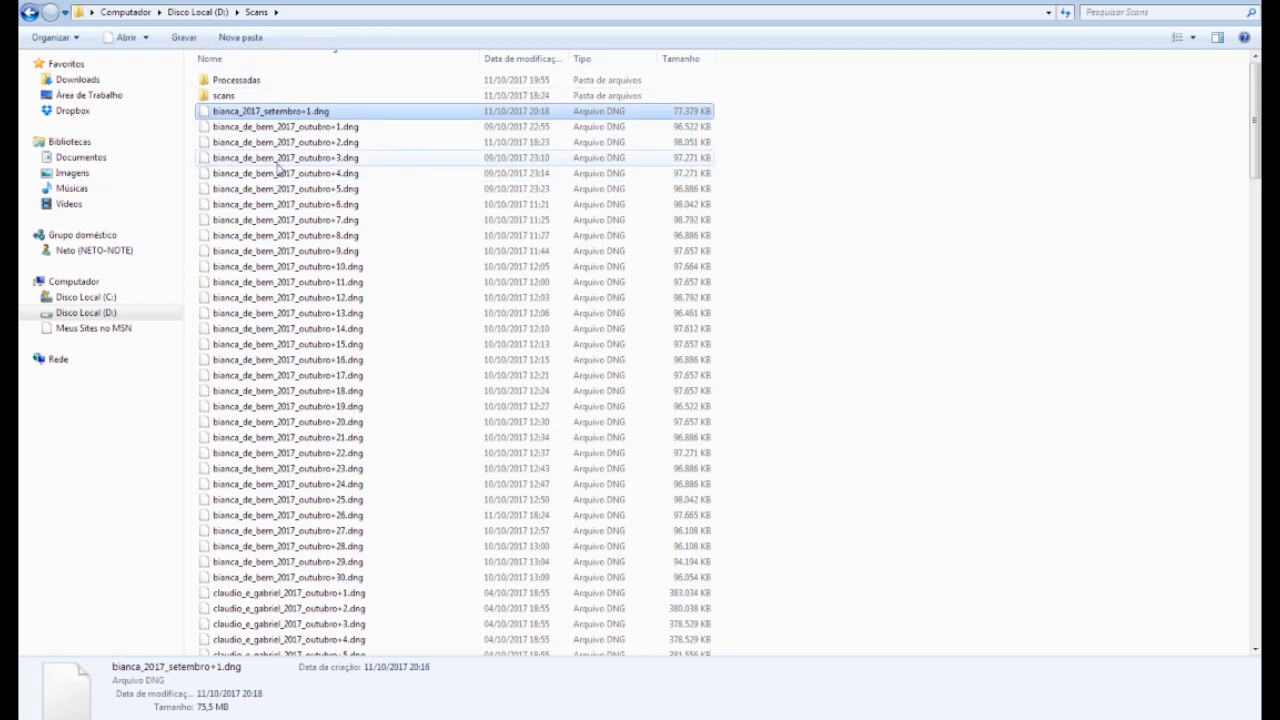
left_click(320, 282)
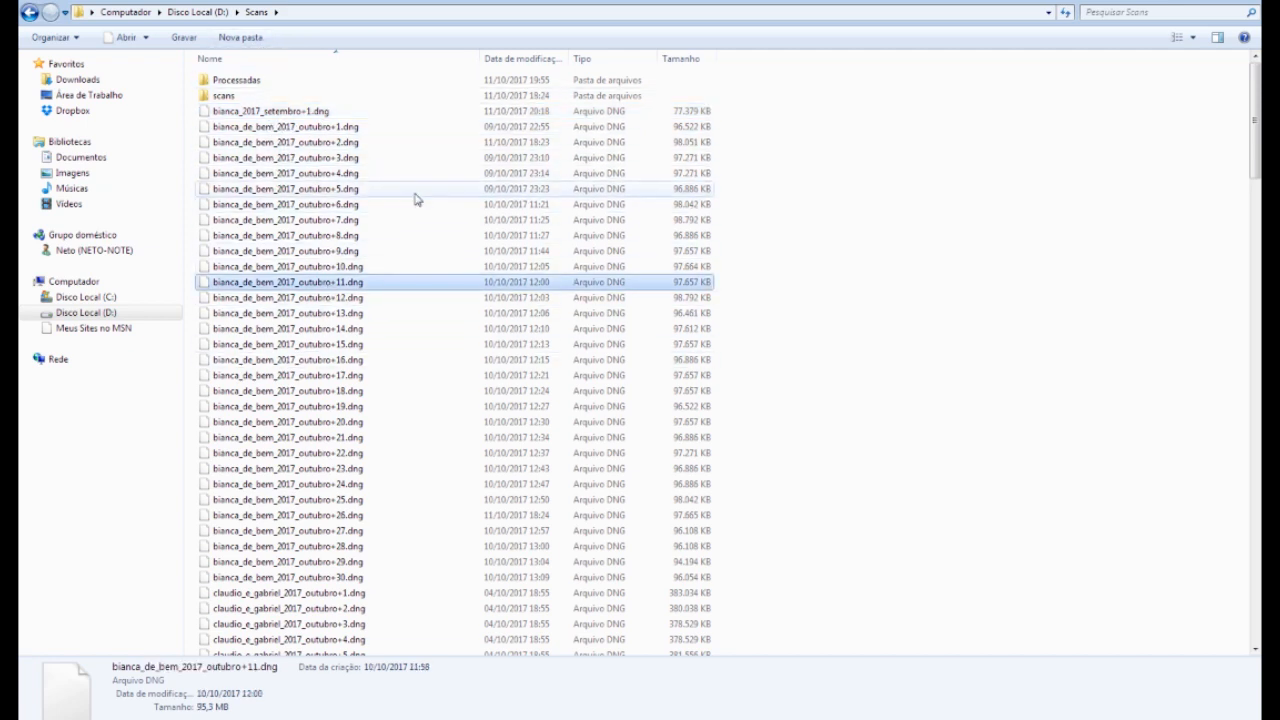
left_click(283, 115)
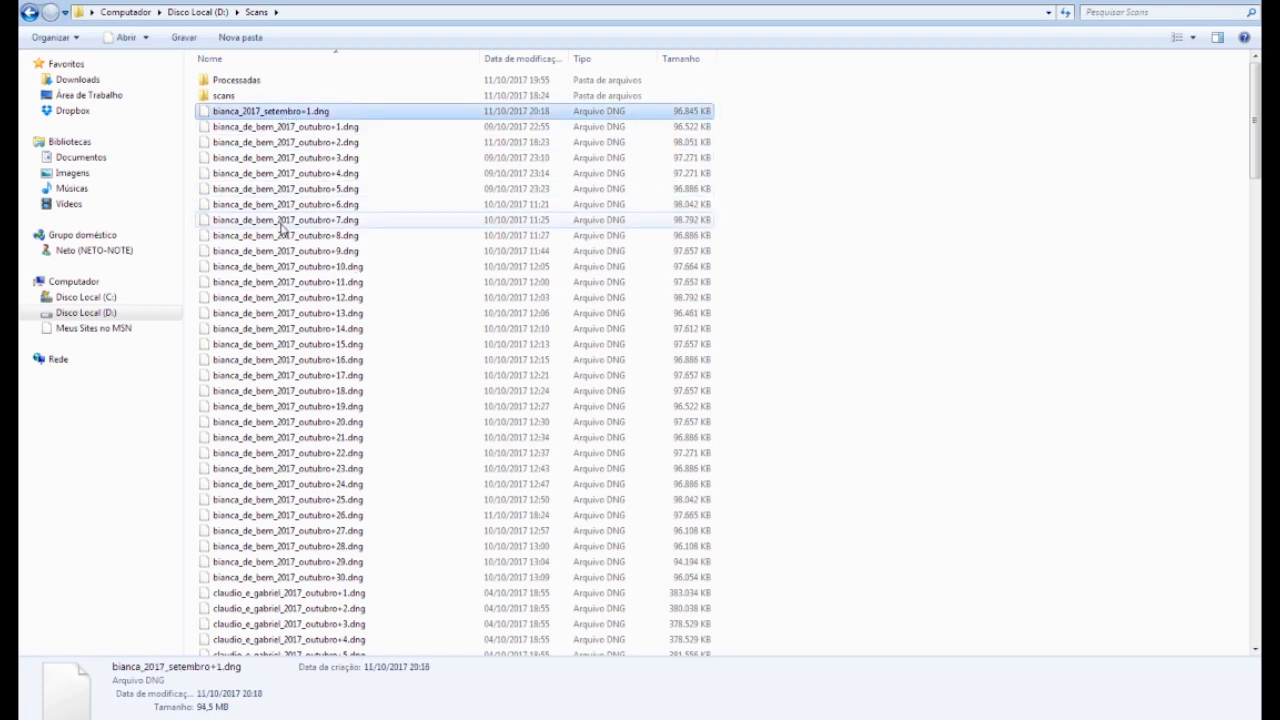
left_click(333, 144)
left_click(333, 252)
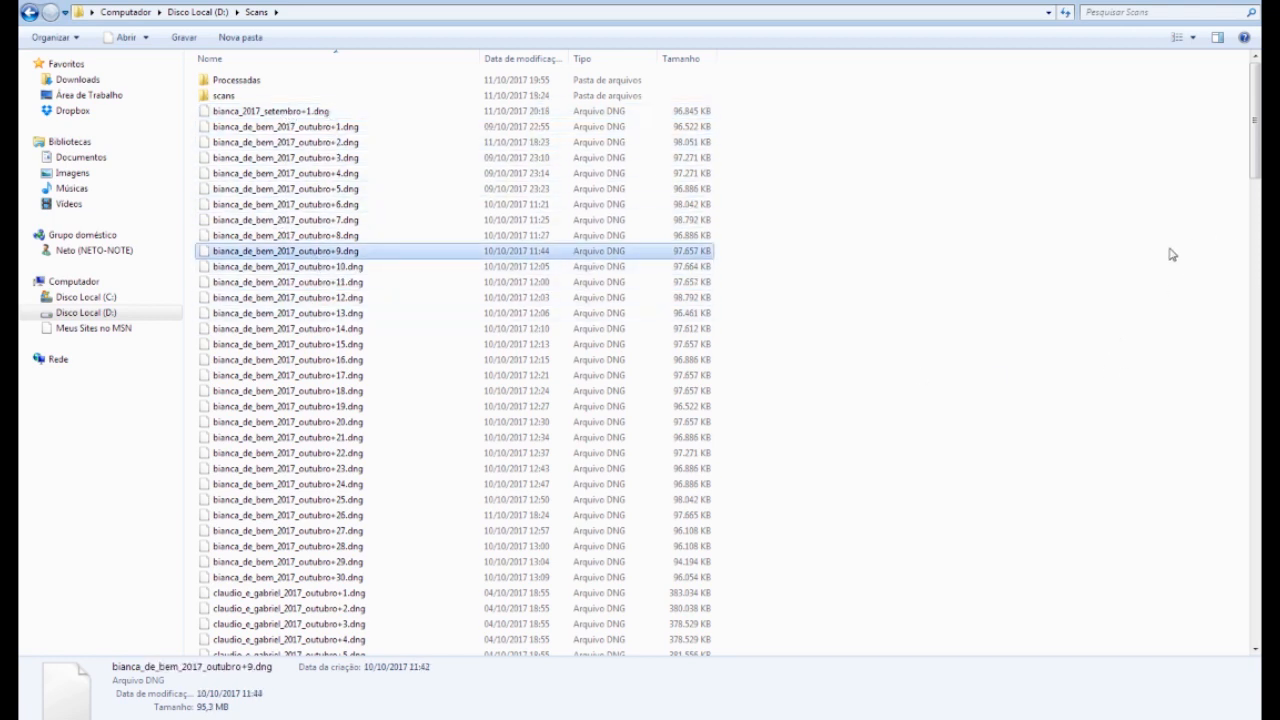
left_click(670, 314)
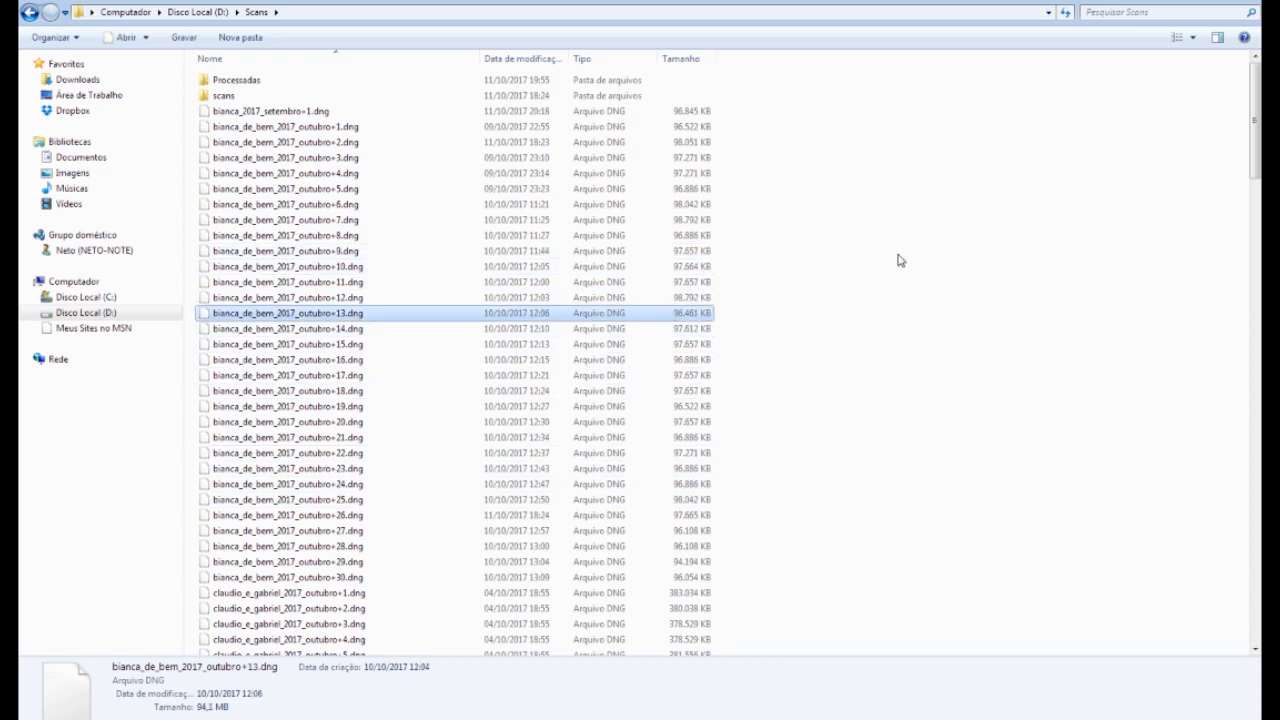
left_click(372, 111)
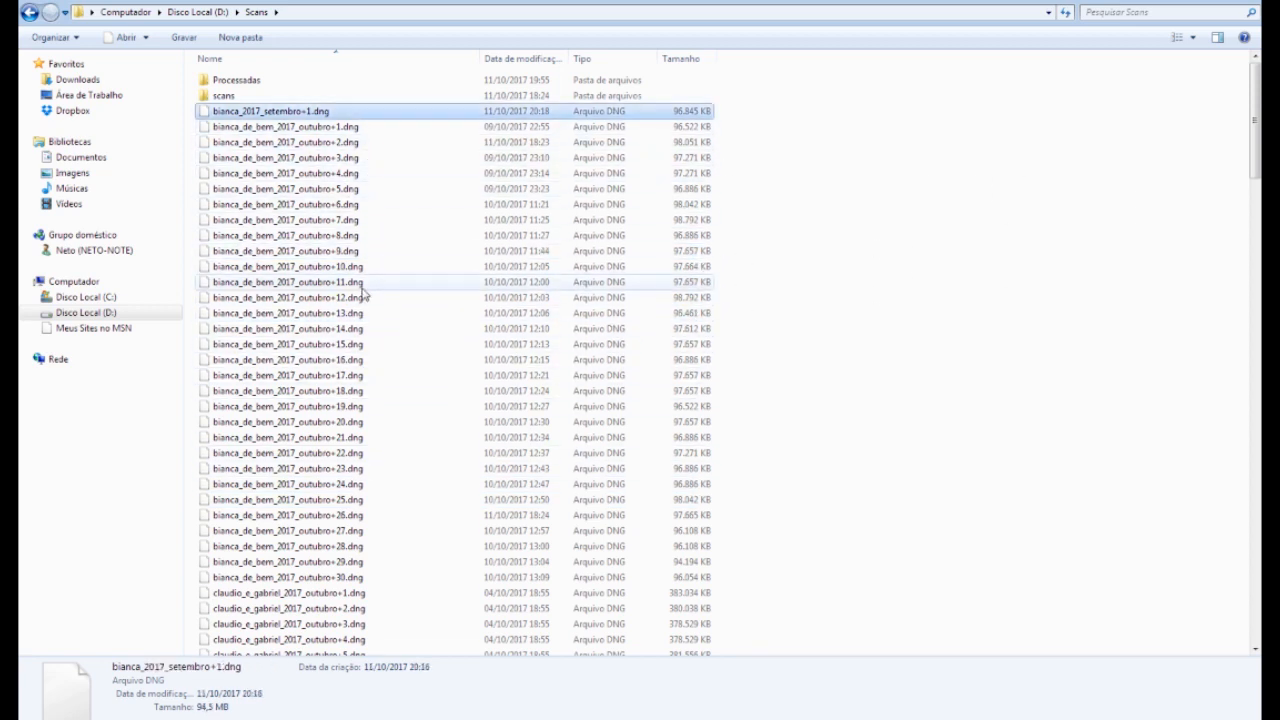
left_click(270, 718)
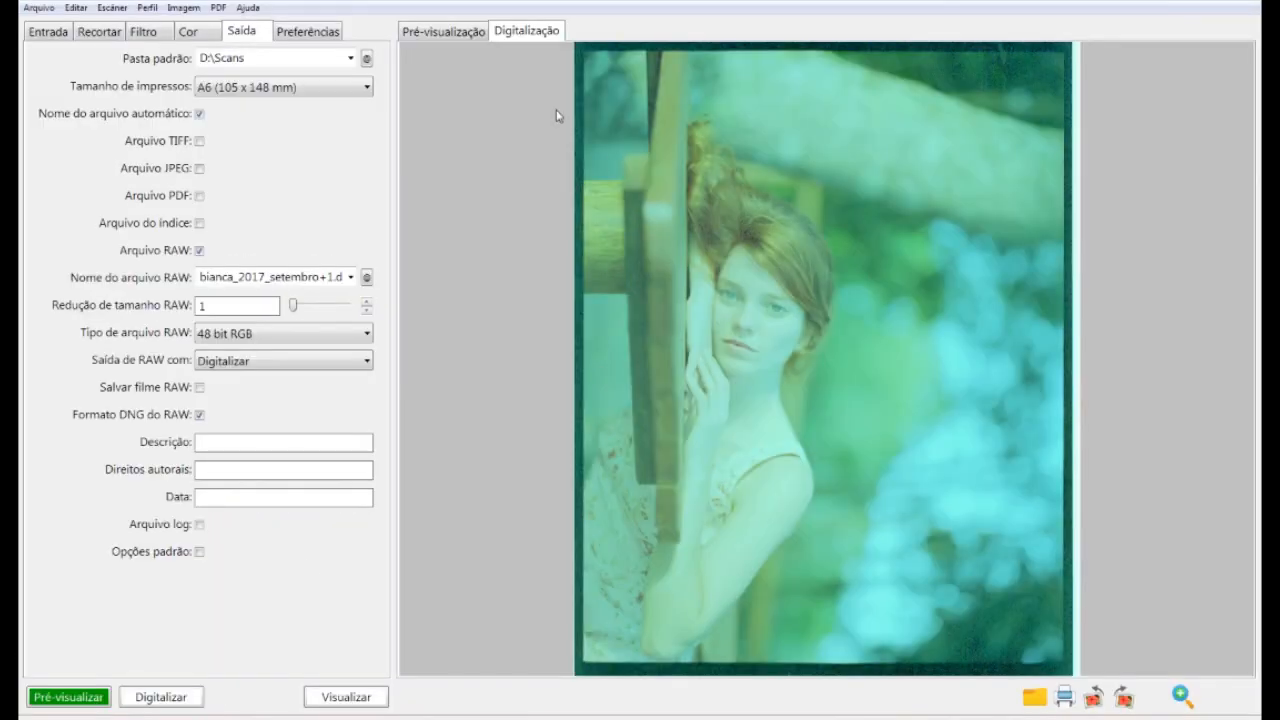
Glance at the film strip preview, then return to the finished scan view
left_click(465, 33)
left_click(510, 32)
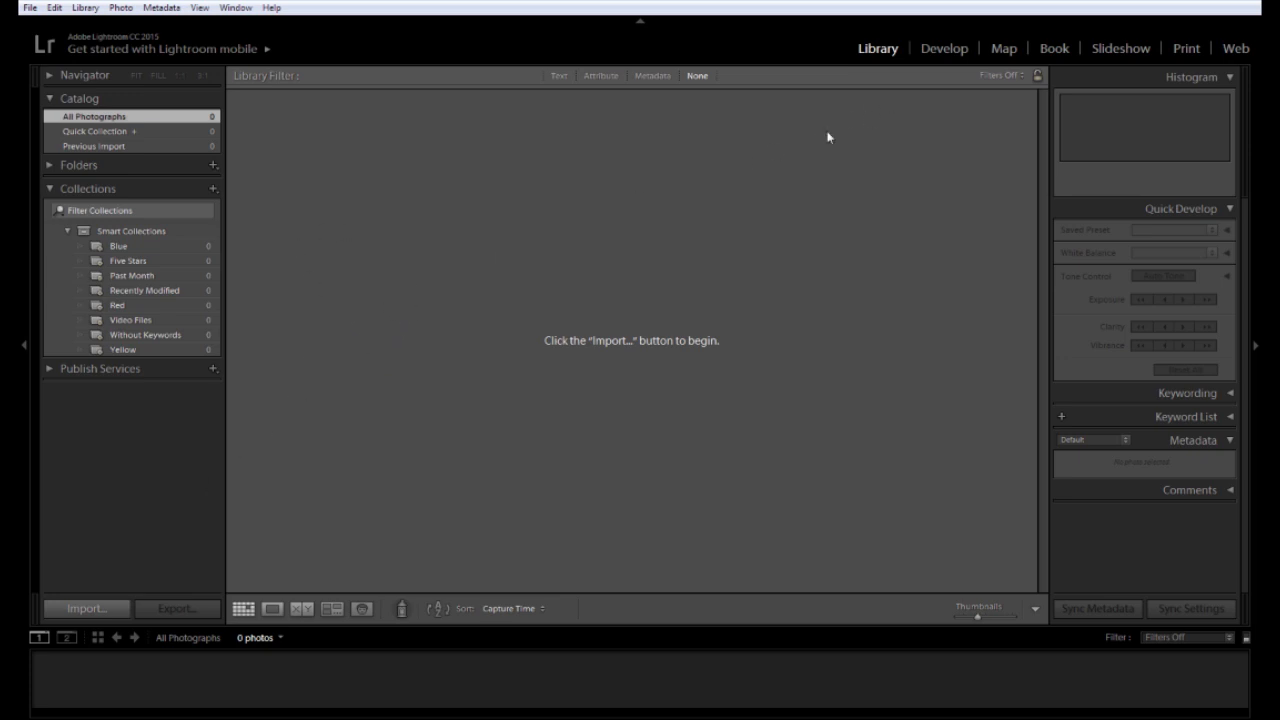
Start importing the scans into the empty Lightroom catalogue
left_click(72, 608)
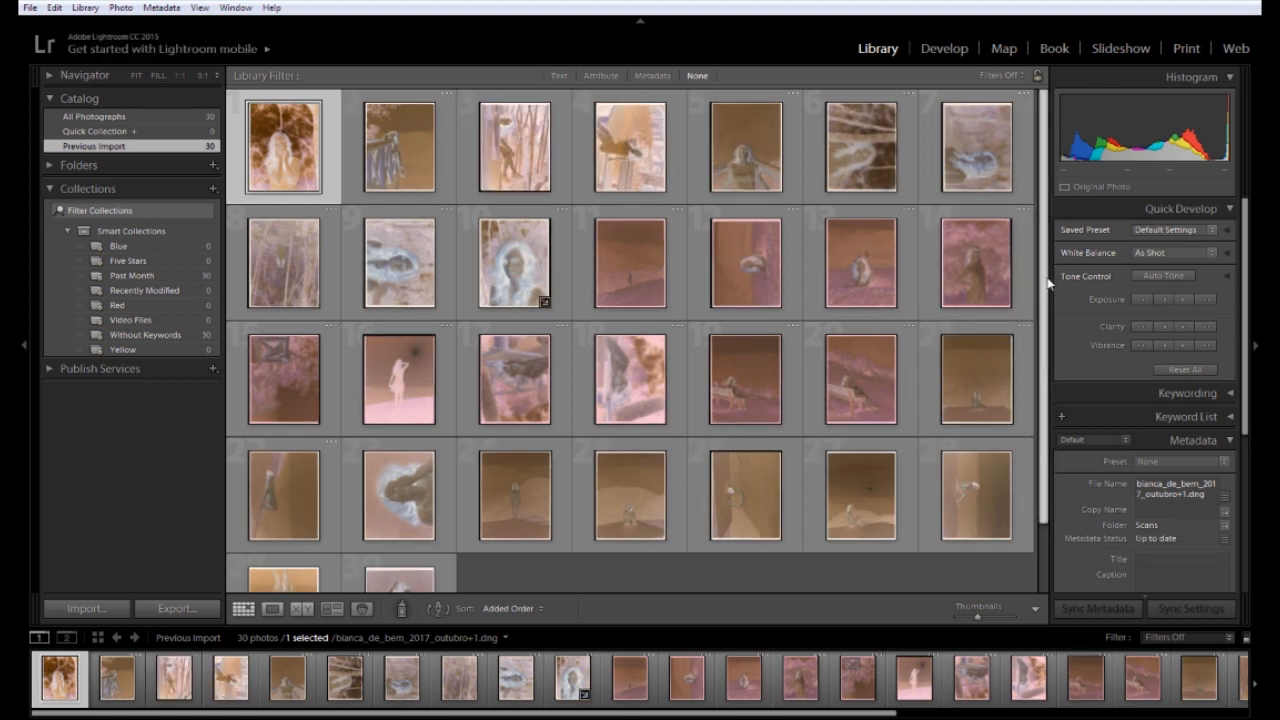
scroll(1045, 275, "down", 3)
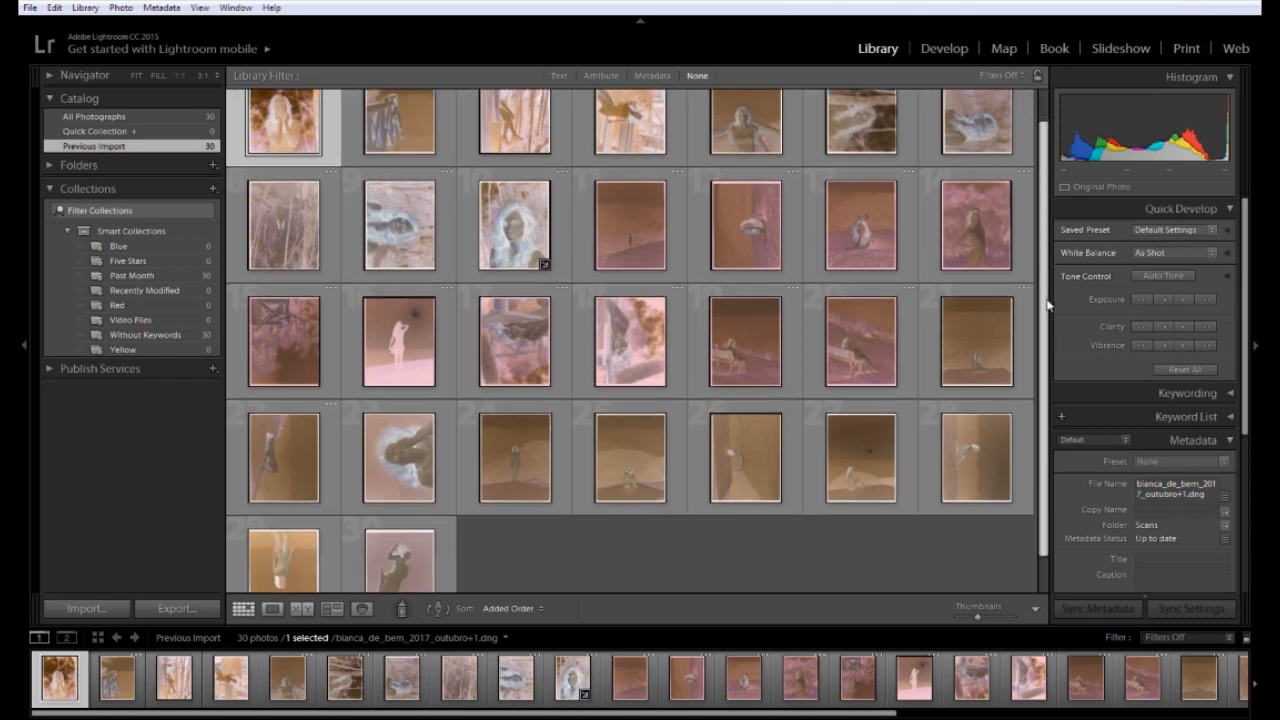
scroll(777, 251, "up", 3)
key("Right")
key("Right")
key("Right")
key("Right")
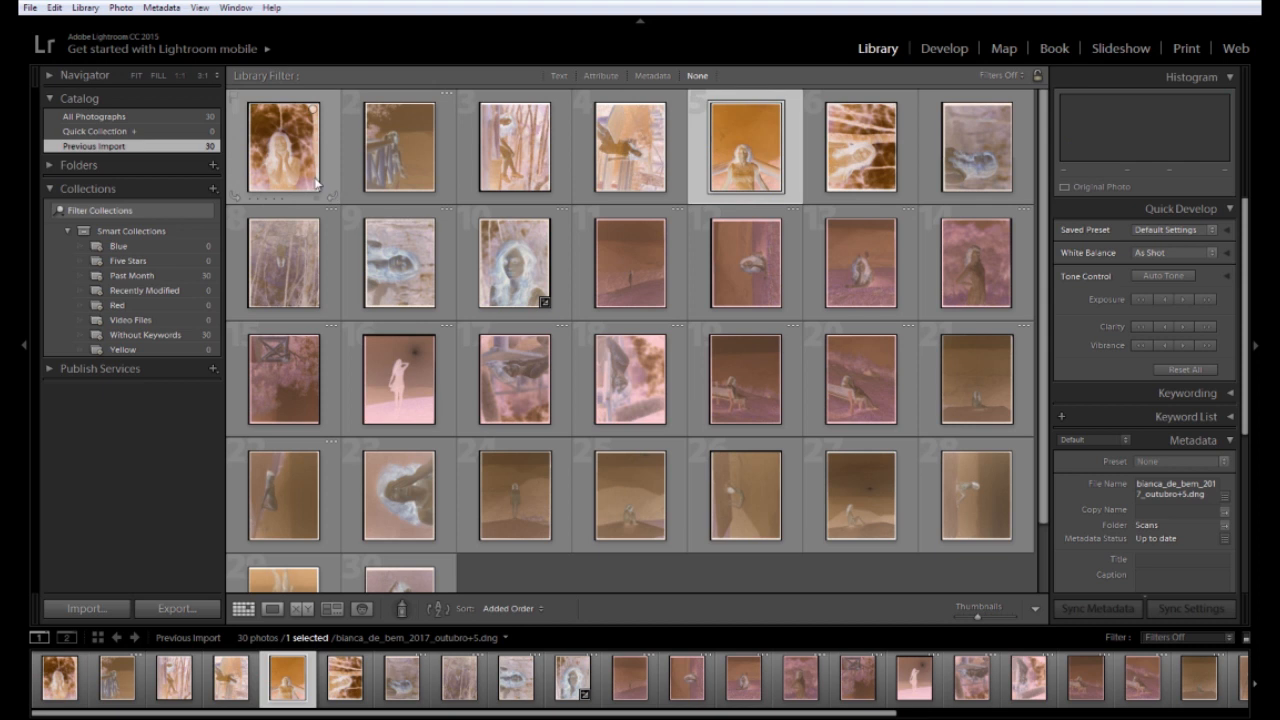
key("Right")
key("Right")
key("Right")
key("Right")
key("Right")
key("Right")
key("Right")
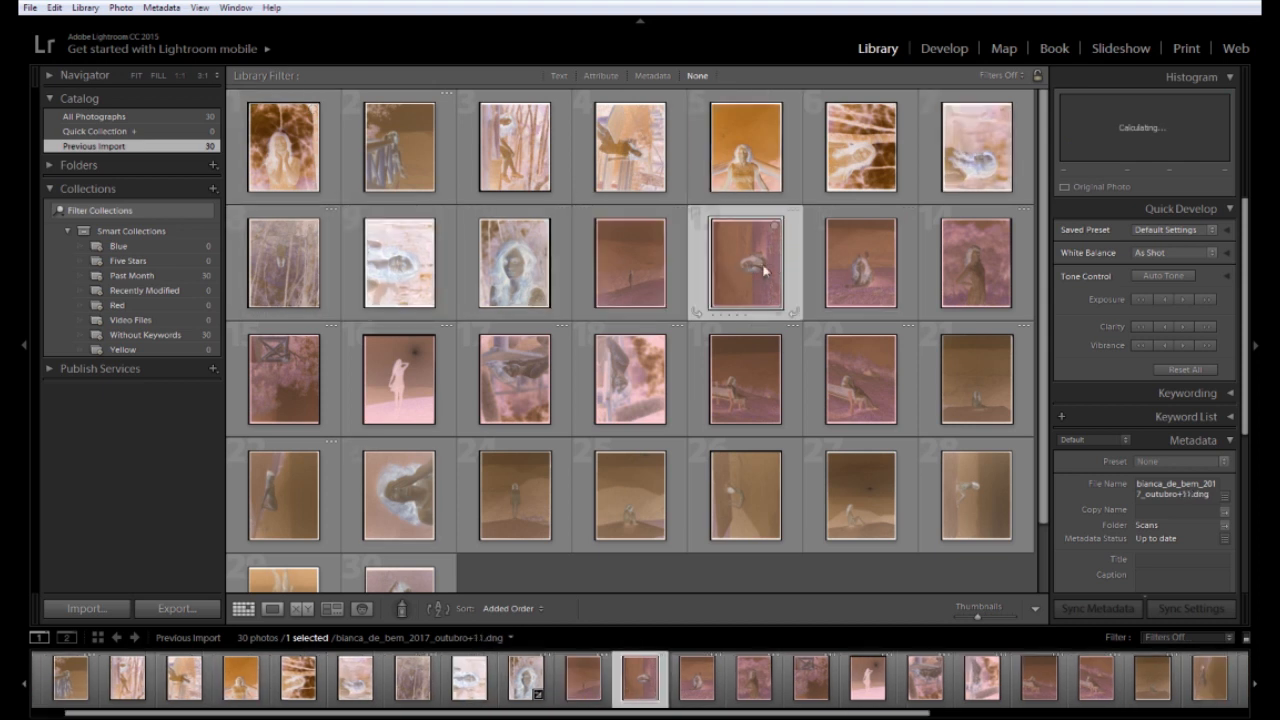
key("Right")
View the scans one at a time in Loupe view and turn the sideways forest photo upright
double_click(310, 185)
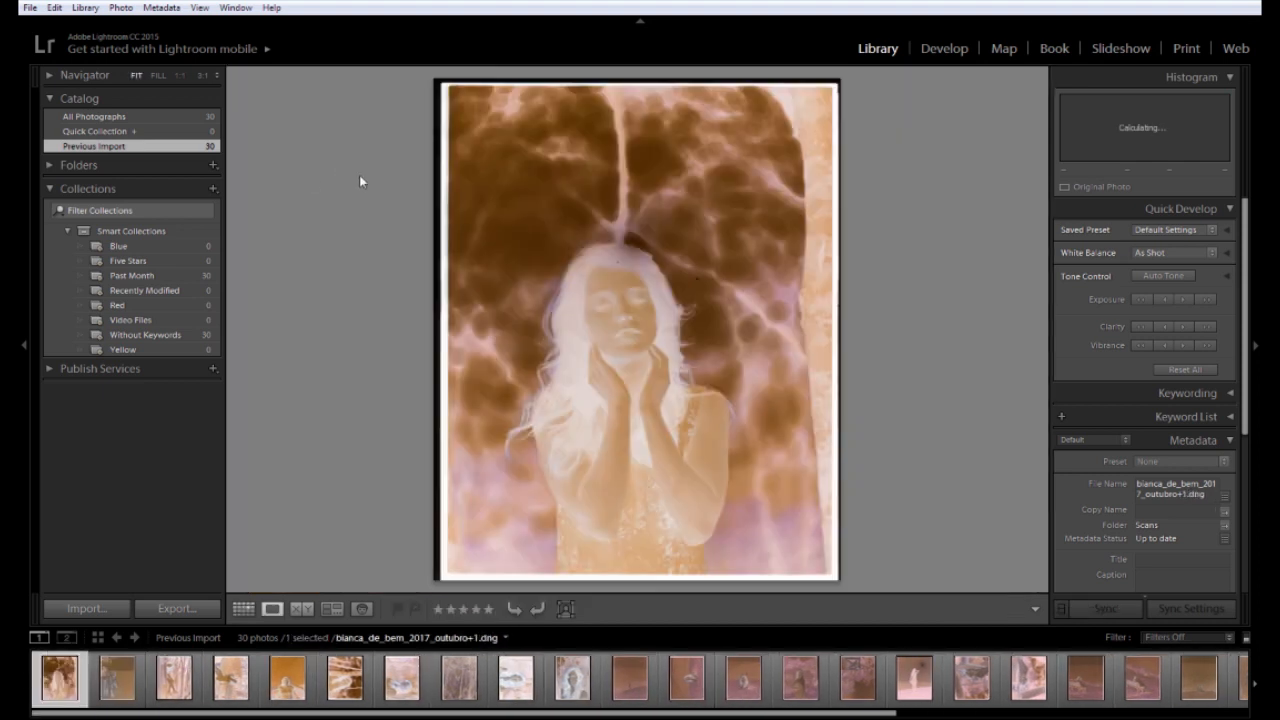
key("Right")
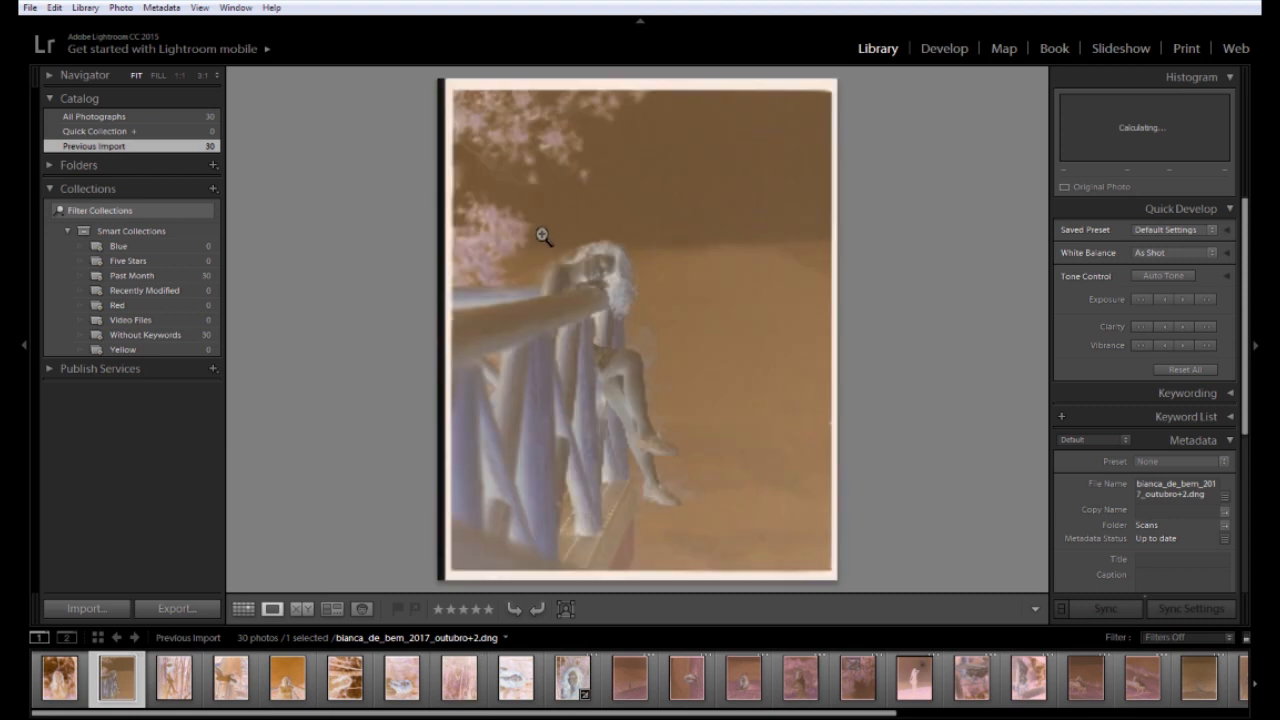
key("Right")
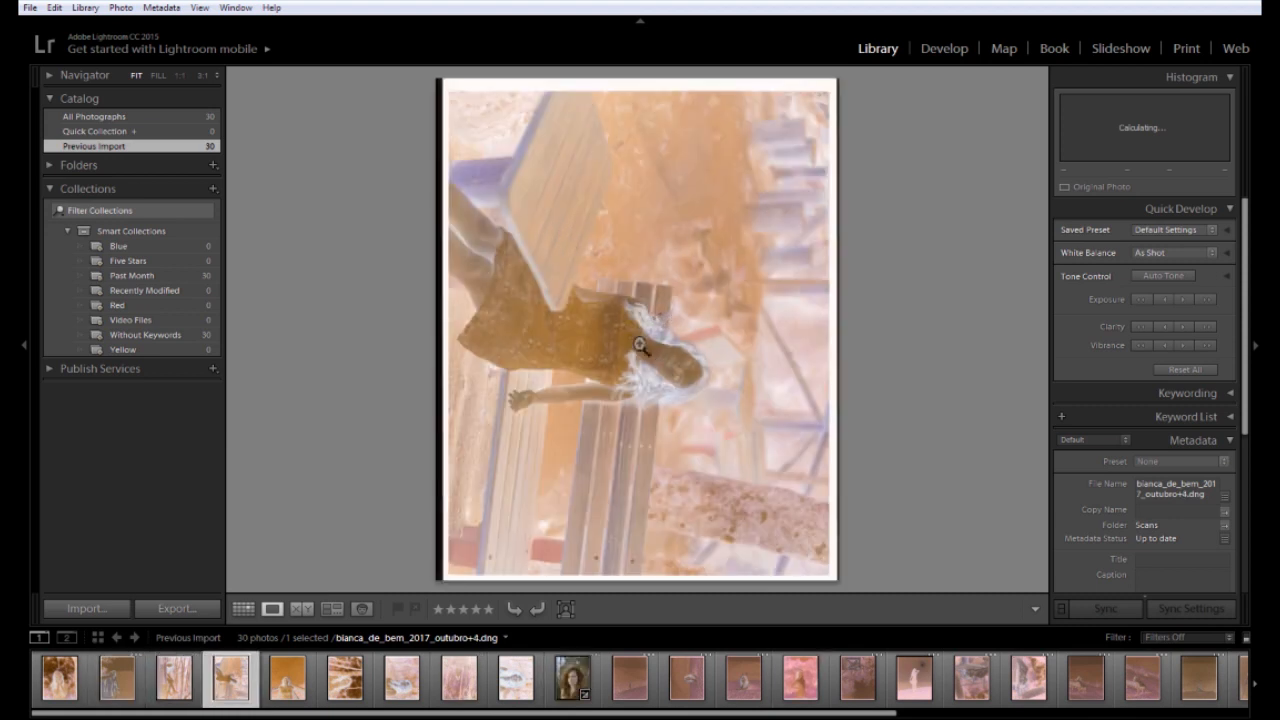
key("Right")
key("Right")
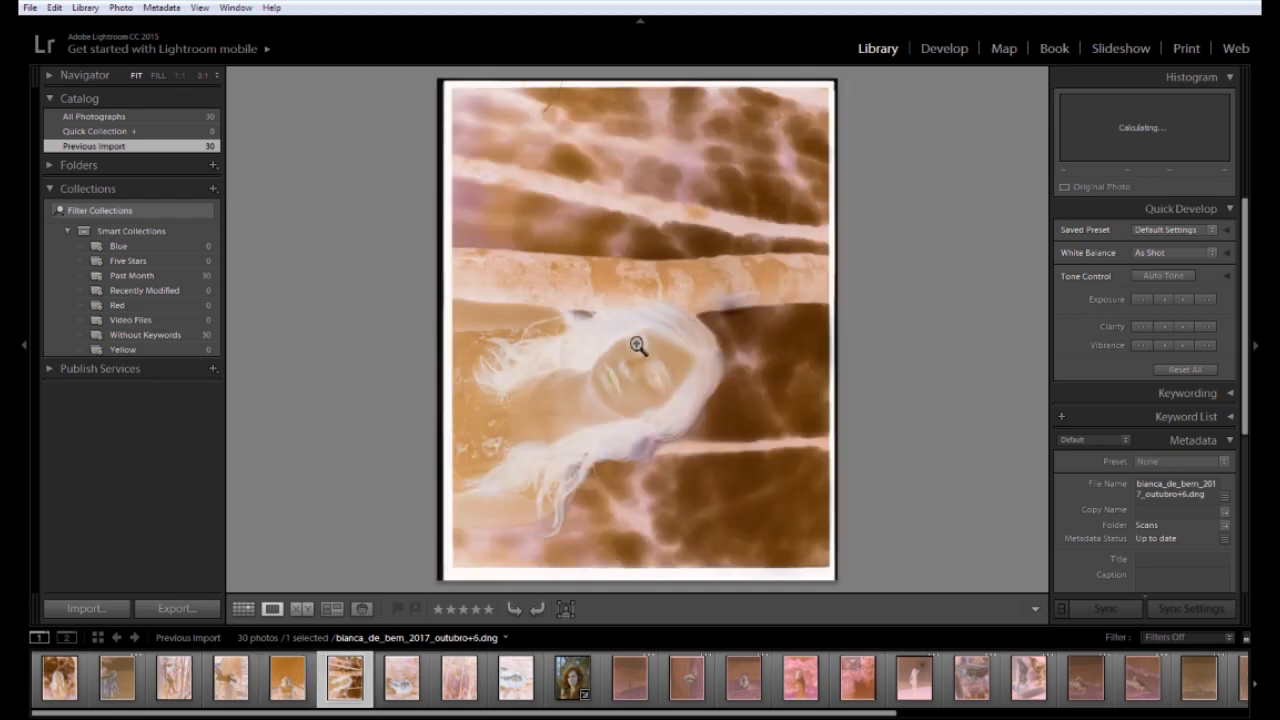
key("Right")
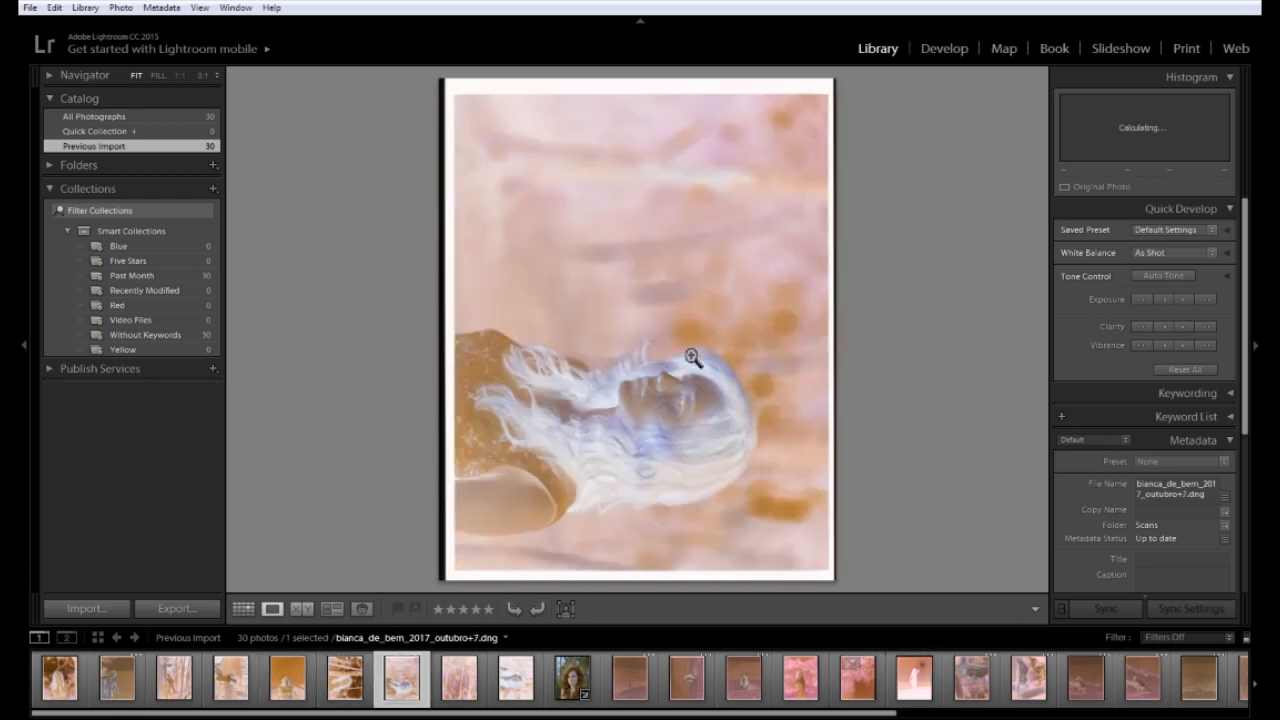
key("Right")
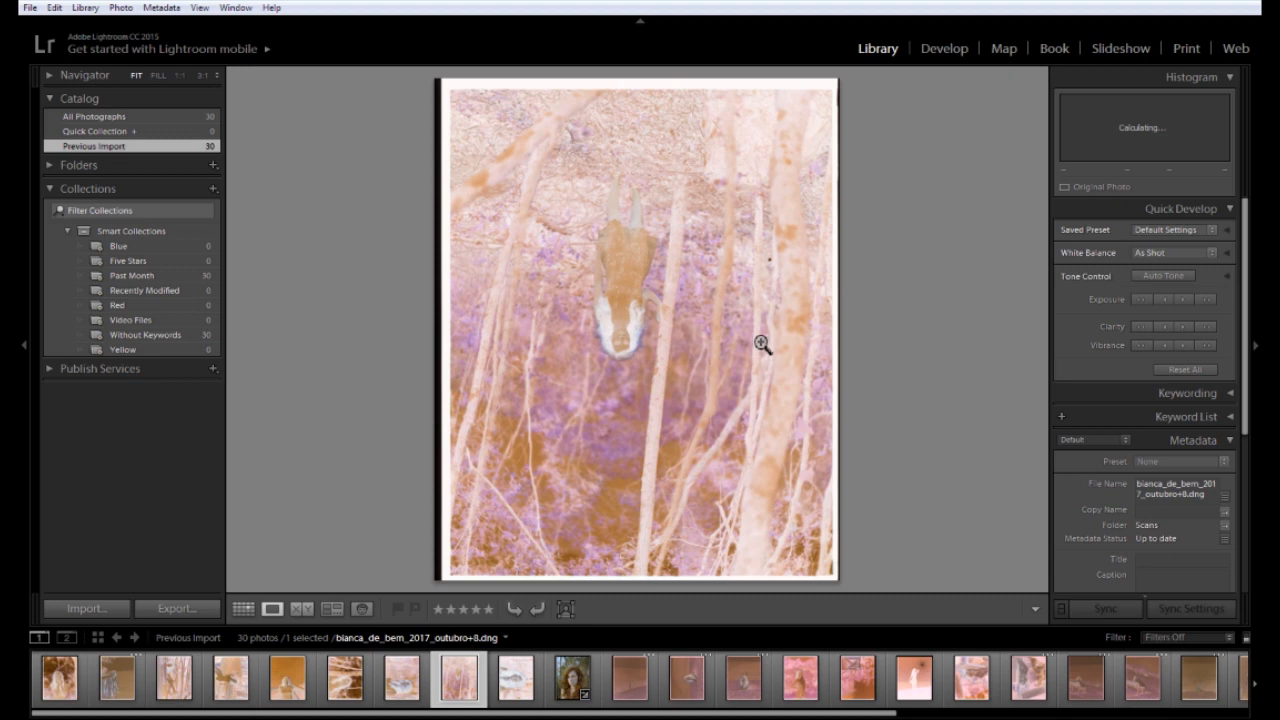
key("ctrl+bracketleft")
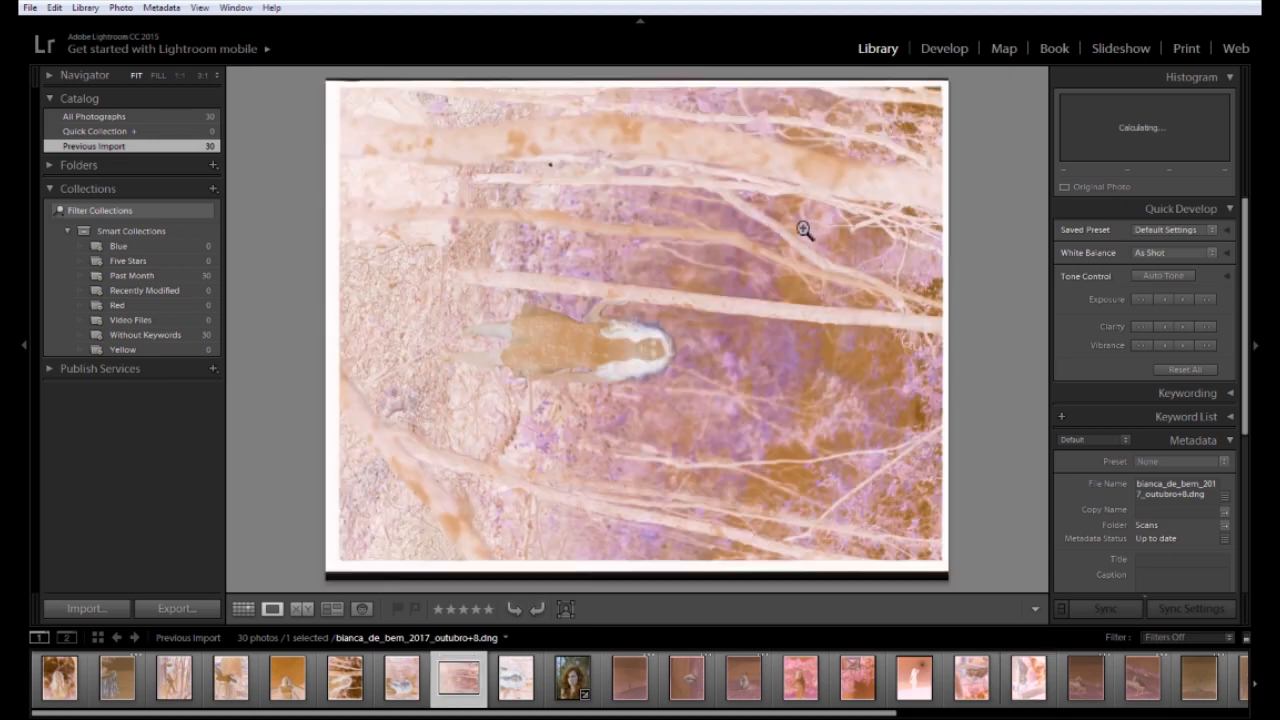
key("ctrl+bracketleft")
Rotate the bench photo, photos 6 and 7, and the close-up portrait counter-clockwise
key("Right")
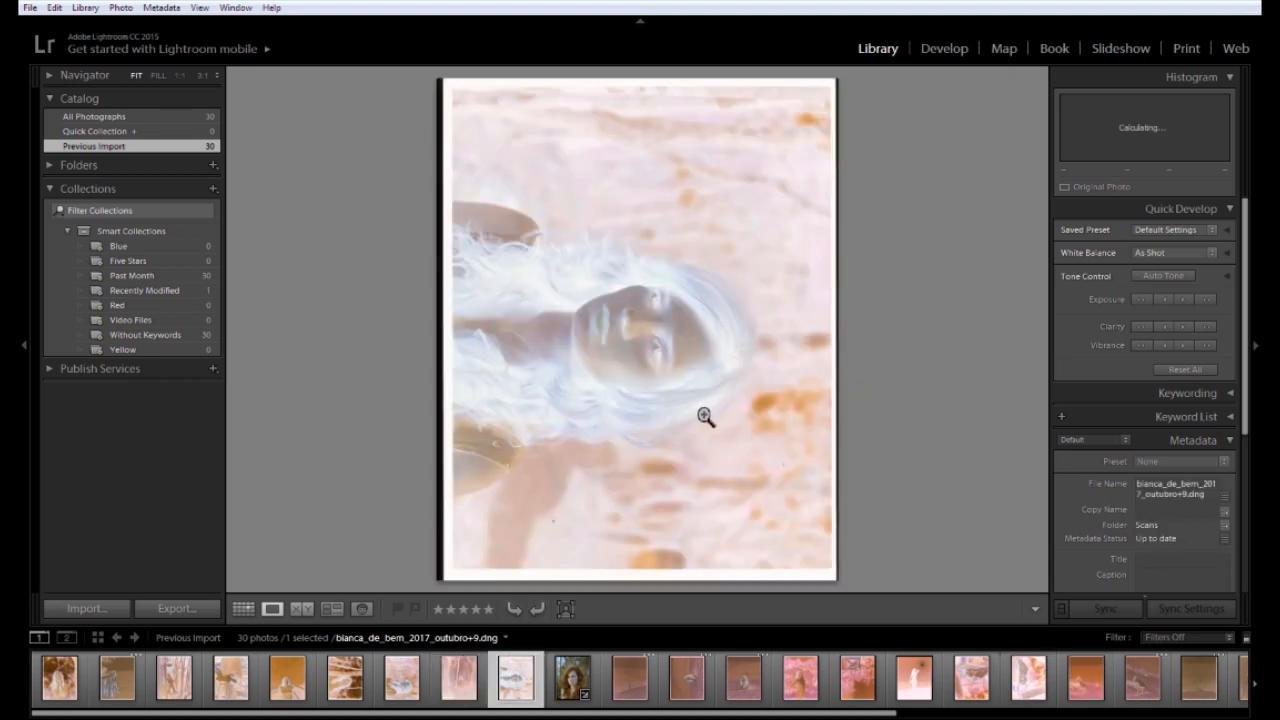
key("Left")
key("Left")
key("Left")
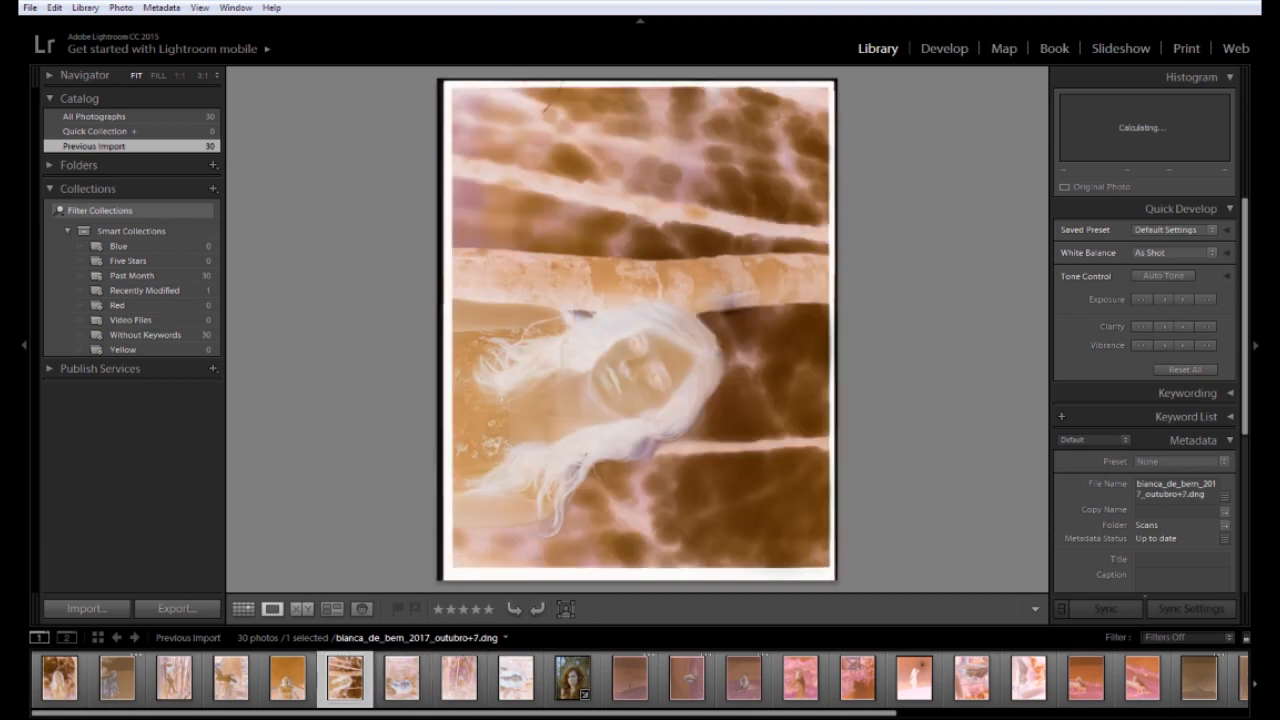
key("Left")
key("Left")
key("Left")
key("Left")
key("Left")
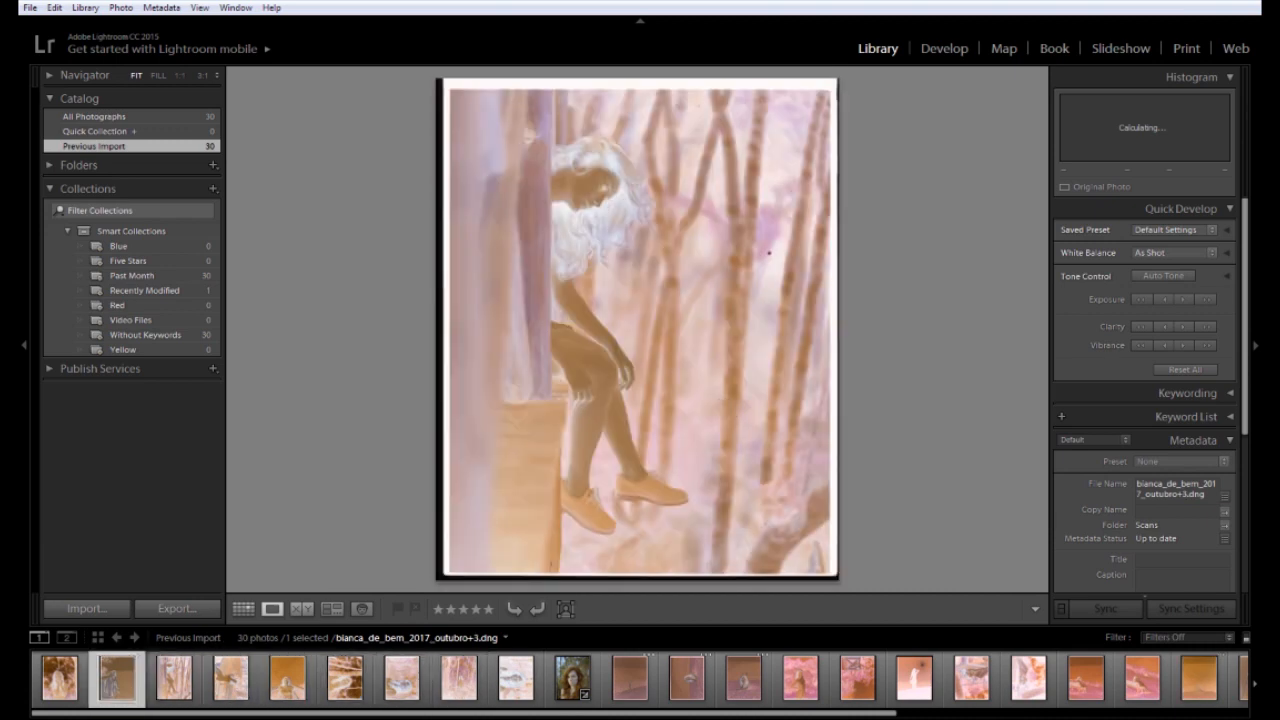
key("Right")
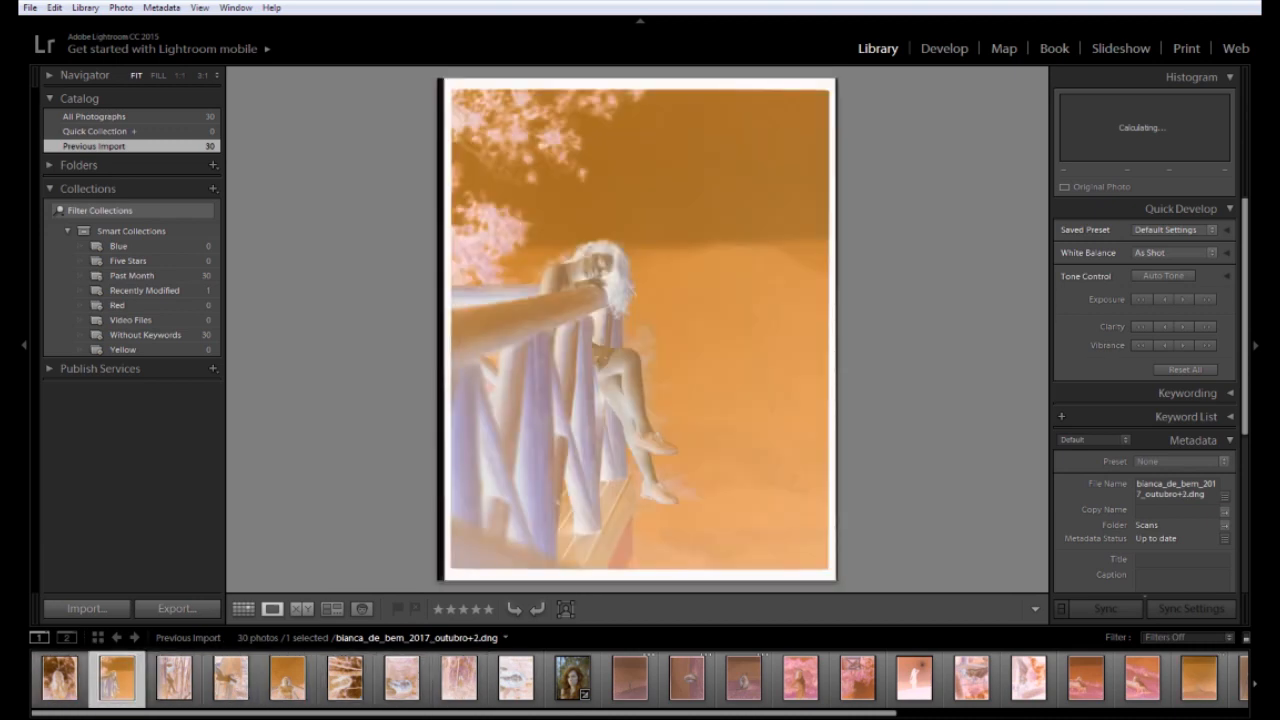
key("Right")
key("Right")
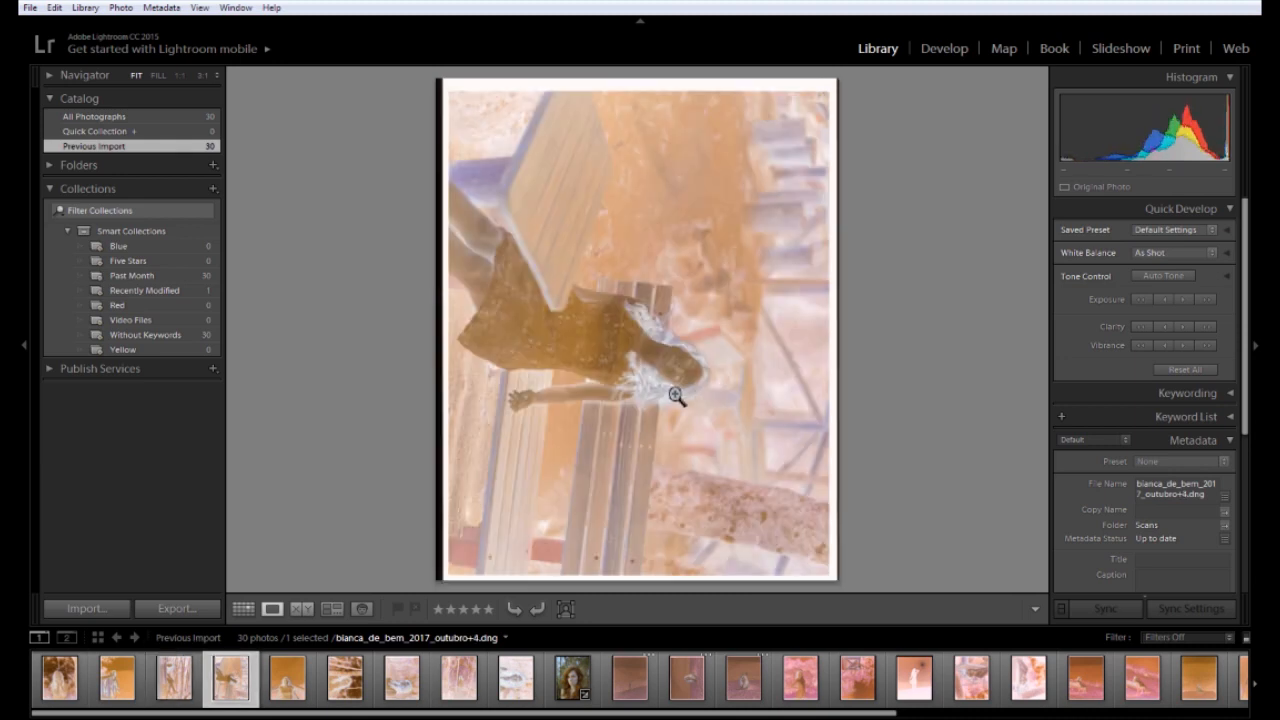
key("ctrl+bracketleft")
key("Right")
key("Right")
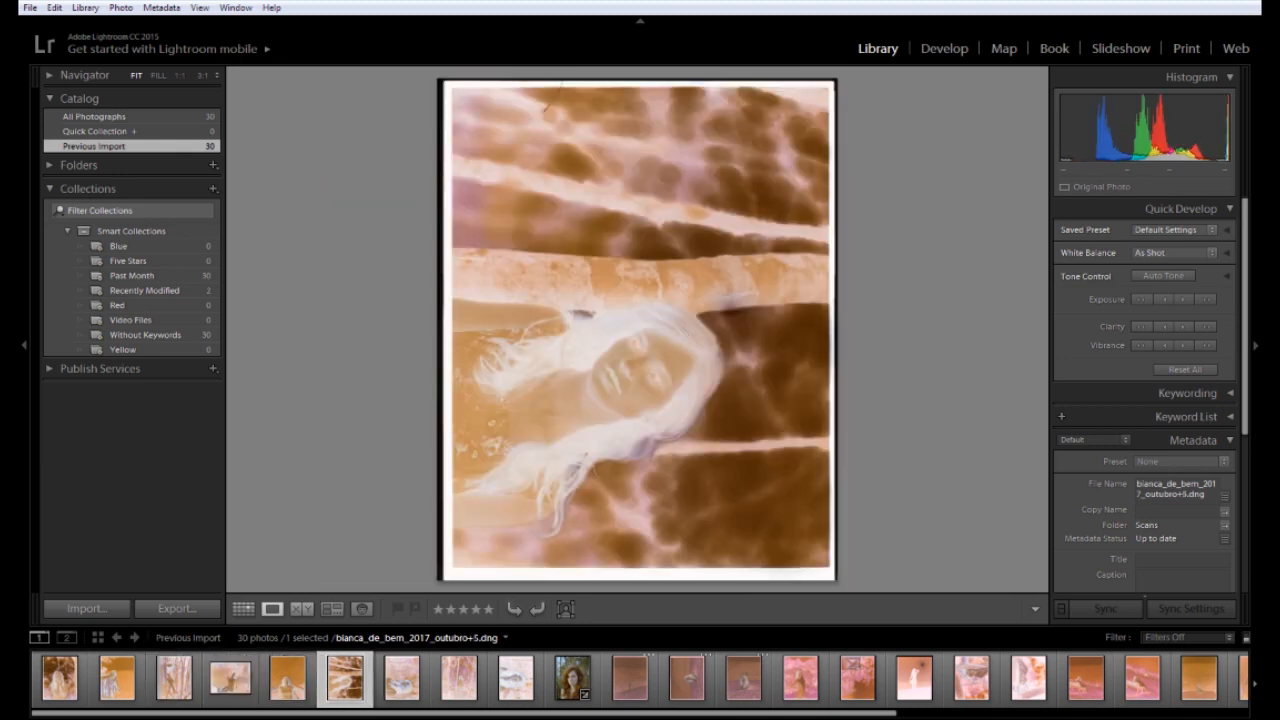
key("ctrl+bracketleft")
key("Right")
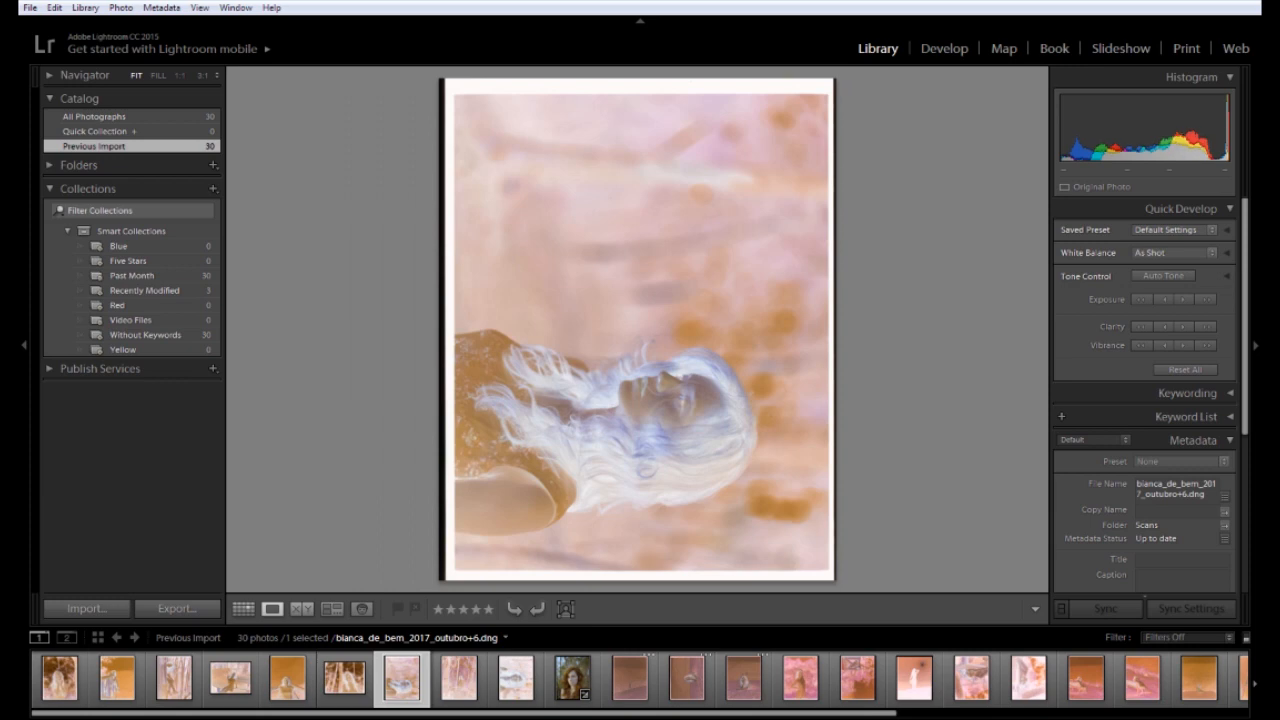
key("ctrl+bracketleft")
key("Right")
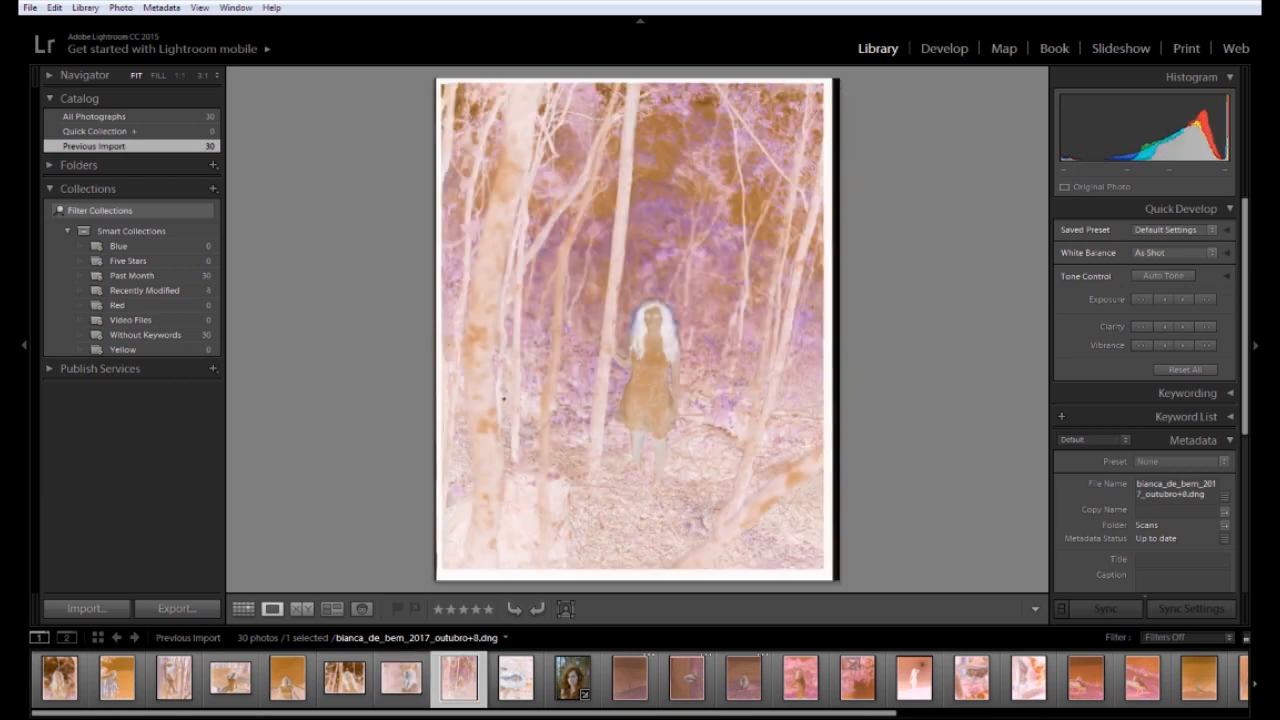
key("Right")
key("ctrl+bracketleft")
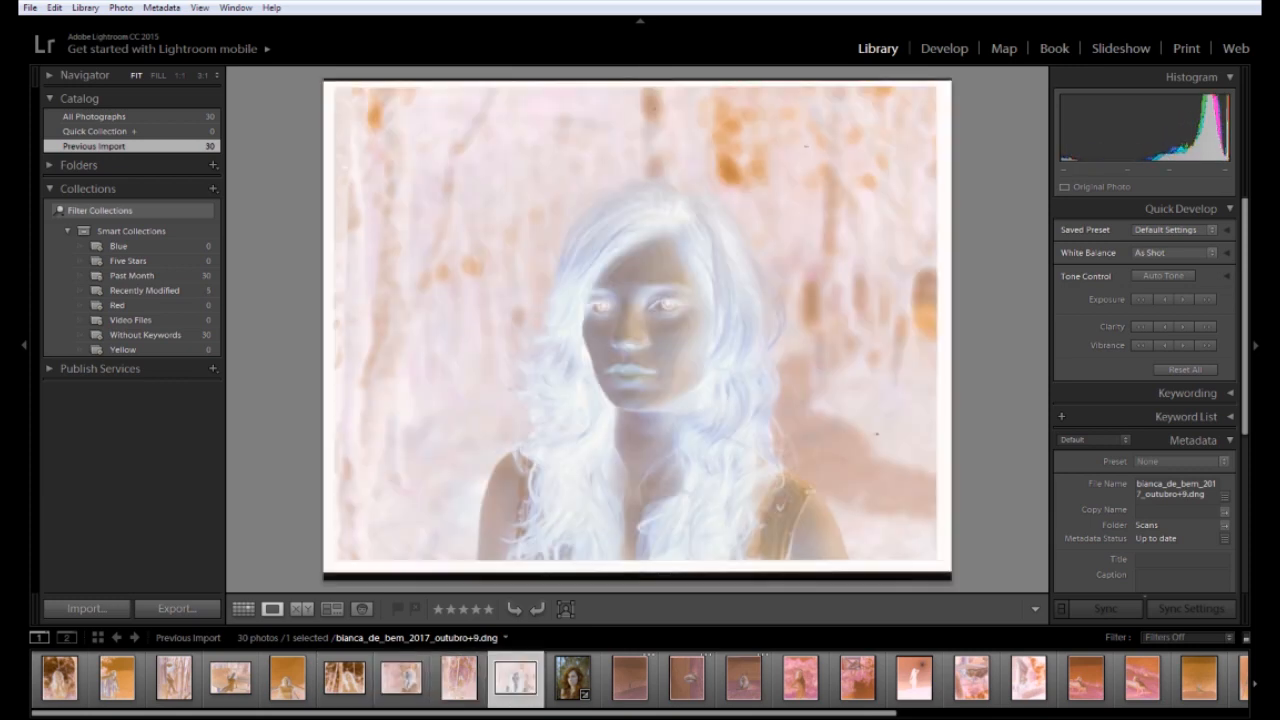
Reset the outubro+10 portrait's develop settings and show it in the main view
right_click(557, 699)
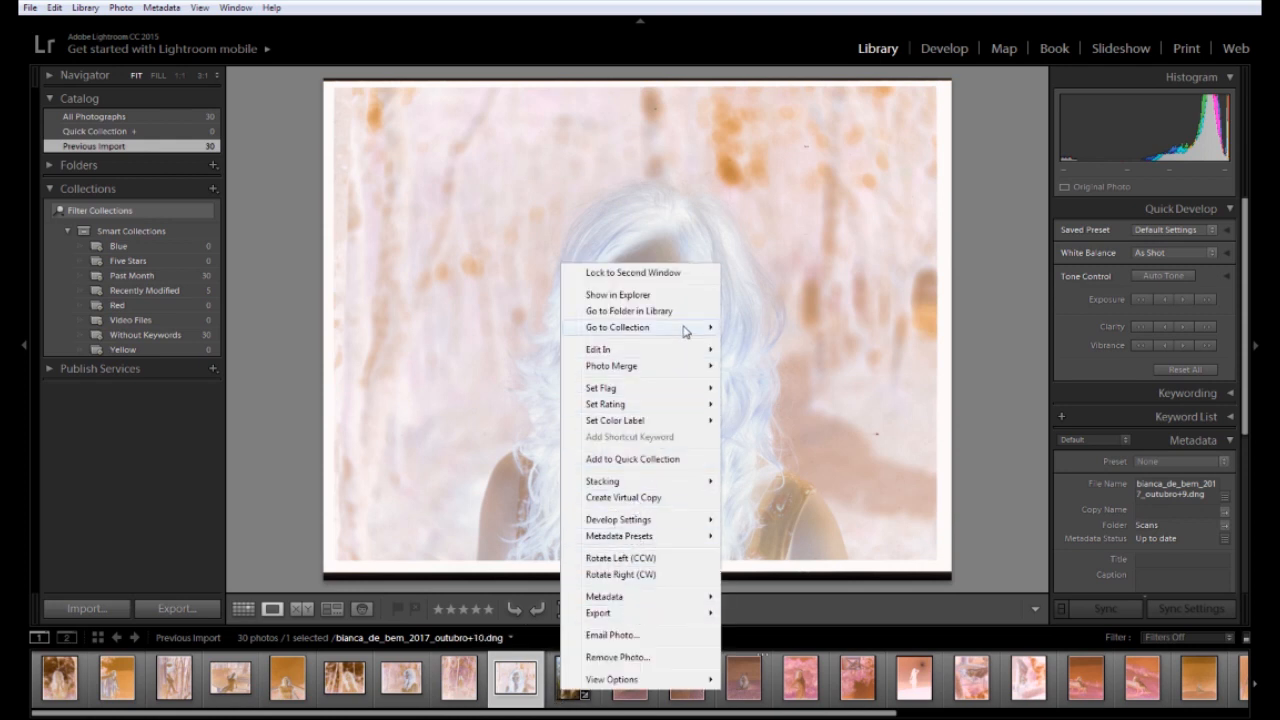
mouse_move(697, 519)
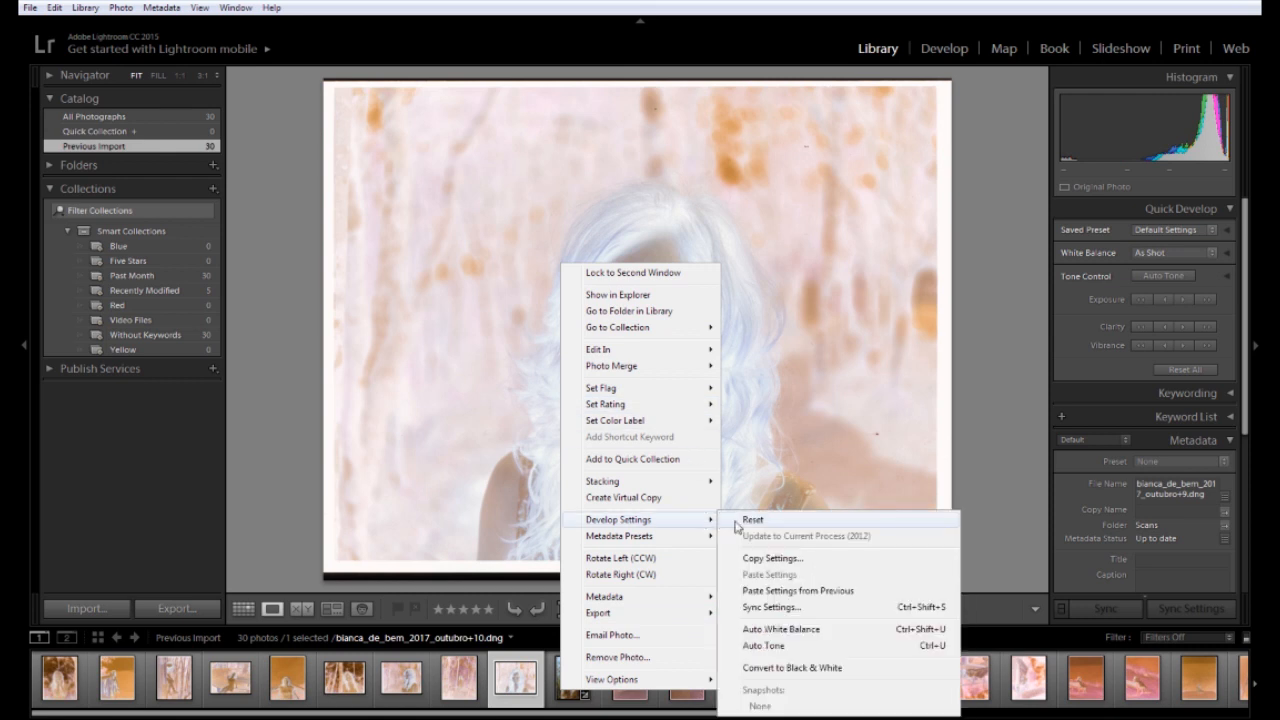
left_click(770, 524)
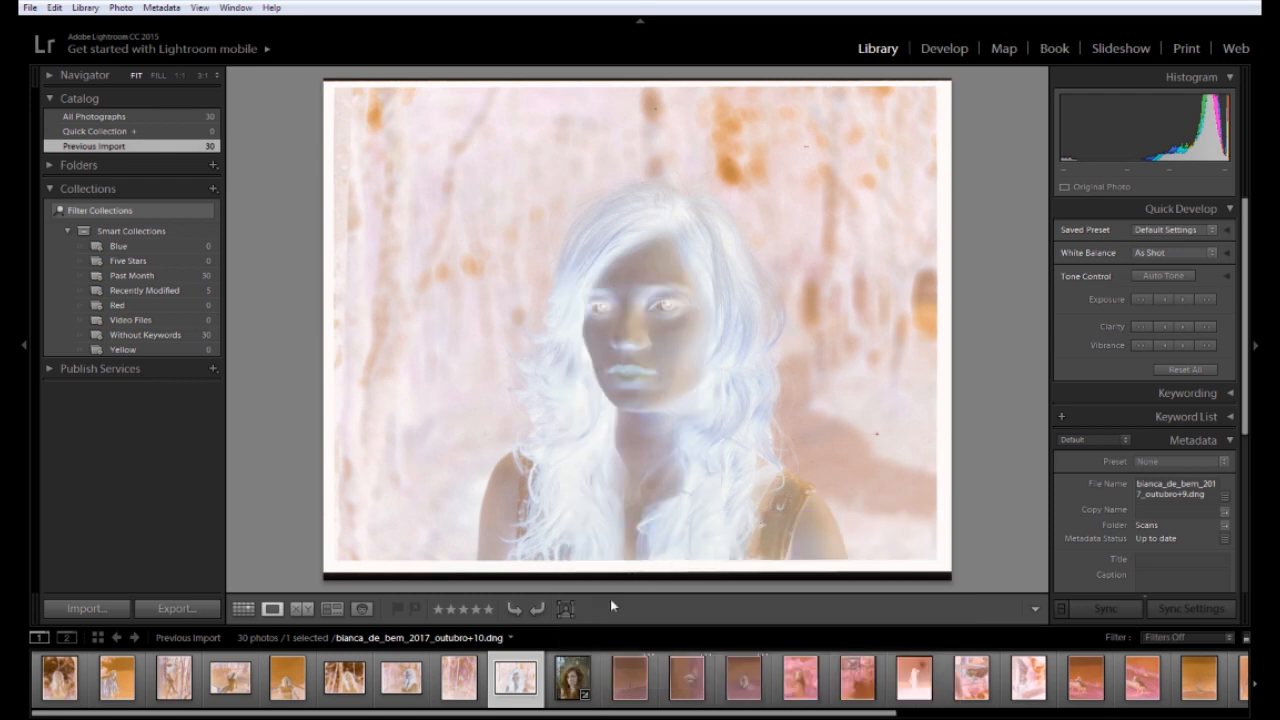
left_click(571, 688)
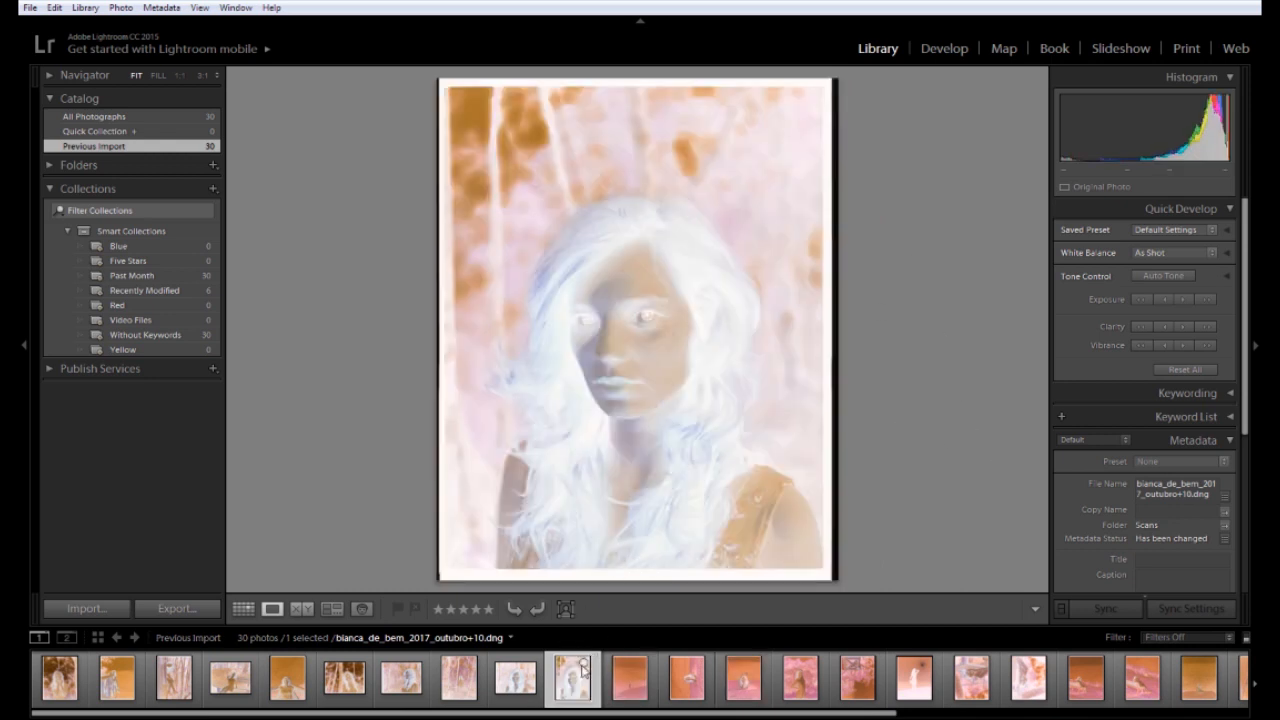
Turn the hillside and tree scans upright with quarter-turn rotations
left_click(626, 698)
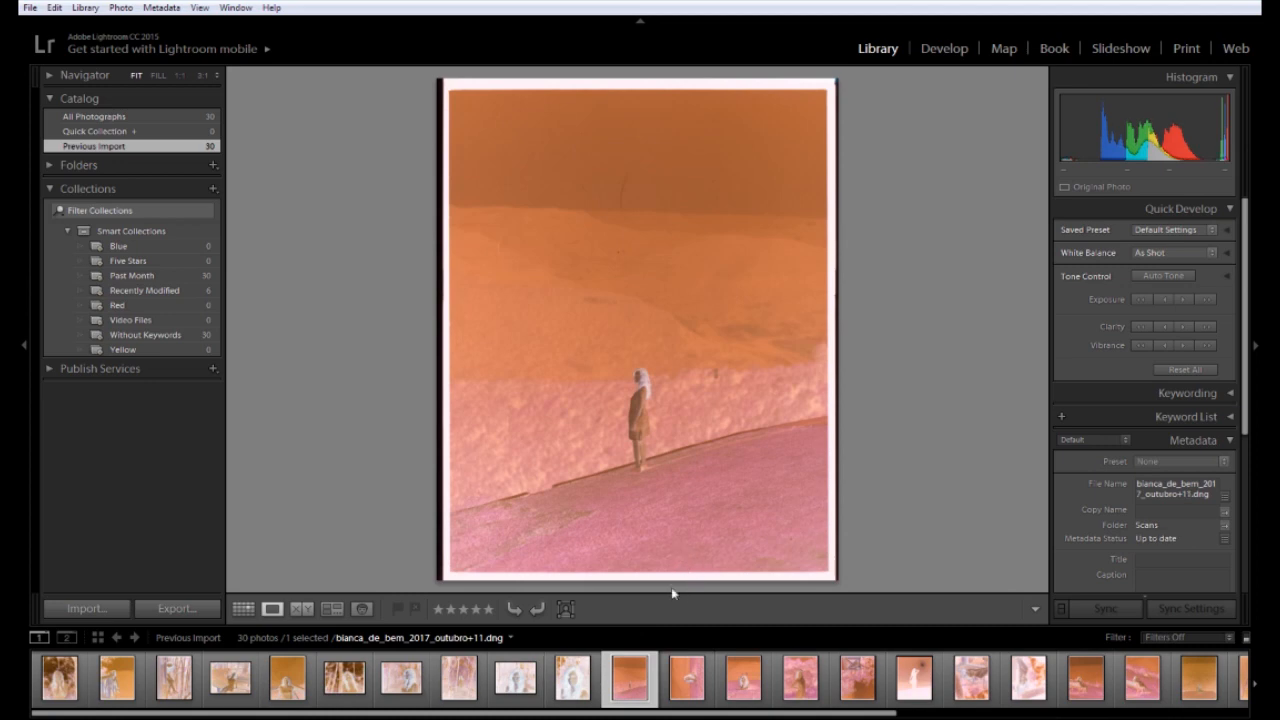
left_click(680, 695)
key("ctrl+]")
key("ctrl+]")
key("ctrl+[")
key("Right")
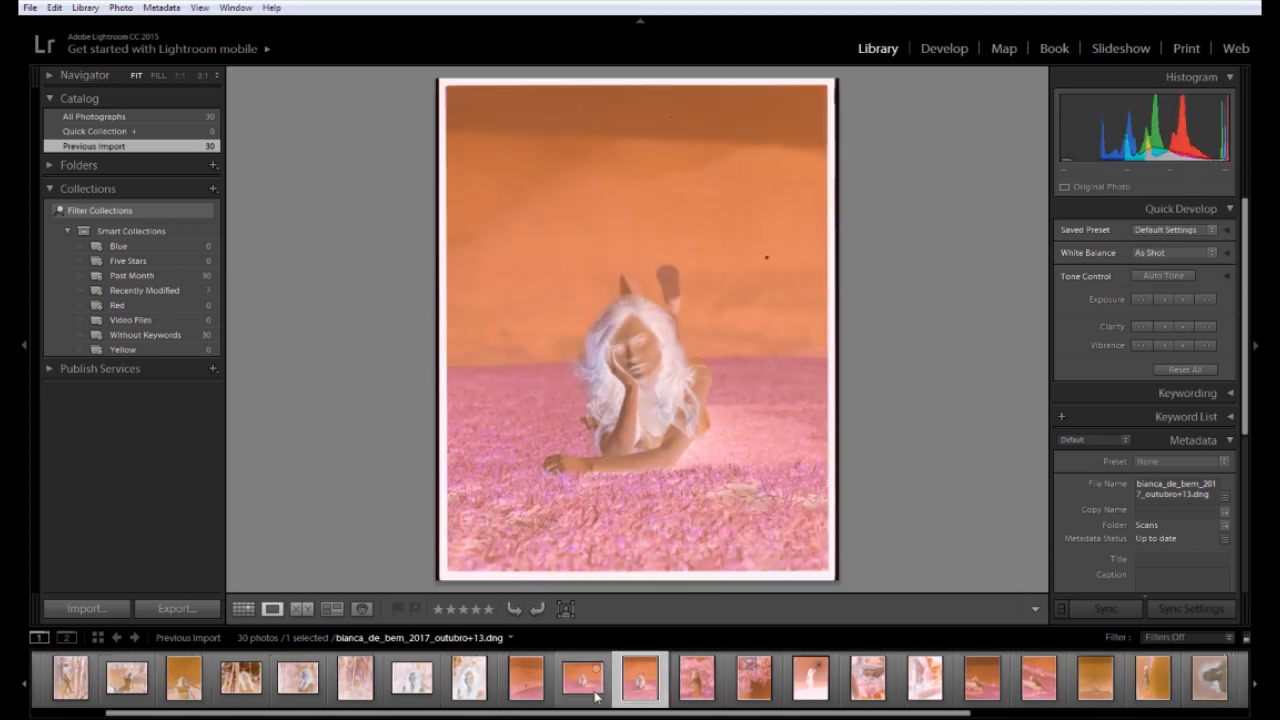
key("Right")
key("Right")
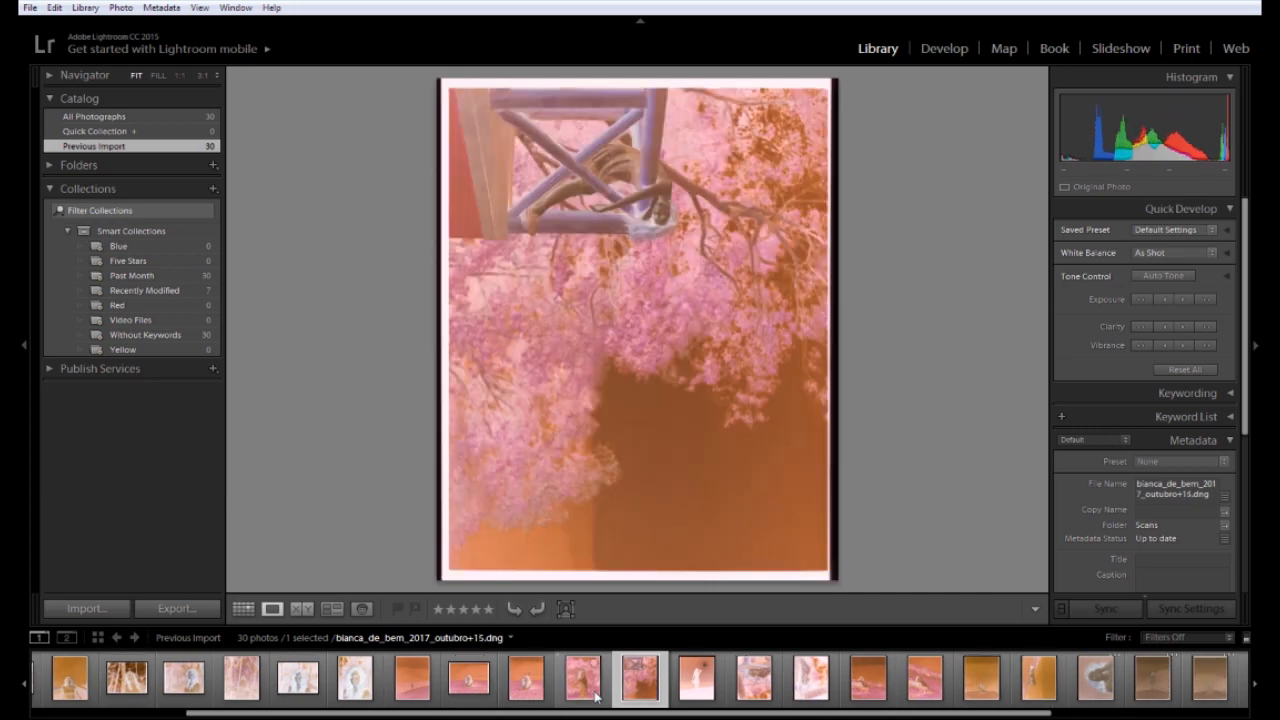
key("ctrl+[")
key("Right")
Rotate photos 17, 18 and the bench scans to landscape
key("Right")
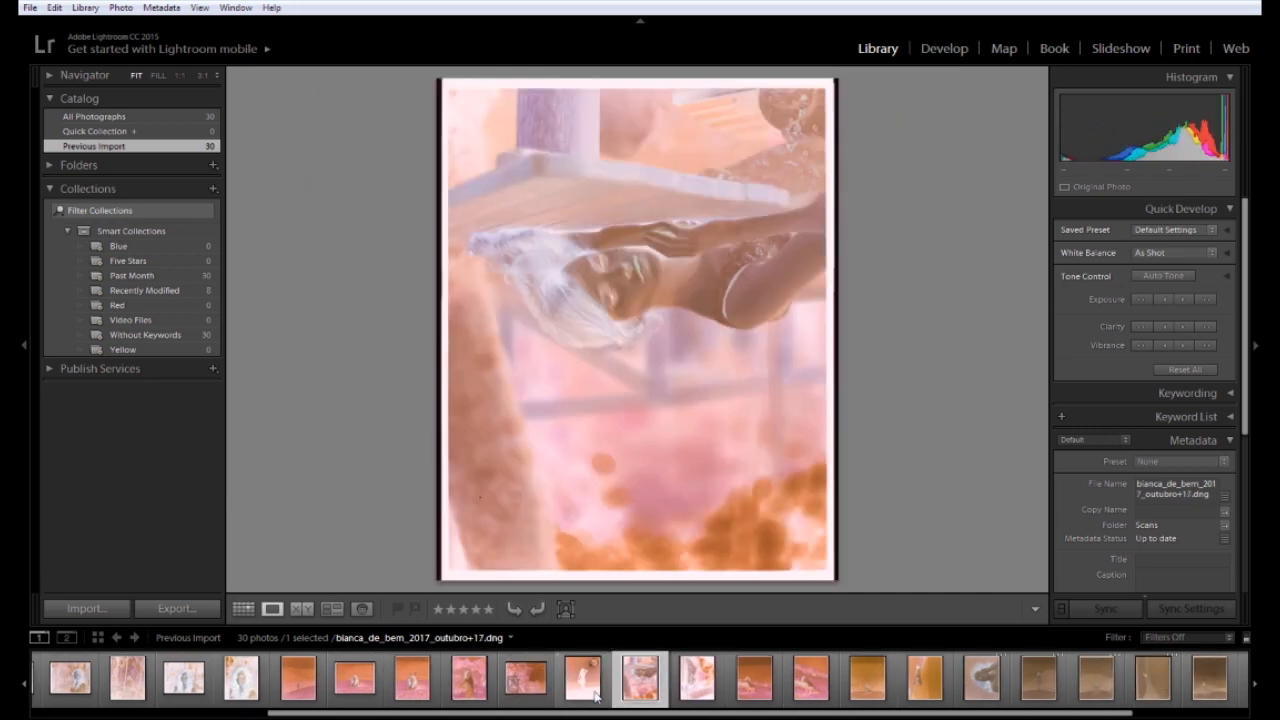
key("ctrl+]")
key("ctrl+]")
key("ctrl+]")
key("ctrl+[")
key("Right")
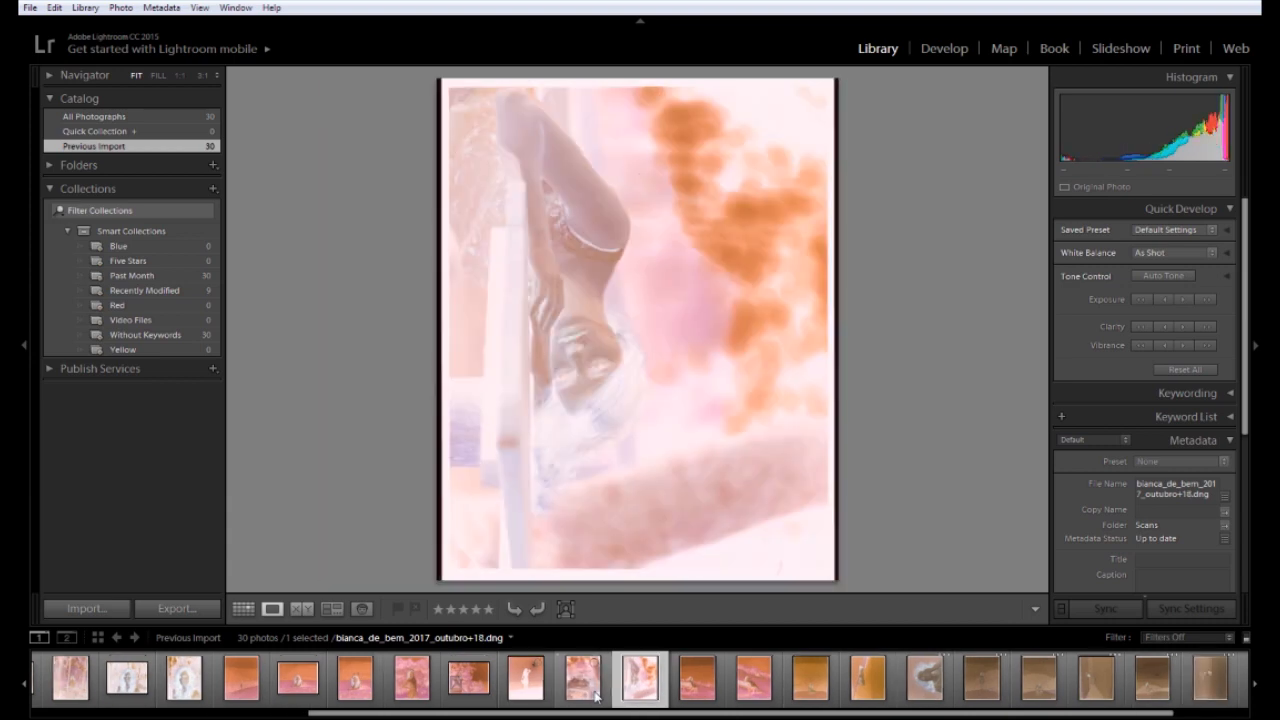
key("ctrl+[")
key("Right")
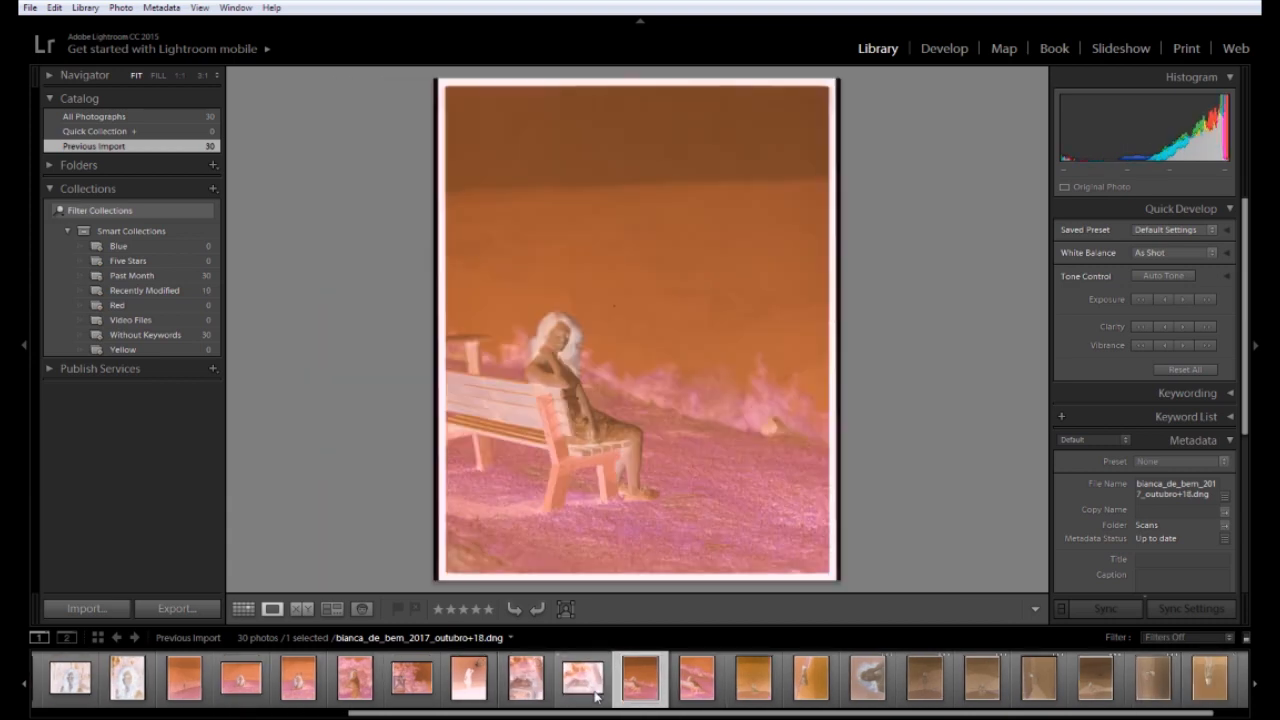
key("Right")
key("Right")
key("Right")
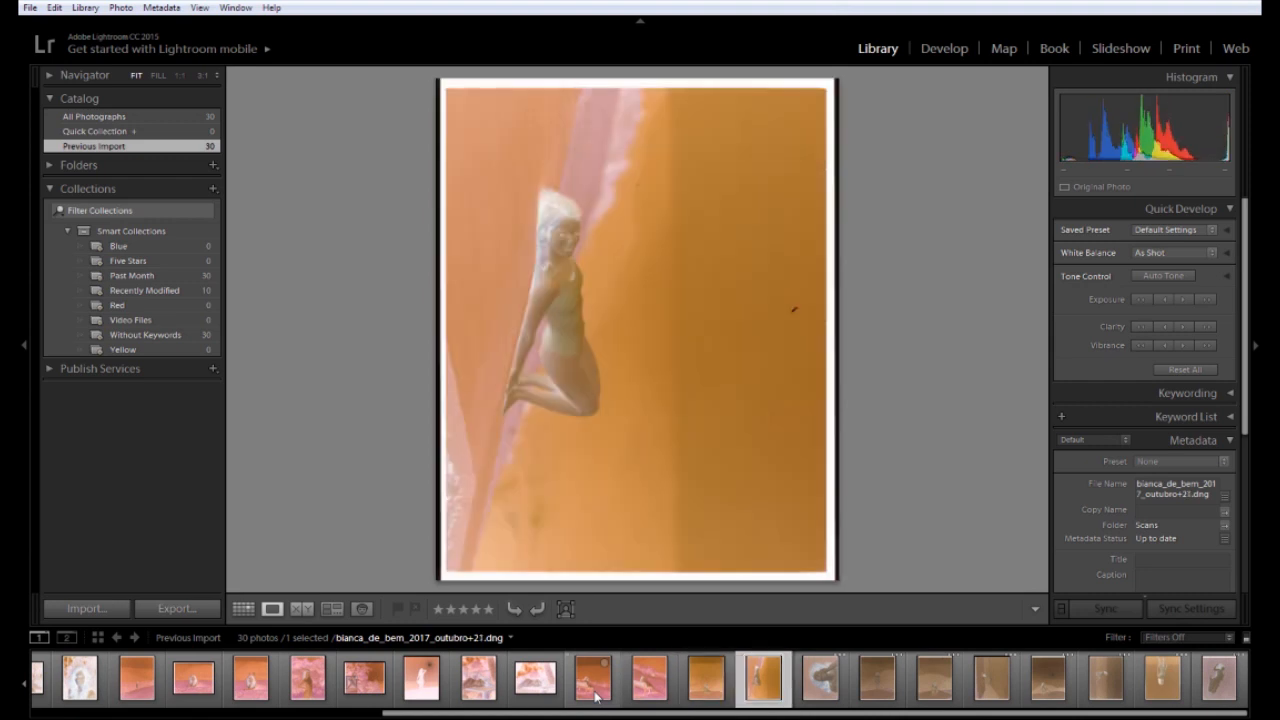
key("ctrl+[")
key("Right")
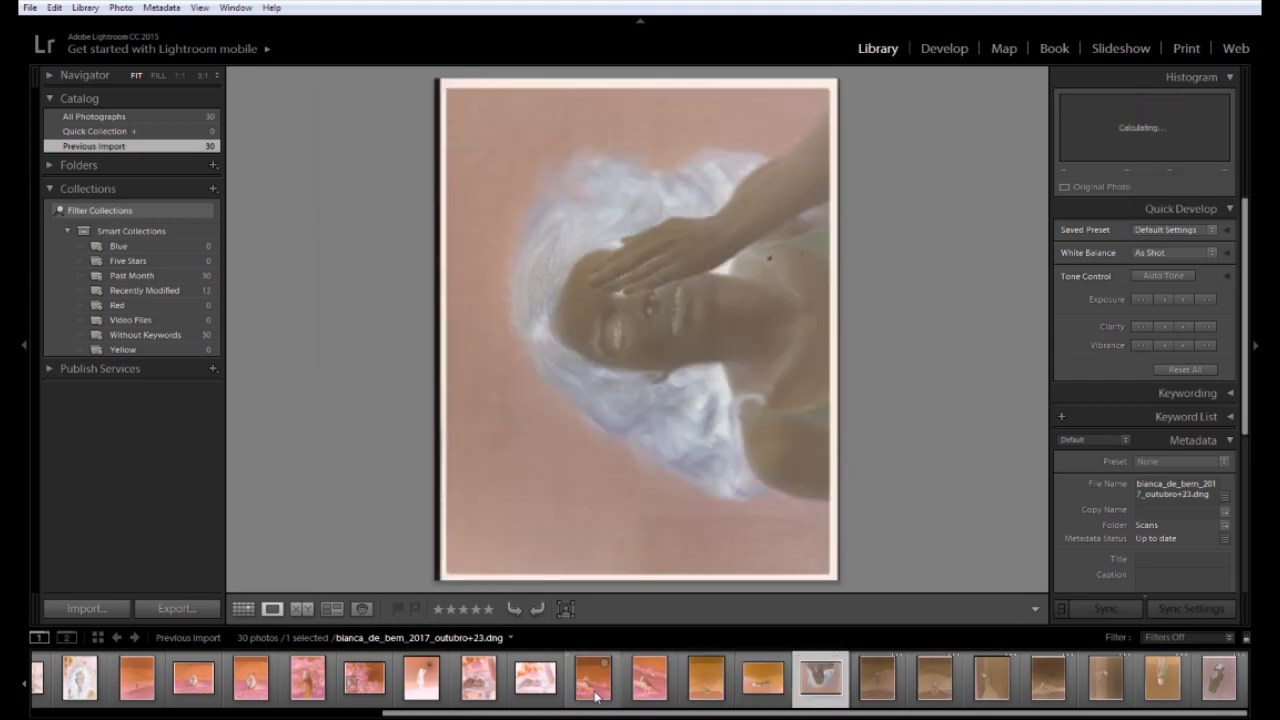
key("ctrl+]")
key("Right")
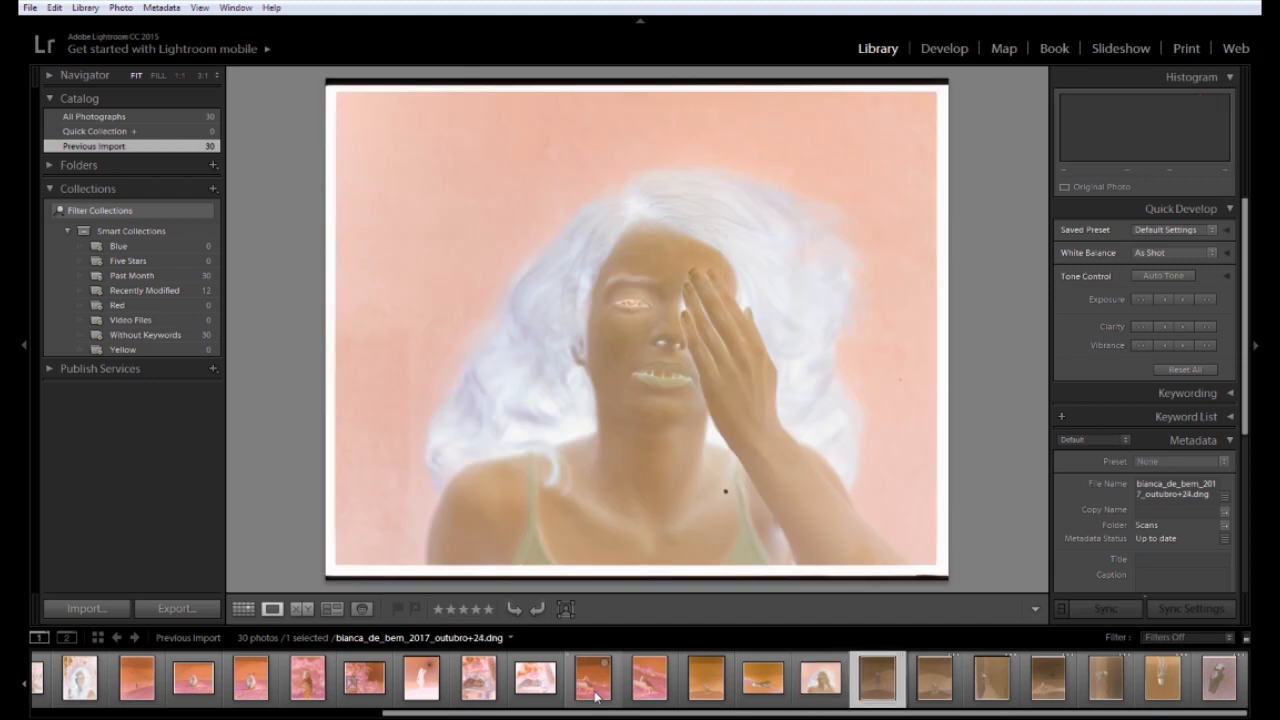
Rotate the remaining scans, flipping the upside-down one and turning the last scan to landscape
key("Right")
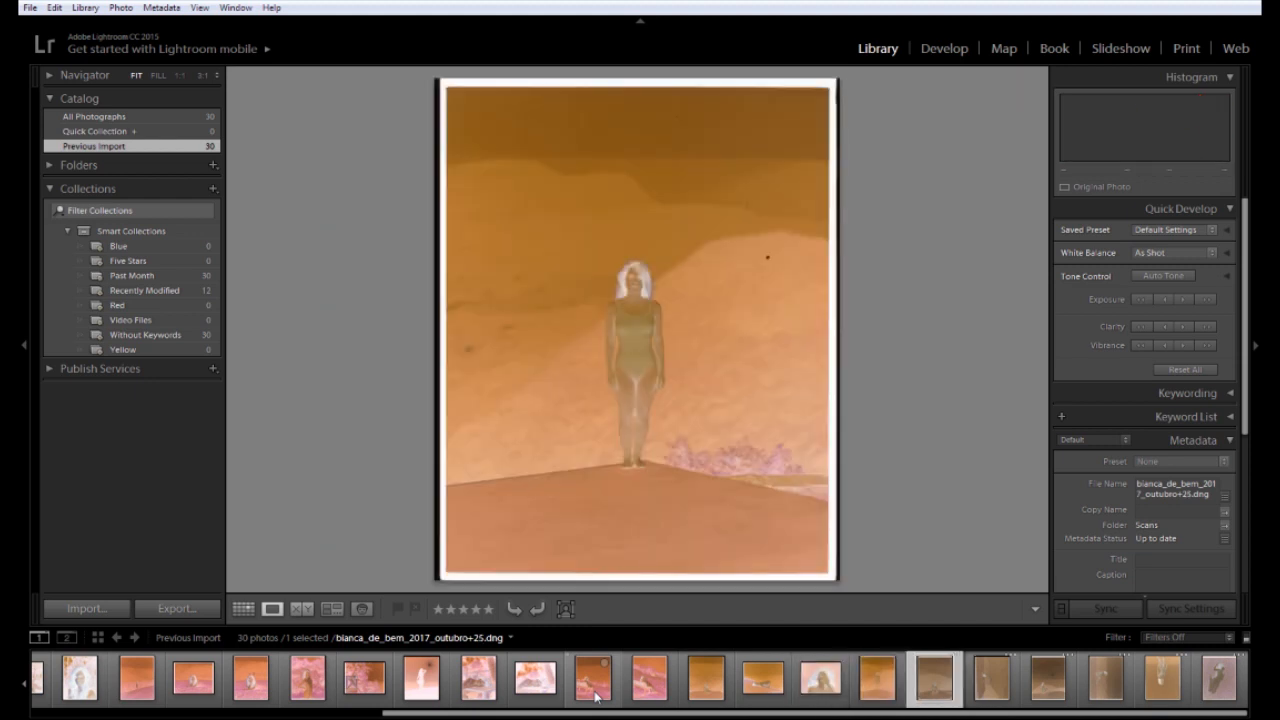
key("Right")
key("Right")
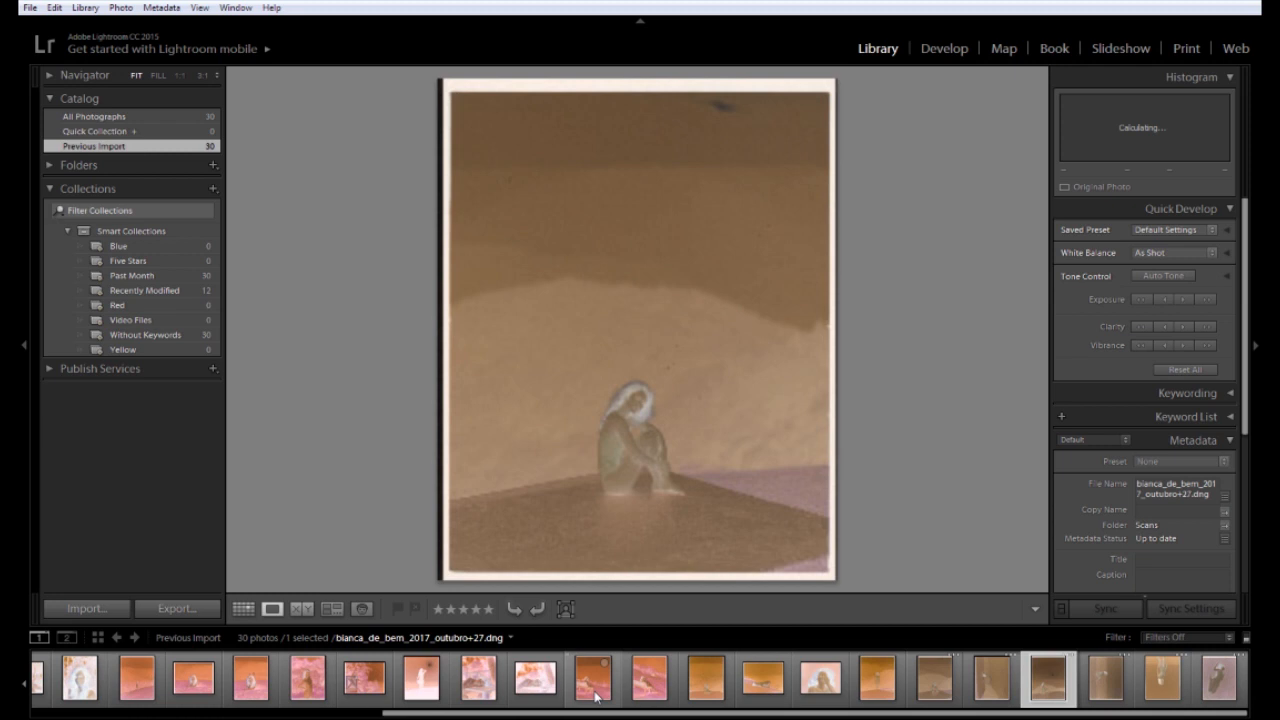
key("Right")
key("ctrl+bracketleft")
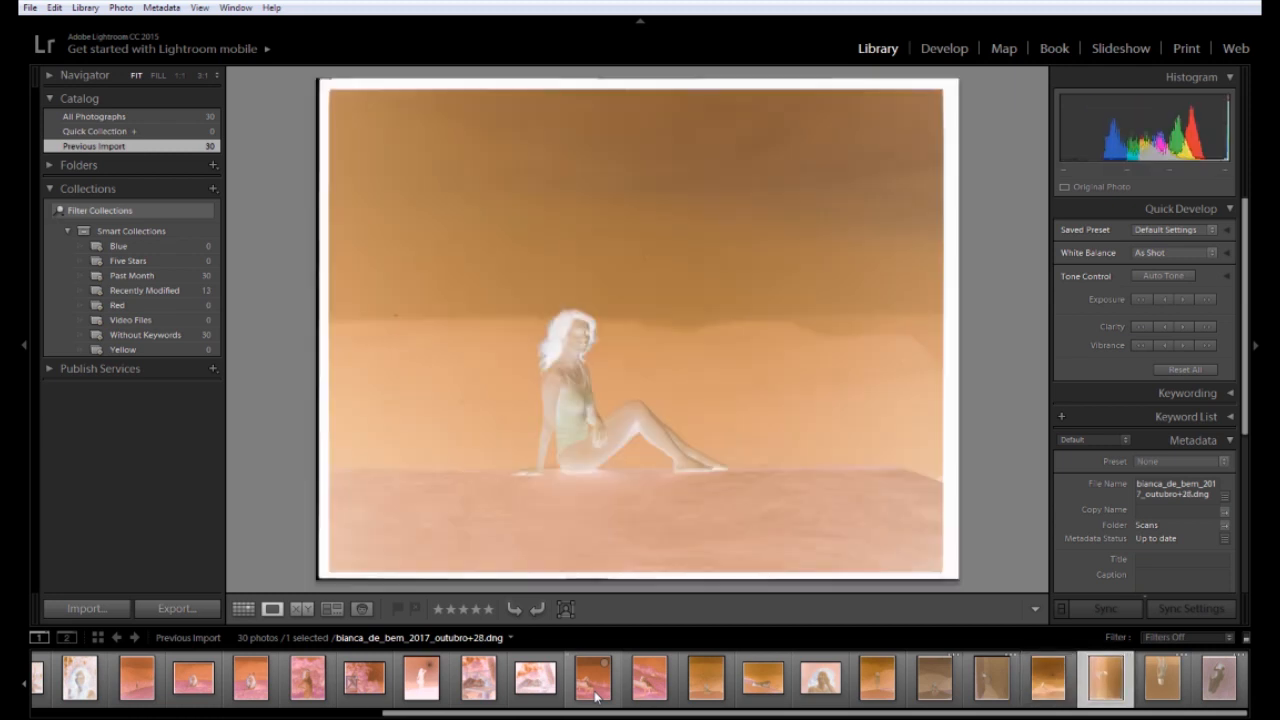
key("Right")
key("ctrl+bracketleft")
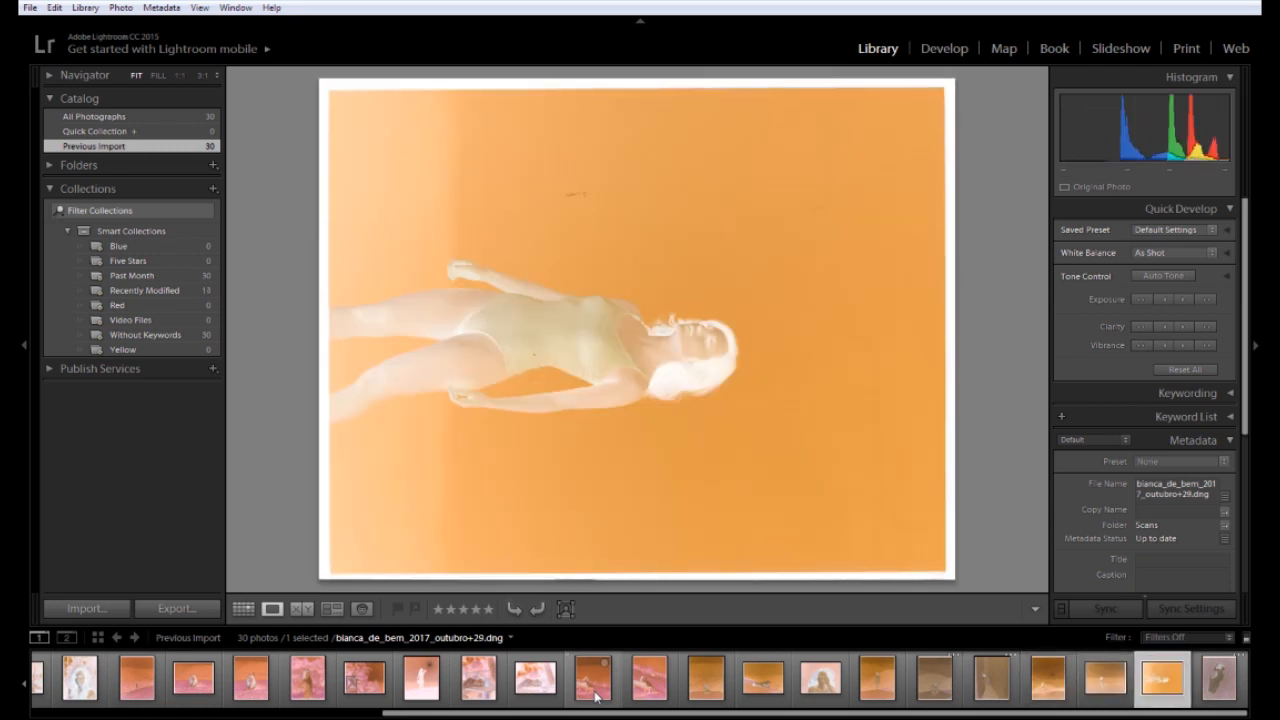
key("ctrl+bracketleft")
key("Right")
key("ctrl+bracketleft")
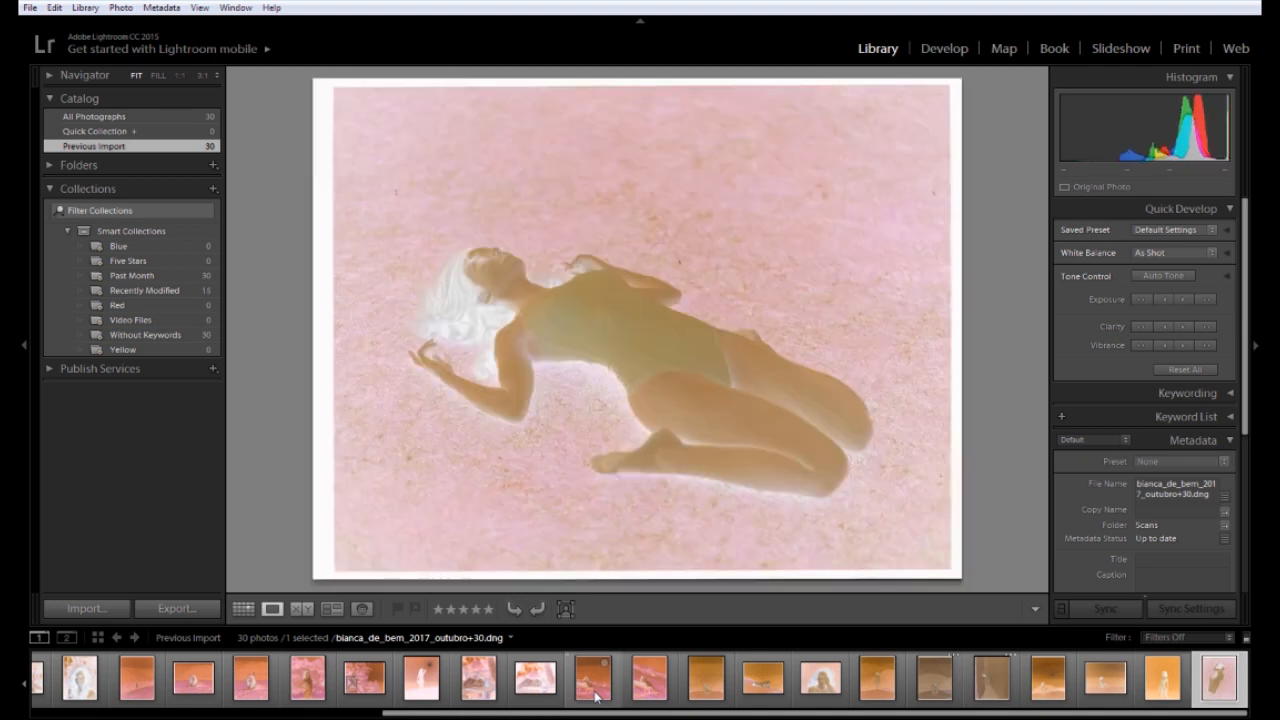
Select all 30 photos and go back to the first scan, outubro+2
mouse_move(597, 713)
left_mouse_down()
mouse_move(247, 712)
mouse_move(593, 700)
left_mouse_up()
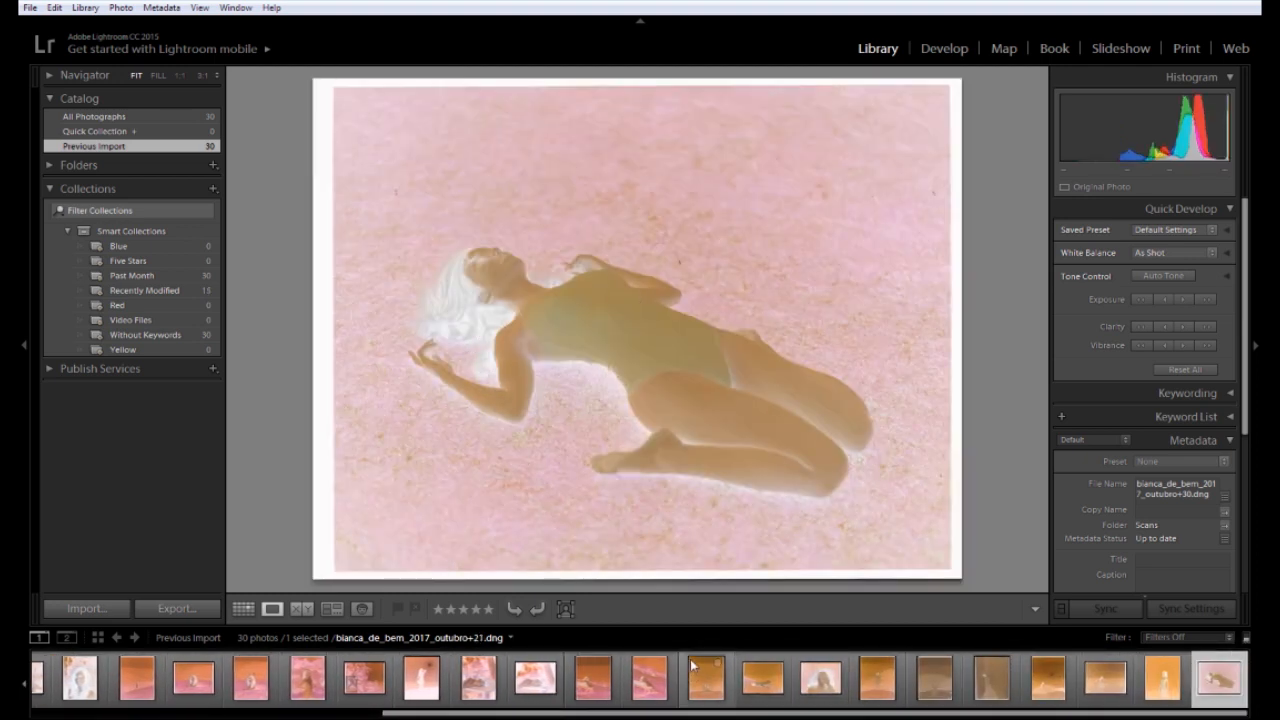
key("ctrl+a")
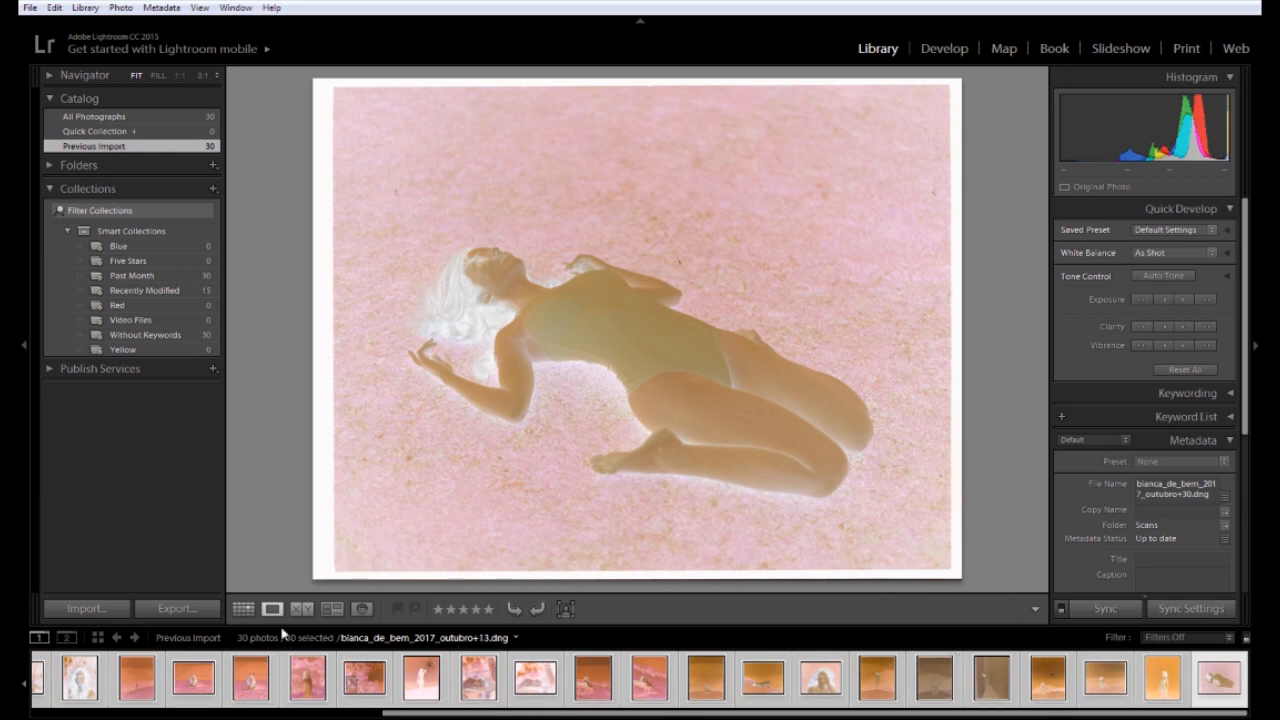
left_click_drag(447, 709, 142, 713)
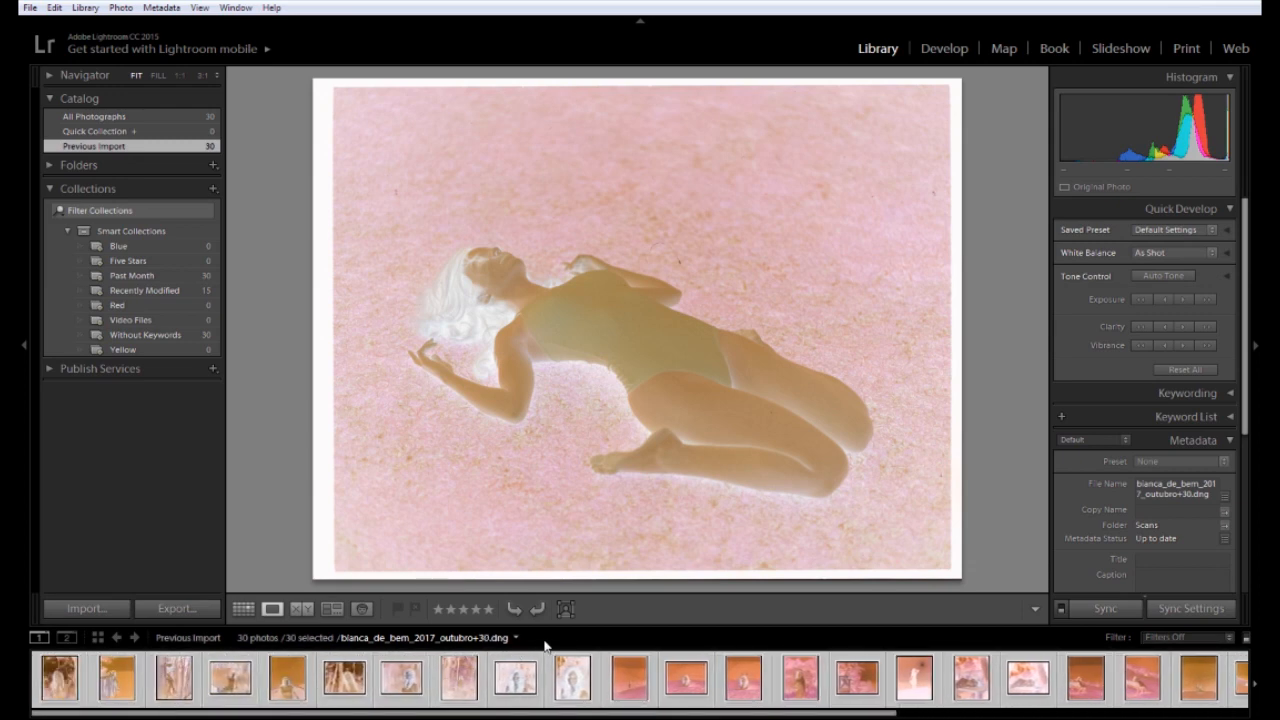
left_click(466, 700)
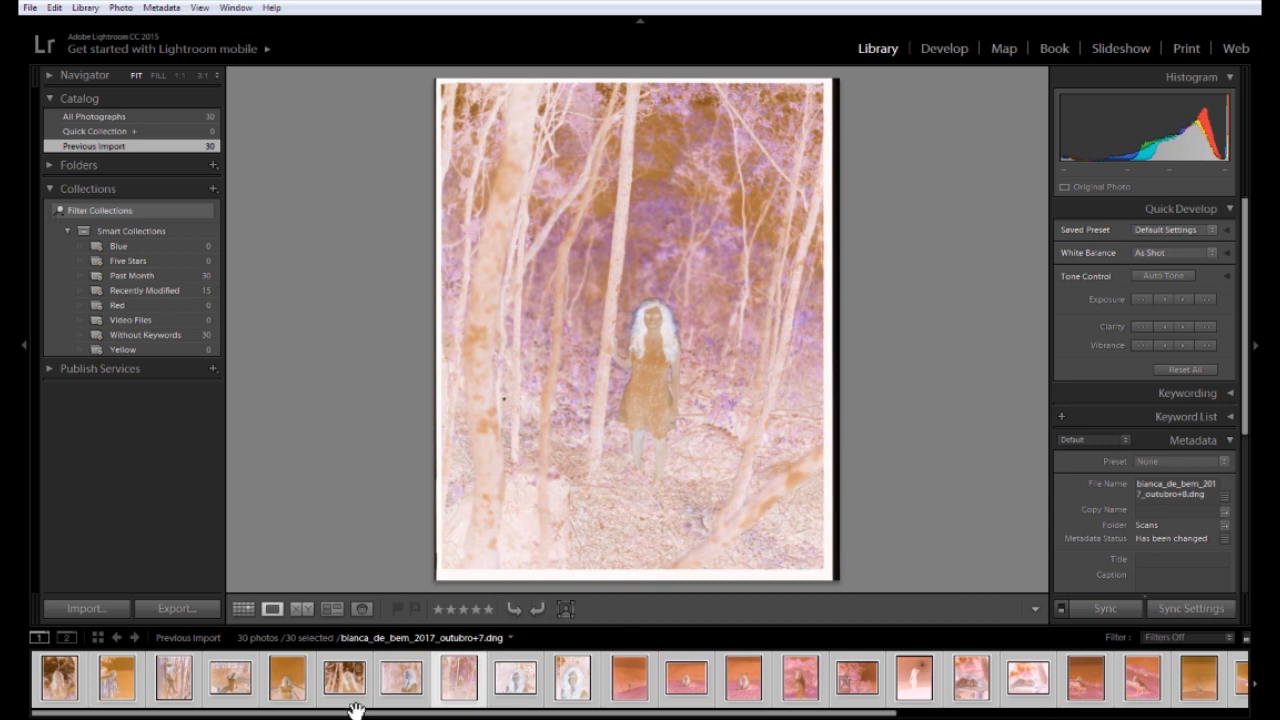
left_click(78, 699)
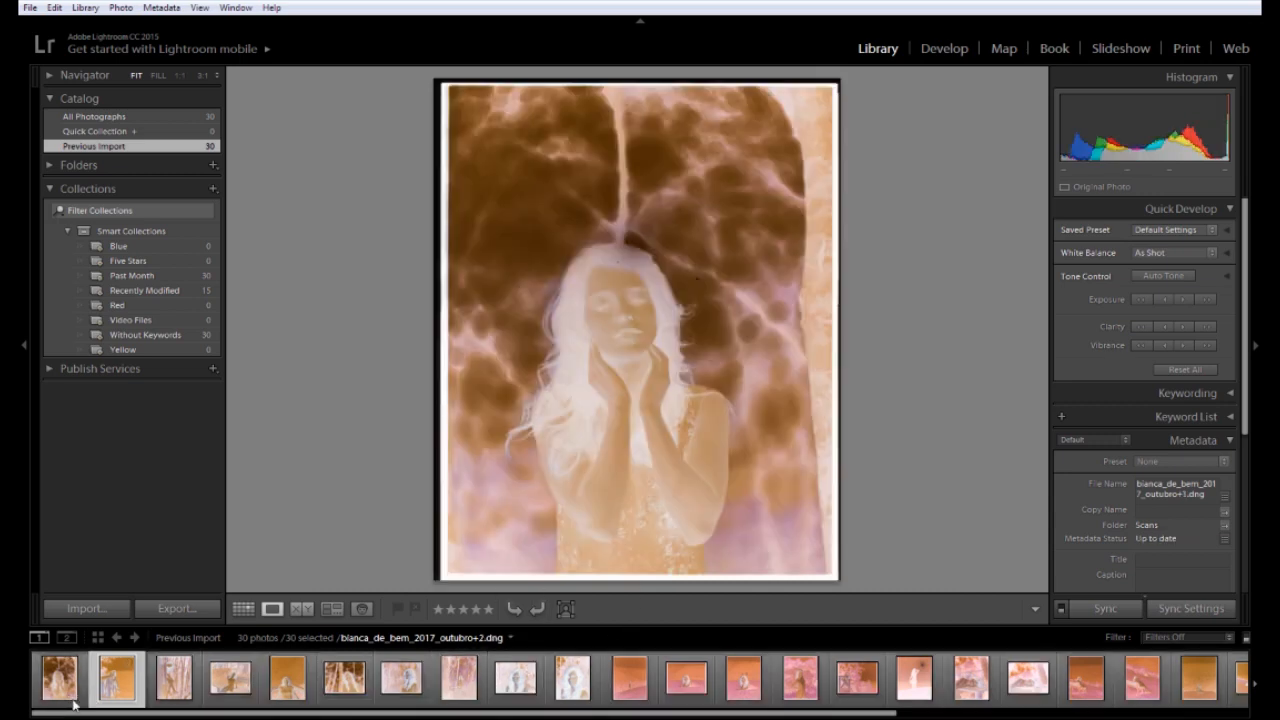
Apply the photographer's custom metadata preset to all 30 selected scans
key("ctrl+a")
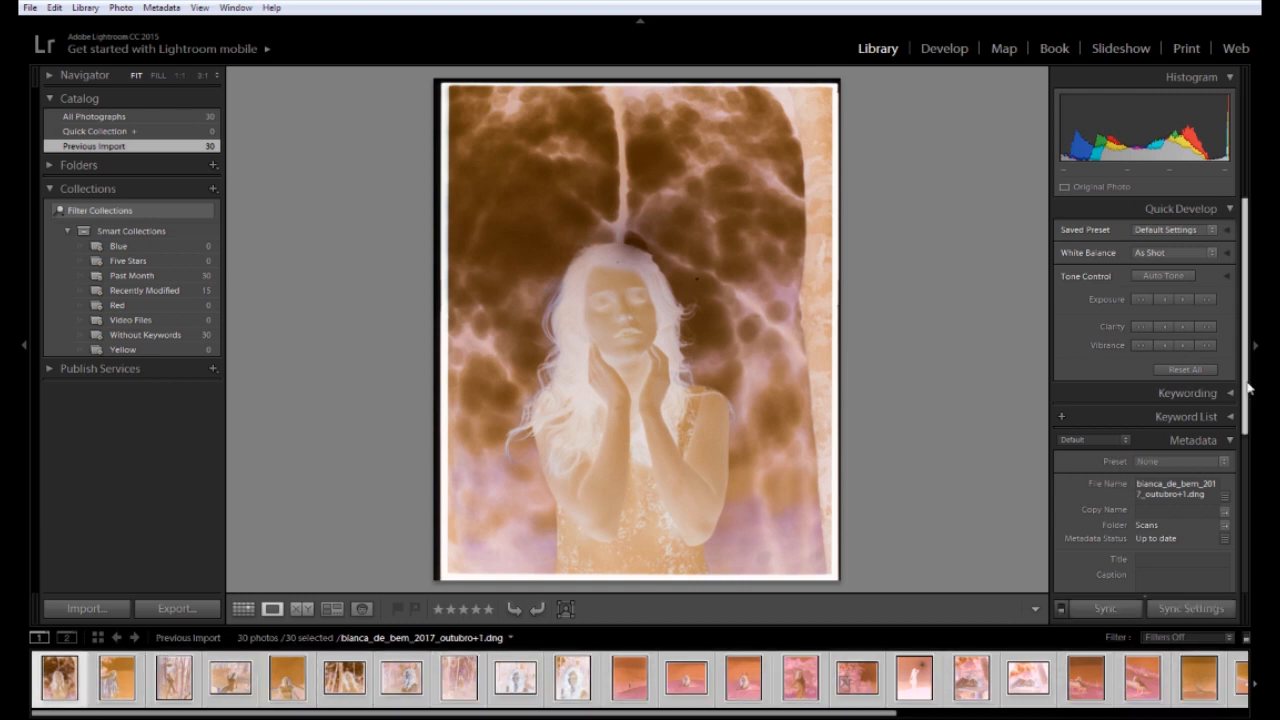
scroll(1247, 388, "down", 2)
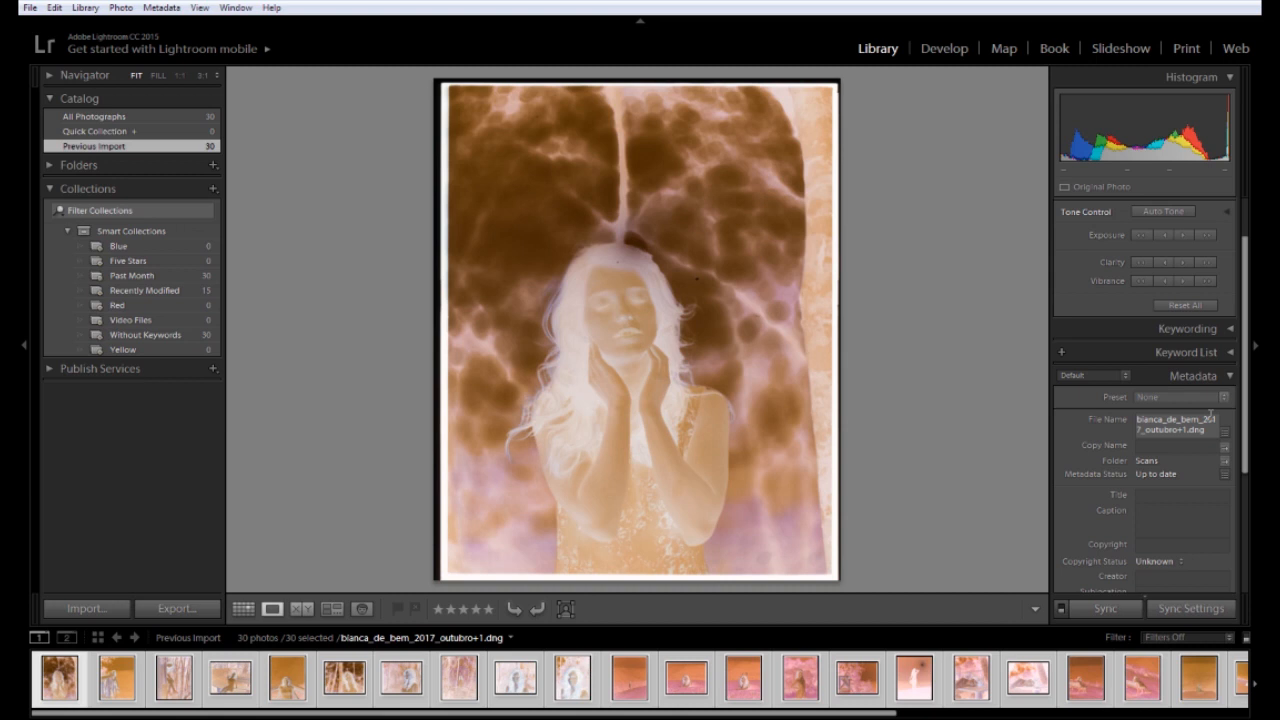
scroll(1237, 436, "down", 2)
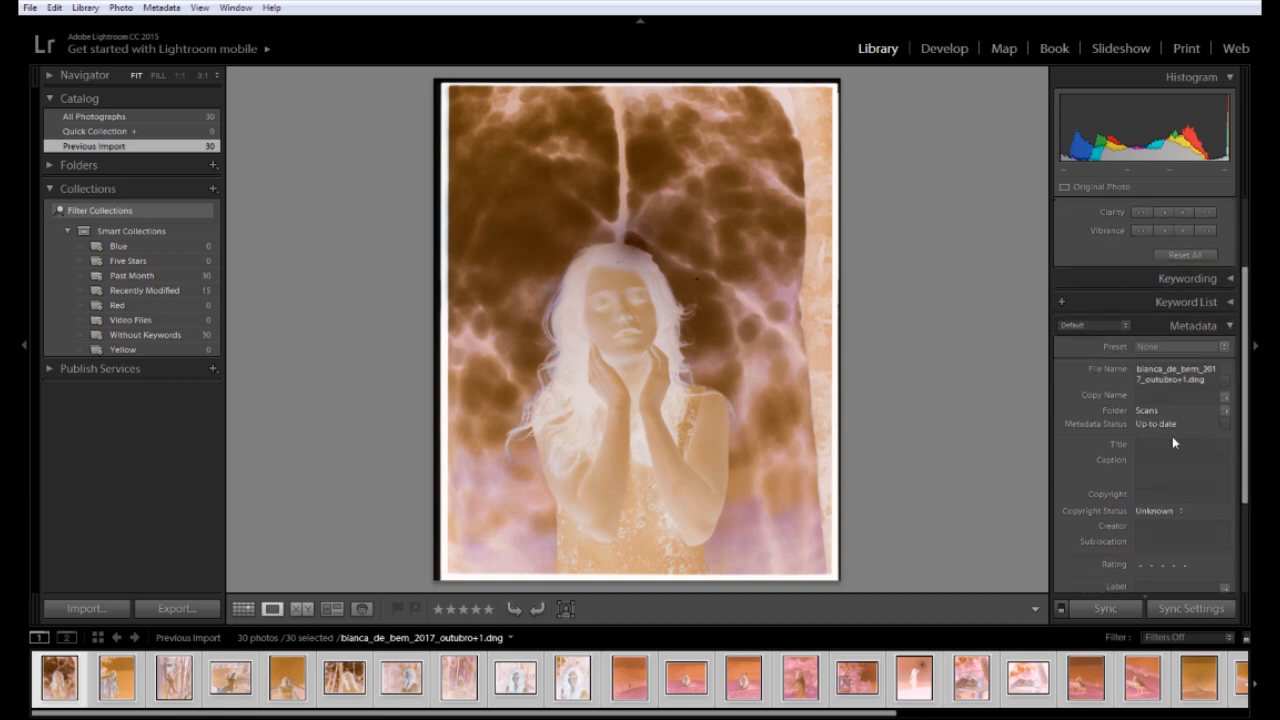
scroll(1244, 424, "down", 1)
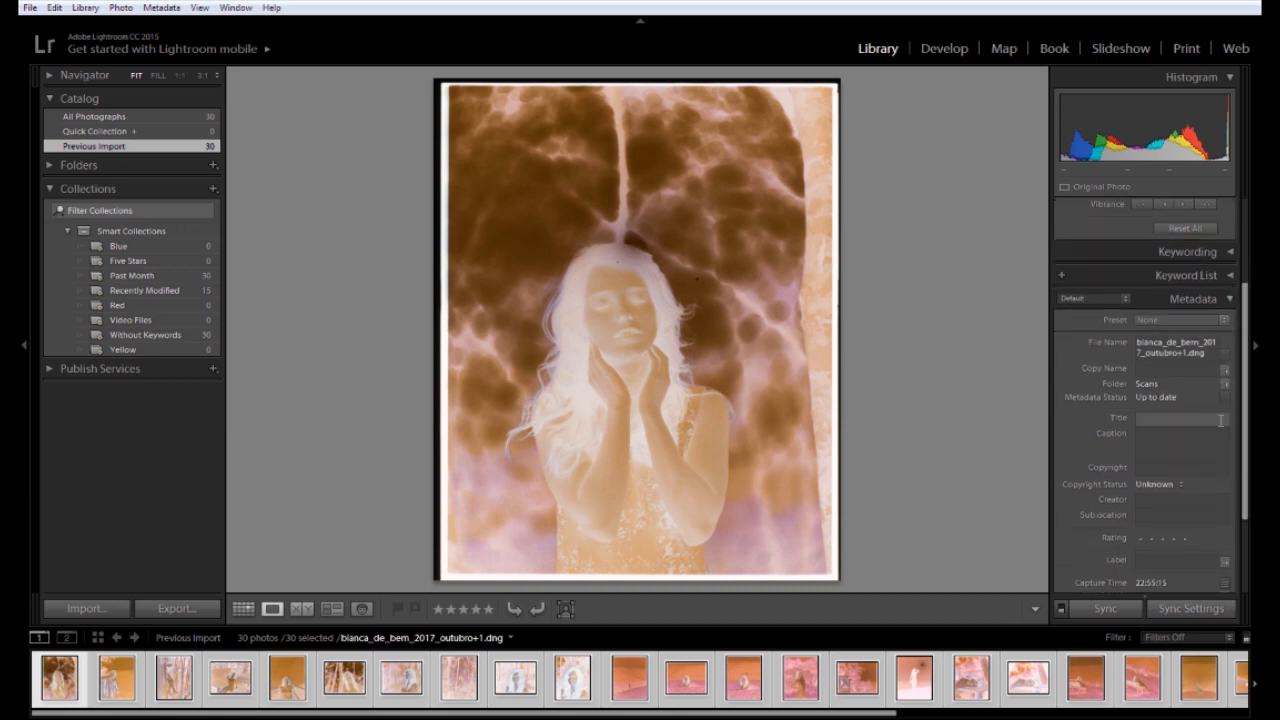
left_click(1220, 321)
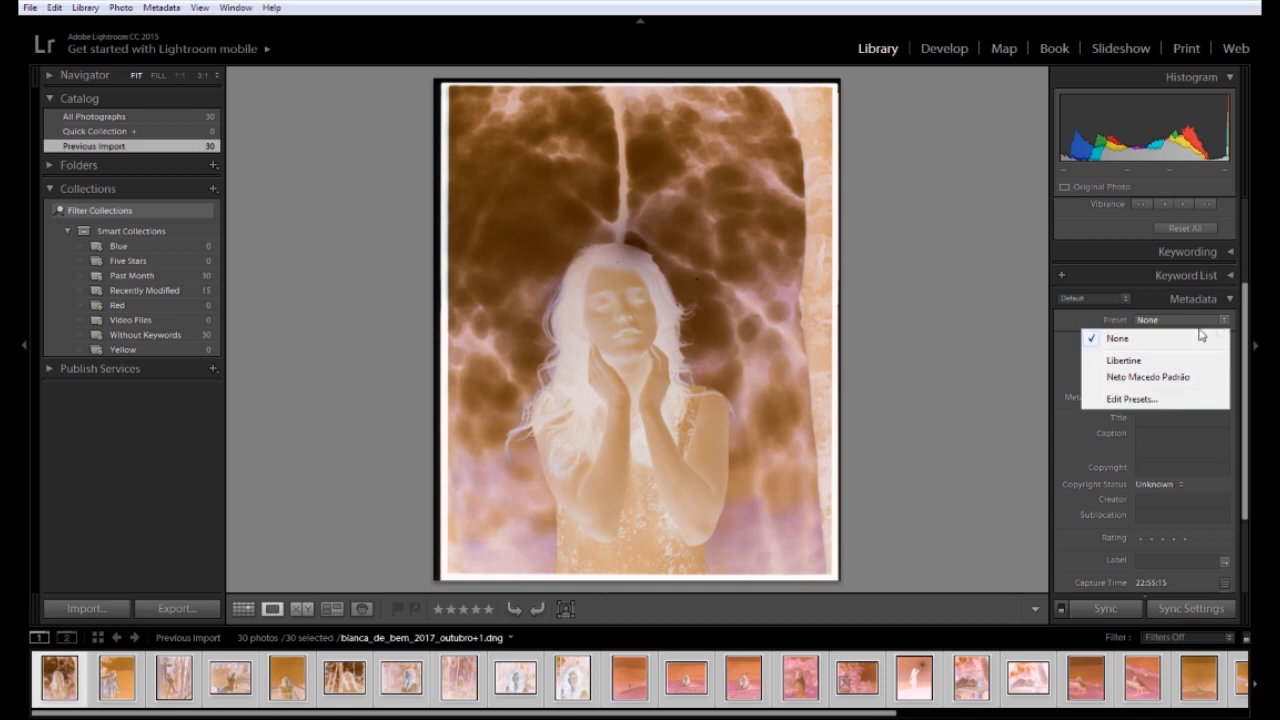
left_click(1164, 380)
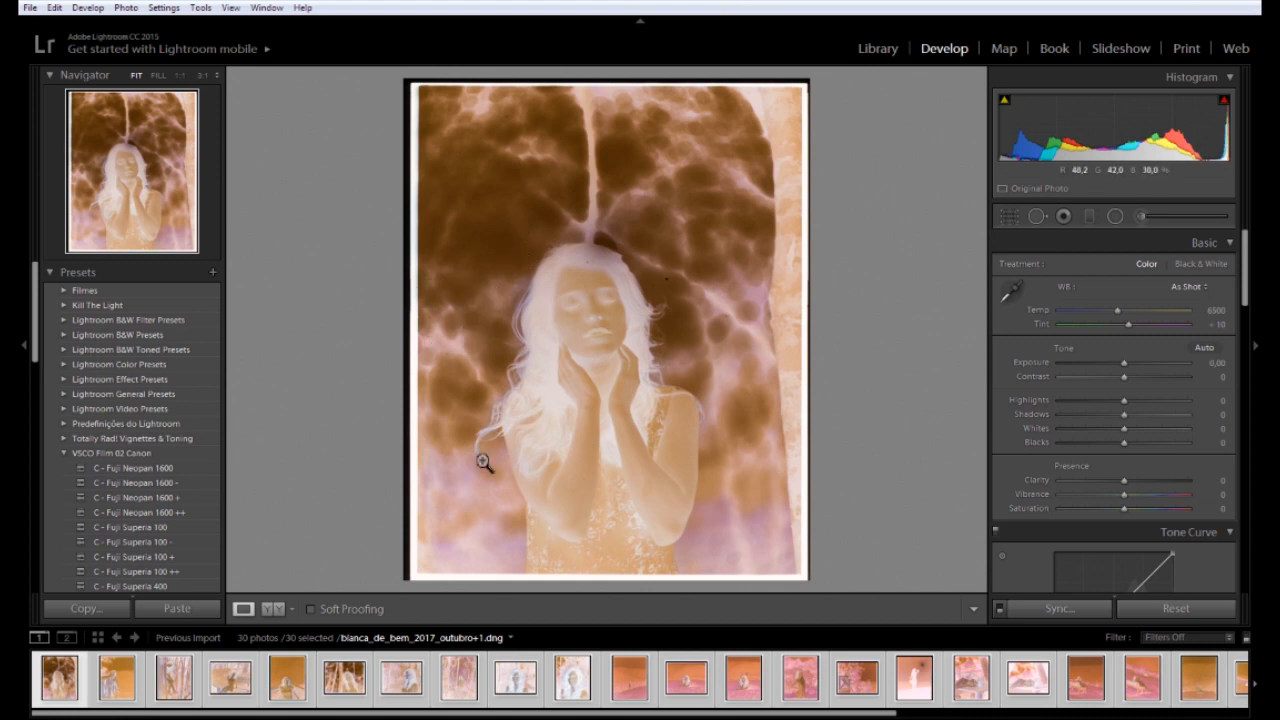
Browse the roll in Develop from the first scans through to the outubro+11 hillside scan
left_click(1028, 698)
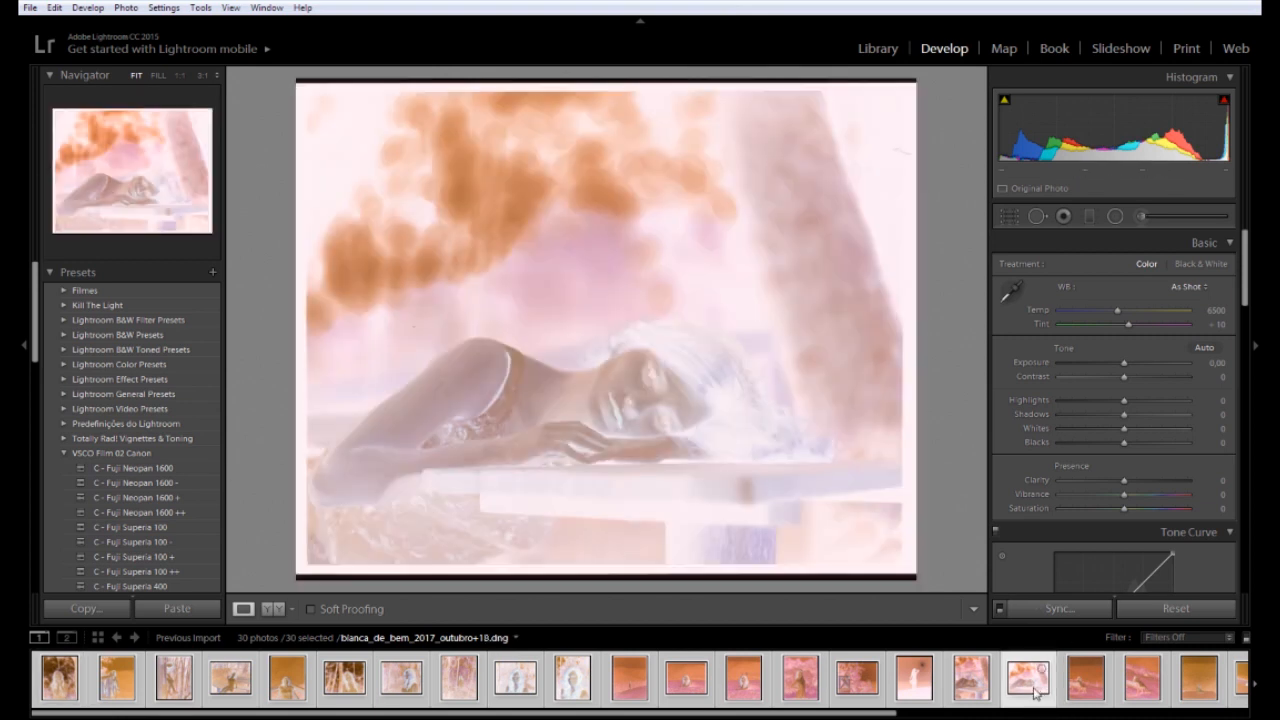
left_click(43, 700)
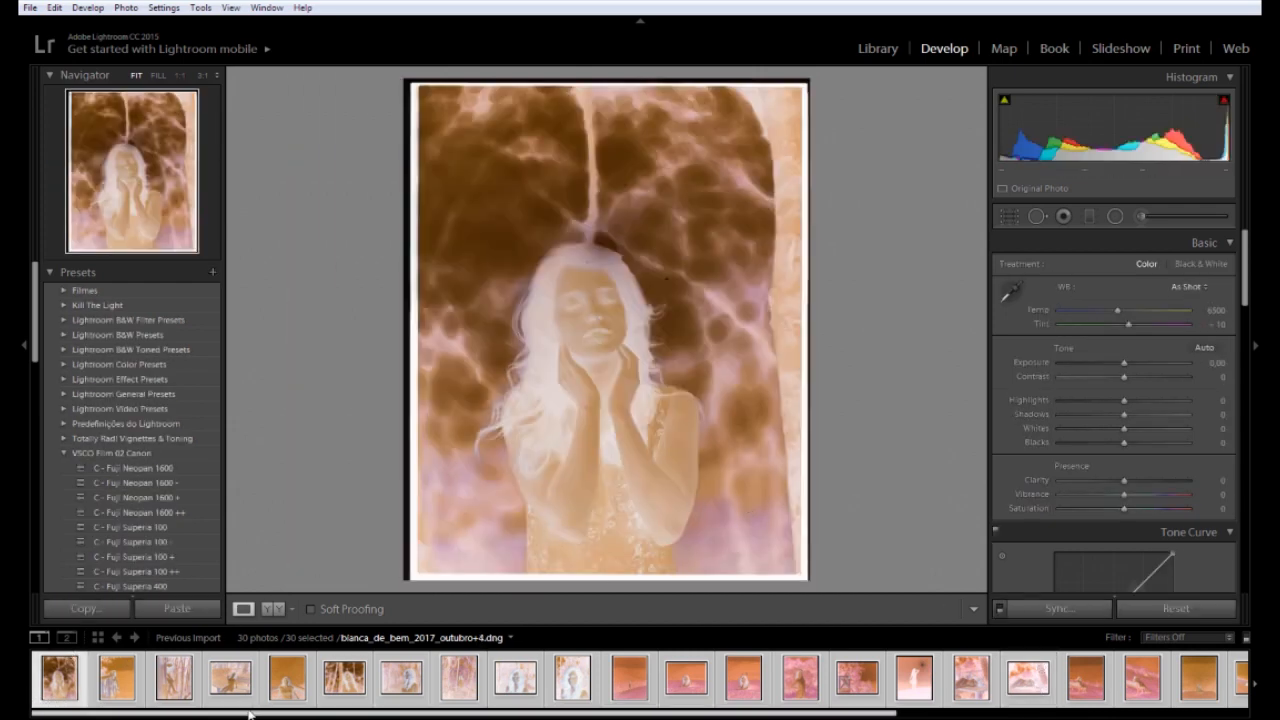
left_click(126, 702)
left_click(212, 682)
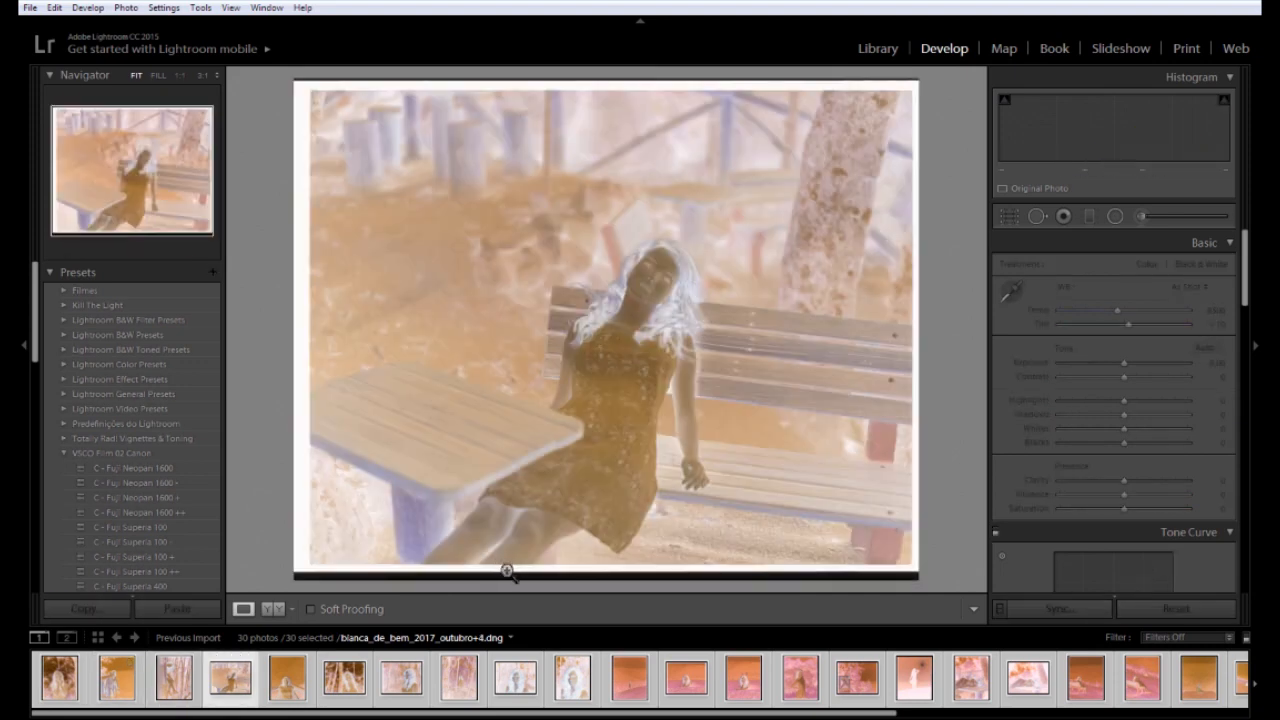
key("Right")
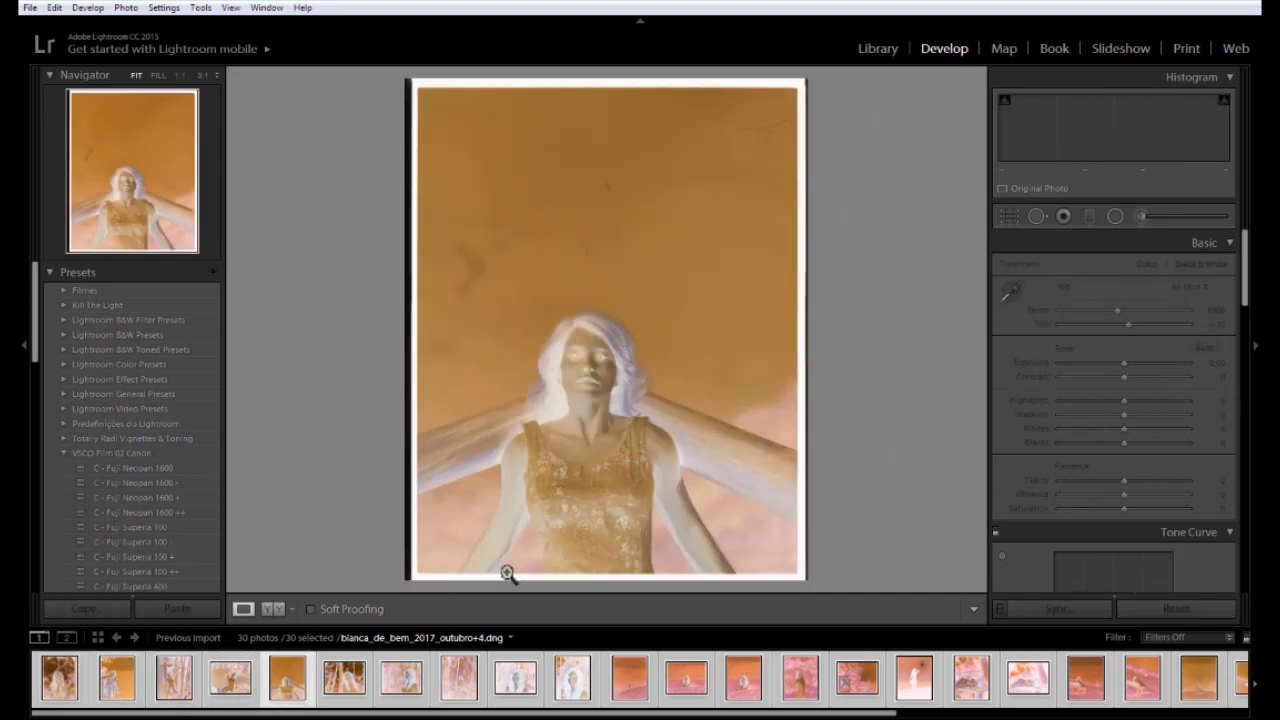
key("Right")
key("Right")
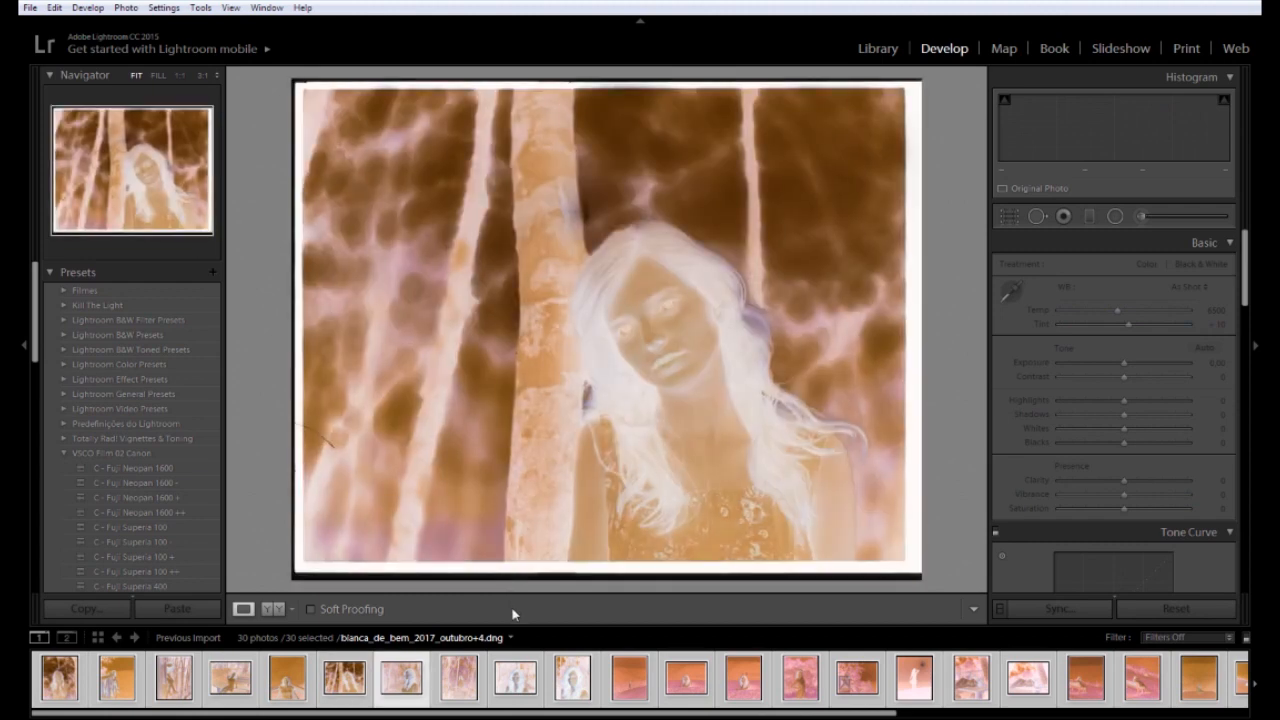
key("Right")
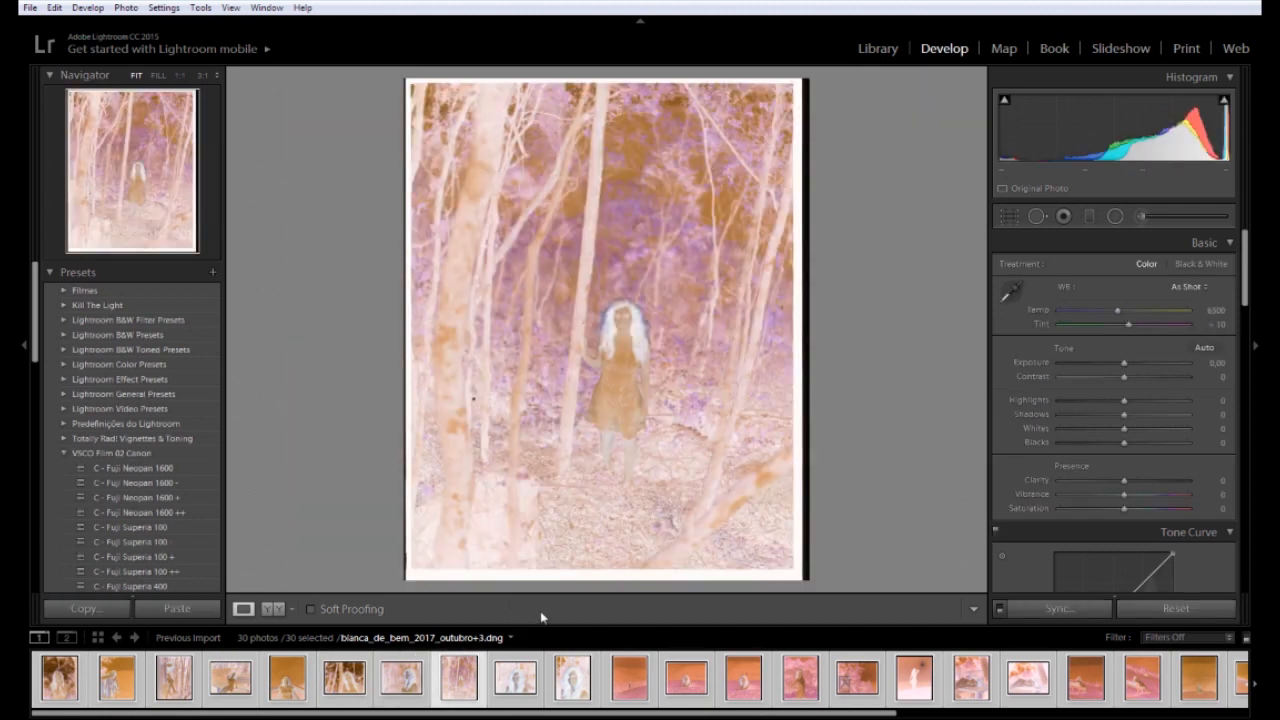
key("Right")
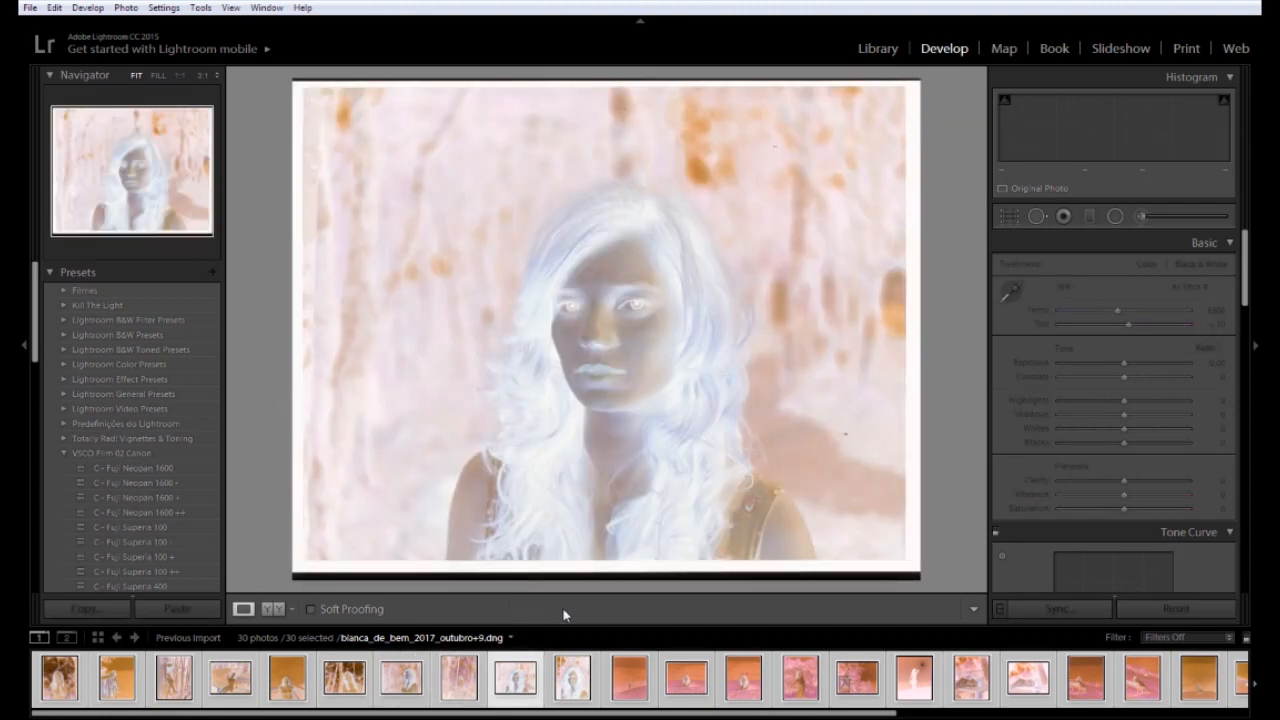
key("Right")
key("Right")
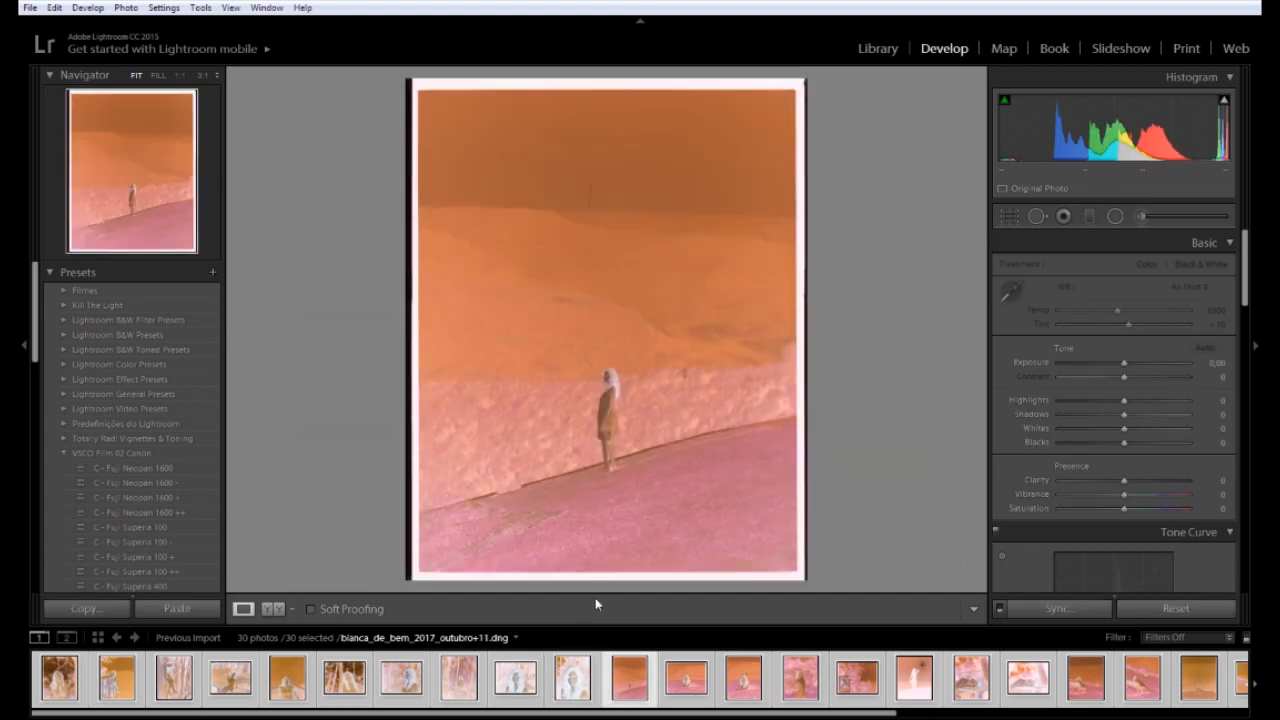
key("Right")
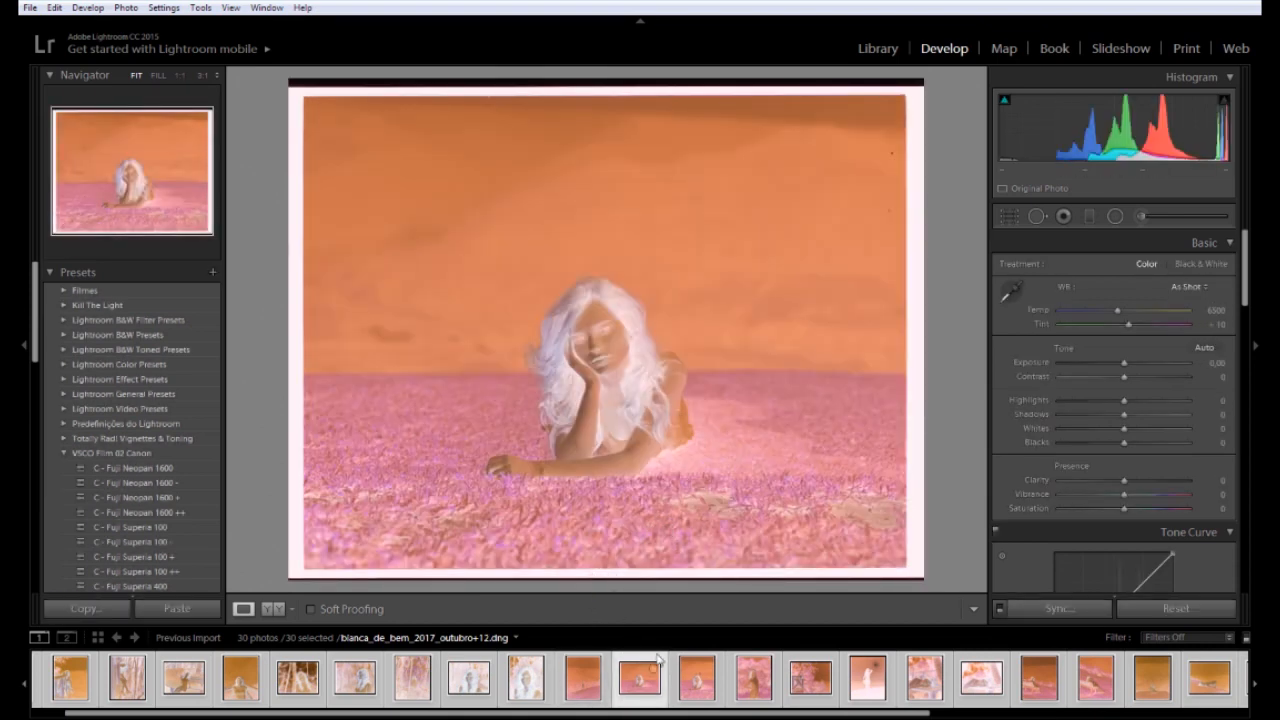
Back in Library, review outubro+12 to +16 and add outubro+16 to the Quick Collection
left_click(879, 50)
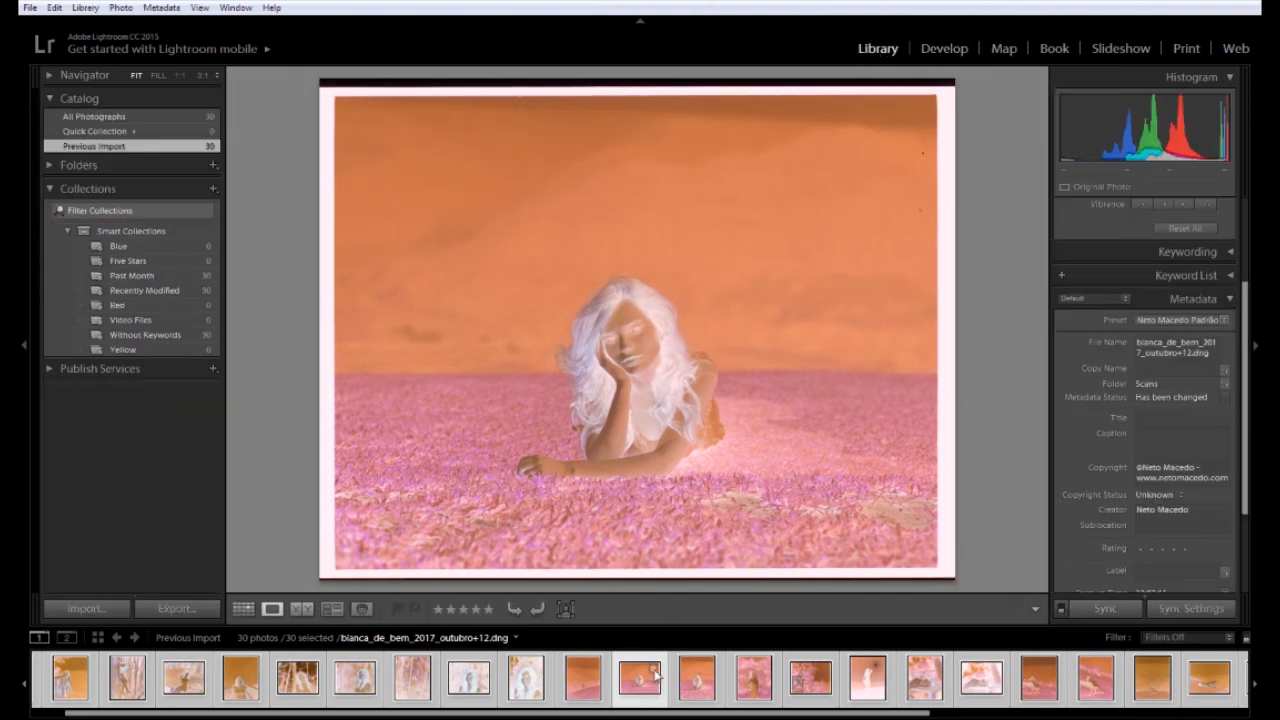
key("Right")
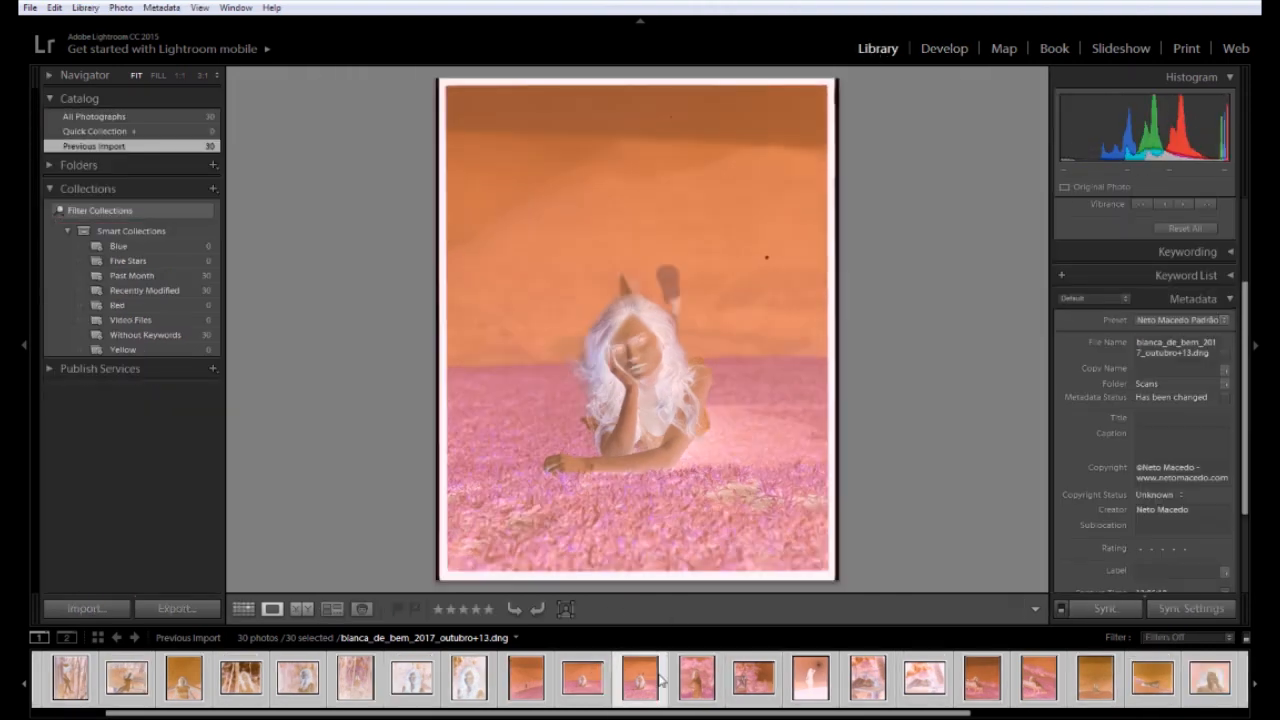
key("Left")
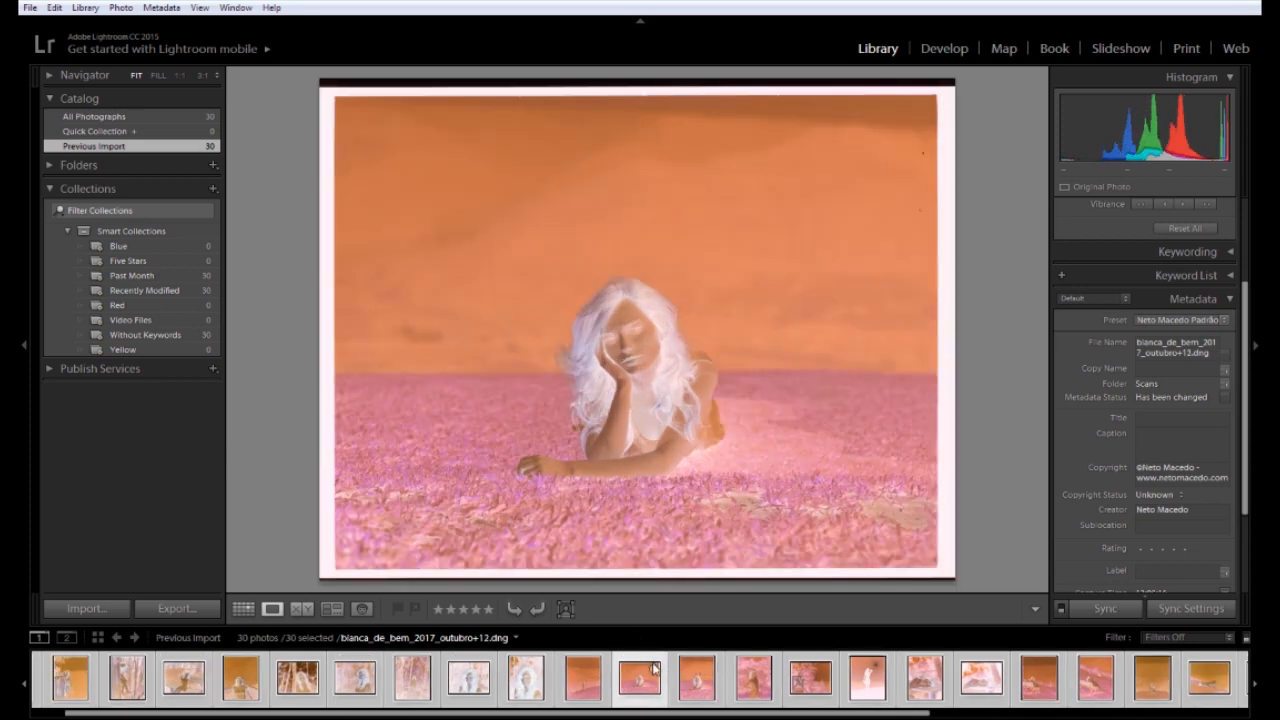
key("Right")
key("Right")
key("Right")
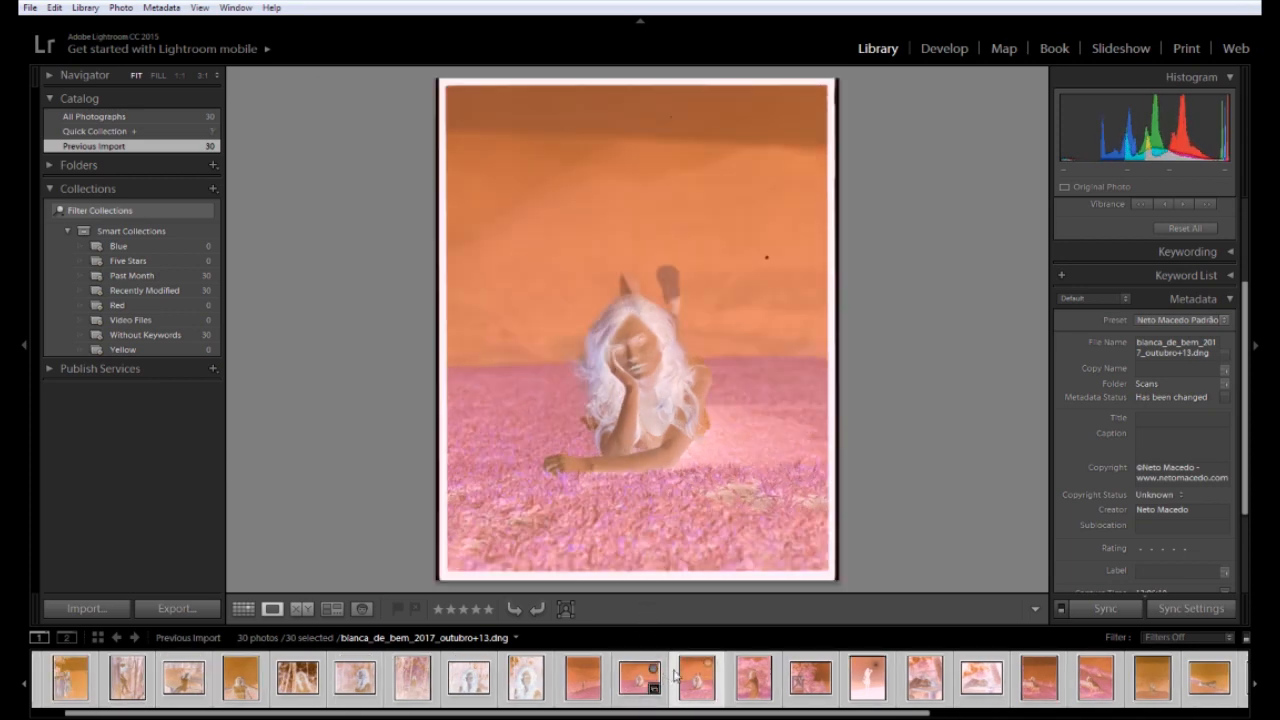
key("Right")
key("Left")
key("Right")
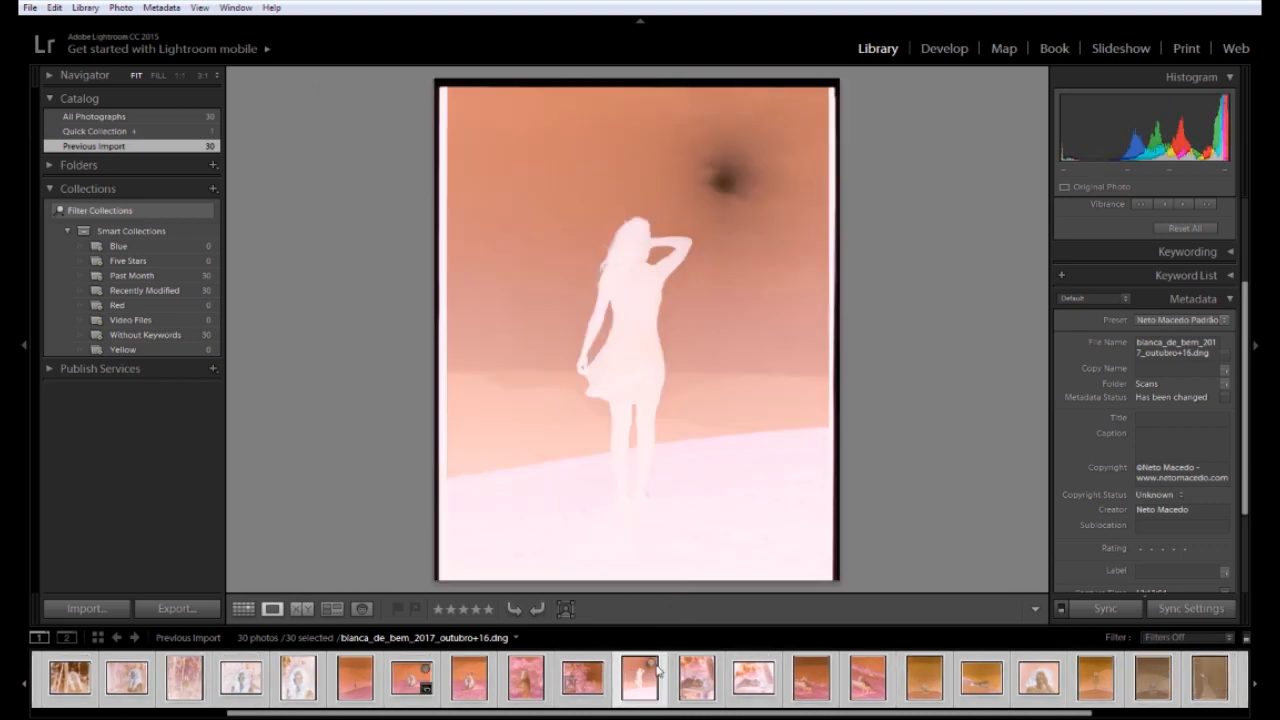
left_click(654, 667)
Review scans outubro+14 through outubro+21, viewing the outubro+18 landscape photo large
key("Left")
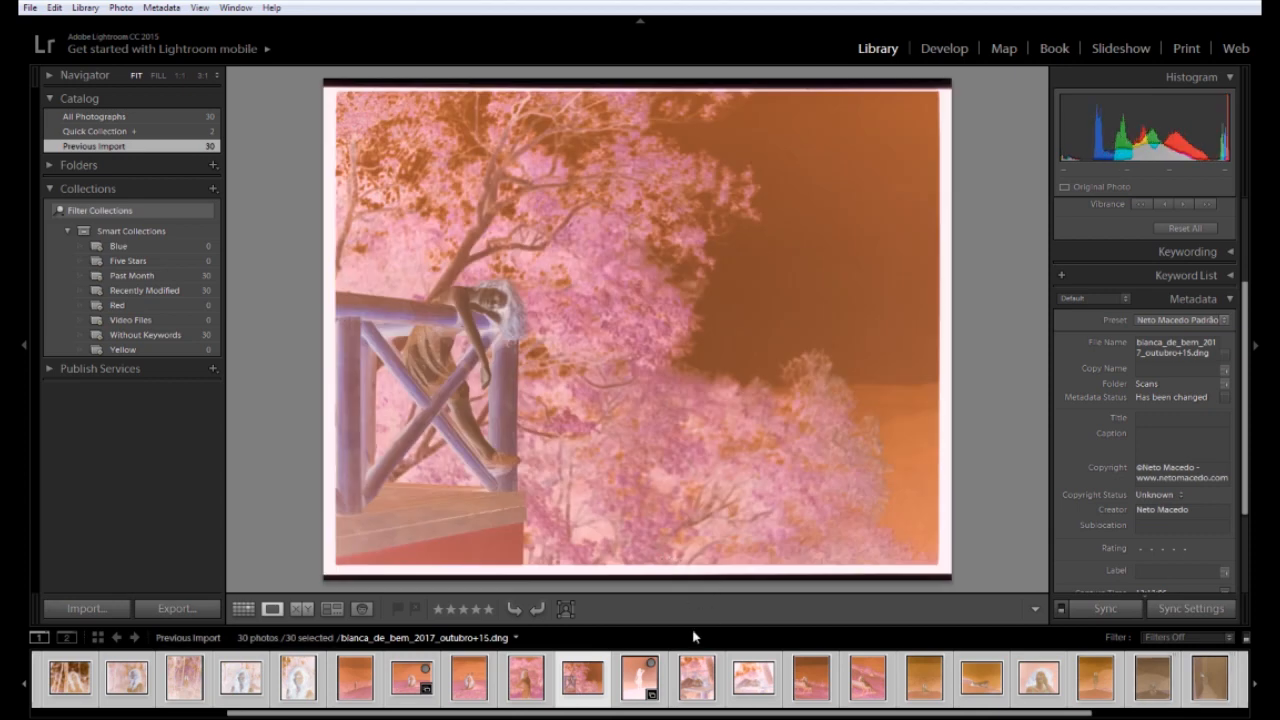
key("Left")
key("Right")
key("Right")
key("Right")
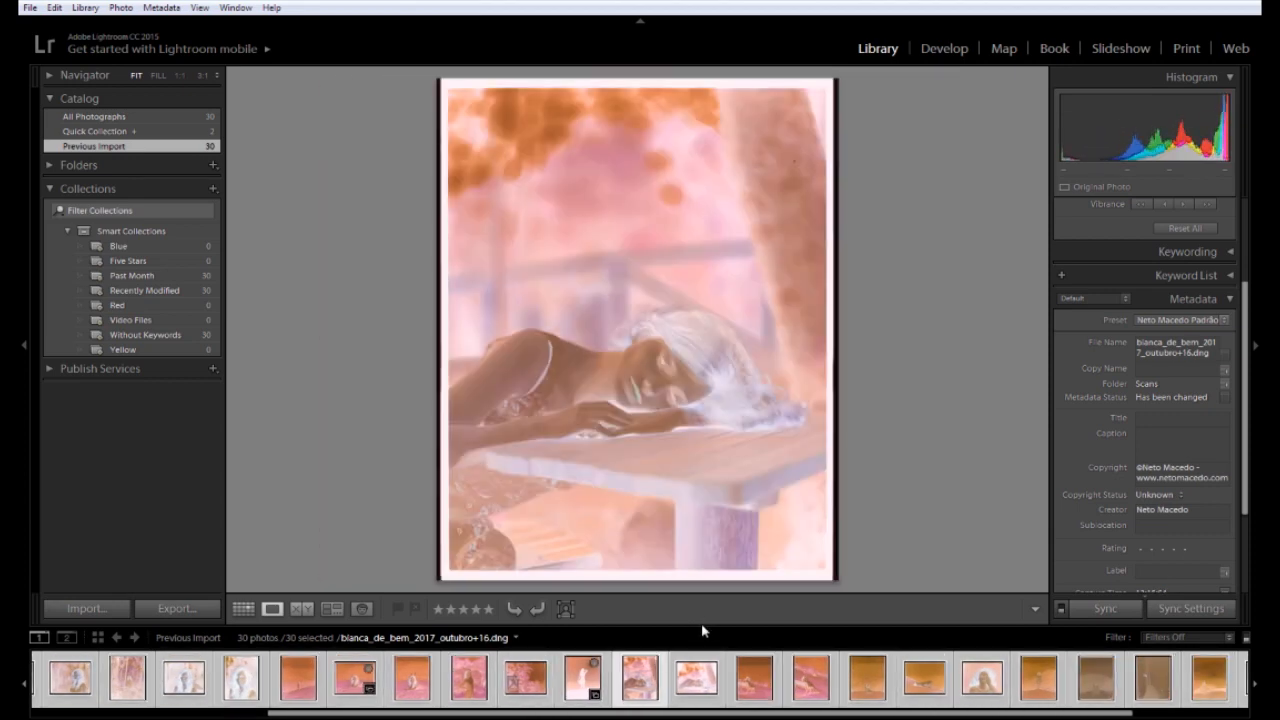
key("Left")
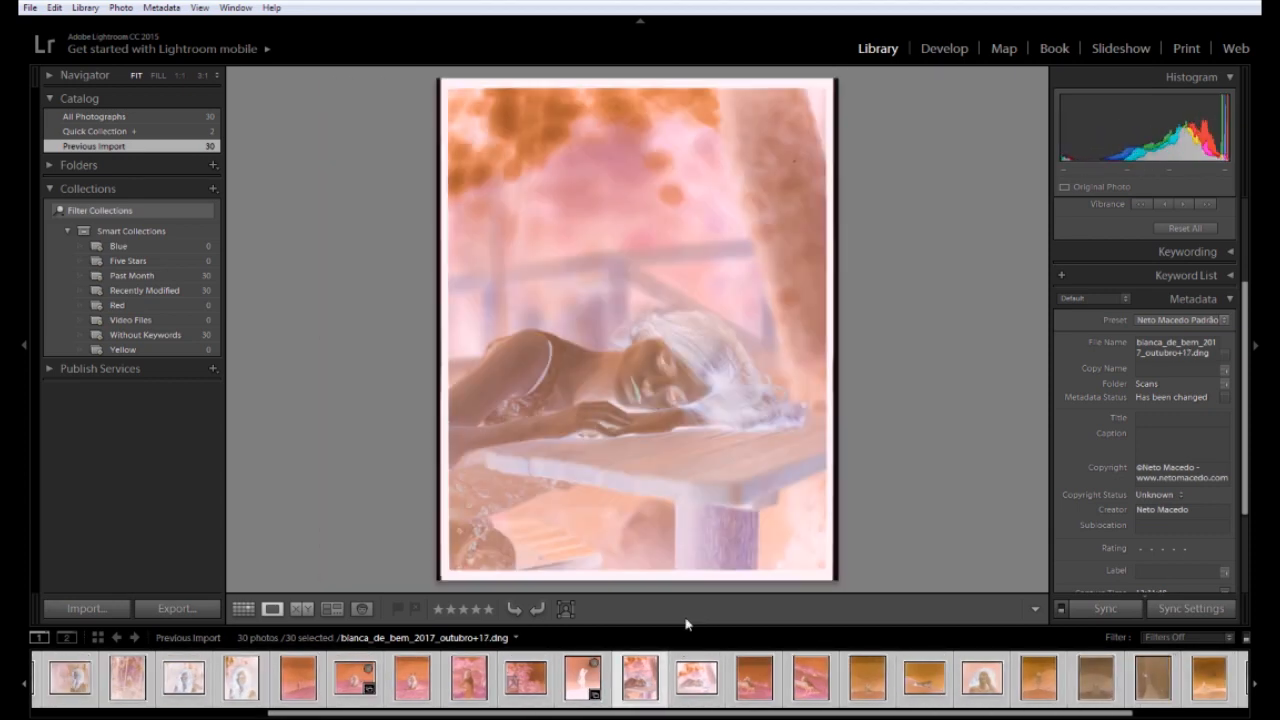
key("Right")
key("Left")
left_click(692, 668)
key("Right")
key("Right")
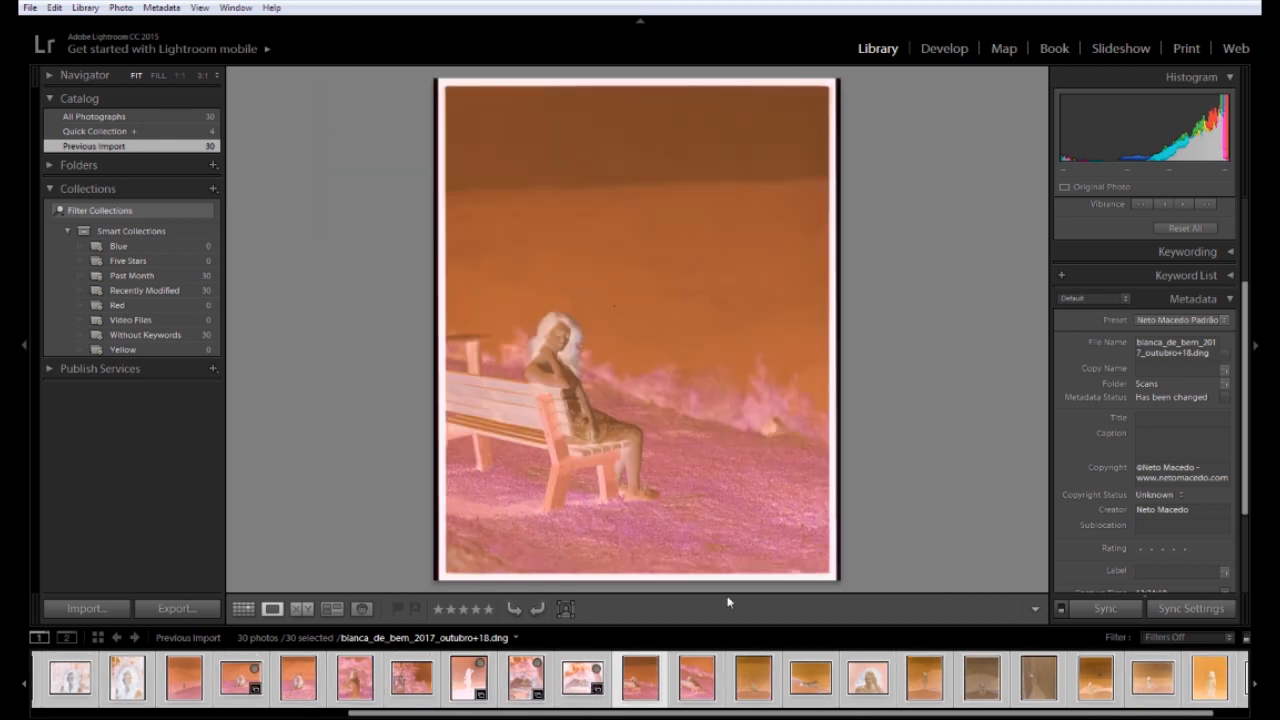
key("Left")
key("Right")
key("Right")
key("Right")
key("Right")
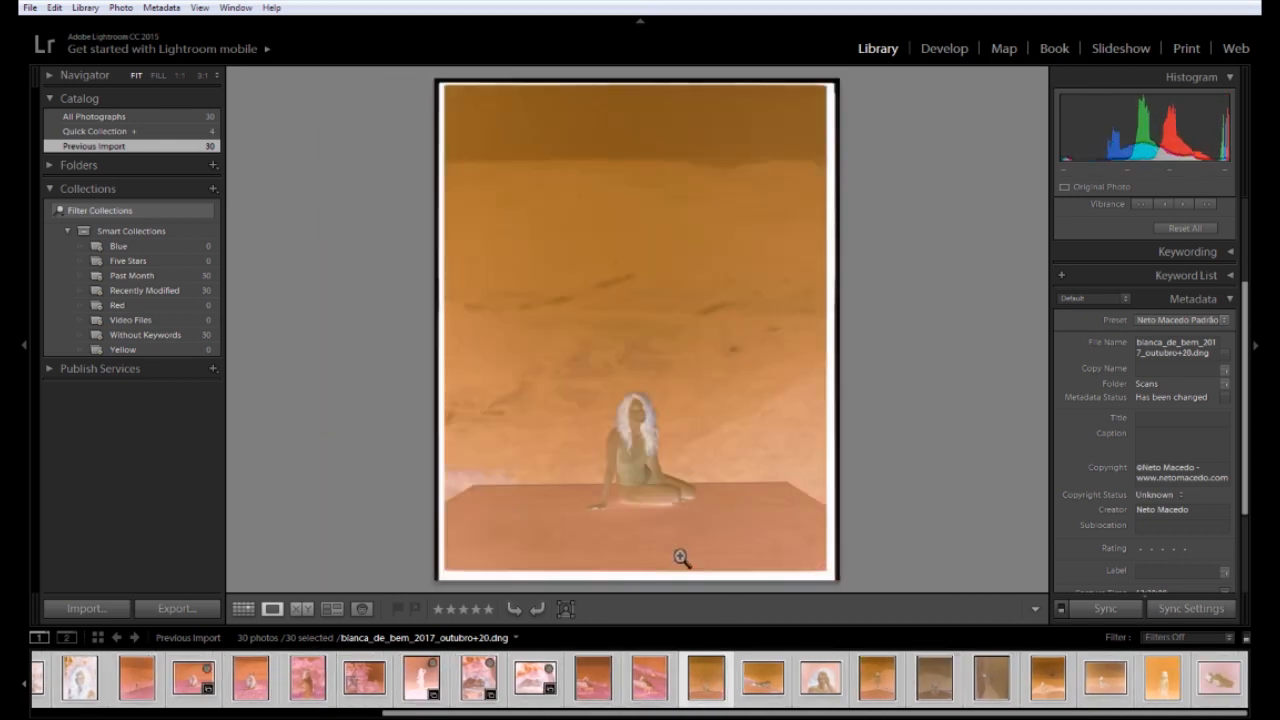
Compare the reclining, sitting, bench and wall-figure scans around outubro+26
key("Right")
key("Left")
key("Left")
key("Right")
key("Left")
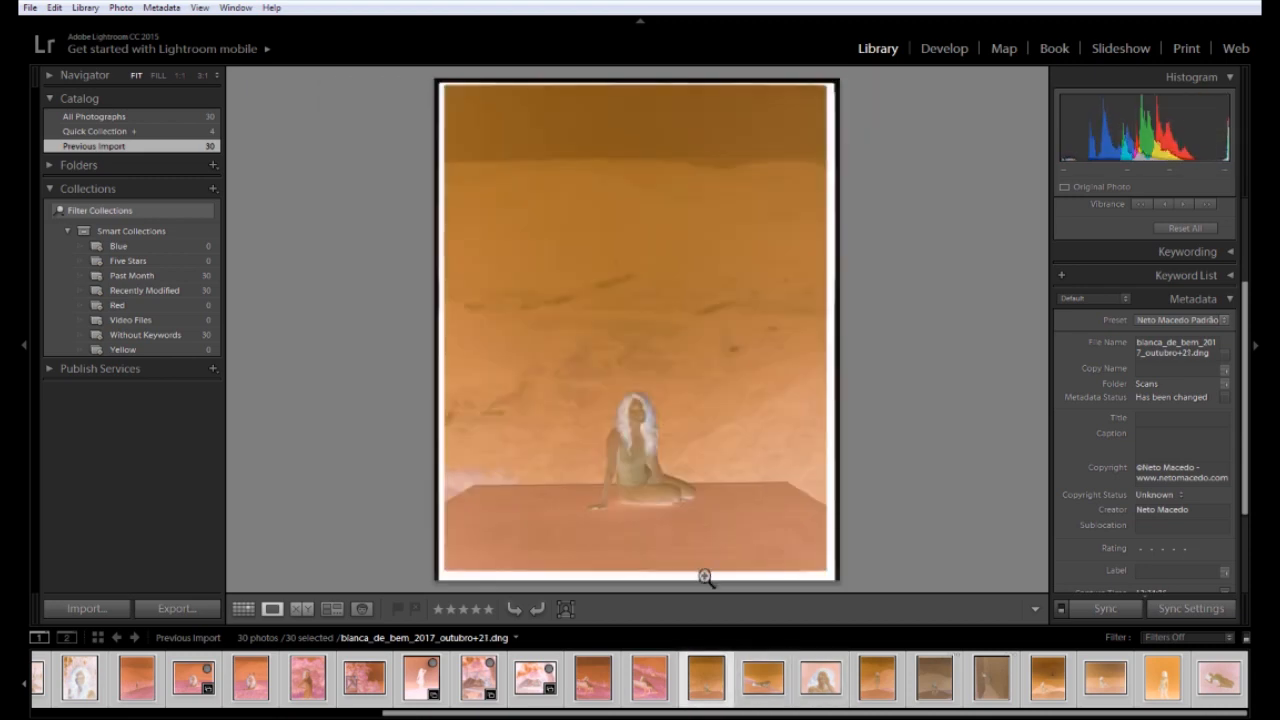
key("Left")
key("Right")
key("Right")
key("Left")
key("Right")
key("Right")
key("Right")
key("Right")
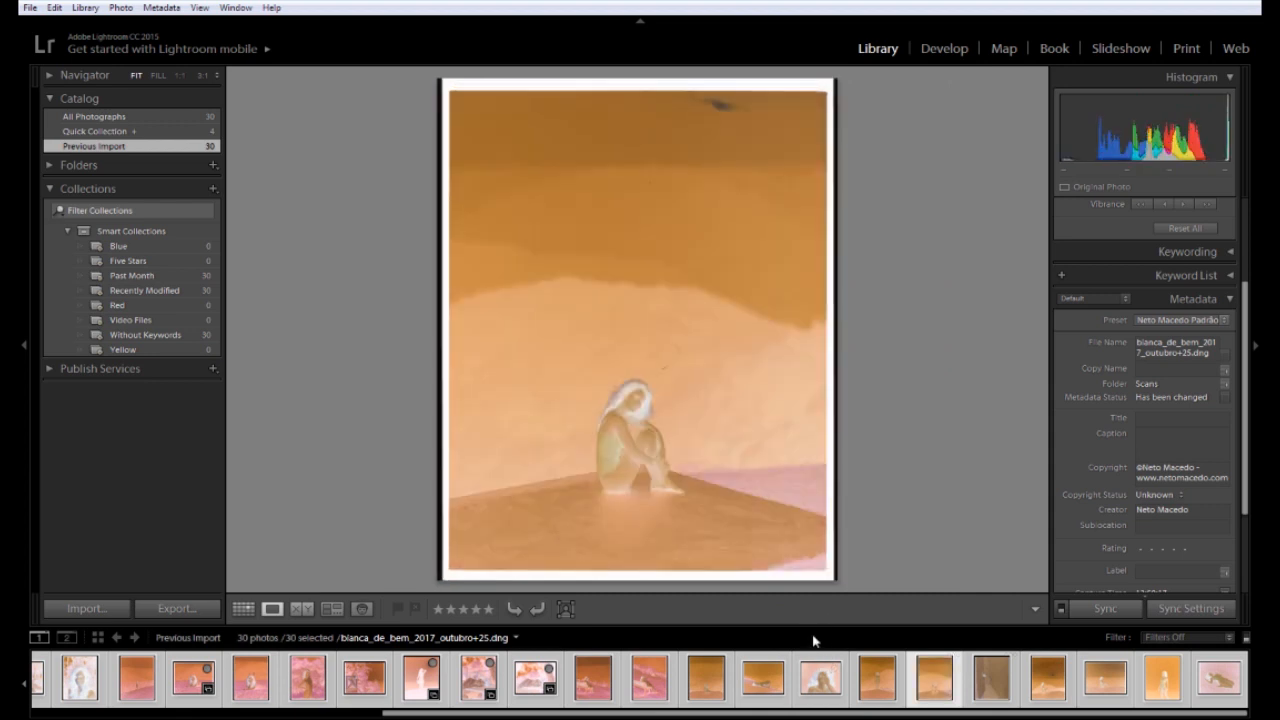
key("Right")
key("Left")
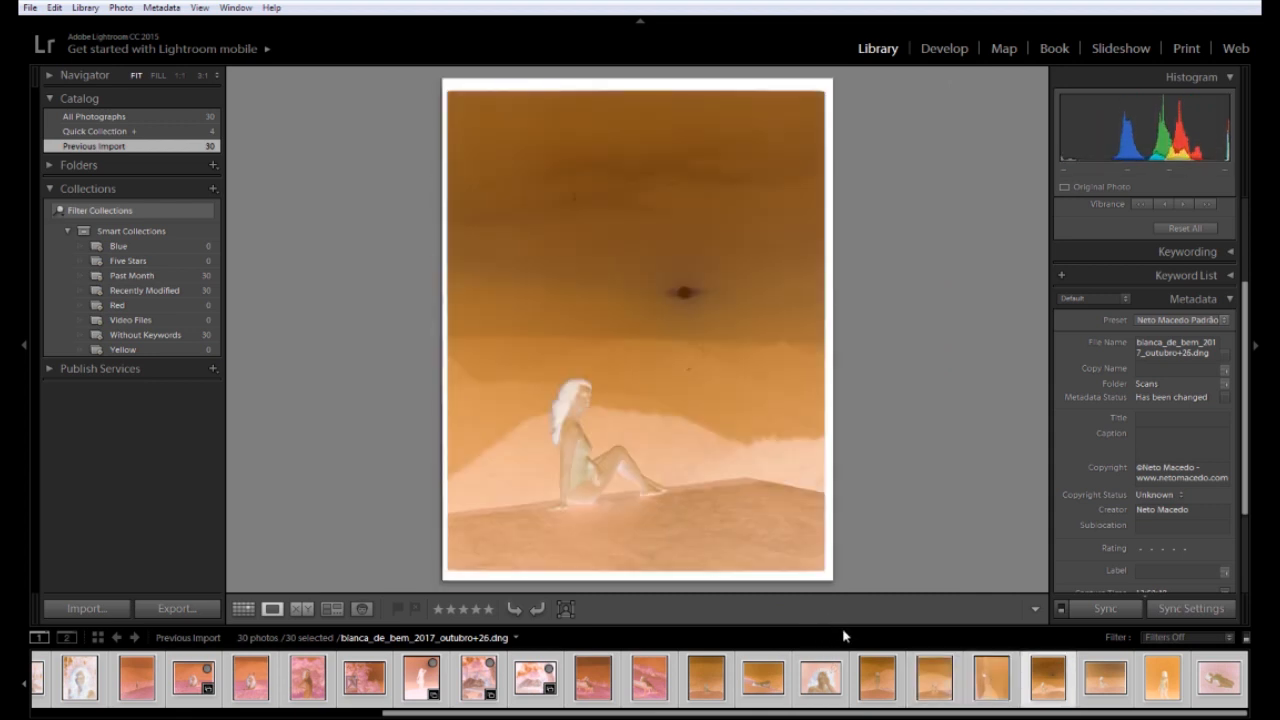
key("Right")
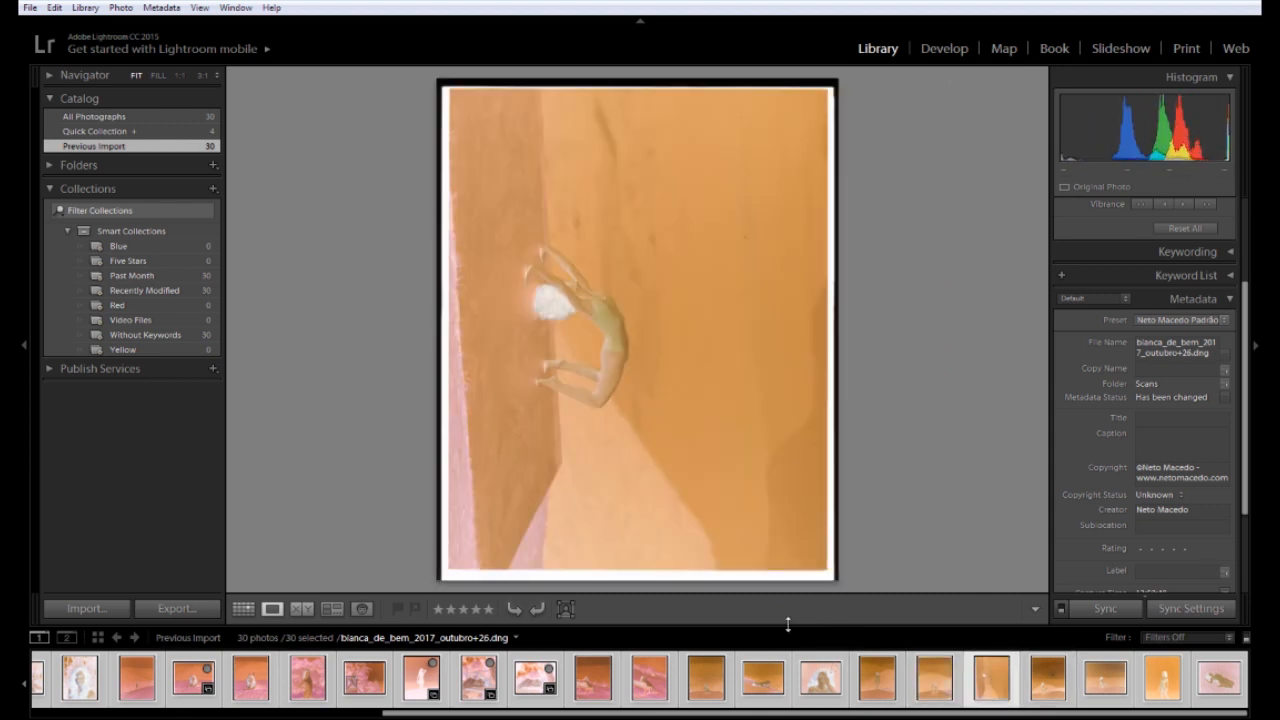
Rotate the wall-figure scan 90° counter-clockwise to landscape, then return to the roll's start
key("ctrl+bracketleft")
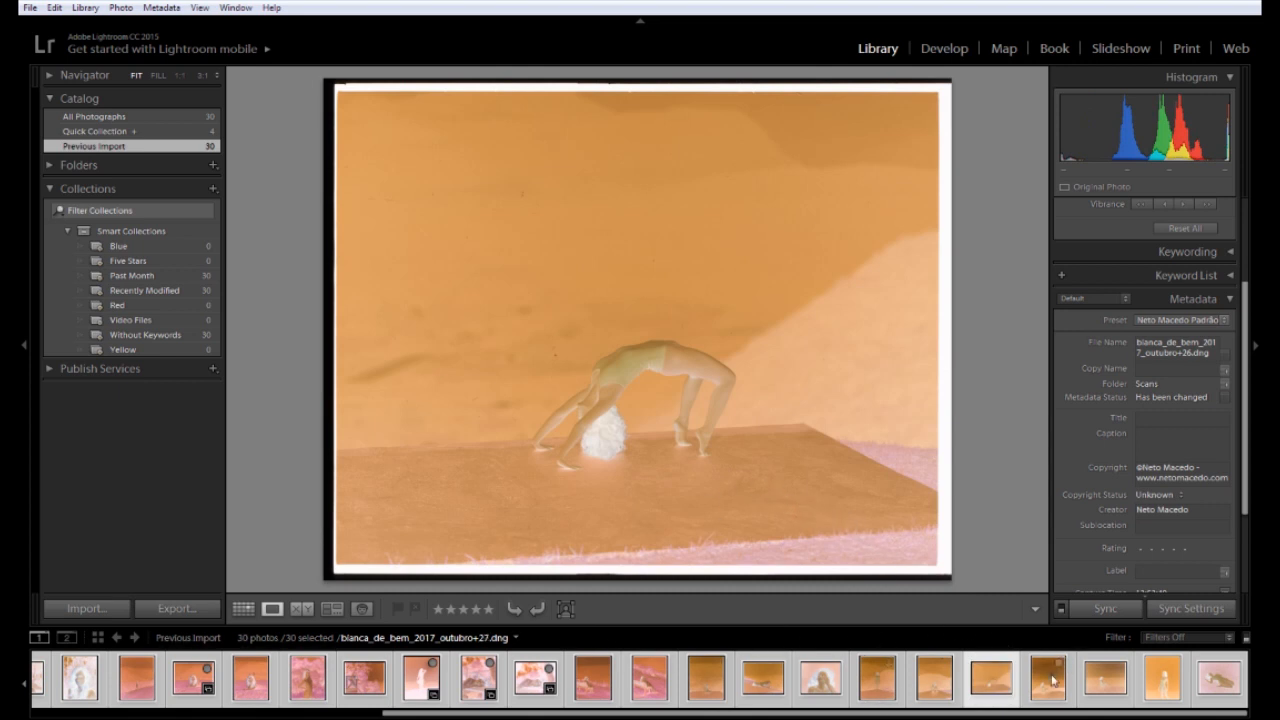
key("Right")
key("Right")
key("Right")
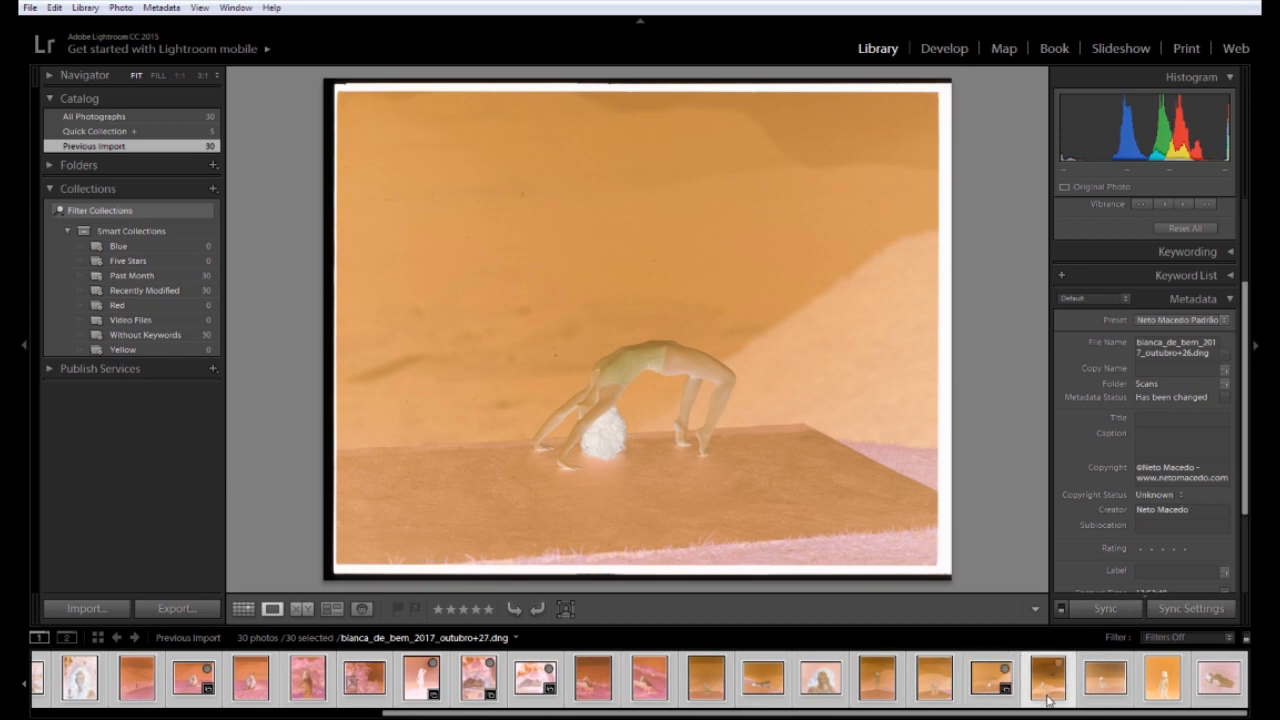
key("Right")
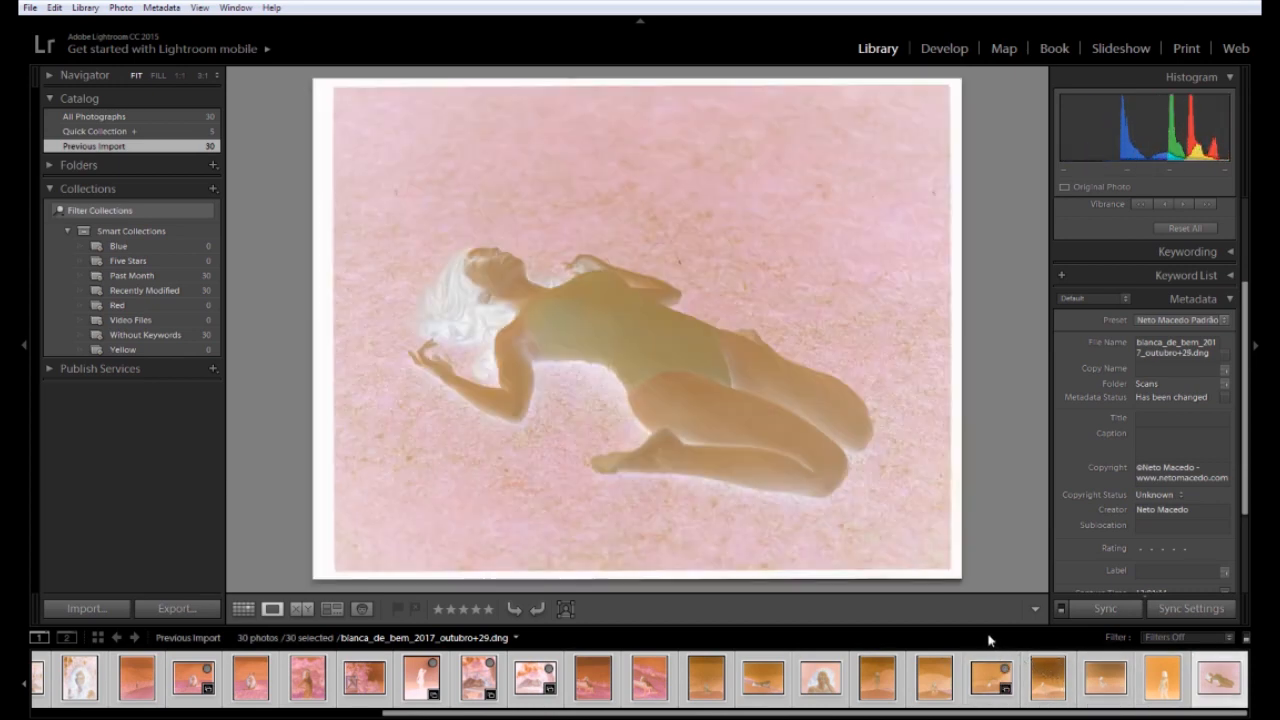
key("Home")
key("Right")
key("Right")
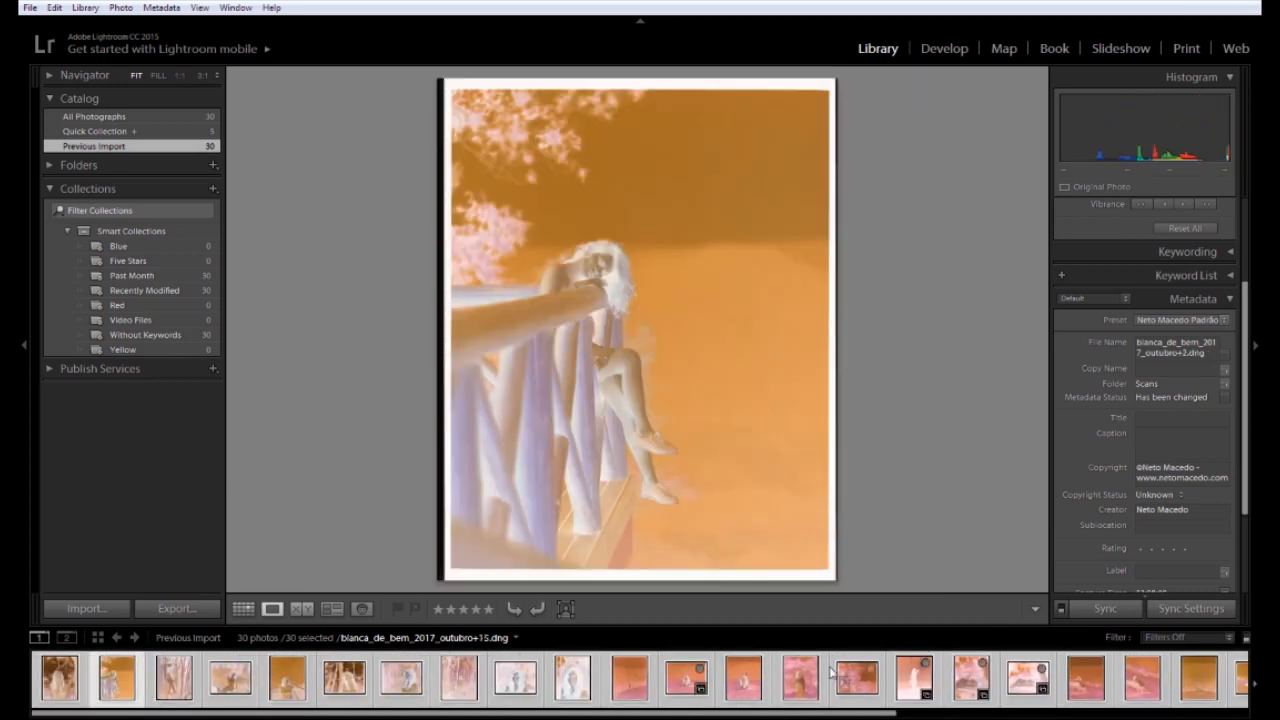
Compare the bench photo with its neighbours and select the outubro+5 scan
key("Right")
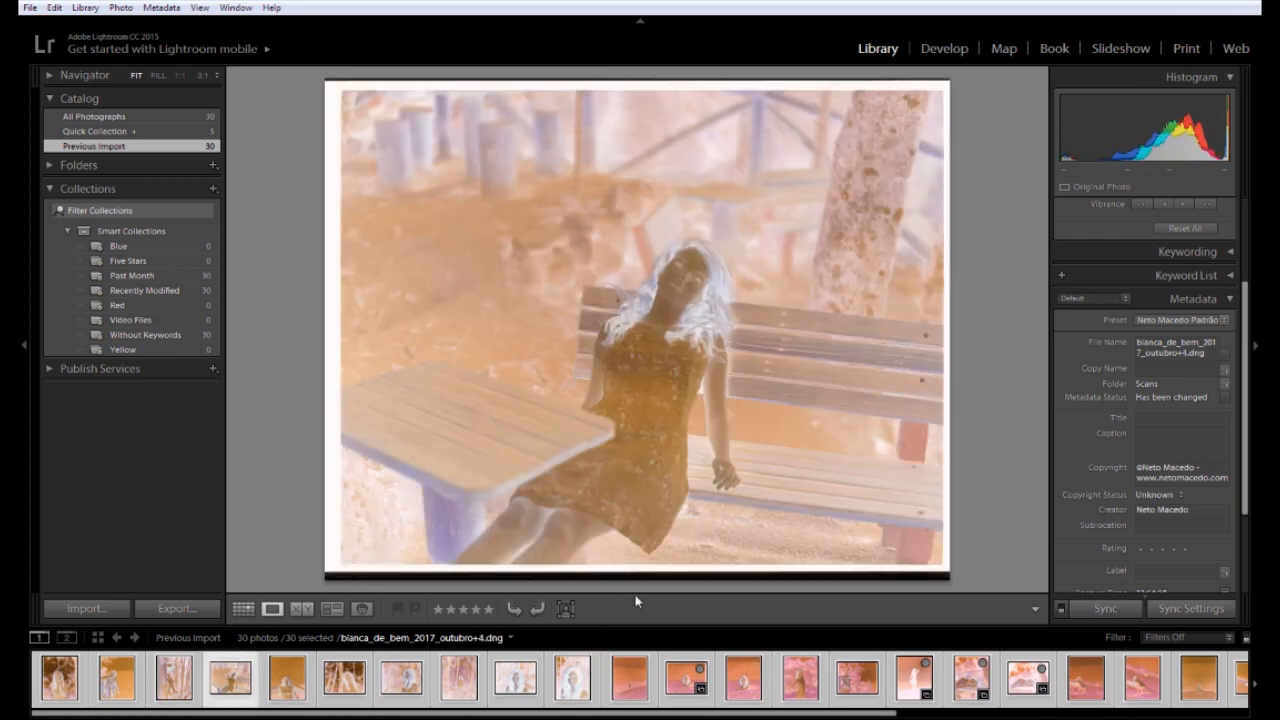
key("Right")
key("Left")
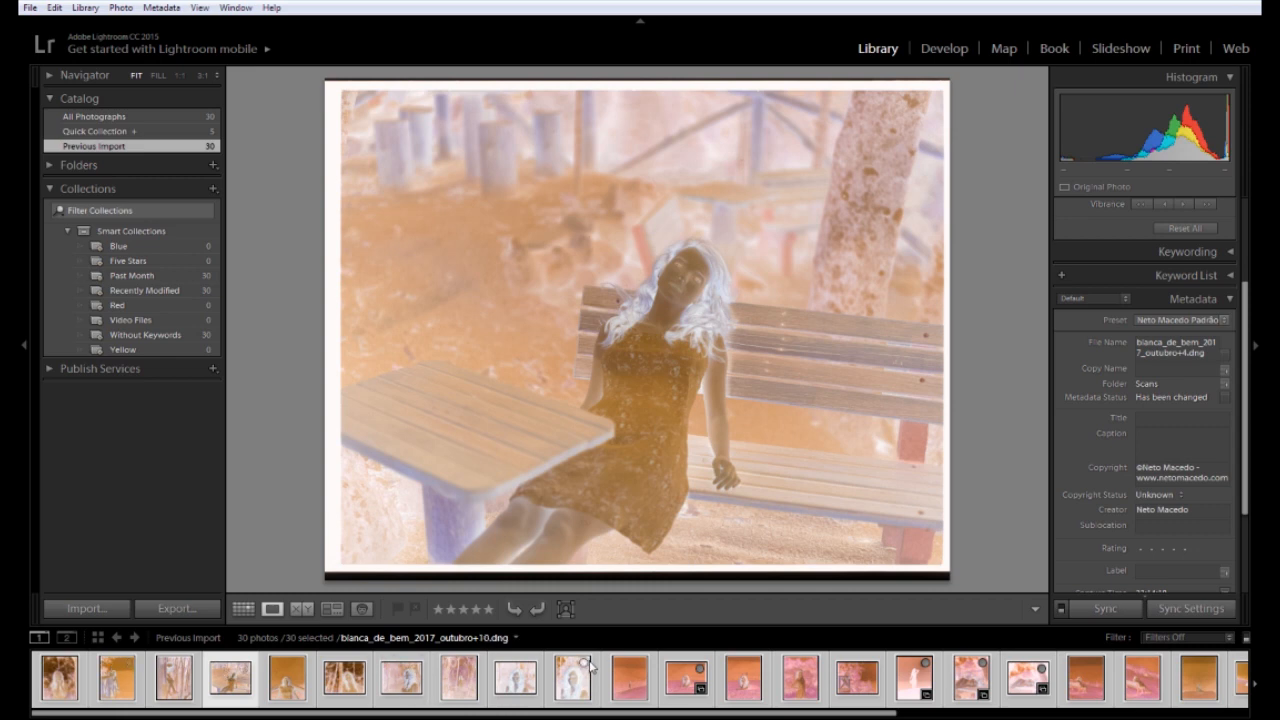
key("Right")
key("Left")
left_click(815, 706)
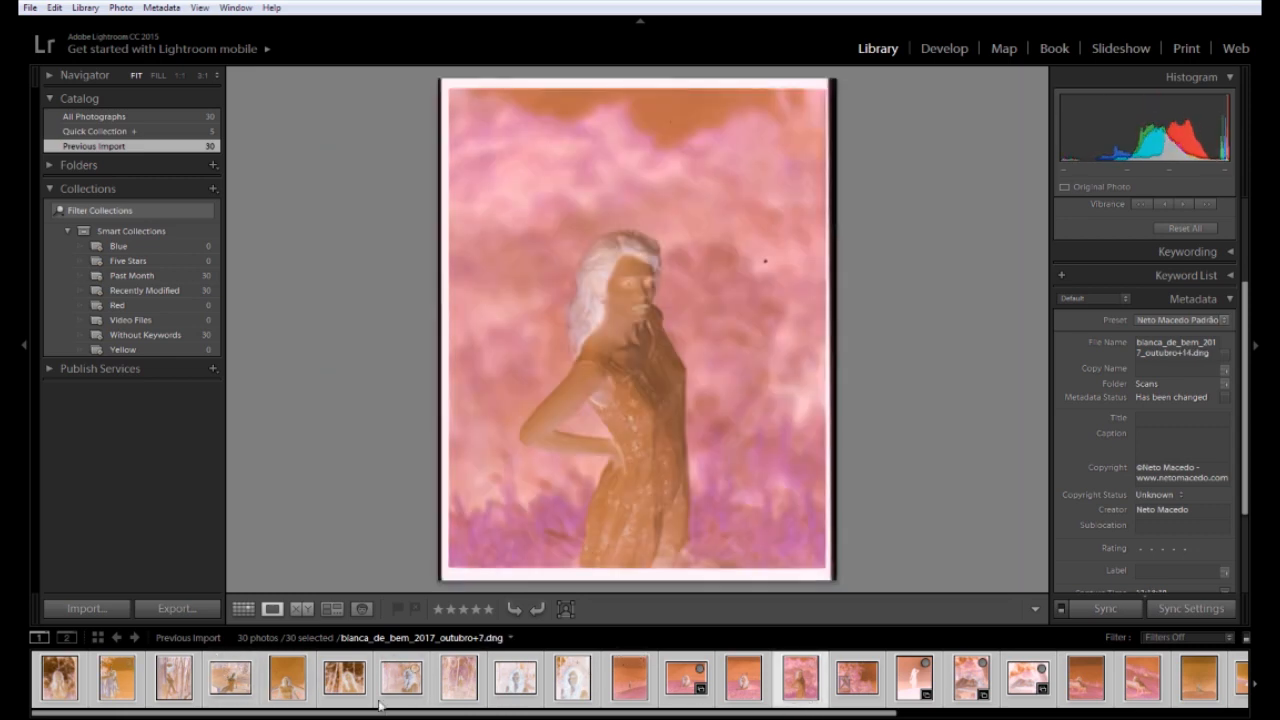
left_click(118, 700)
left_click(174, 700)
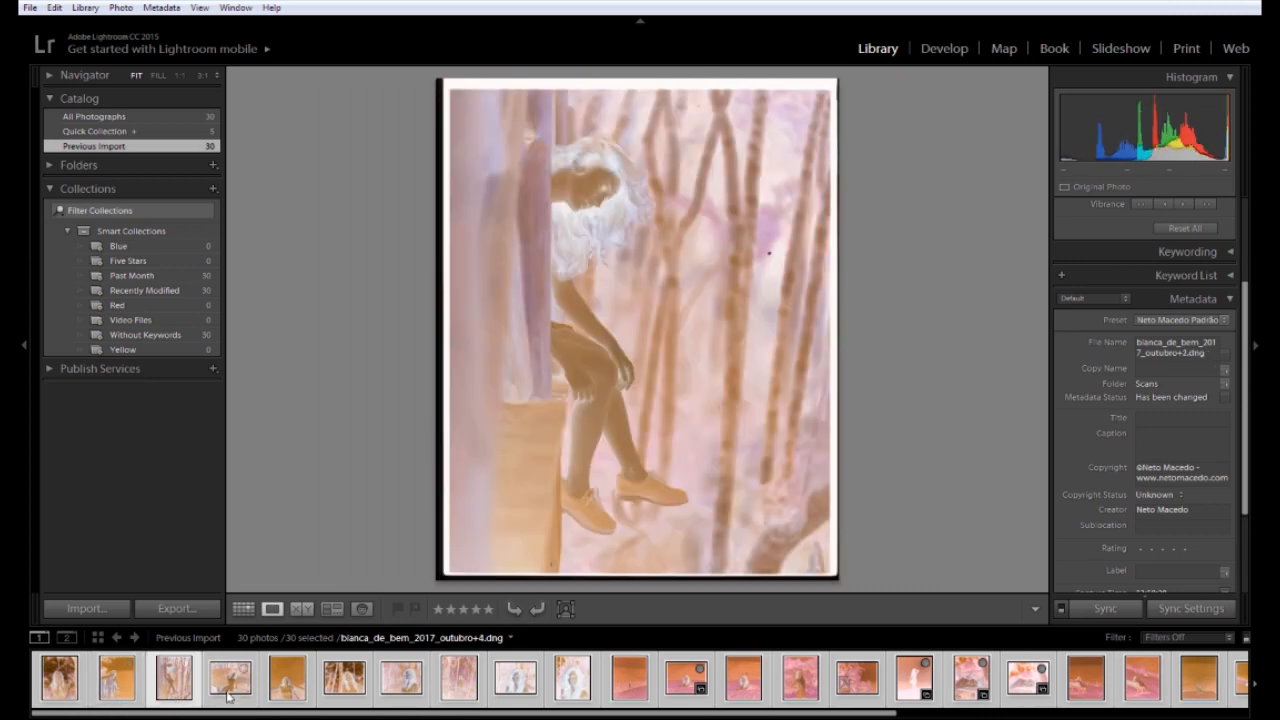
left_click(230, 701)
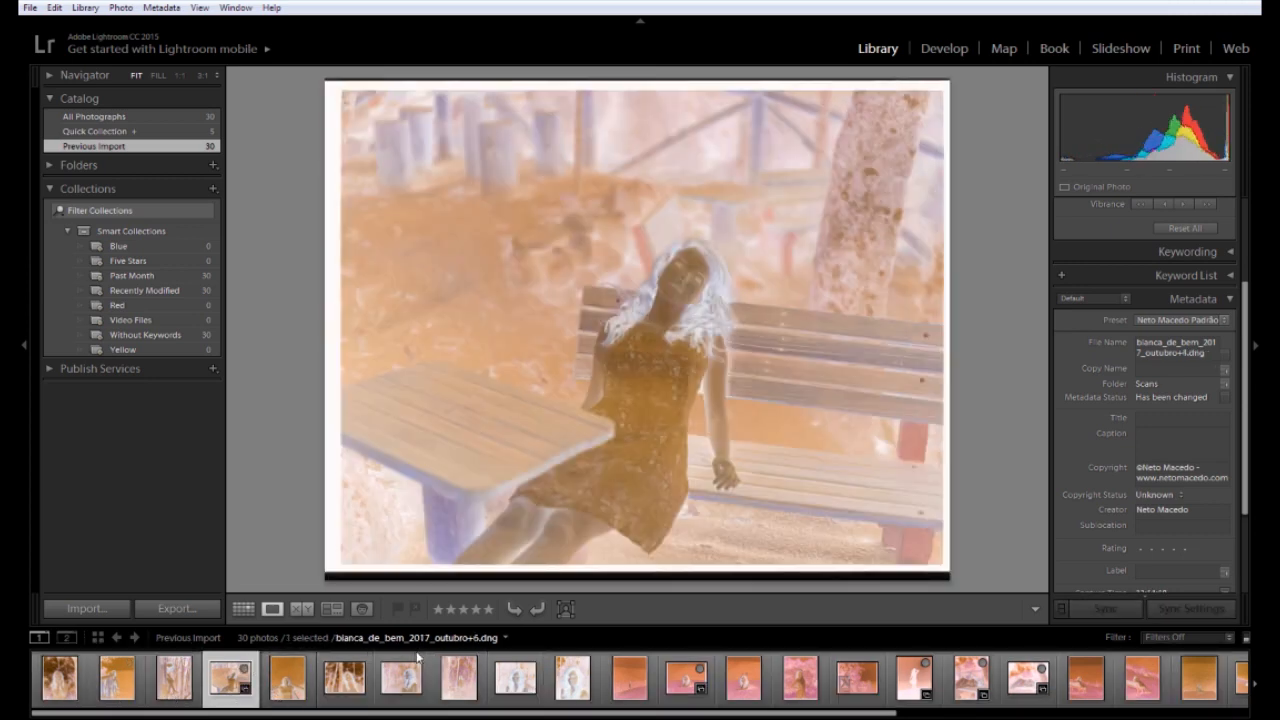
Step through to outubro+10, then jump back and settle on outubro+2
key("Right")
key("Right")
key("Right")
key("Right")
key("Right")
key("Right")
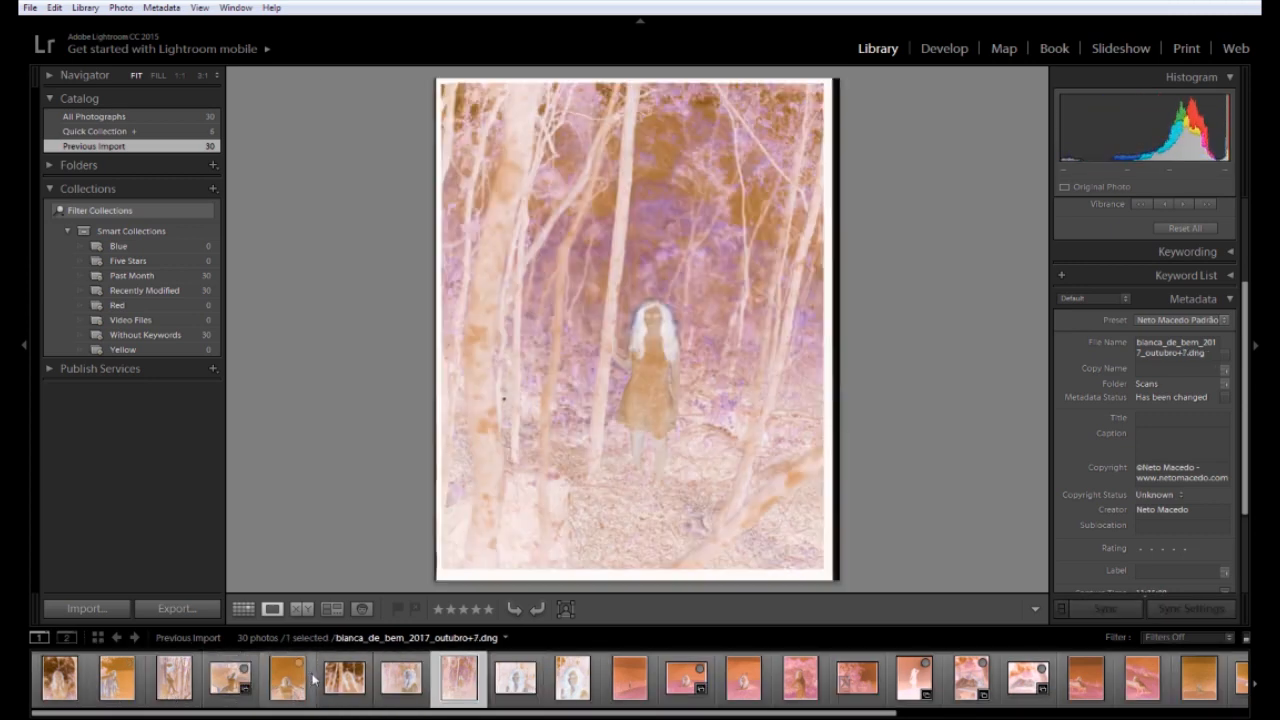
key("Left")
key("Right")
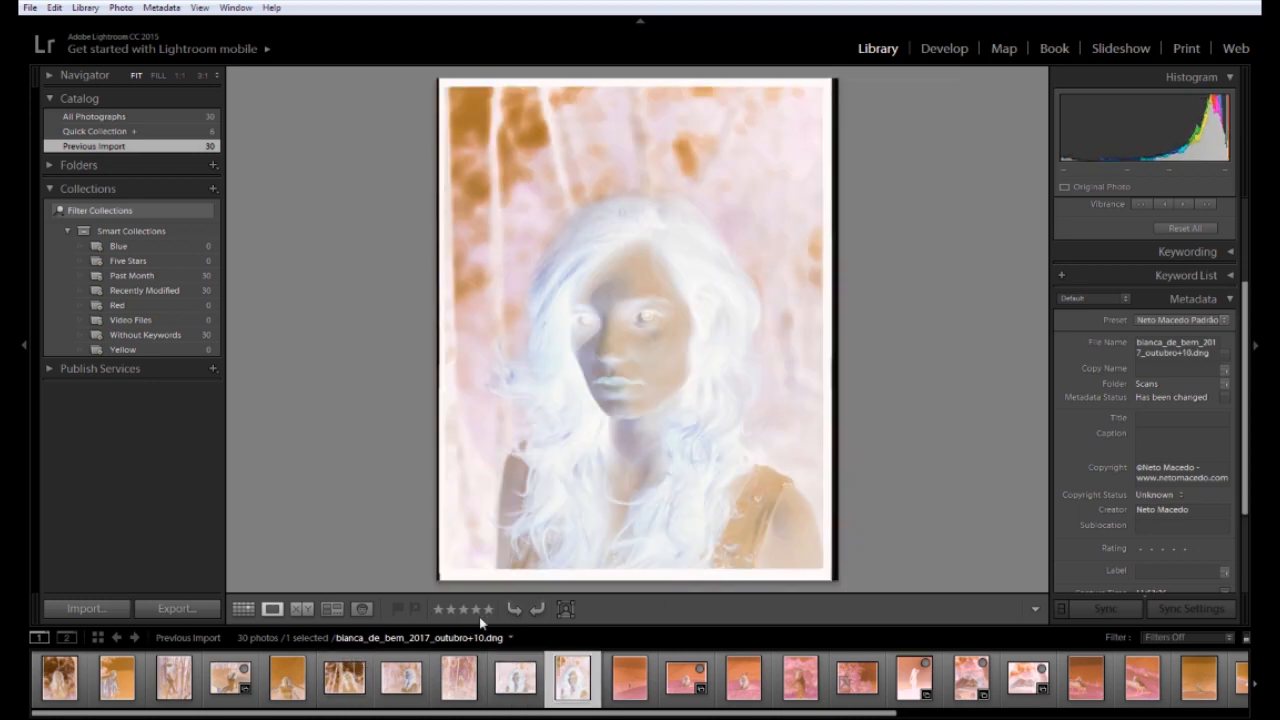
left_click(60, 678)
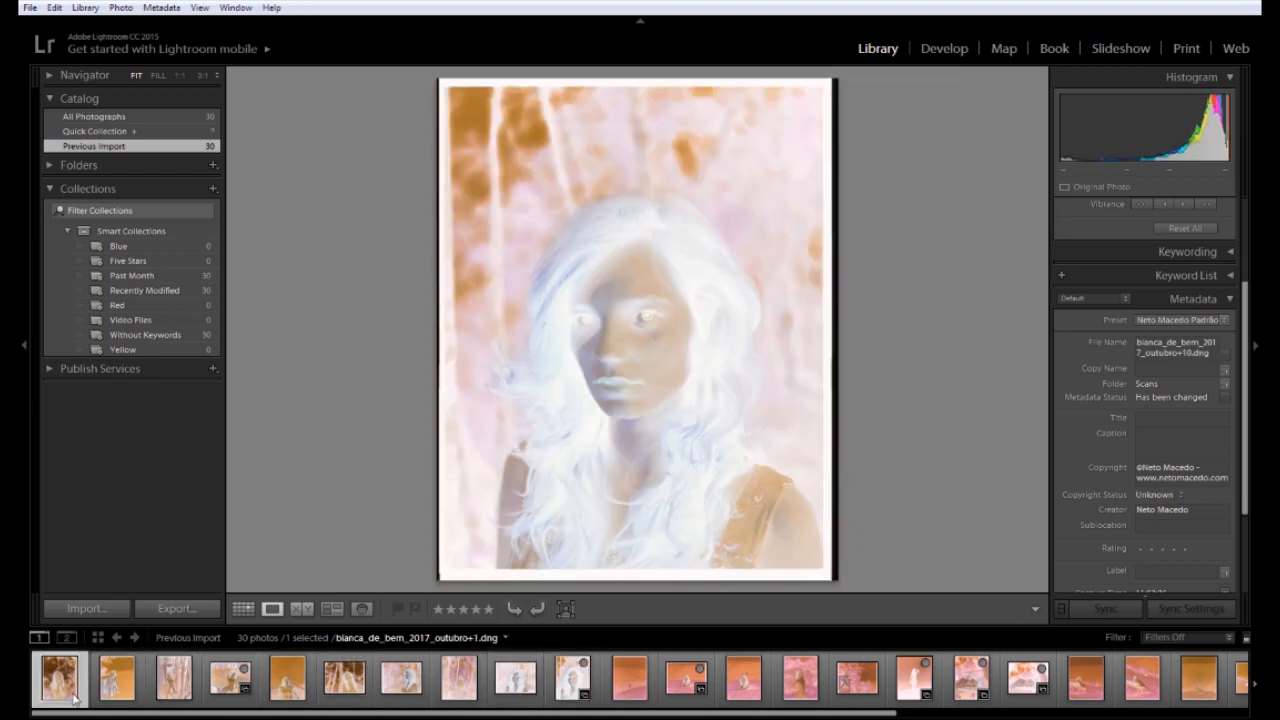
left_click(117, 688)
key("Right")
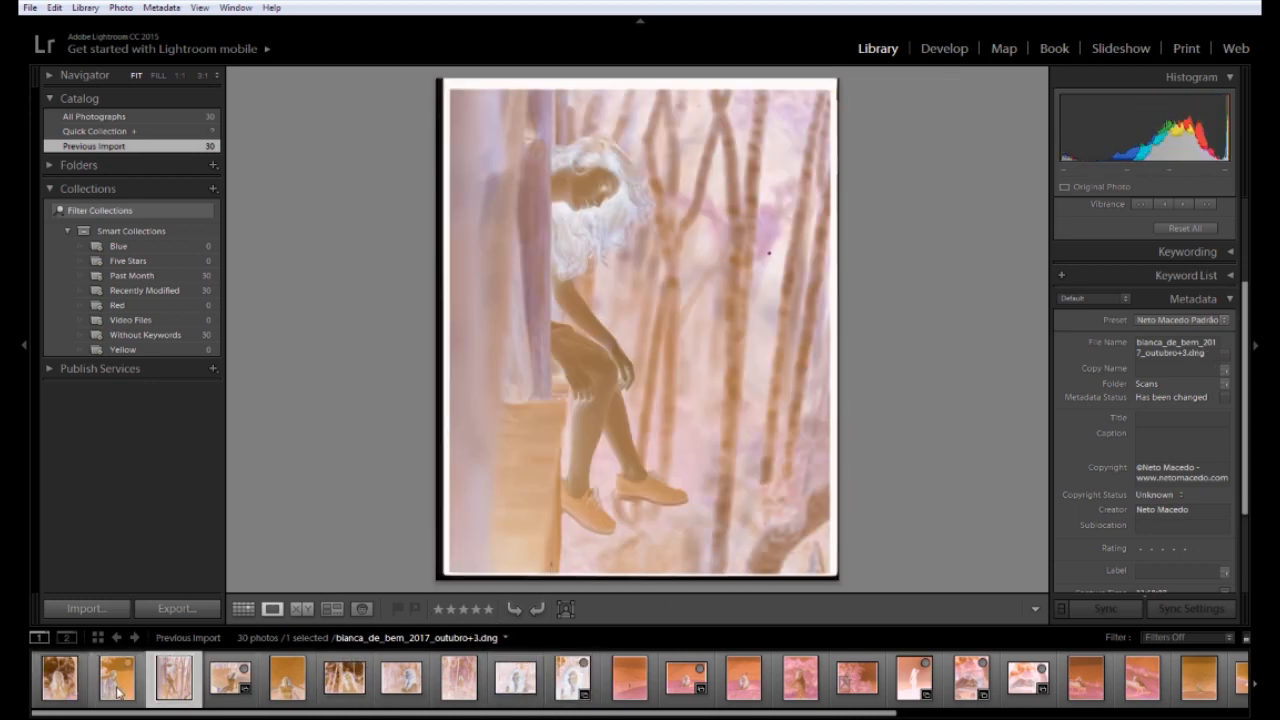
left_click(117, 690)
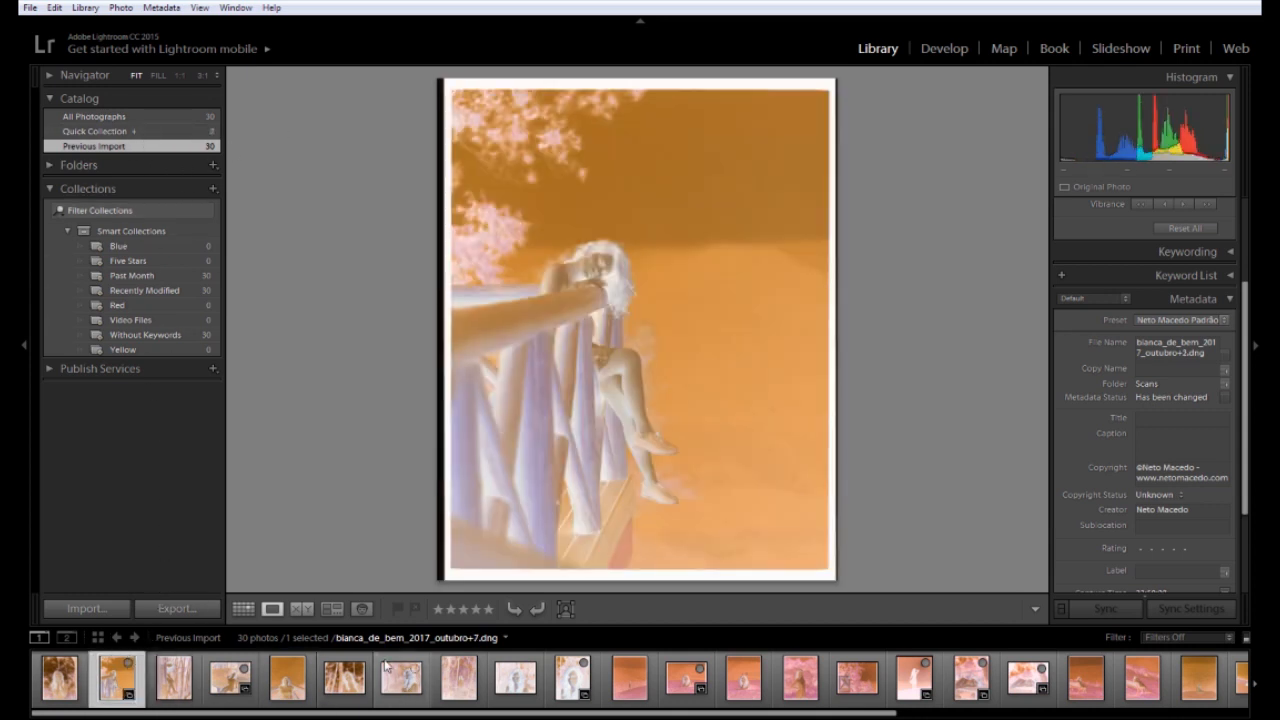
Show the Quick Collection as a grid and open the bench scan outubro+4 in Develop
left_click(137, 130)
key("g")
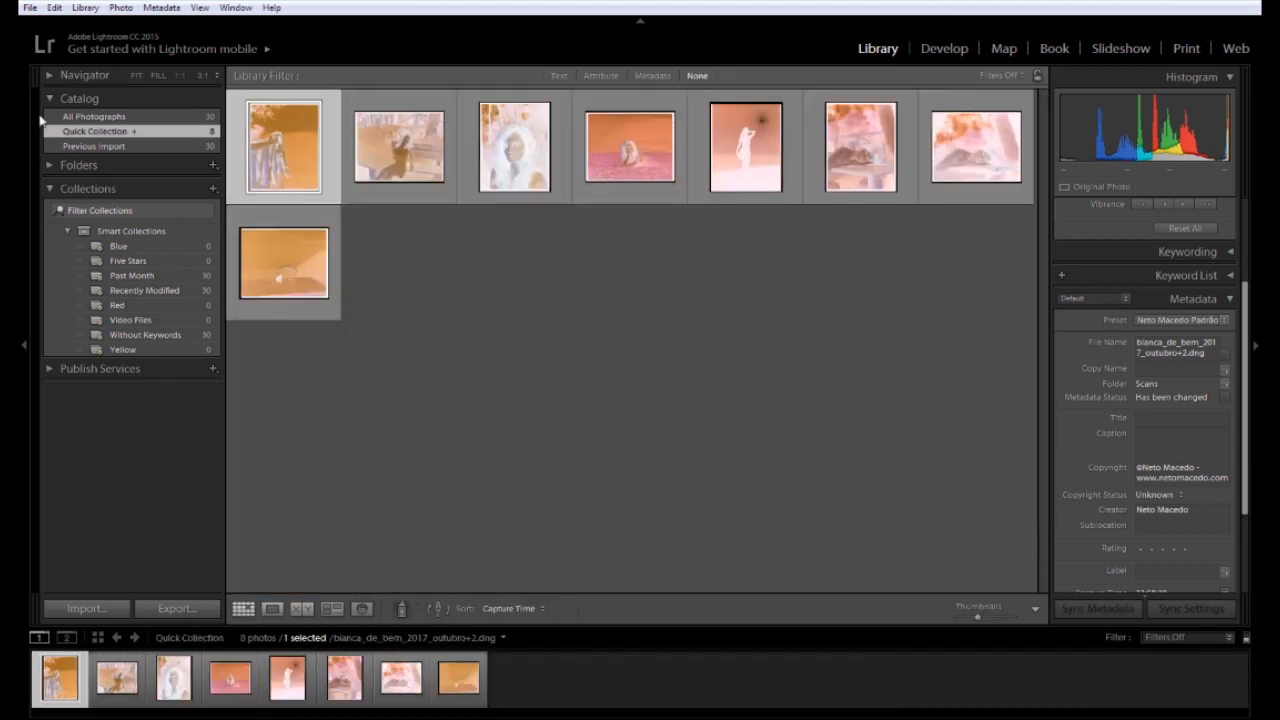
left_click(757, 177)
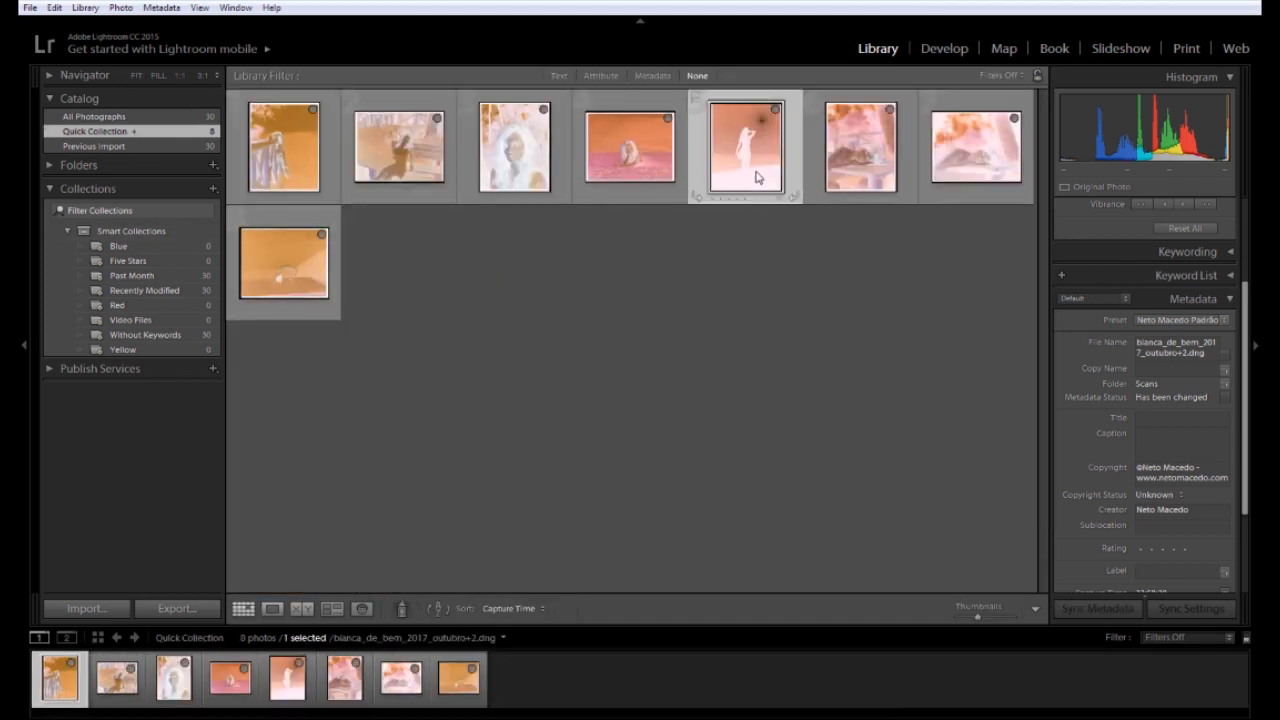
key("Right")
key("Right")
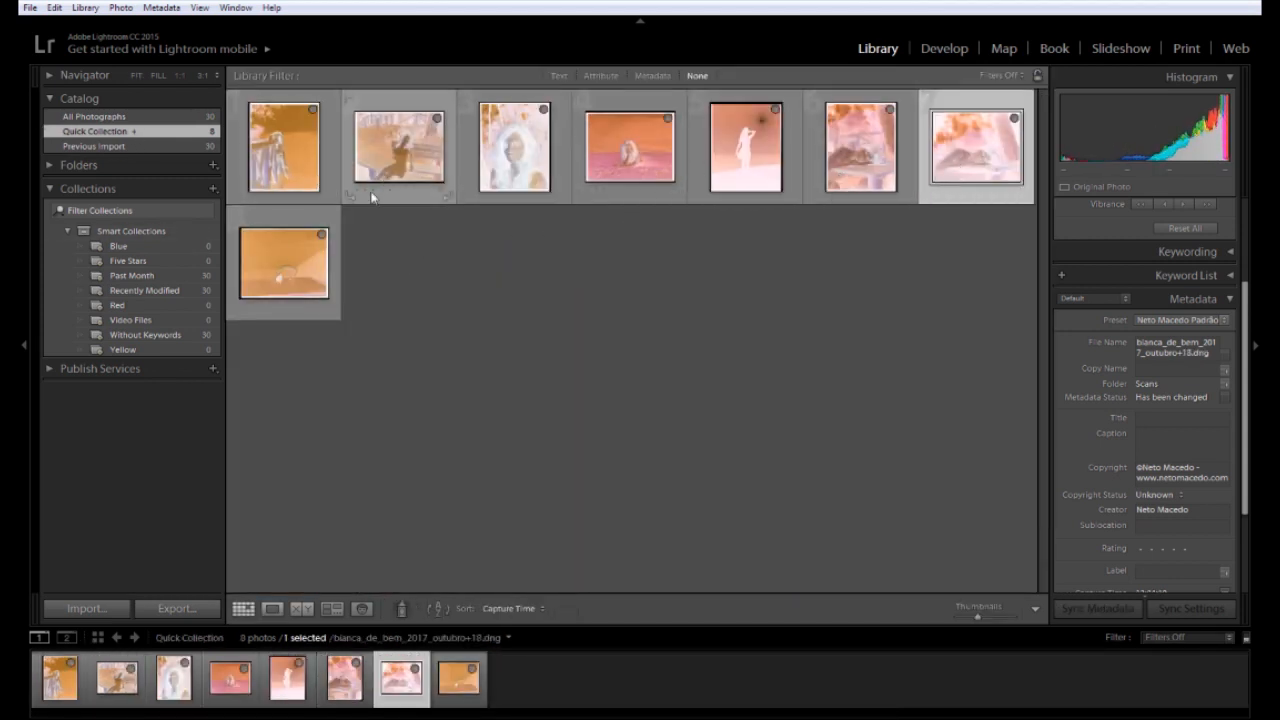
left_click(376, 177)
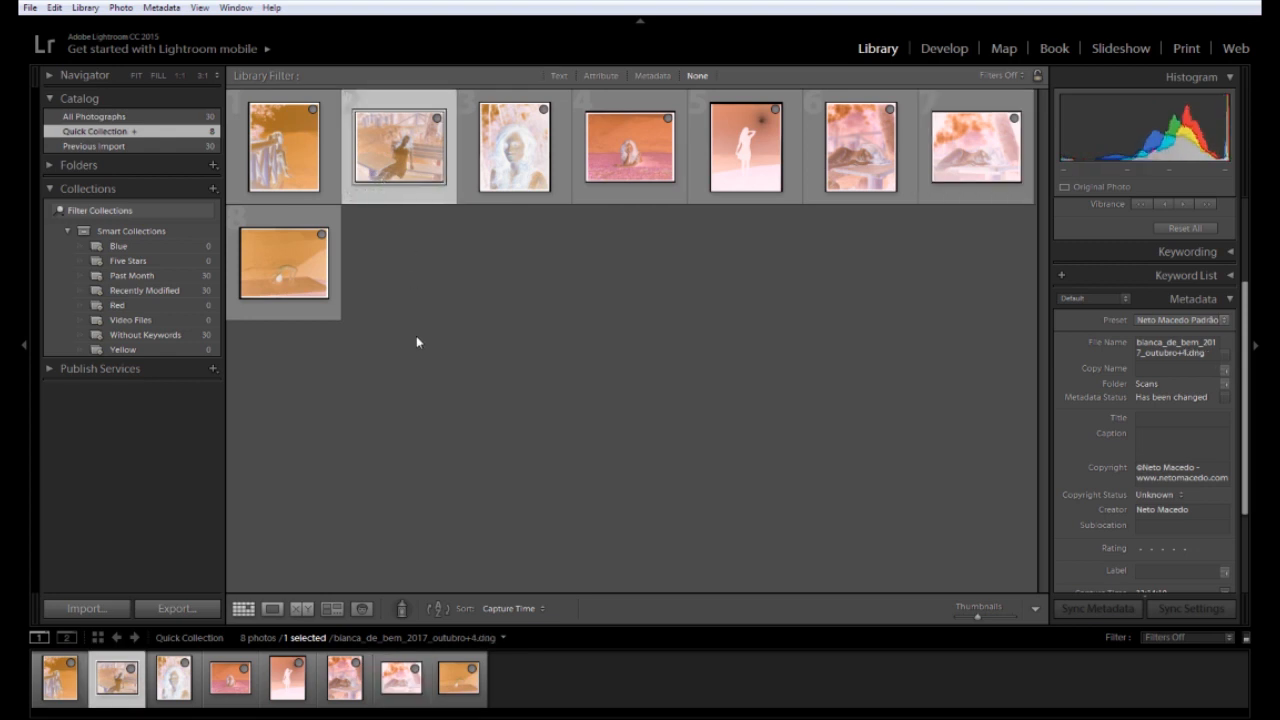
double_click(400, 172)
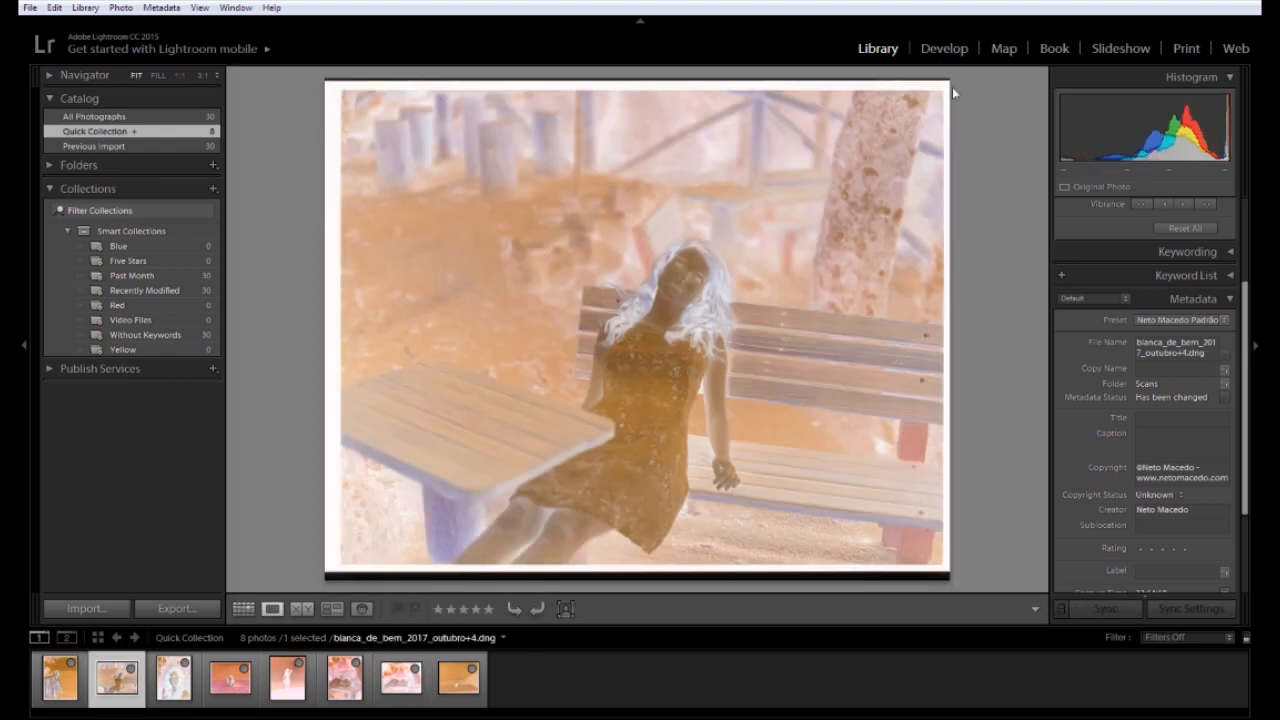
key("d")
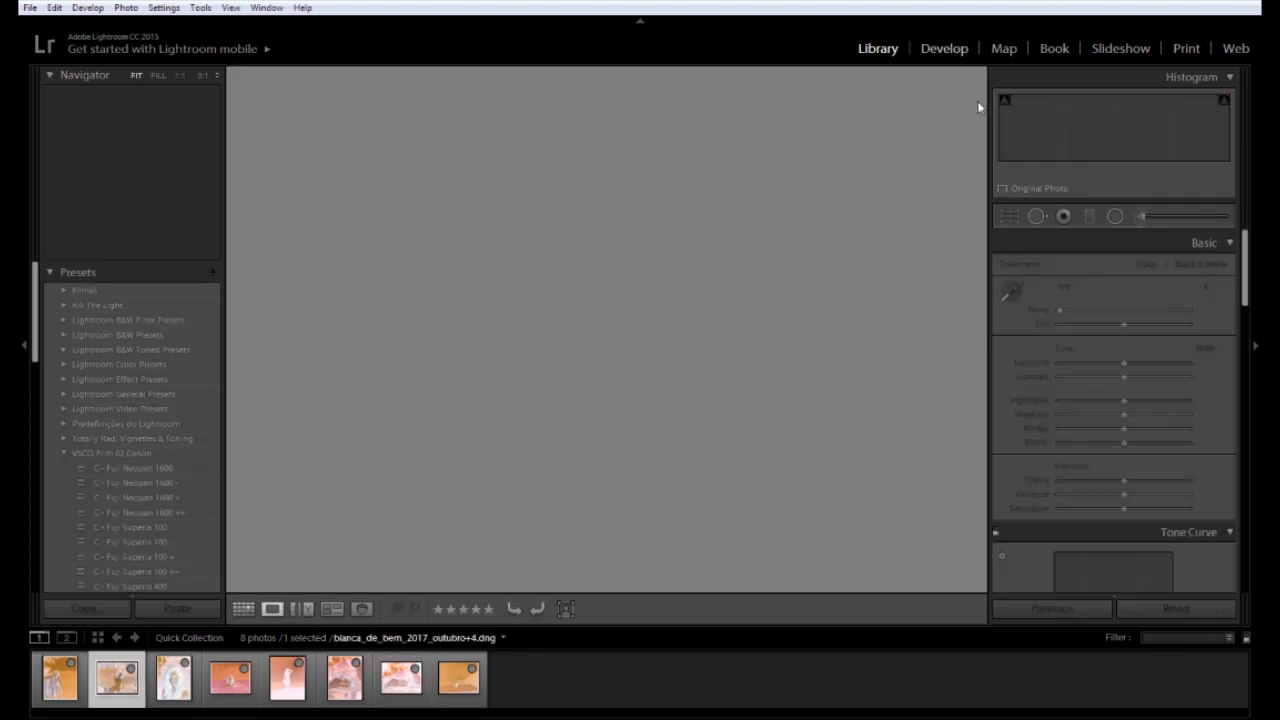
Crop outubro+4 by pulling the top-right and bottom-left corners inward to trim the film border
key("r")
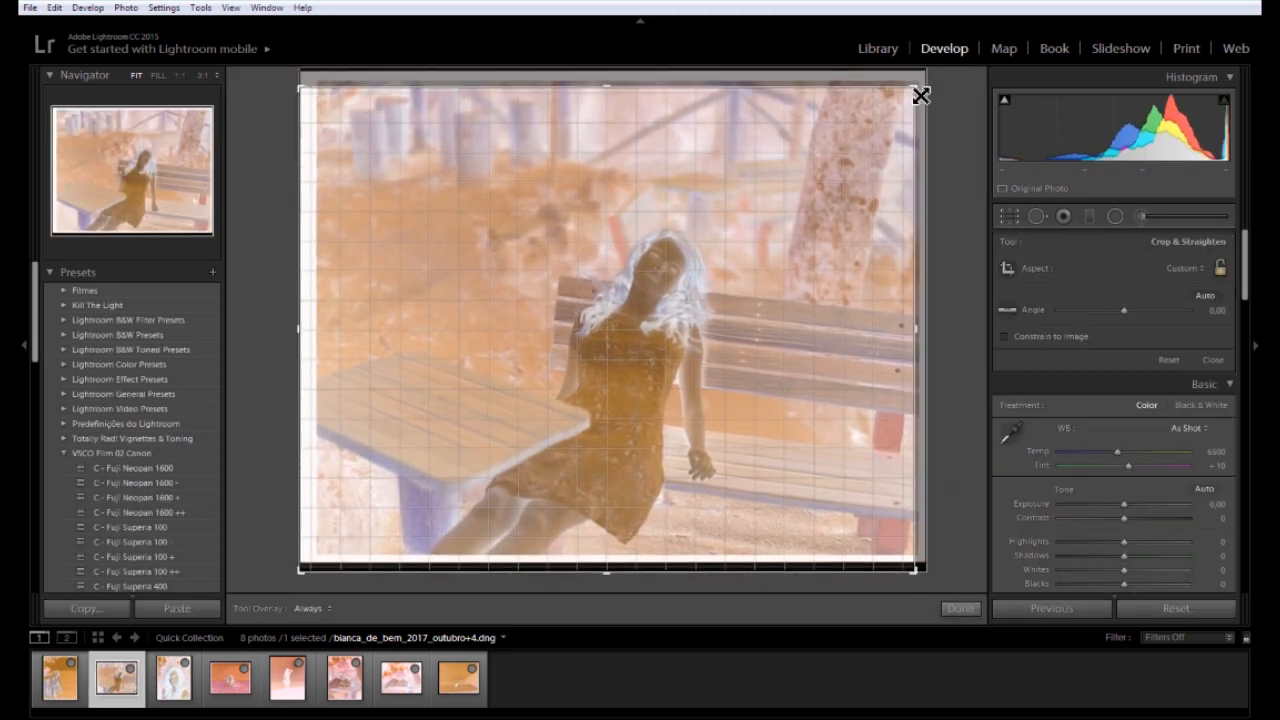
mouse_move(921, 96)
left_mouse_down()
mouse_move(926, 87)
mouse_move(919, 95)
left_mouse_up()
mouse_move(305, 577)
left_mouse_down()
mouse_move(329, 559)
mouse_move(314, 569)
left_mouse_up()
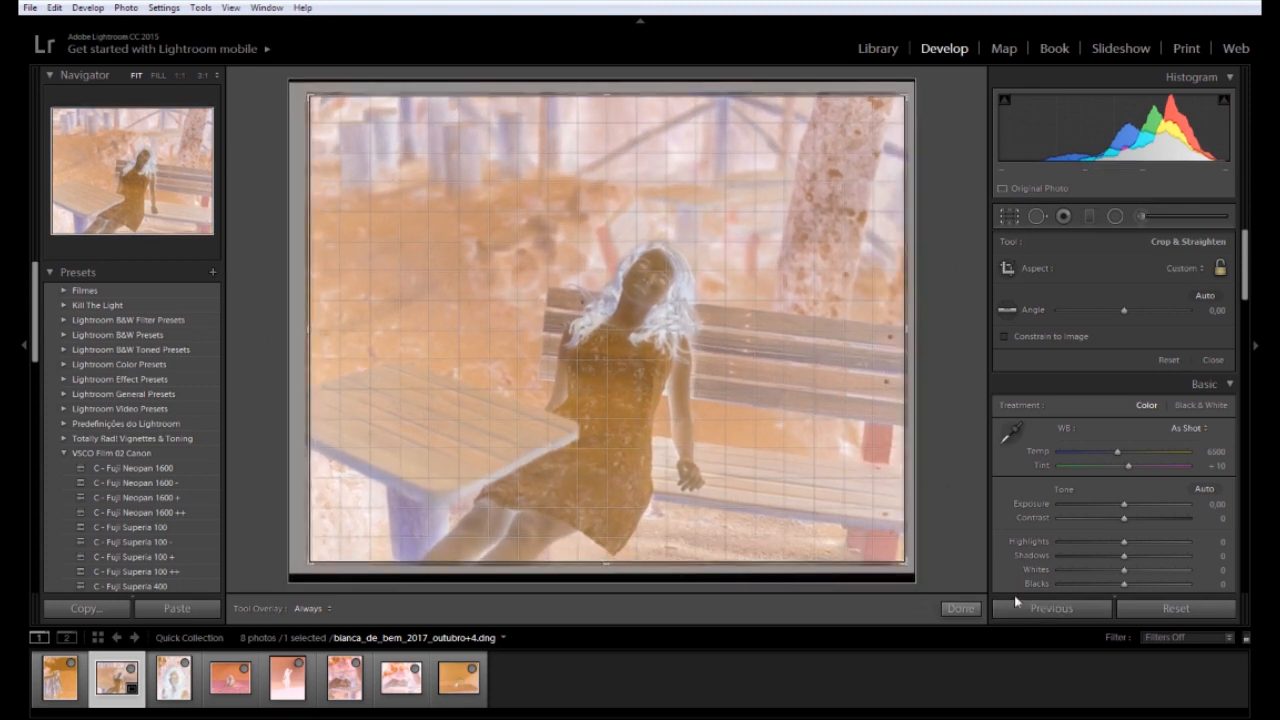
left_click(960, 608)
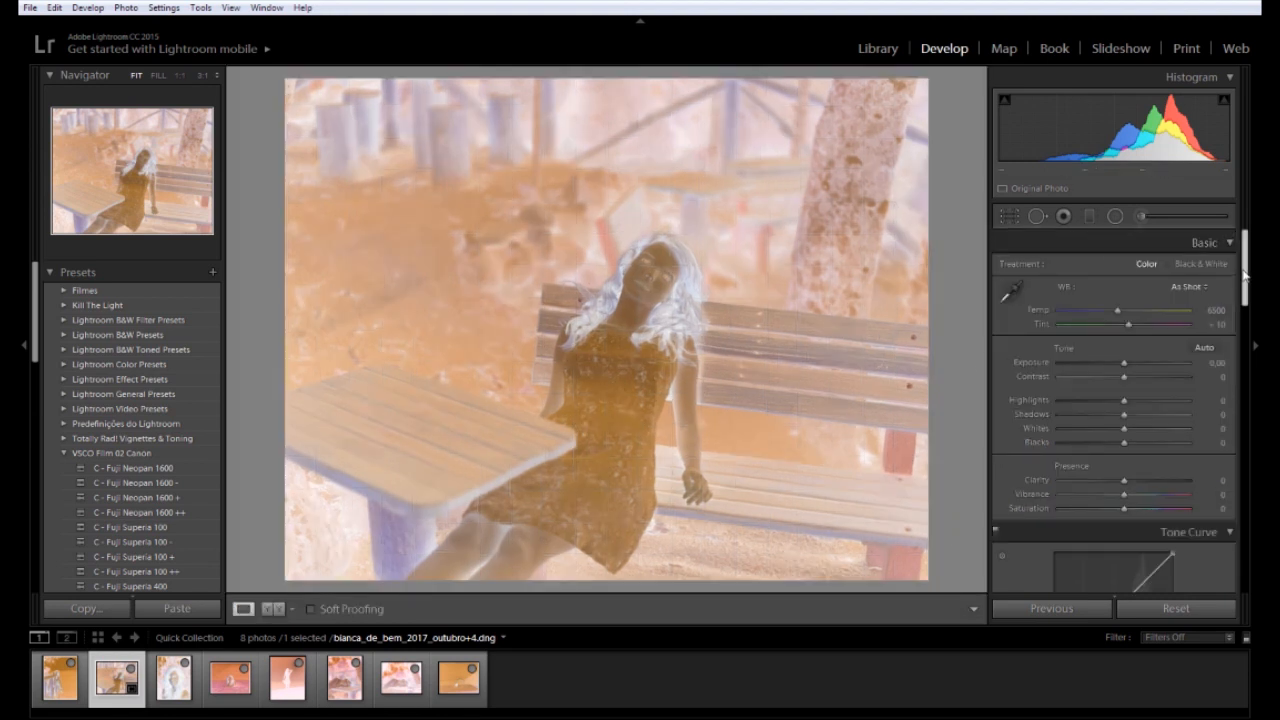
Swap the tone curve's top-right and bottom-left endpoints so the bench negative becomes a positive
left_click_drag(1245, 275, 1245, 320)
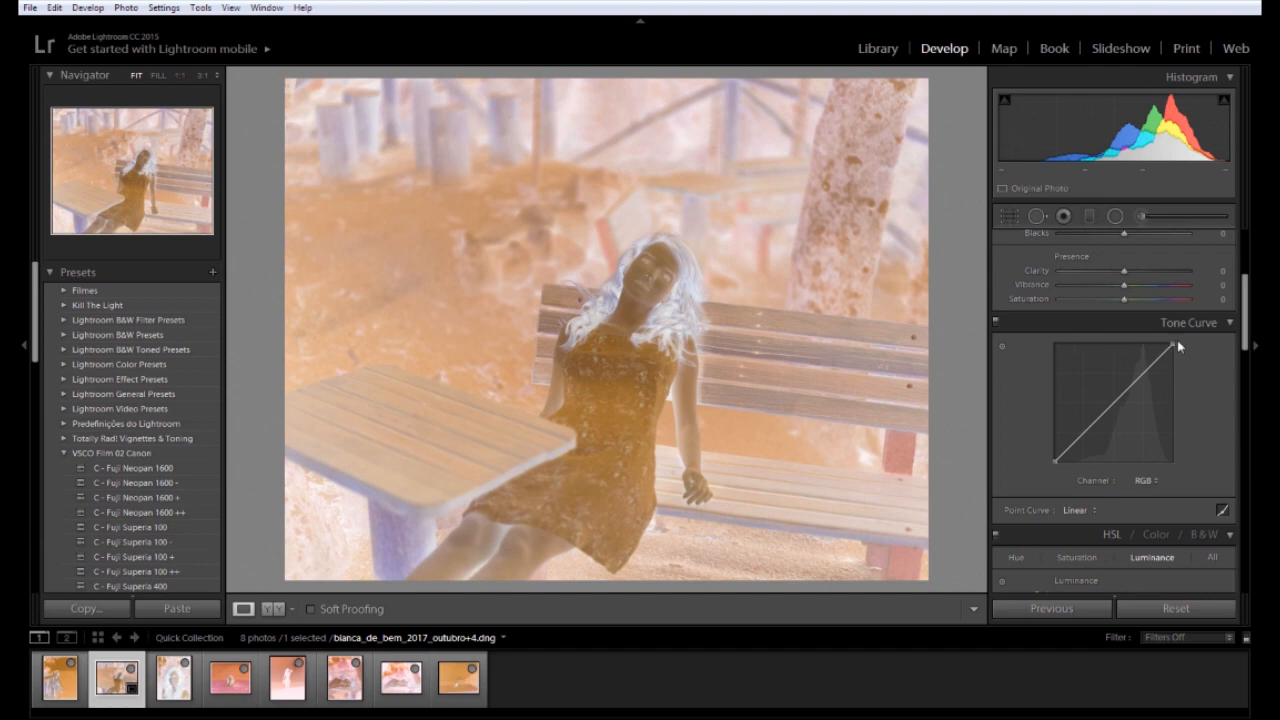
left_click_drag(1174, 344, 1173, 462)
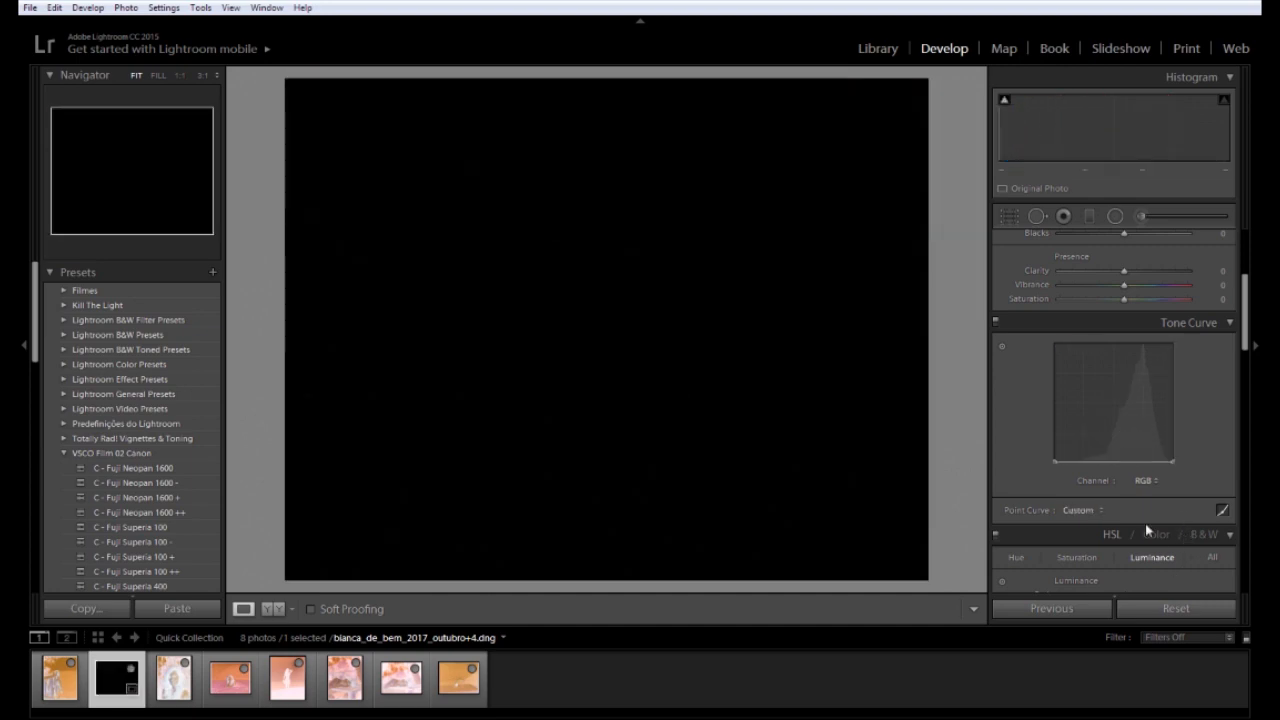
mouse_move(1055, 462)
left_mouse_down()
mouse_move(1057, 345)
mouse_move(1055, 462)
left_mouse_up()
left_click_drag(1045, 288, 1070, 274)
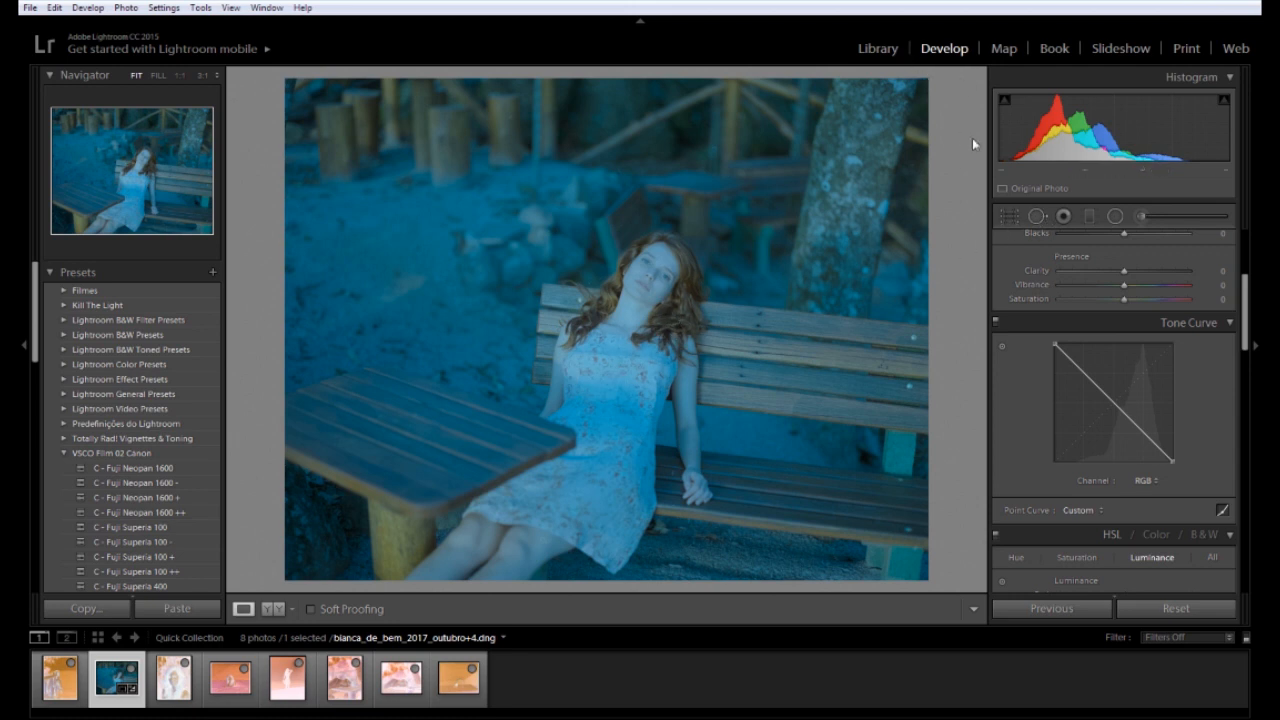
left_click_drag(1249, 320, 1249, 275)
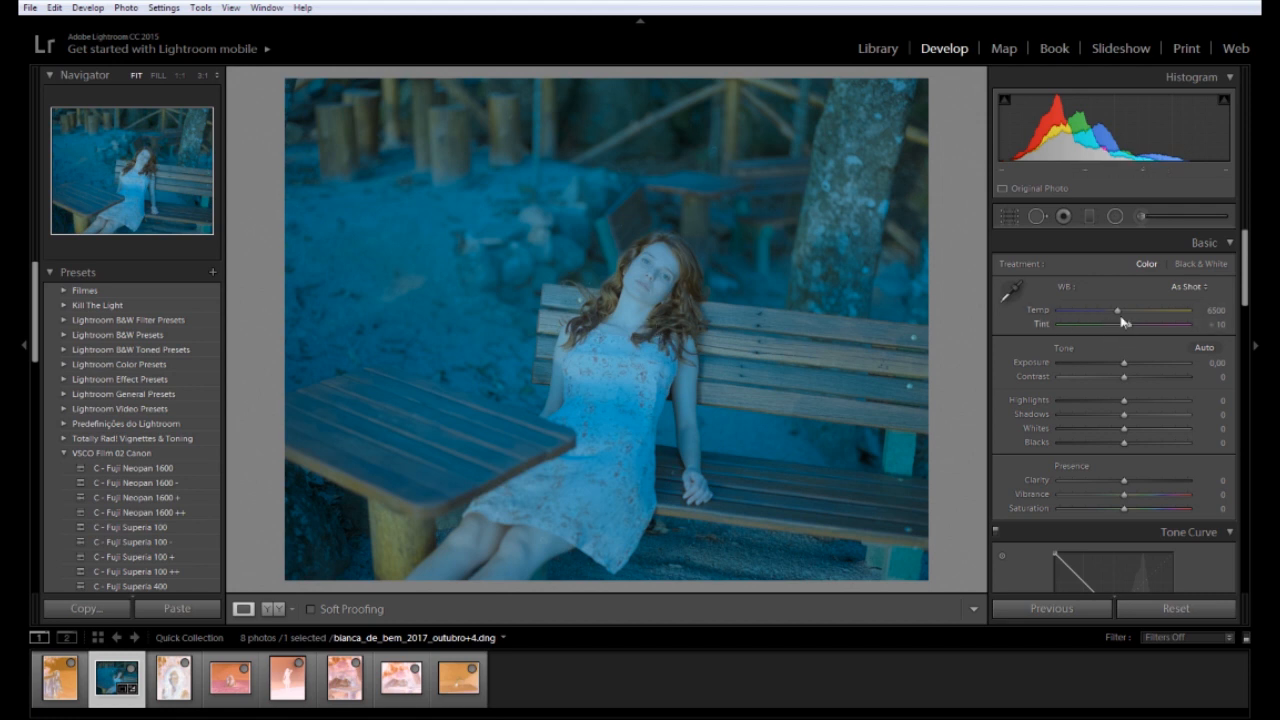
Cool the temperature, shift tint, lower exposure, set contrast +29, shadows -23 and add clarity
left_click_drag(1120, 310, 1091, 310)
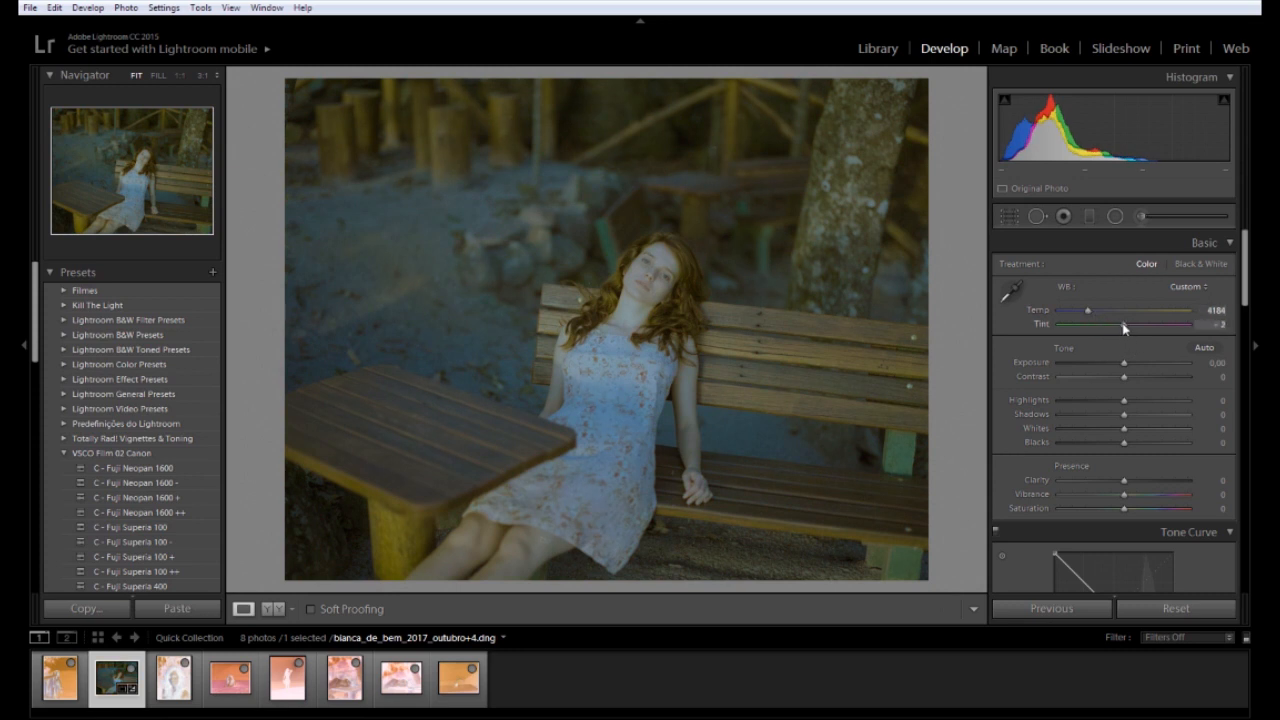
left_click_drag(1119, 329, 1094, 311)
left_click_drag(1127, 367, 1116, 366)
left_click_drag(1092, 311, 1091, 311)
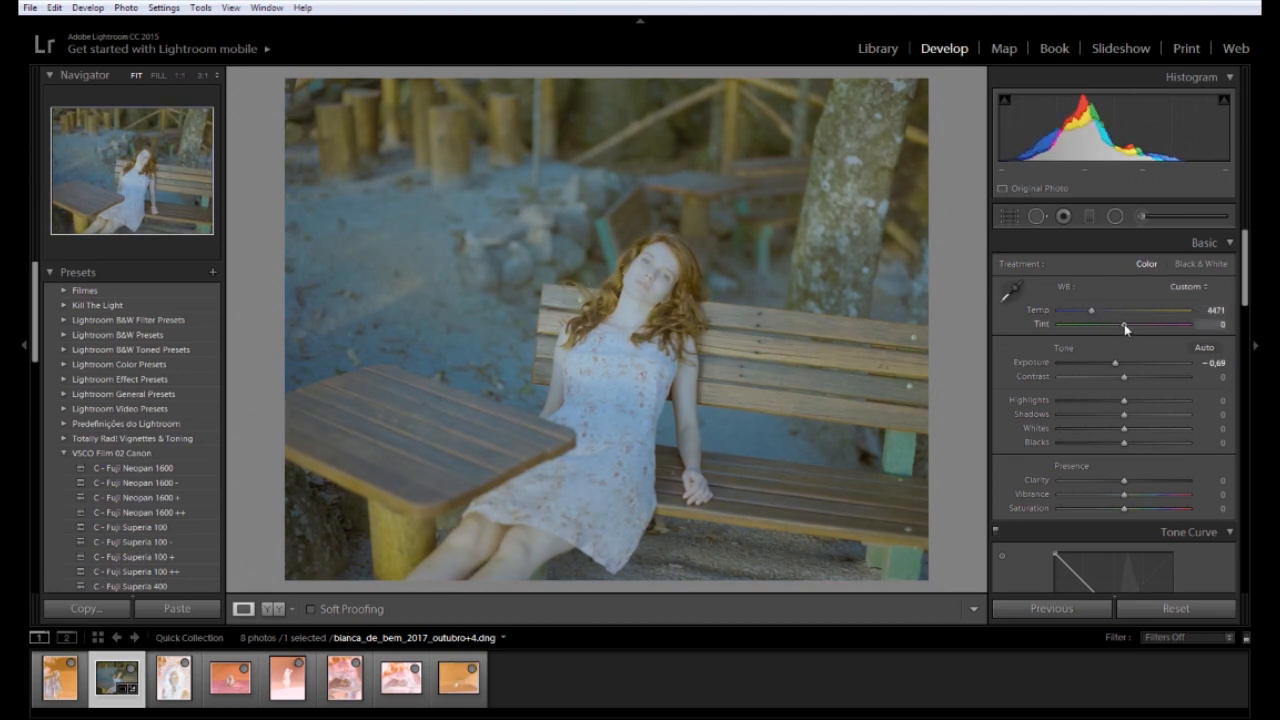
left_click_drag(1125, 397, 1154, 398)
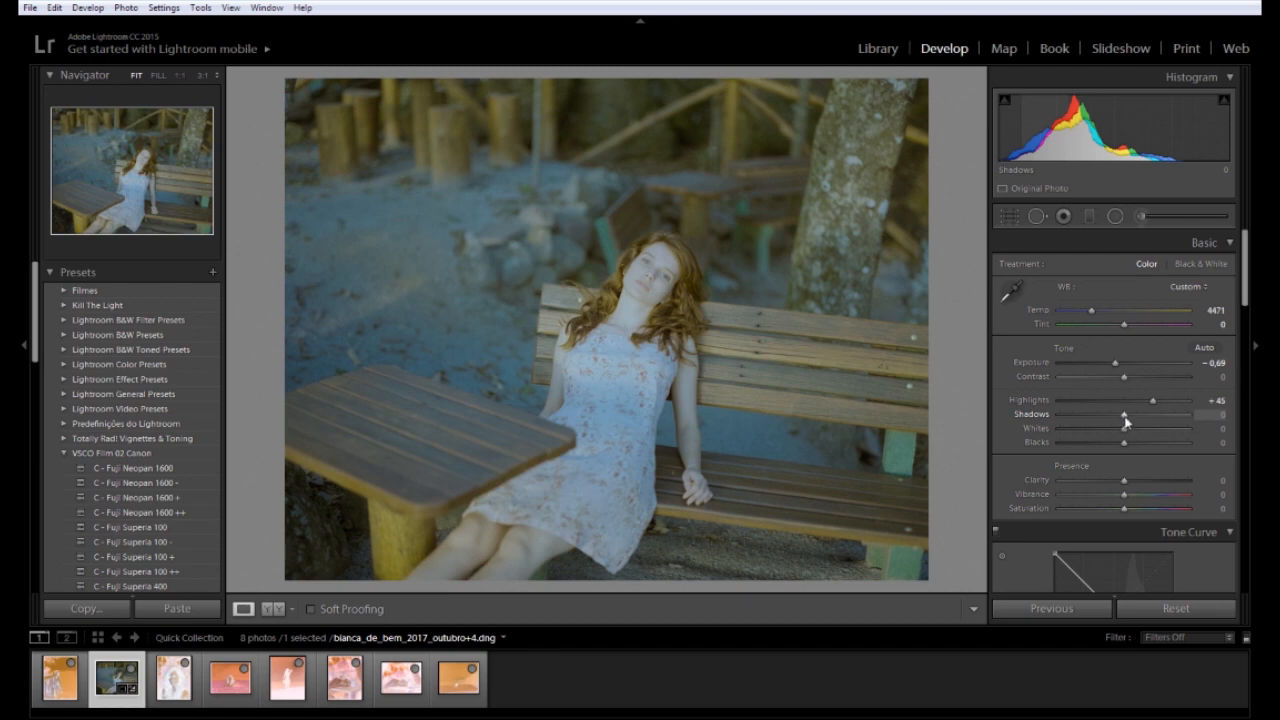
left_click_drag(1120, 418, 1146, 379)
mouse_move(1126, 428)
left_mouse_down()
mouse_move(1096, 429)
mouse_move(1146, 431)
mouse_move(1108, 446)
left_mouse_up()
left_click_drag(1116, 363, 1124, 368)
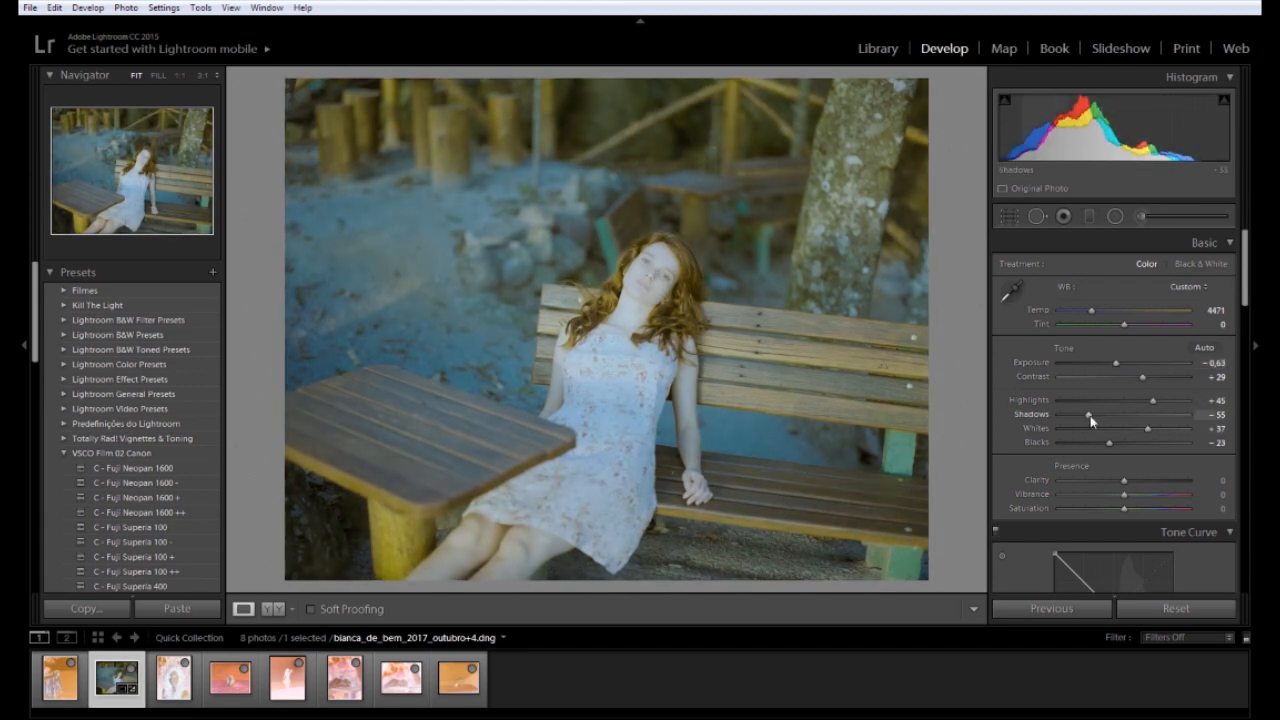
left_click_drag(1133, 416, 1115, 418)
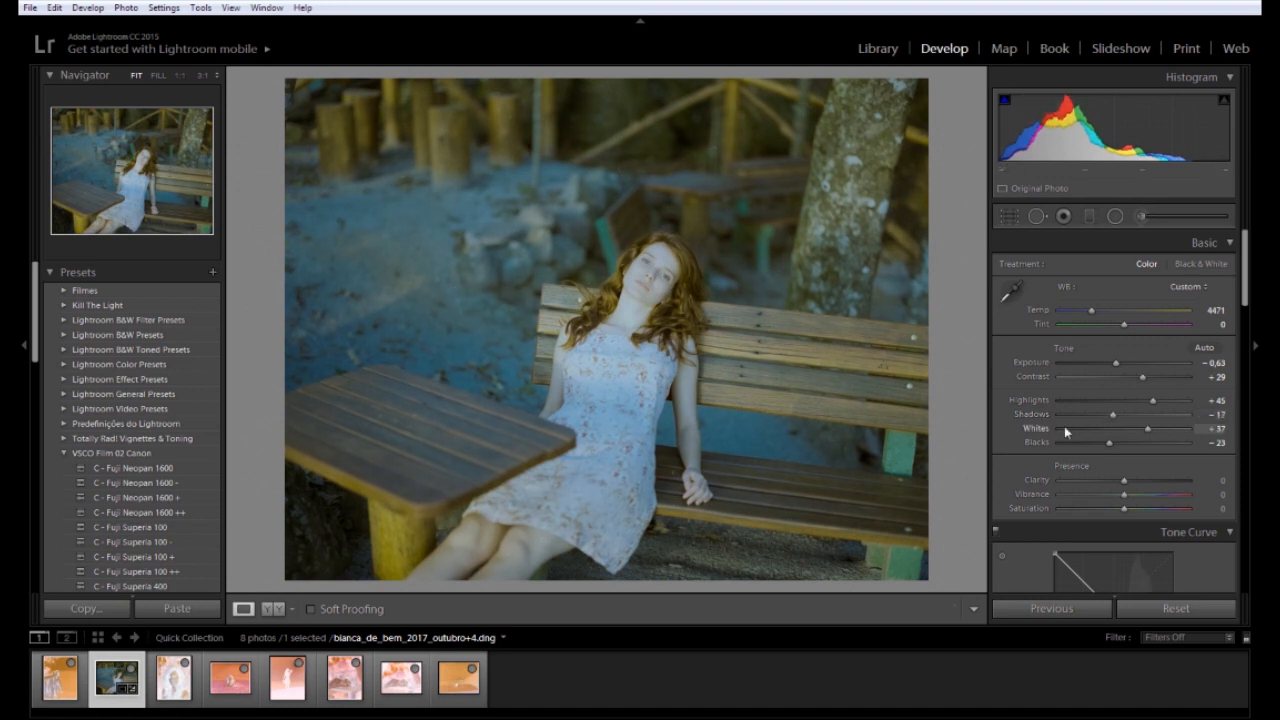
left_click_drag(1114, 416, 1103, 418)
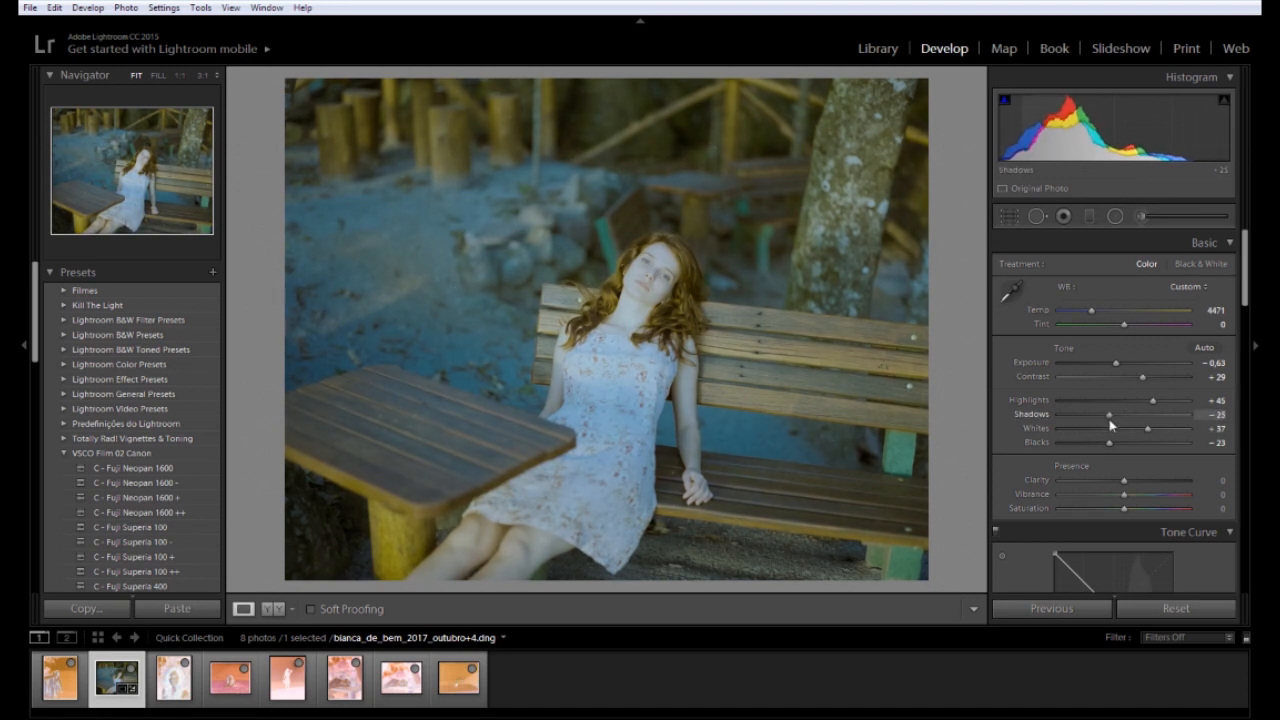
left_click_drag(1124, 481, 1132, 481)
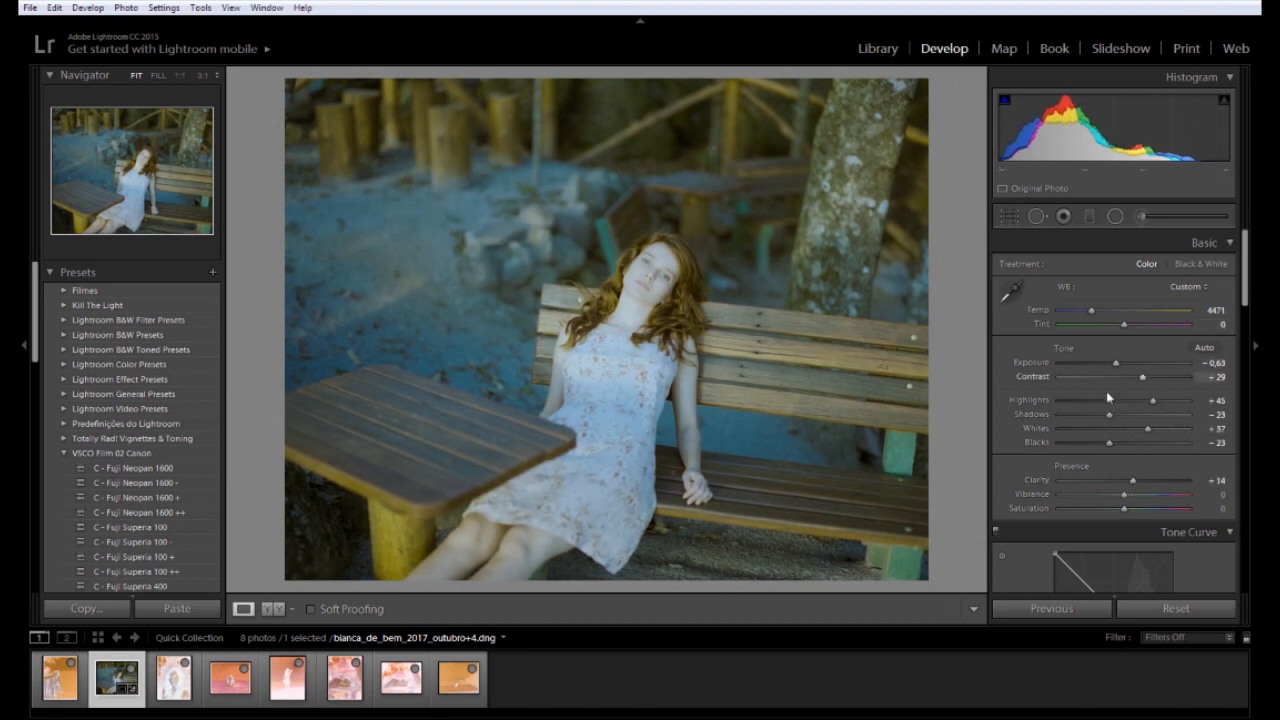
Refine to tint -3, blacks -38, contrast near 0, exposure -0.40 and a slightly cooler temperature
mouse_move(1115, 363)
left_mouse_down()
mouse_move(1132, 367)
mouse_move(1110, 370)
left_mouse_up()
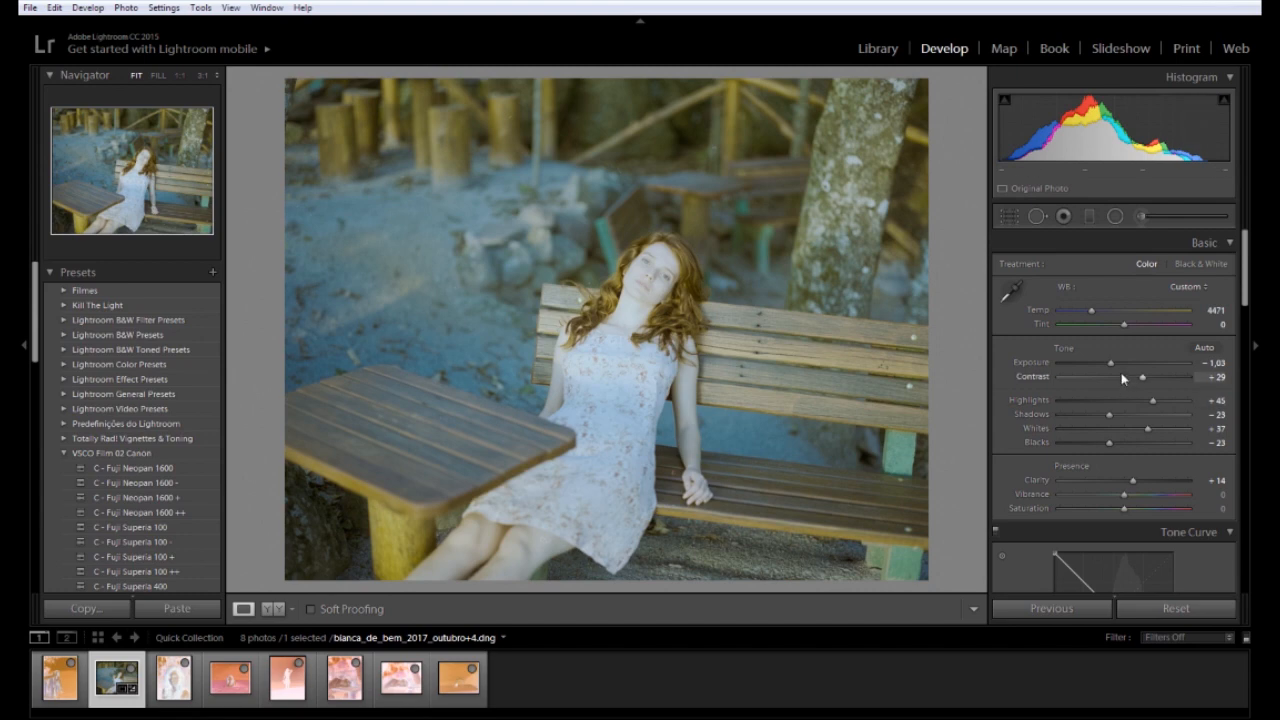
left_click_drag(1110, 366, 1114, 365)
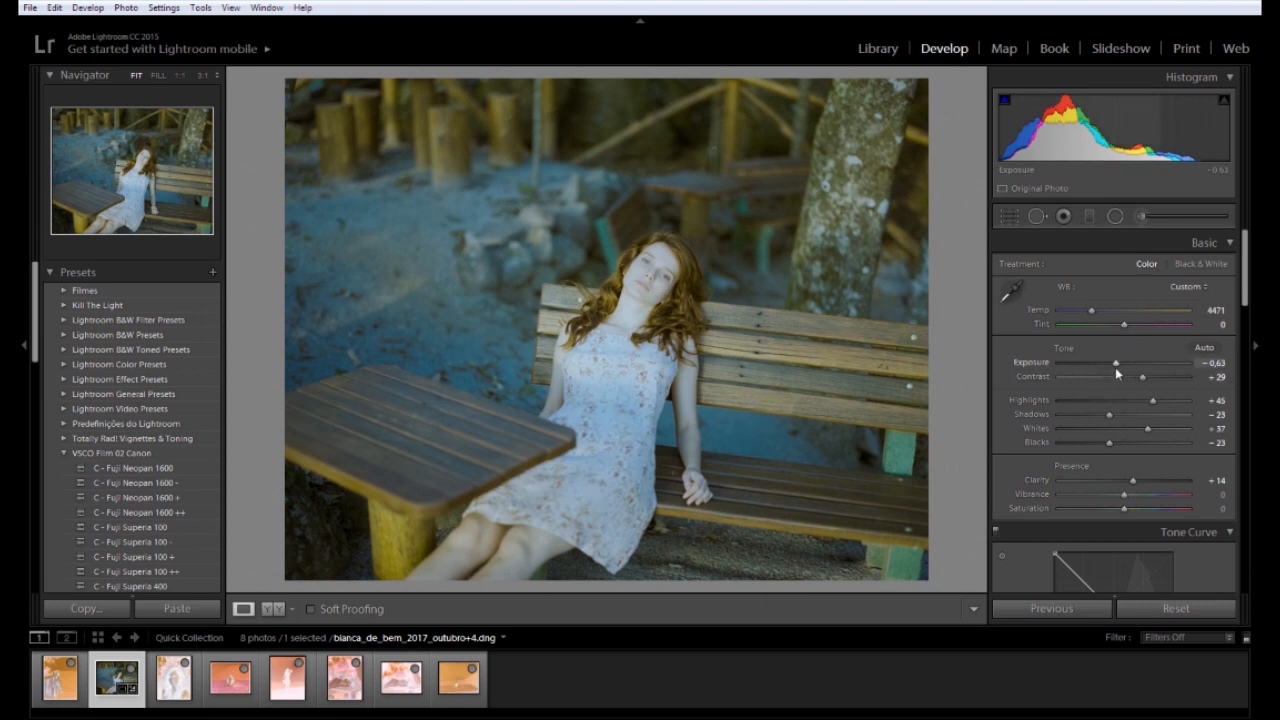
left_click_drag(1114, 365, 1123, 363)
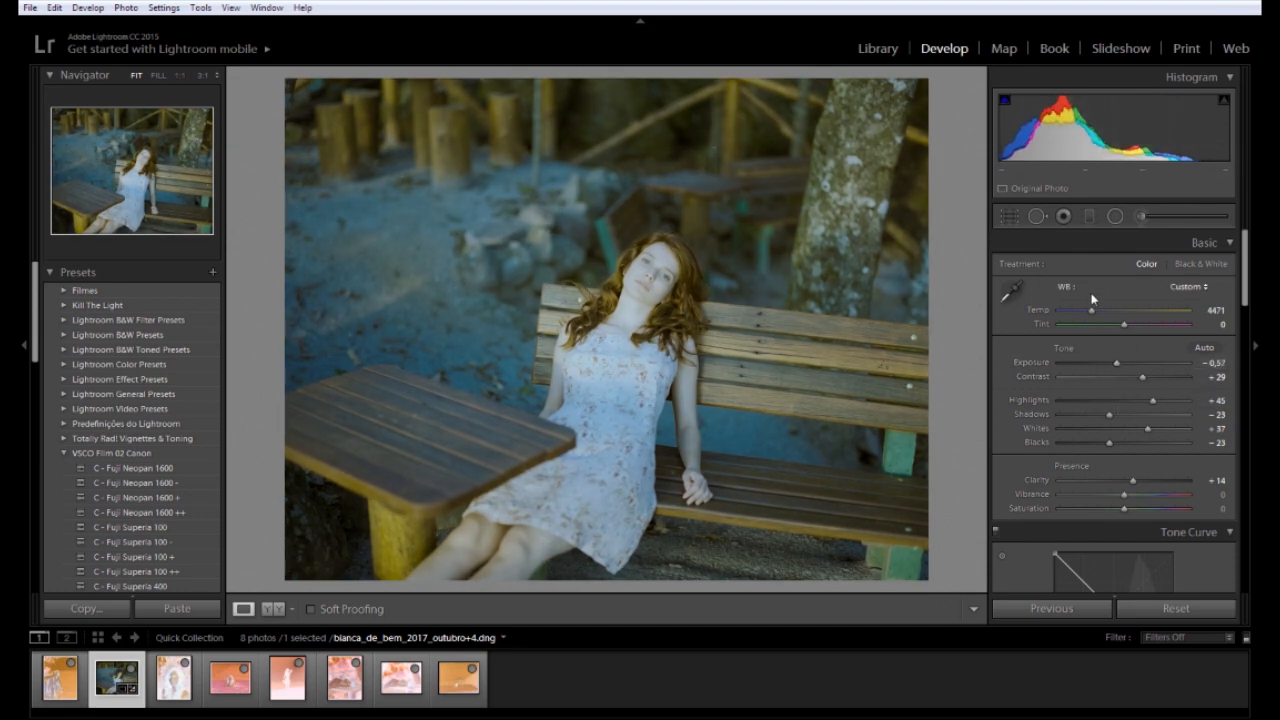
left_click_drag(1093, 311, 1089, 313)
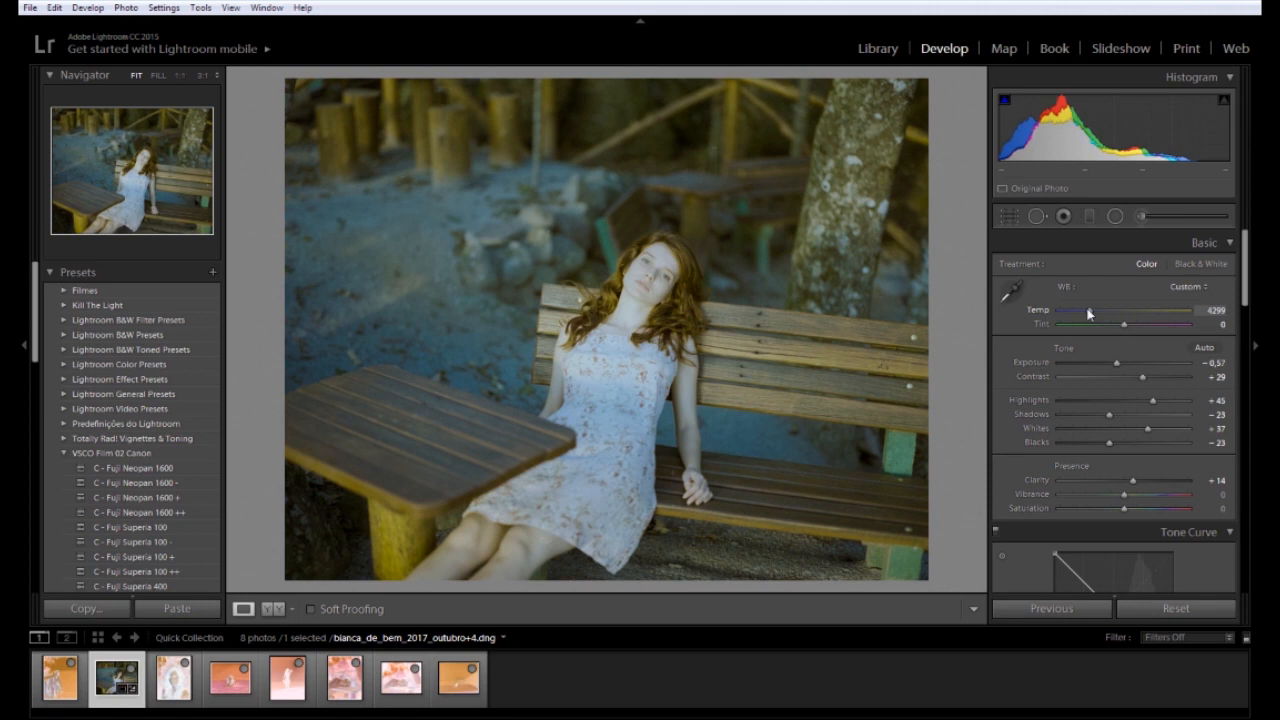
left_click_drag(1090, 314, 1124, 327)
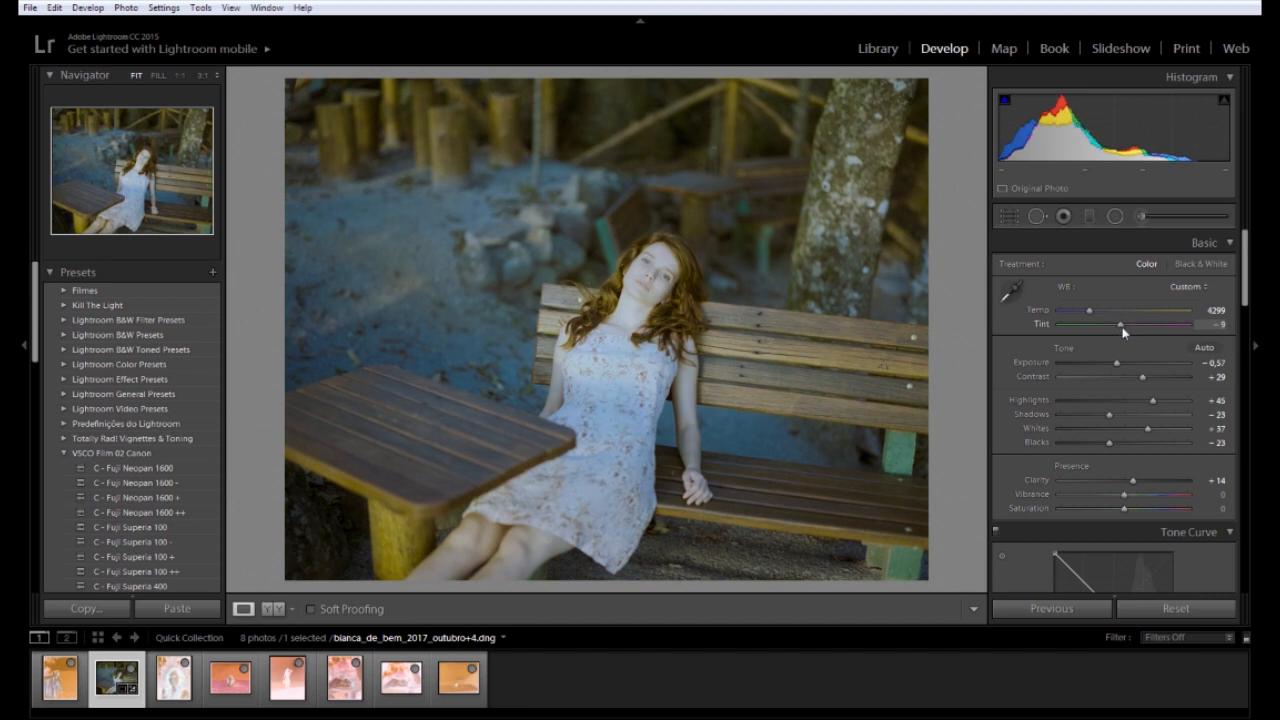
left_click_drag(1125, 325, 1127, 326)
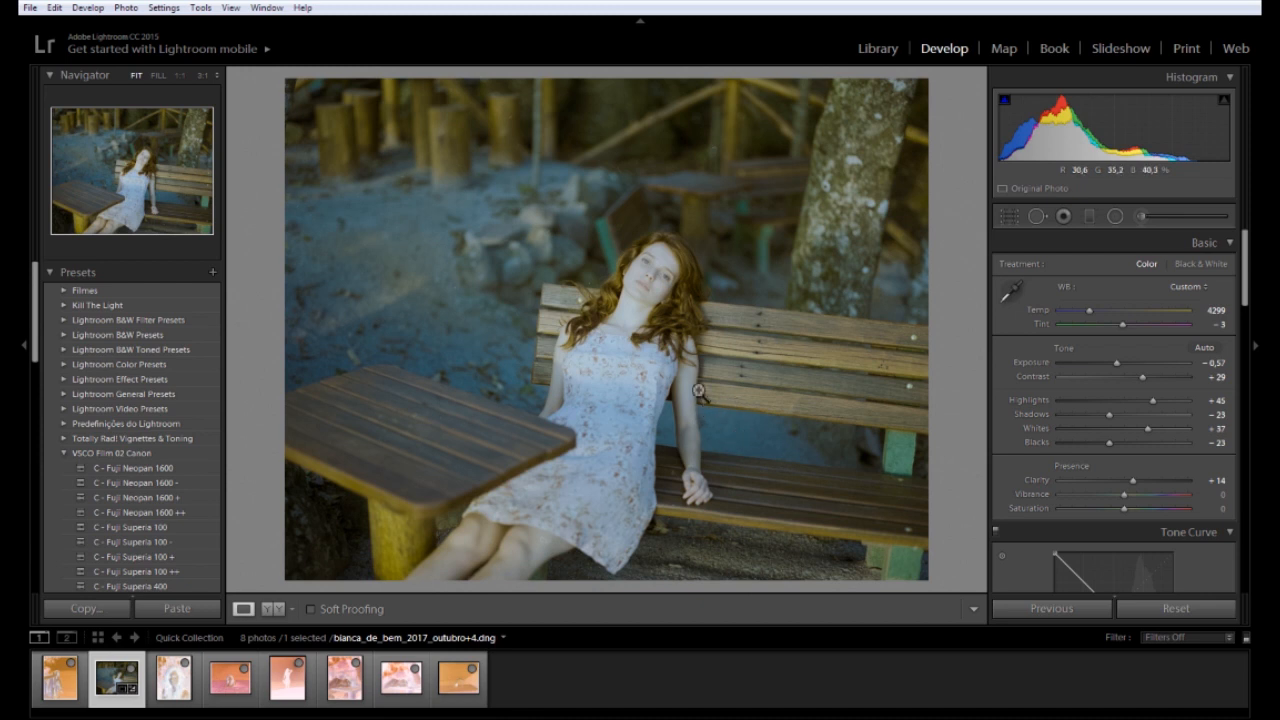
left_click_drag(1109, 443, 1129, 415)
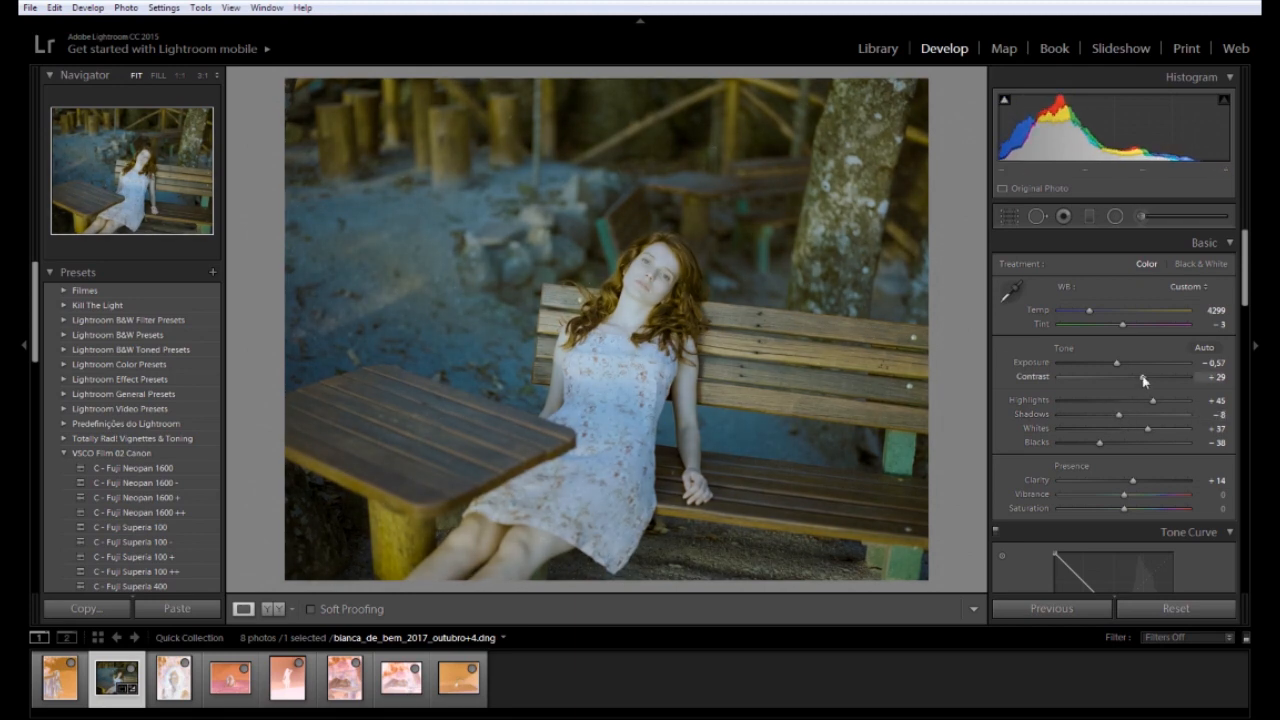
left_click_drag(1142, 376, 1122, 378)
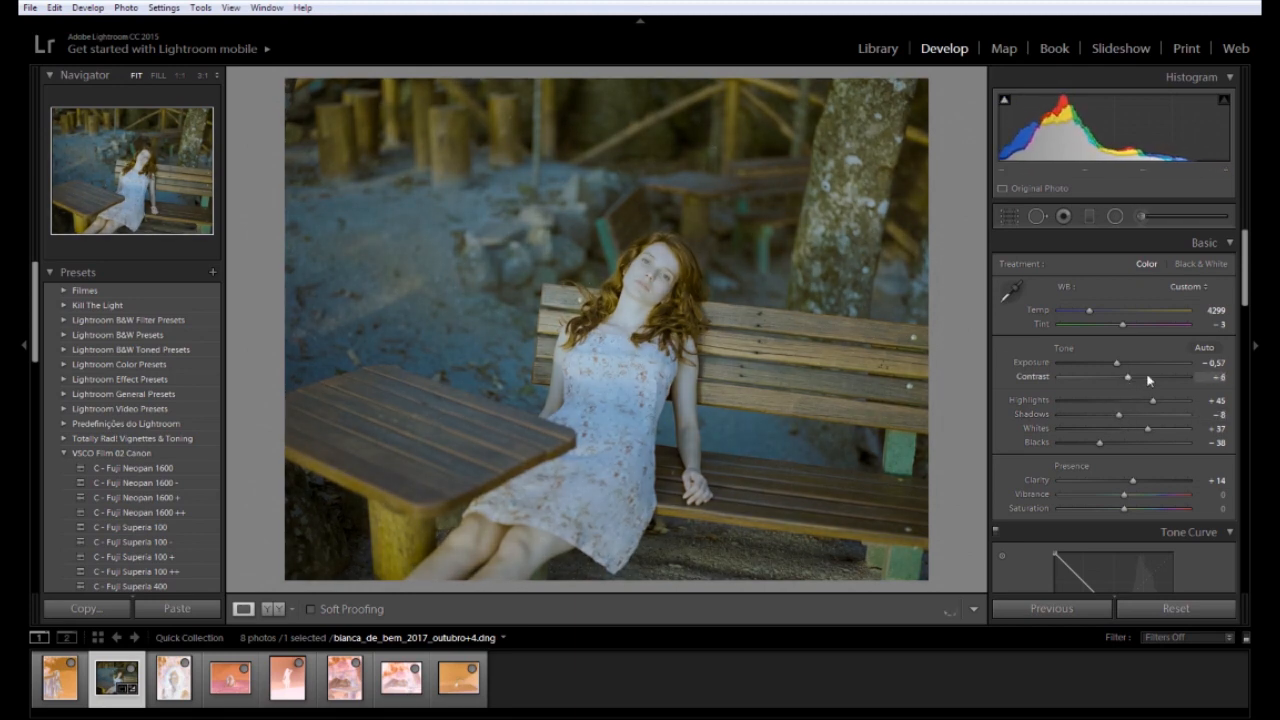
left_click_drag(1127, 377, 1123, 376)
left_click_drag(1118, 364, 1121, 364)
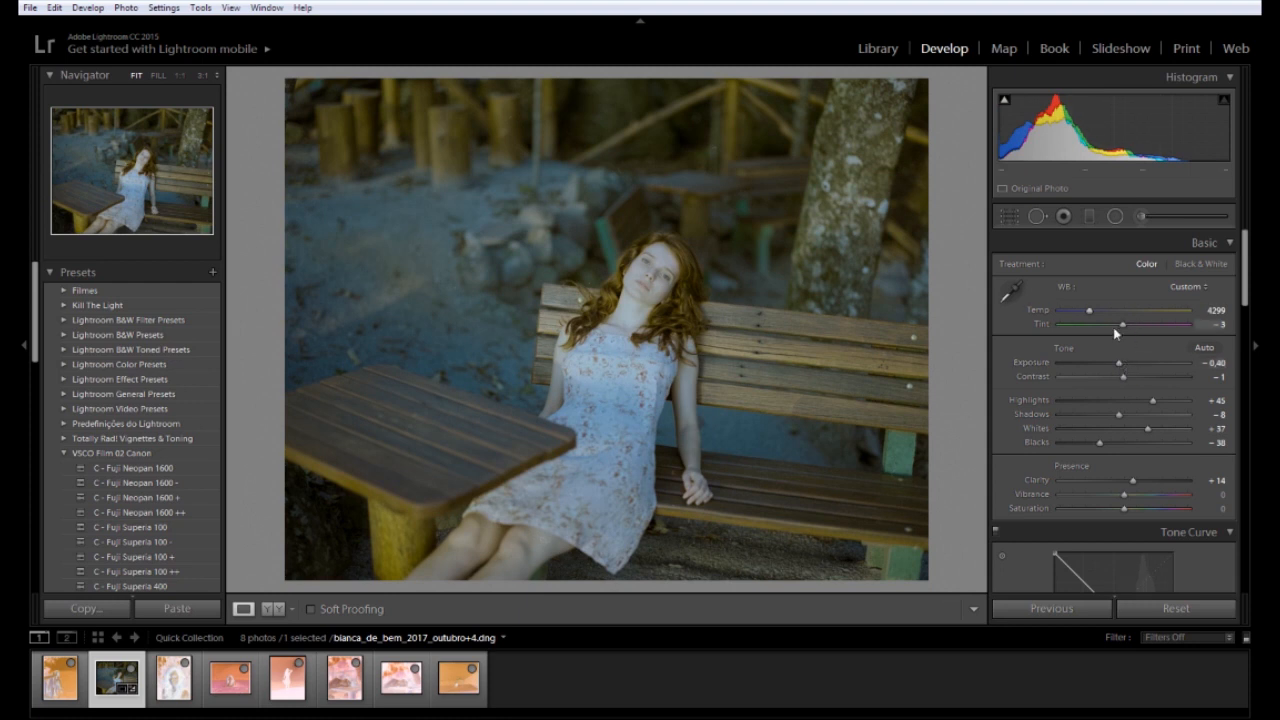
left_click_drag(1090, 313, 1092, 313)
left_click_drag(1243, 263, 1243, 366)
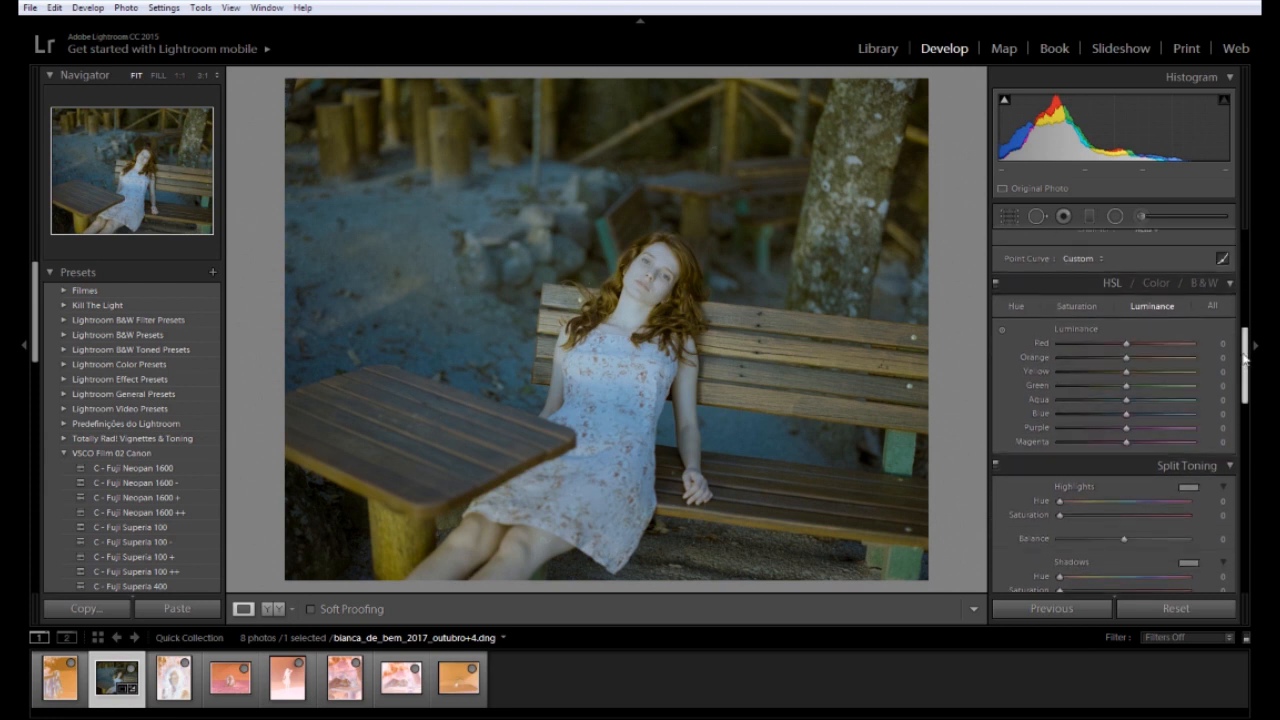
Drag on the dress with the Targeted Adjustment Tool to lift Orange luminance to +43 and Yellow to +66
left_click(1002, 330)
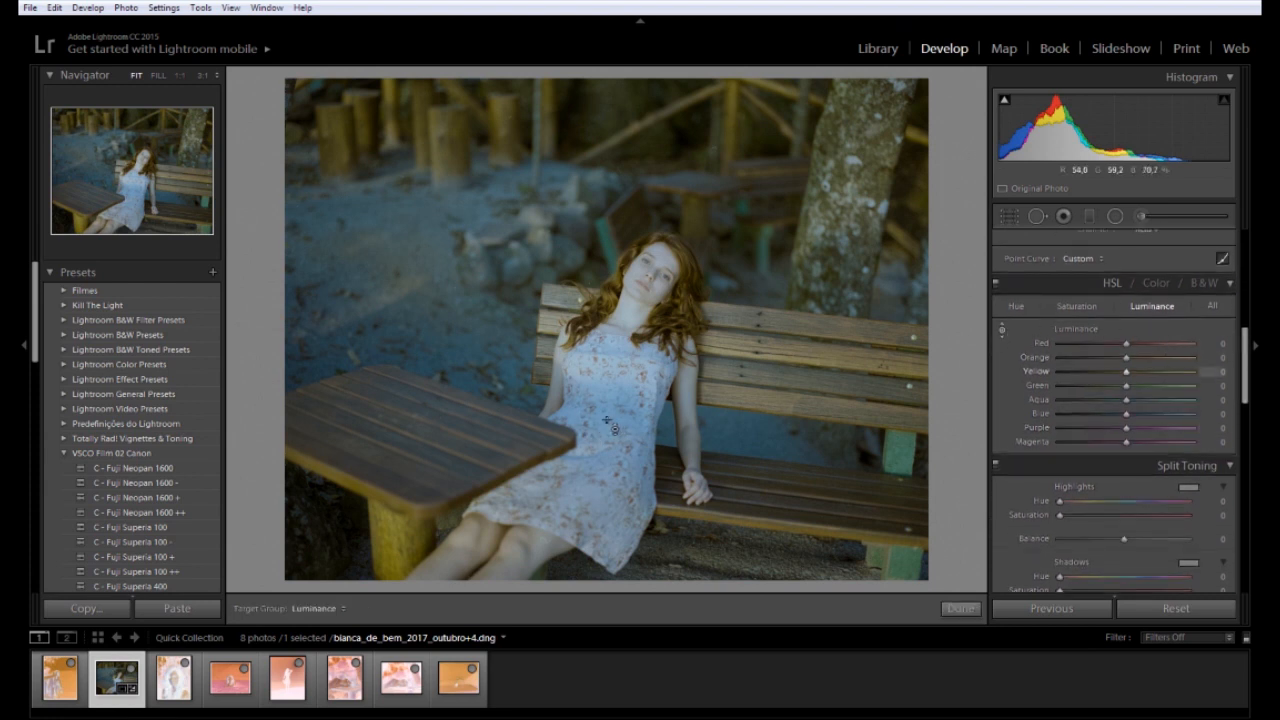
left_click_drag(652, 284, 652, 240)
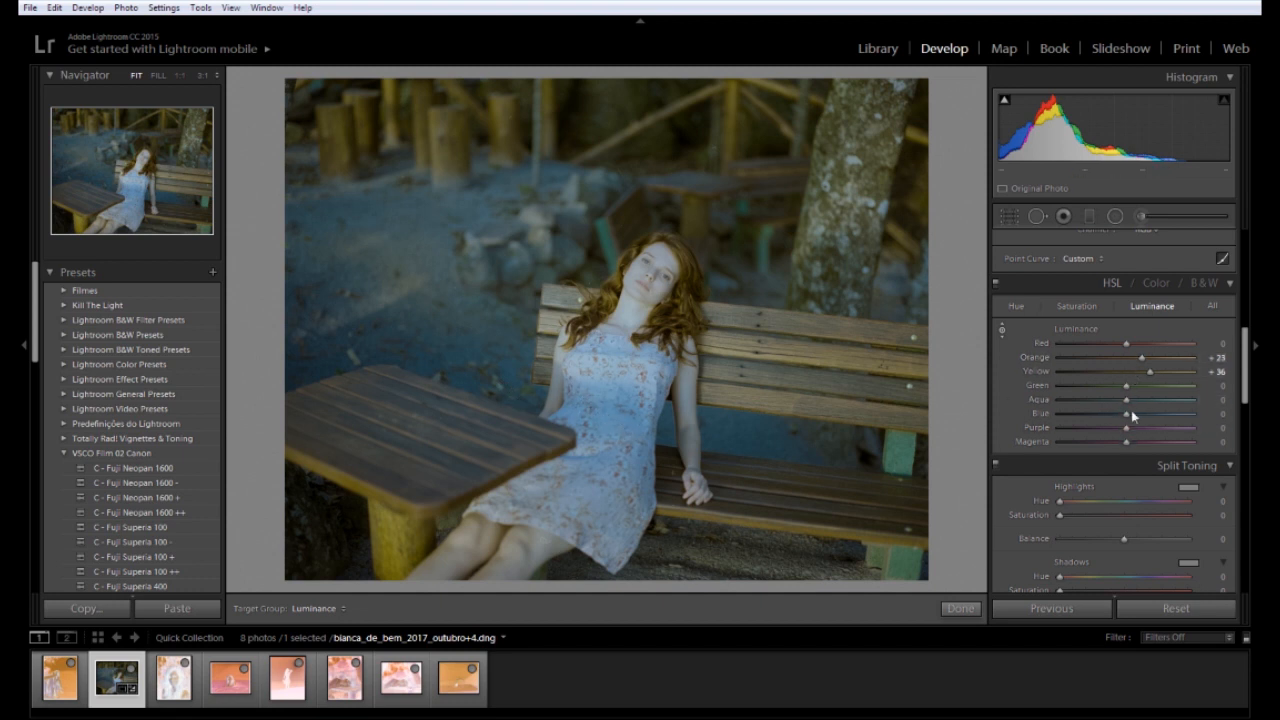
left_click(1155, 283)
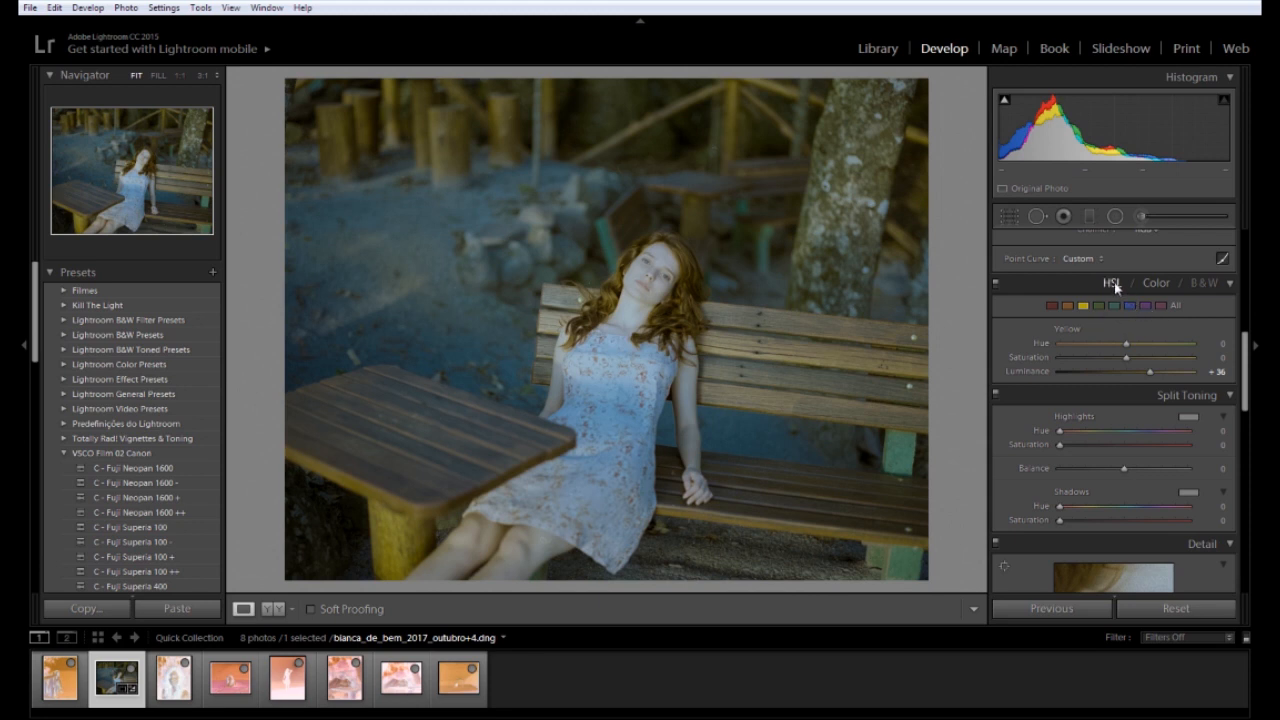
left_click(1111, 283)
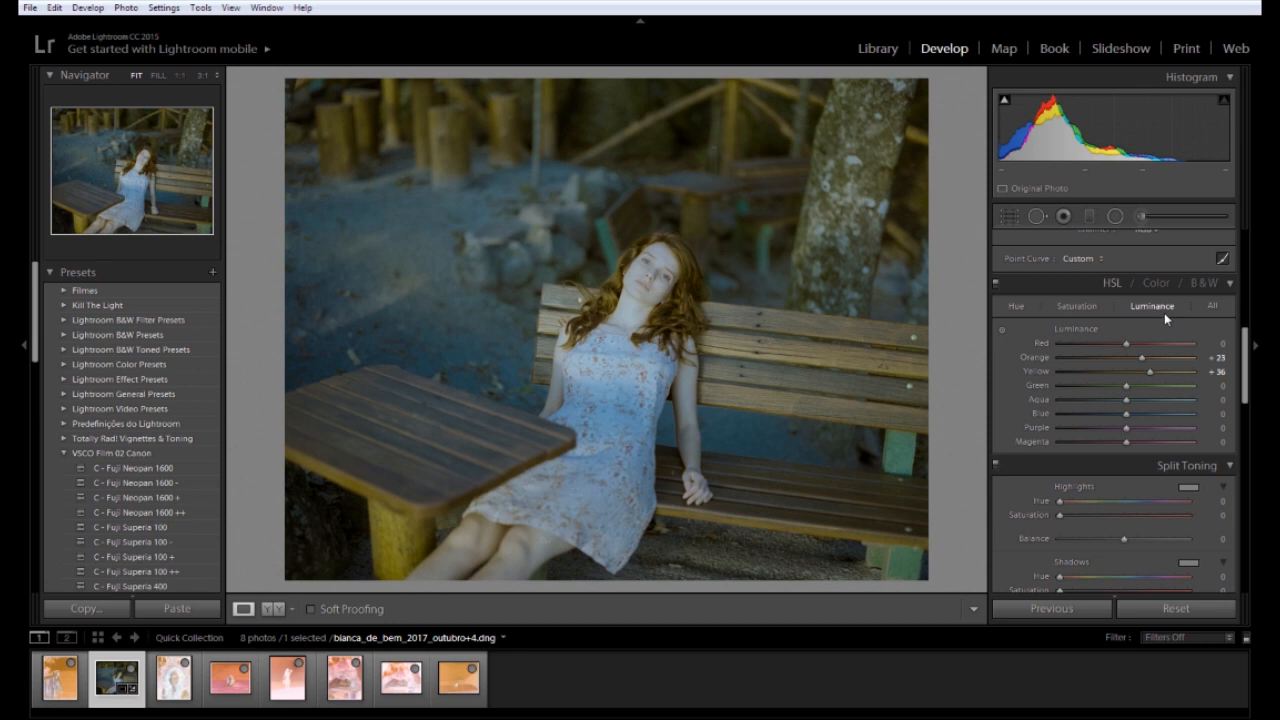
left_click(1075, 306)
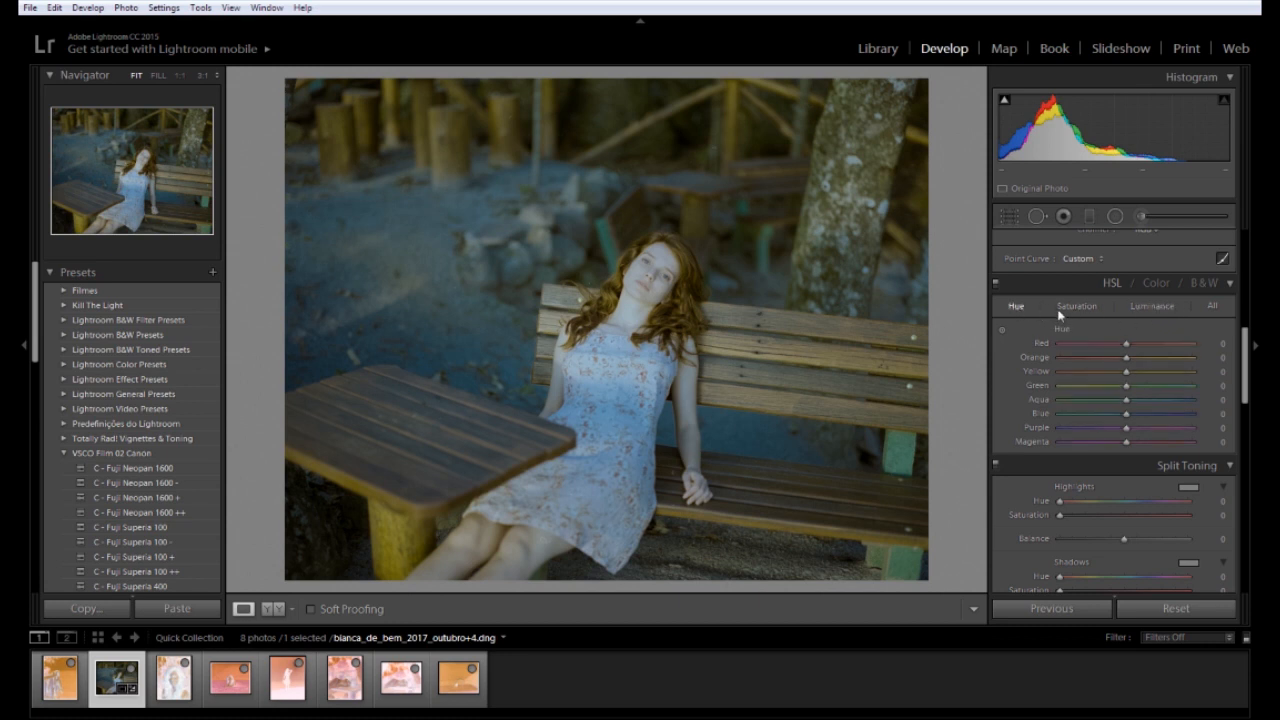
left_click(1150, 306)
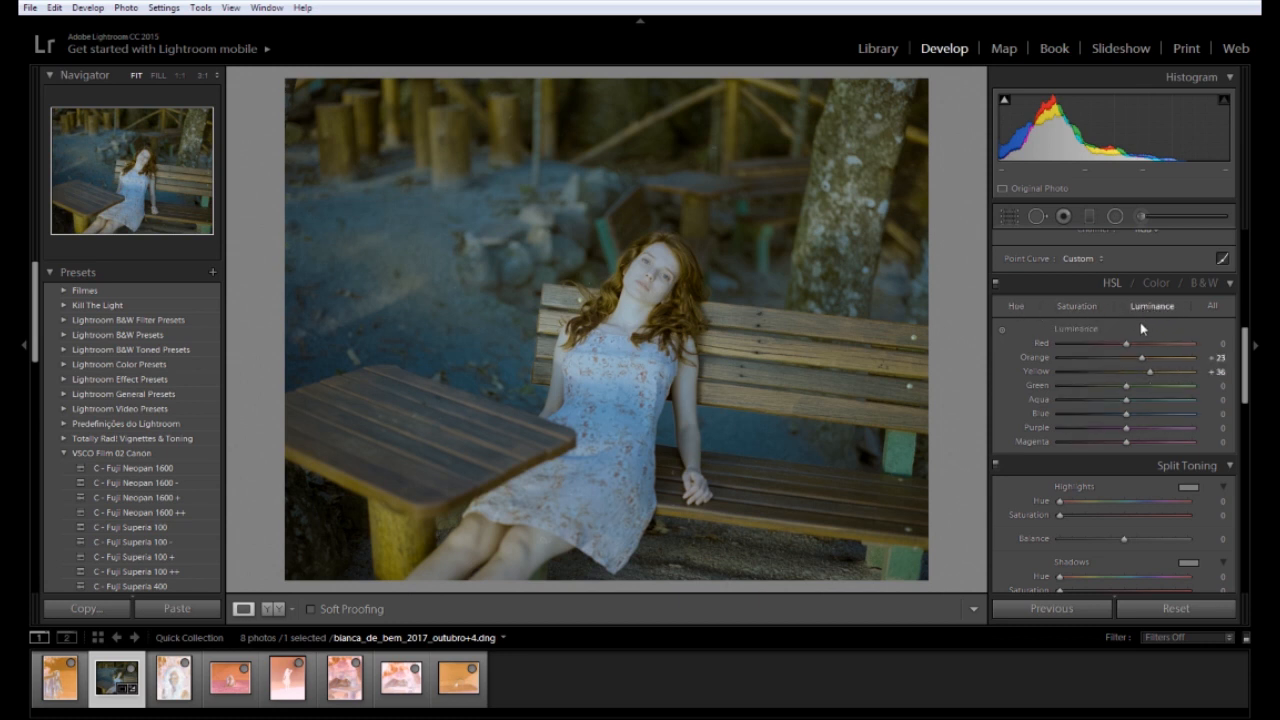
left_click(1003, 330)
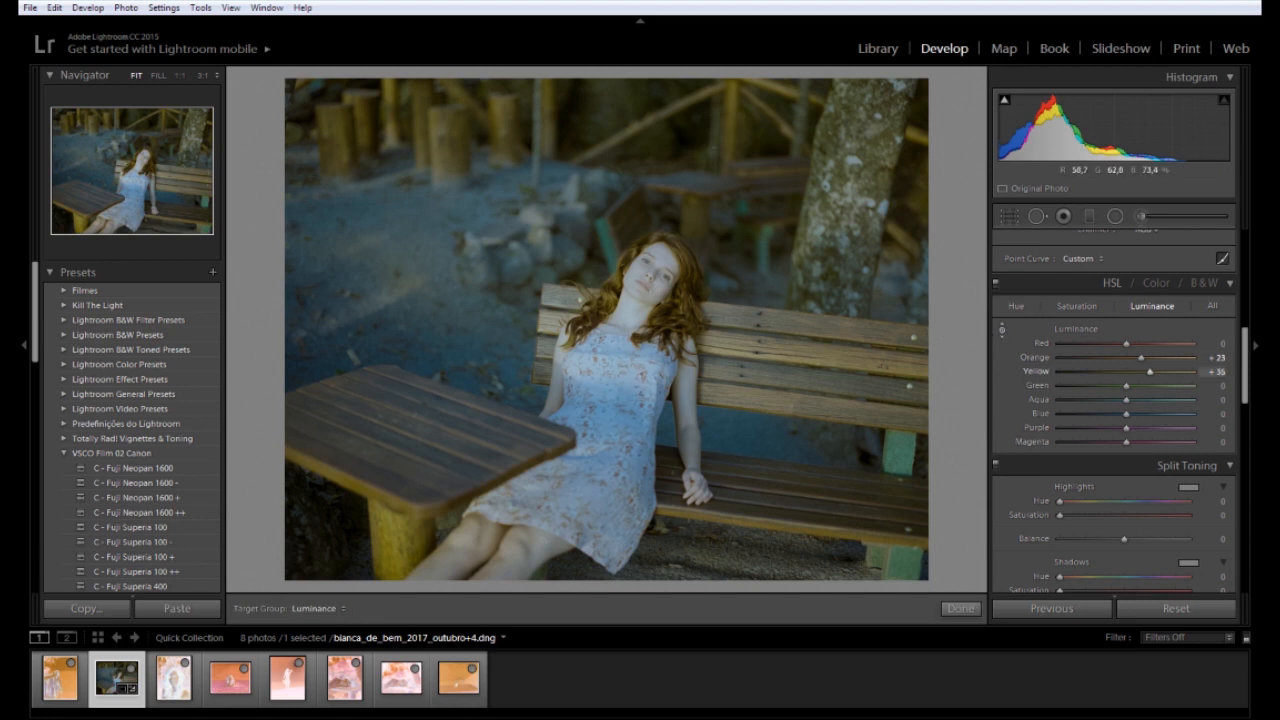
left_click_drag(652, 275, 652, 244)
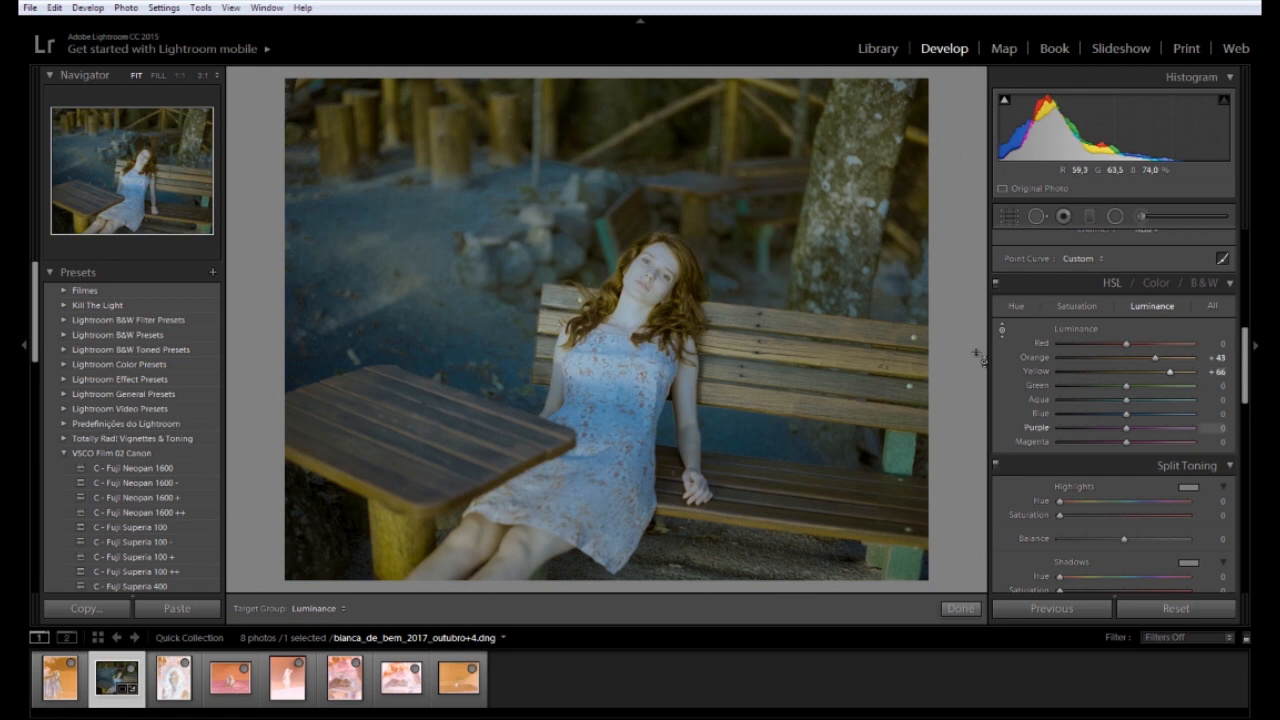
scroll(1060, 355, "up", 1)
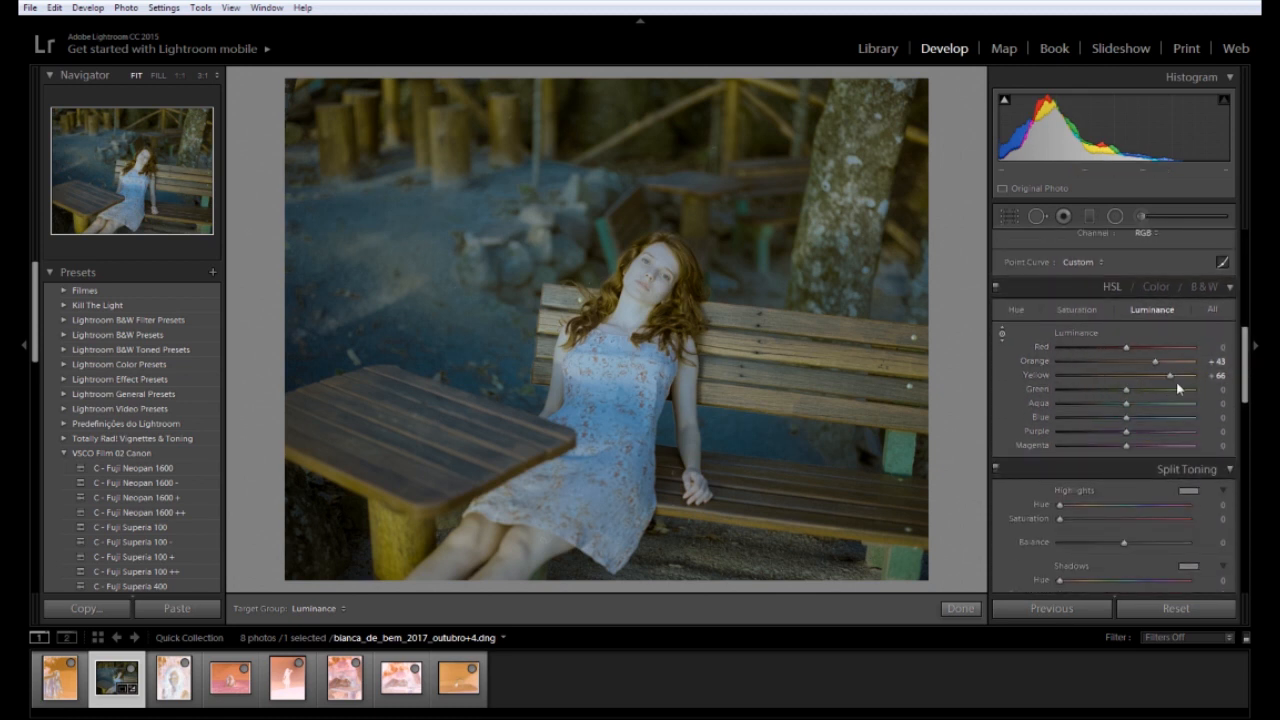
Set the bench photo to Temp 4241, Tint -7 and Exposure -0.46
left_click_drag(1245, 385, 1248, 260)
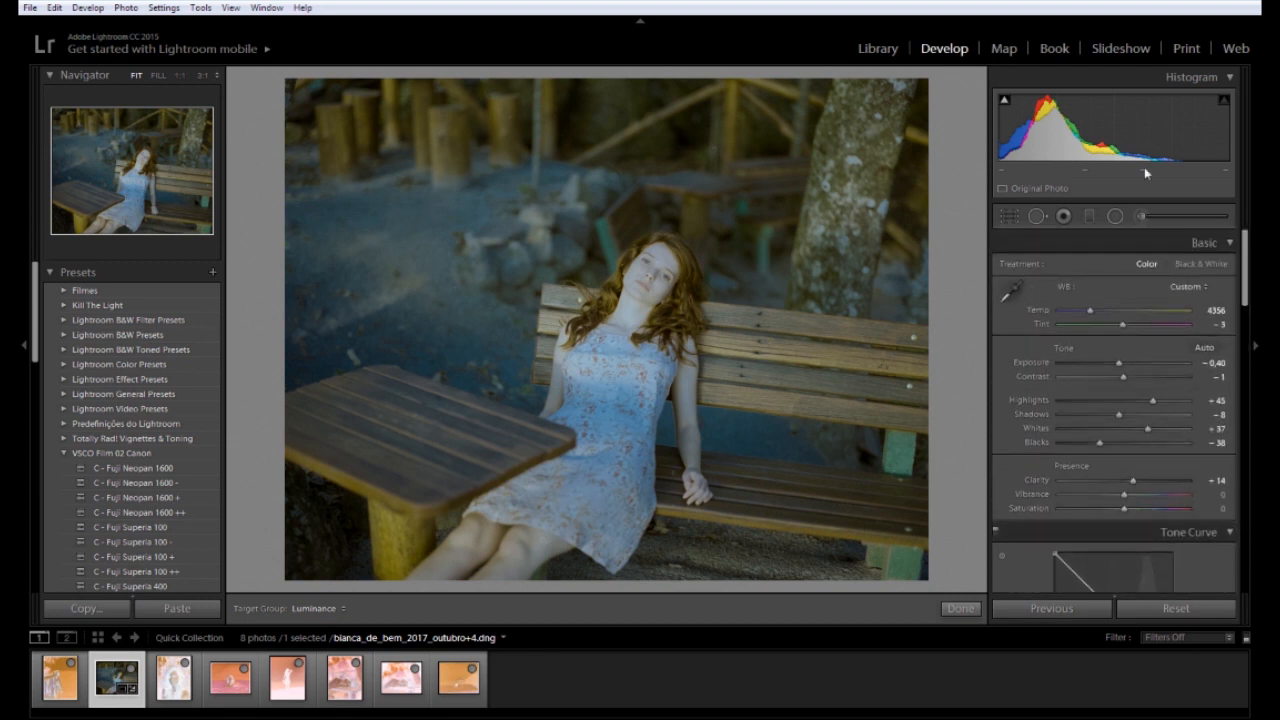
left_click_drag(1091, 311, 1090, 314)
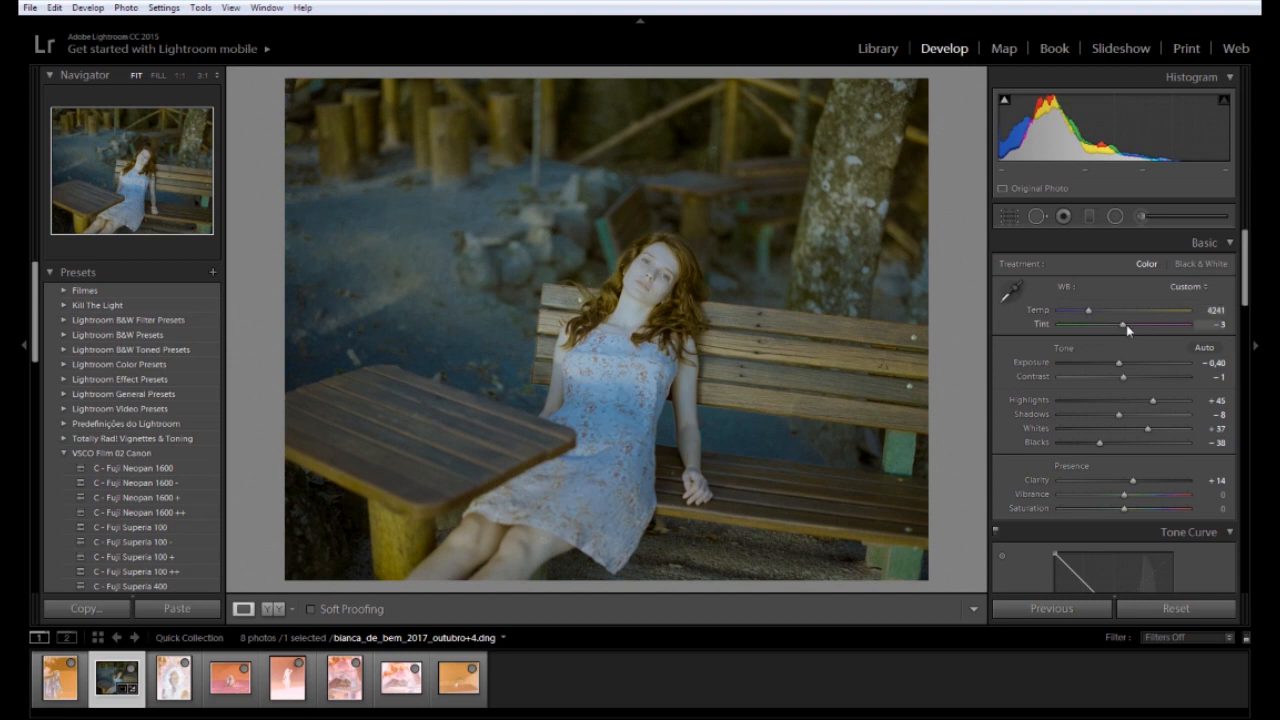
left_click_drag(1126, 324, 1124, 325)
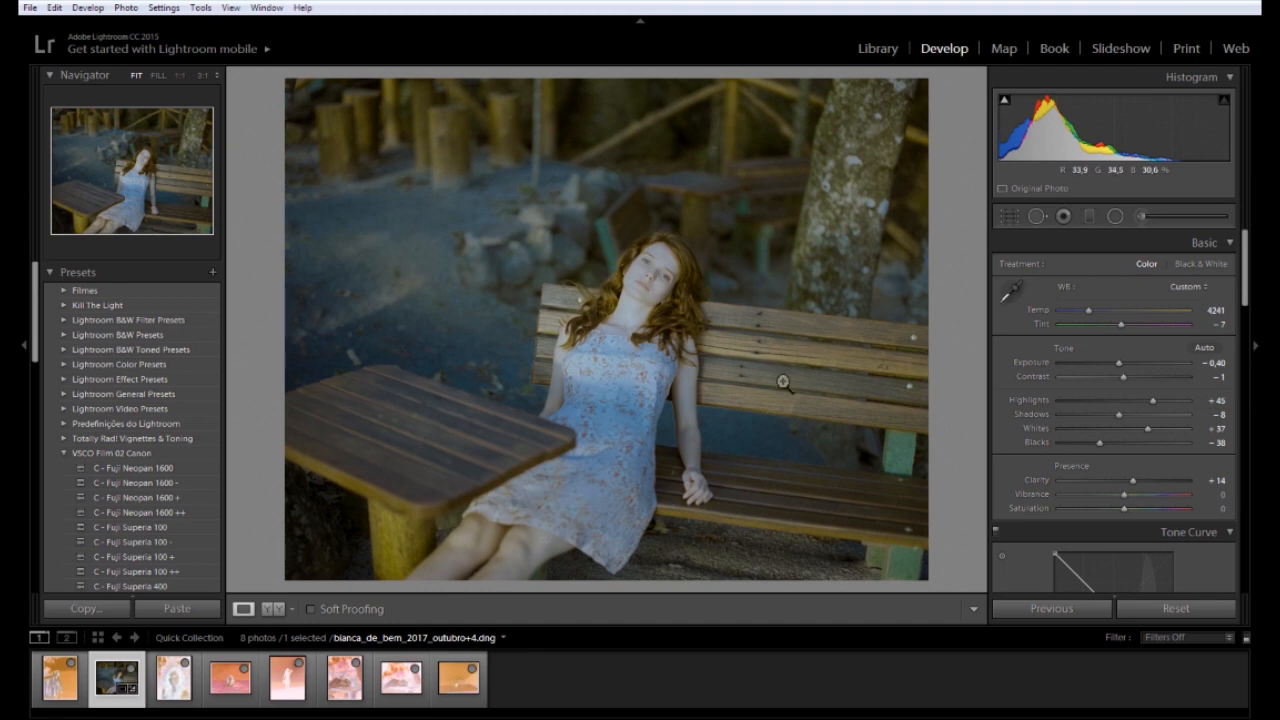
left_click_drag(1123, 369, 1120, 370)
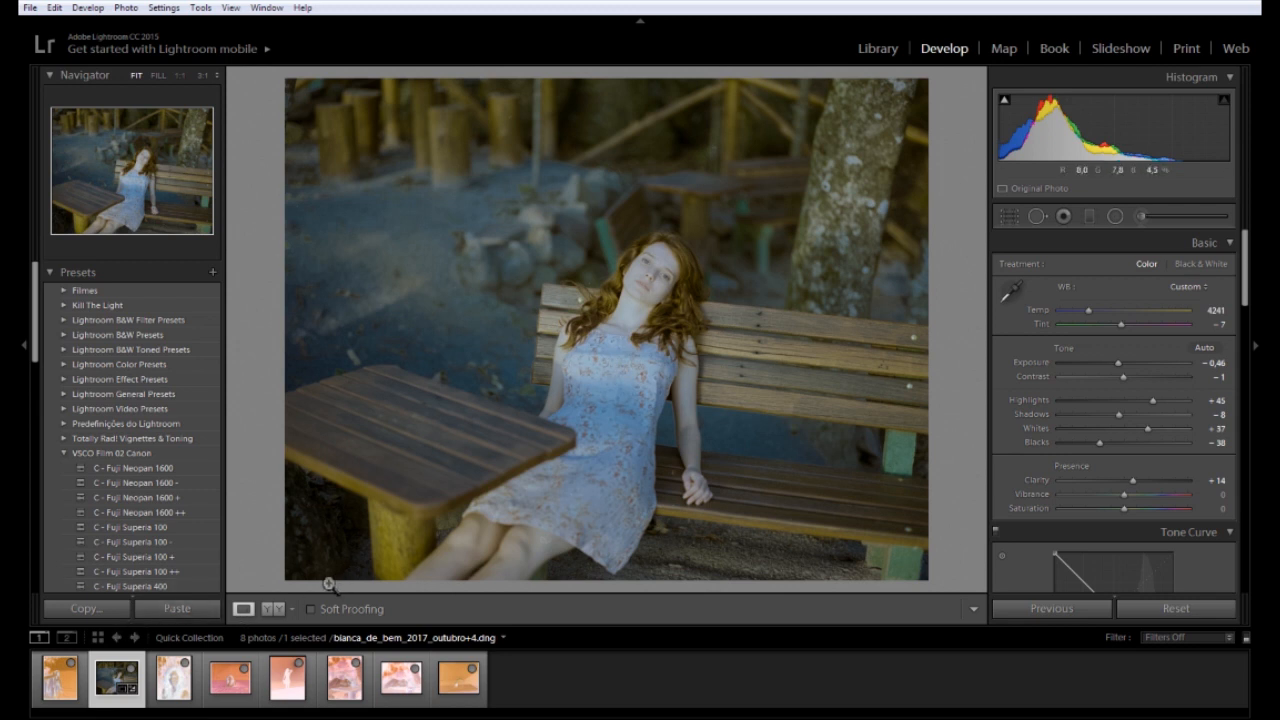
Copy the bench photo's develop settings with Copy… and confirm the dialog
left_click(123, 601)
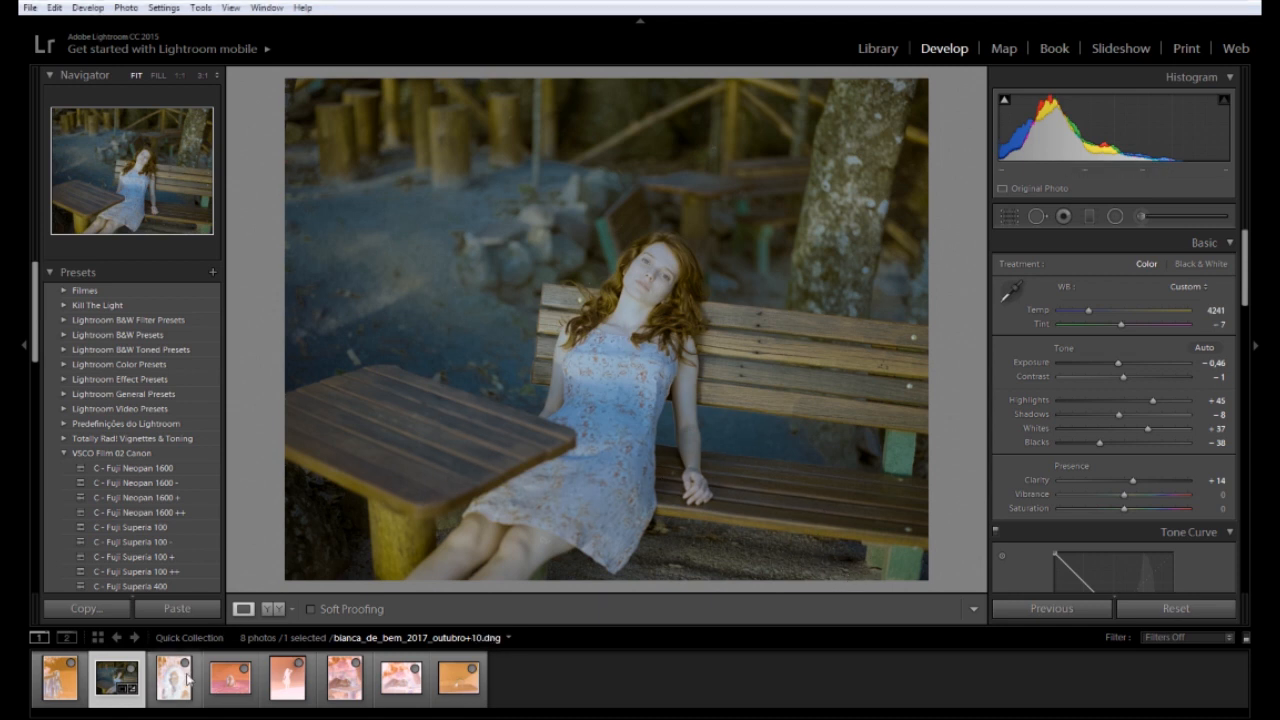
Paste the bench photo's settings onto the woman-at-the-table frame
left_click(356, 700)
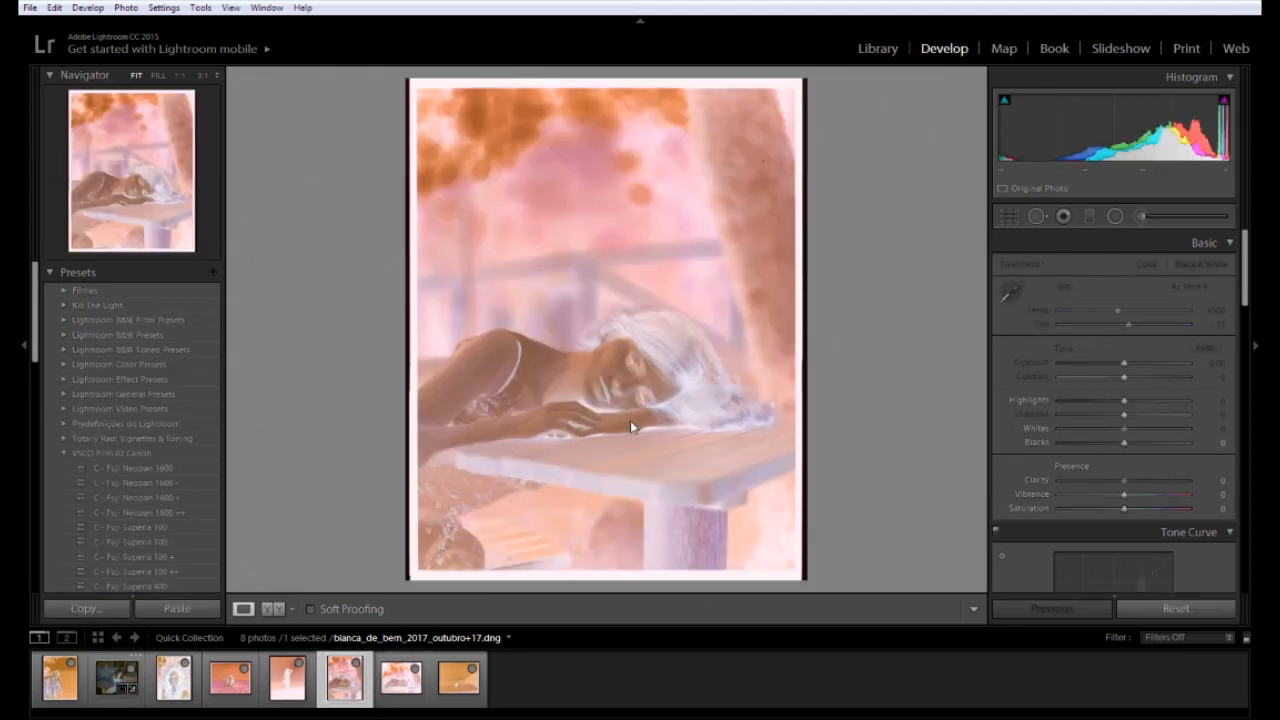
left_click(184, 612)
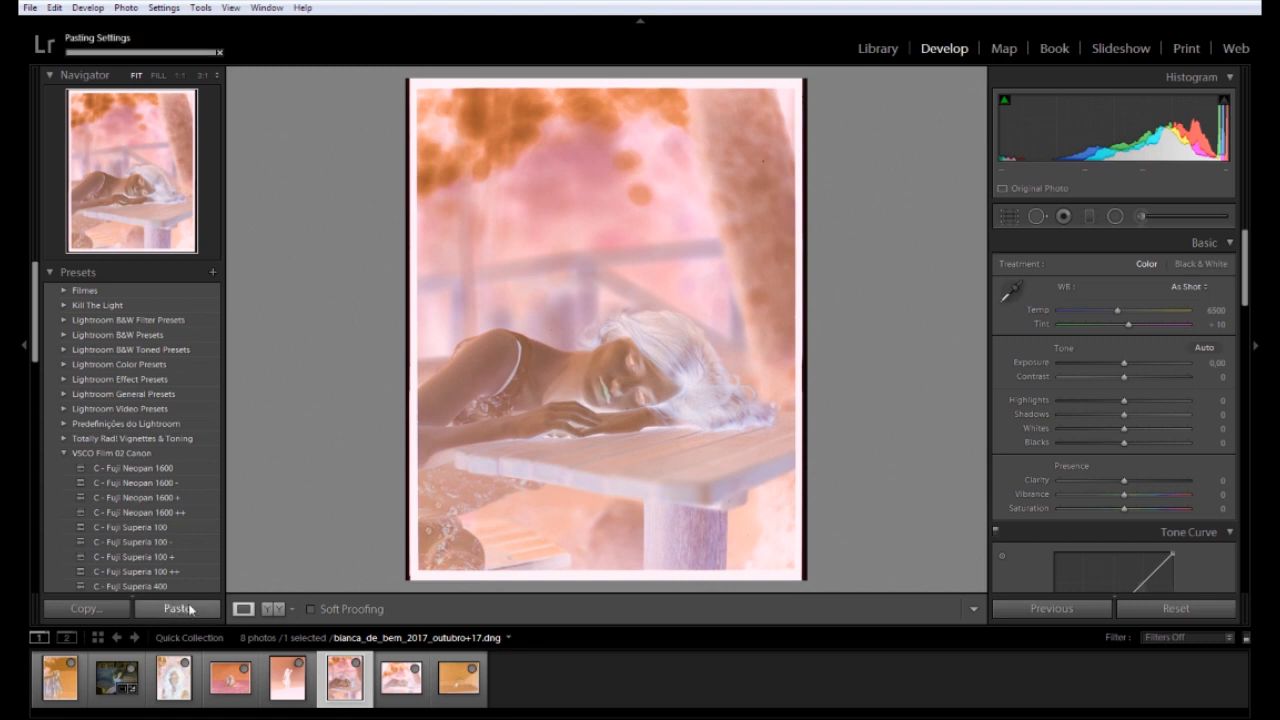
left_click(65, 454)
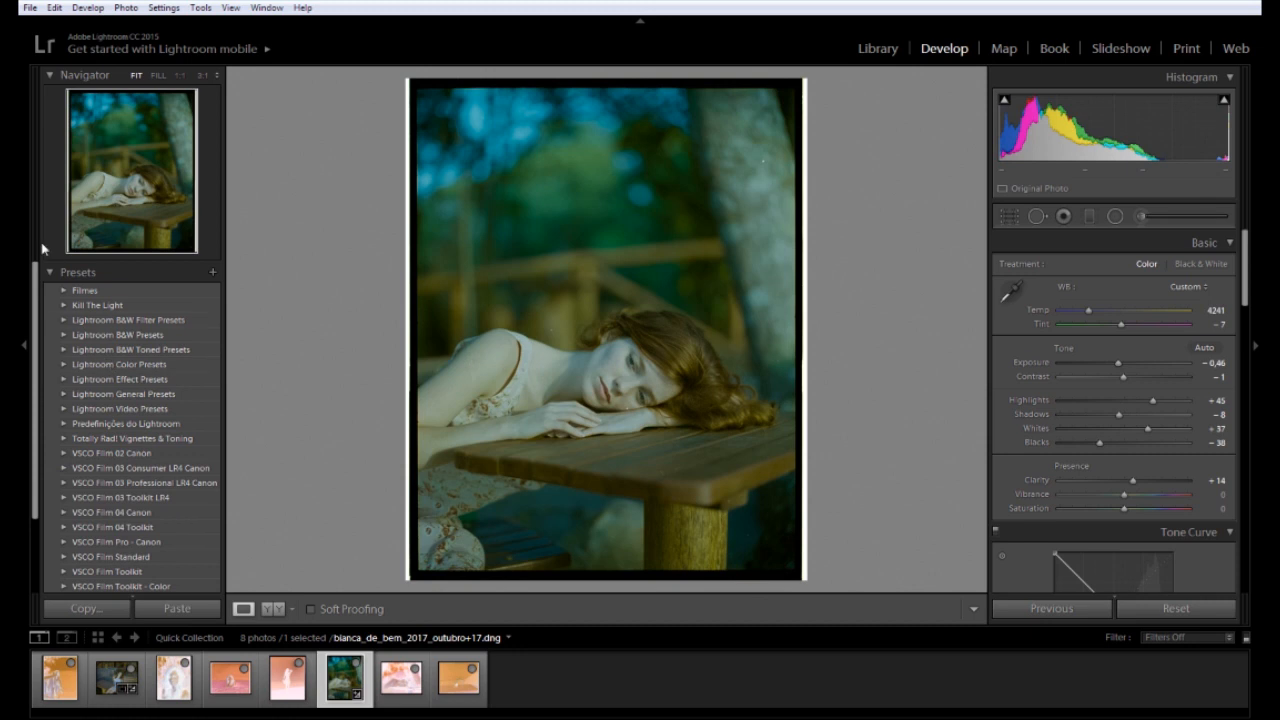
Hide the left panel and flip between the table and bench photos to compare
left_click(22, 344)
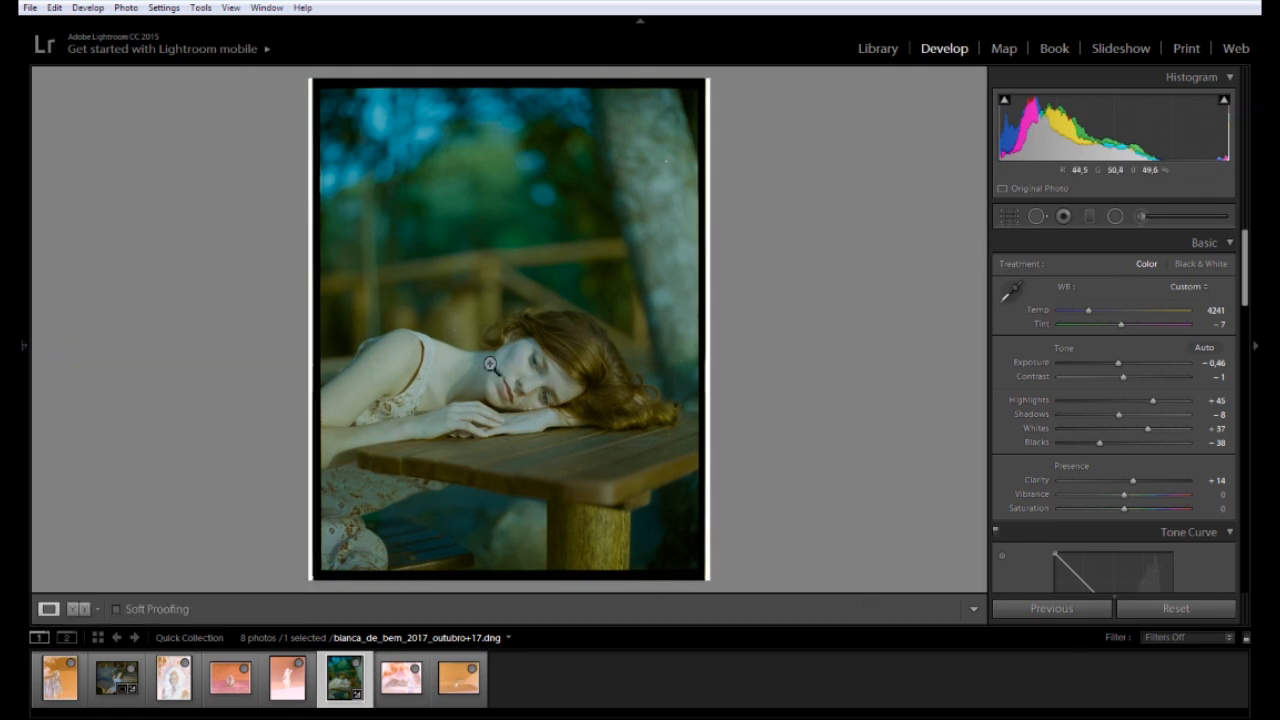
left_click(112, 676)
left_click(333, 690)
left_click(117, 677)
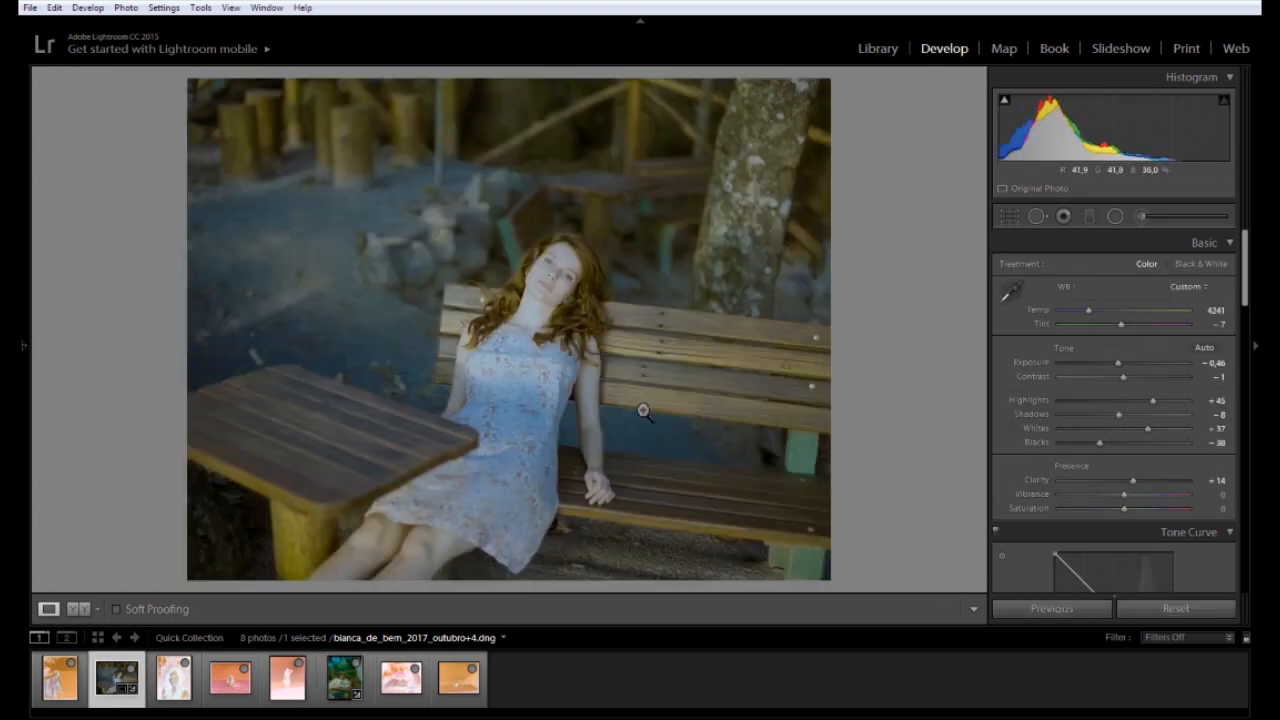
On the table photo, darken Exposure toward -1.09, cool Temp, and raise Contrast to +20
left_click(344, 677)
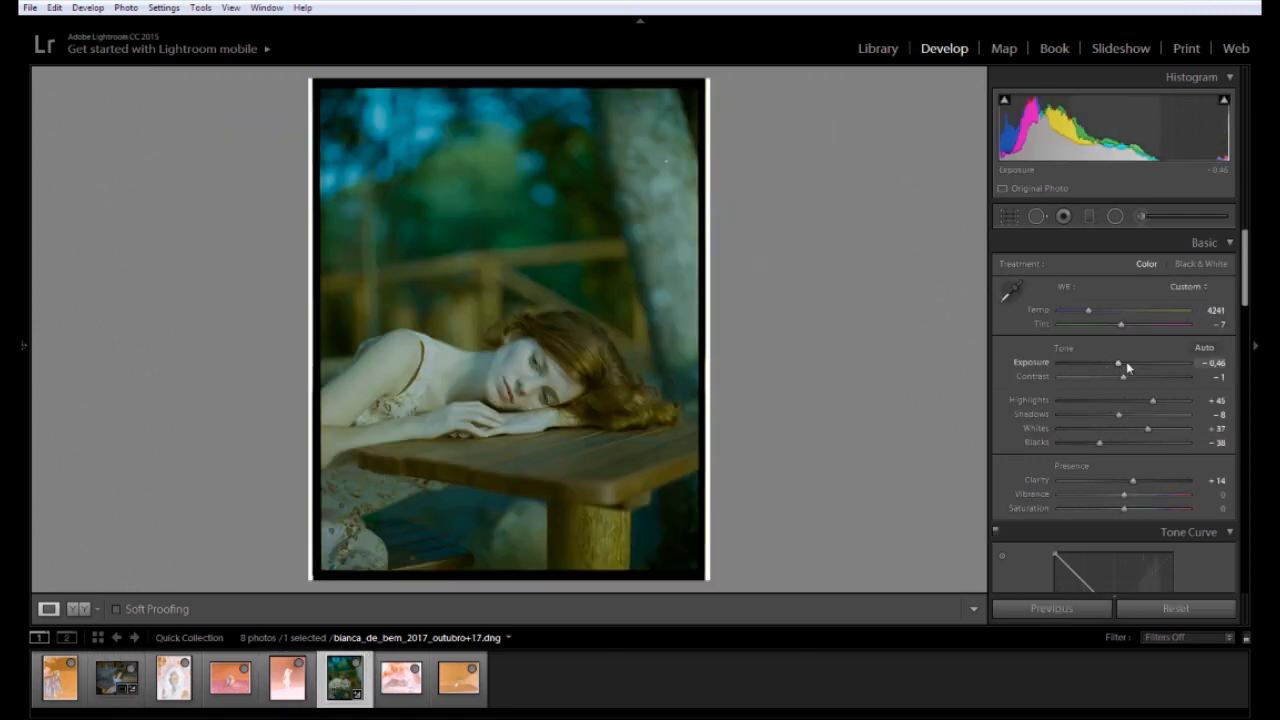
left_click_drag(1119, 368, 1116, 365)
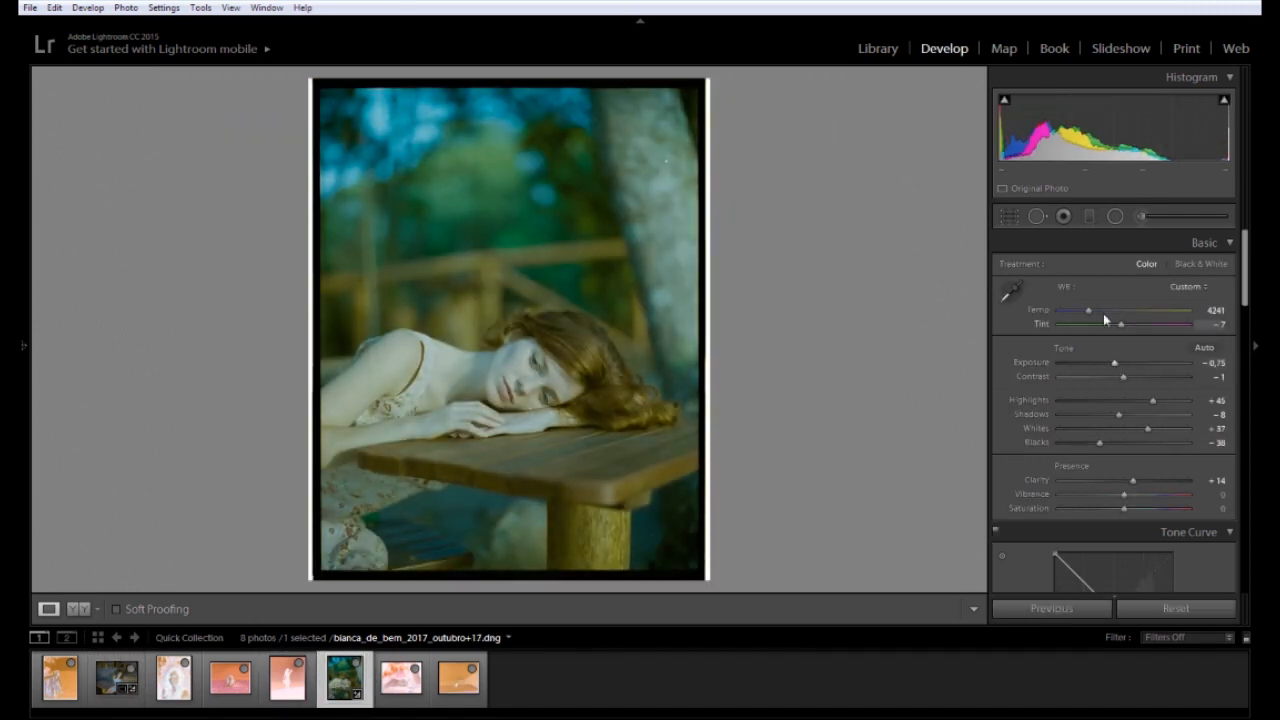
mouse_move(1090, 315)
left_mouse_down()
mouse_move(1113, 335)
mouse_move(1085, 315)
left_mouse_up()
left_click_drag(1114, 363, 1111, 365)
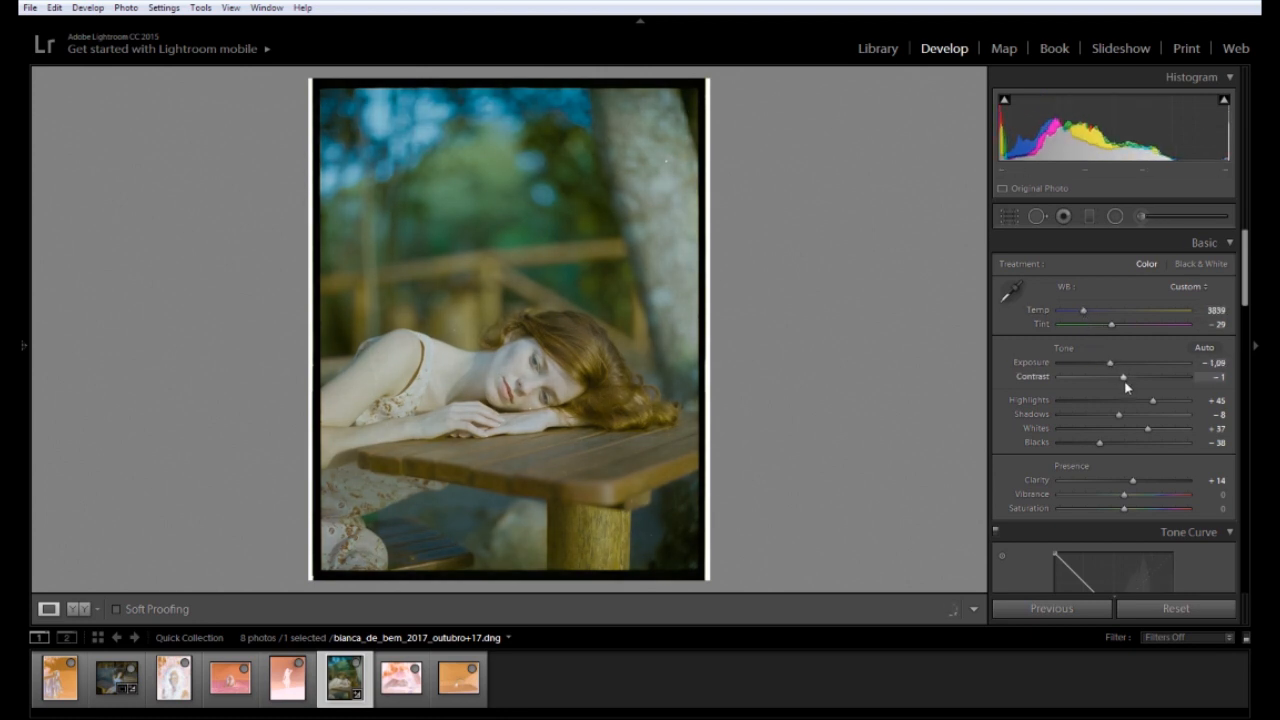
left_click_drag(1118, 381, 1135, 380)
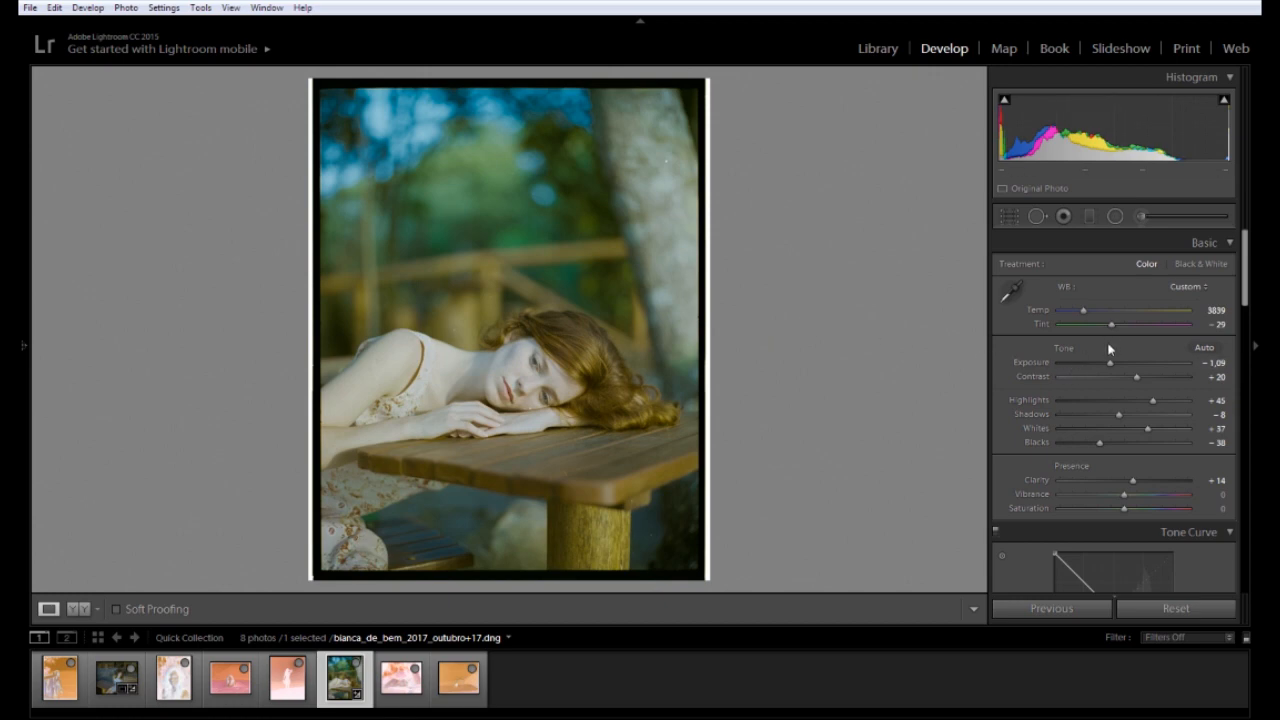
After checking against the bench photo, set Temp to 3954 and Tint to -38
left_click(514, 382)
left_click(524, 375)
left_click(116, 678)
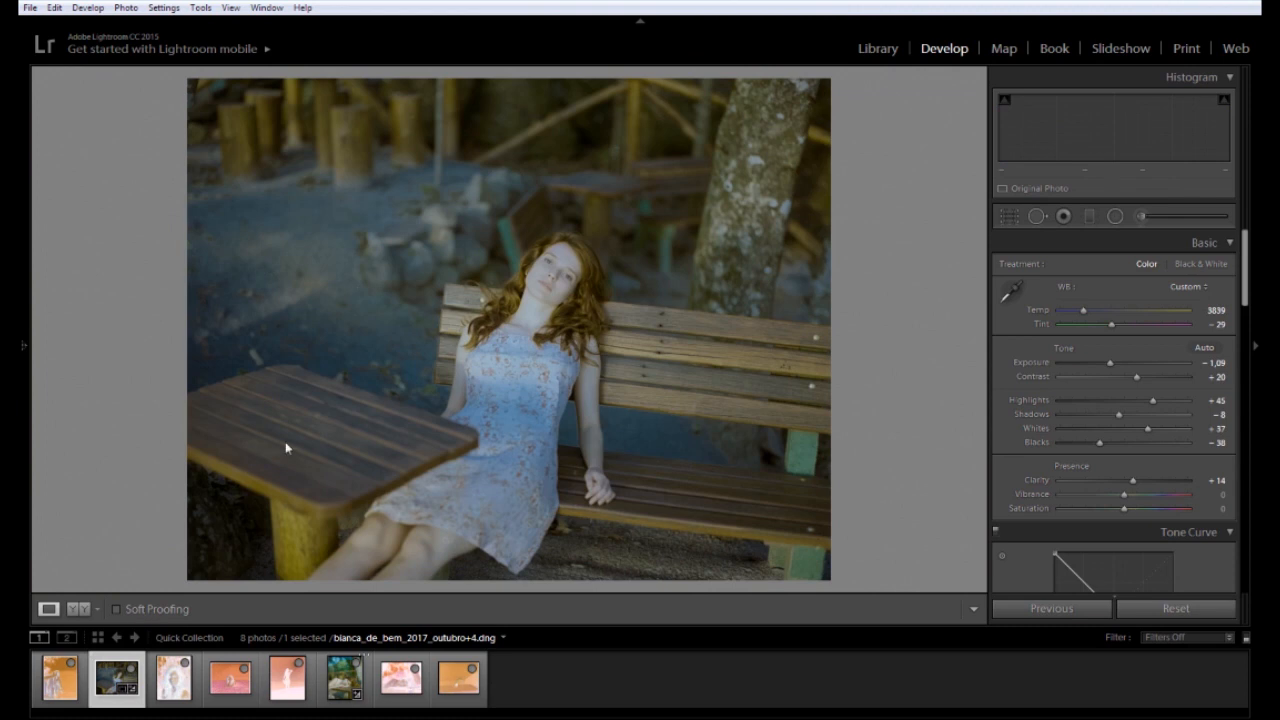
left_click(342, 663)
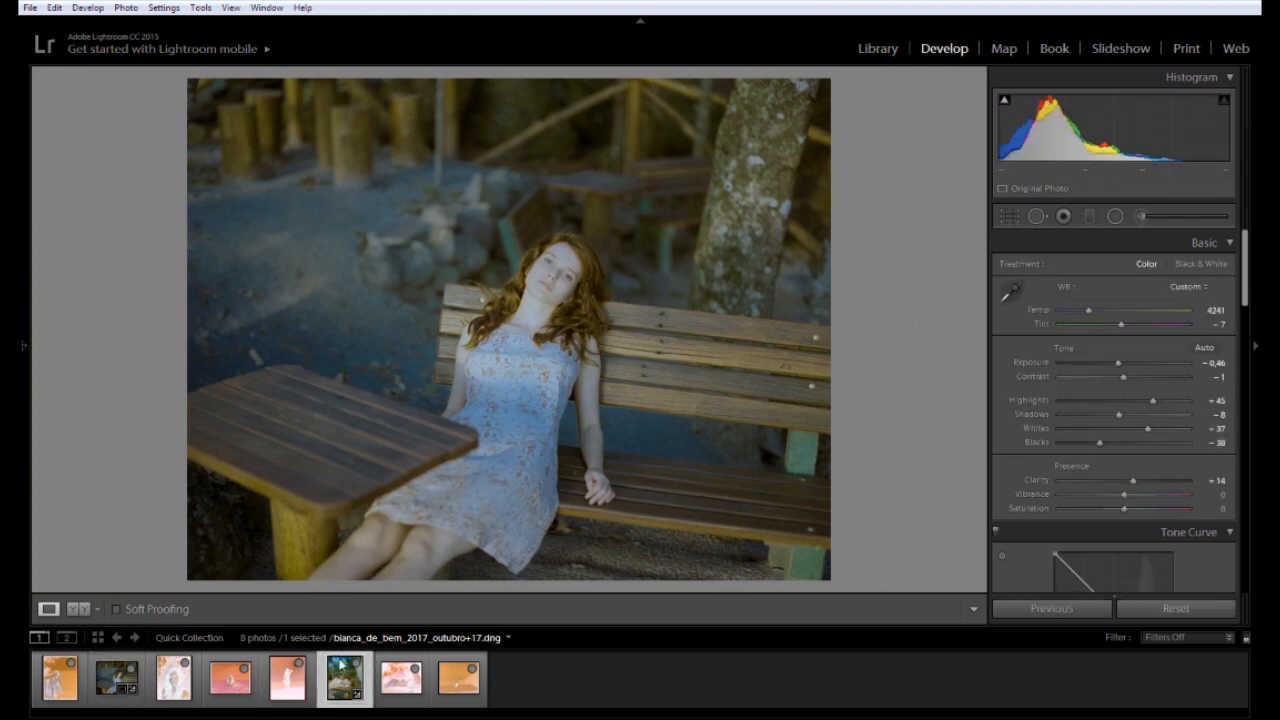
left_click_drag(1092, 318, 1090, 320)
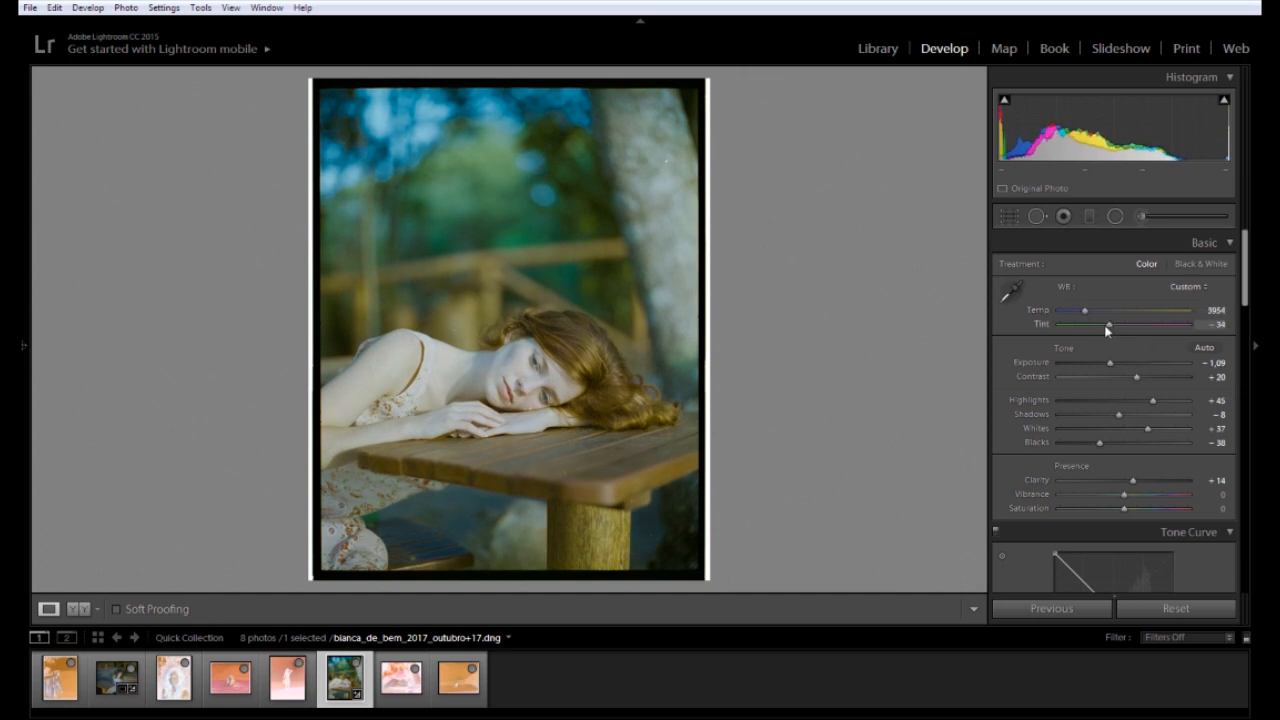
left_click_drag(1108, 330, 1079, 331)
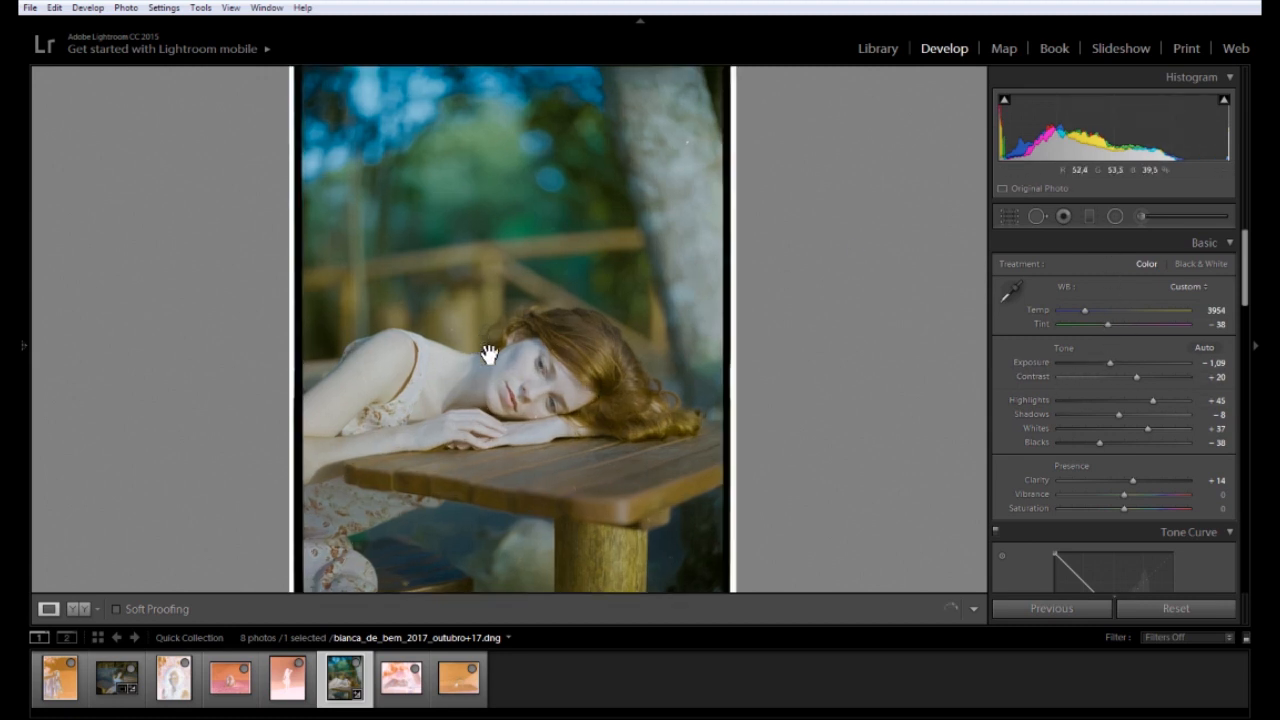
left_click(486, 343)
left_click(760, 400)
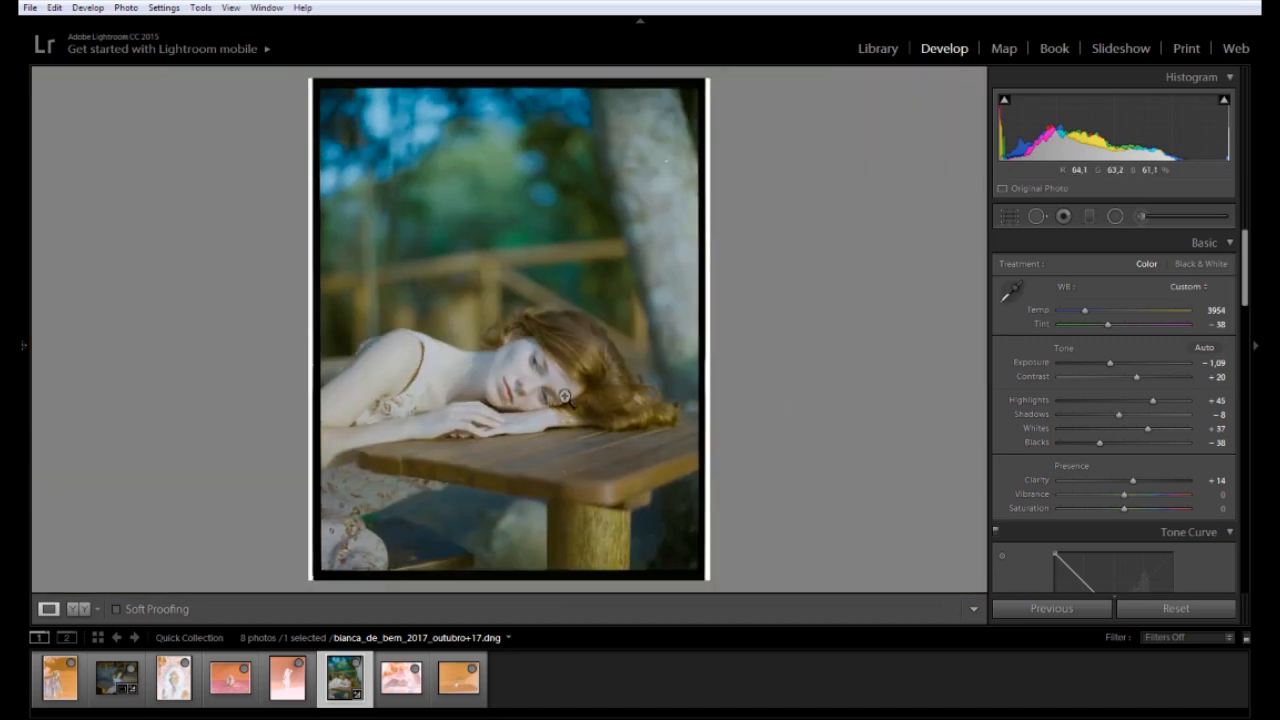
left_click(568, 399)
left_click_drag(488, 303, 510, 289)
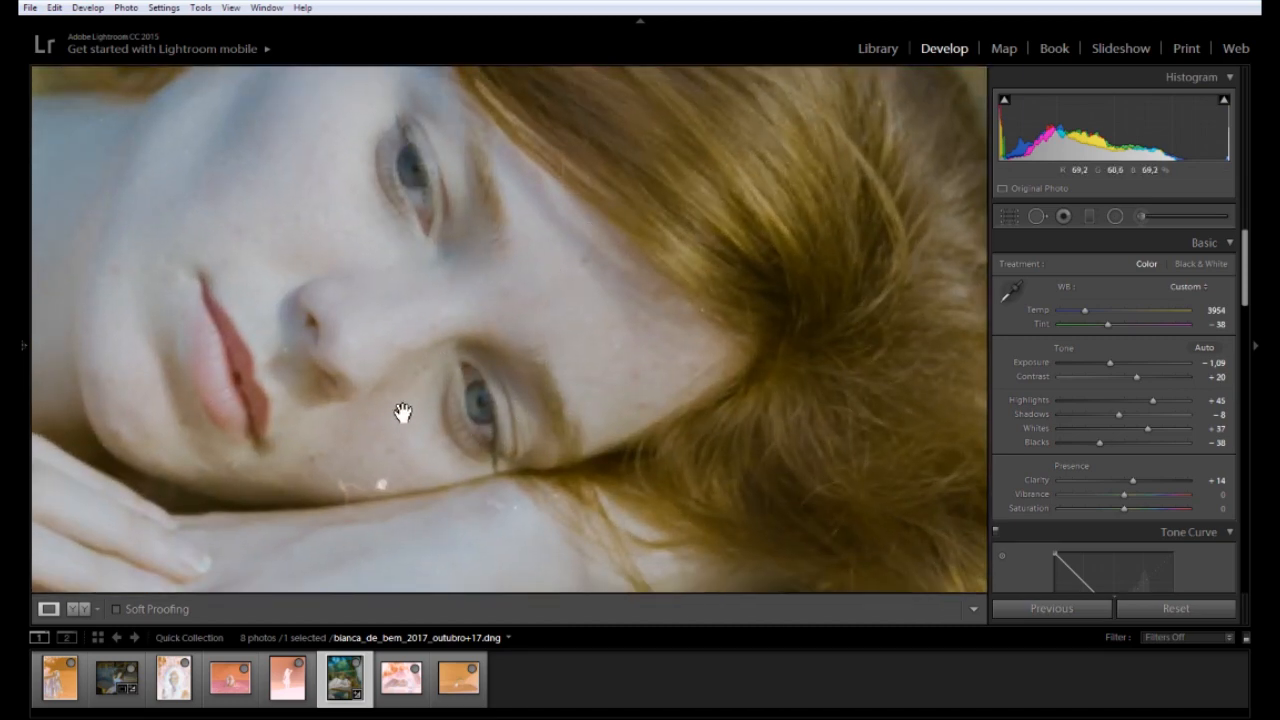
left_click_drag(400, 414, 334, 460)
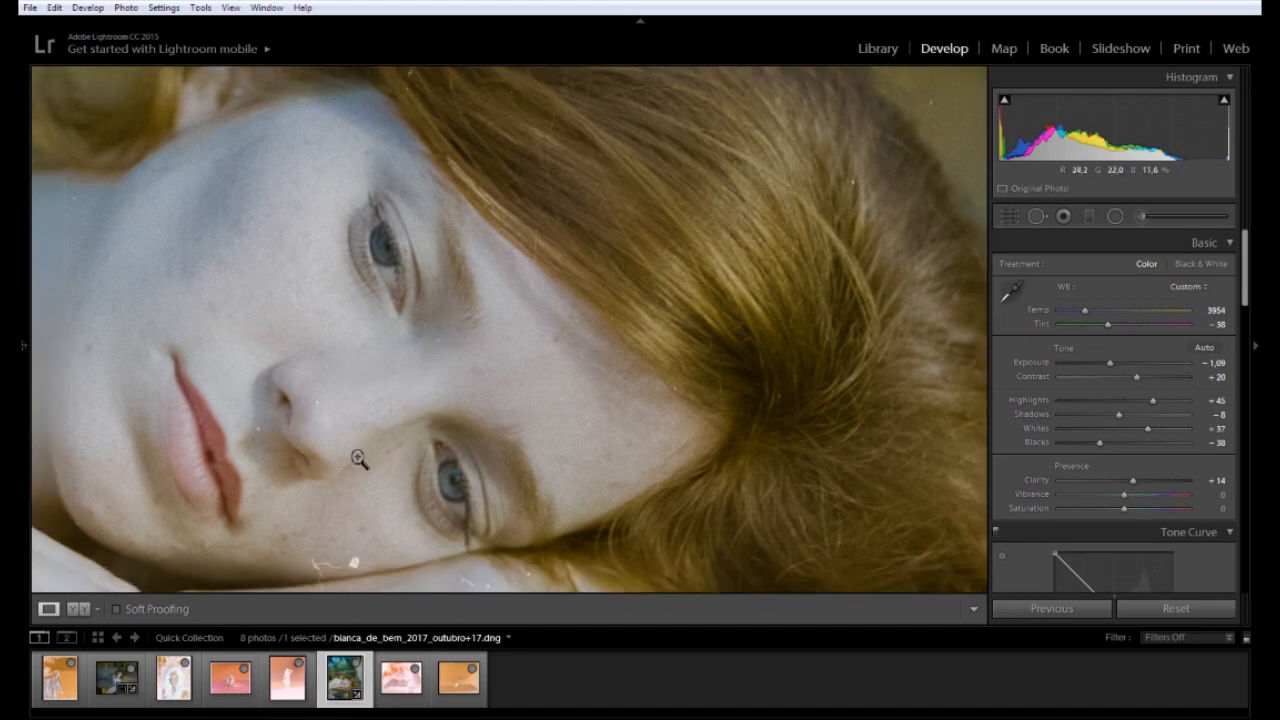
left_click(358, 462)
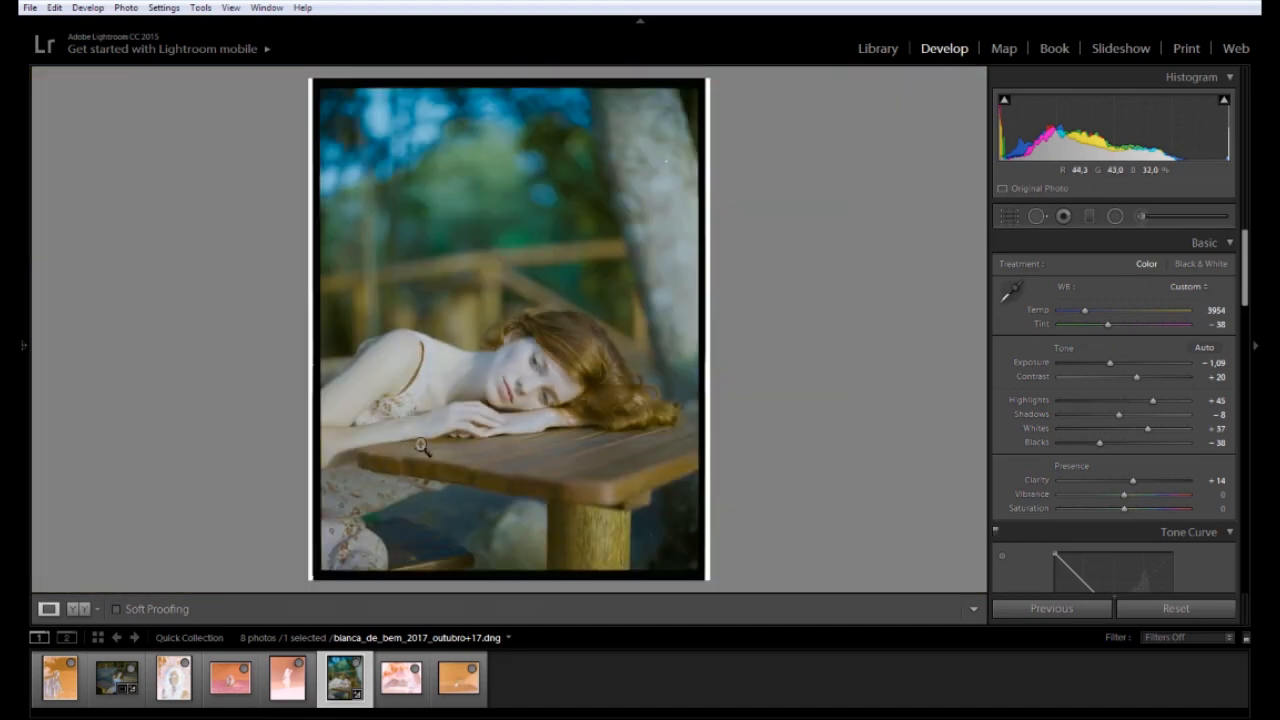
left_click(474, 429)
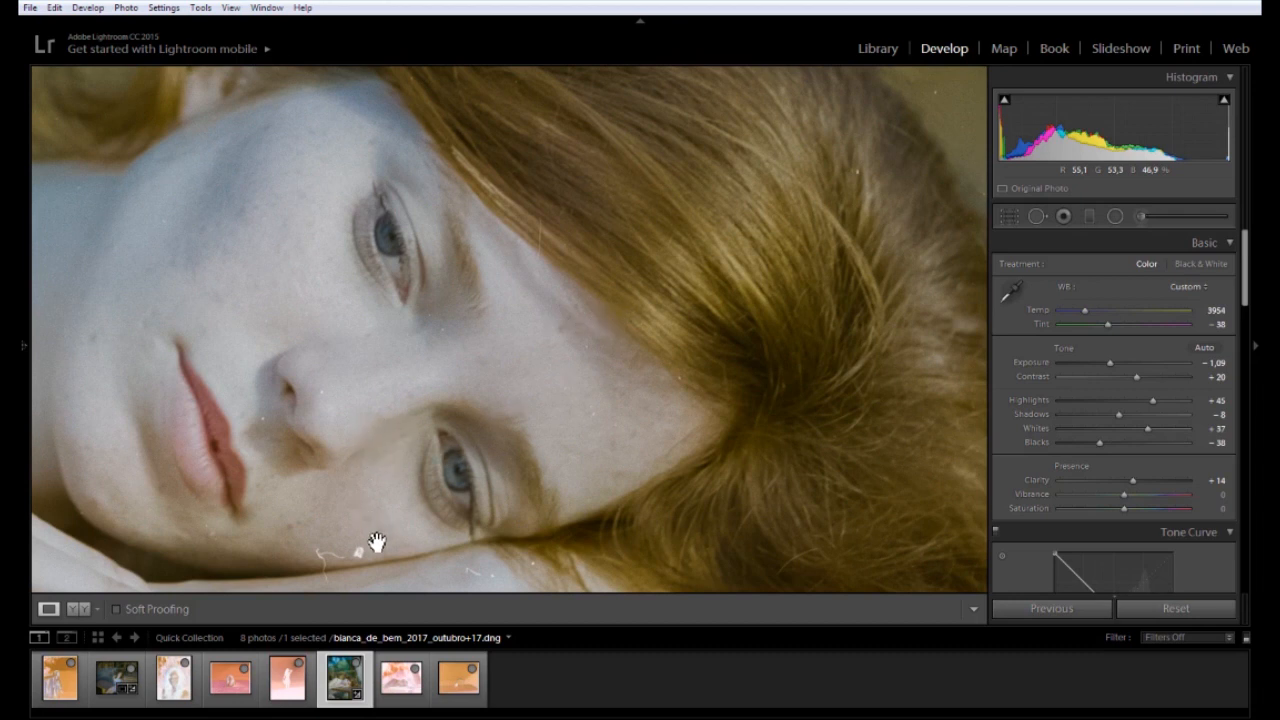
left_click_drag(453, 428, 340, 540)
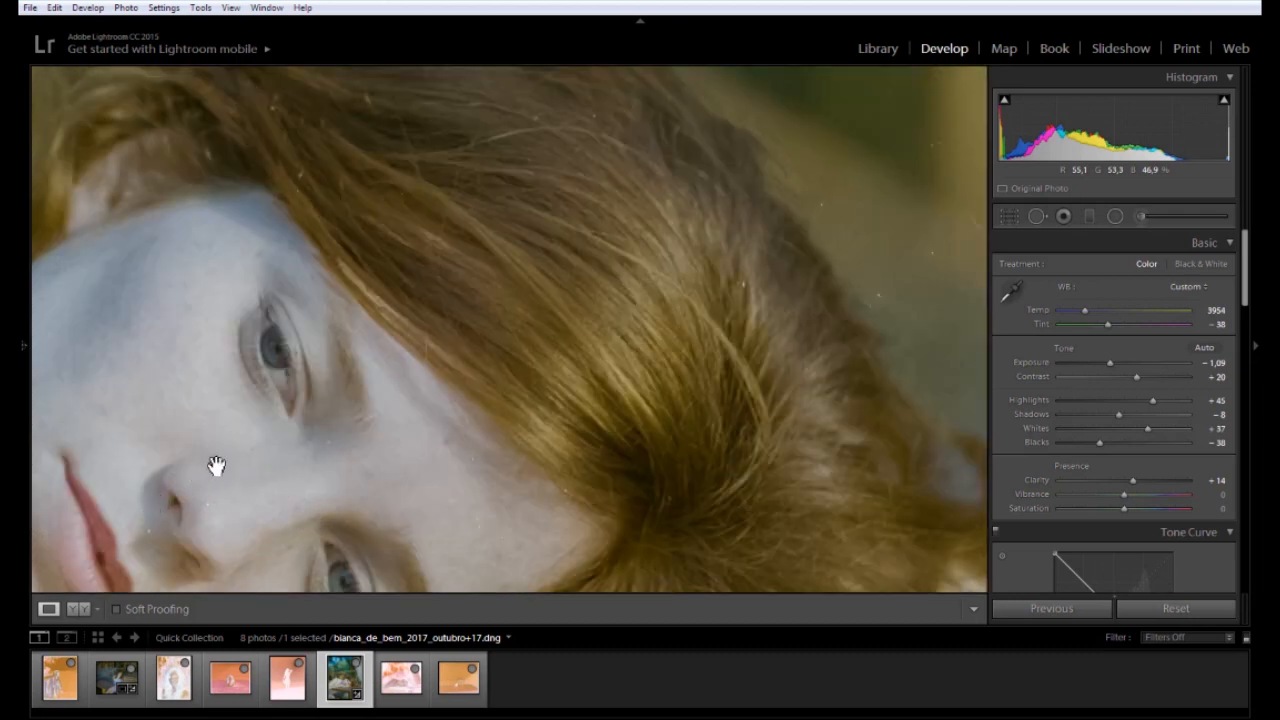
left_click(369, 445)
left_click(389, 449)
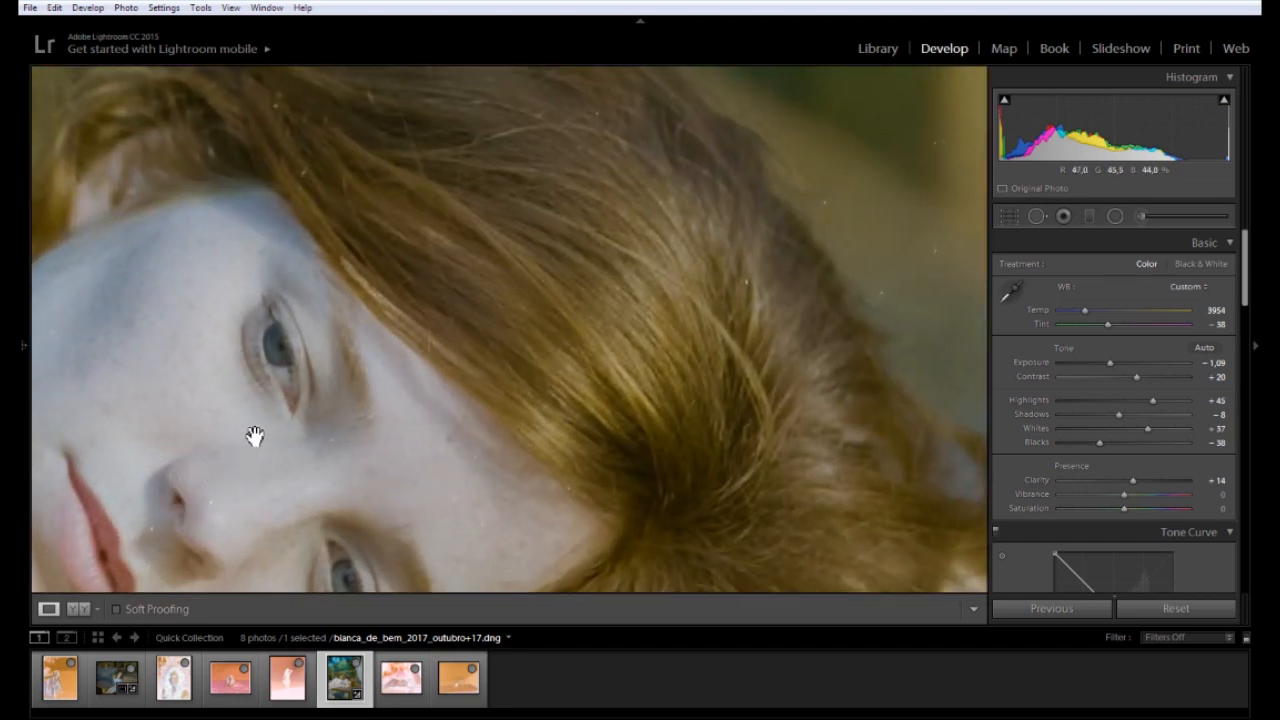
left_click(223, 471)
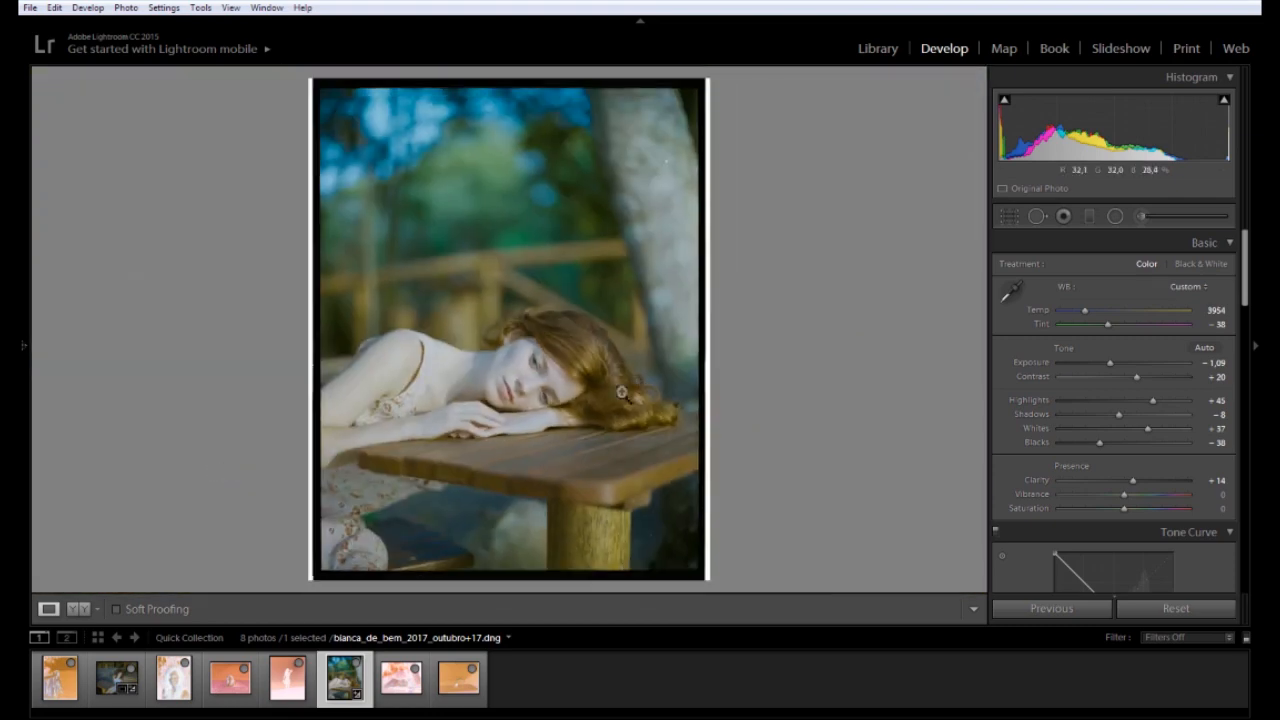
left_click(530, 397)
left_click_drag(449, 349, 450, 239)
left_click_drag(454, 159, 506, 298)
left_click_drag(125, 295, 547, 330)
left_click_drag(390, 100, 568, 606)
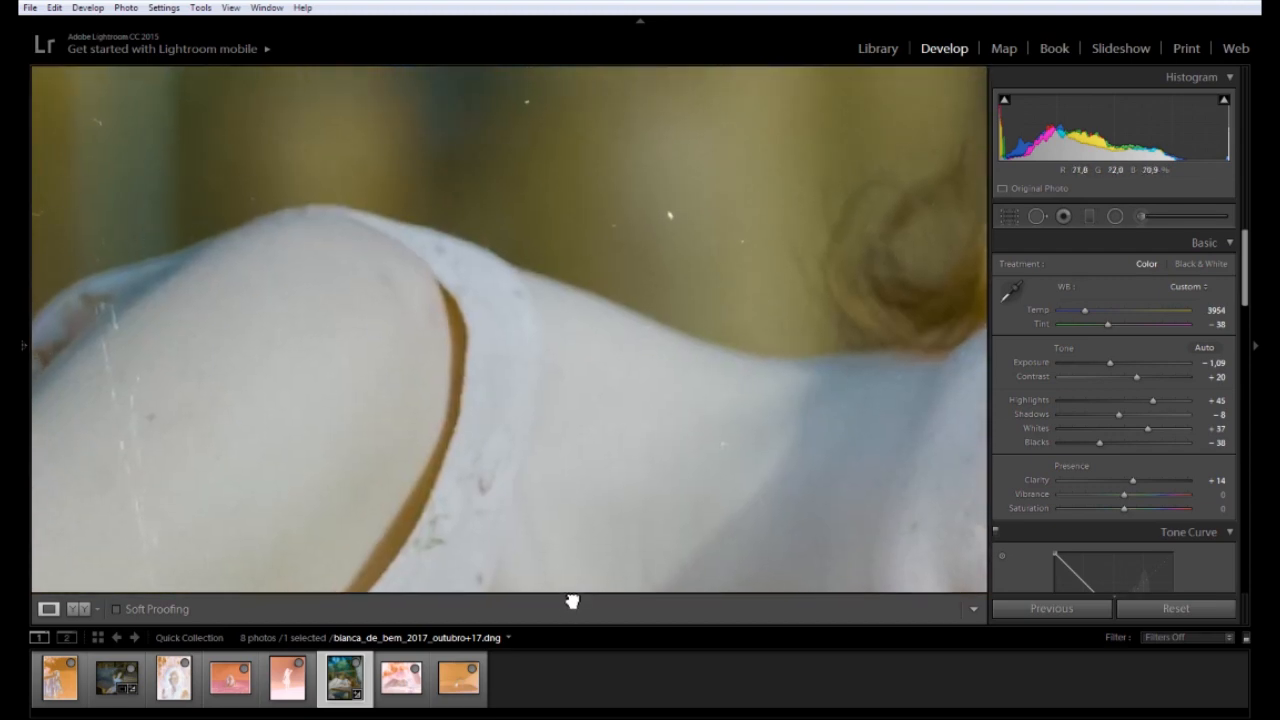
left_click_drag(494, 285, 563, 571)
left_click_drag(234, 355, 475, 110)
left_click_drag(613, 125, 290, 201)
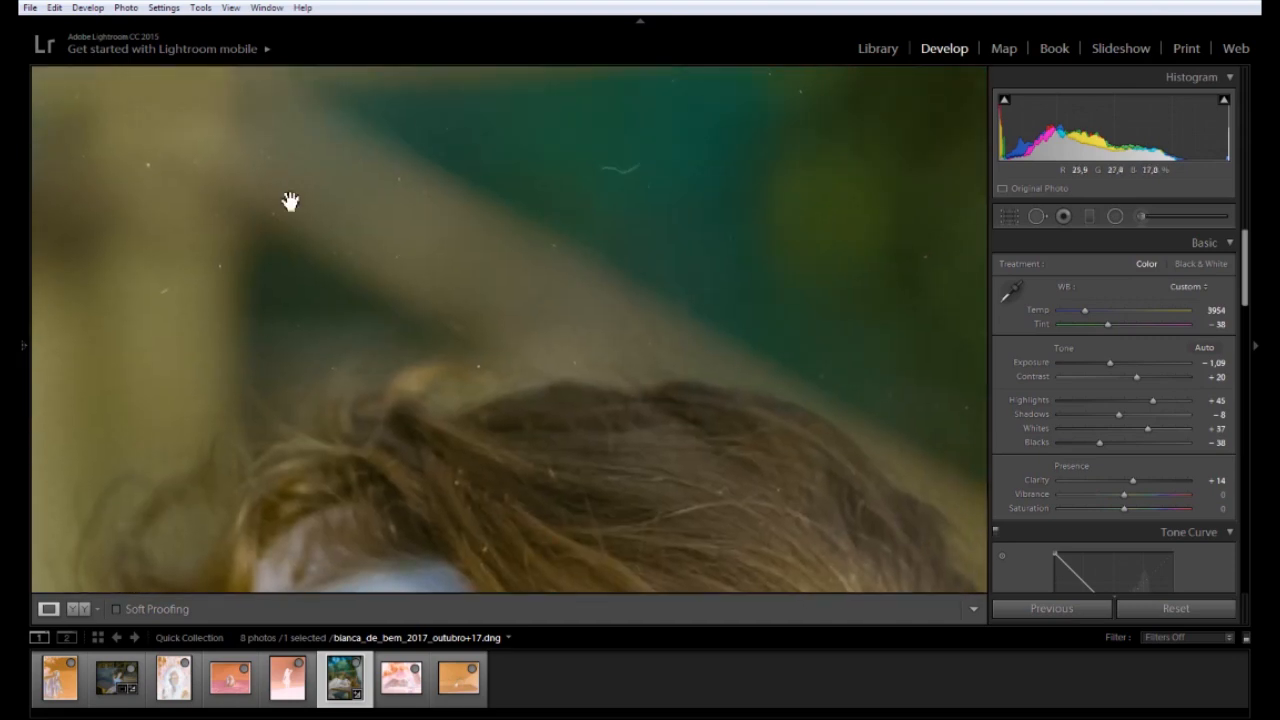
left_click_drag(846, 420, 654, 159)
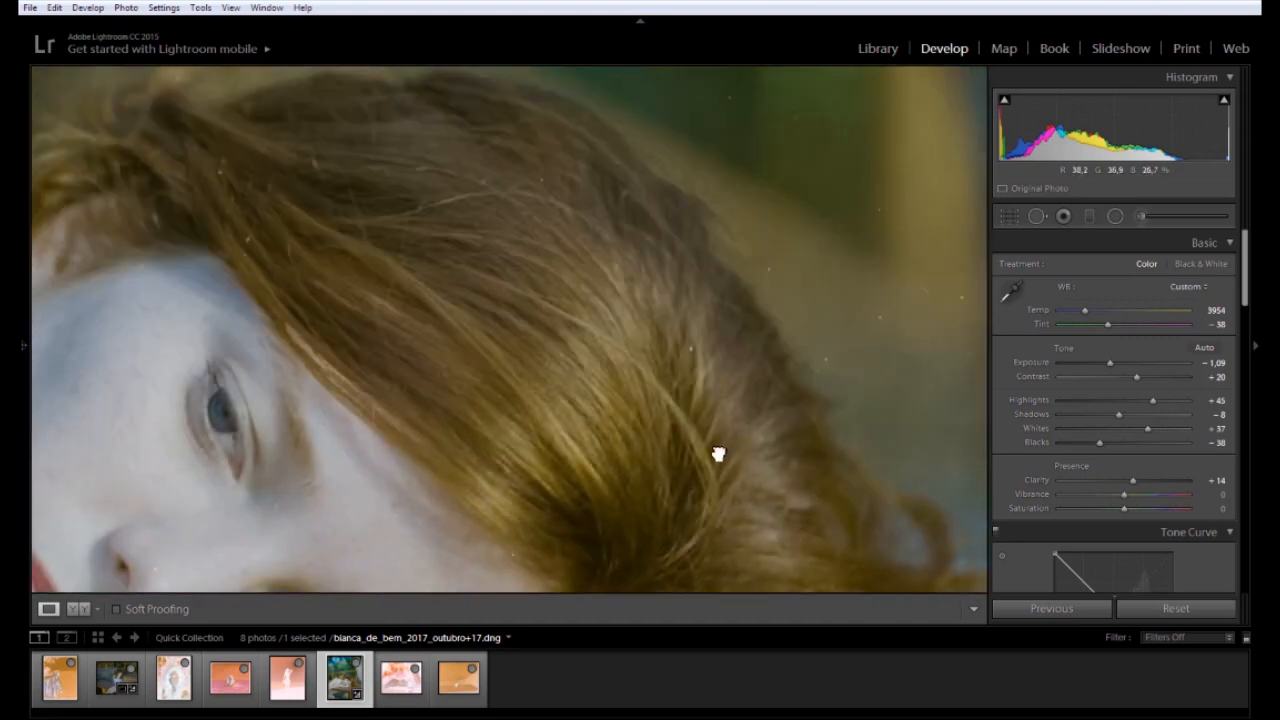
left_click_drag(718, 454, 683, 266)
left_click_drag(413, 576, 371, 384)
left_click_drag(265, 445, 901, 142)
left_click_drag(435, 276, 702, 149)
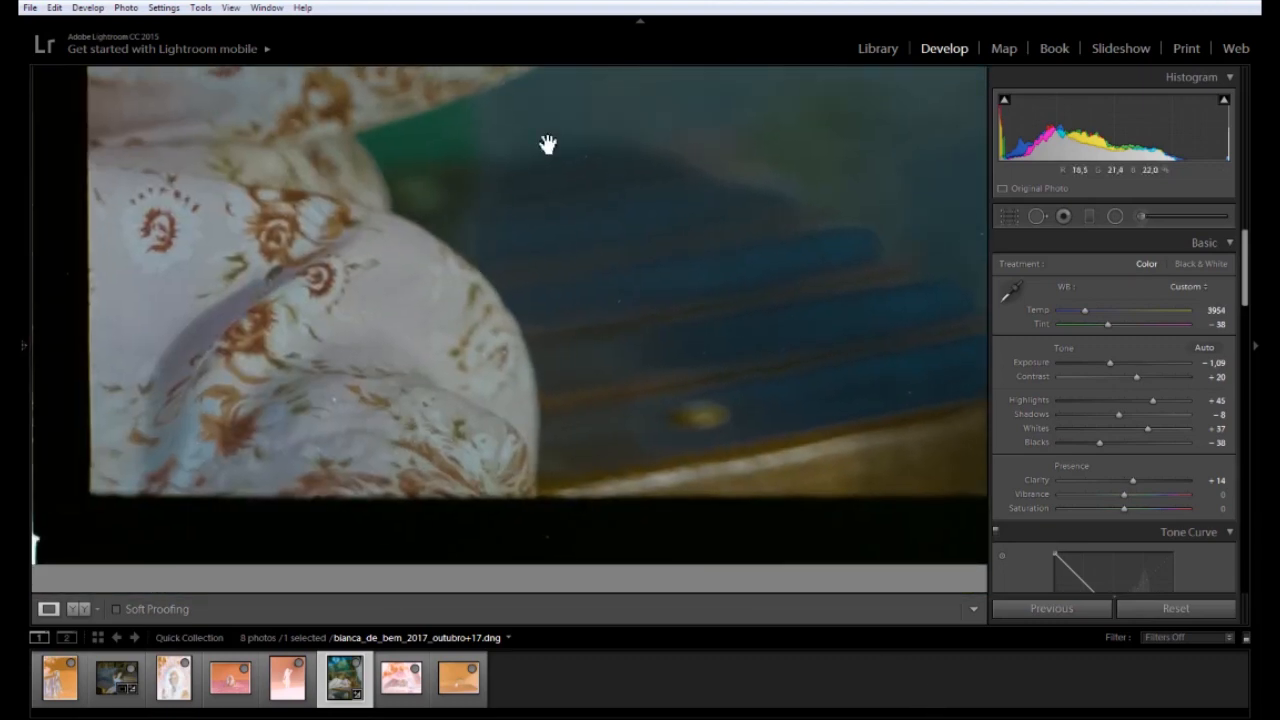
left_click_drag(548, 145, 583, 620)
left_click_drag(868, 180, 370, 430)
left_click_drag(802, 131, 471, 343)
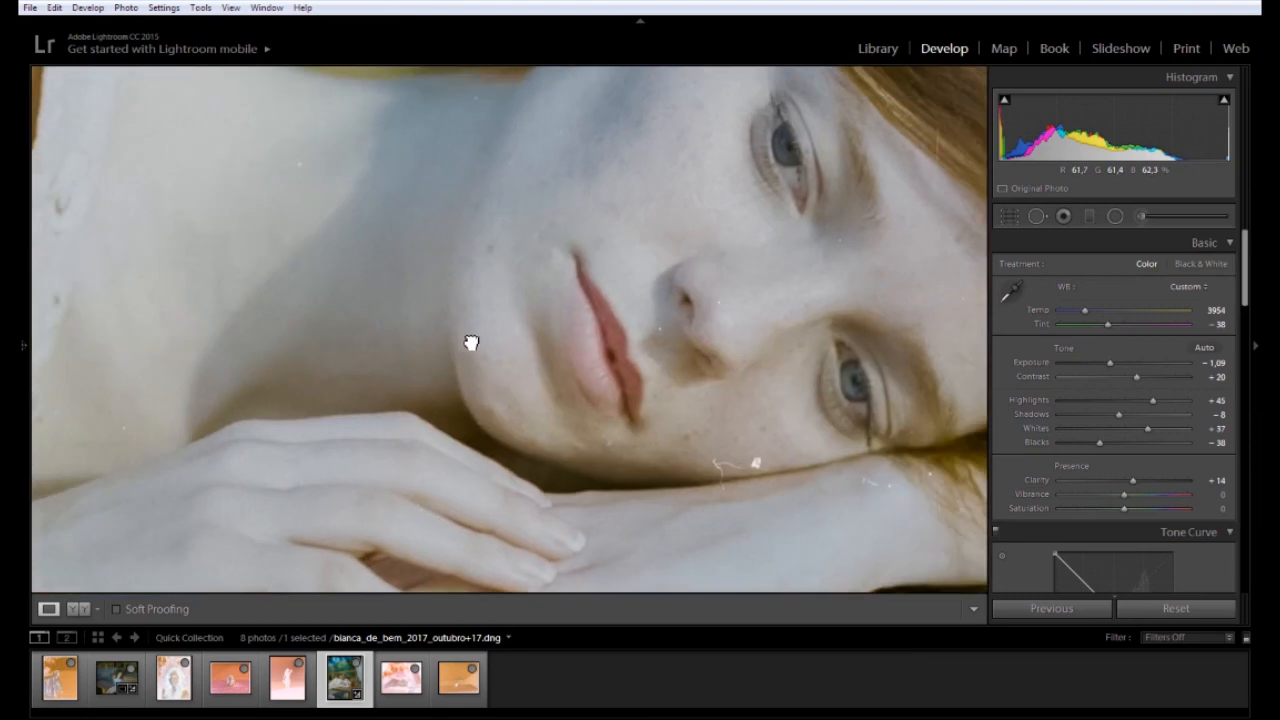
left_click_drag(691, 309, 460, 250)
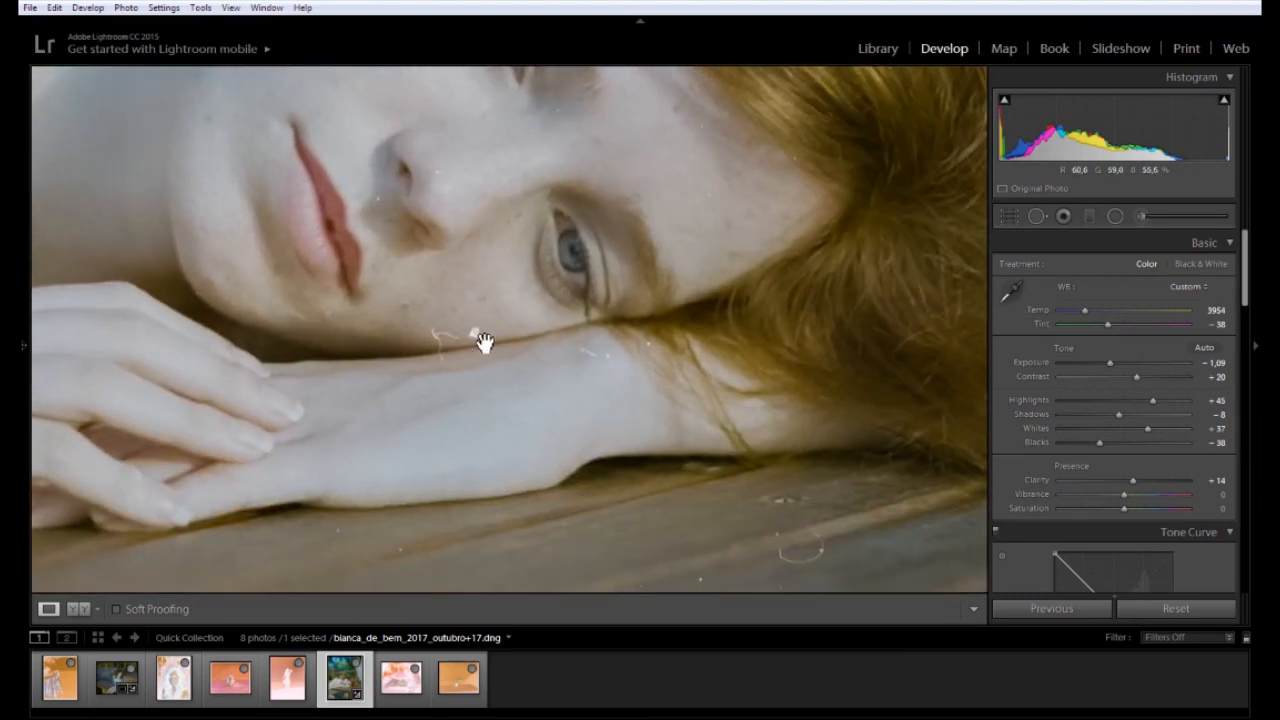
left_click_drag(373, 136, 619, 629)
left_click_drag(66, 480, 602, 180)
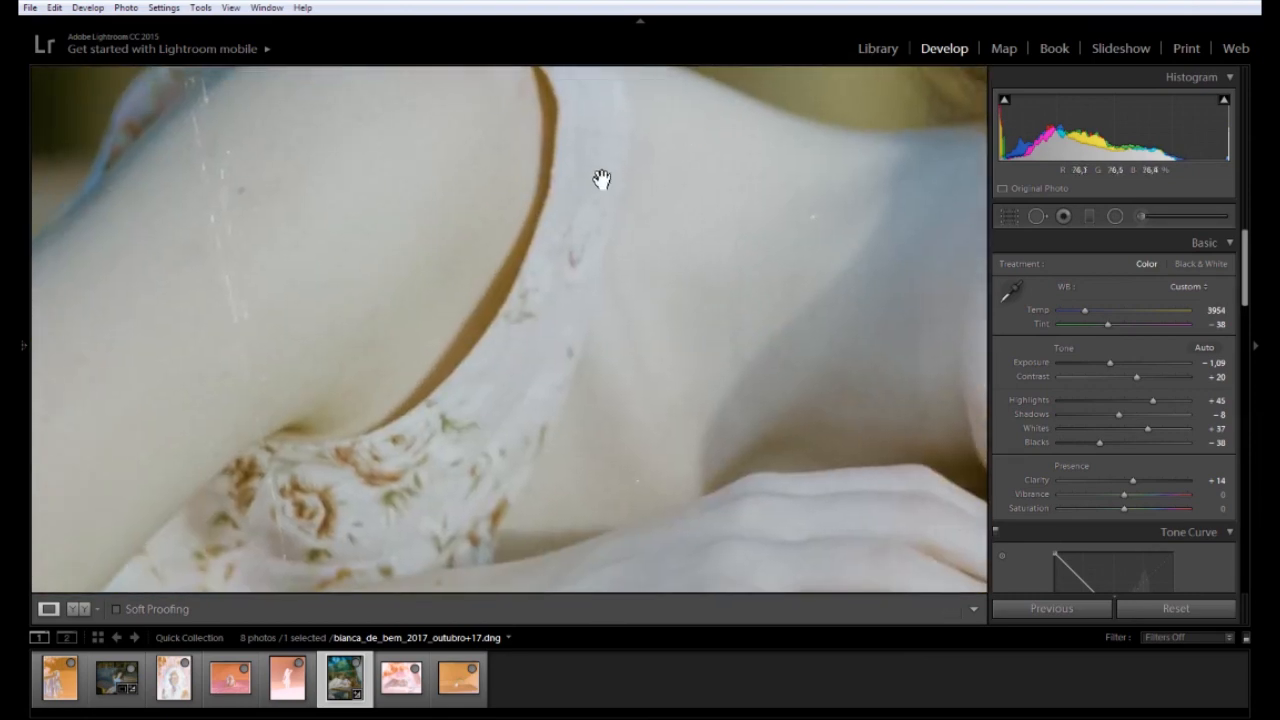
left_click(301, 251)
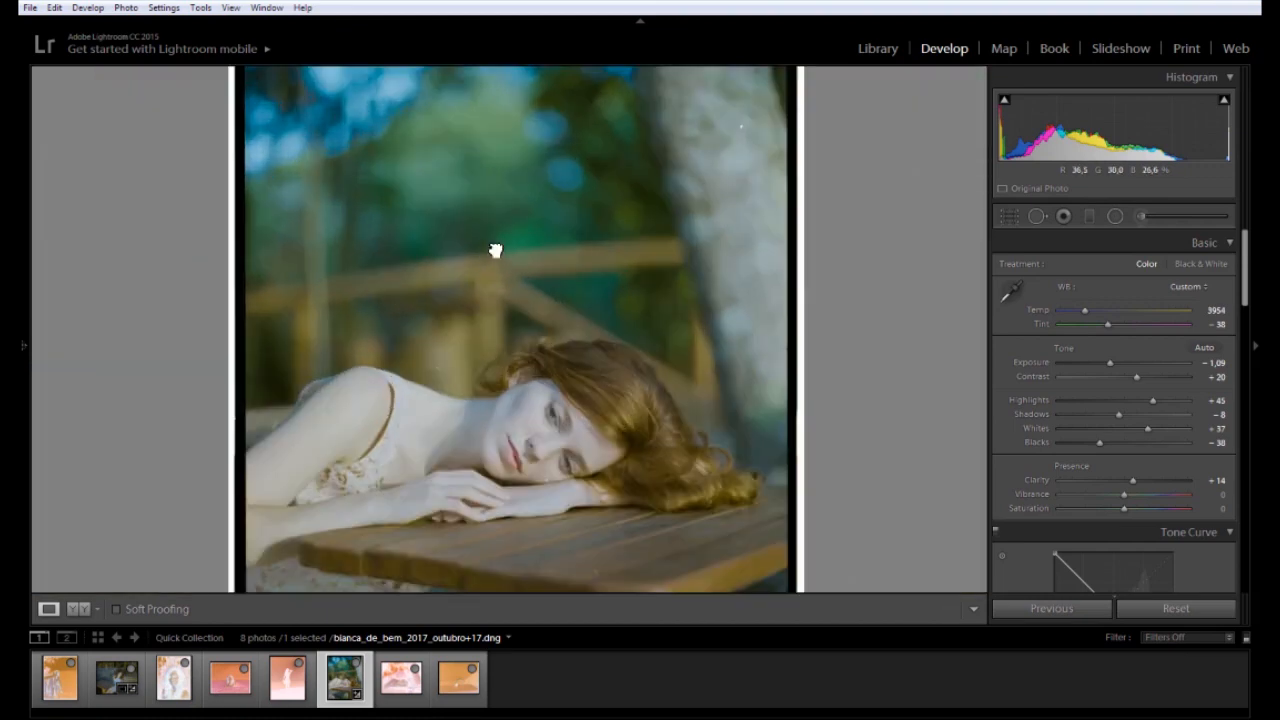
left_click(494, 249)
left_click_drag(856, 226, 558, 202)
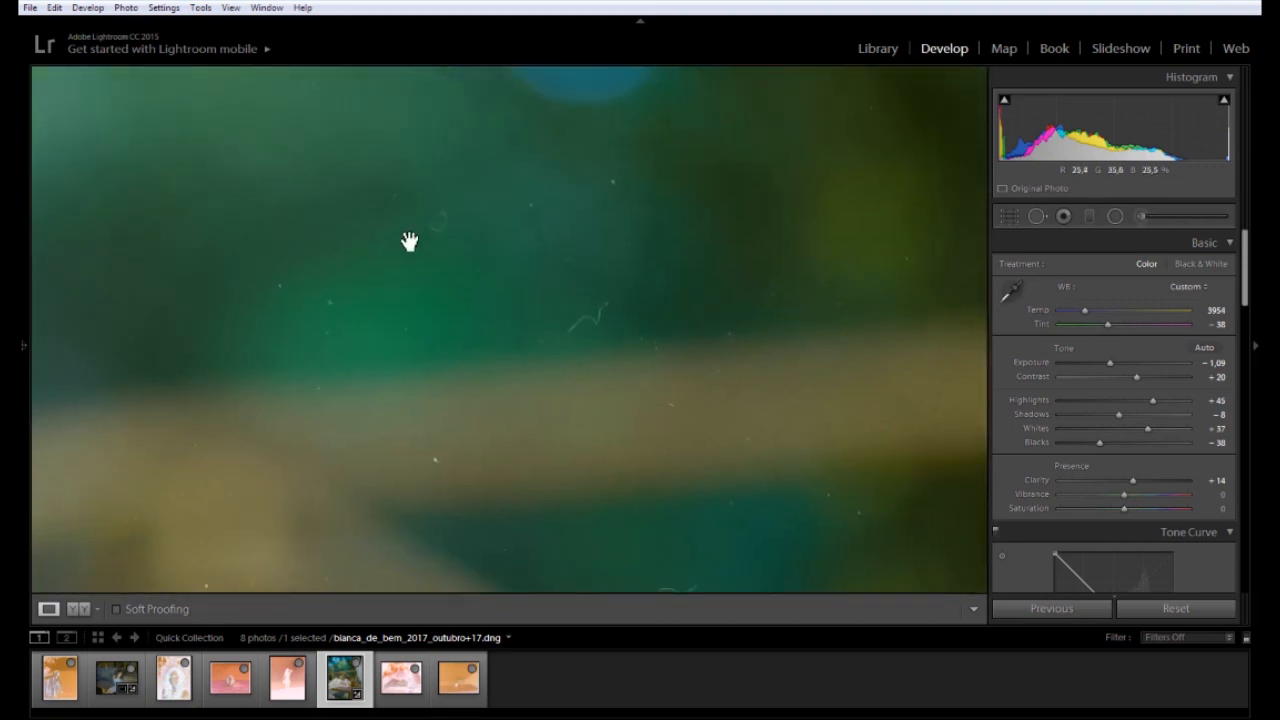
left_click_drag(489, 380, 582, 247)
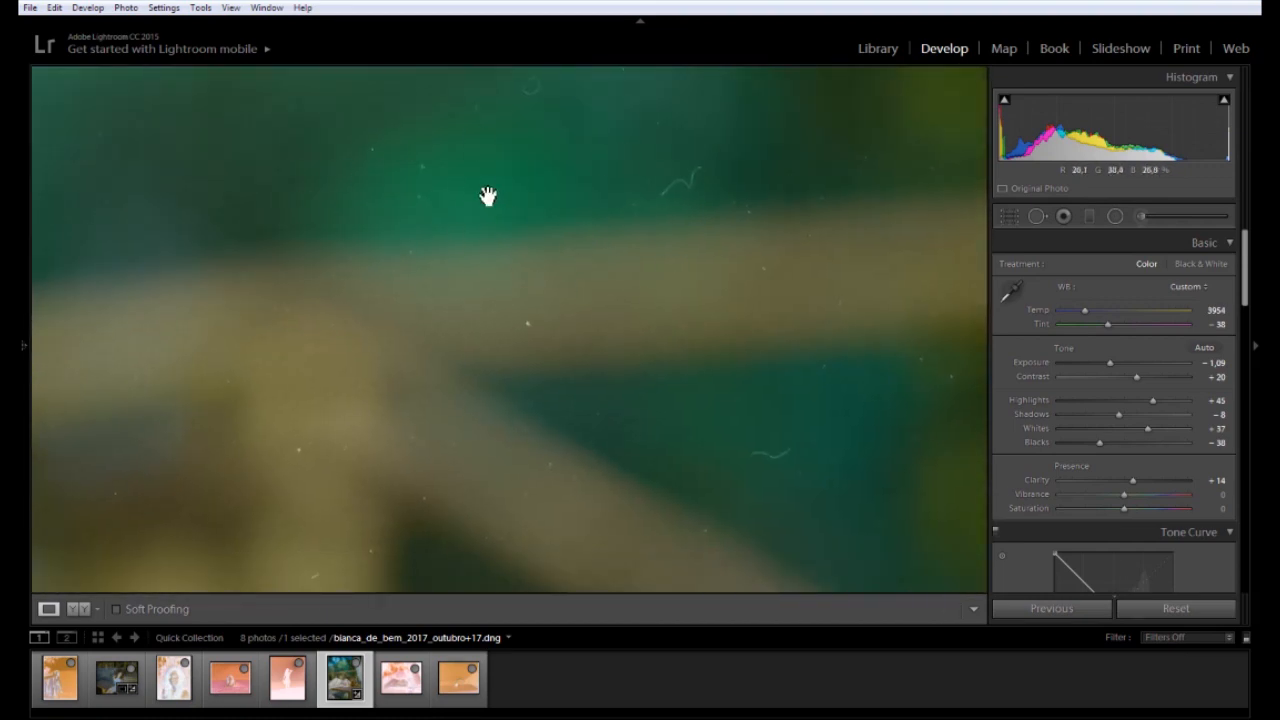
left_click(595, 243)
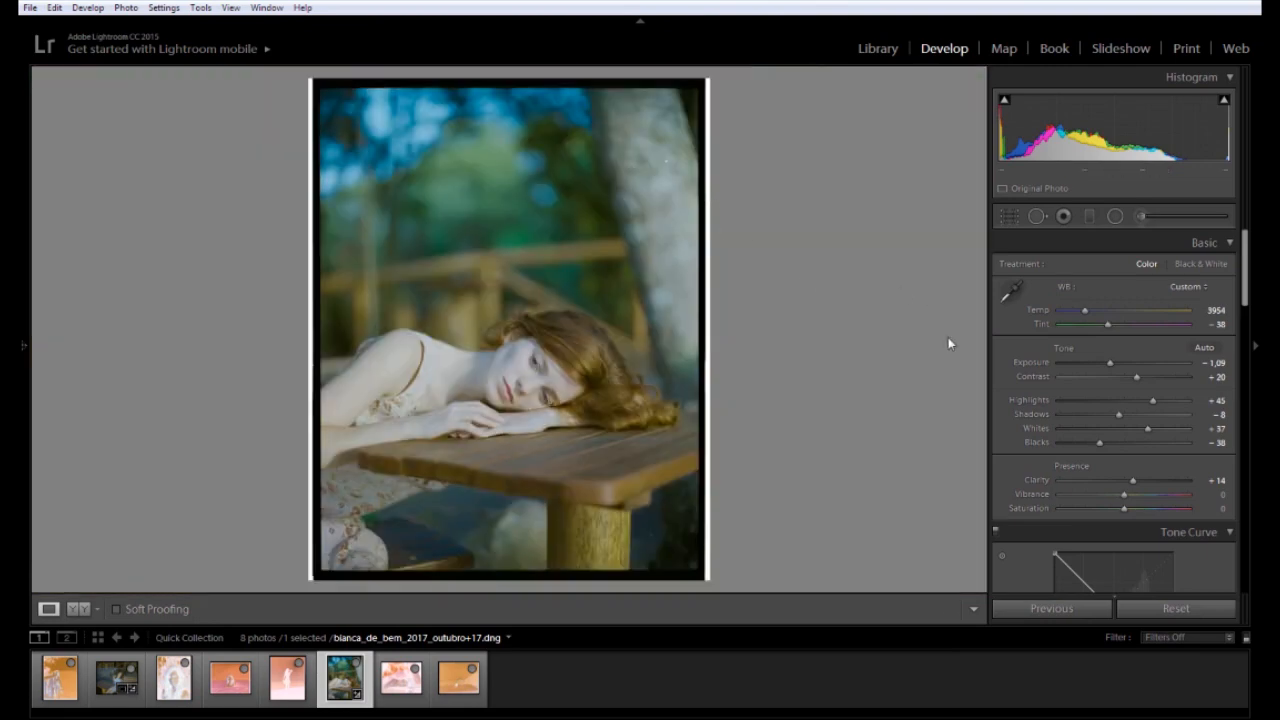
Lift Blacks to -31 and bring up the Crop & Straighten tool
left_click_drag(1100, 447, 1116, 369)
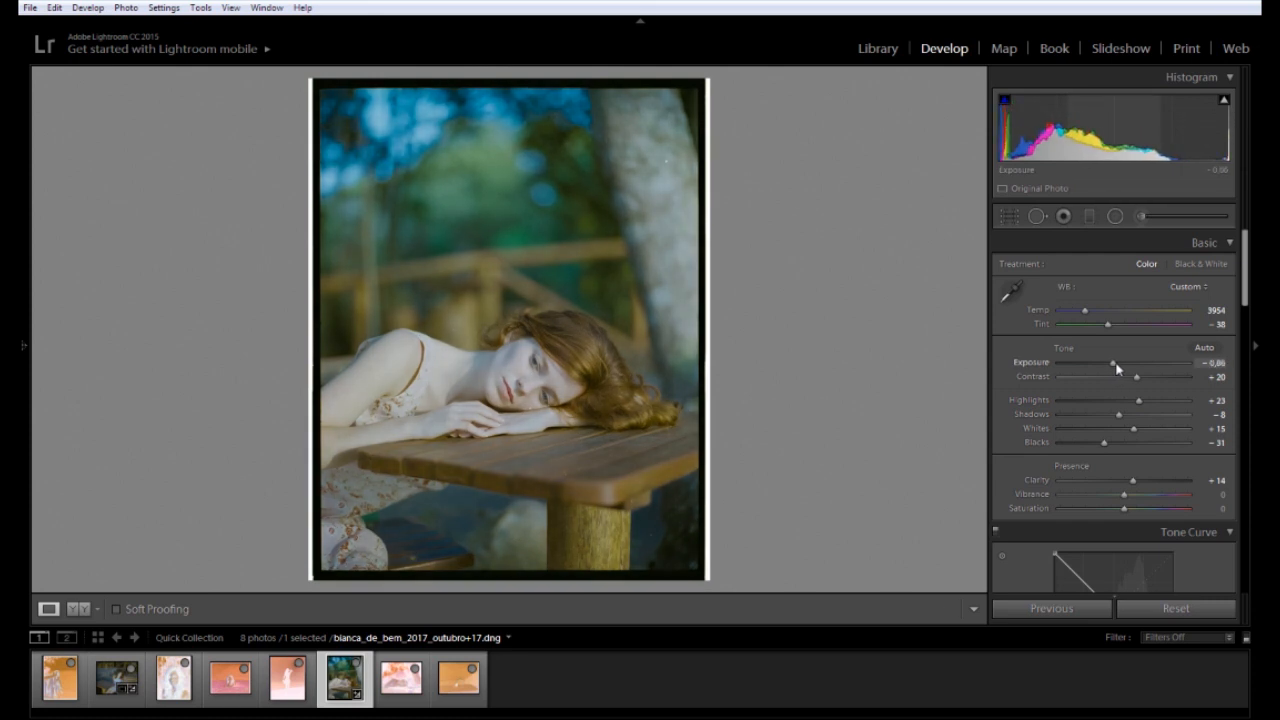
left_click(1008, 216)
Crop in from the top-right and bottom-left corners, then tighten the top-right edge again
left_click_drag(720, 77, 711, 84)
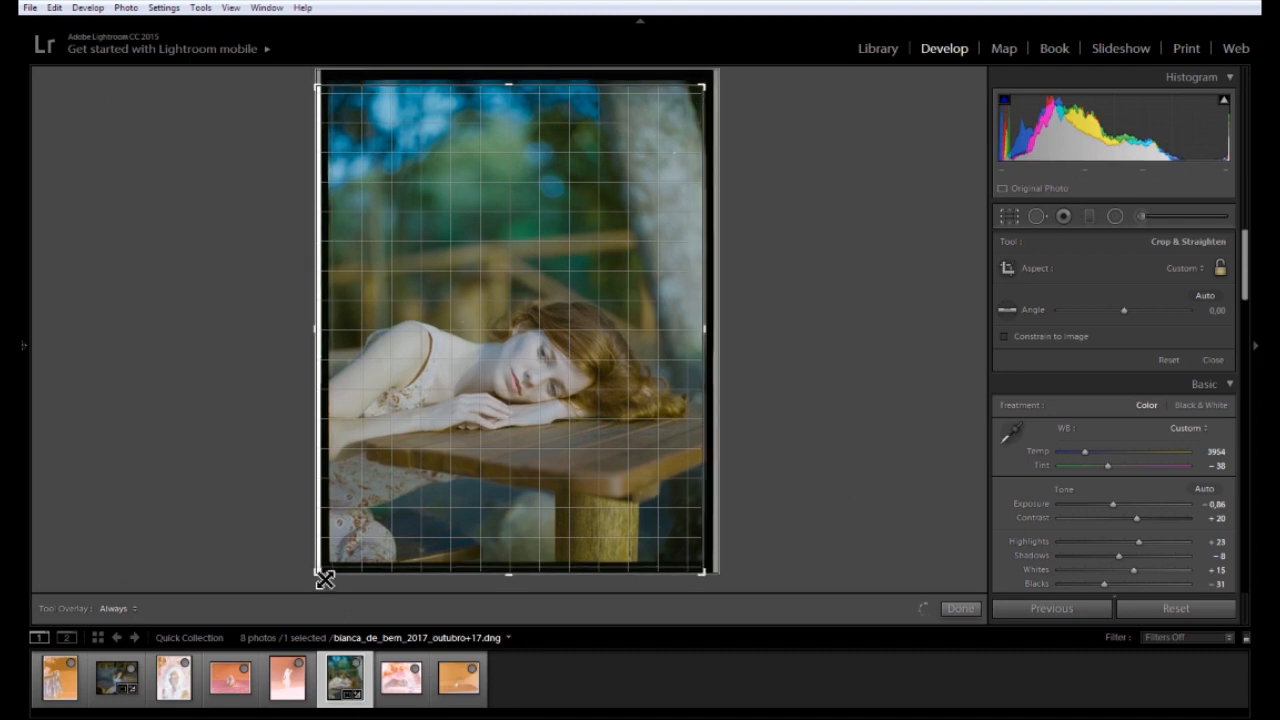
left_click_drag(321, 572, 331, 557)
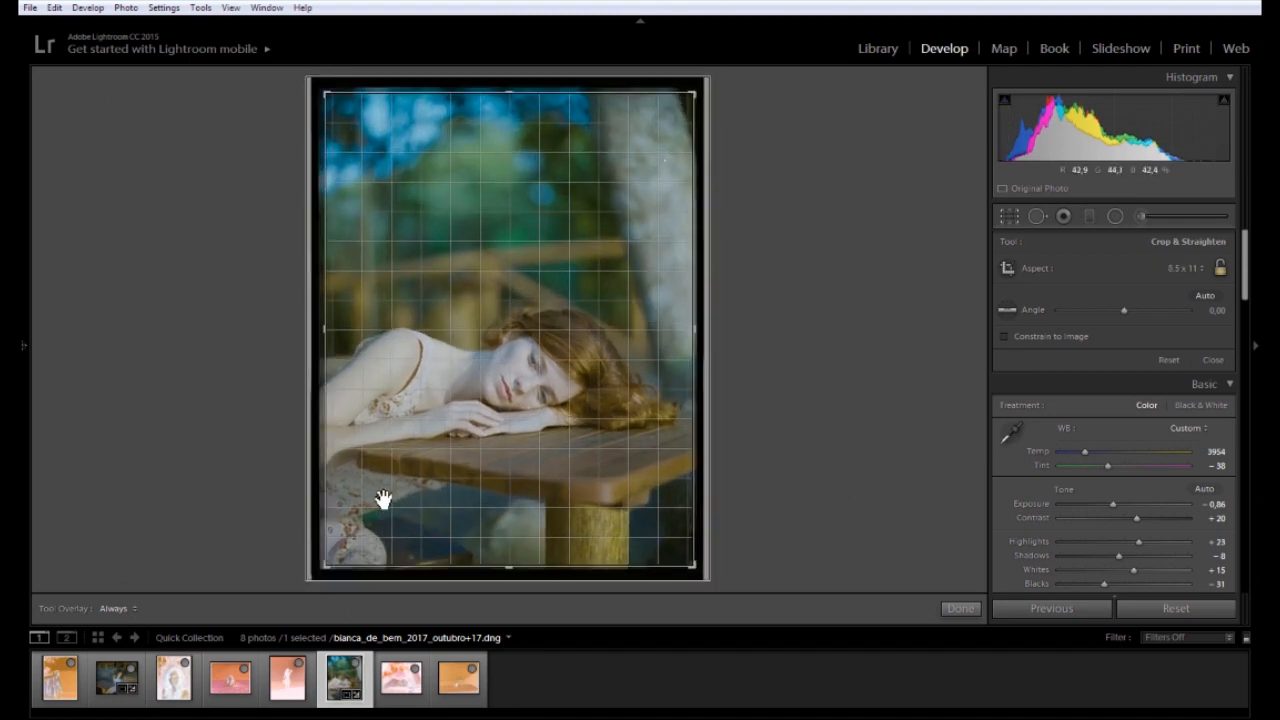
left_click_drag(334, 573, 332, 571)
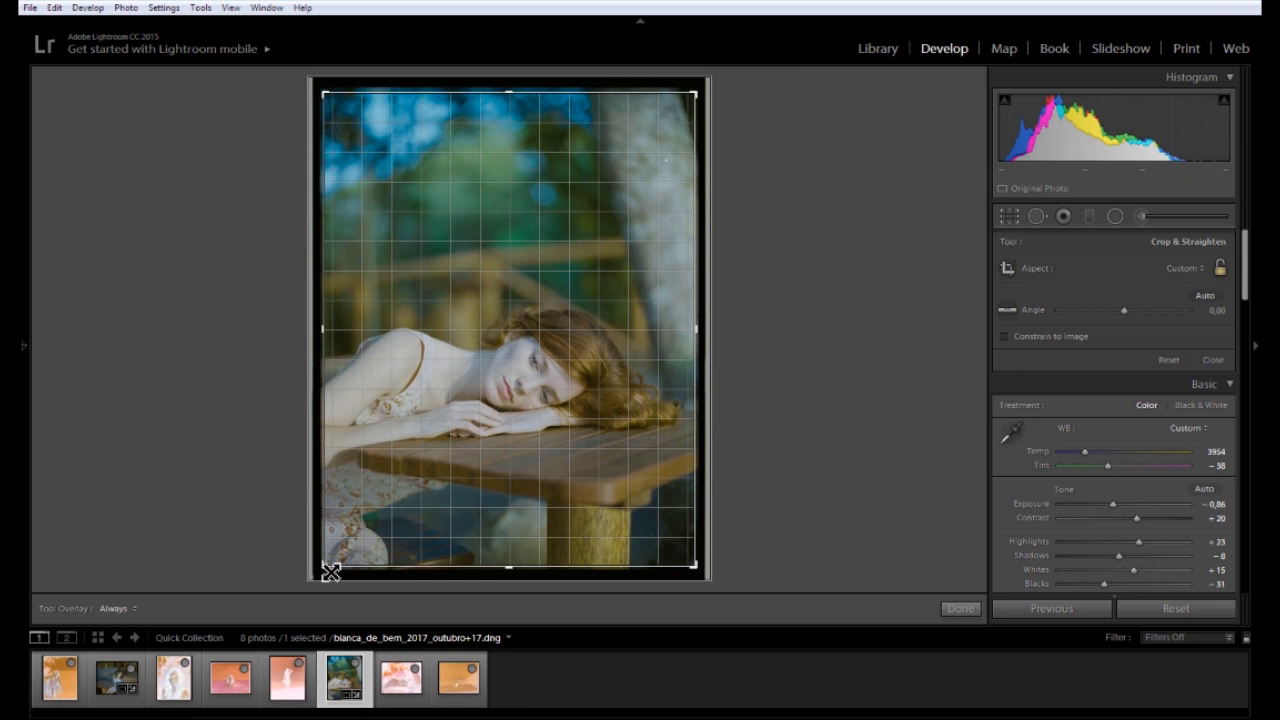
key("Return")
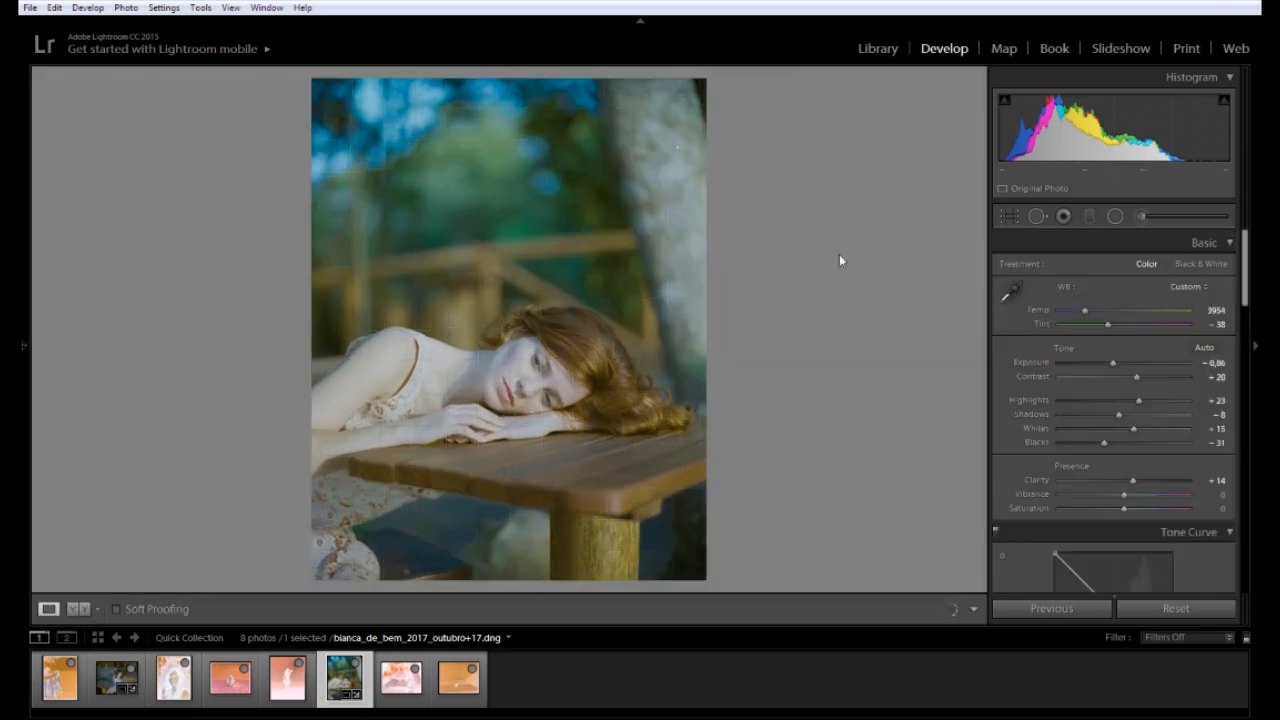
left_click(1008, 214)
left_click_drag(704, 97, 694, 100)
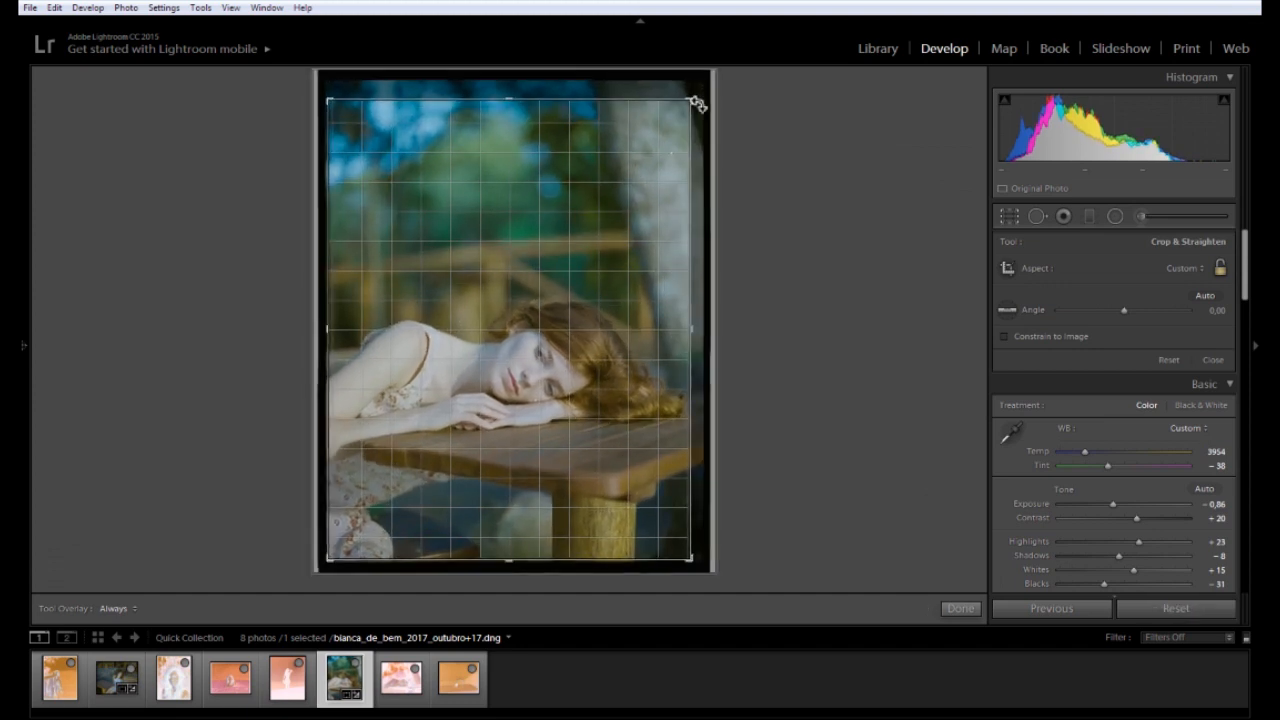
key("Return")
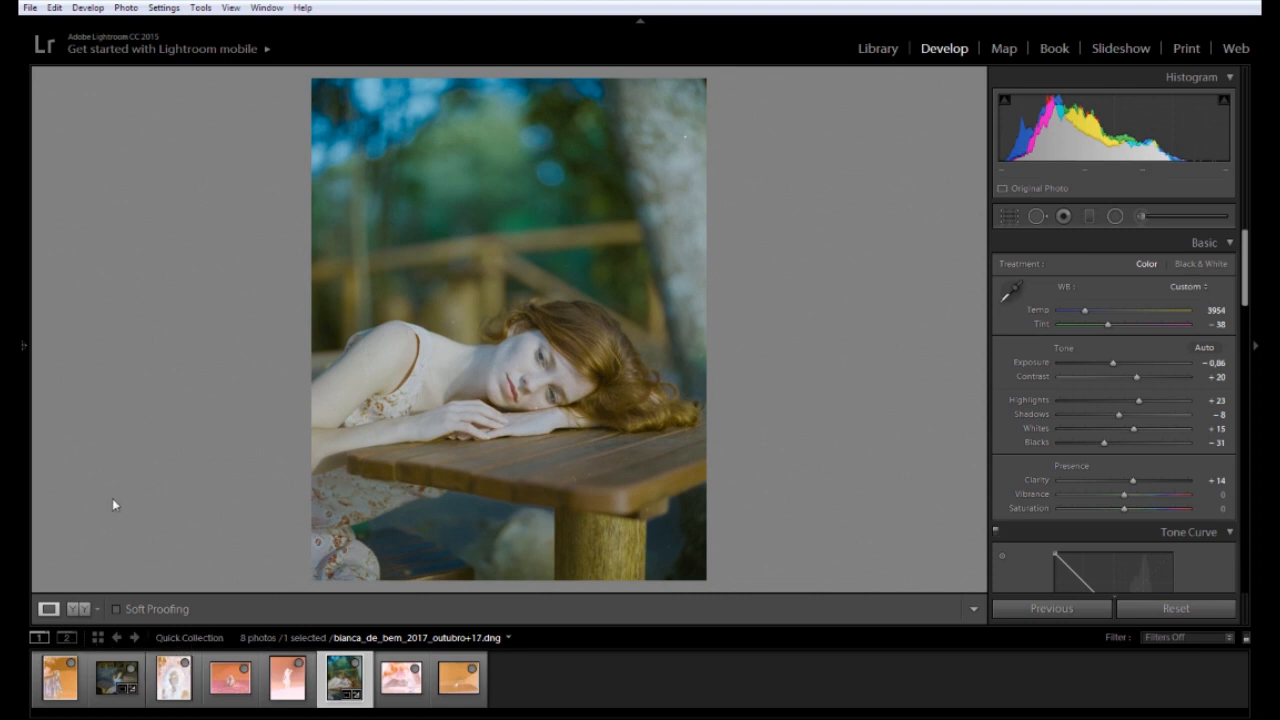
Raise the bench photo's Contrast to +14, keeping Tint at -7, then move to the reclining-woman negative
left_click(23, 511)
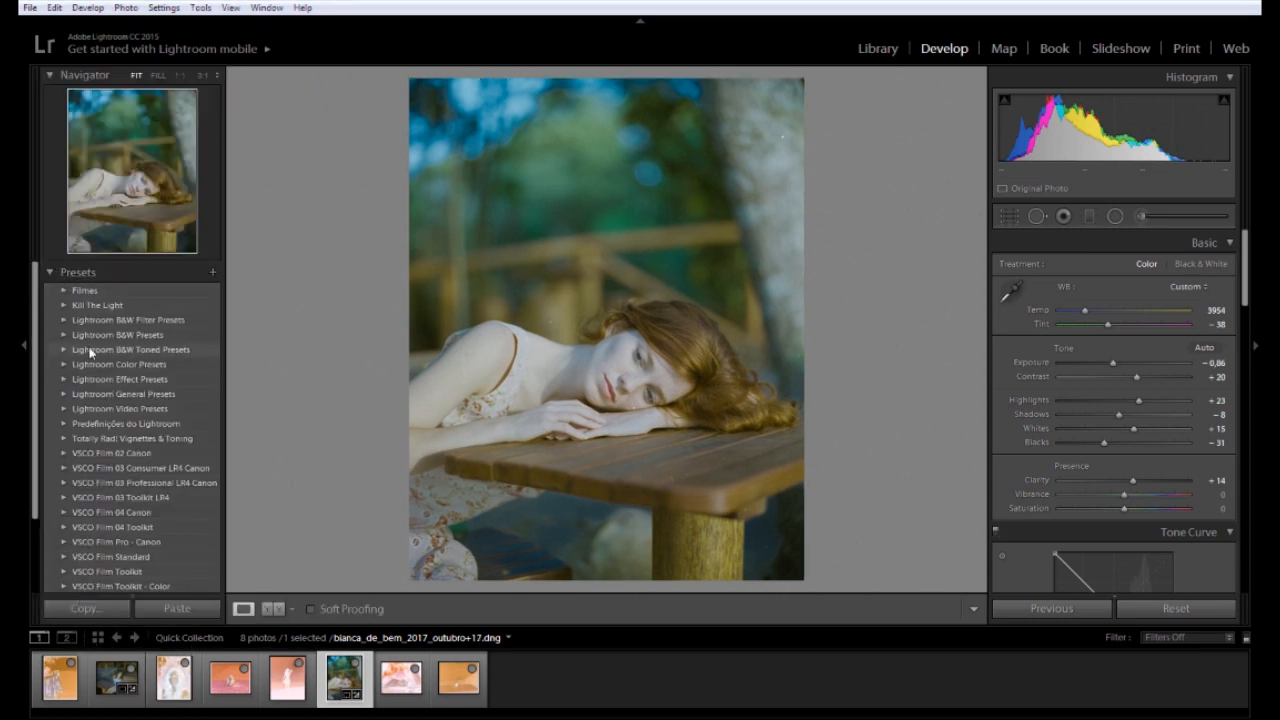
left_click(58, 272)
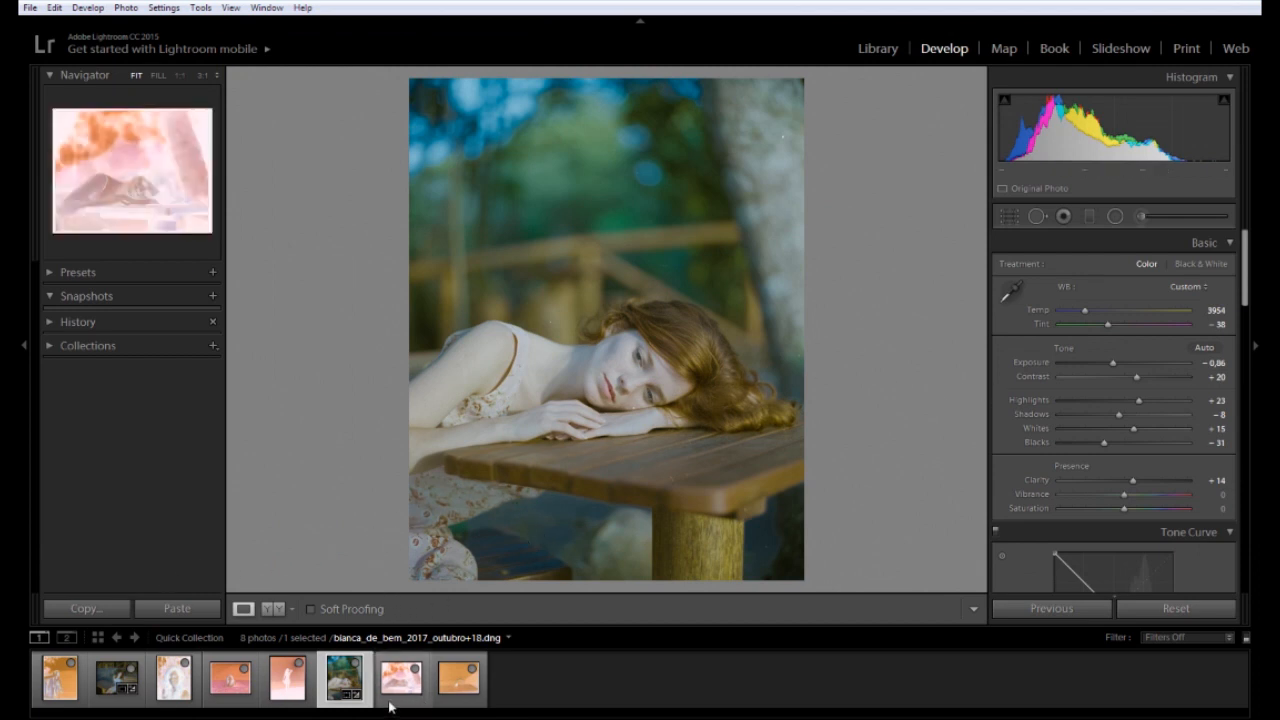
left_click(110, 690)
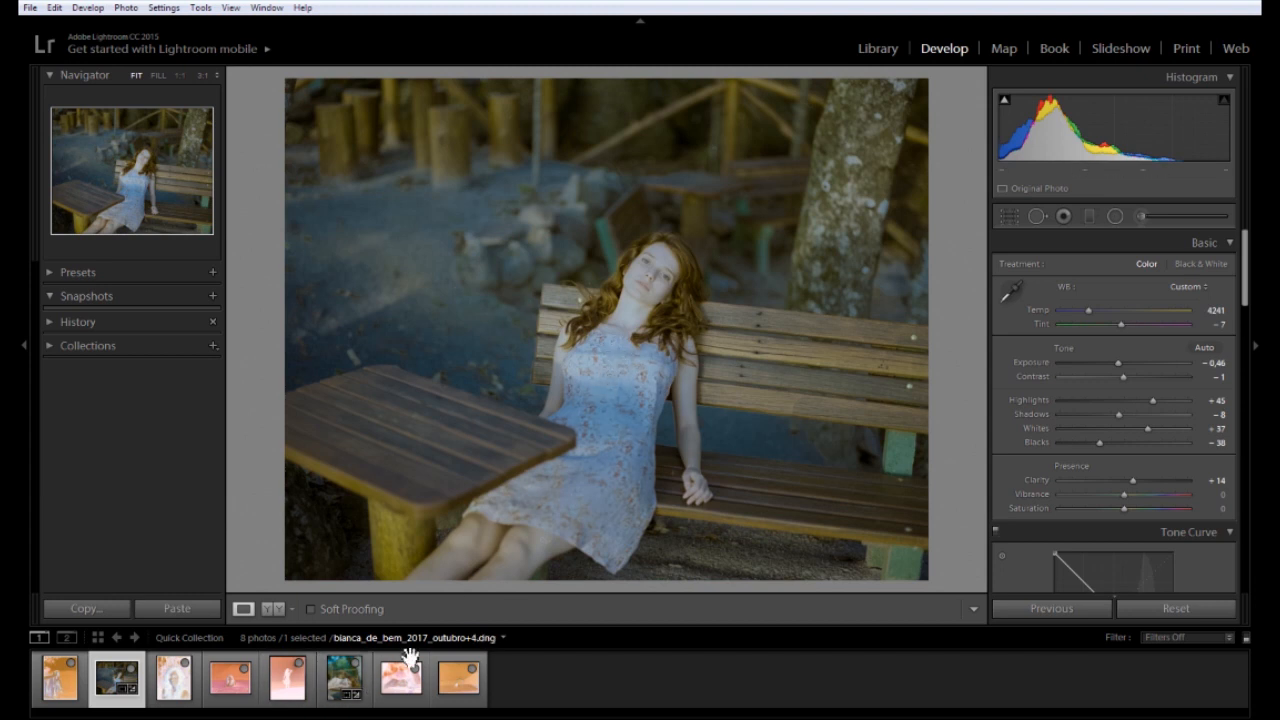
left_click_drag(1118, 378, 1132, 376)
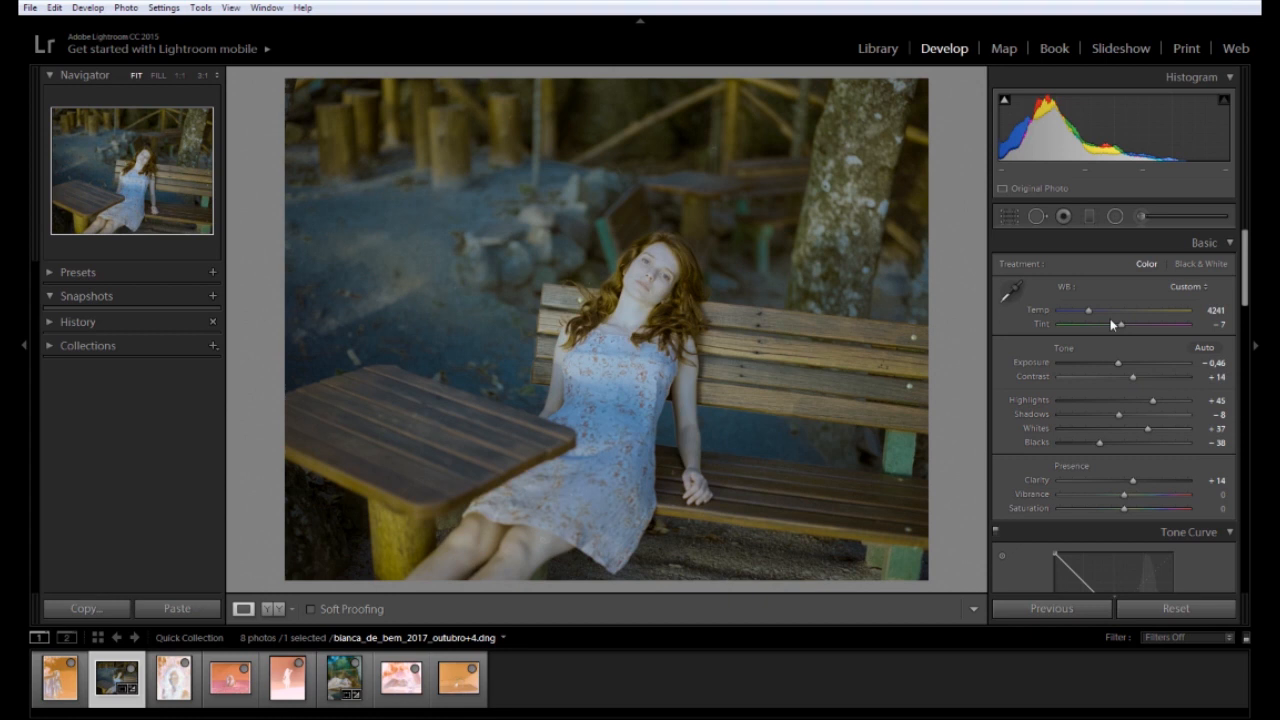
left_click_drag(1118, 325, 1122, 328)
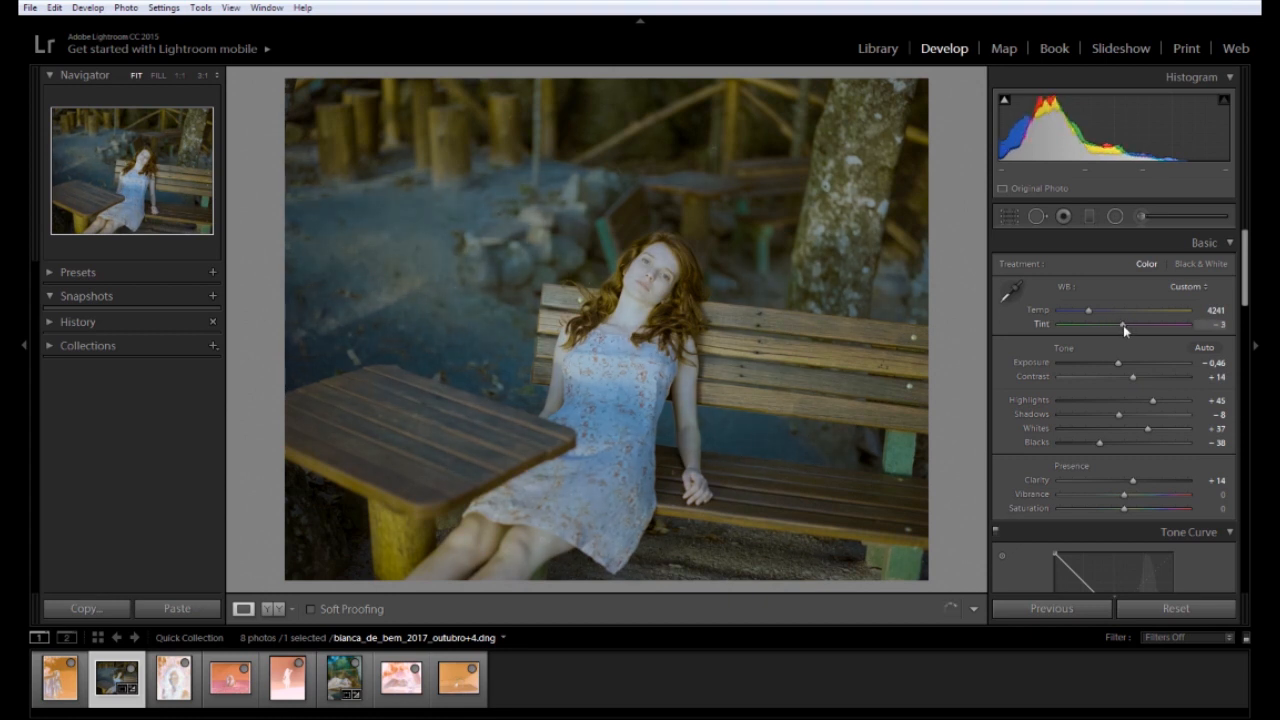
key("ctrl+z")
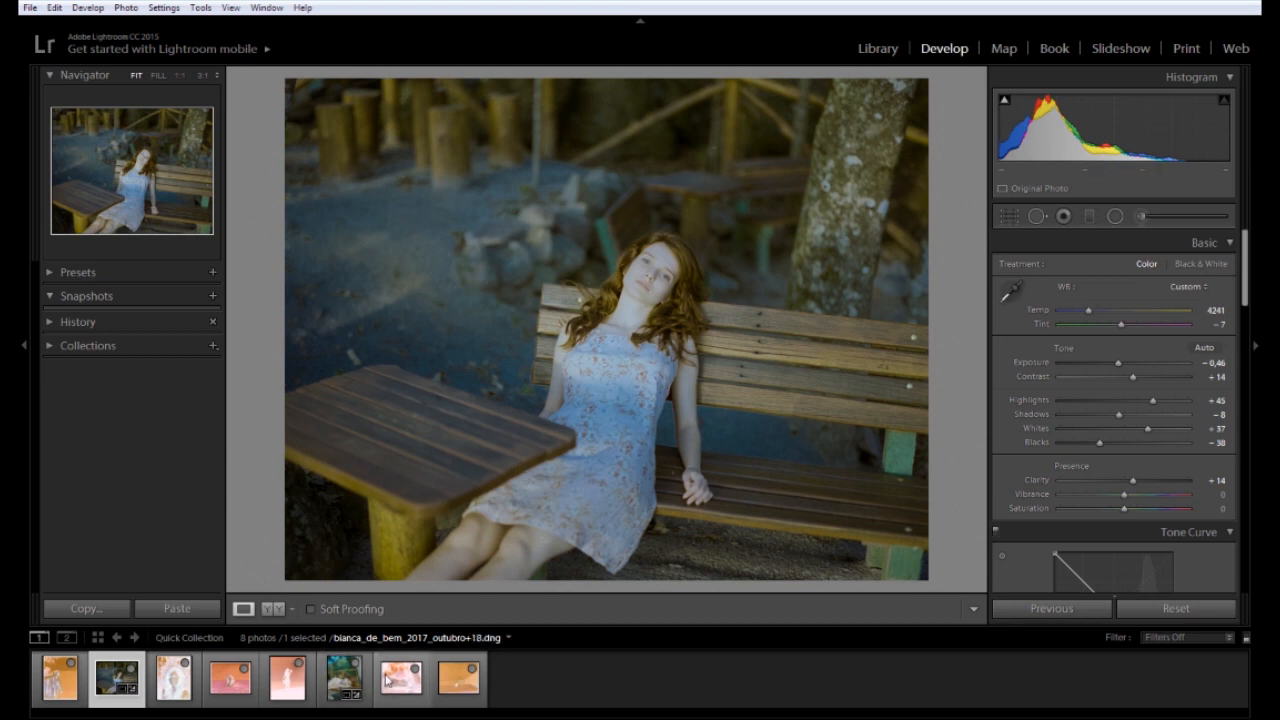
left_click(291, 697)
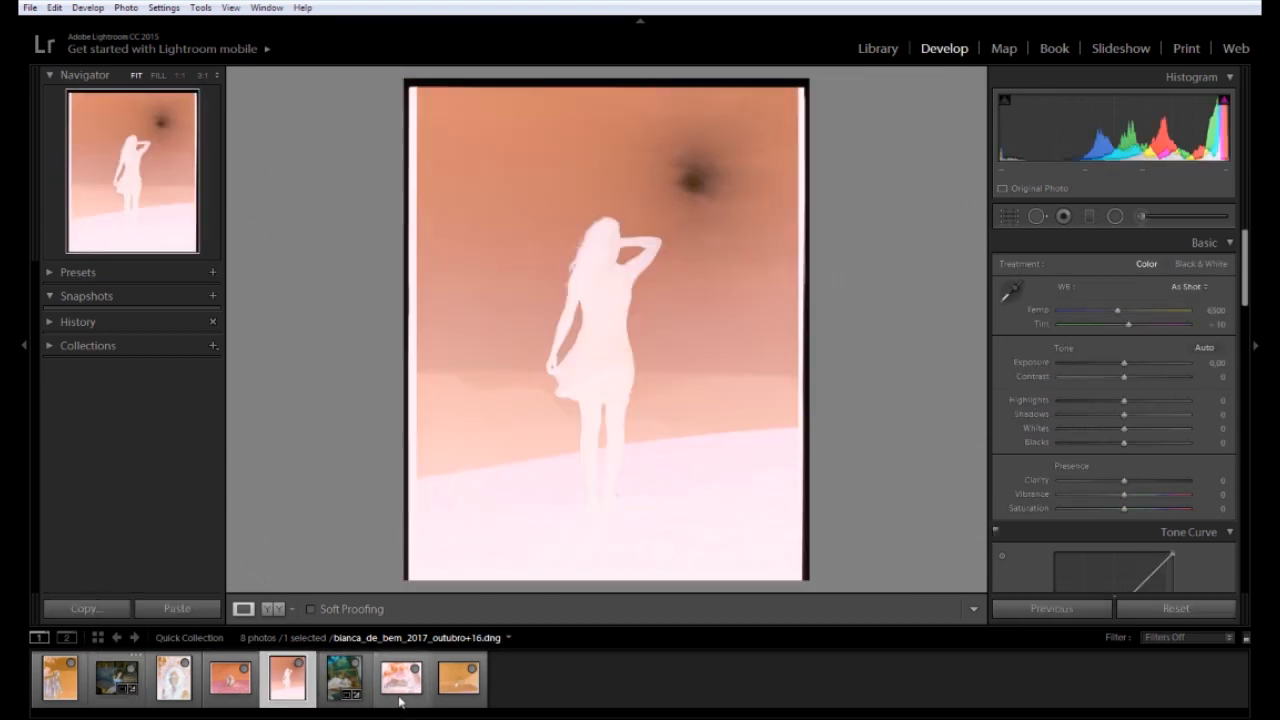
left_click(398, 677)
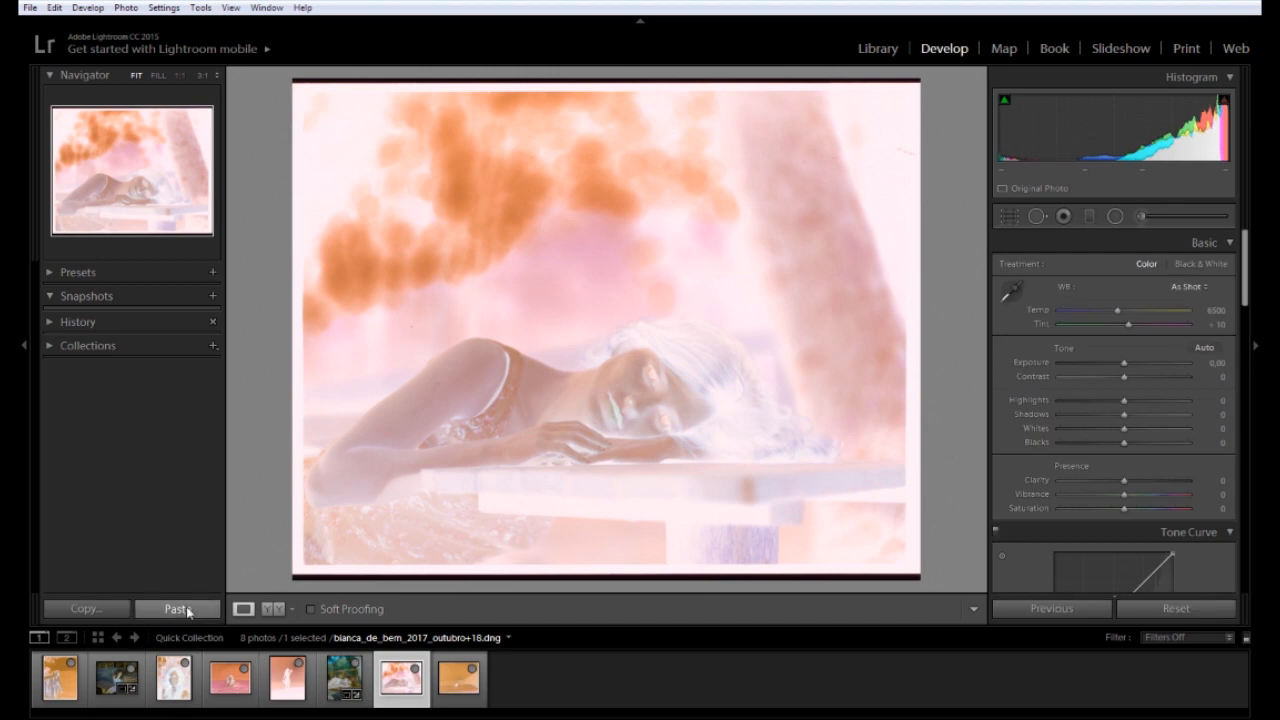
Paste the inversion settings, crop off the film border, then set Exposure -1.49 and adjust Shadows
left_click(177, 608)
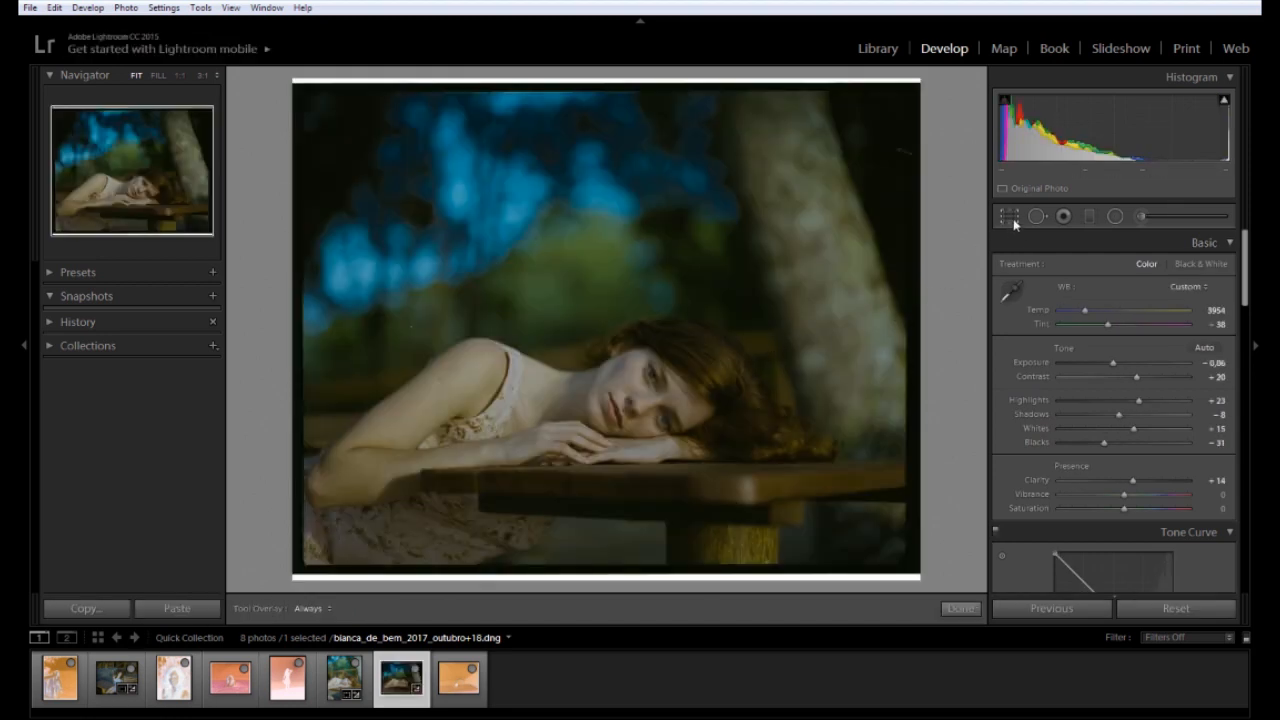
left_click(1009, 217)
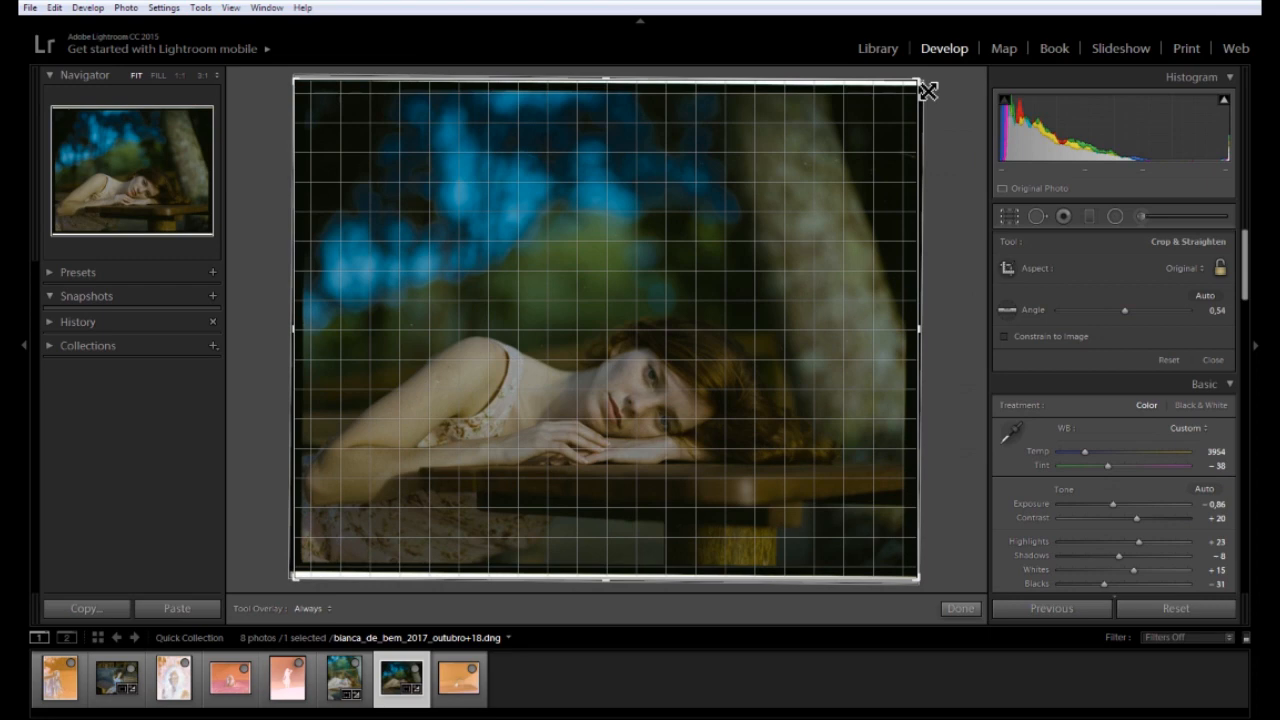
left_click_drag(920, 86, 914, 101)
left_click_drag(309, 574, 314, 560)
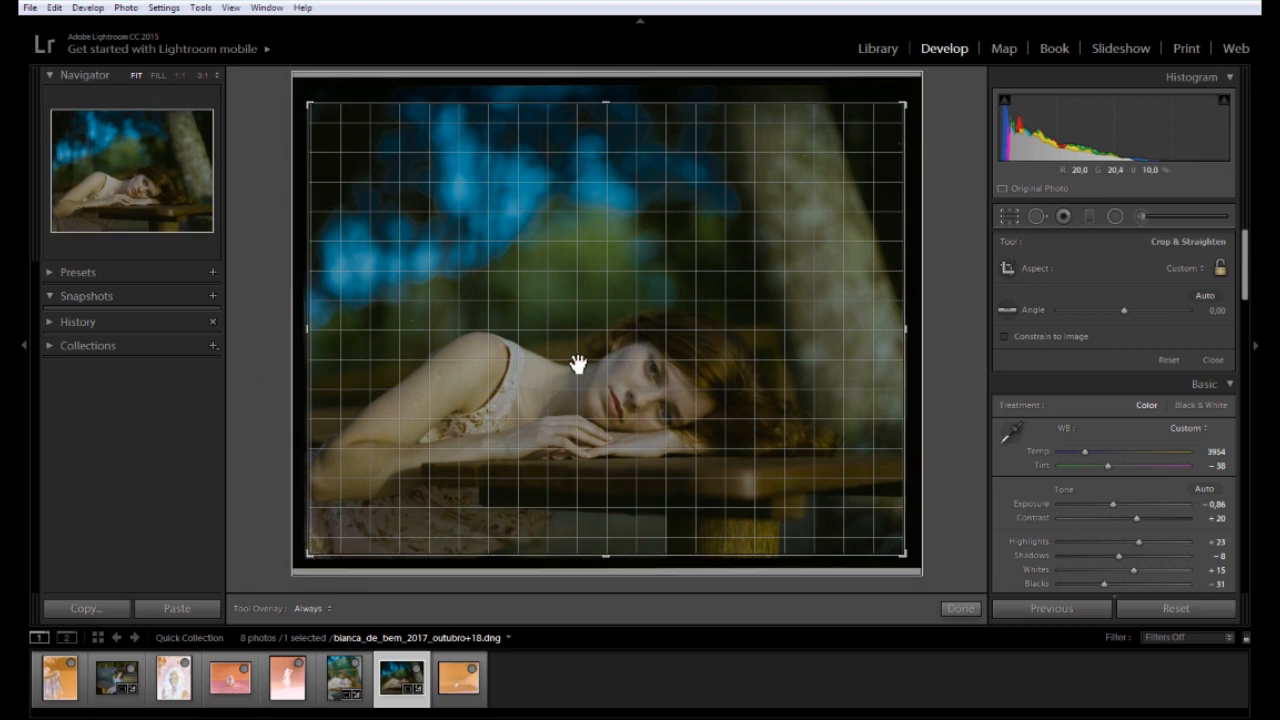
double_click(577, 364)
left_click_drag(1113, 362, 1103, 367)
left_click_drag(1118, 414, 1136, 415)
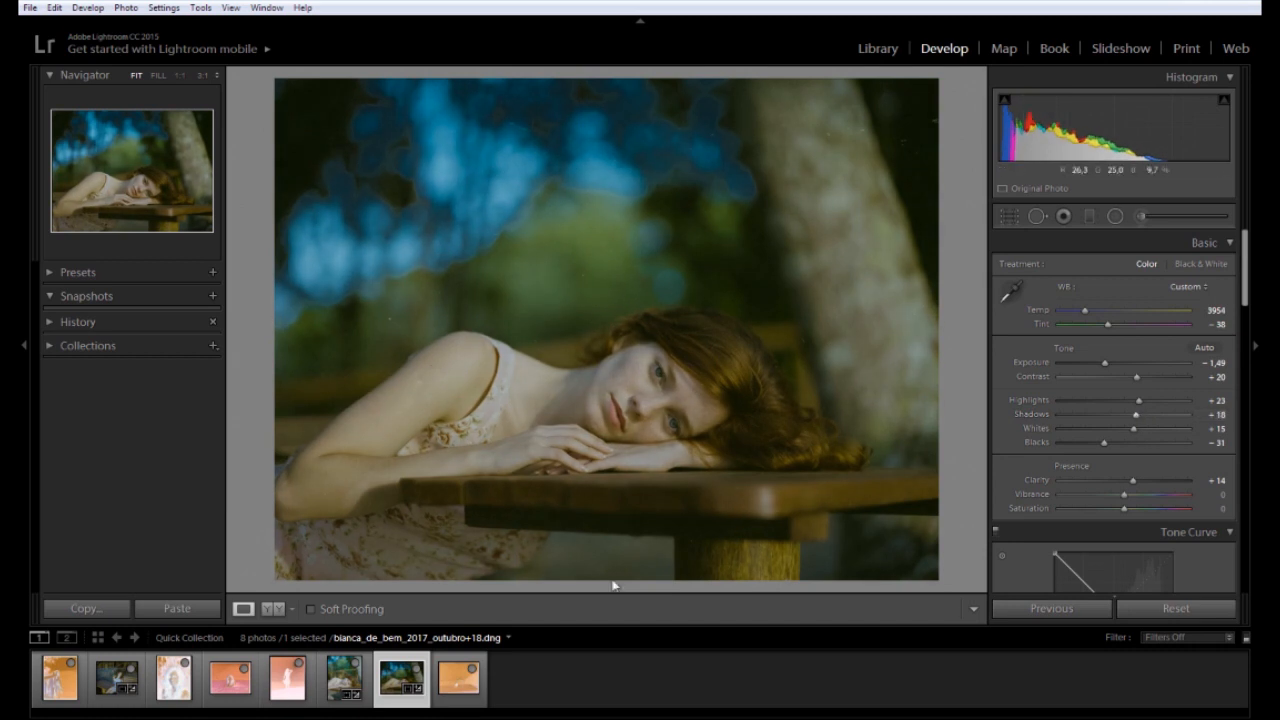
Compare with the neighbouring table photo at zoomed and fitted views, then return
left_click(360, 675)
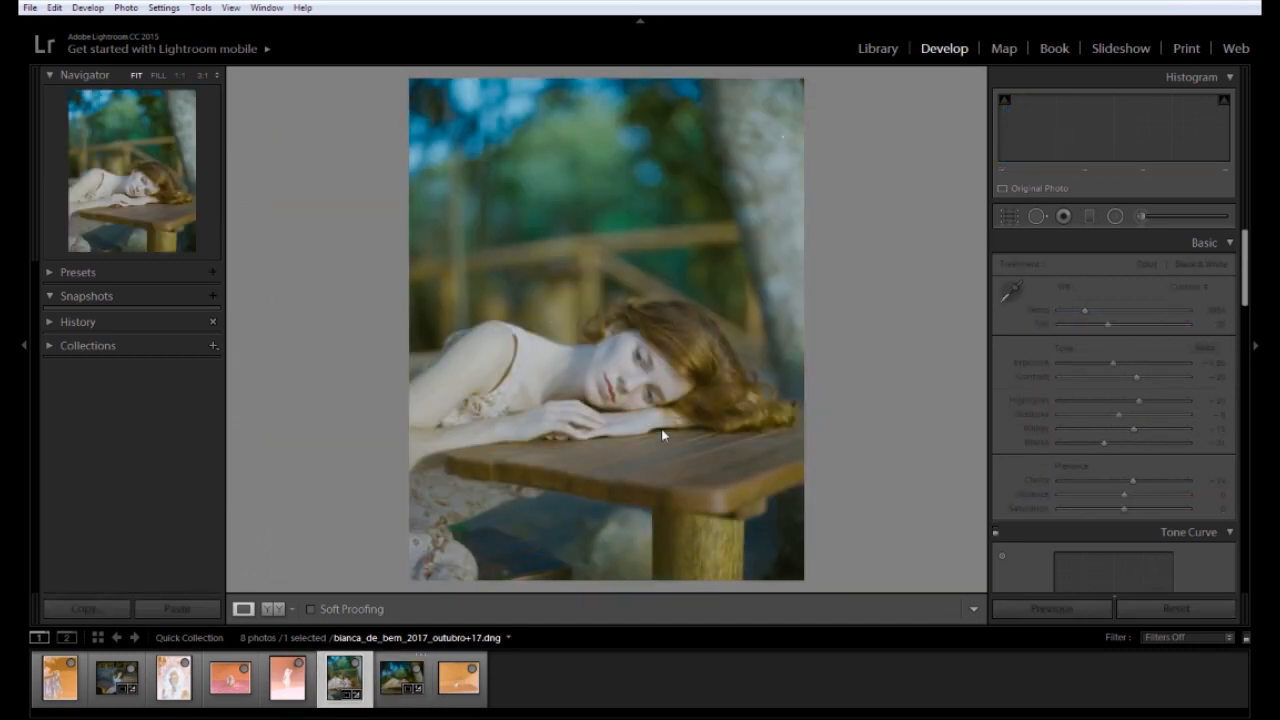
left_click(689, 387)
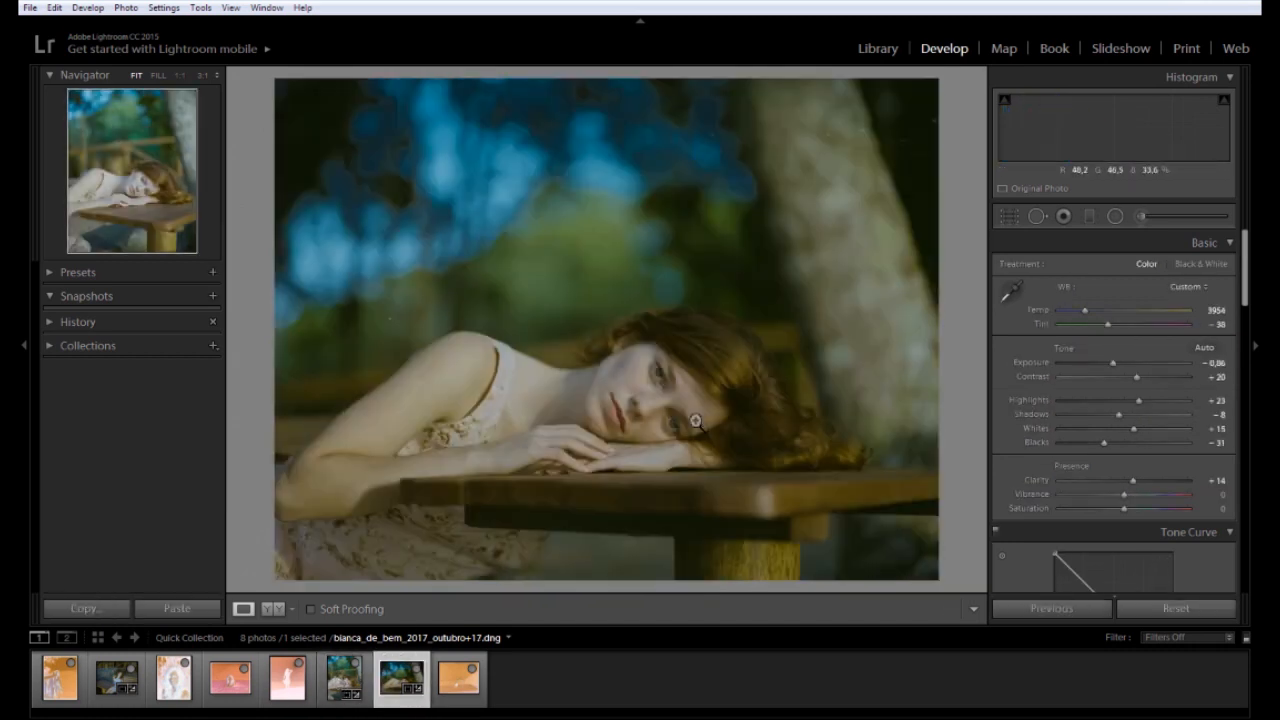
left_click(677, 457)
key("Right")
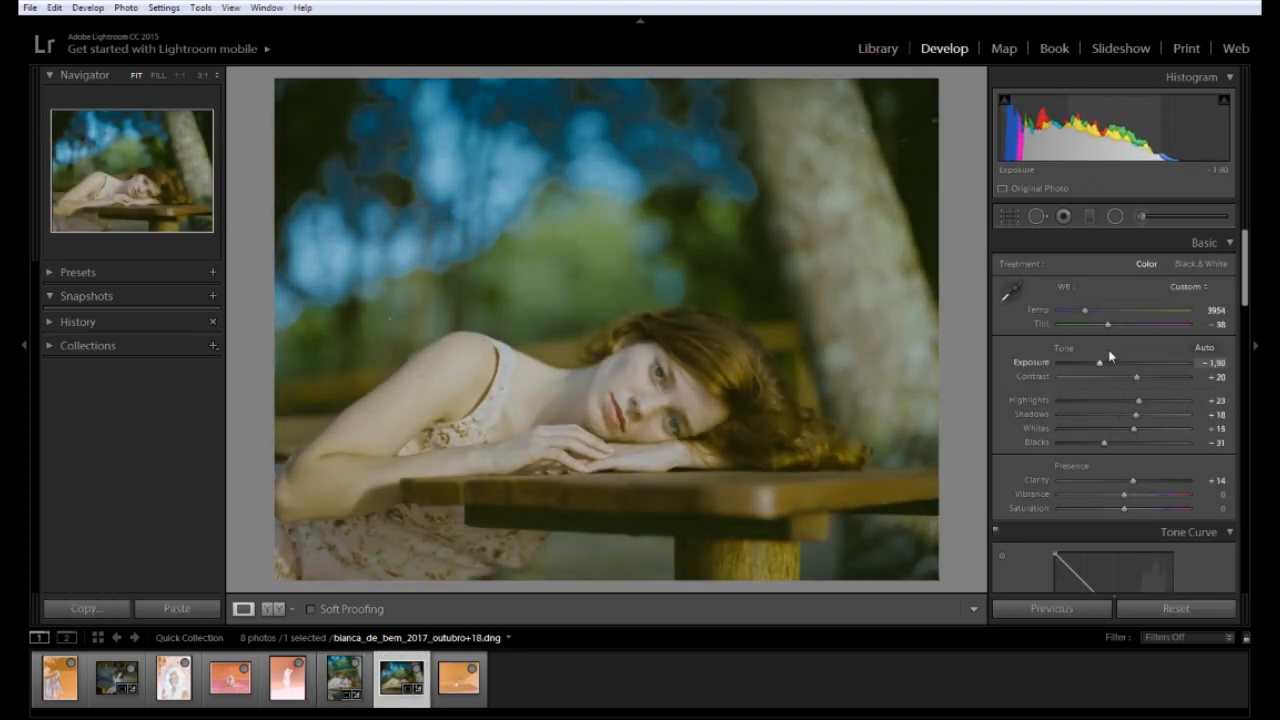
Set Tint to -45 and warm Temp to about 4012, checking against the previous frame
left_click_drag(1107, 325, 1101, 333)
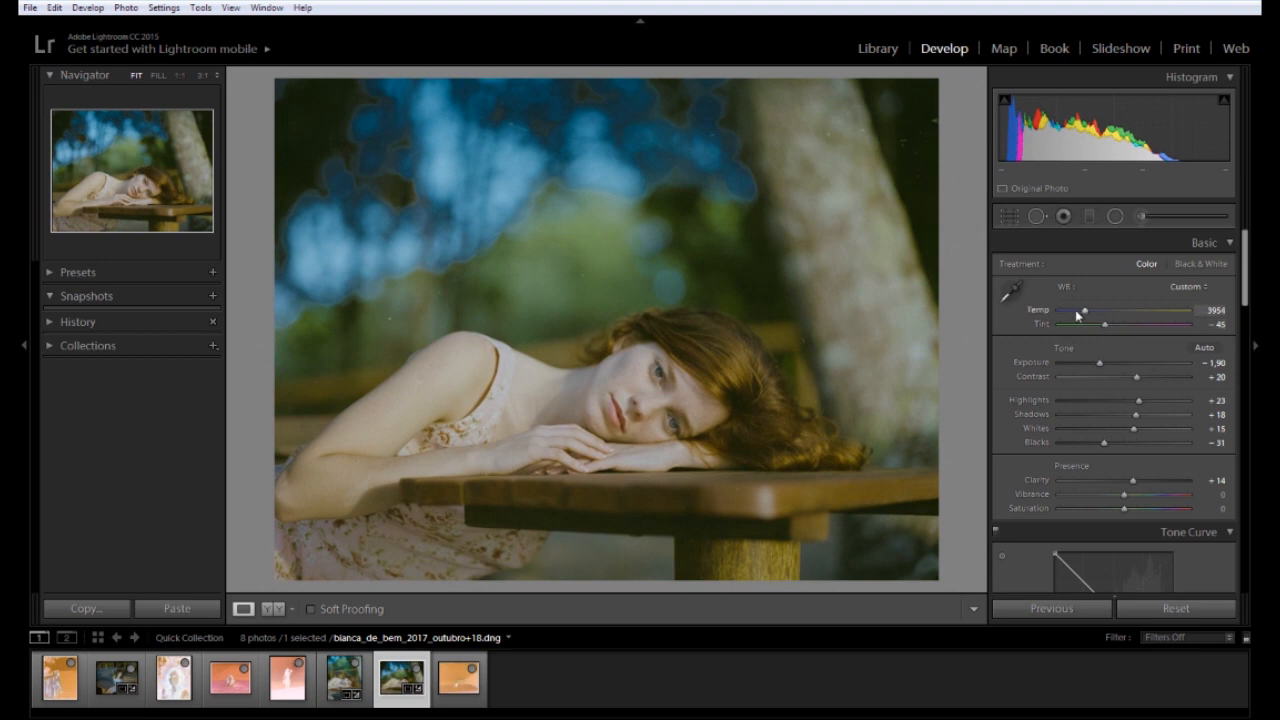
left_click_drag(1084, 311, 1088, 315)
key("Left")
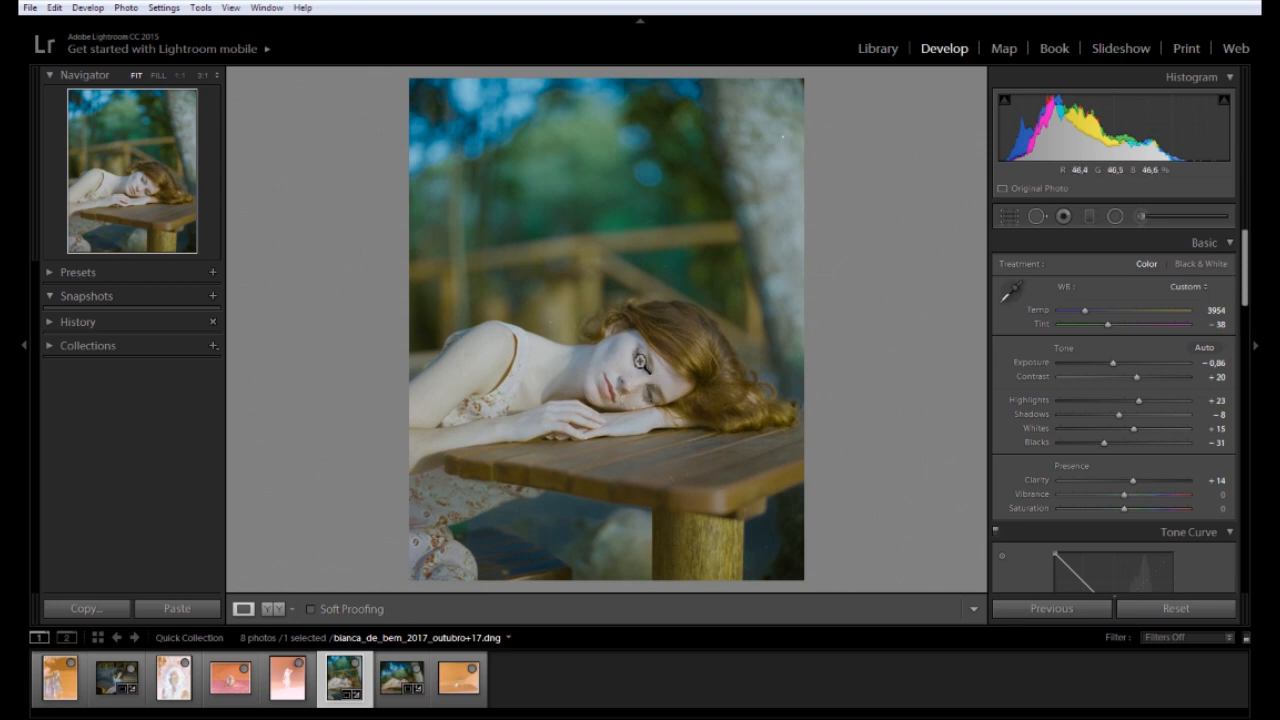
left_click(401, 680)
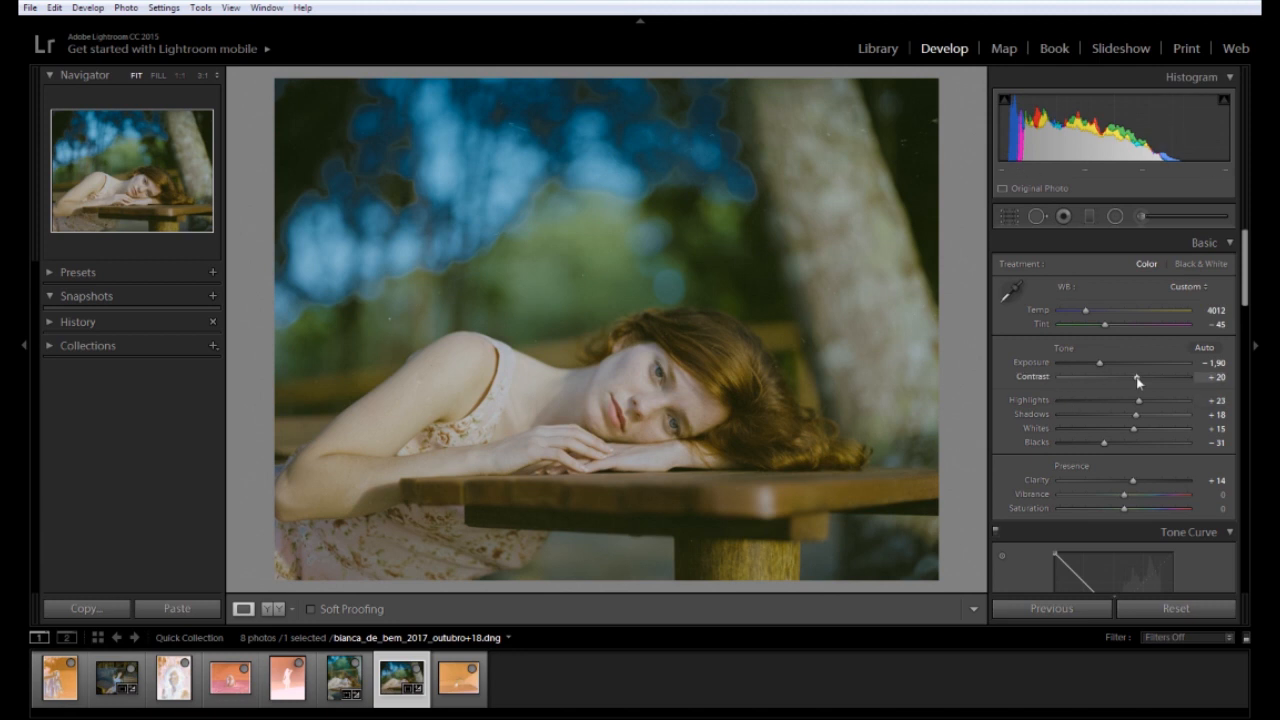
Raise Contrast to +29, adjust Highlights and Exposure, and shift Temp and Tint to -47
left_click_drag(1131, 378, 1103, 443)
left_click_drag(1143, 401, 1146, 402)
mouse_move(1100, 363)
left_mouse_down()
mouse_move(1126, 370)
mouse_move(1111, 374)
mouse_move(1134, 402)
mouse_move(1113, 367)
mouse_move(1102, 371)
left_mouse_up()
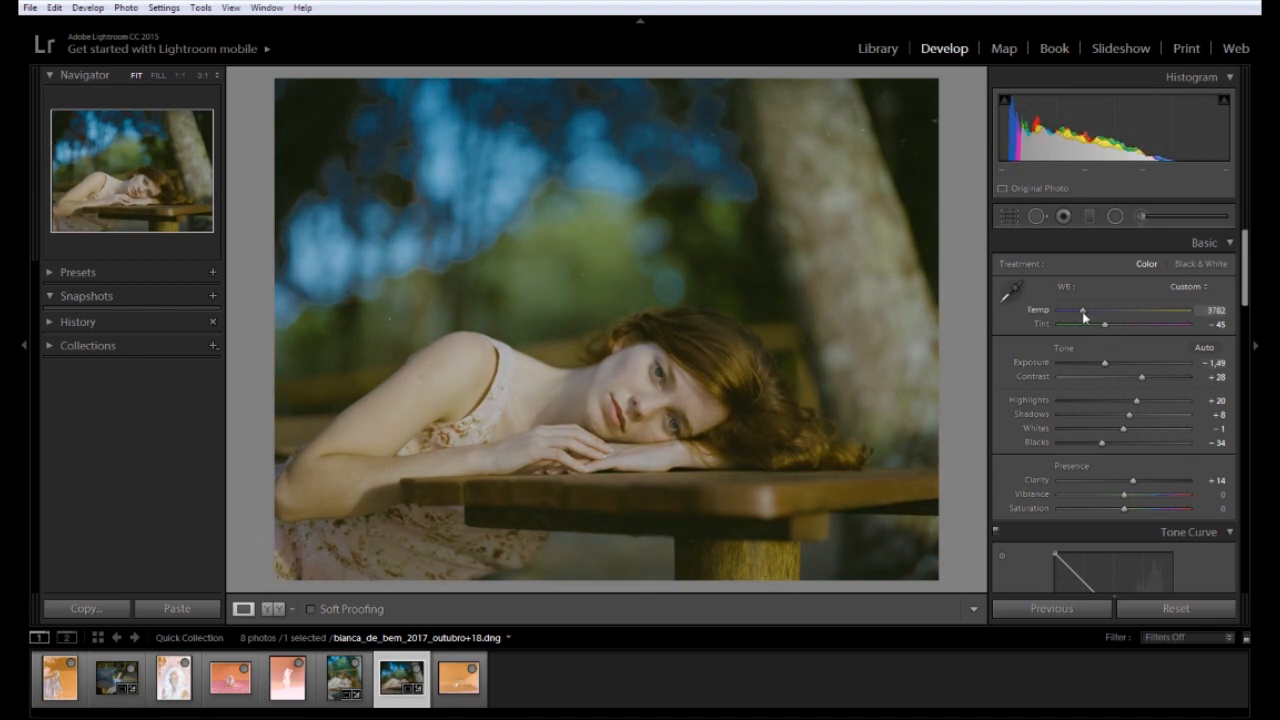
left_click_drag(1083, 316, 1087, 316)
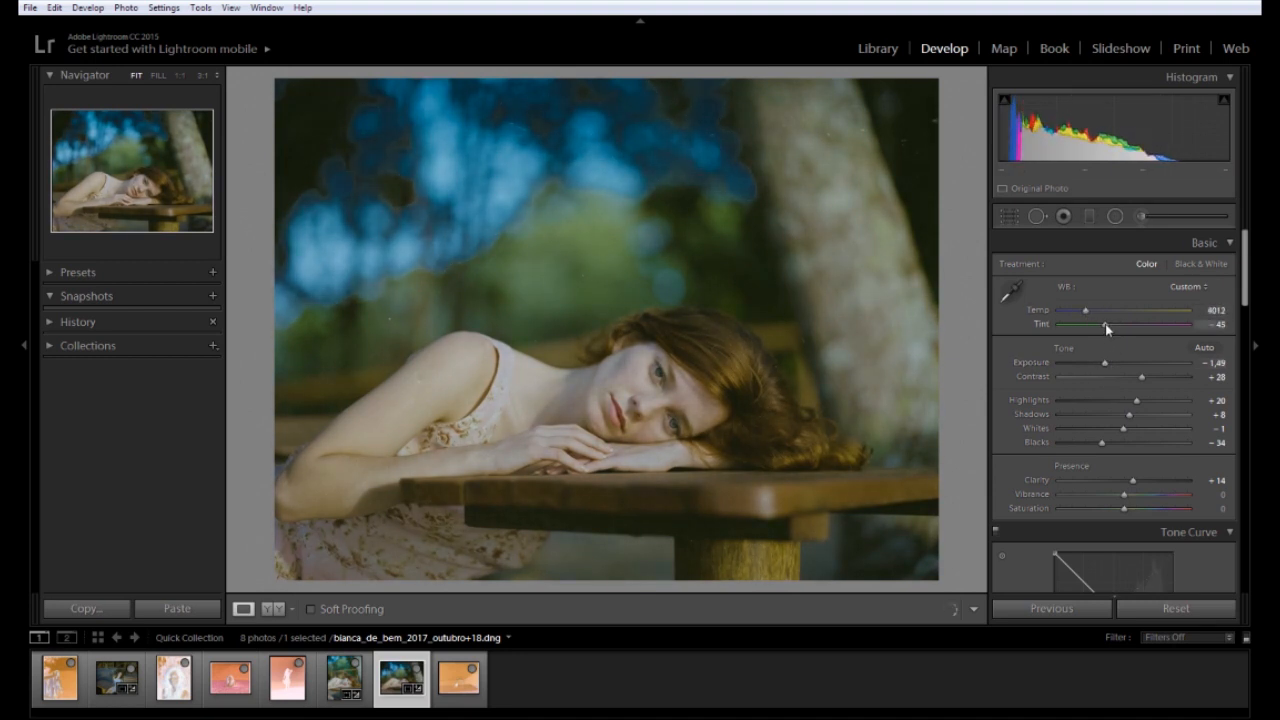
left_click_drag(1104, 324, 1103, 324)
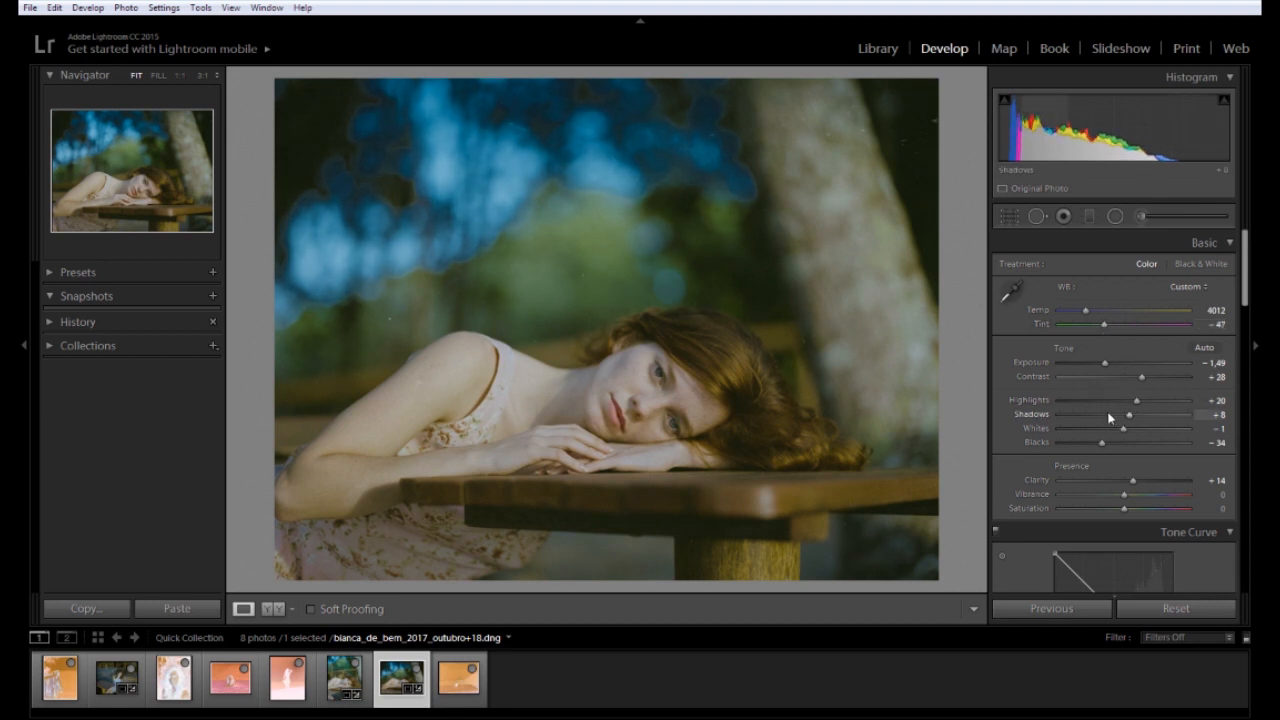
Check the woman's face at 1:1, then deepen Blacks to -53 and lower Whites to -16
left_click(652, 384)
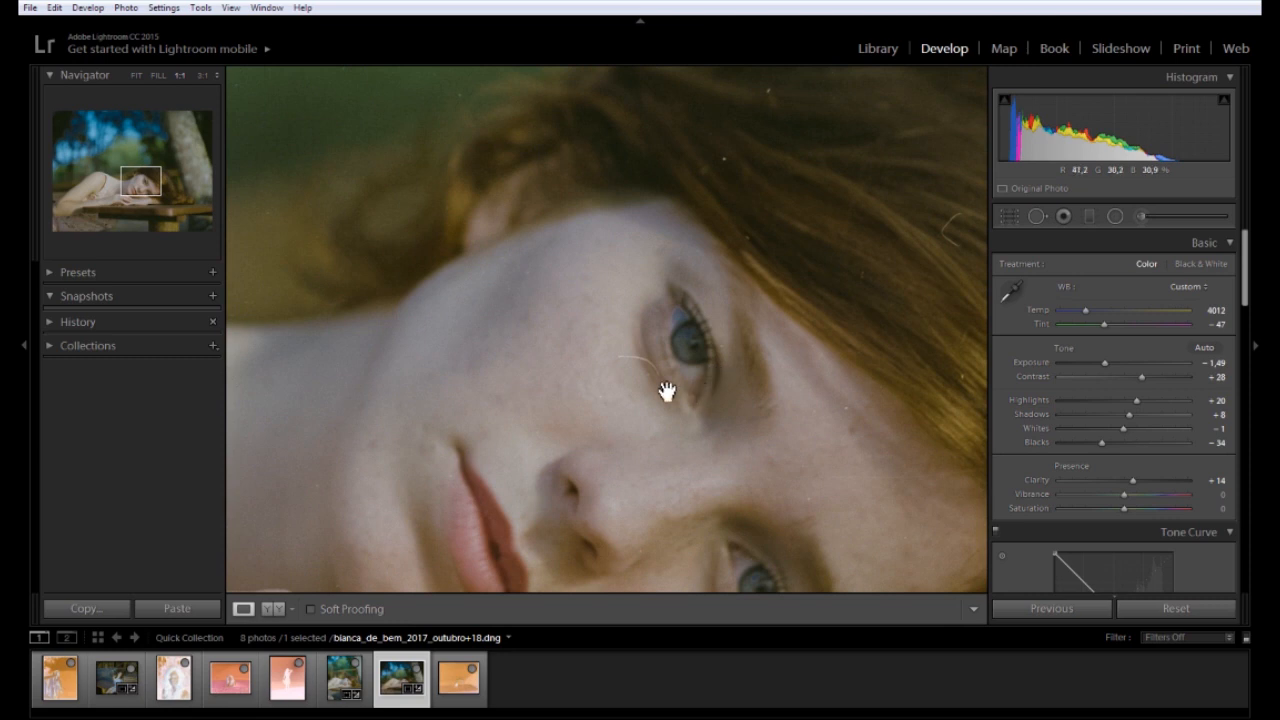
left_click(666, 455)
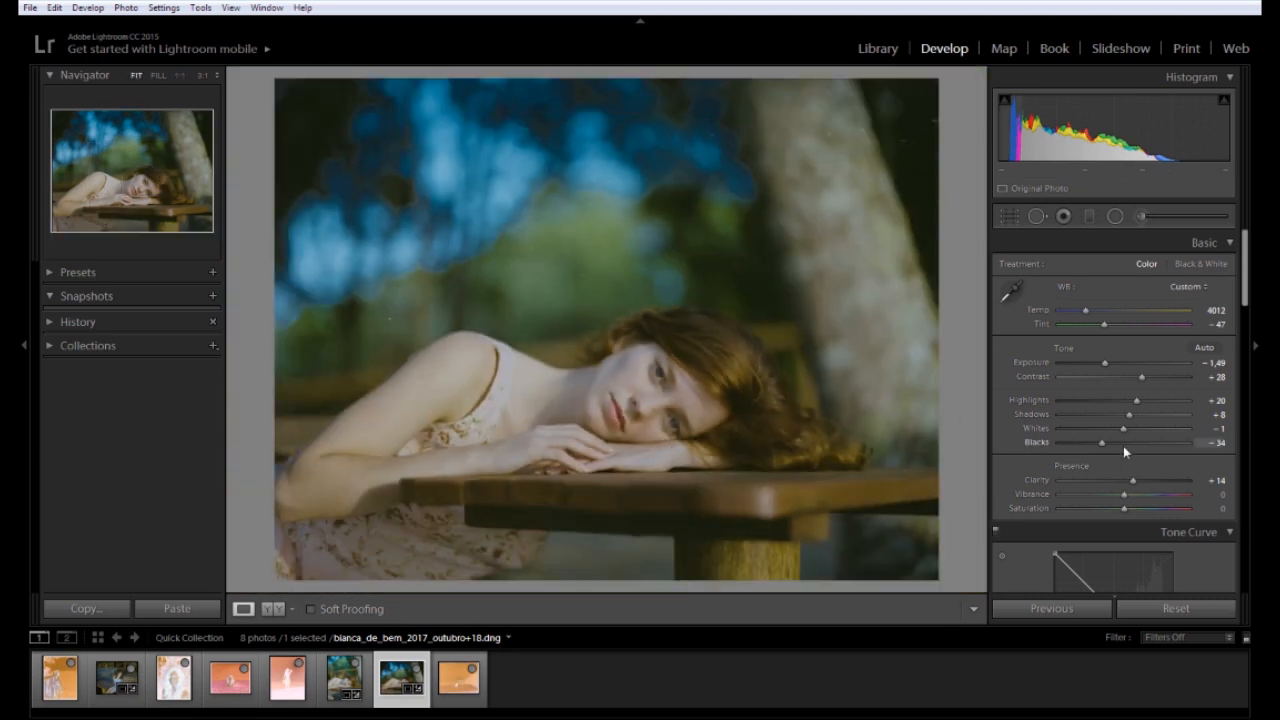
left_click_drag(1104, 441, 1102, 364)
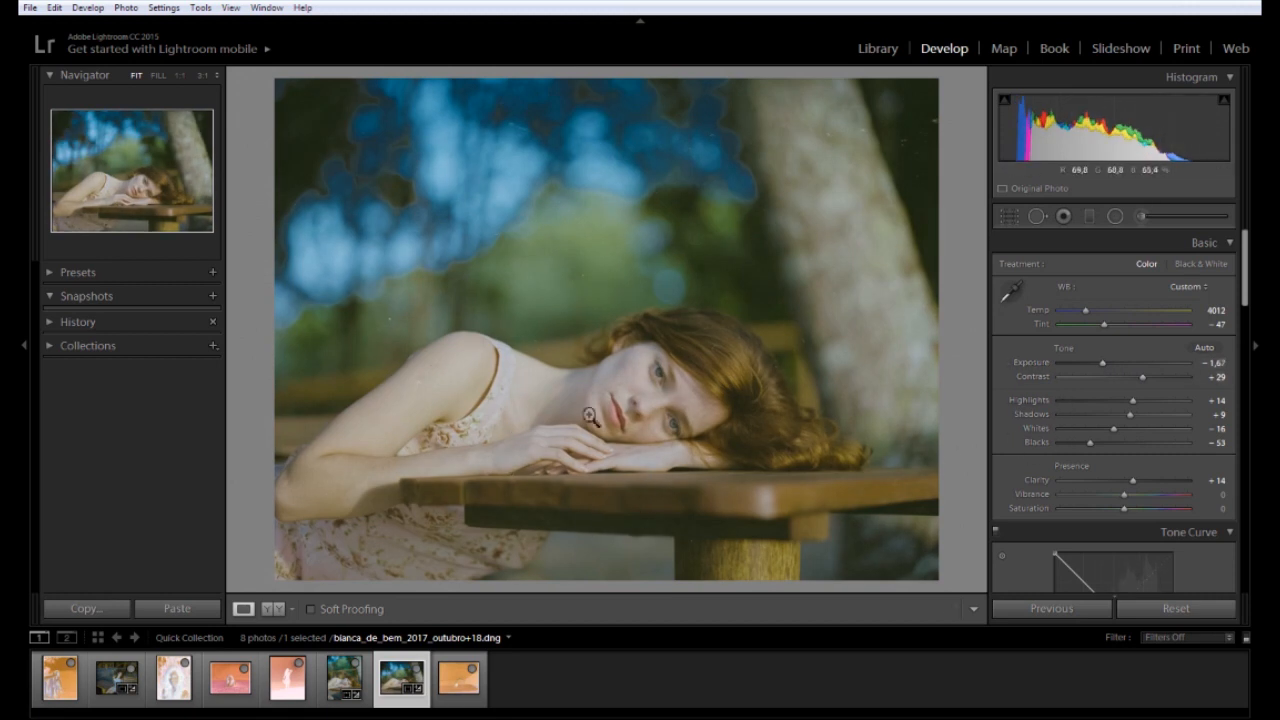
Compare the table portrait with the neighbouring frames in the filmstrip
left_click(340, 677)
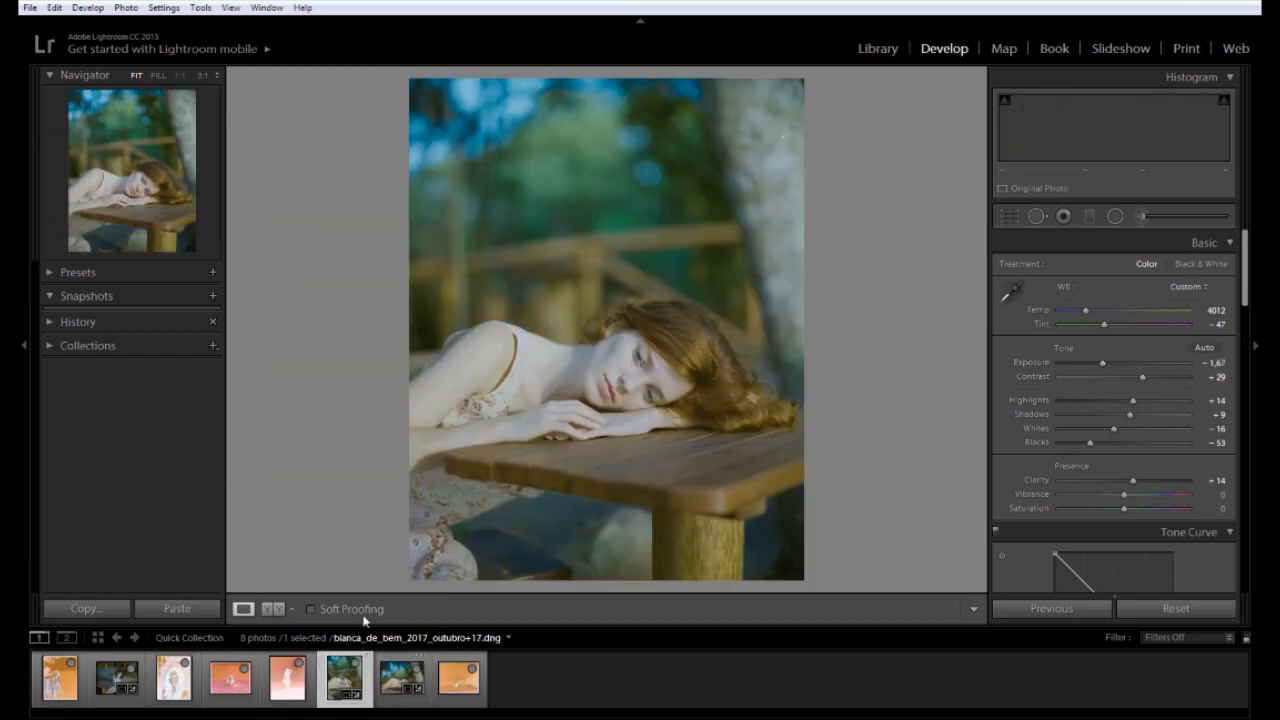
key("Right")
key("Right")
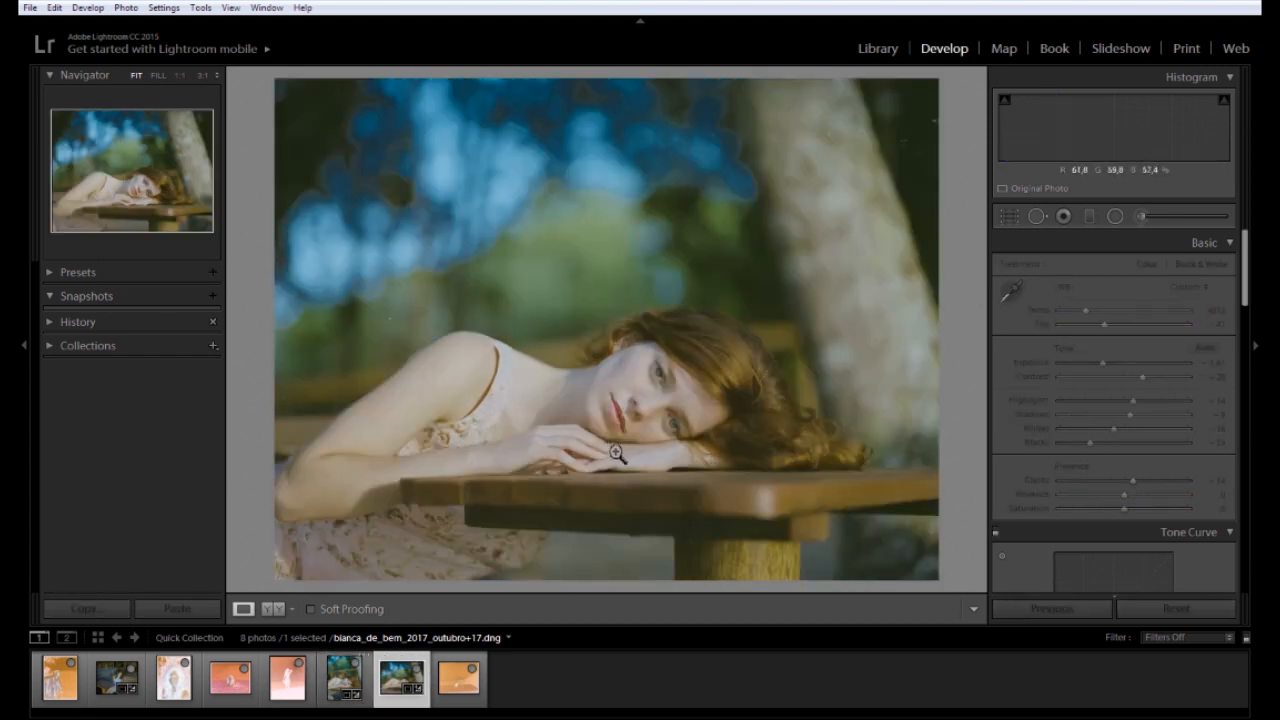
key("Left")
key("Left")
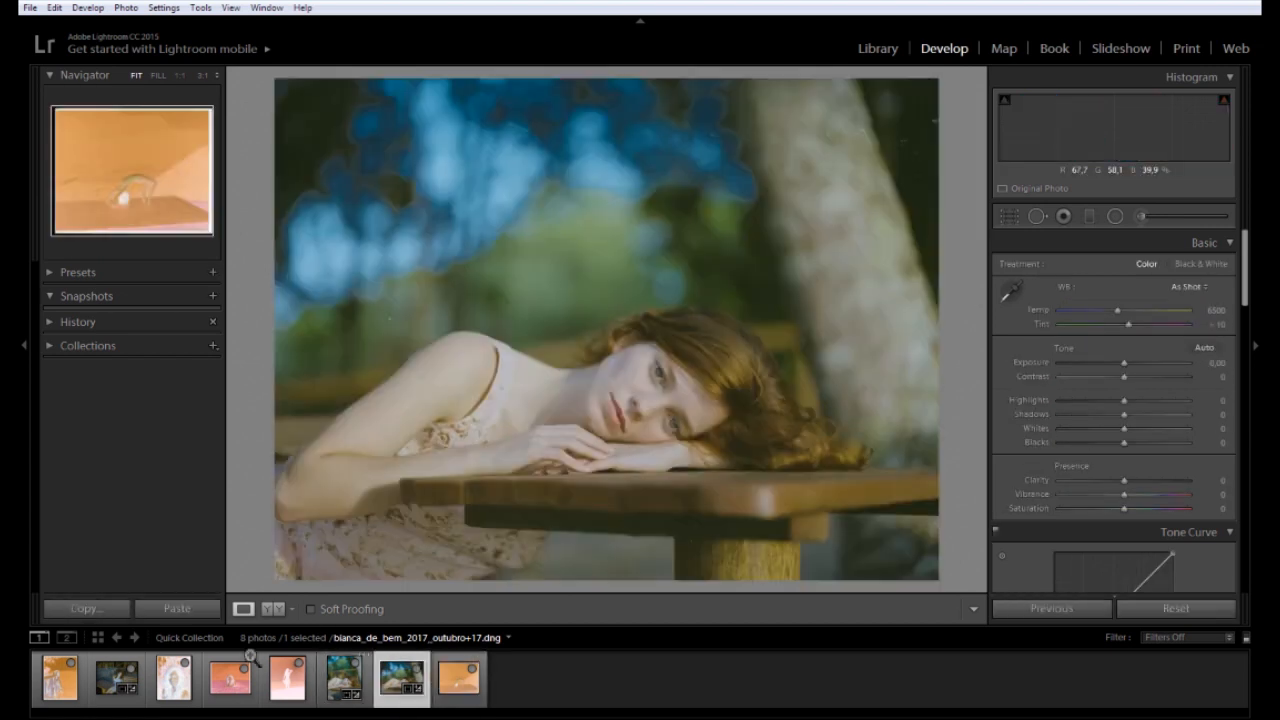
Crop the film border off the outubro+2 railing scan and paste the copied inversion settings
left_click(58, 700)
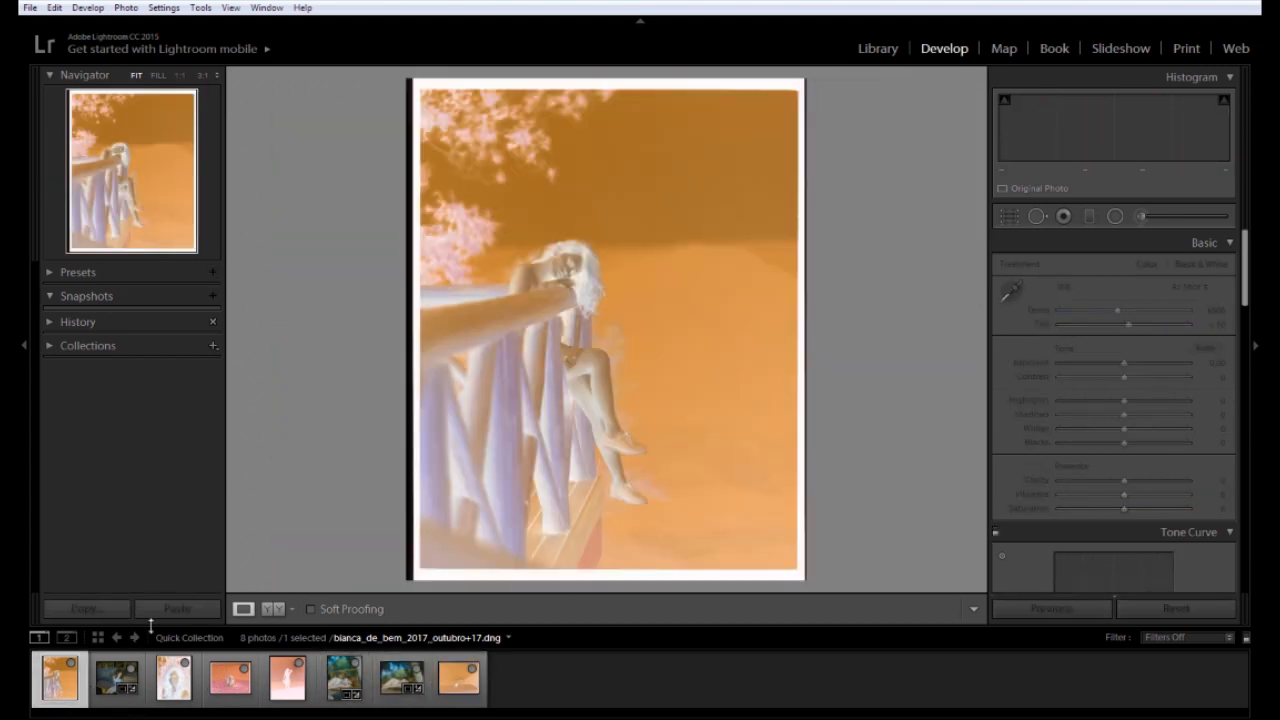
left_click(1010, 216)
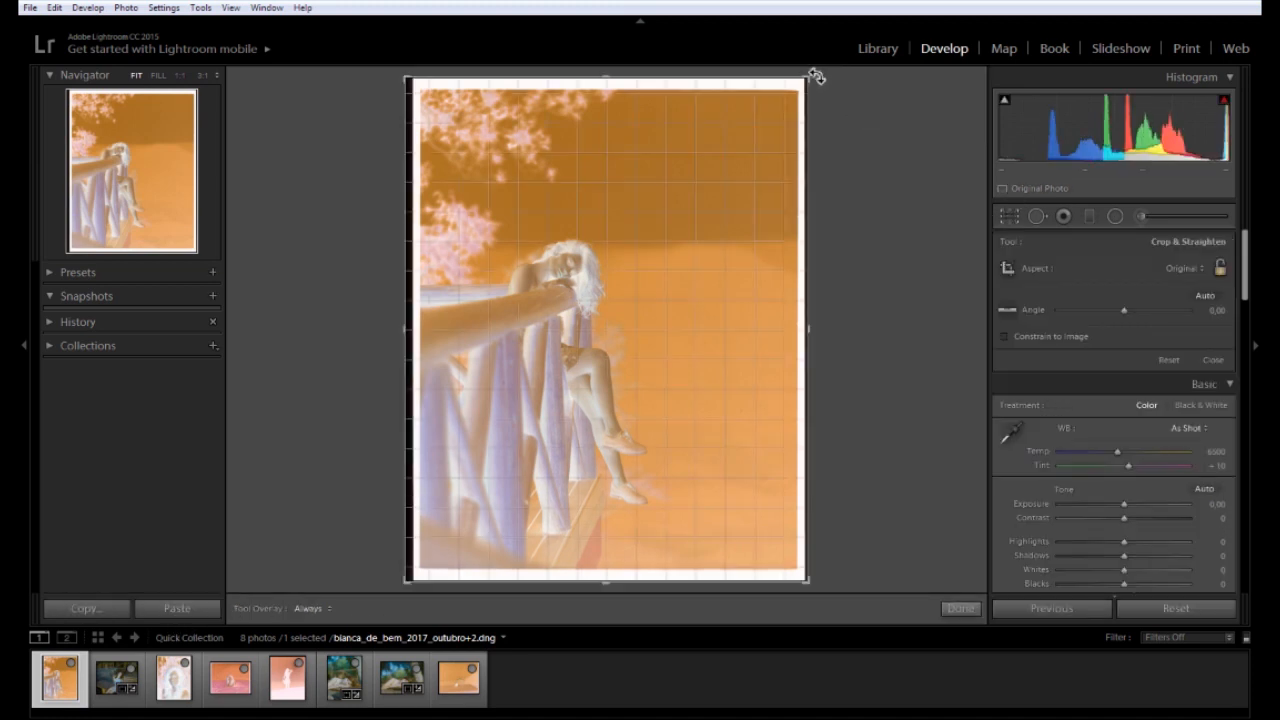
left_click_drag(808, 79, 804, 95)
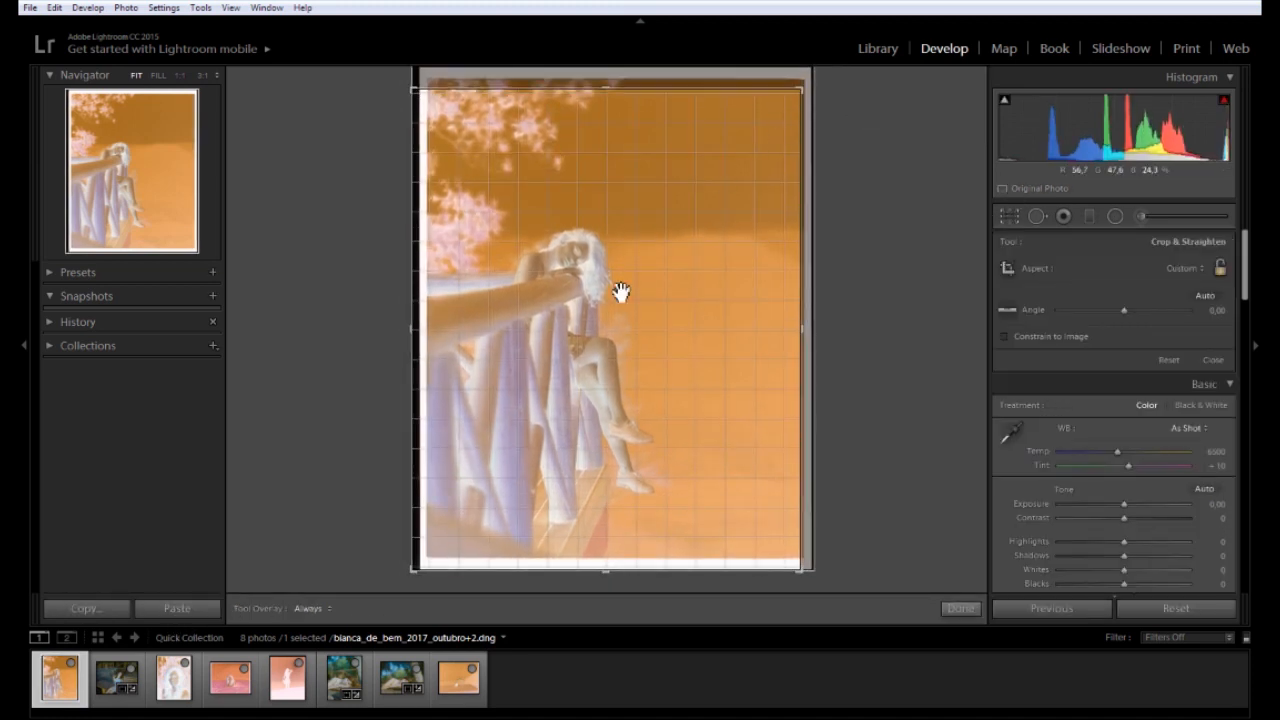
left_click_drag(423, 574, 434, 565)
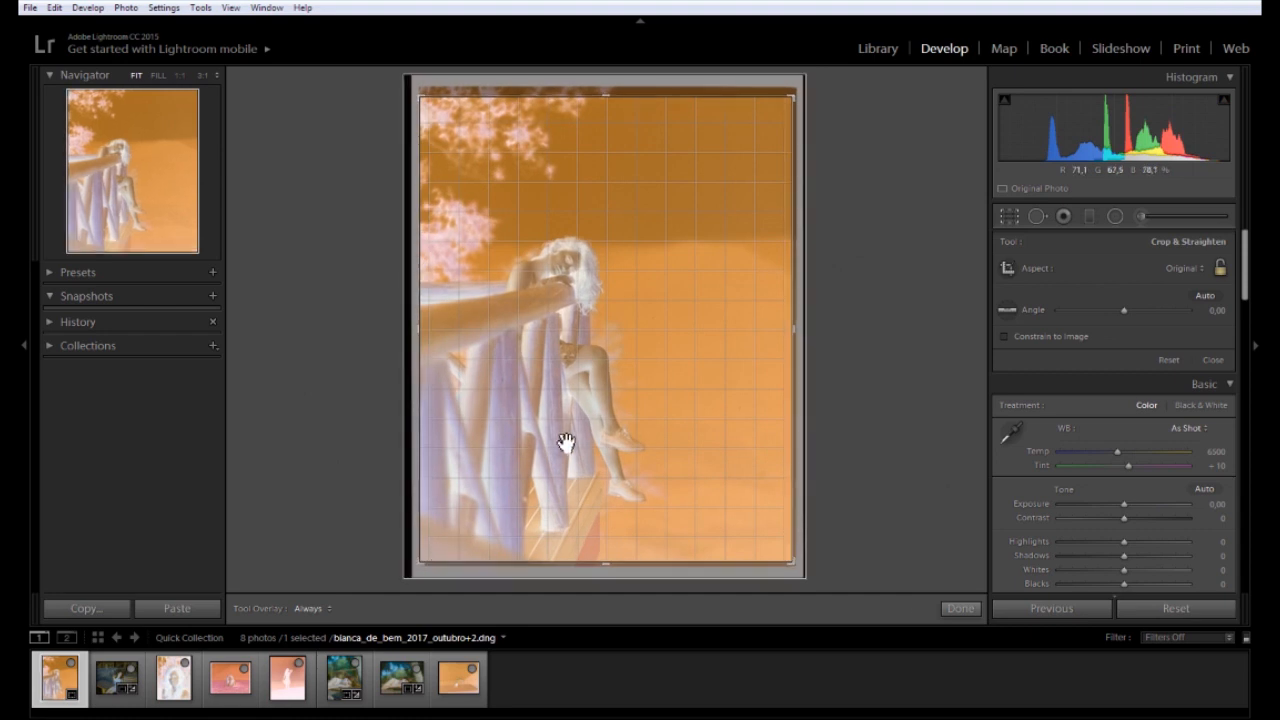
key("Return")
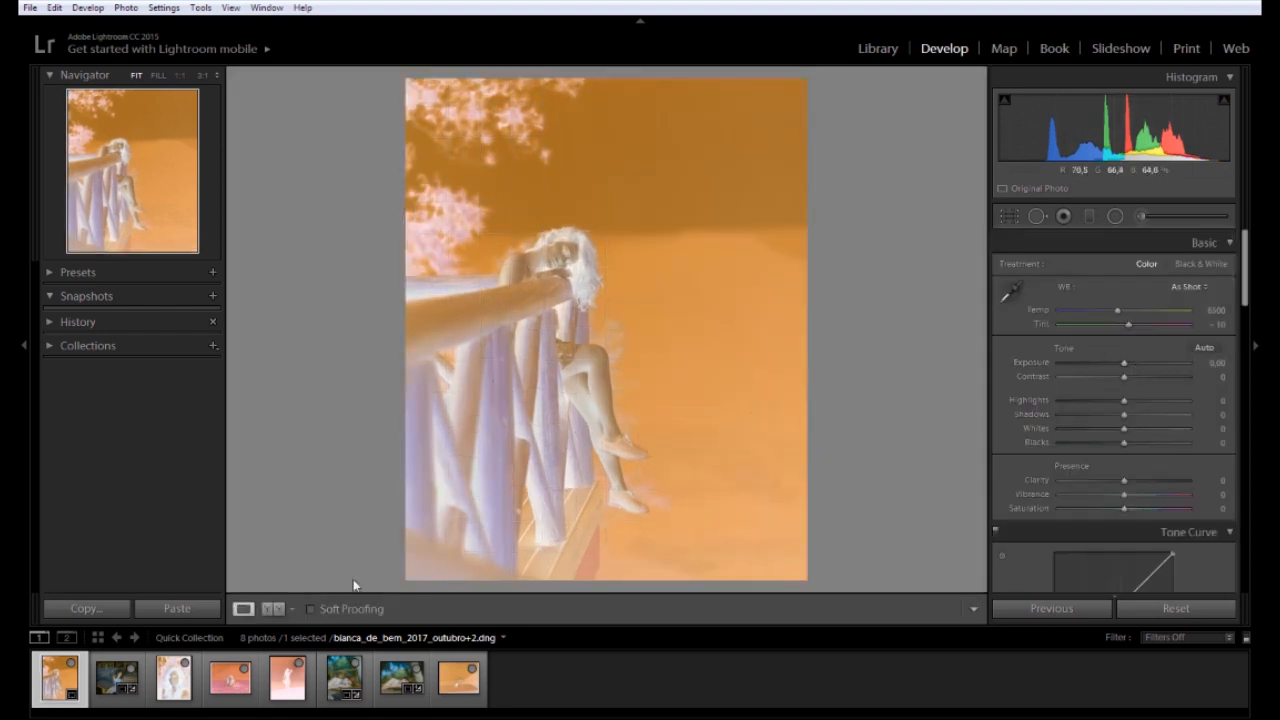
left_click(177, 608)
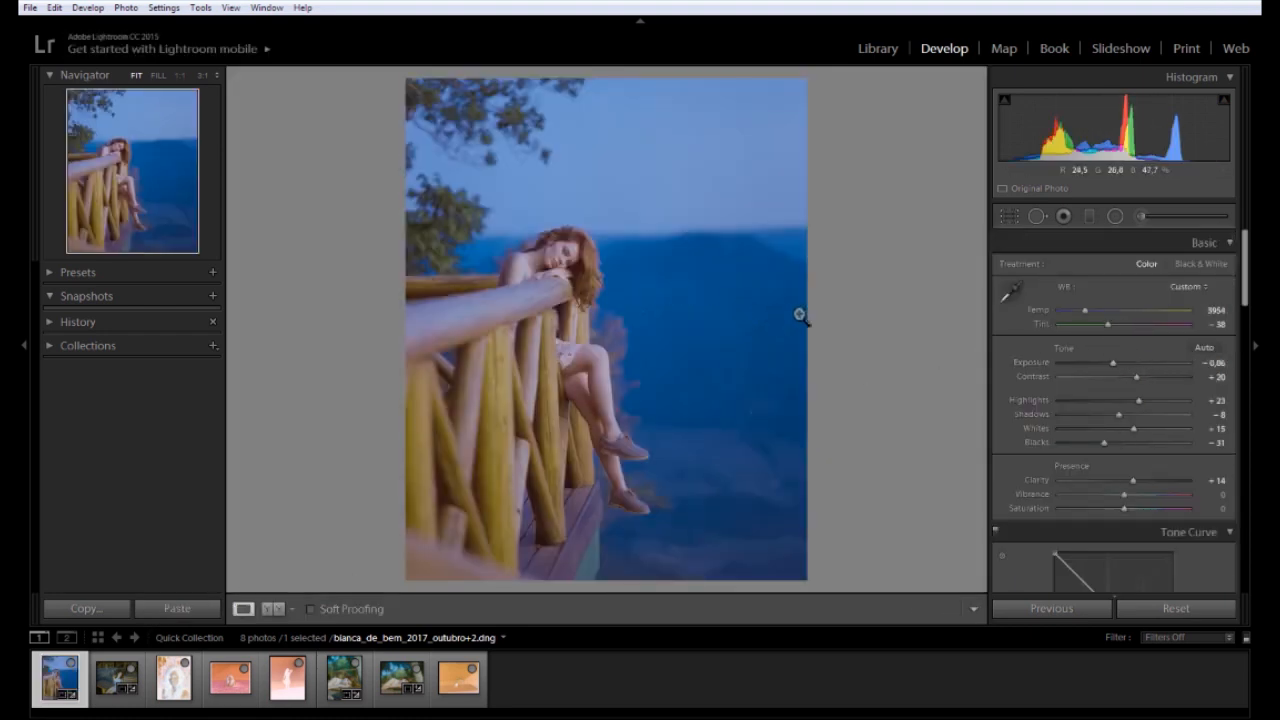
Retune the railing photo to Temp 4012, Tint -19, Exposure -1.09 and Contrast 0
left_click_drag(1086, 311, 1107, 332)
left_click_drag(1113, 363, 1111, 365)
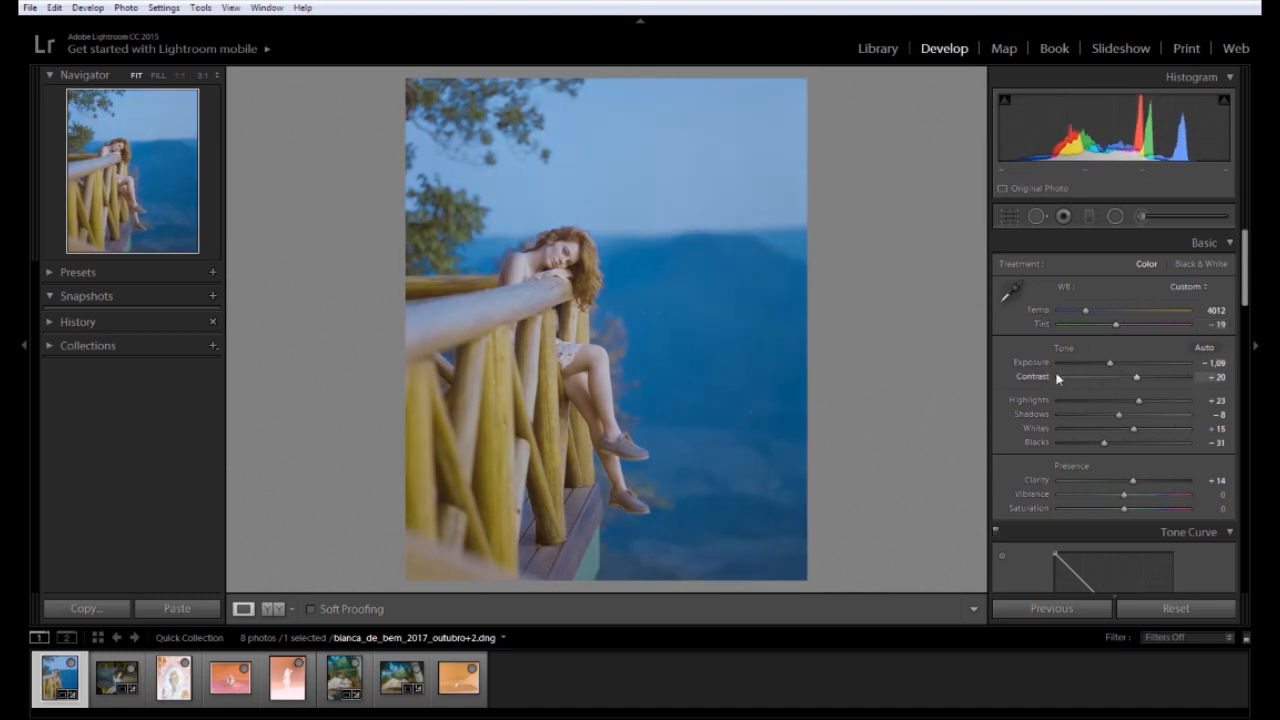
left_click_drag(1134, 377, 1124, 379)
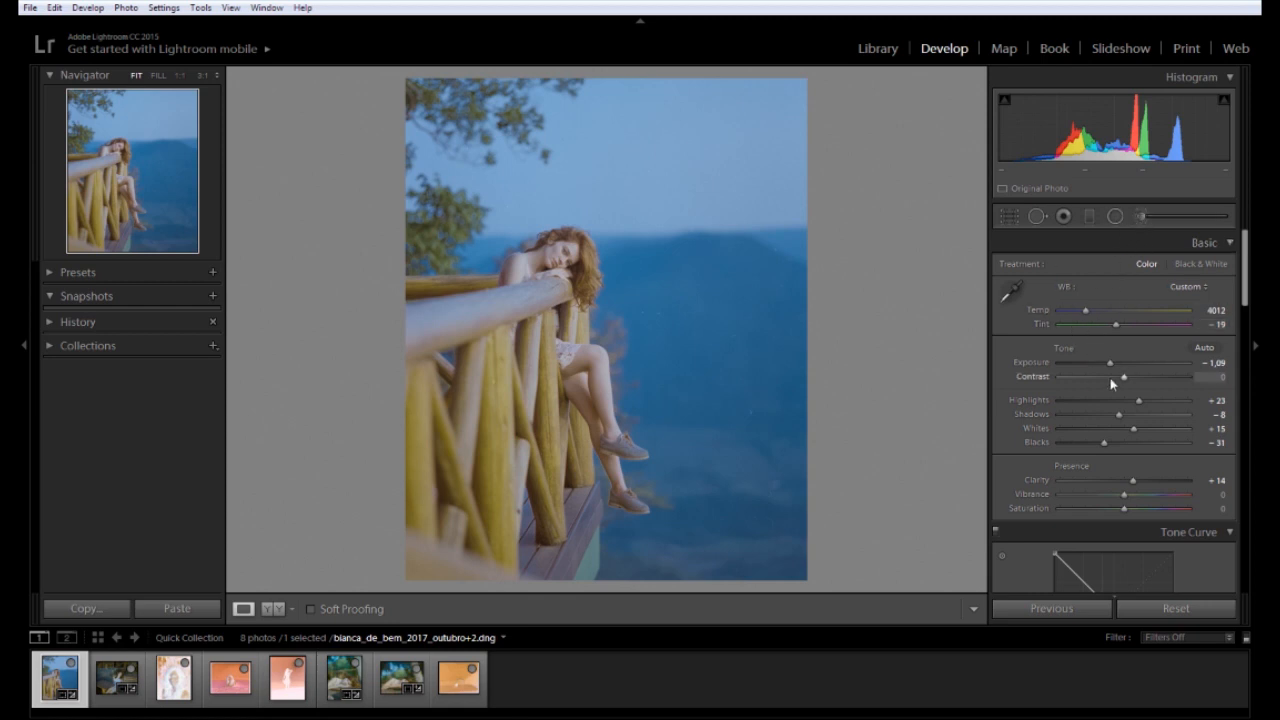
Set the railing photo to Exposure −1.38, Contrast +33, Blacks −55 and slightly lower Vibrance
left_click_drag(1111, 363, 1130, 365)
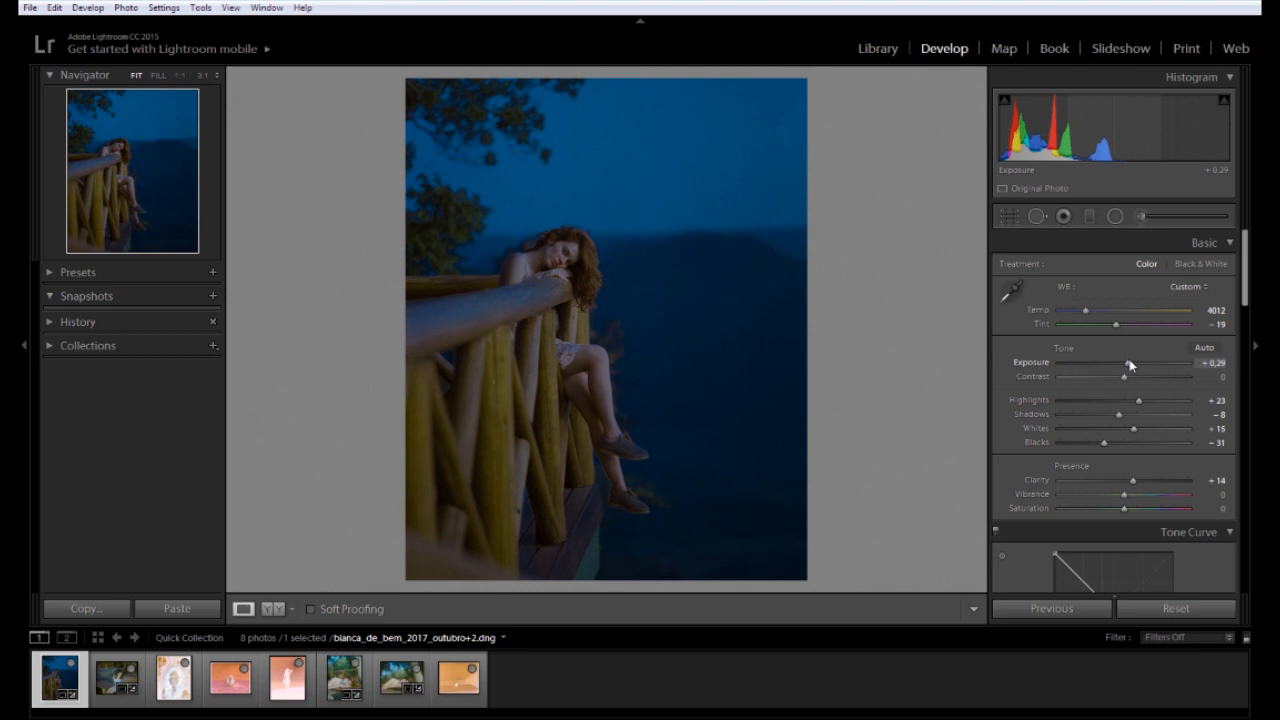
left_click_drag(1130, 365, 1066, 377)
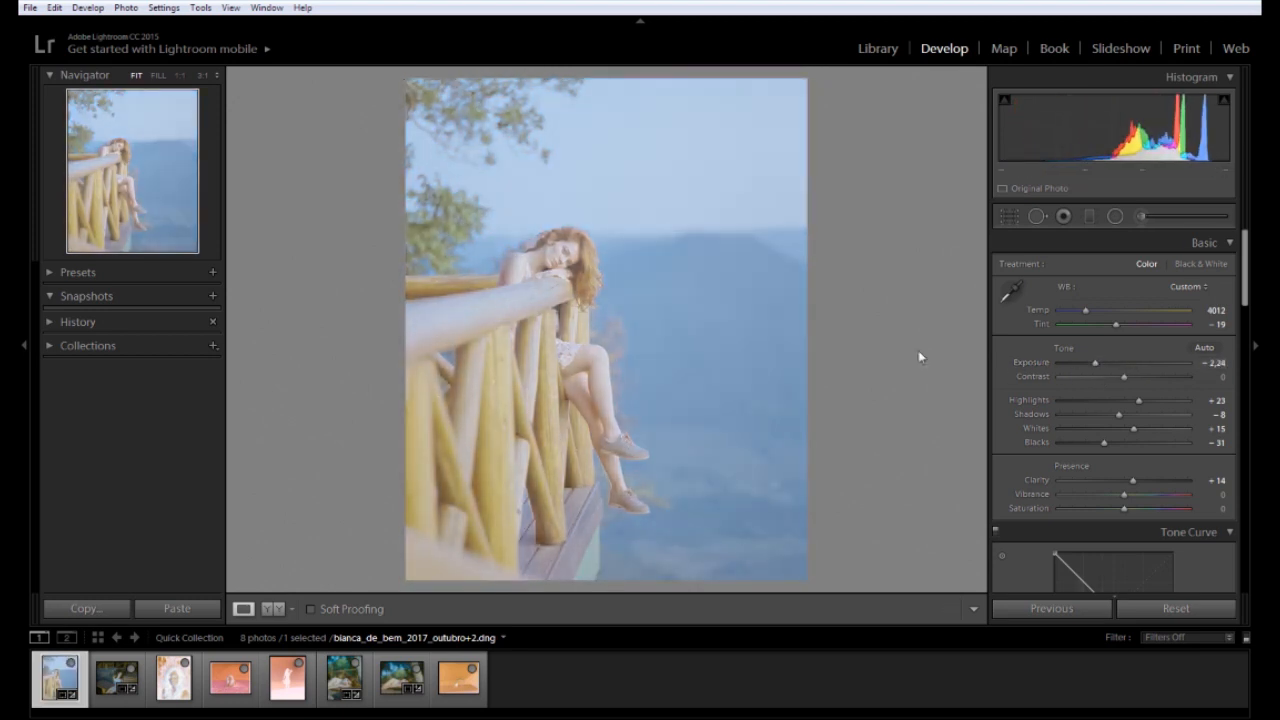
mouse_move(1124, 376)
left_mouse_down()
mouse_move(1153, 377)
mouse_move(1155, 418)
mouse_move(1125, 417)
mouse_move(1136, 415)
mouse_move(1141, 443)
mouse_move(1113, 443)
mouse_move(1128, 415)
mouse_move(1106, 366)
left_mouse_up()
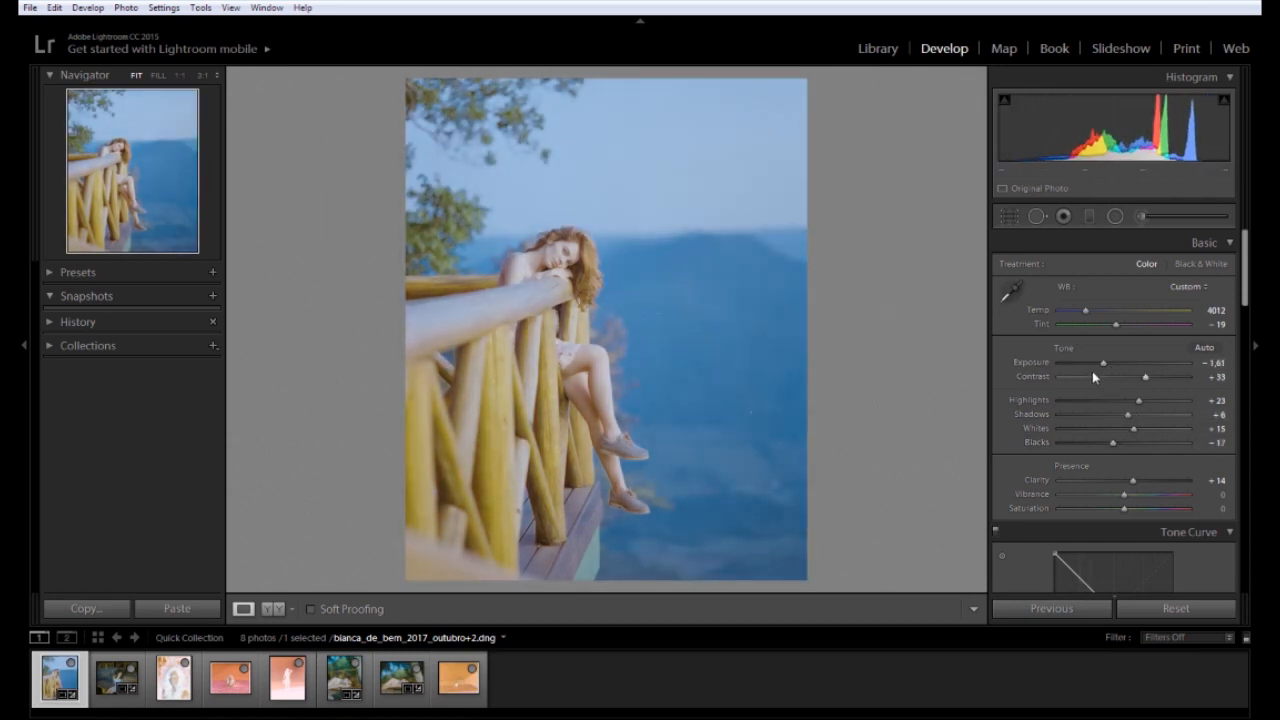
left_click_drag(1123, 443, 1133, 401)
left_click_drag(1123, 493, 1123, 500)
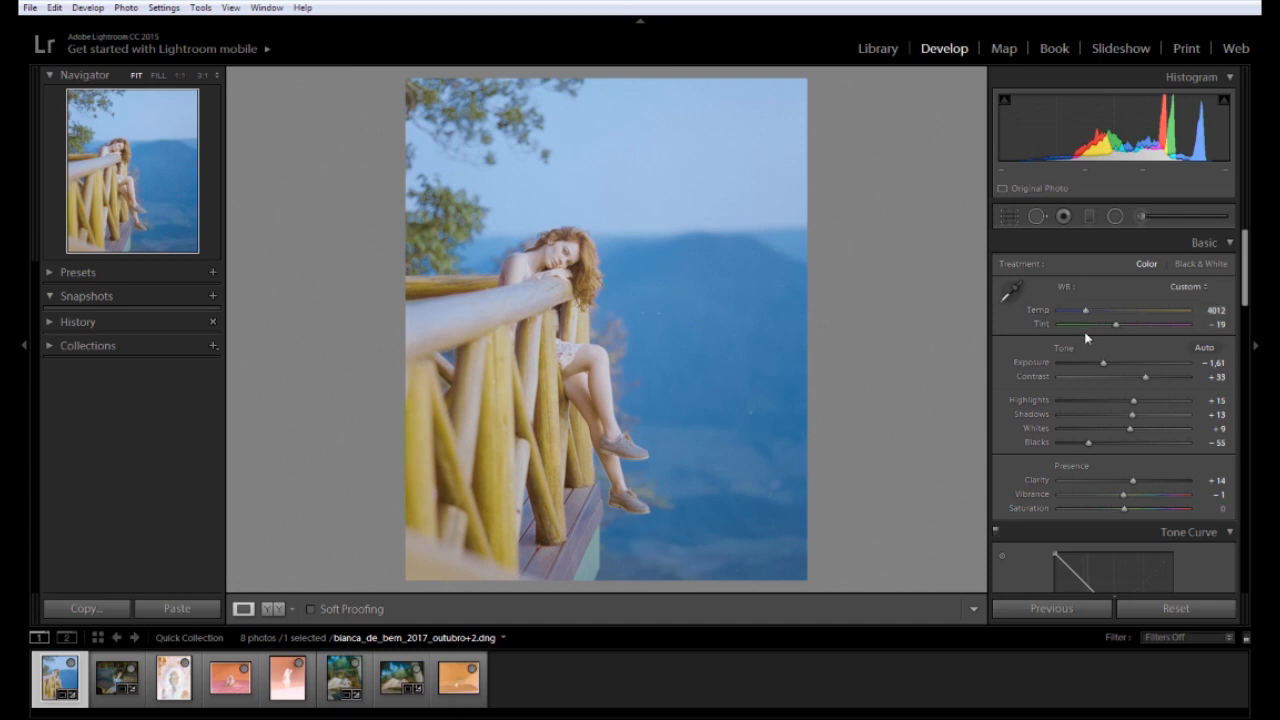
Try warmer and cooler white balance, revert to Temp 4012, and check the face at 1:1
left_click_drag(1089, 313, 1066, 314)
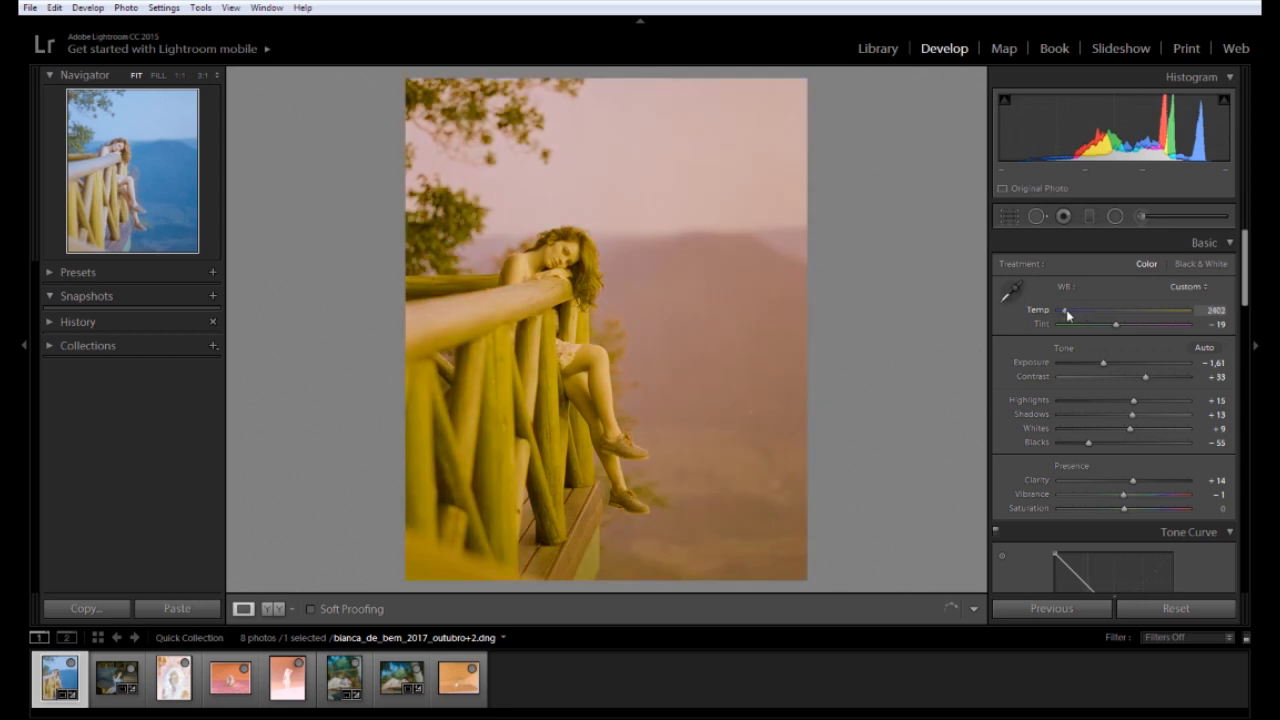
left_click_drag(1066, 310, 1127, 309)
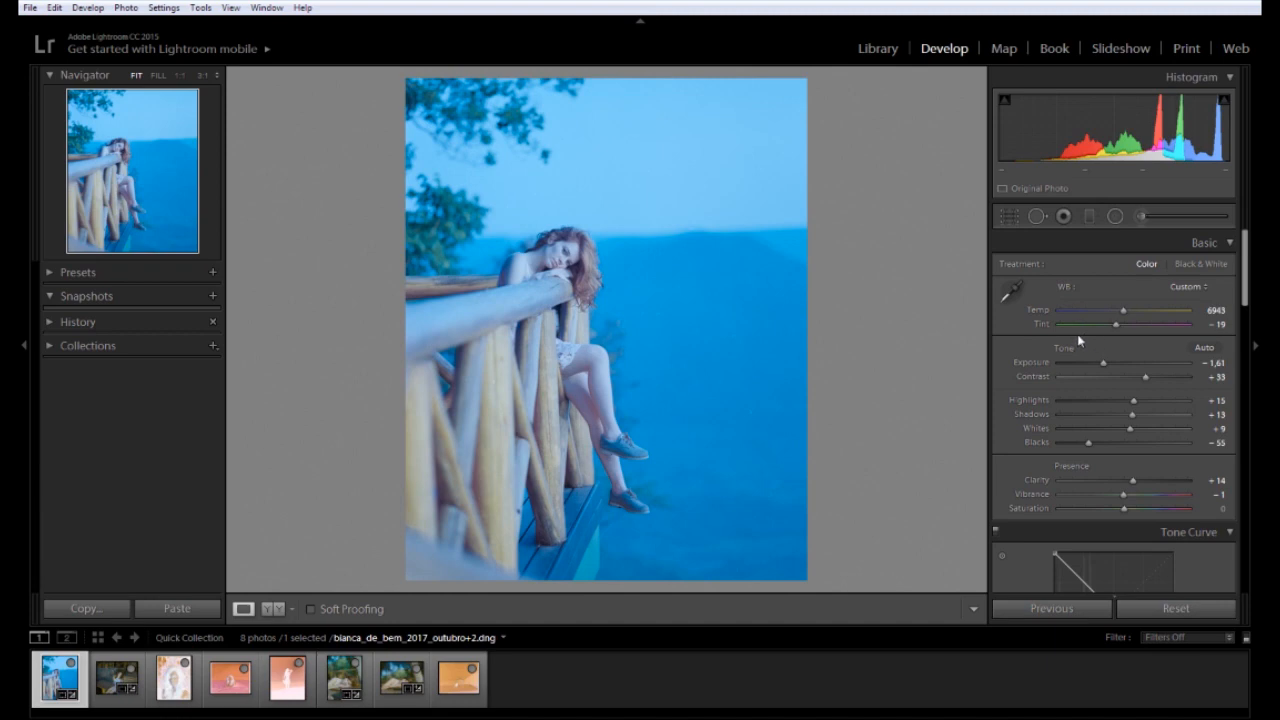
key("ctrl+z")
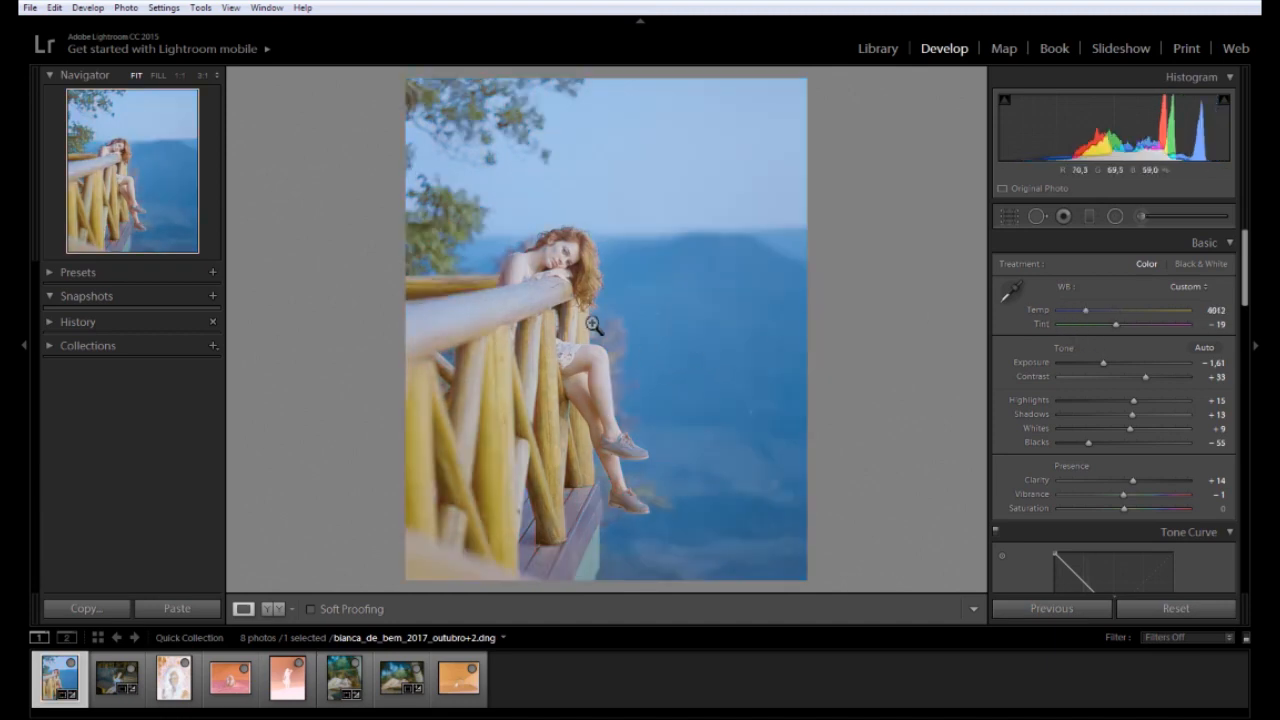
left_click(570, 270)
left_click_drag(1103, 364, 1106, 365)
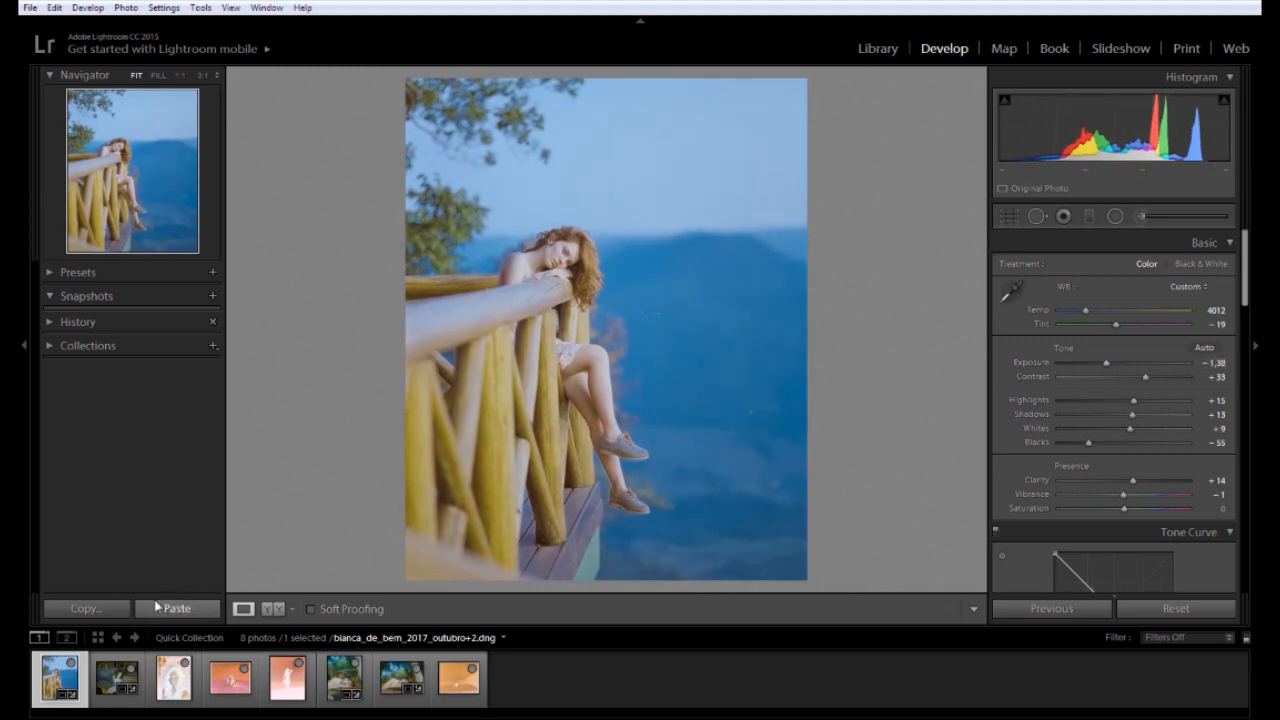
Paste the copied settings onto the third portrait and set Temp 5161 with lifted blacks and exposure
left_click(175, 698)
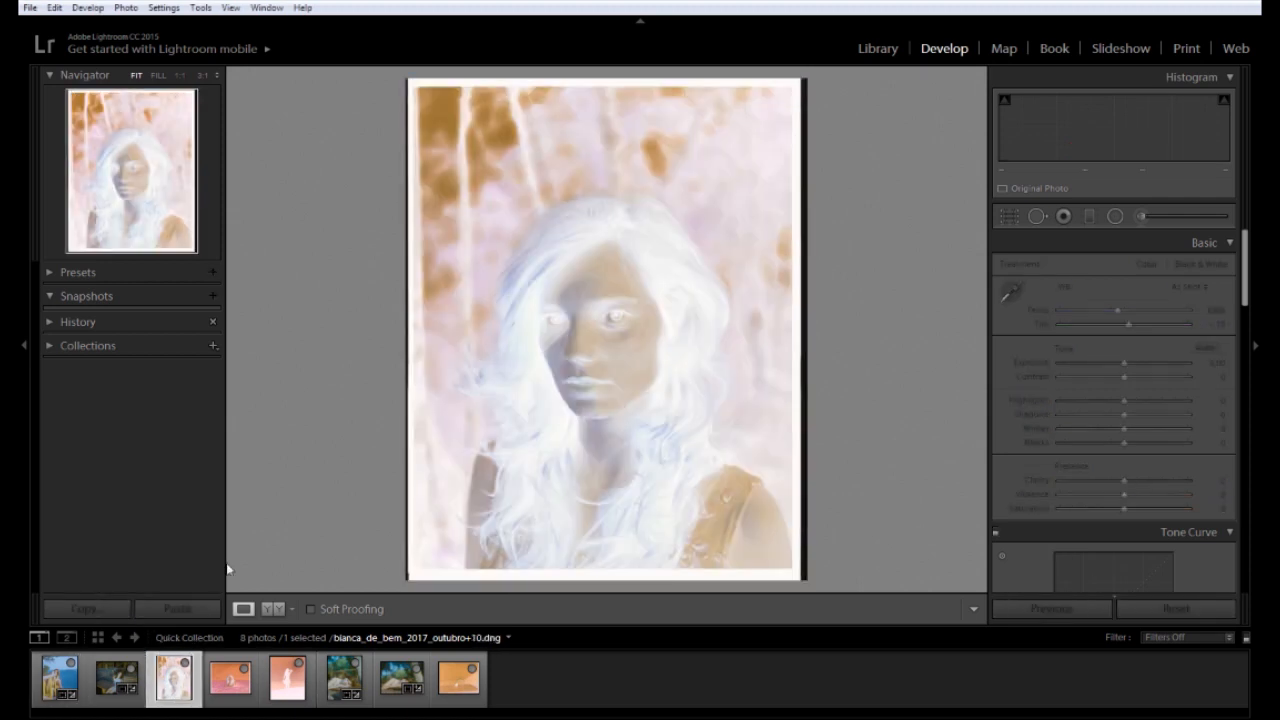
left_click(173, 612)
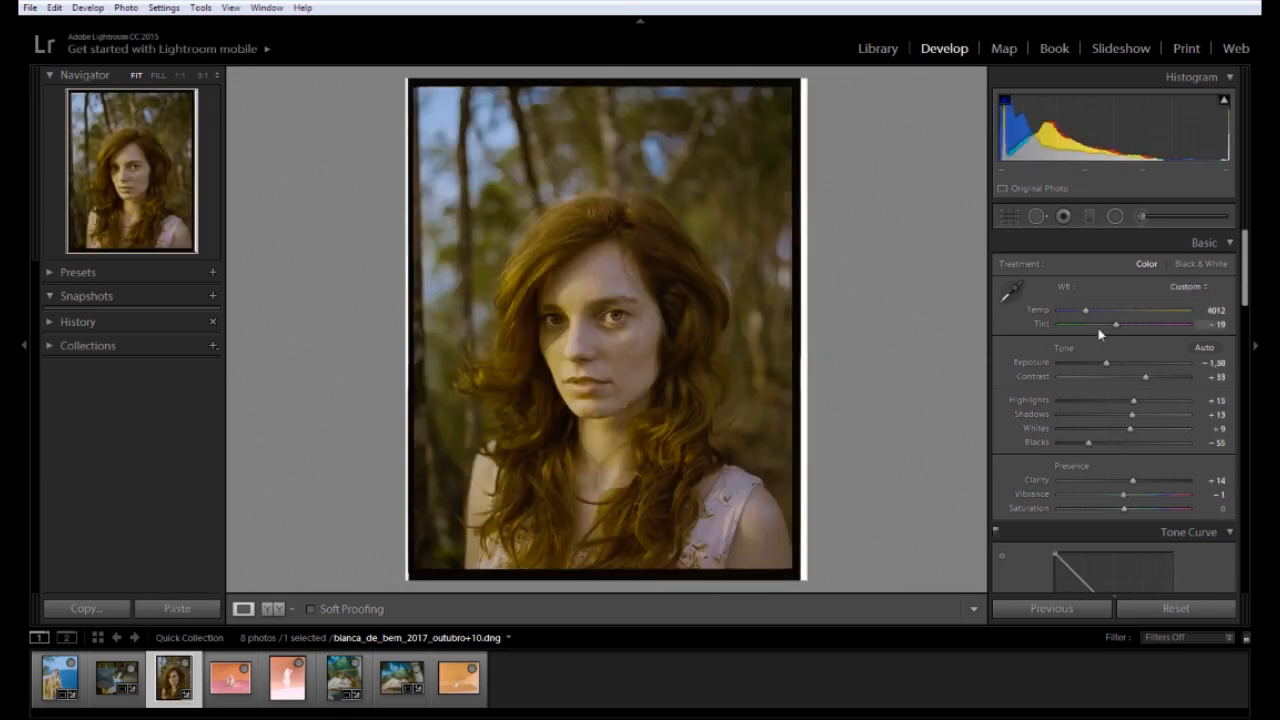
left_click_drag(1091, 312, 1101, 311)
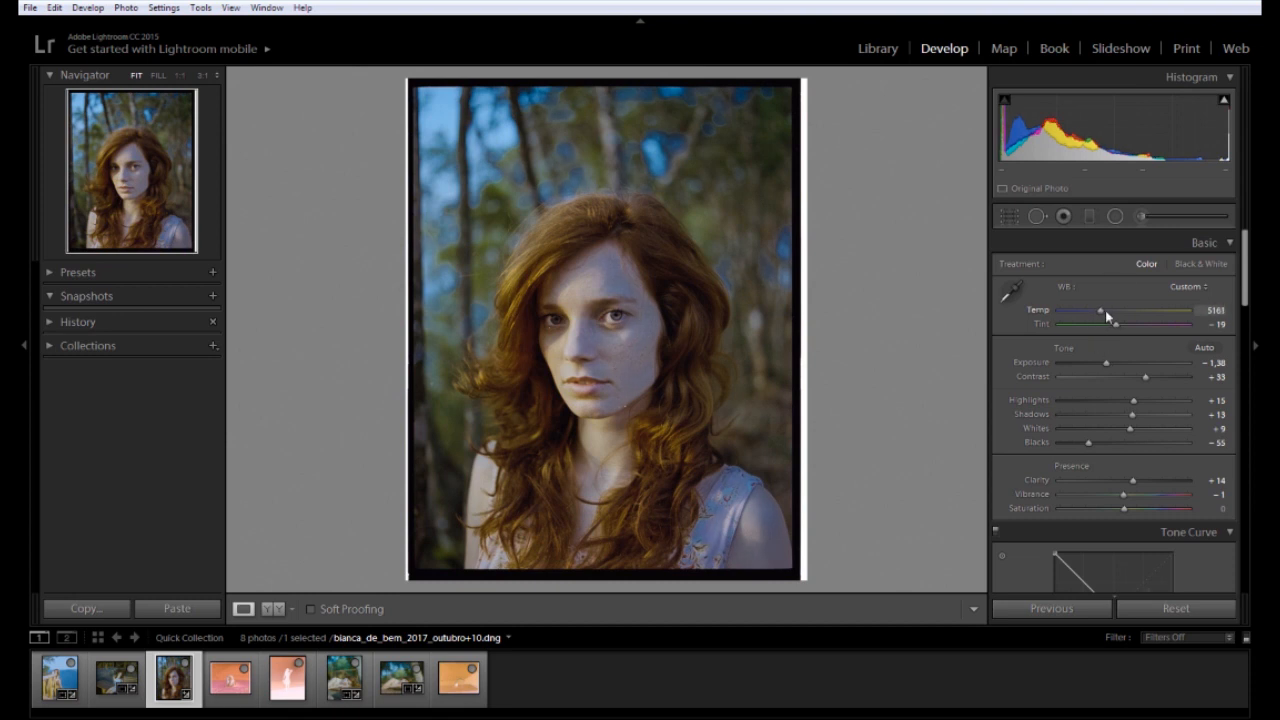
left_click_drag(1087, 441, 1132, 404)
left_click_drag(1106, 362, 1112, 369)
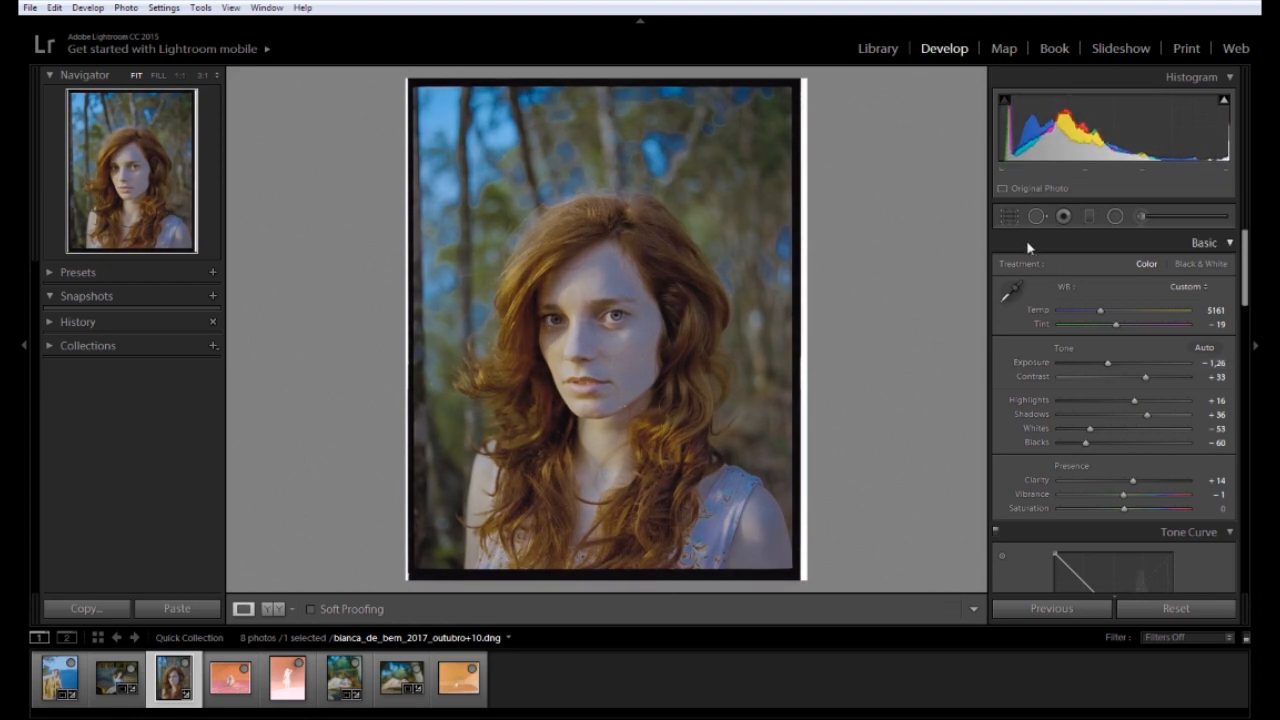
Set an 8.5 x 11 crop frame inside the film border, keeping the angle at zero
left_click(1010, 216)
left_click_drag(810, 88, 801, 92)
mouse_move(420, 569)
left_mouse_down()
mouse_move(437, 554)
mouse_move(432, 568)
left_mouse_up()
key("ctrl+z")
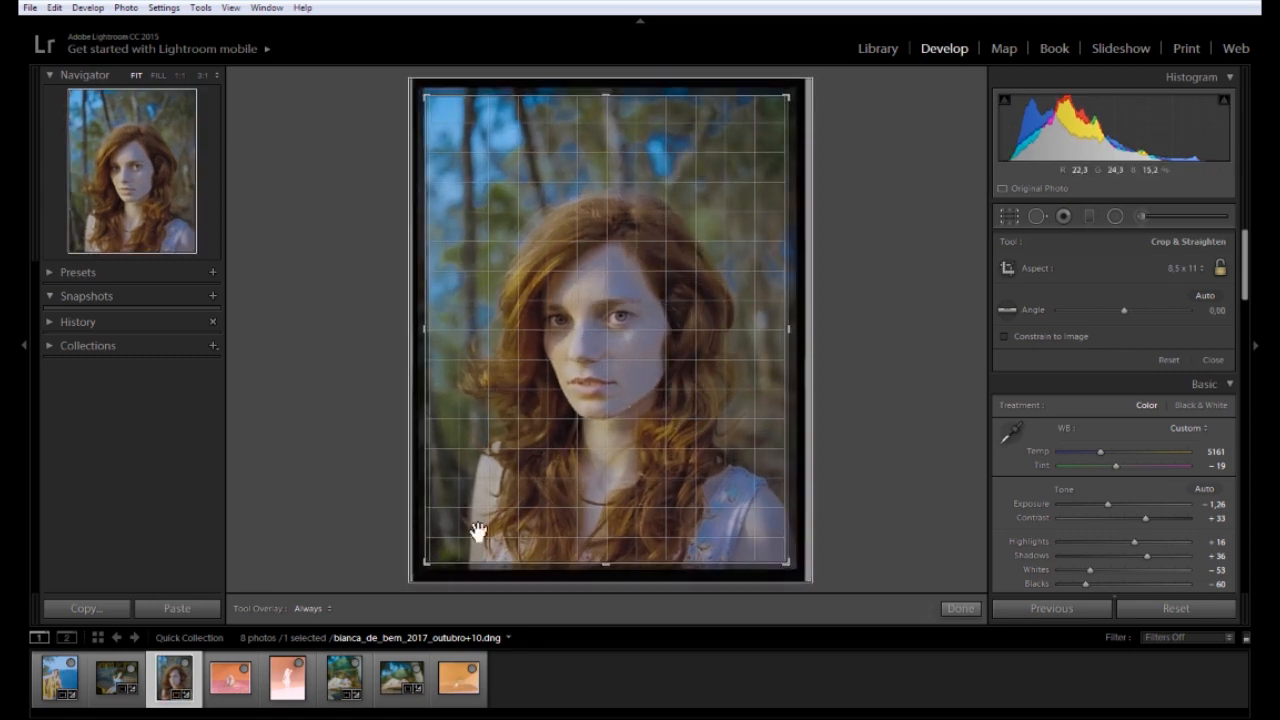
Commit the portrait crop, set Exposure −1.44 and Contrast +29, then go to the field negative
double_click(619, 428)
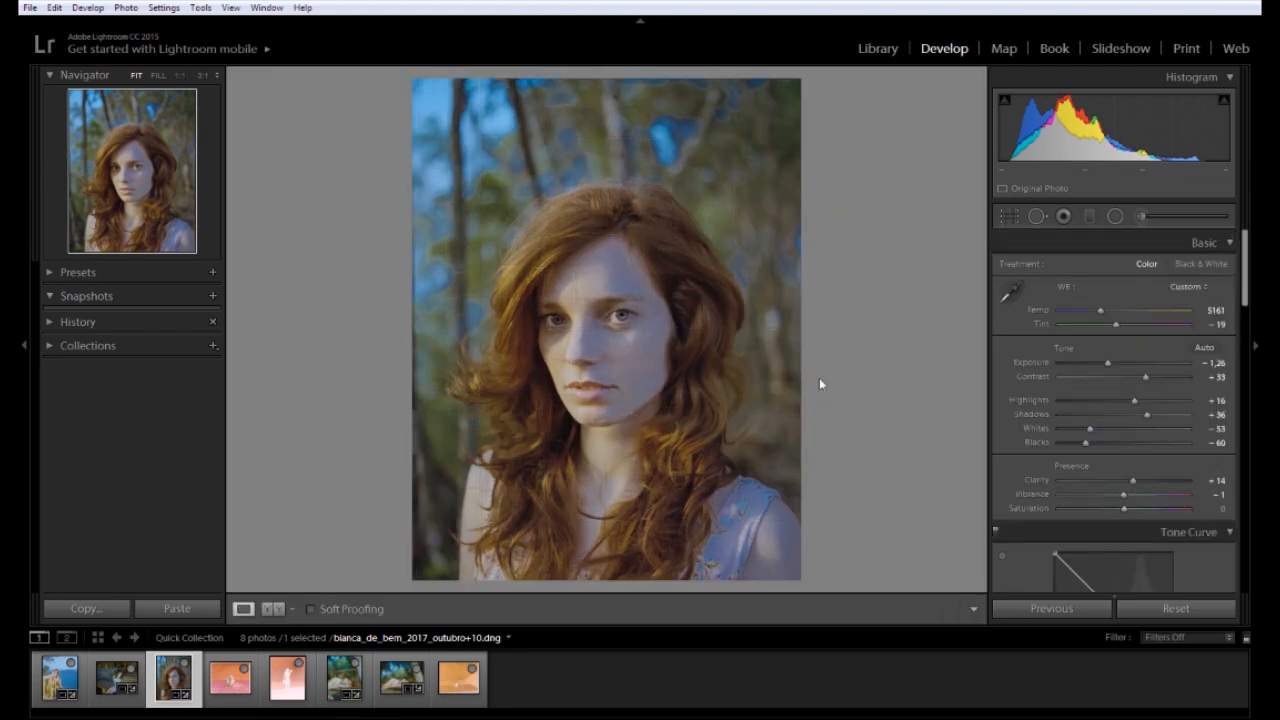
left_click(1113, 364)
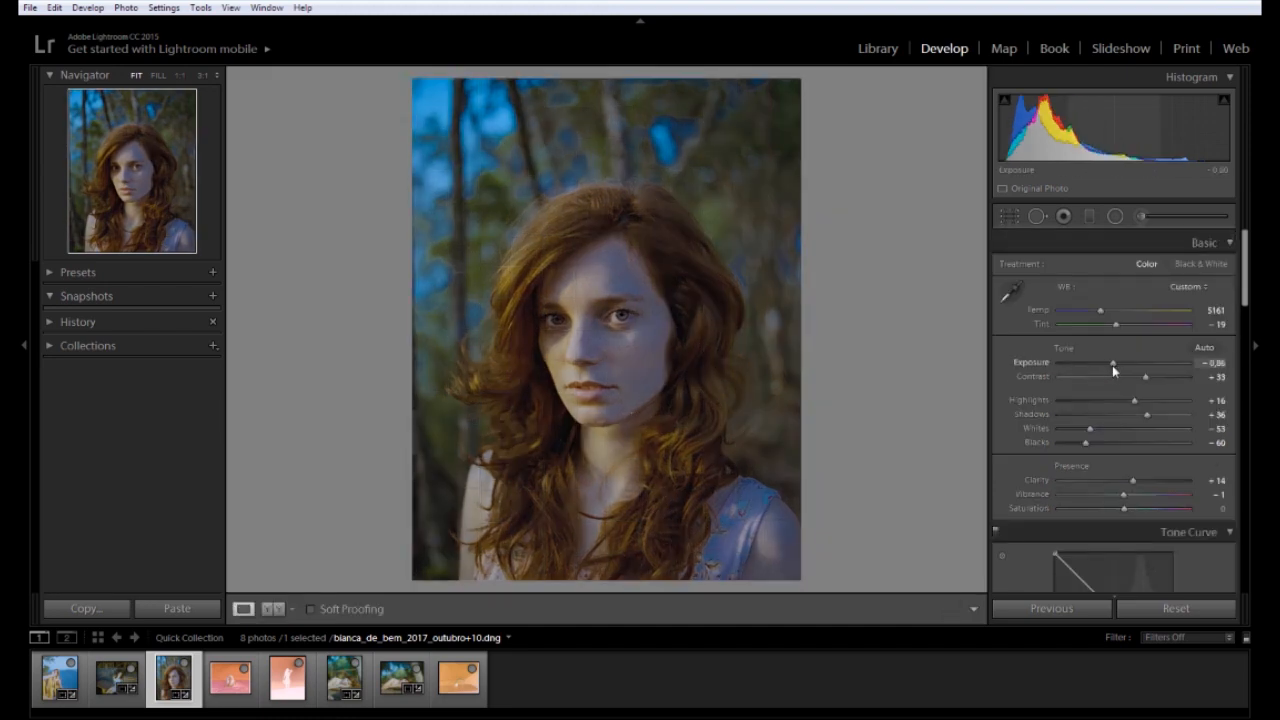
left_click(1104, 368)
left_click(1106, 367)
left_click_drag(1146, 378, 1153, 418)
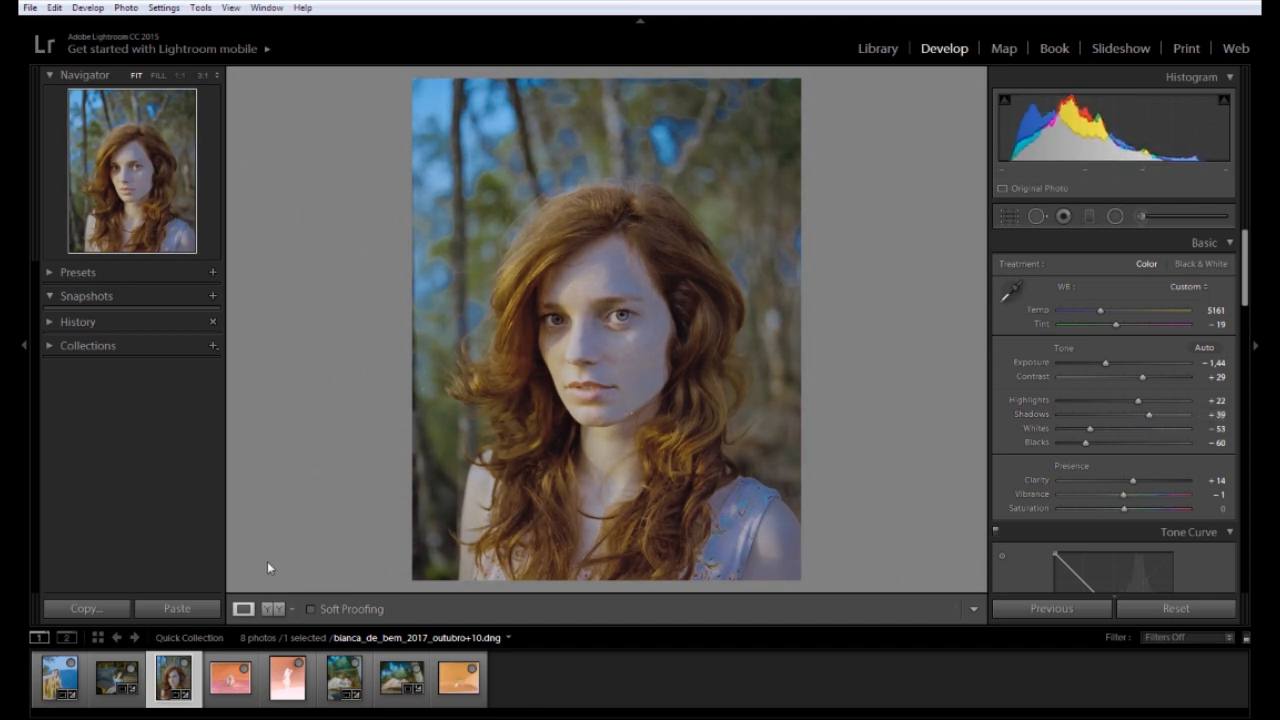
key("Right")
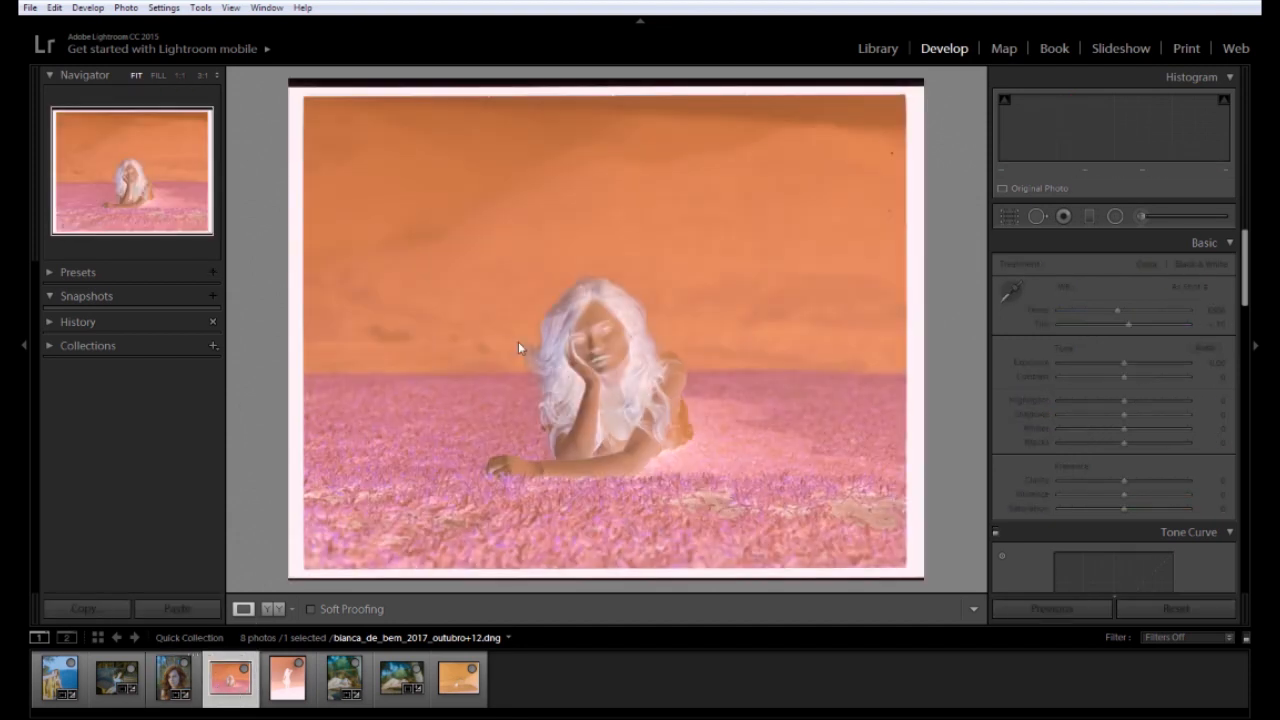
Paste the copied settings onto the field photo, crop off its film border, and set Temp 3379, Tint −57
left_click(210, 602)
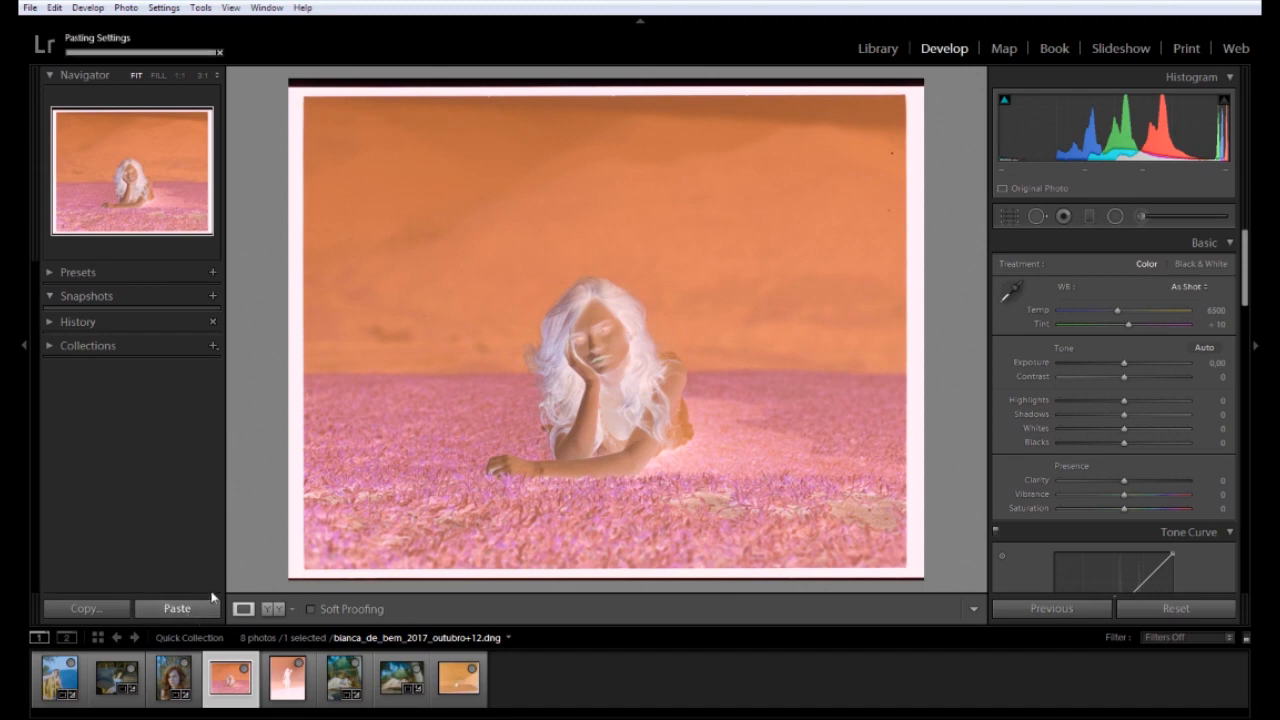
left_click(1005, 214)
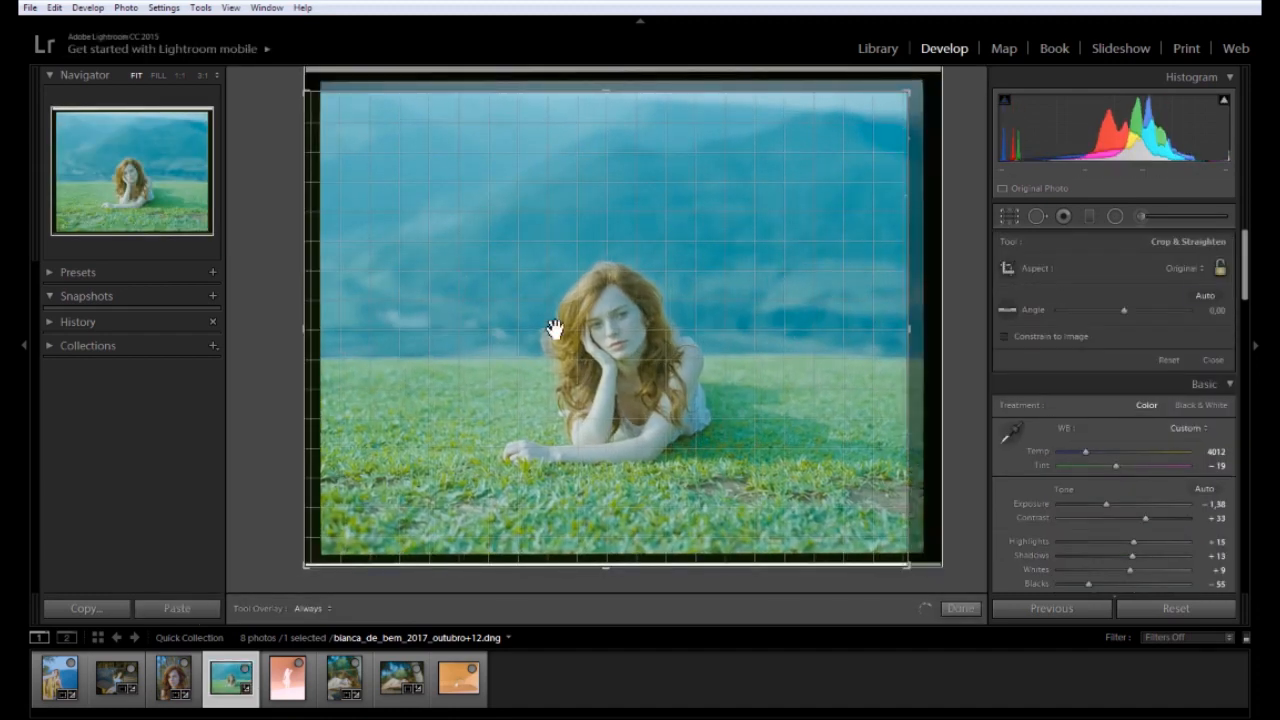
left_click_drag(314, 574, 329, 551)
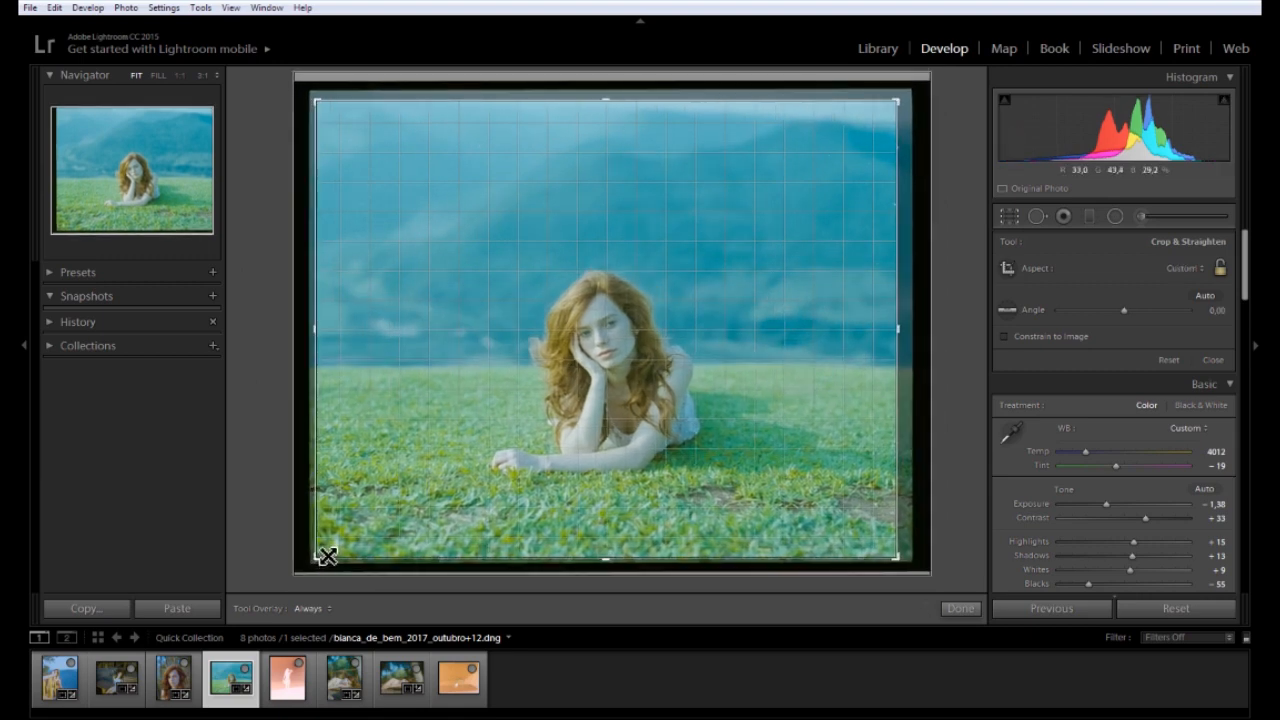
double_click(598, 387)
left_click_drag(1085, 310, 1100, 337)
Inspect the face at 1:1, then adjust Shadows and shift Tint to −60 at Temp 3322
left_click(591, 364)
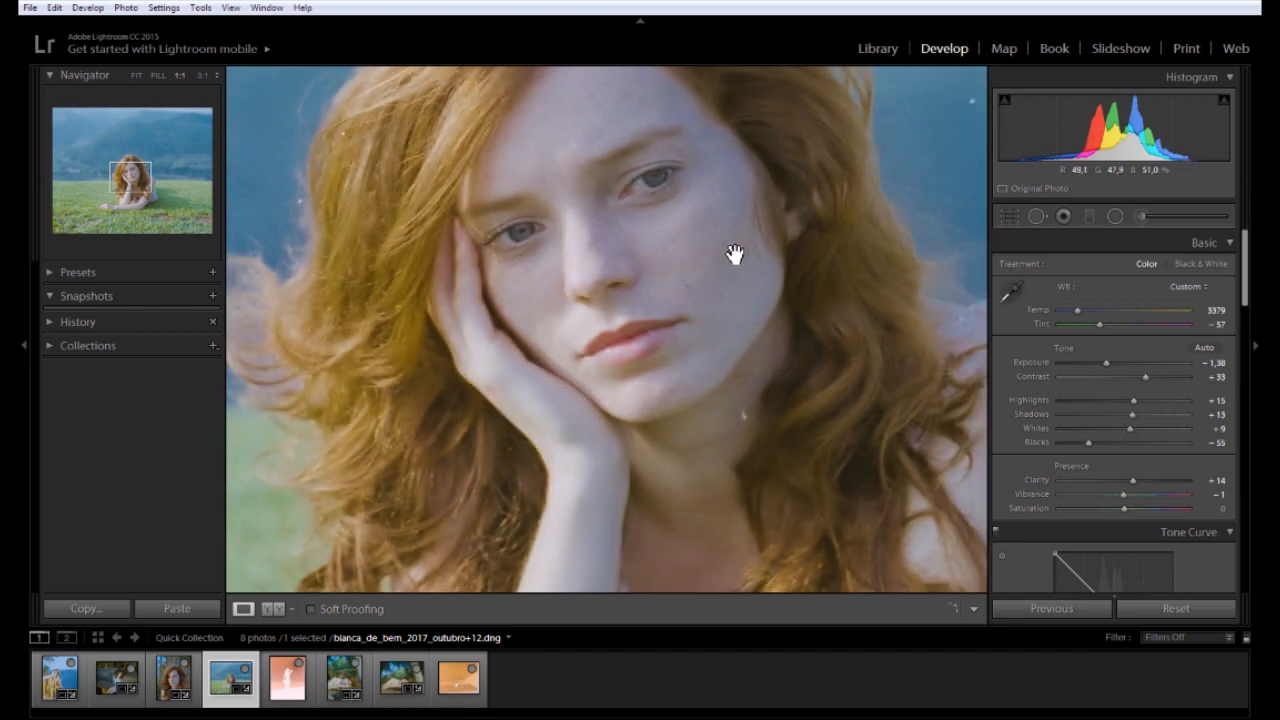
left_click(736, 250)
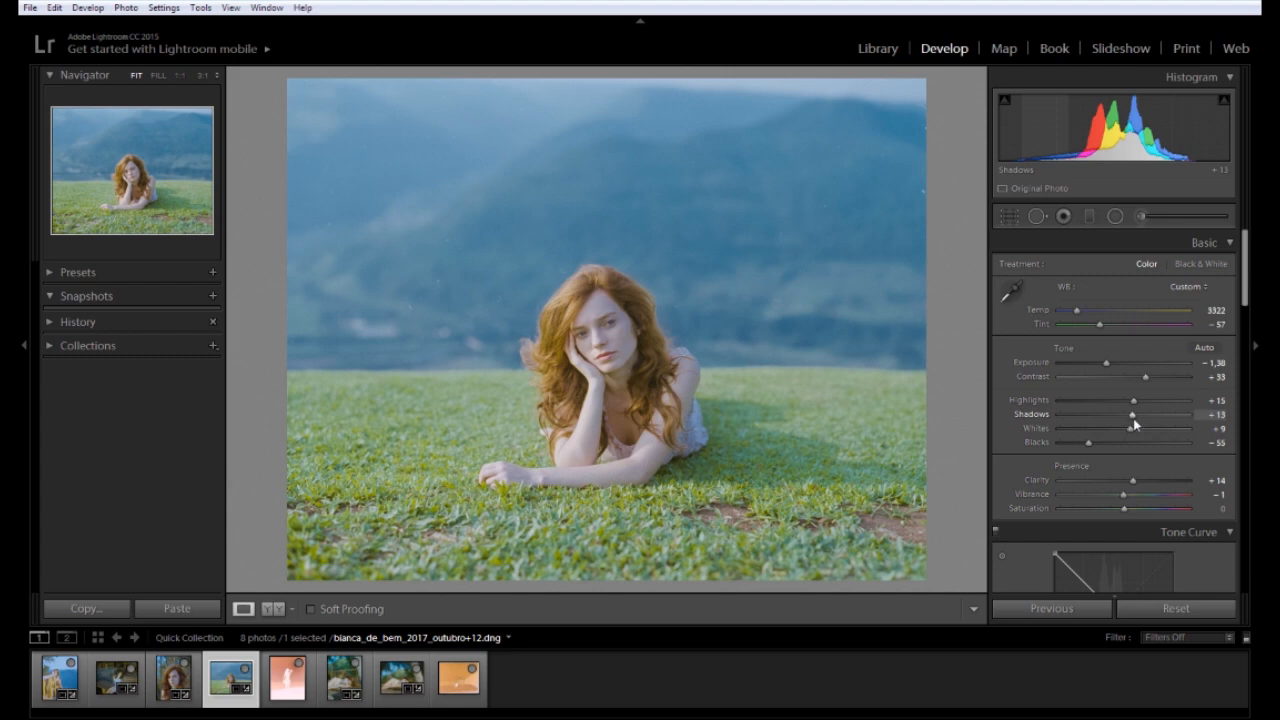
left_click_drag(1133, 419, 1095, 446)
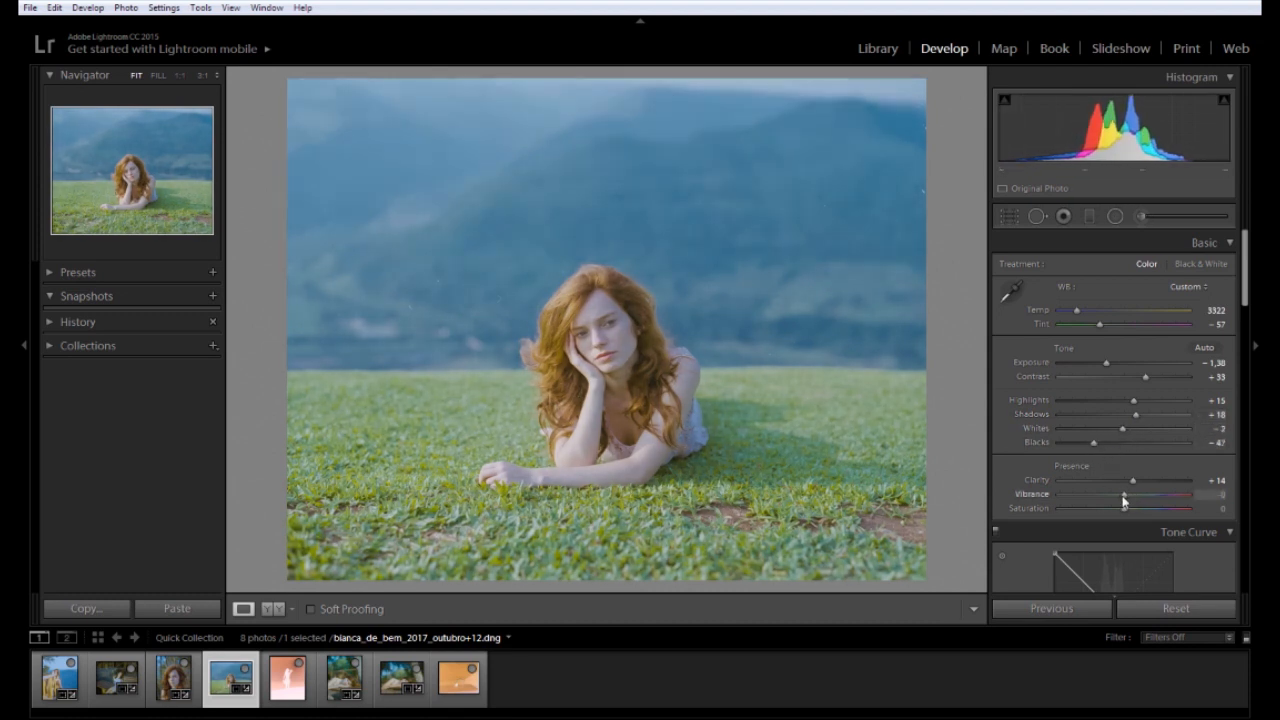
left_click_drag(1099, 327, 1075, 305)
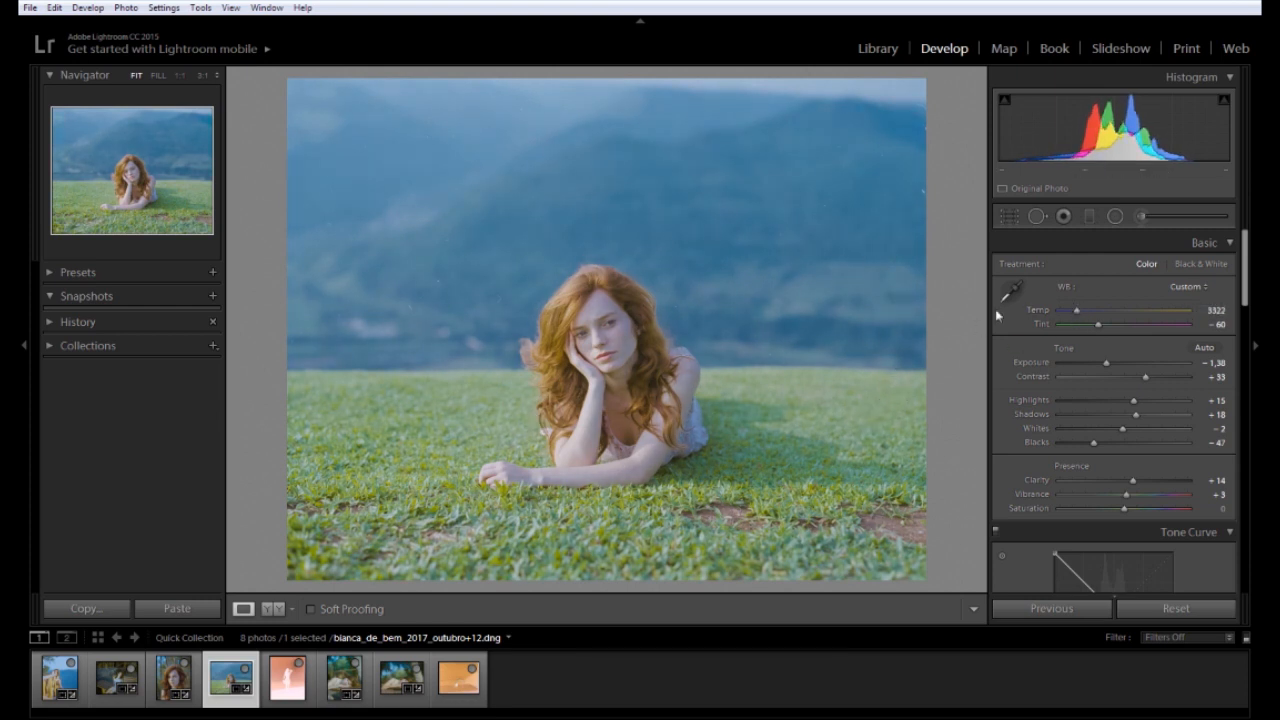
Paste the shared correction (Temp 4012, Tint −19, Exposure −1.38) onto the last dancer negative
left_click(457, 703)
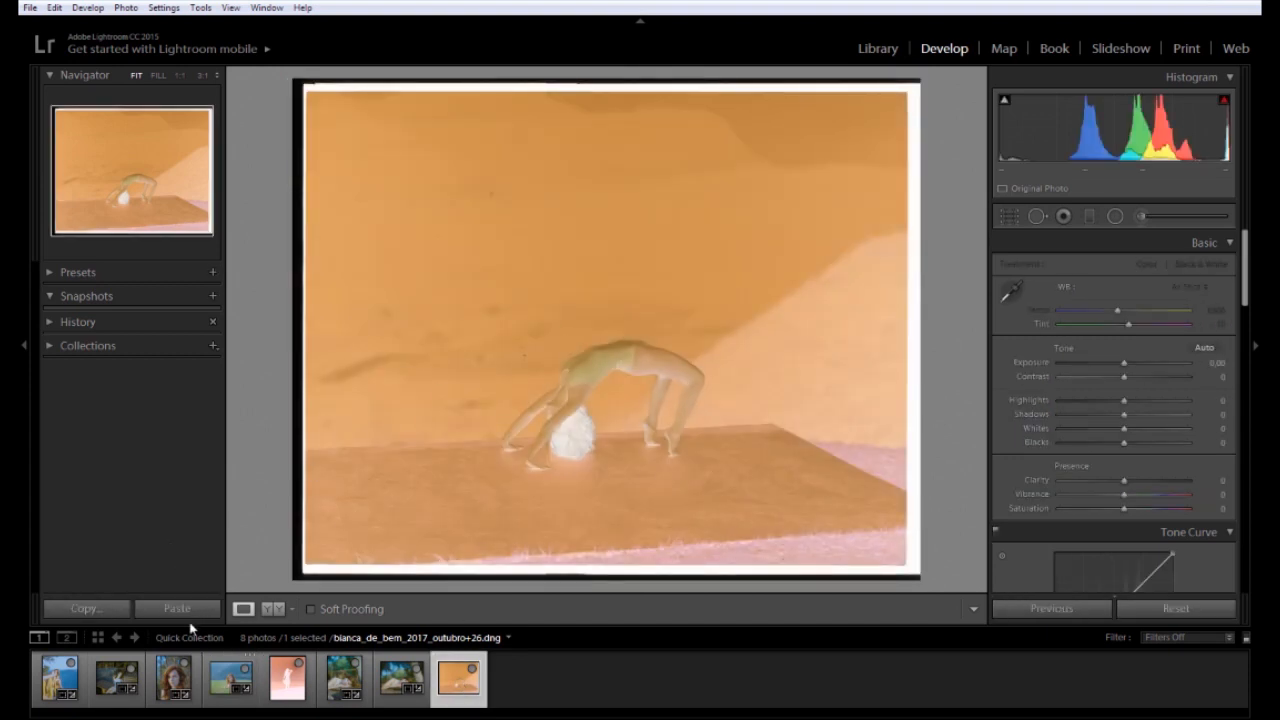
left_click(176, 608)
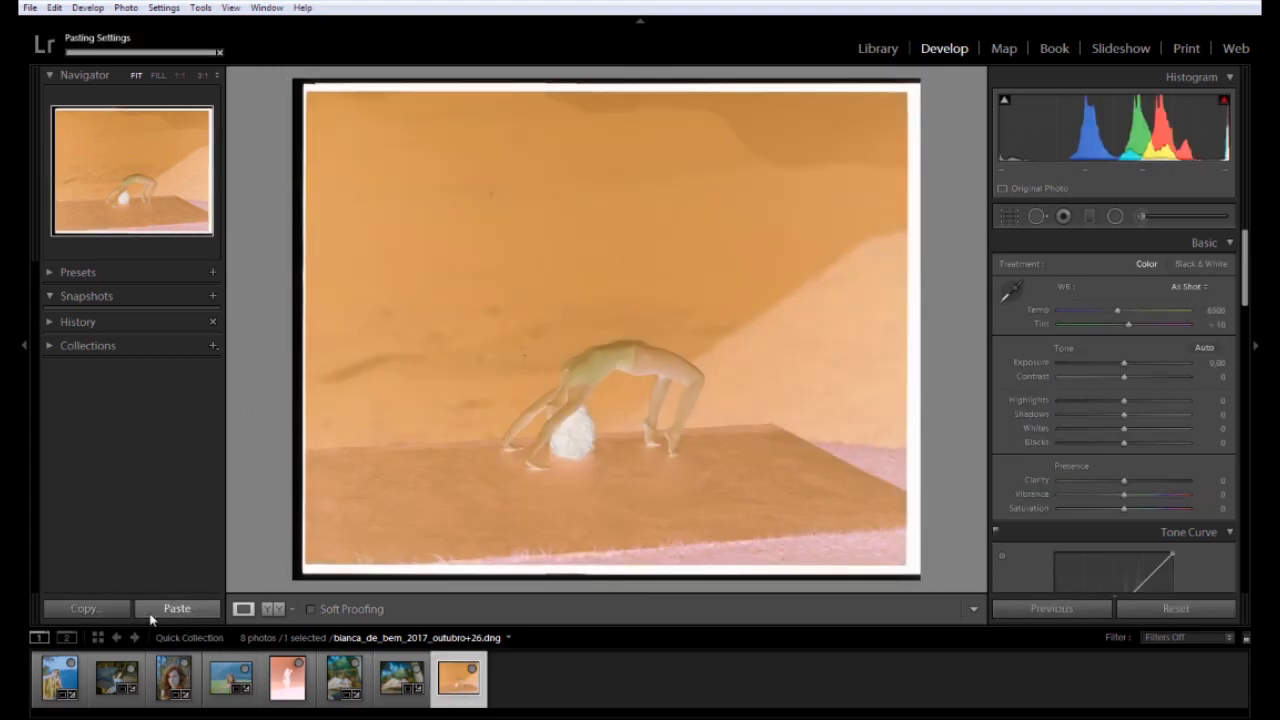
key("ctrl+z")
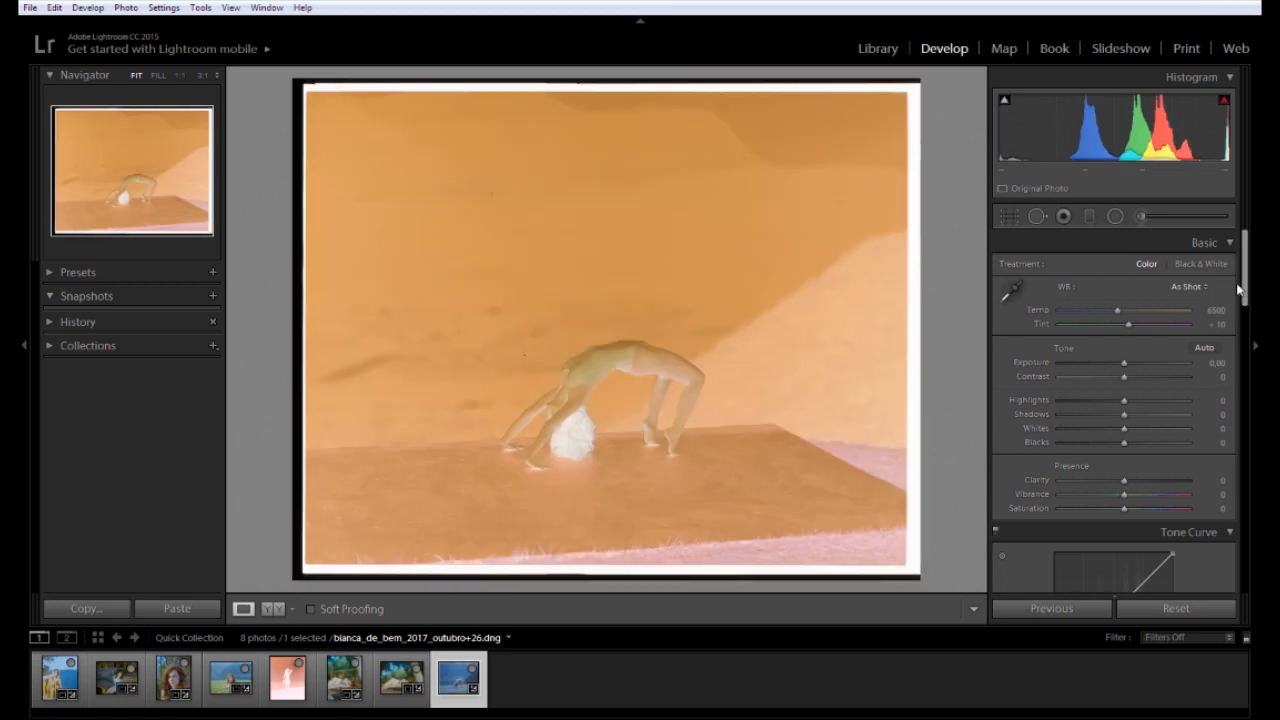
scroll(1245, 300, "down", 5)
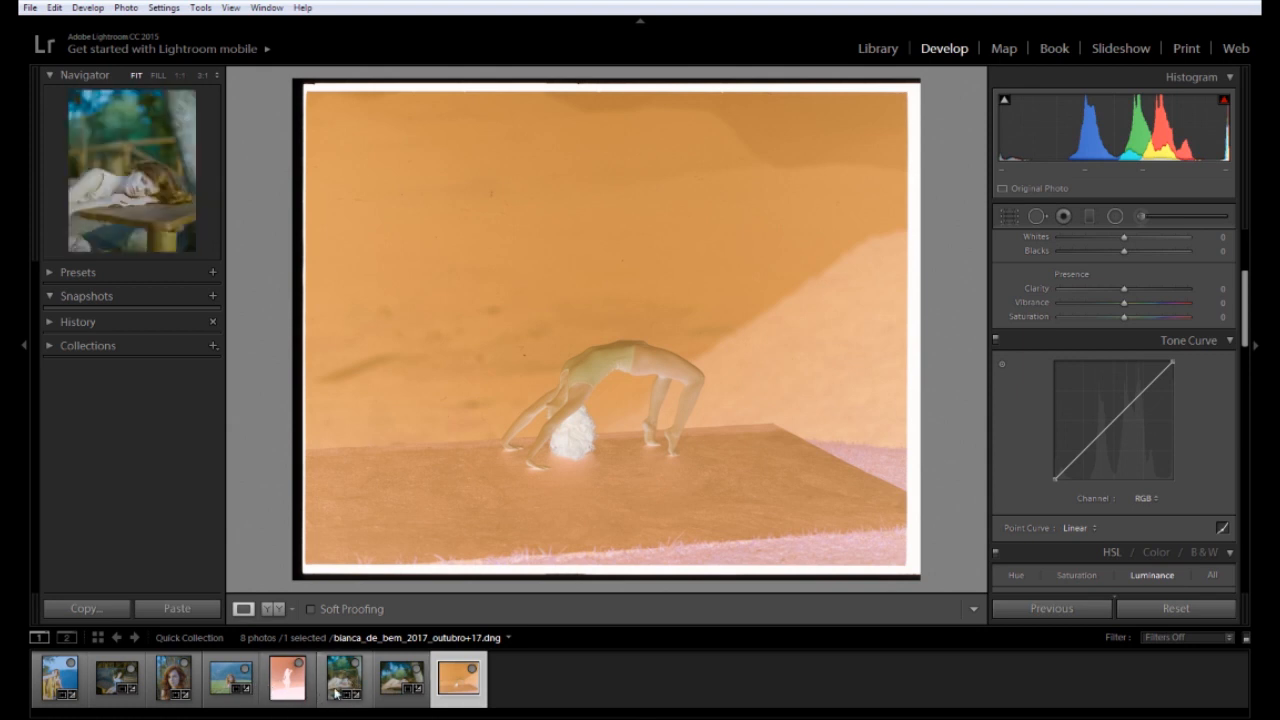
left_click(180, 609)
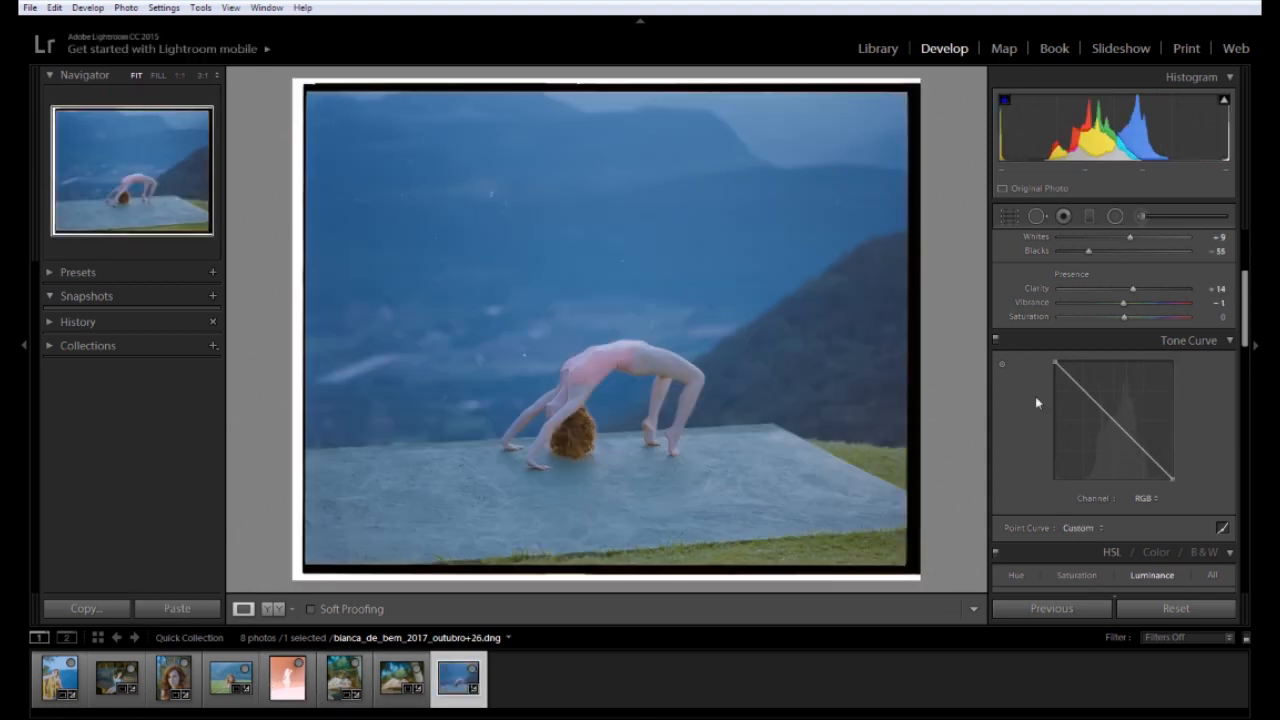
Crop the film border off the backbend photo from the top-right and bottom-left corners
left_click(1008, 216)
left_click_drag(920, 83, 916, 93)
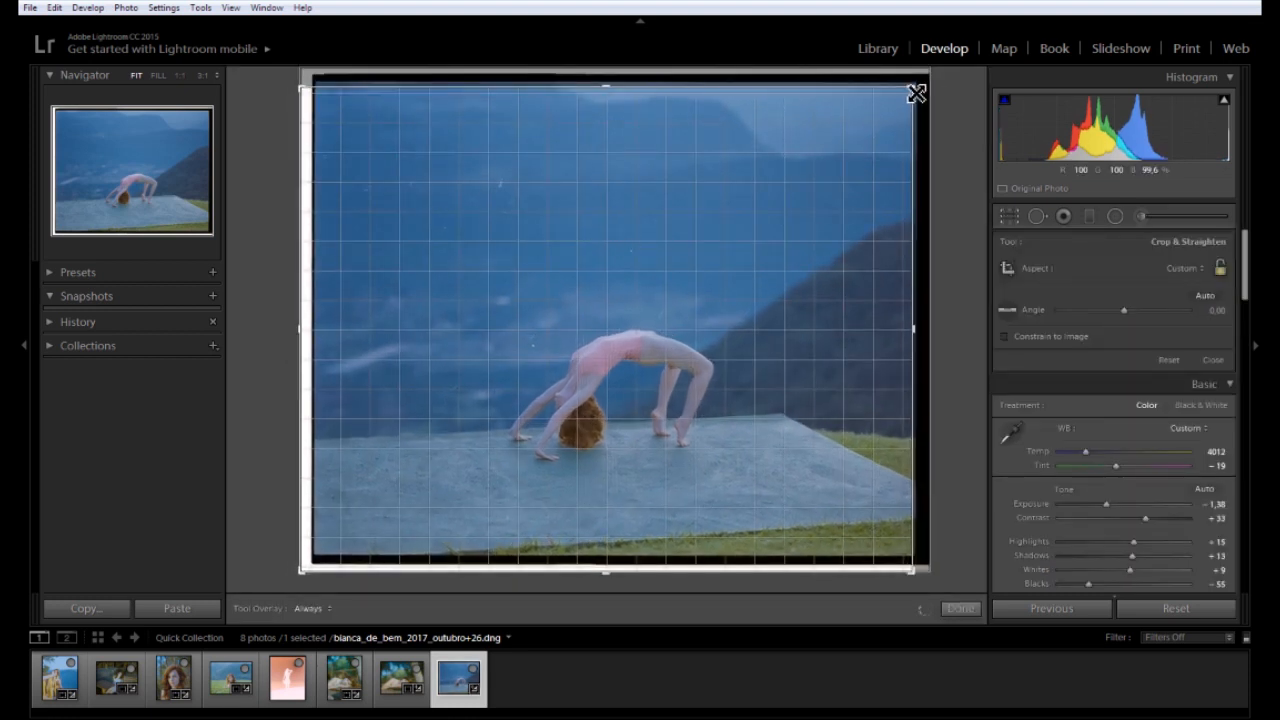
left_click_drag(306, 580, 309, 561)
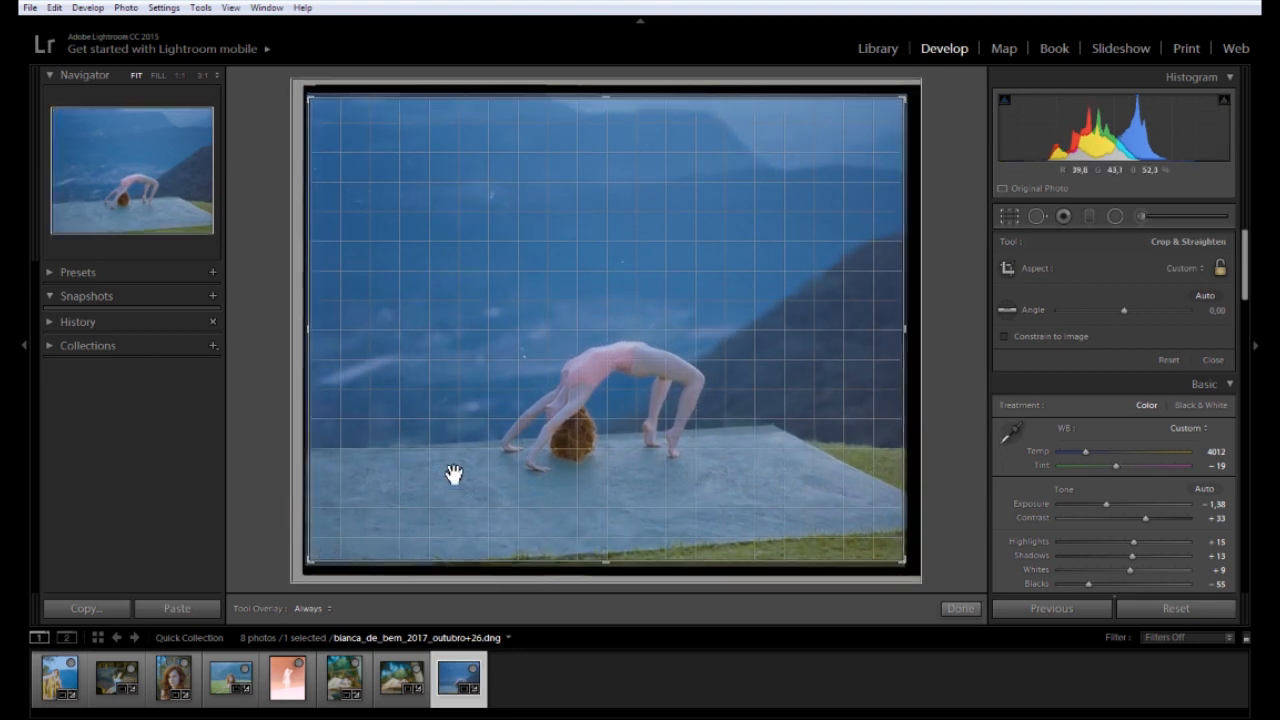
double_click(594, 409)
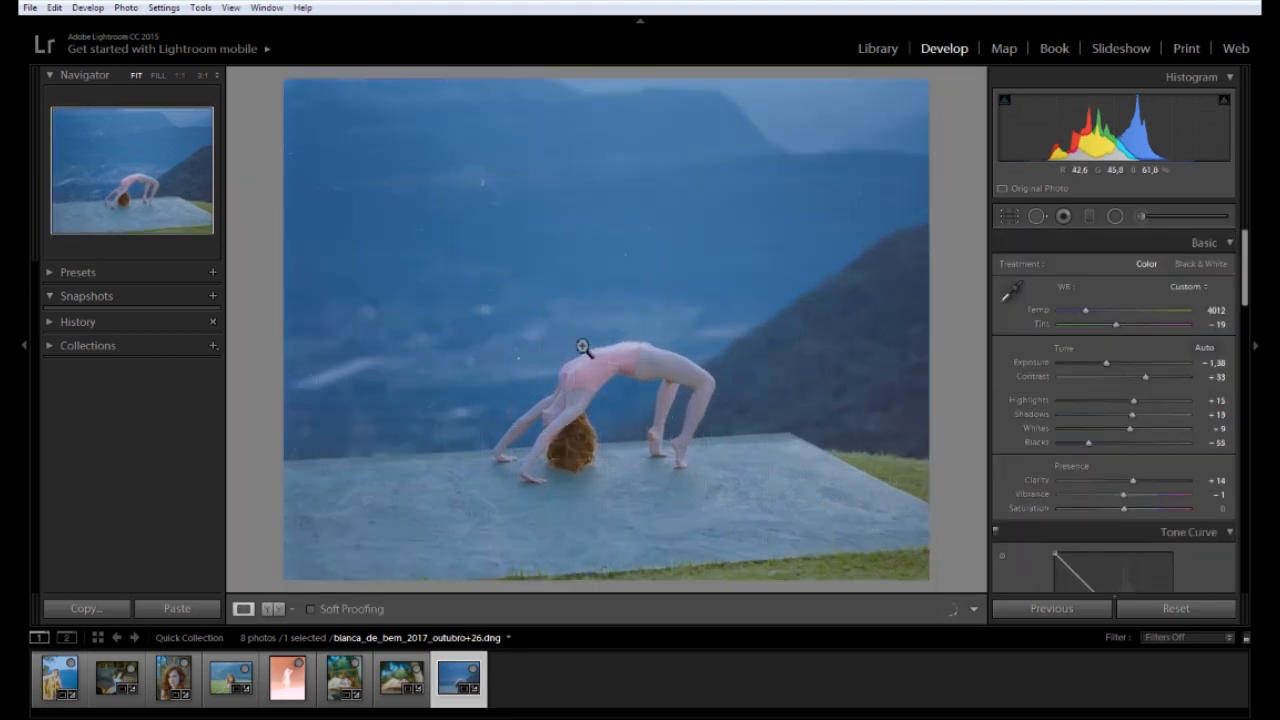
Check the sky for dust at 1:1, then set Exposure −1.61, Temp 4069 and Tint −14
left_click(514, 386)
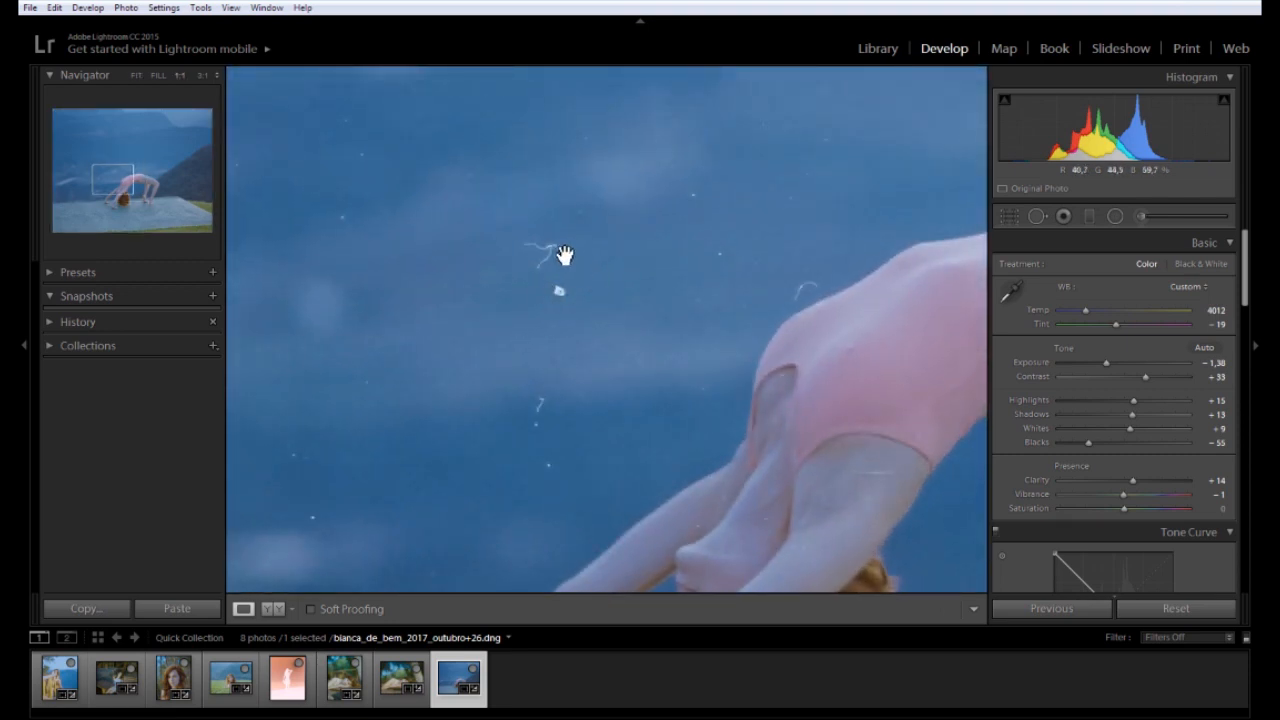
scroll(584, 291, "down", 2)
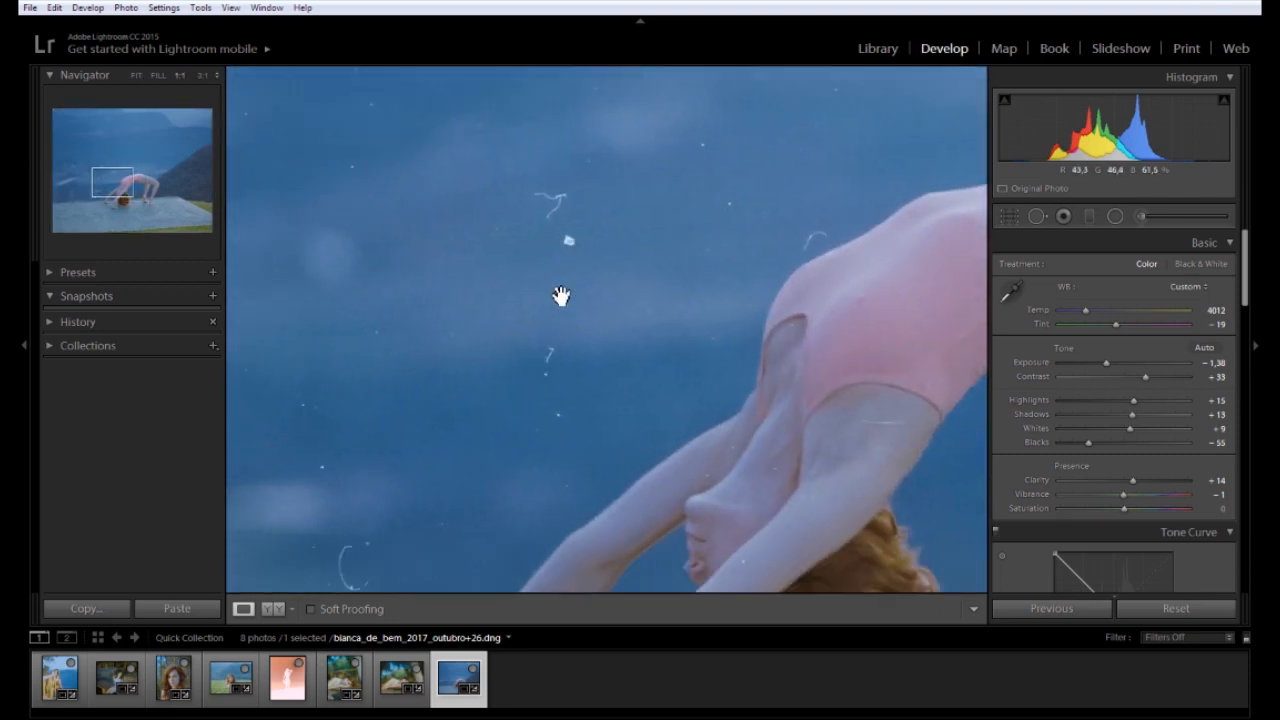
left_click(609, 258)
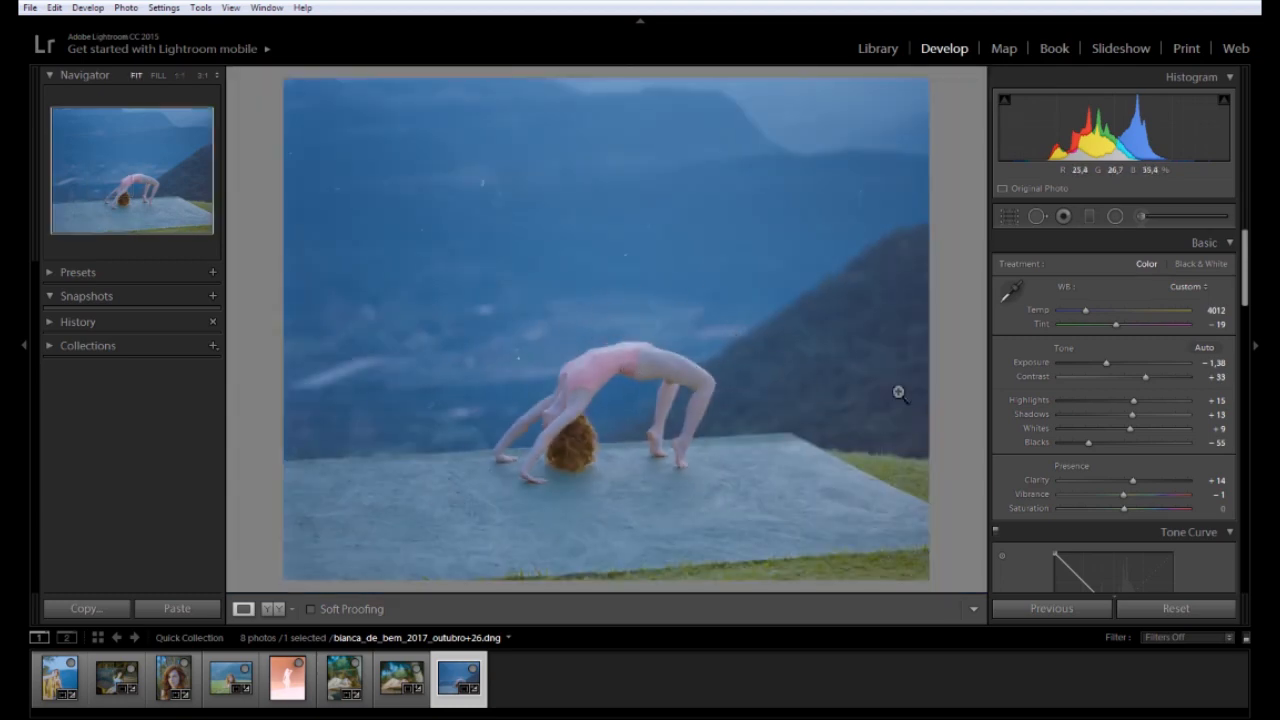
left_click_drag(1106, 363, 1103, 363)
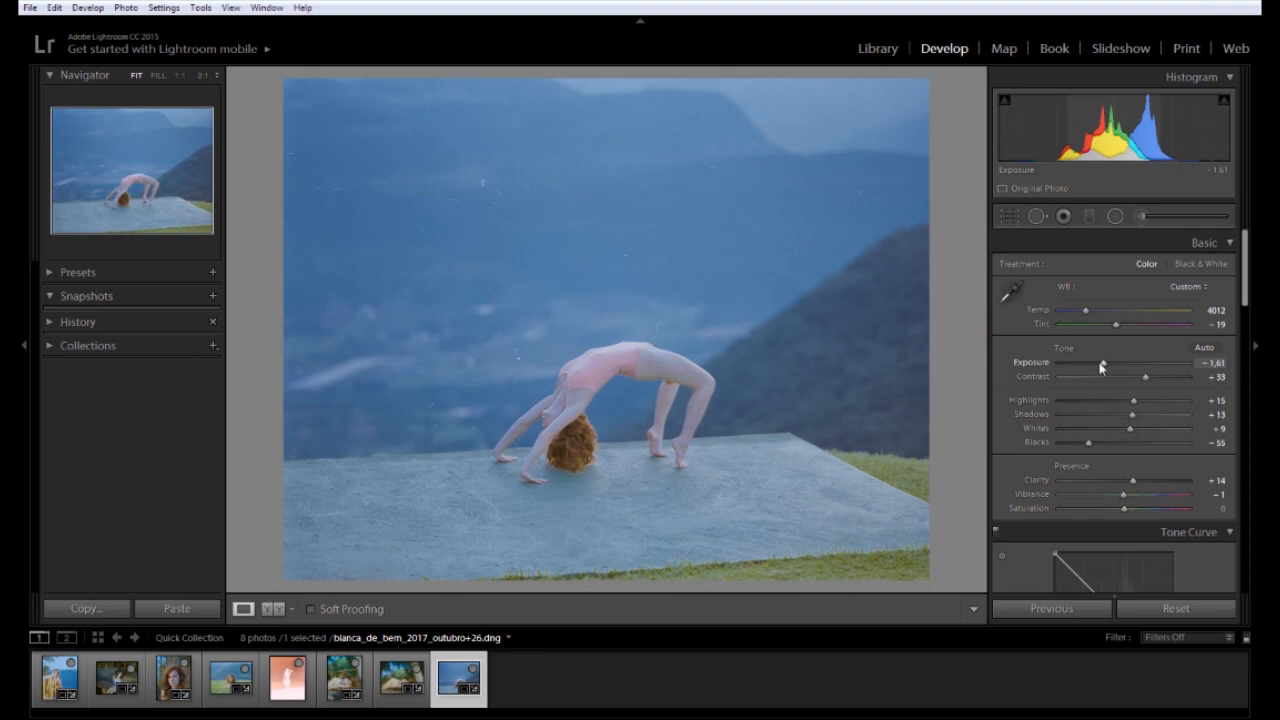
left_click_drag(1087, 314, 1081, 311)
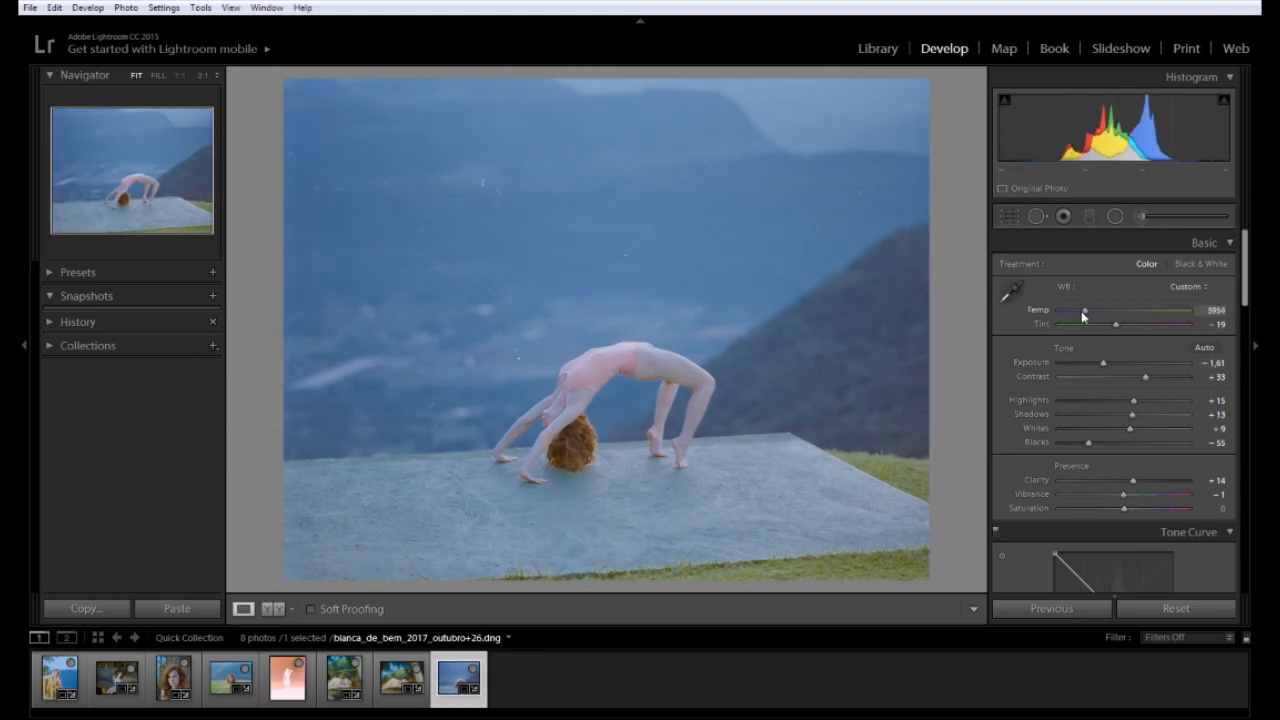
left_click_drag(1115, 327, 1121, 323)
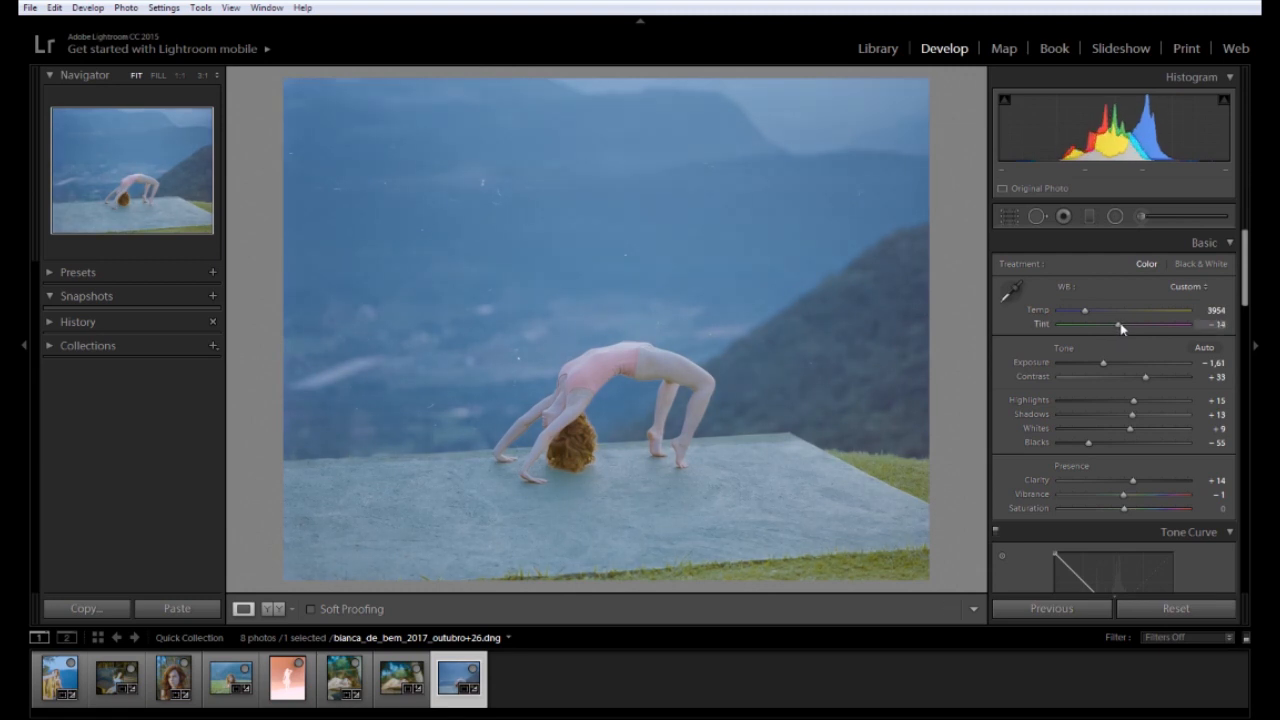
left_click_drag(1085, 313, 1086, 312)
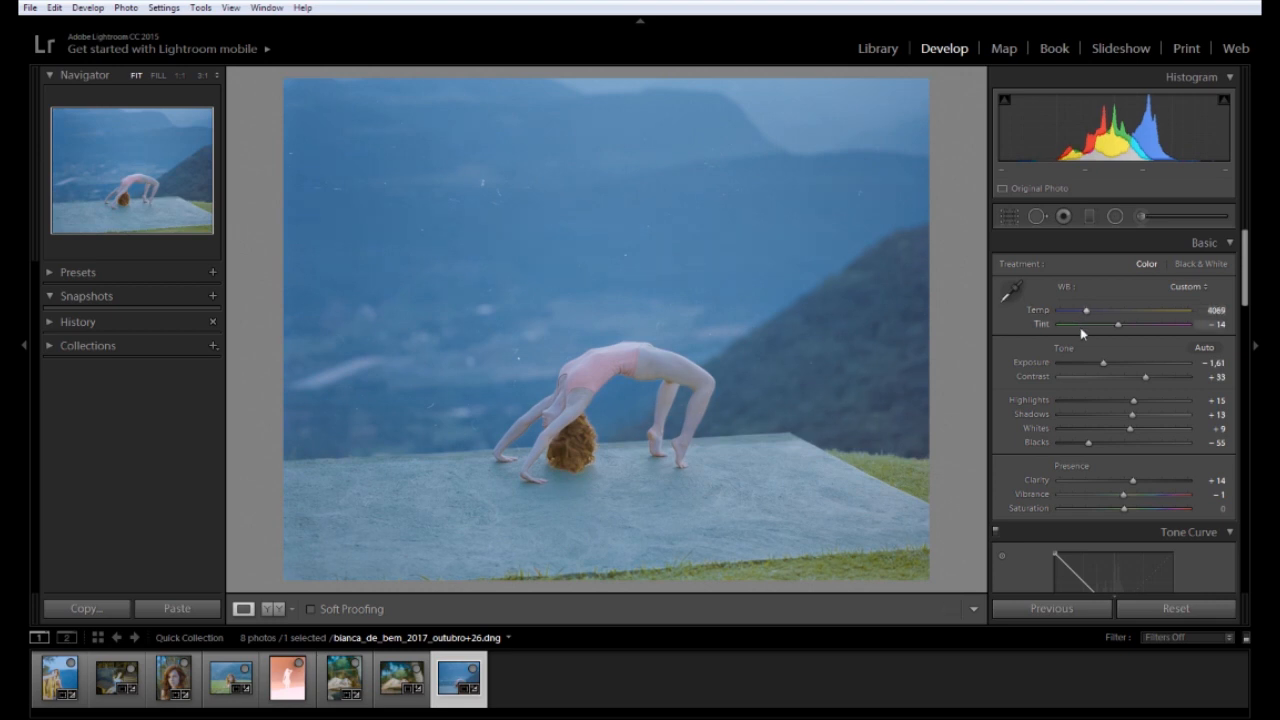
Lower the dancer photo's Shadows to +8 after undoing a trial darkening
left_click_drag(1131, 415, 1126, 414)
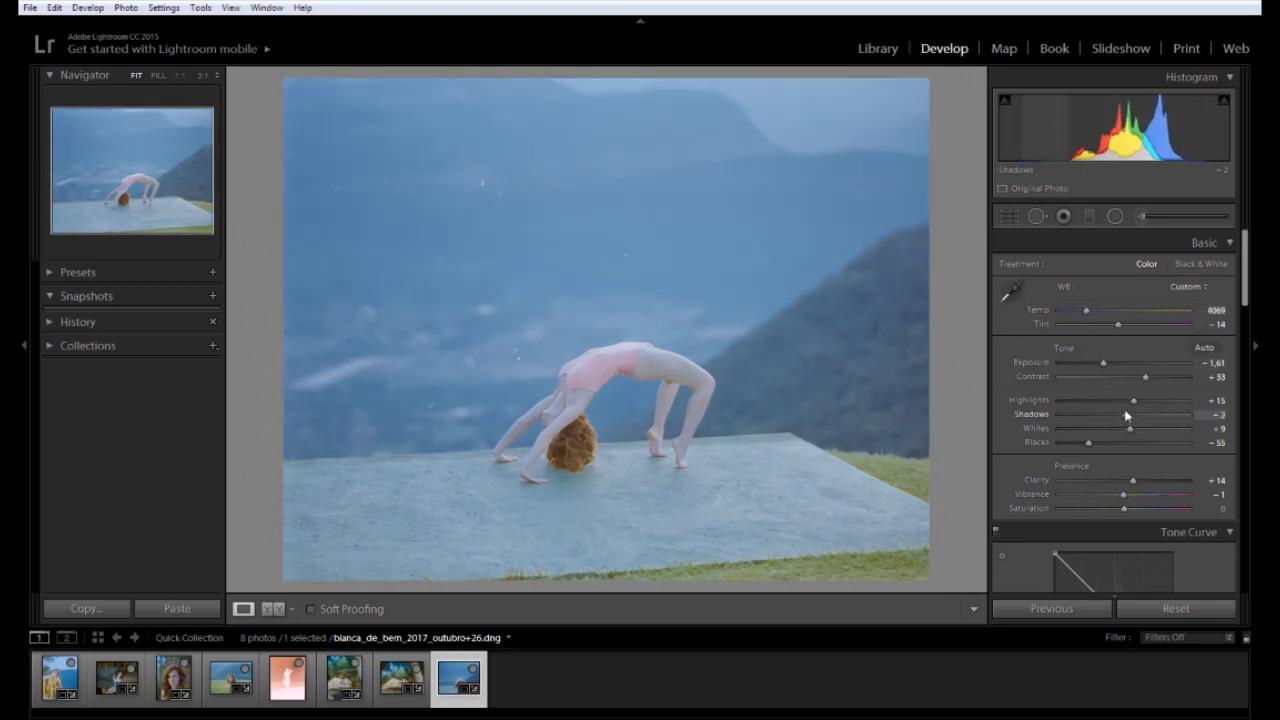
key("ctrl+z")
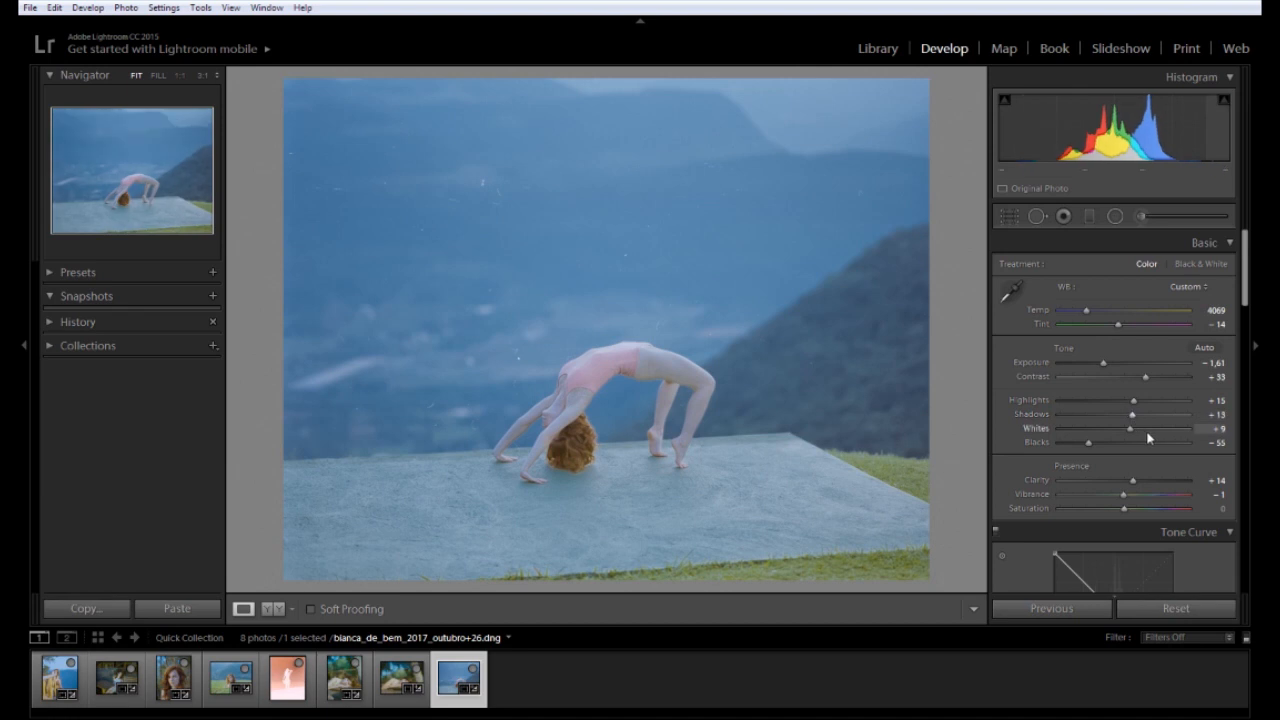
mouse_move(1133, 414)
left_mouse_down()
mouse_move(1098, 443)
mouse_move(1120, 443)
mouse_move(1094, 441)
mouse_move(1119, 435)
left_mouse_up()
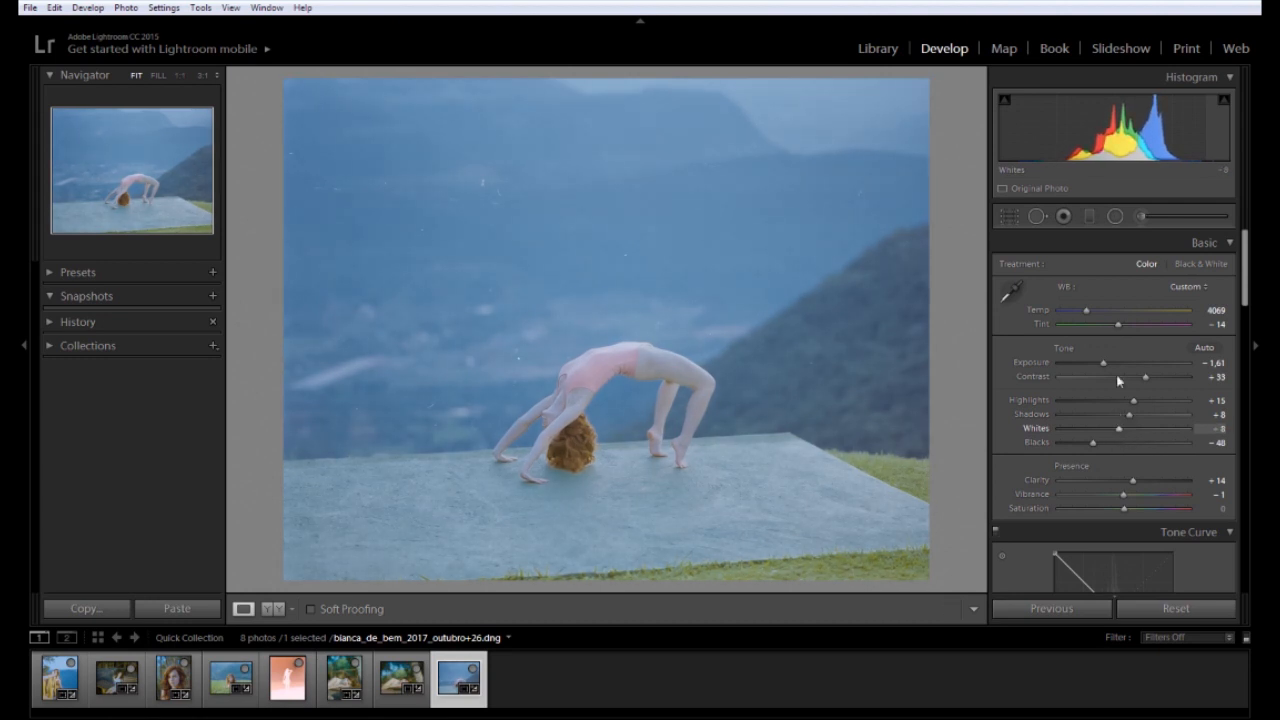
Tighten the crop around the dancer from the top-right and bottom-right, trimming the hill and grass
left_click(1010, 216)
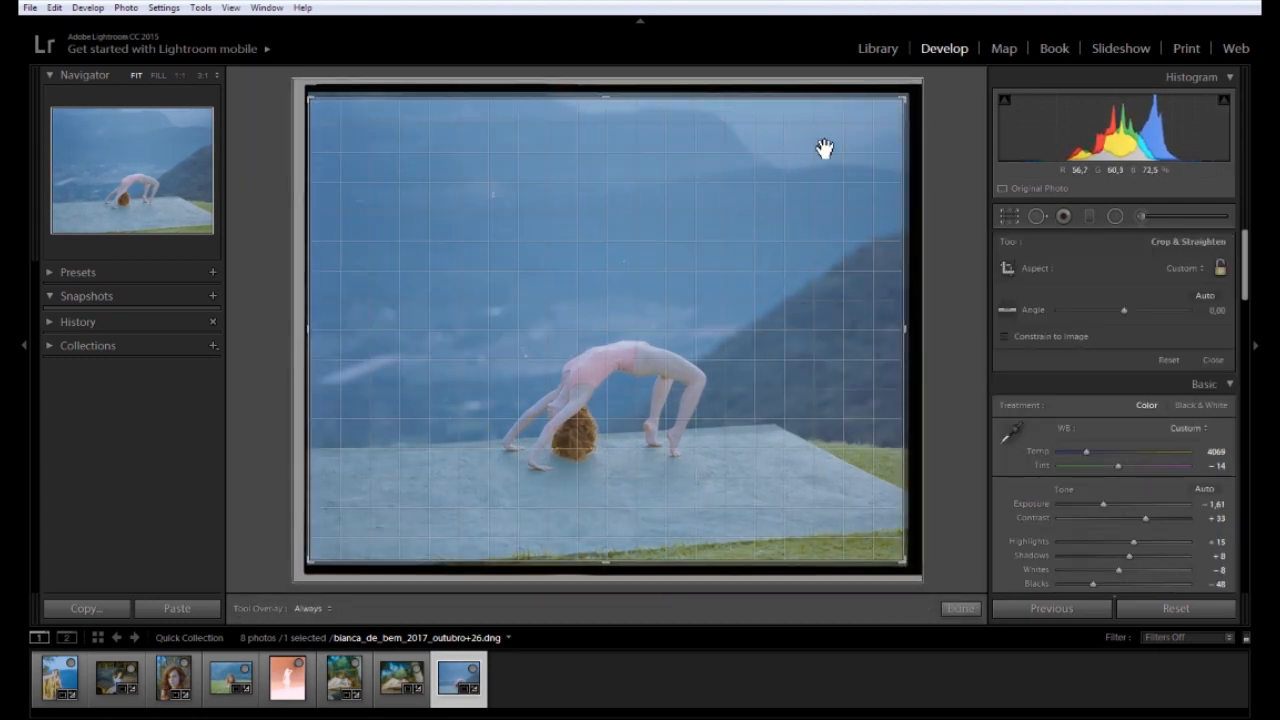
left_click_drag(908, 107, 846, 140)
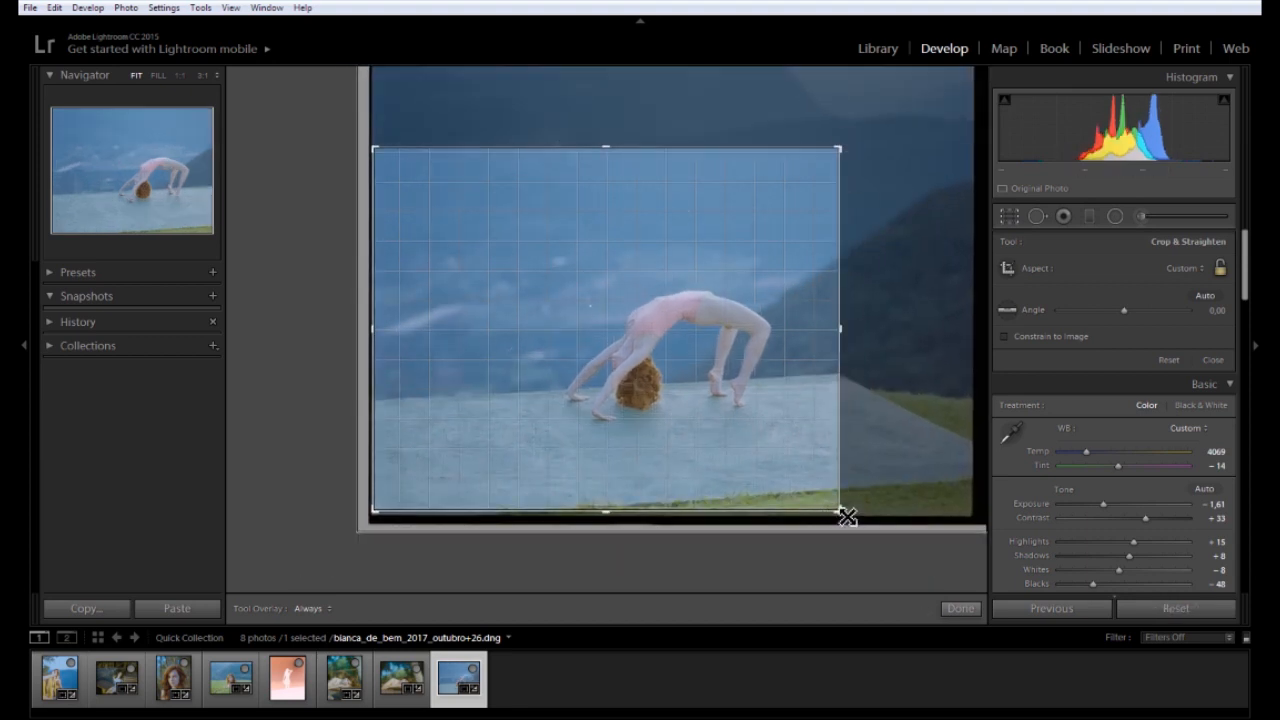
left_click_drag(846, 517, 846, 500)
double_click(784, 435)
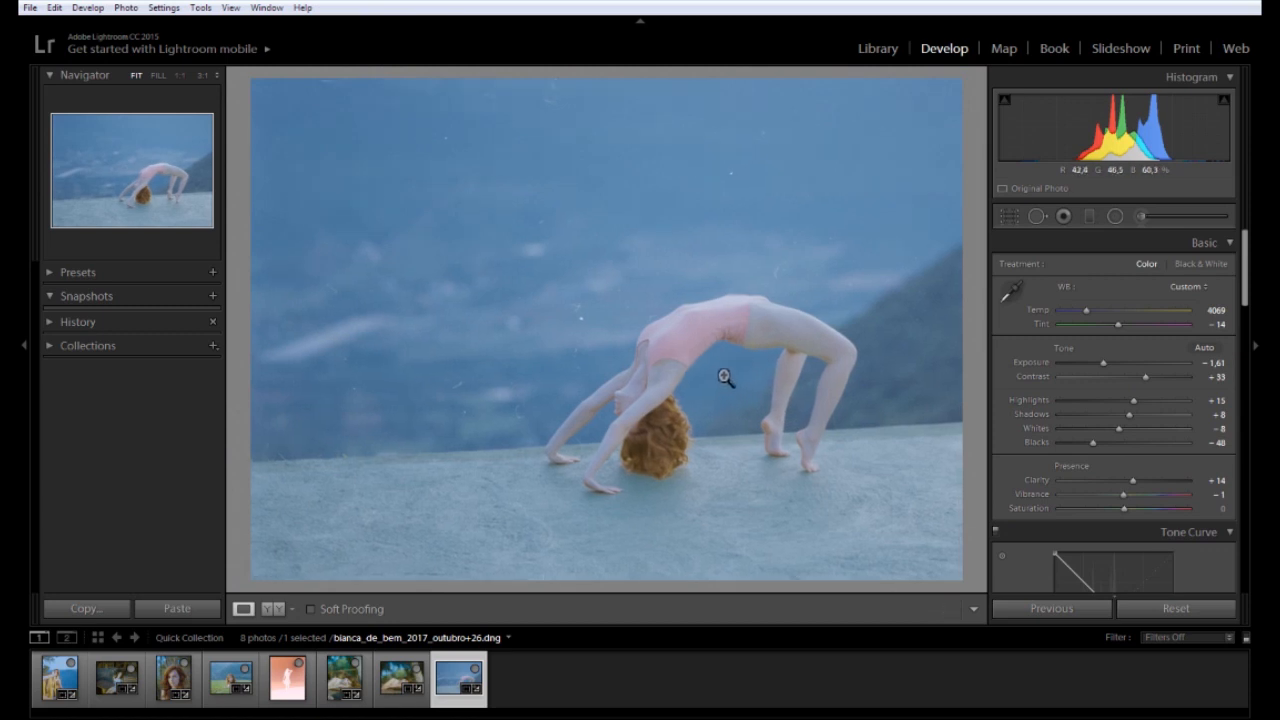
Undo the tight crop, then set Exposure −1.67 while holding Temp 4069 and Tint −14
key("ctrl+z")
key("ctrl+z")
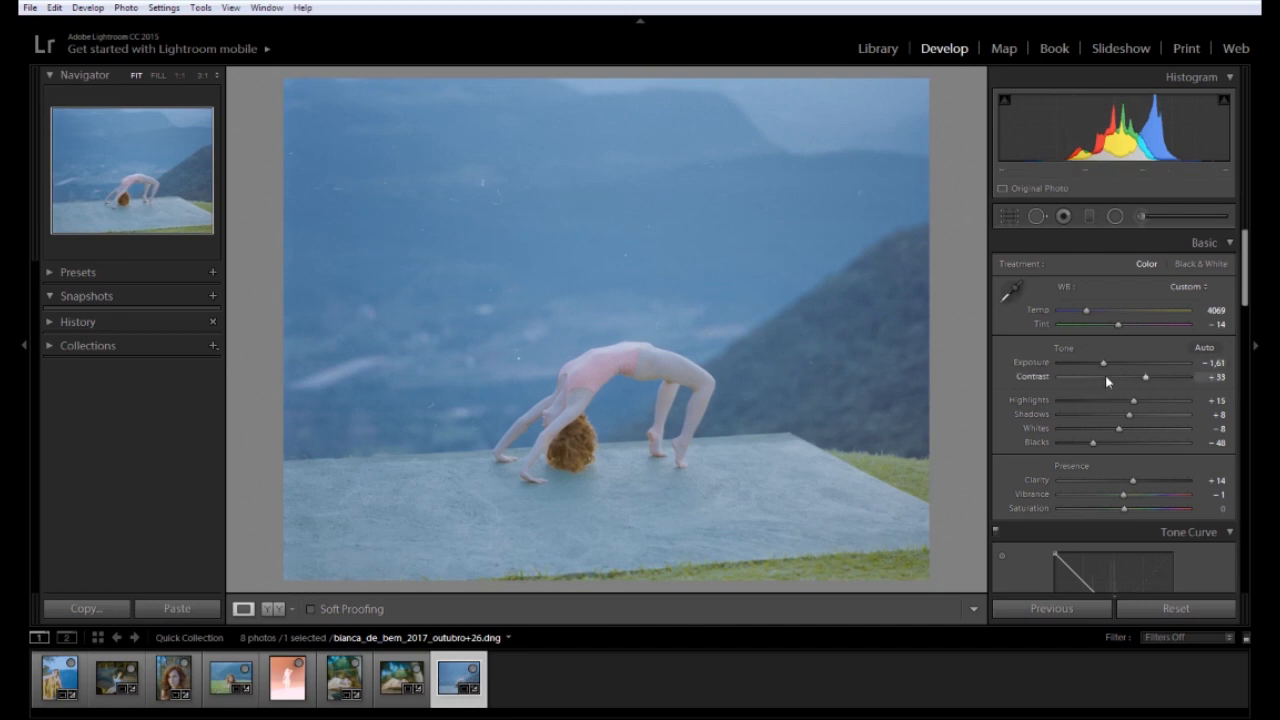
left_click_drag(1103, 364, 1104, 364)
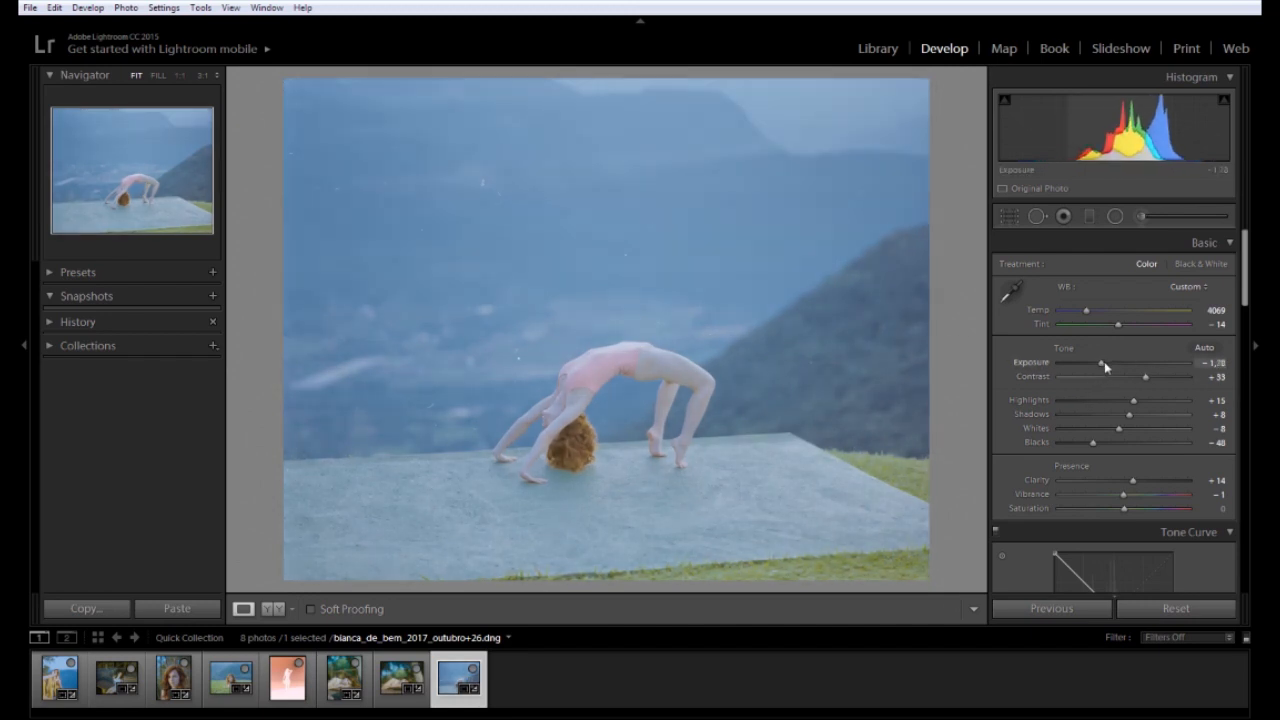
left_click(1104, 362)
left_click(1121, 324)
left_click_drag(1121, 325, 1120, 327)
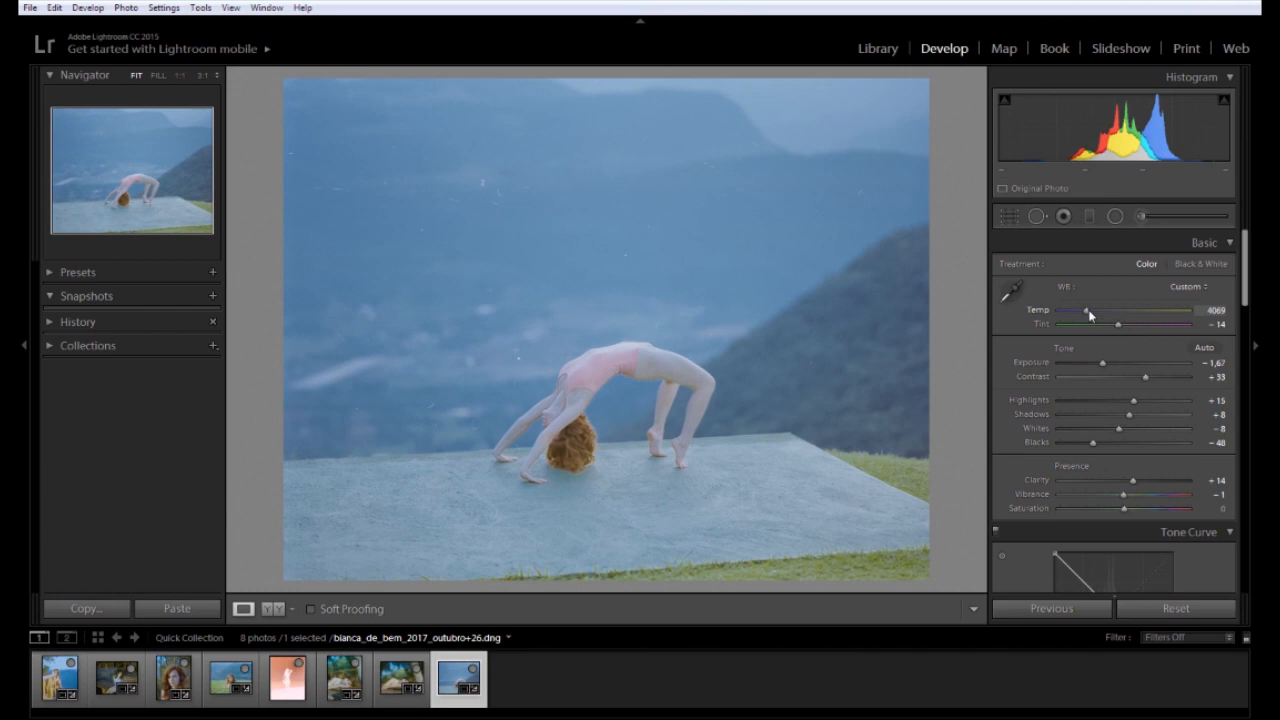
left_click_drag(1089, 314, 1089, 315)
Try several Clarity values on the dancer photo, checking detail at 1:1, and settle at +20
left_click_drag(1245, 292, 1236, 327)
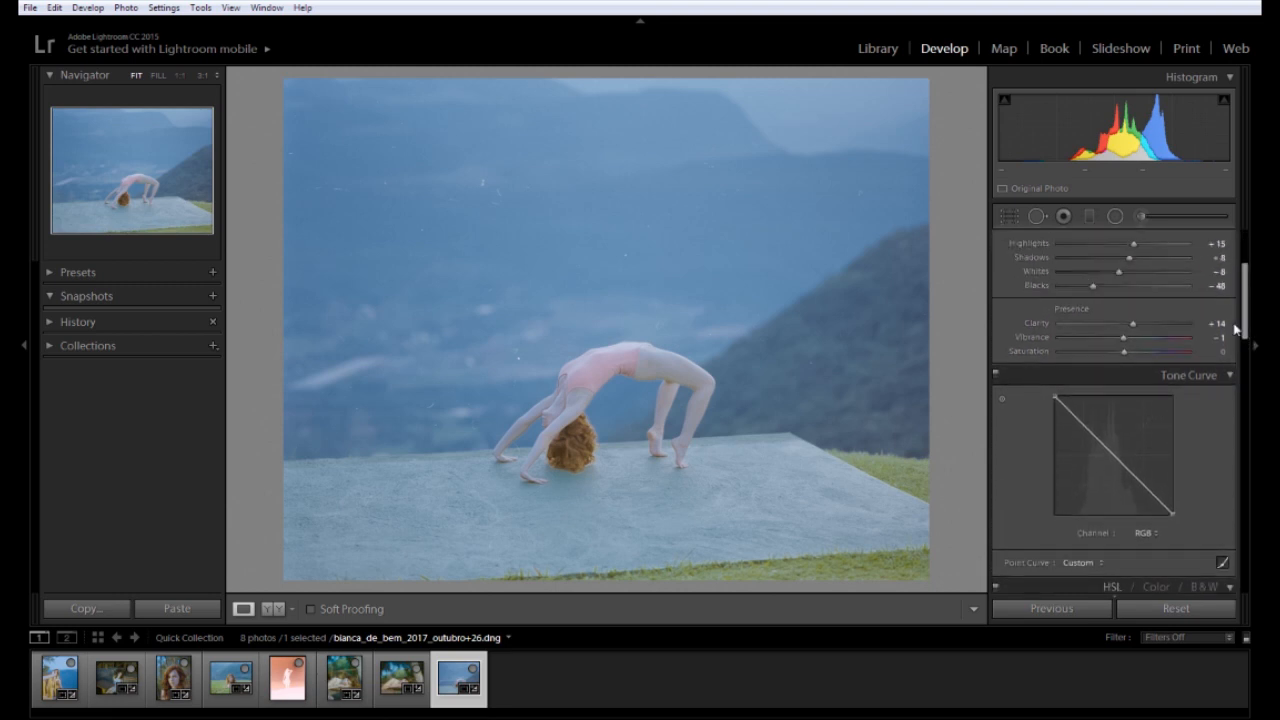
mouse_move(1145, 323)
left_mouse_down()
mouse_move(1156, 323)
mouse_move(1127, 335)
left_mouse_up()
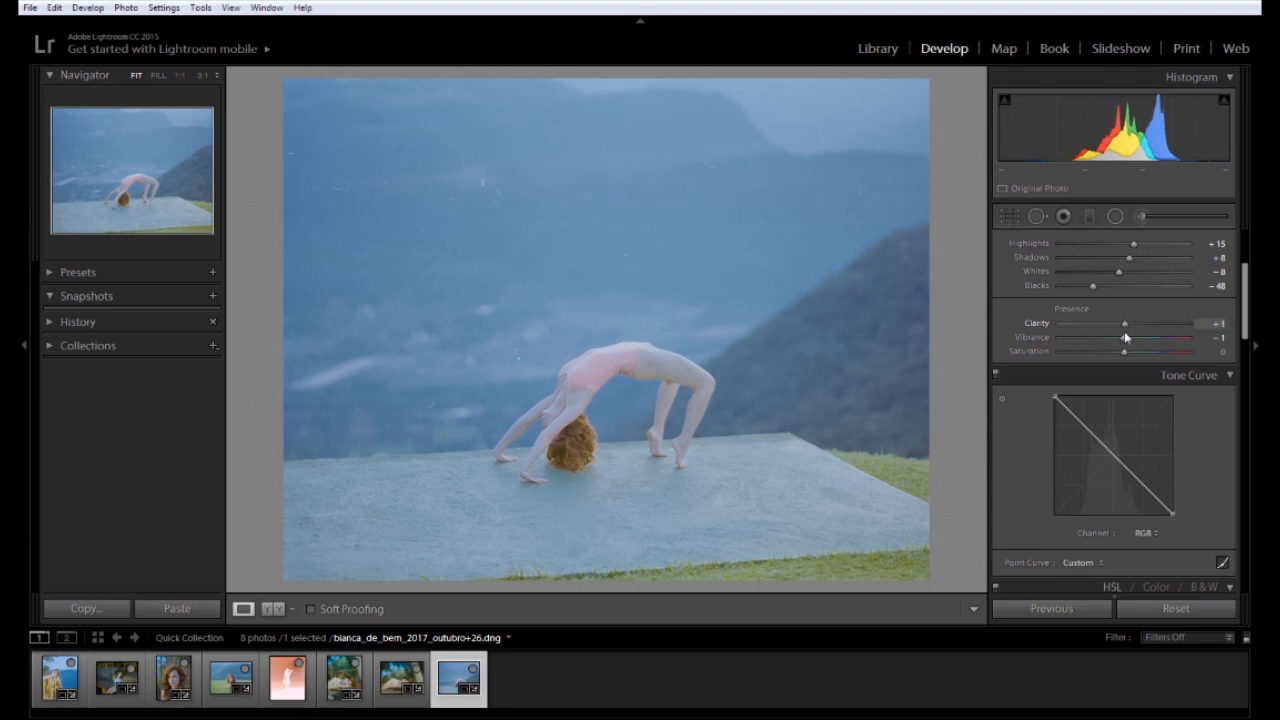
left_click_drag(1126, 338, 1130, 337)
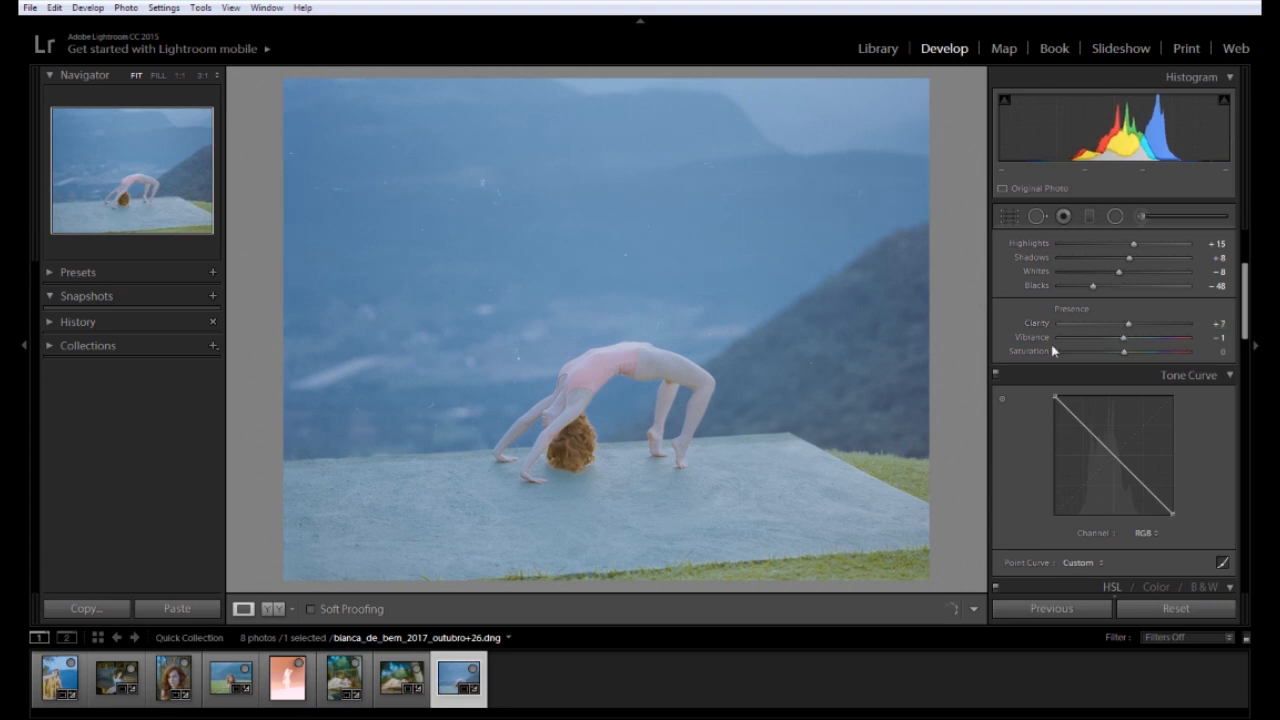
left_click(669, 363)
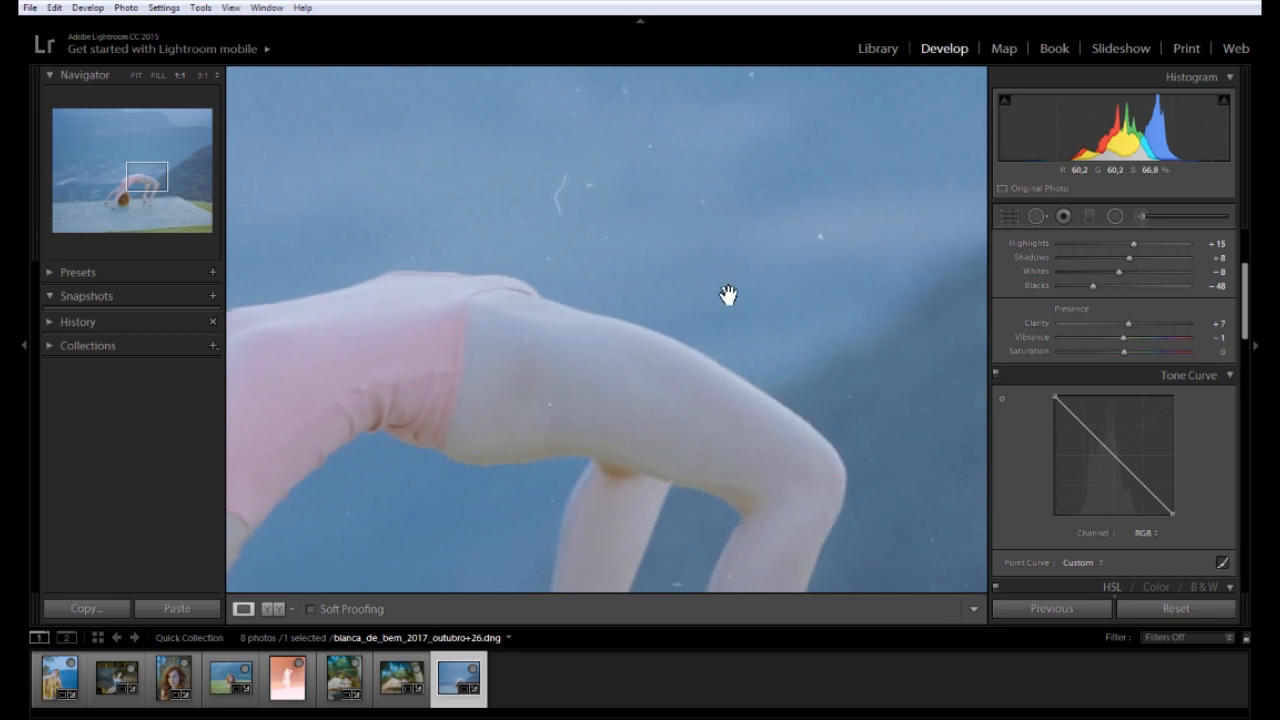
left_click(651, 390)
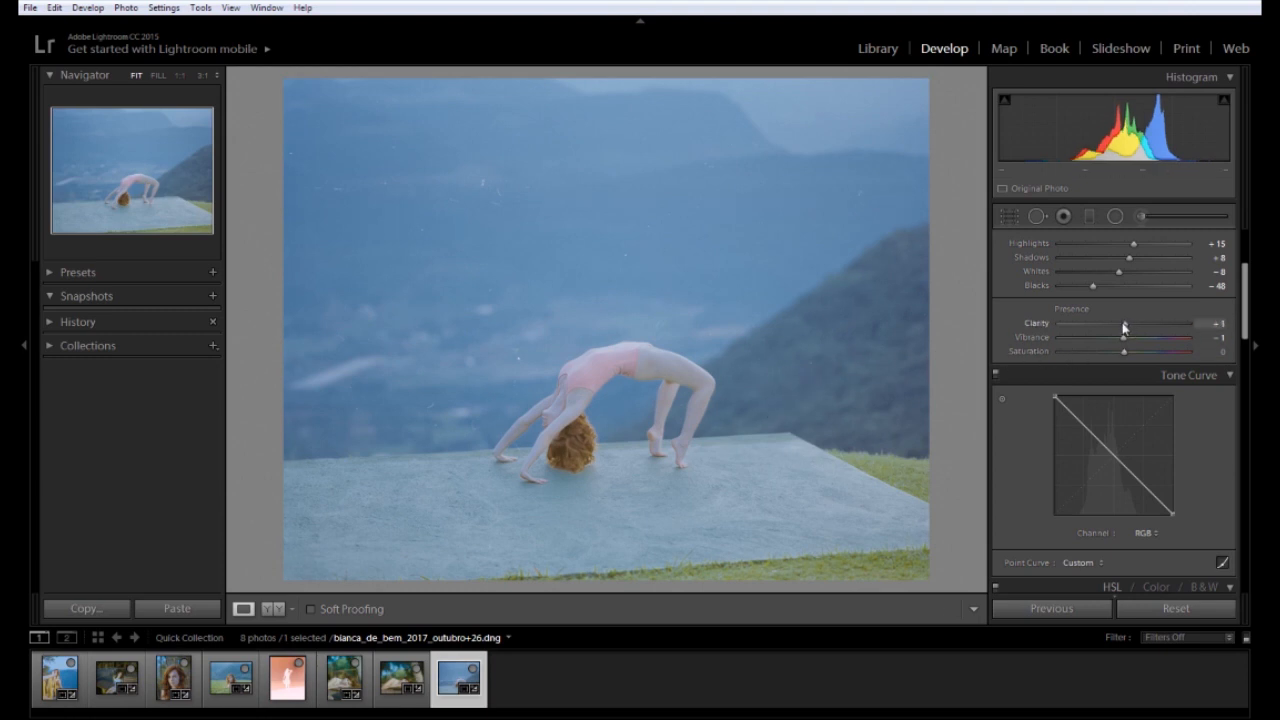
left_click_drag(1127, 324, 1163, 322)
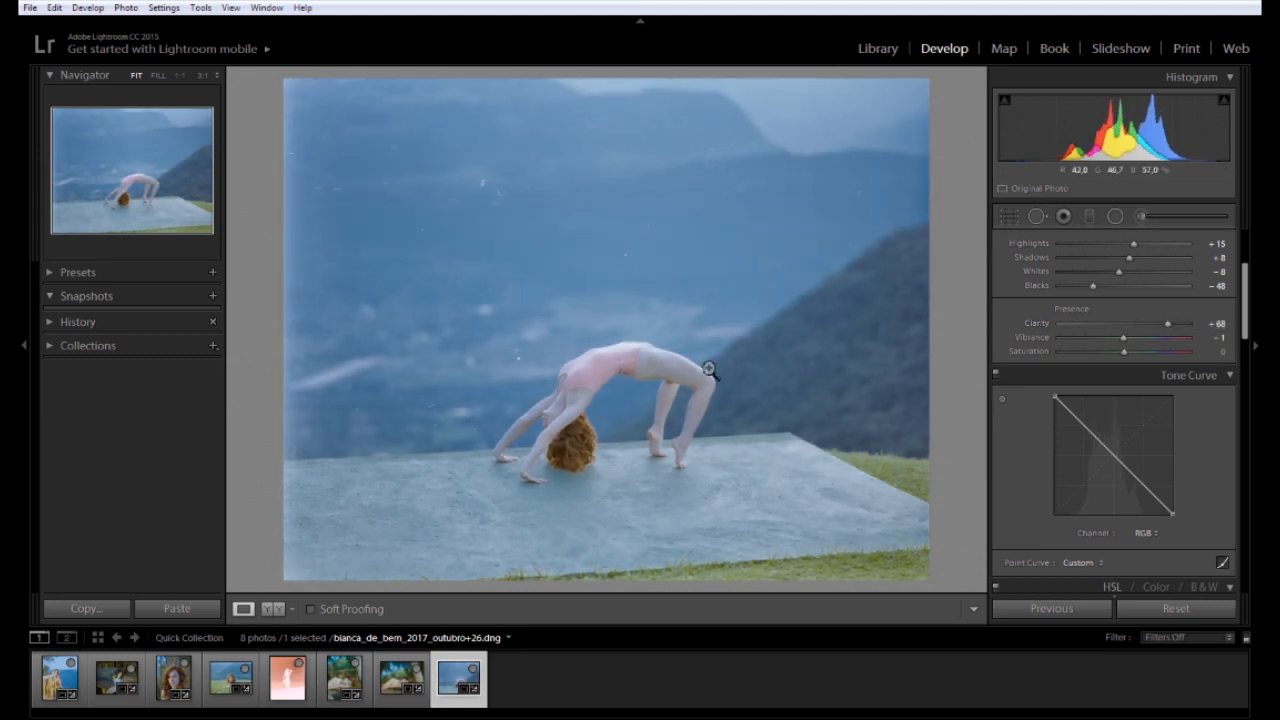
left_click(1124, 326)
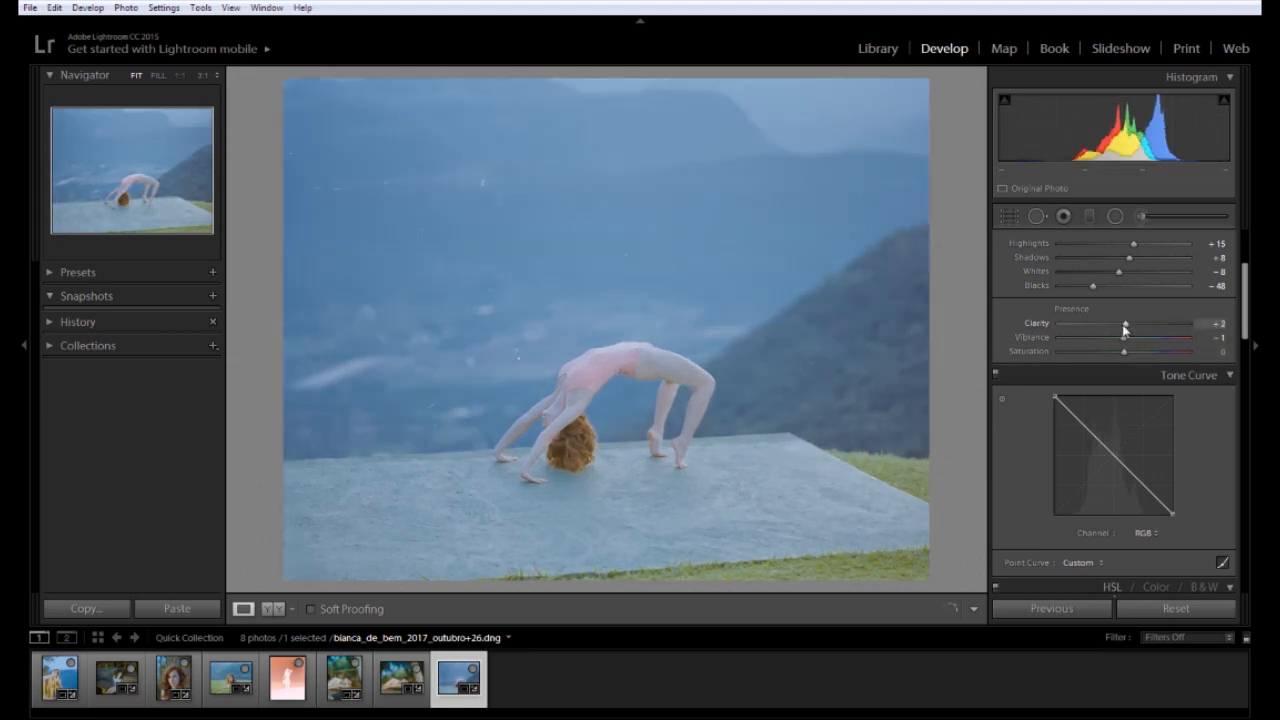
left_click_drag(1124, 328, 1136, 328)
Trim the dancer photo's crop slightly at the top-left and commit it
key("r")
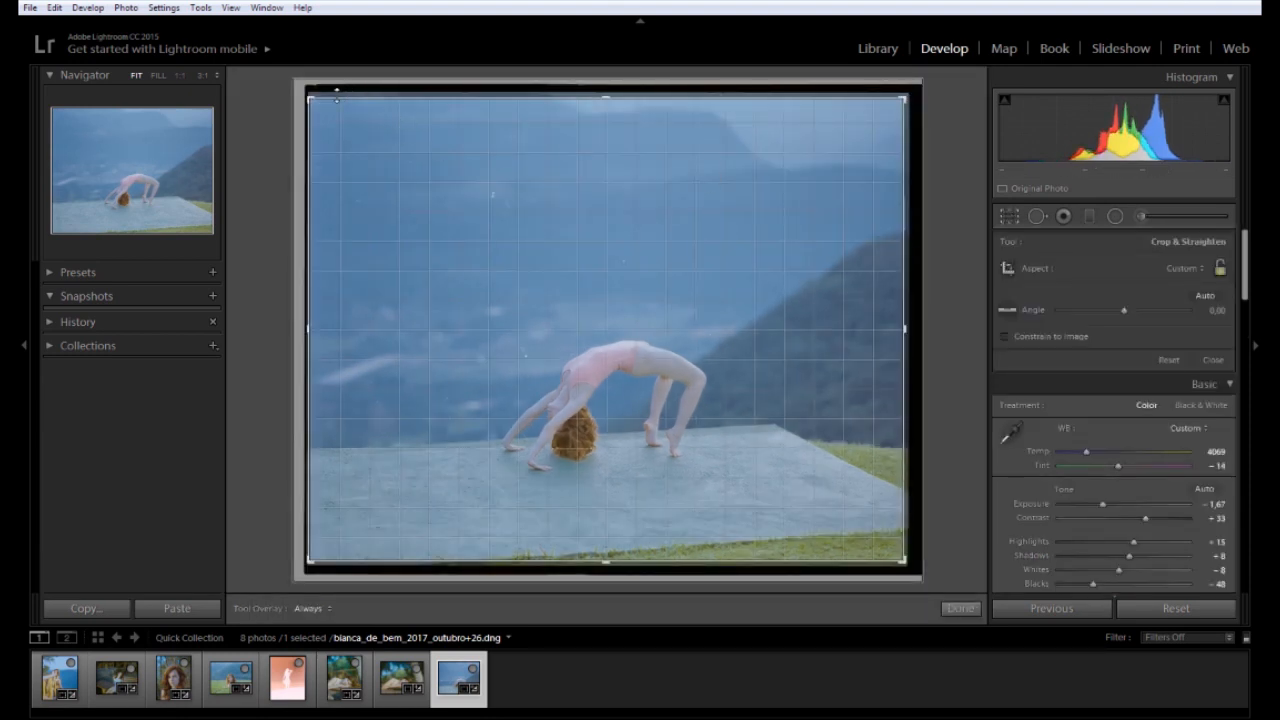
left_click_drag(319, 102, 325, 107)
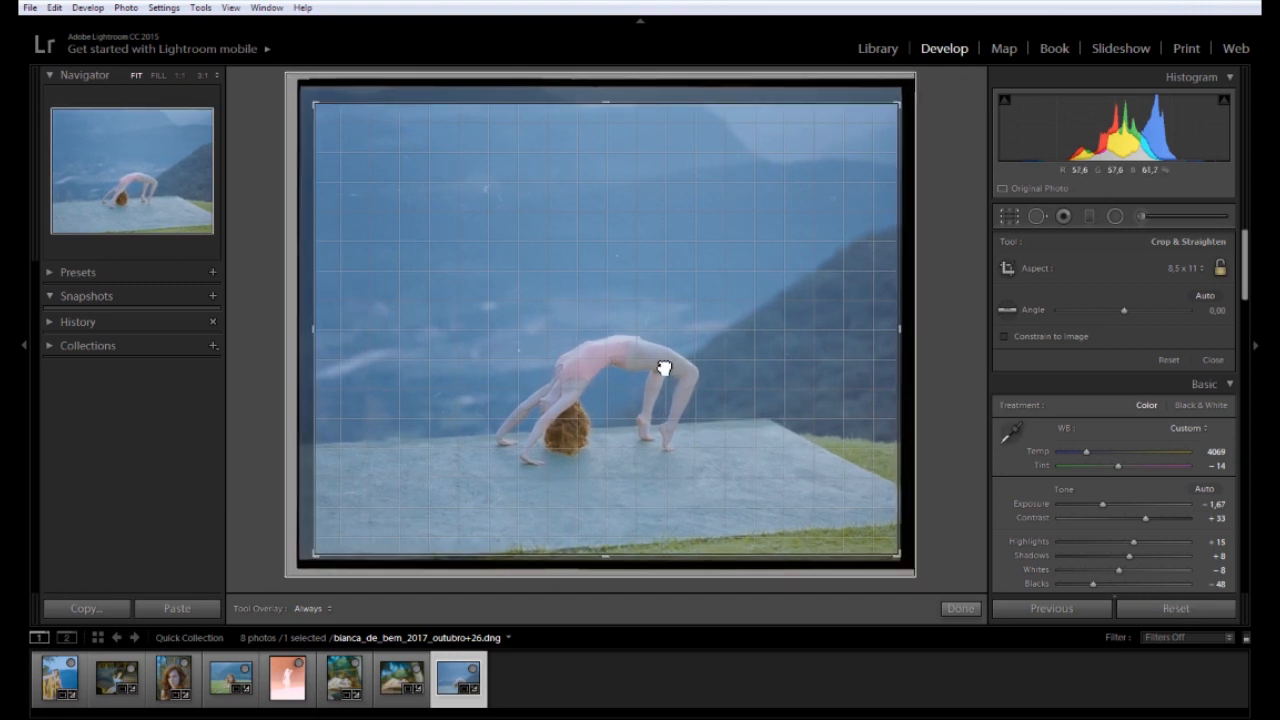
double_click(665, 366)
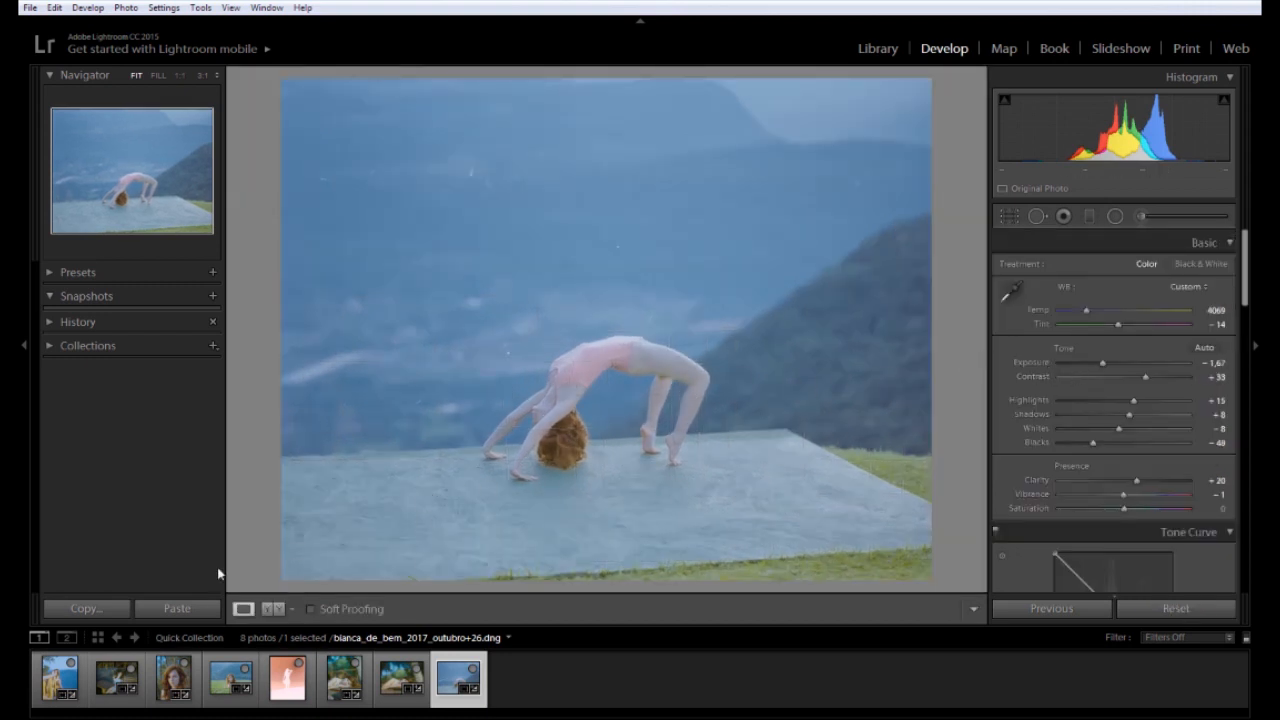
left_click(287, 677)
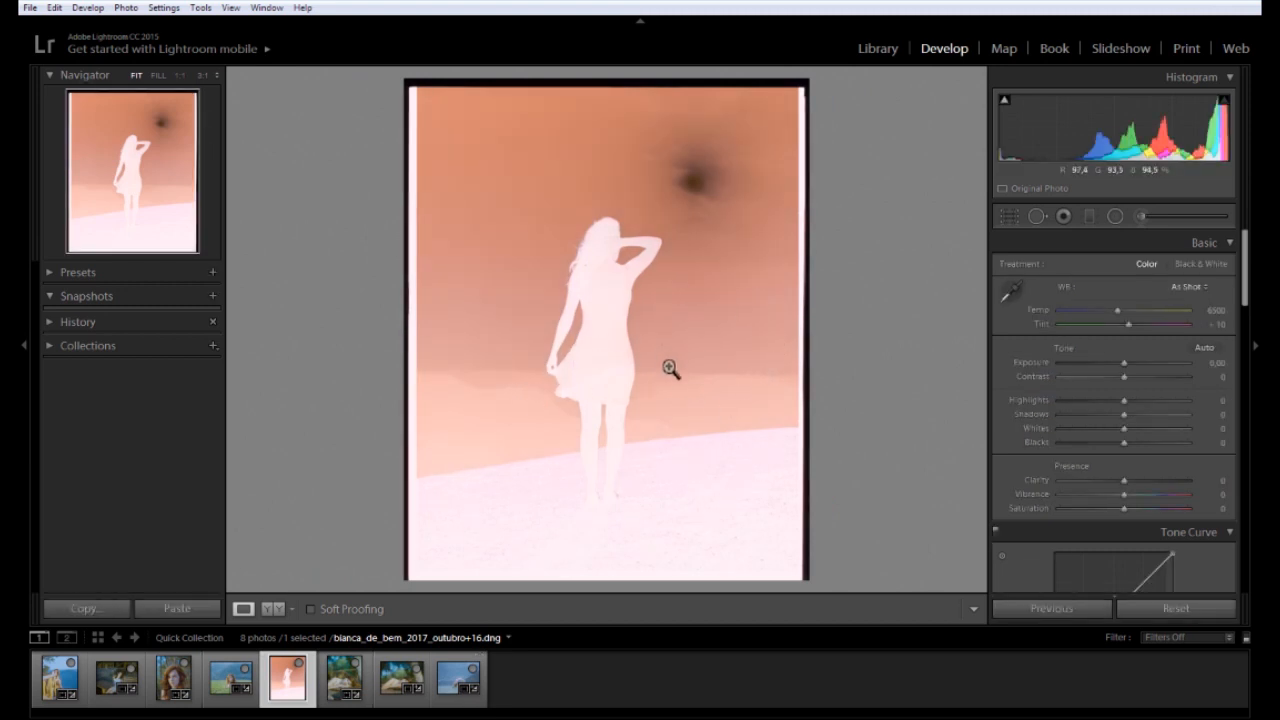
Paste the copied develop settings onto the silhouette photo and set Exposure −2.64, Contrast +33, Temp 3667, Tint −48
left_click(190, 609)
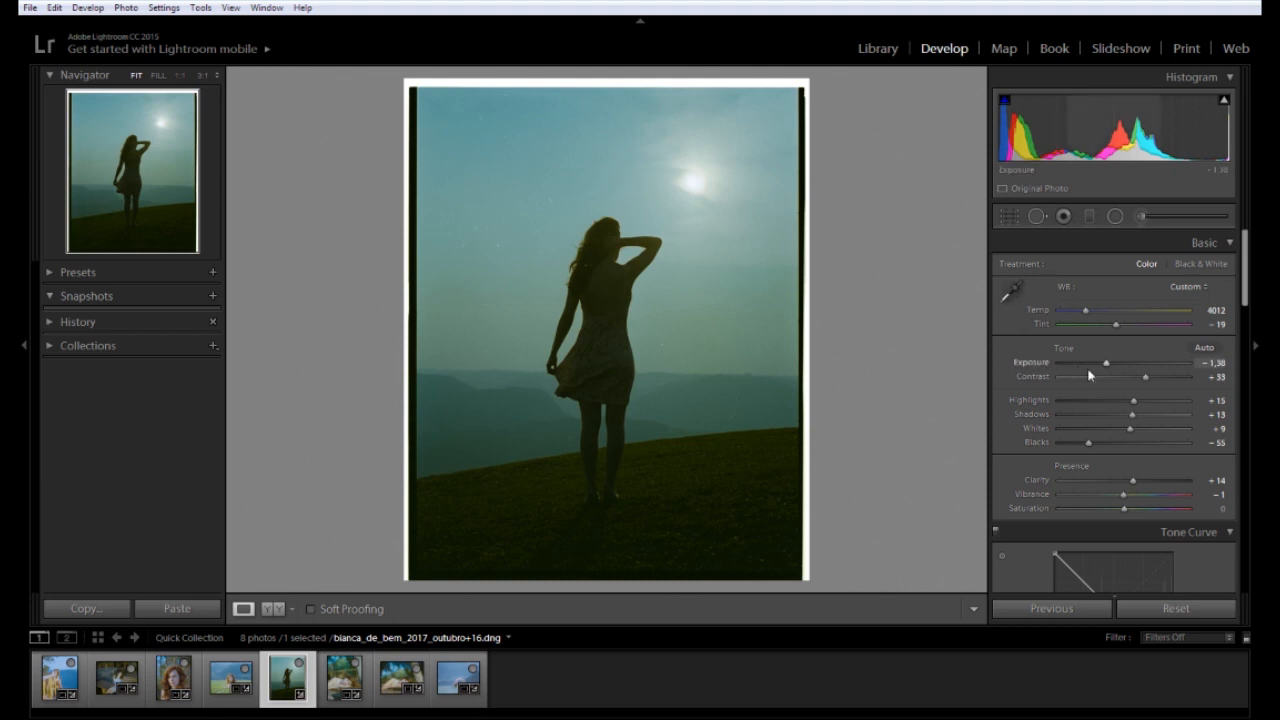
left_click_drag(1105, 363, 1101, 363)
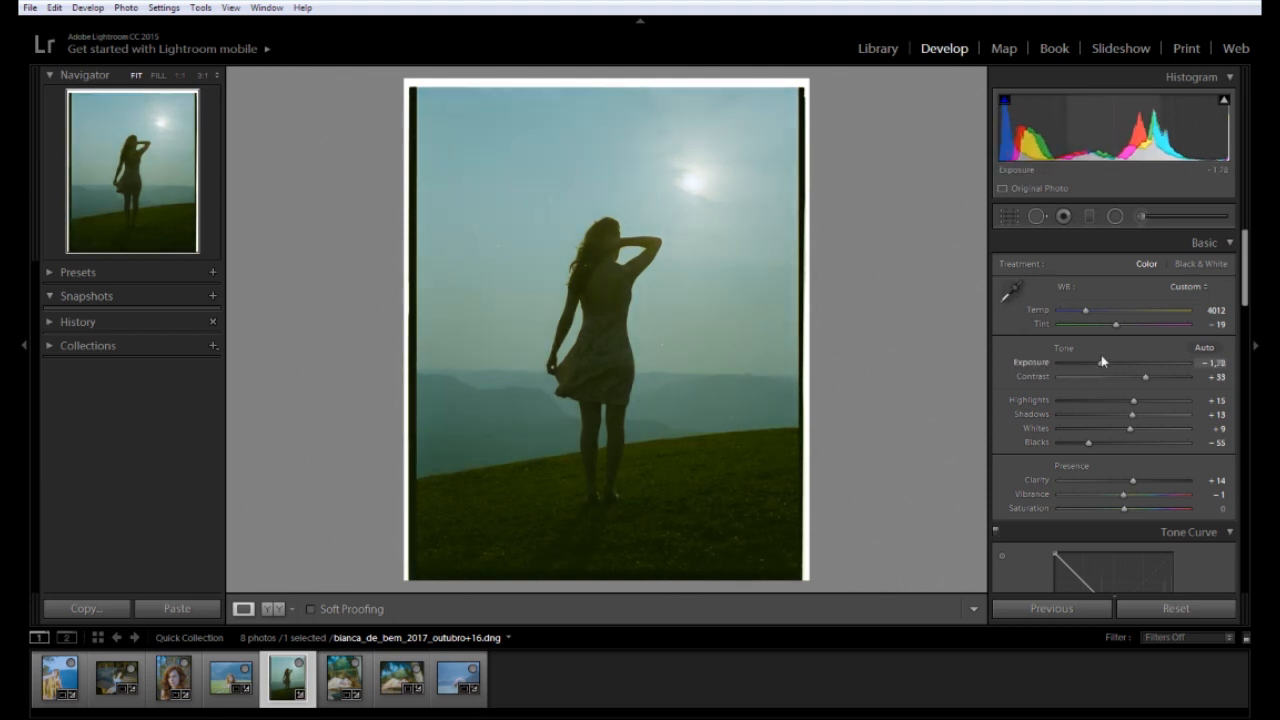
mouse_move(1087, 315)
left_mouse_down()
mouse_move(1074, 311)
mouse_move(1104, 326)
left_mouse_up()
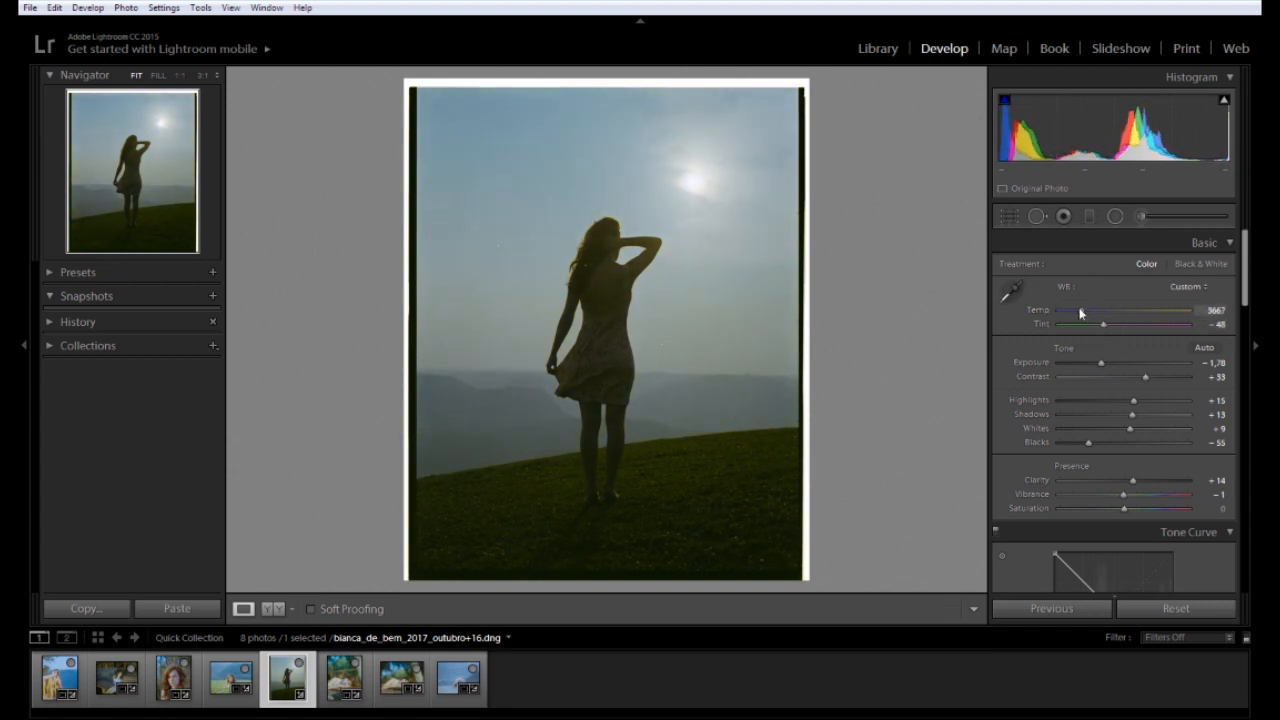
mouse_move(1101, 366)
left_mouse_down()
mouse_move(1116, 364)
mouse_move(1095, 372)
left_mouse_up()
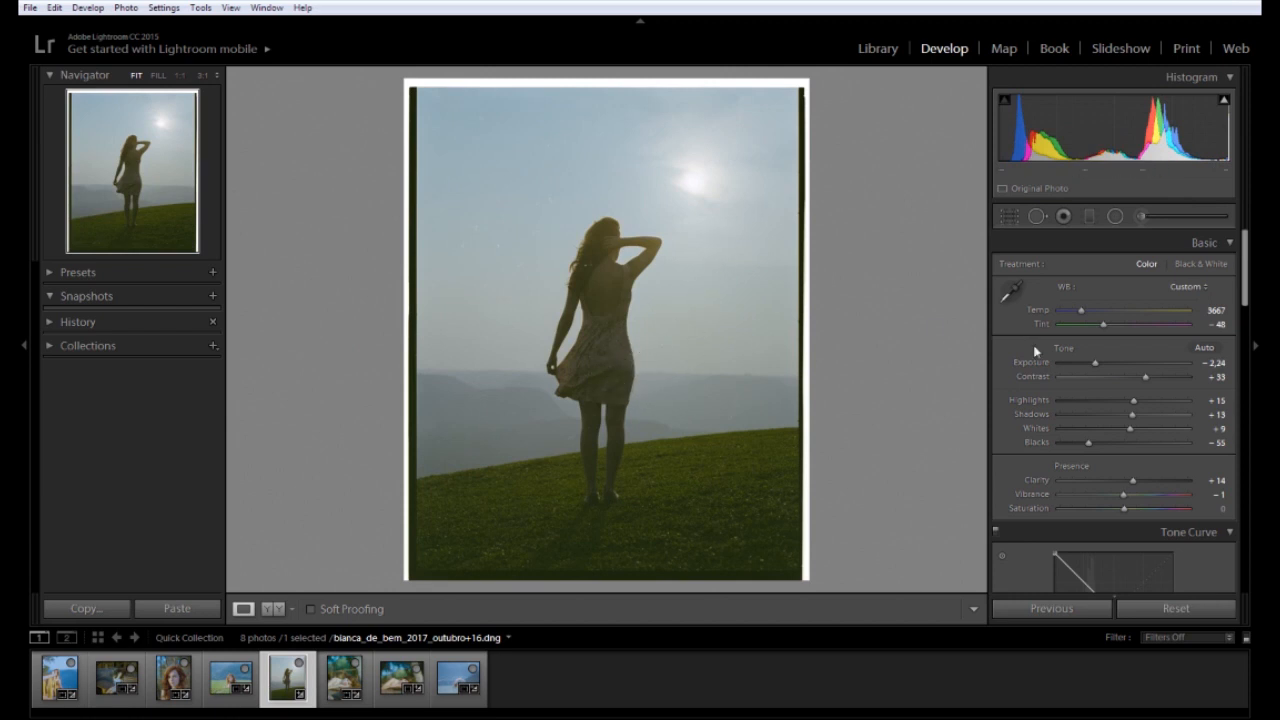
left_click_drag(1096, 365, 1089, 366)
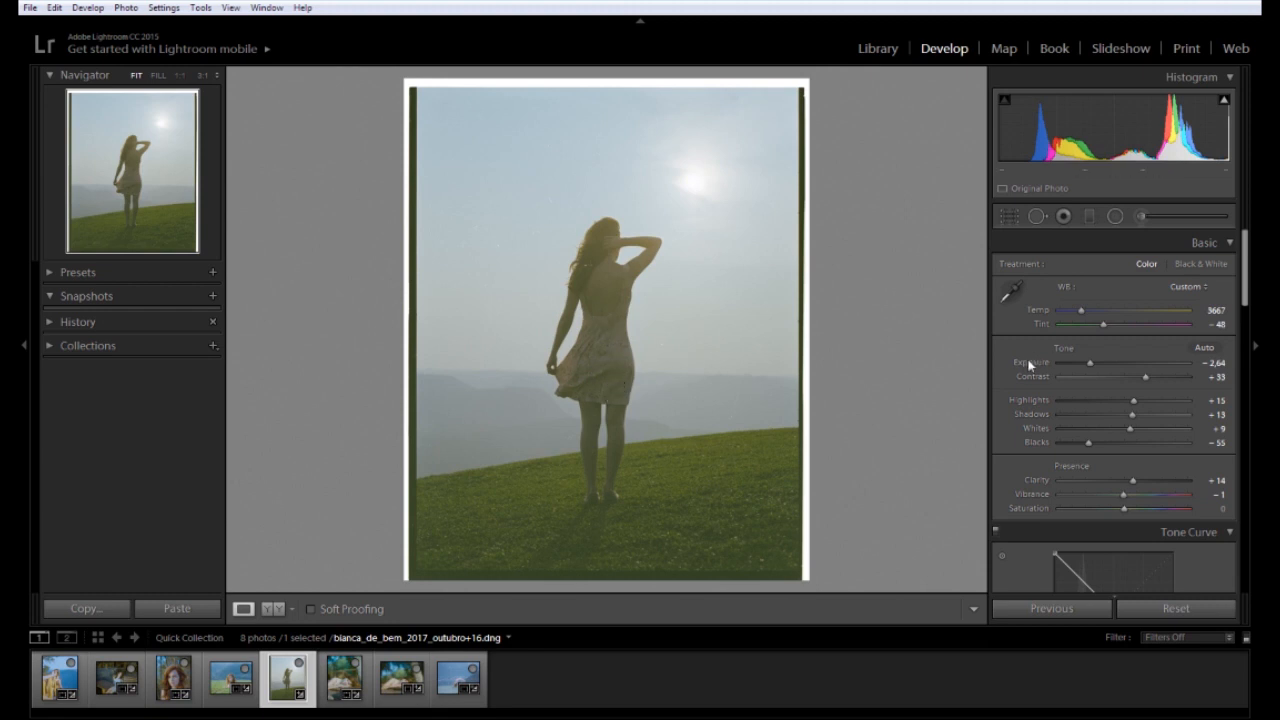
Crop the silhouette photo to remove the film border
left_click(1009, 216)
left_click_drag(810, 86, 807, 91)
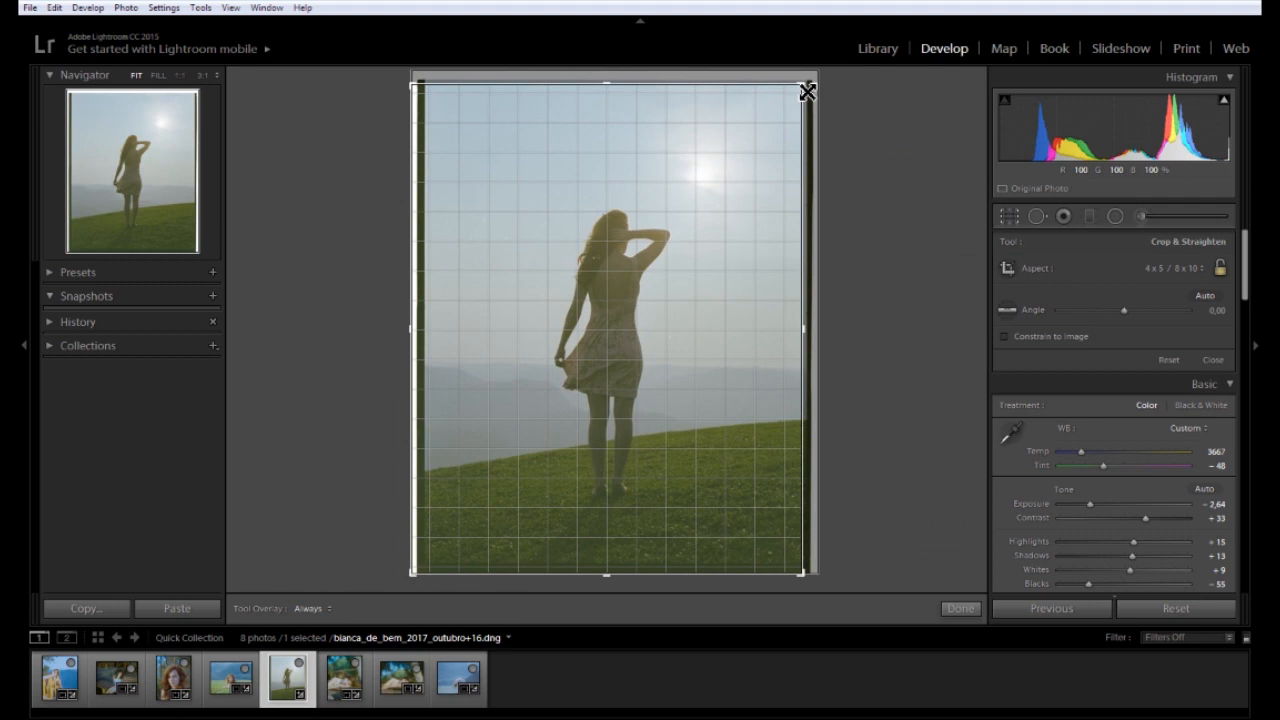
left_click_drag(420, 571, 427, 571)
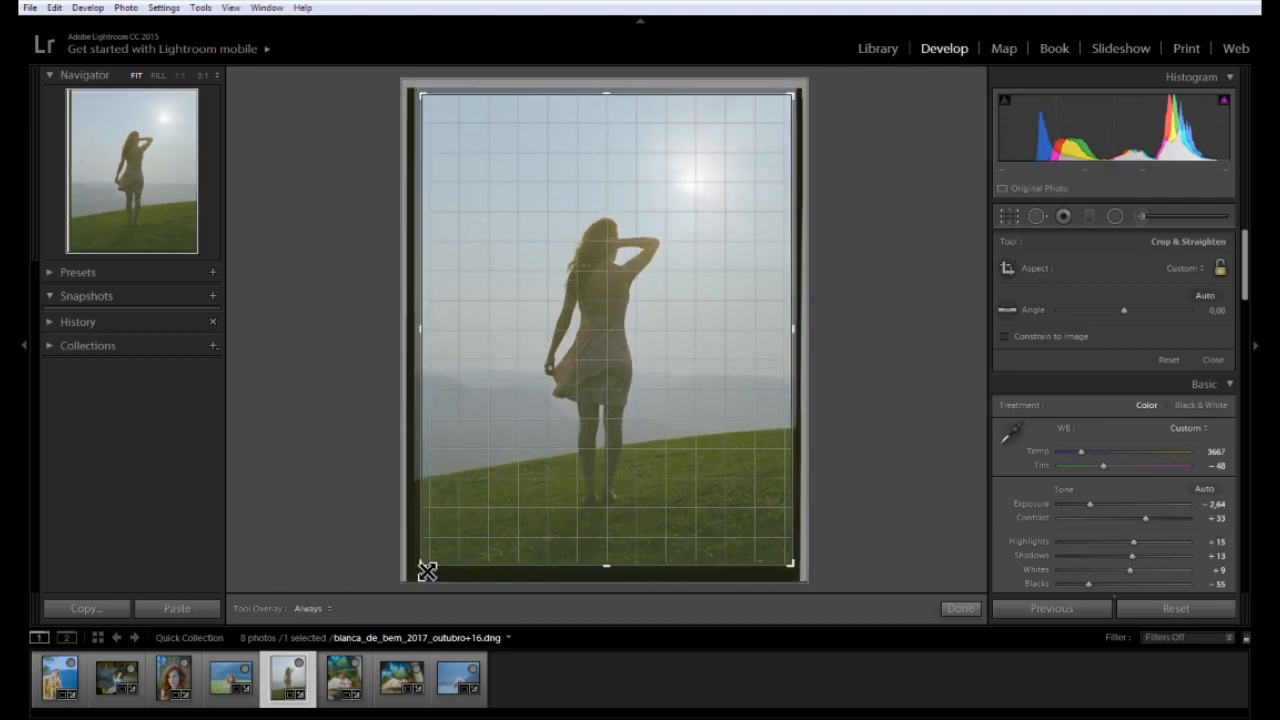
key("Return")
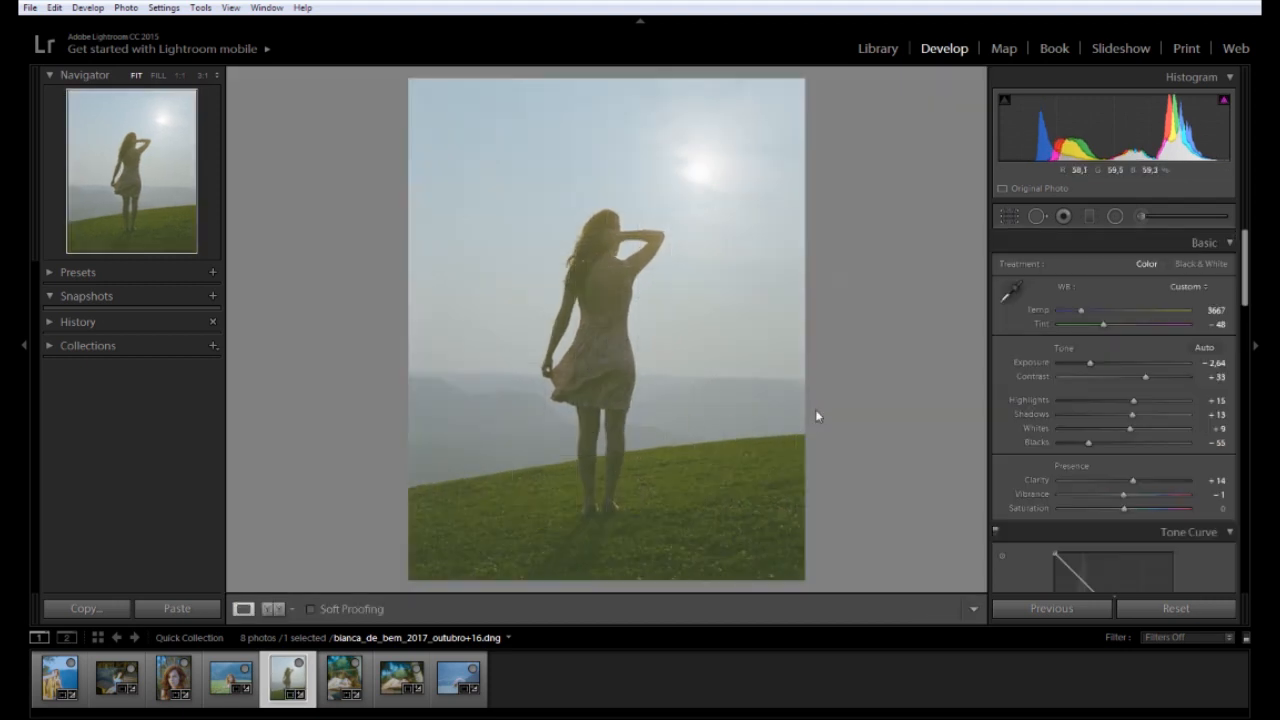
Raise Exposure to −1.49, lower Contrast to +24 and shift Tint to −55
left_click_drag(1090, 364, 1103, 364)
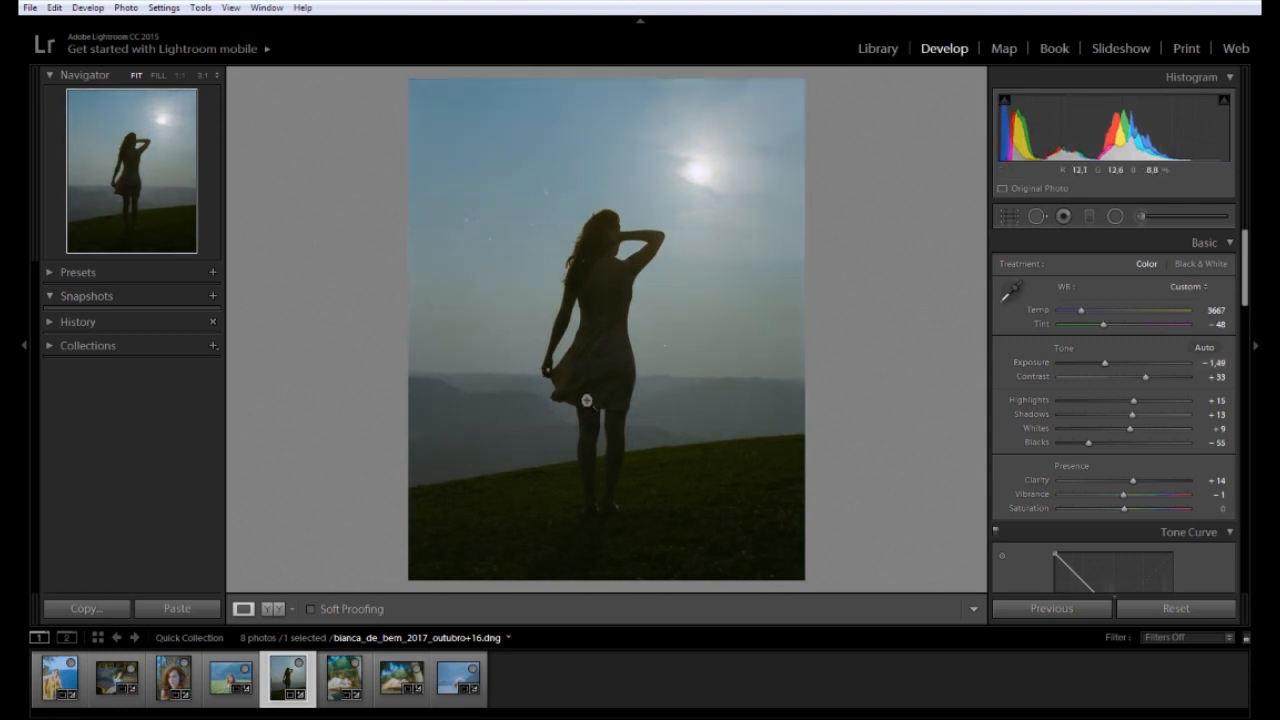
left_click_drag(1145, 377, 1138, 378)
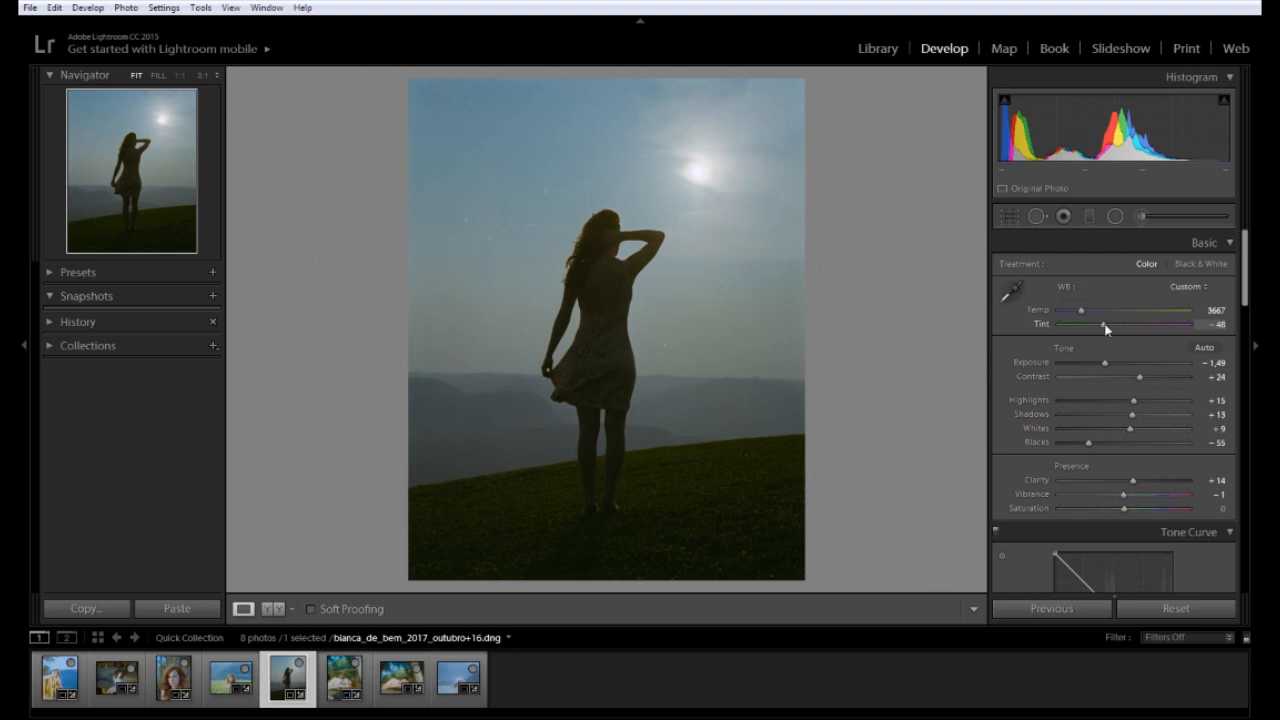
left_click_drag(1106, 329, 1083, 312)
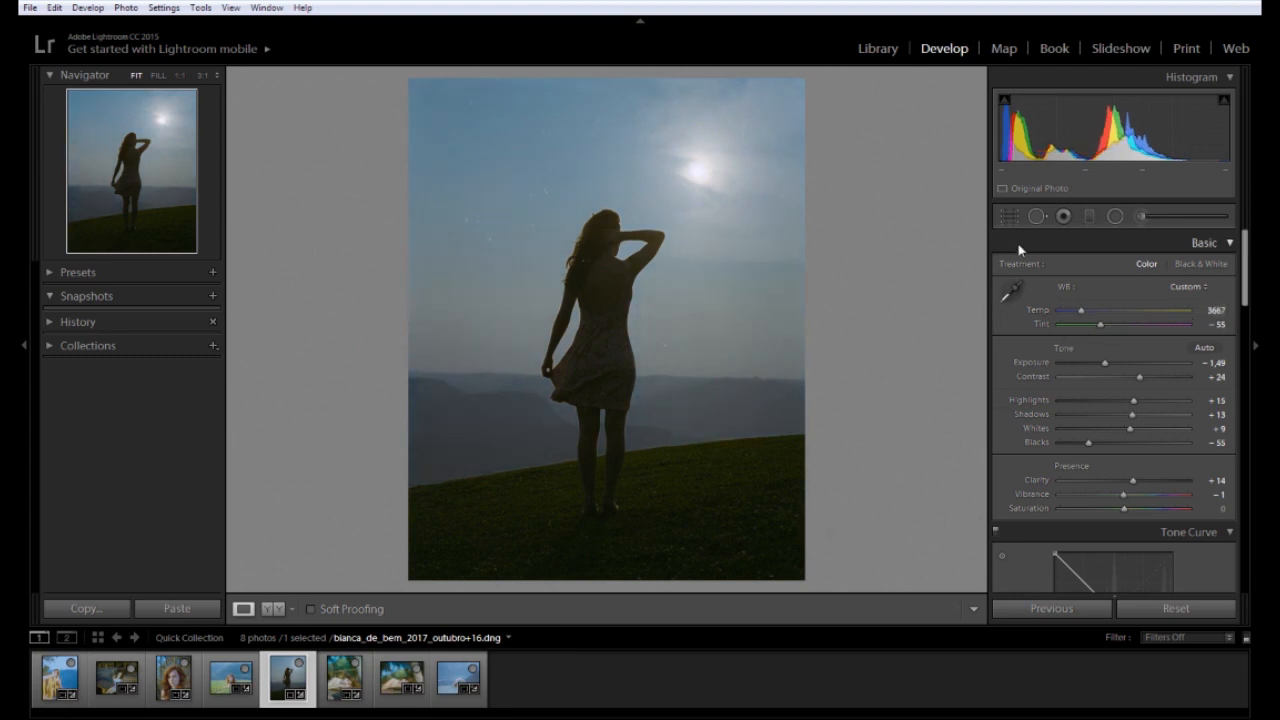
Straighten the silhouette photo to −1.22° and tighten the crop at top and bottom
left_click(1009, 216)
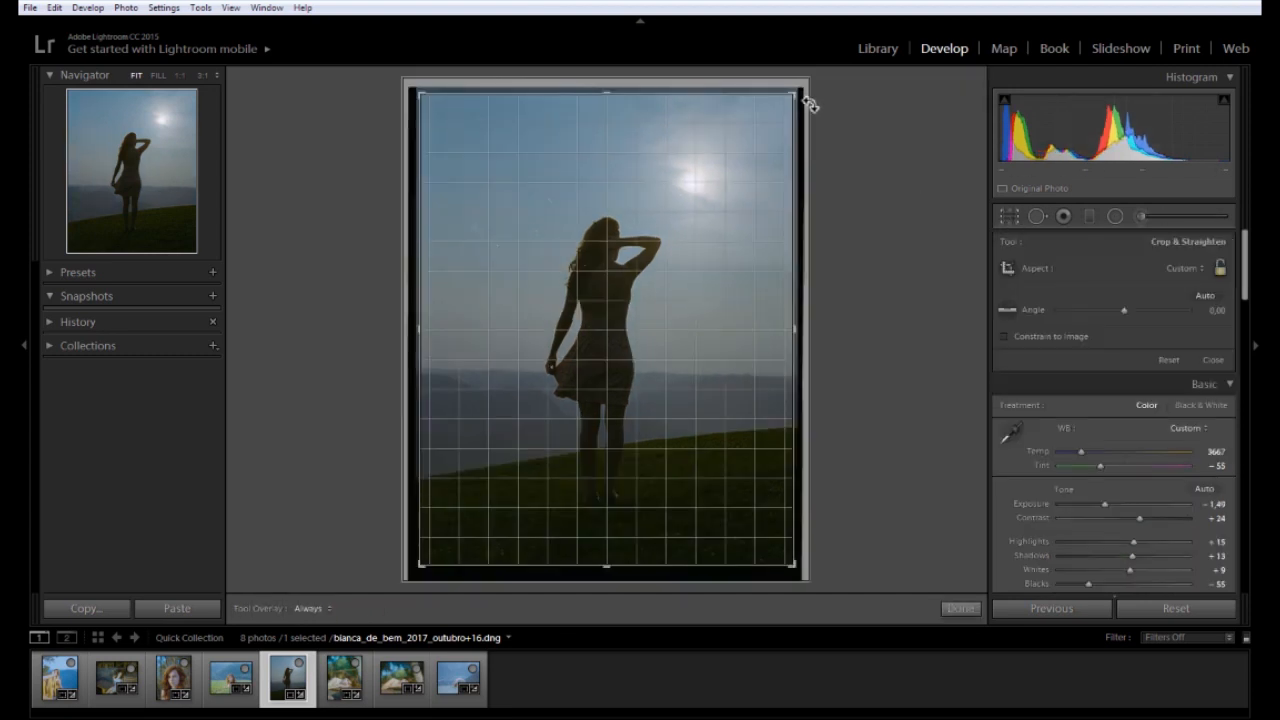
left_click_drag(818, 102, 800, 103)
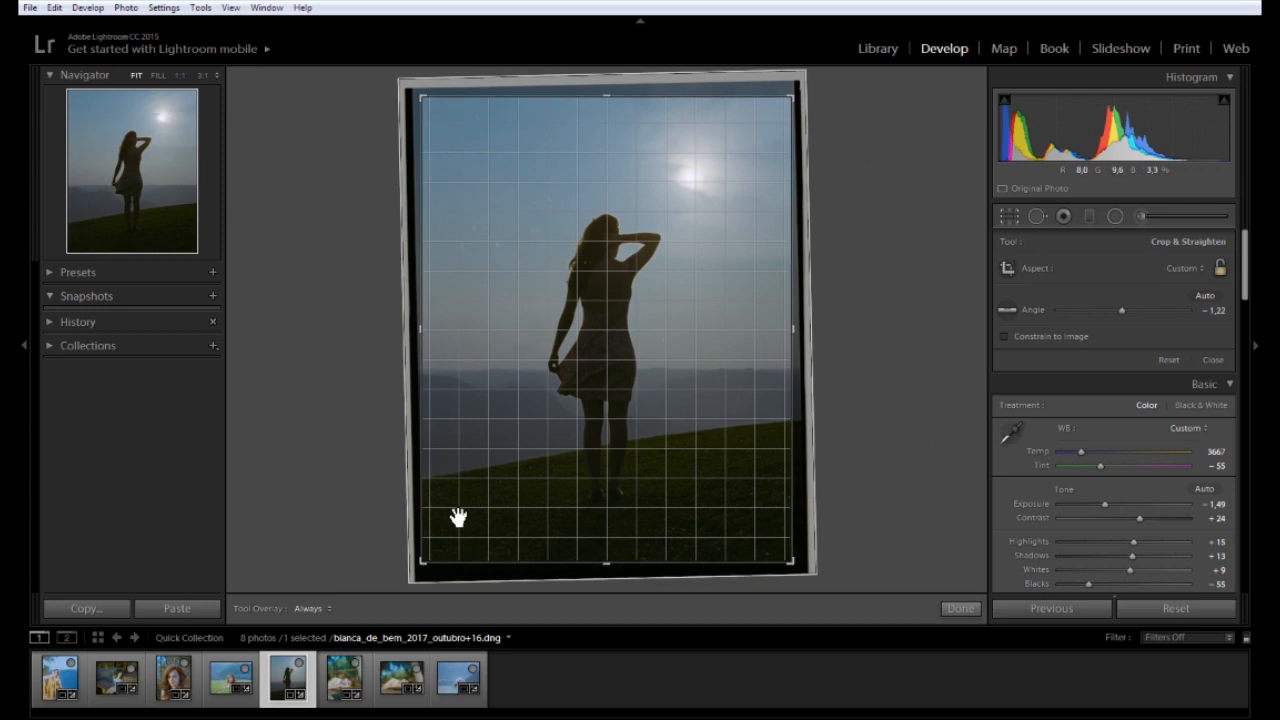
left_click_drag(614, 562, 616, 557)
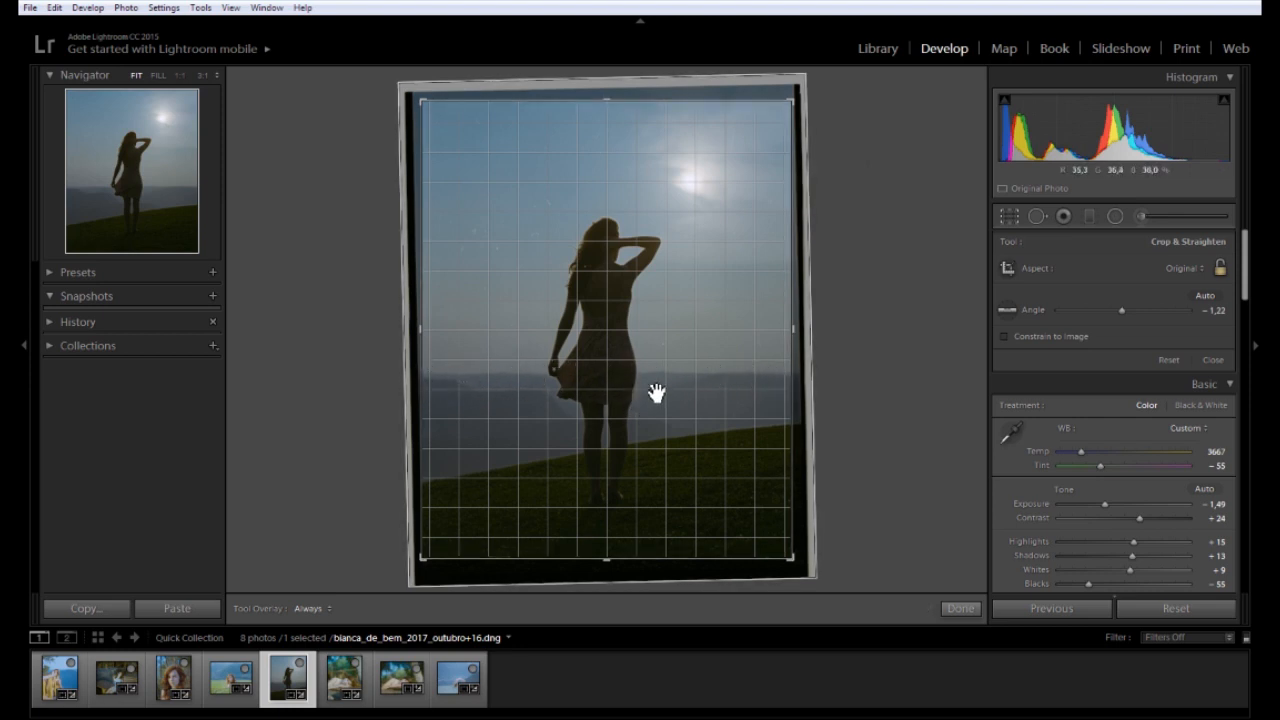
left_click_drag(658, 386, 669, 386)
key("o")
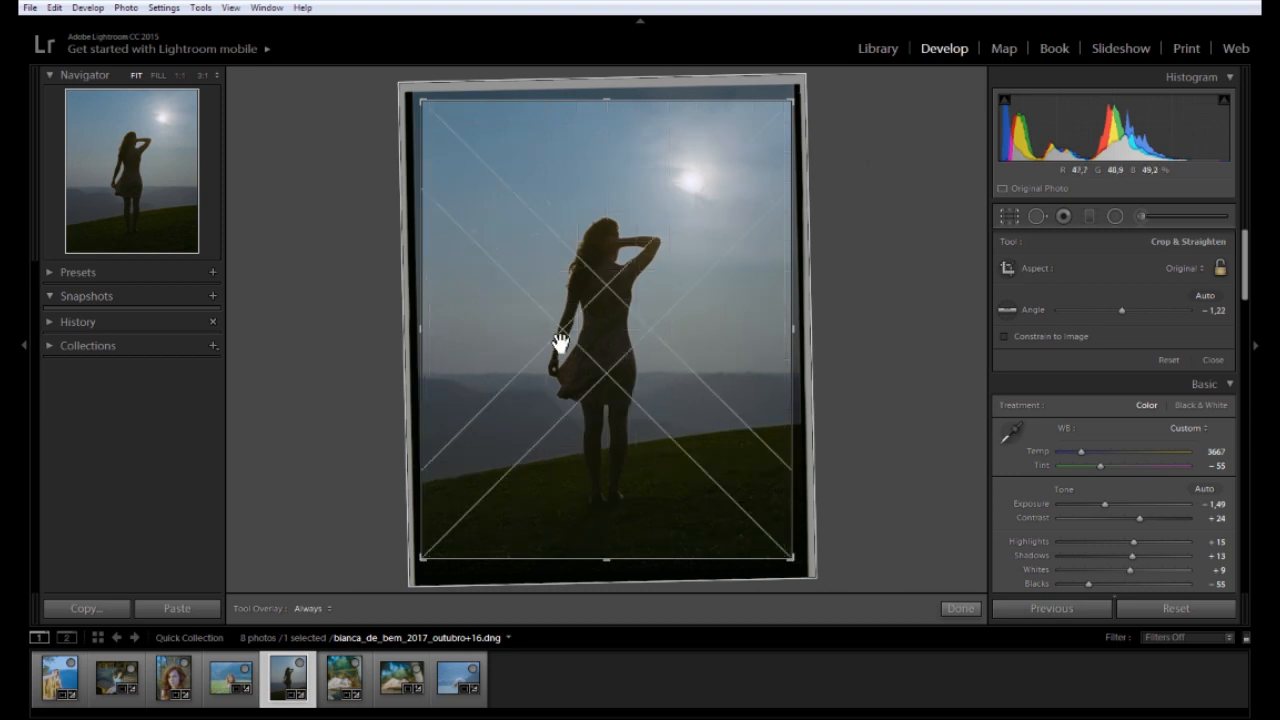
key("o")
key("o")
key("o")
key("o")
key("o")
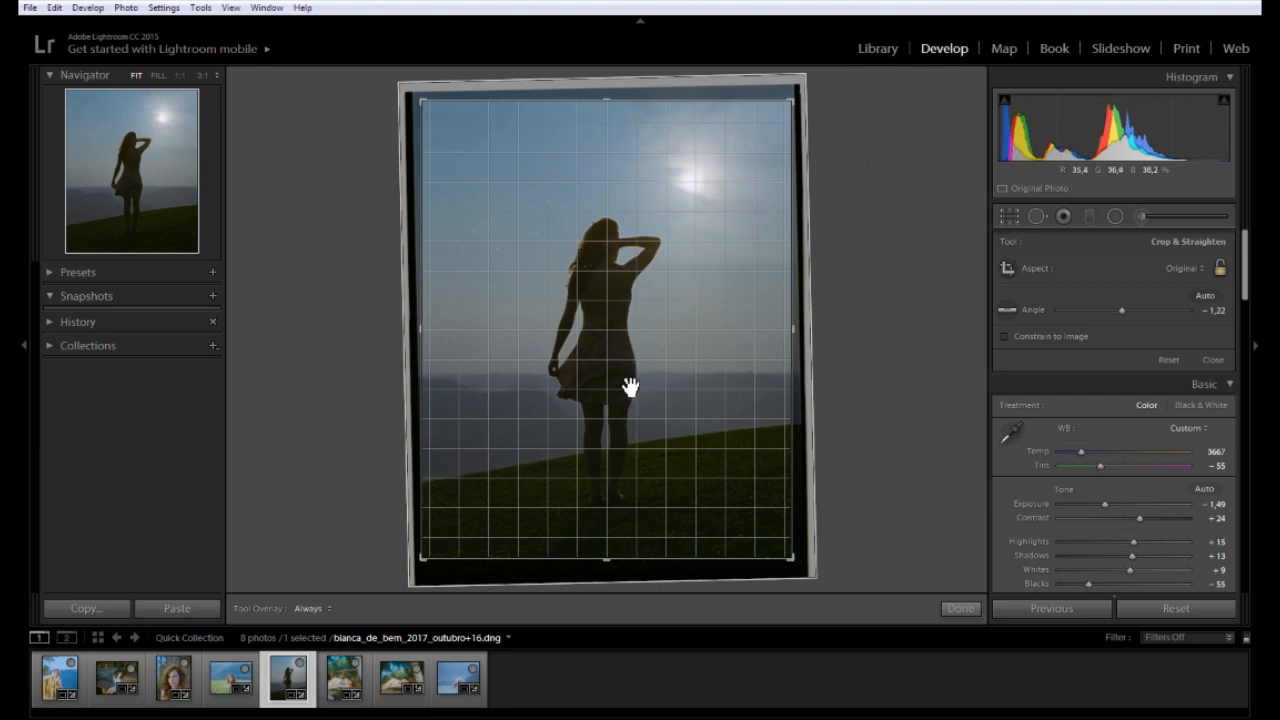
Apply the straightened crop, then warm Temp to 3724 and raise Shadows to +22
left_click(958, 608)
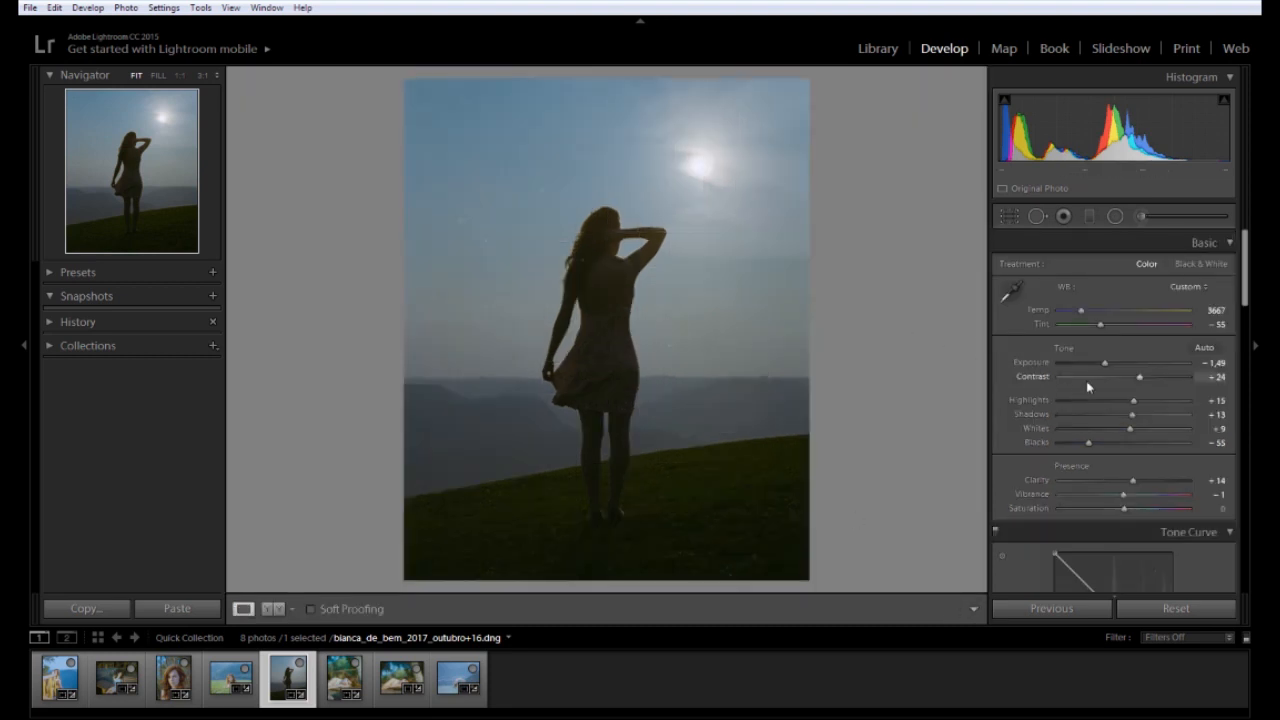
left_click_drag(1108, 364, 1106, 368)
left_click_drag(1083, 316, 1110, 369)
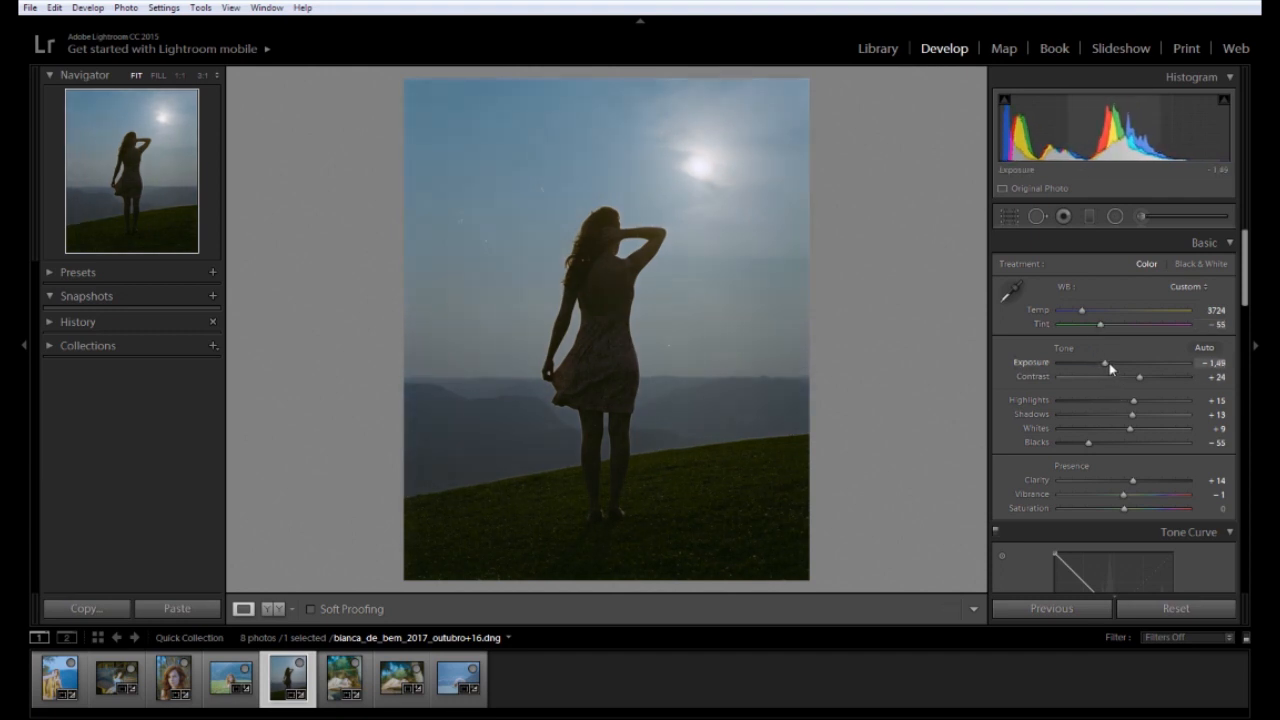
mouse_move(1134, 414)
left_mouse_down()
mouse_move(1122, 421)
mouse_move(1137, 419)
left_mouse_up()
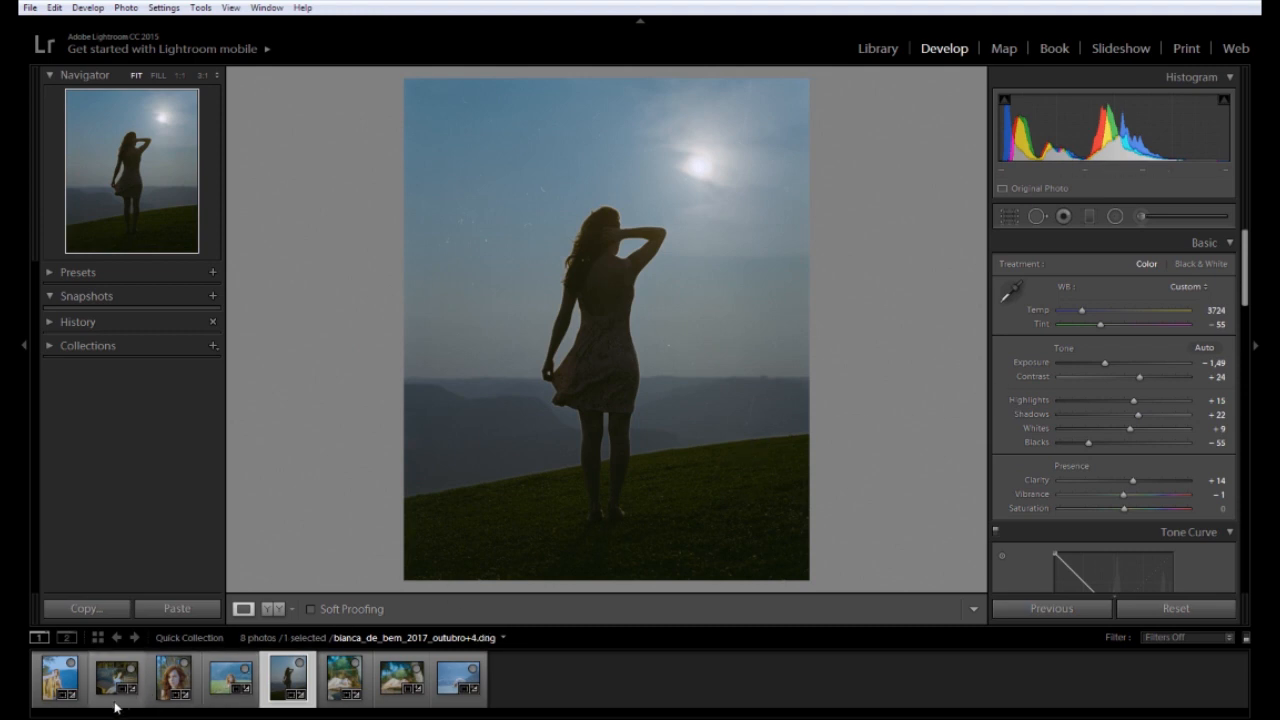
Select all eight photos from the railing photo and open the Export dialog
left_click(60, 678)
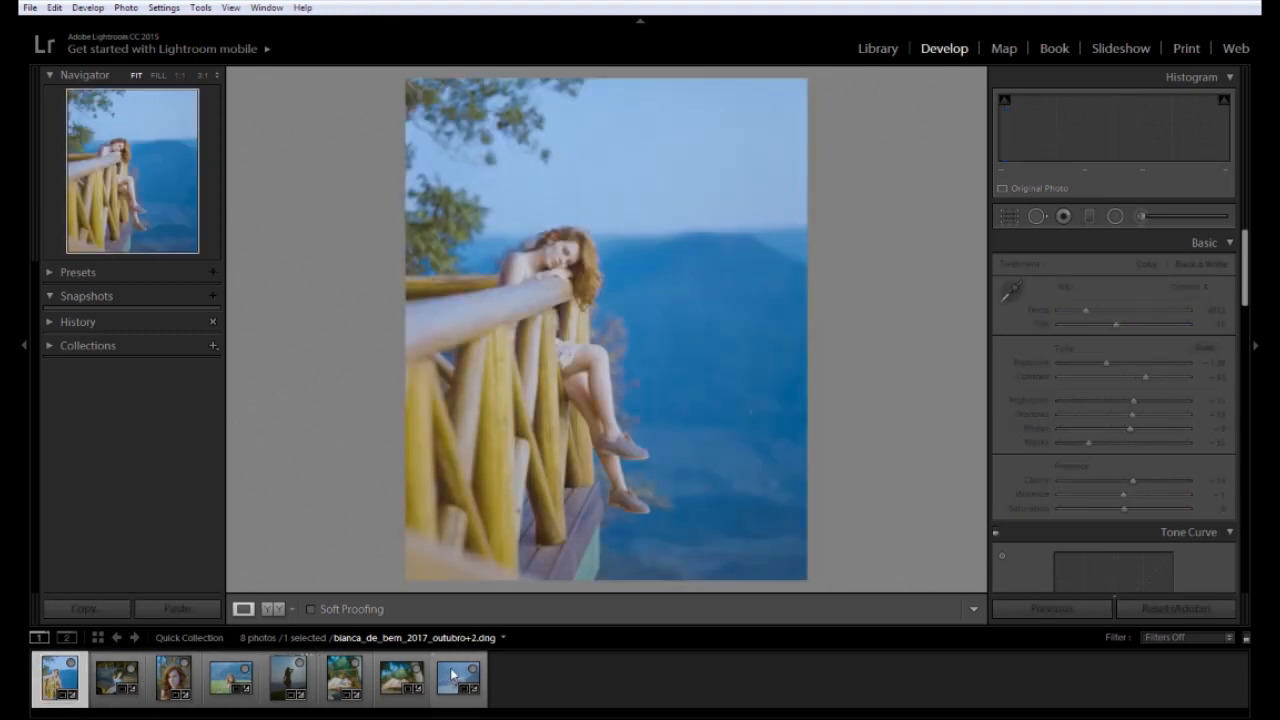
key("ctrl+a")
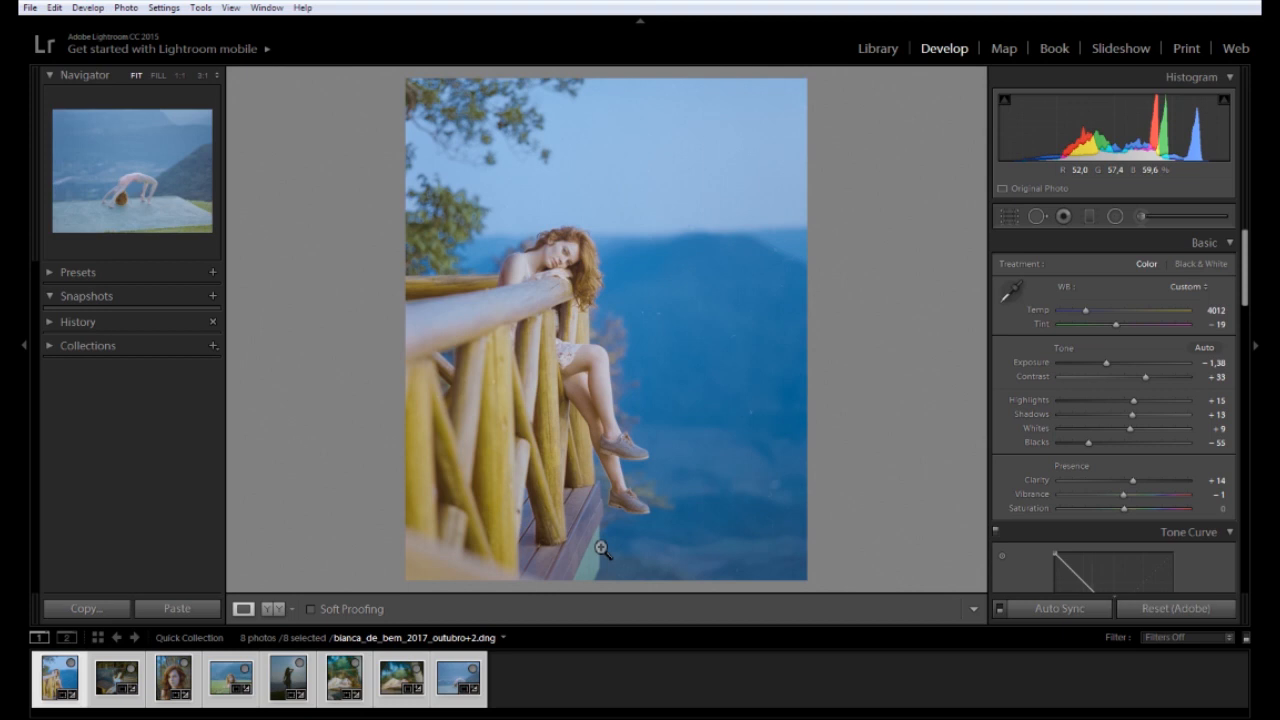
key("ctrl+shift+e")
Choose D:\Scans\Processadas as the export destination folder
left_click(886, 332)
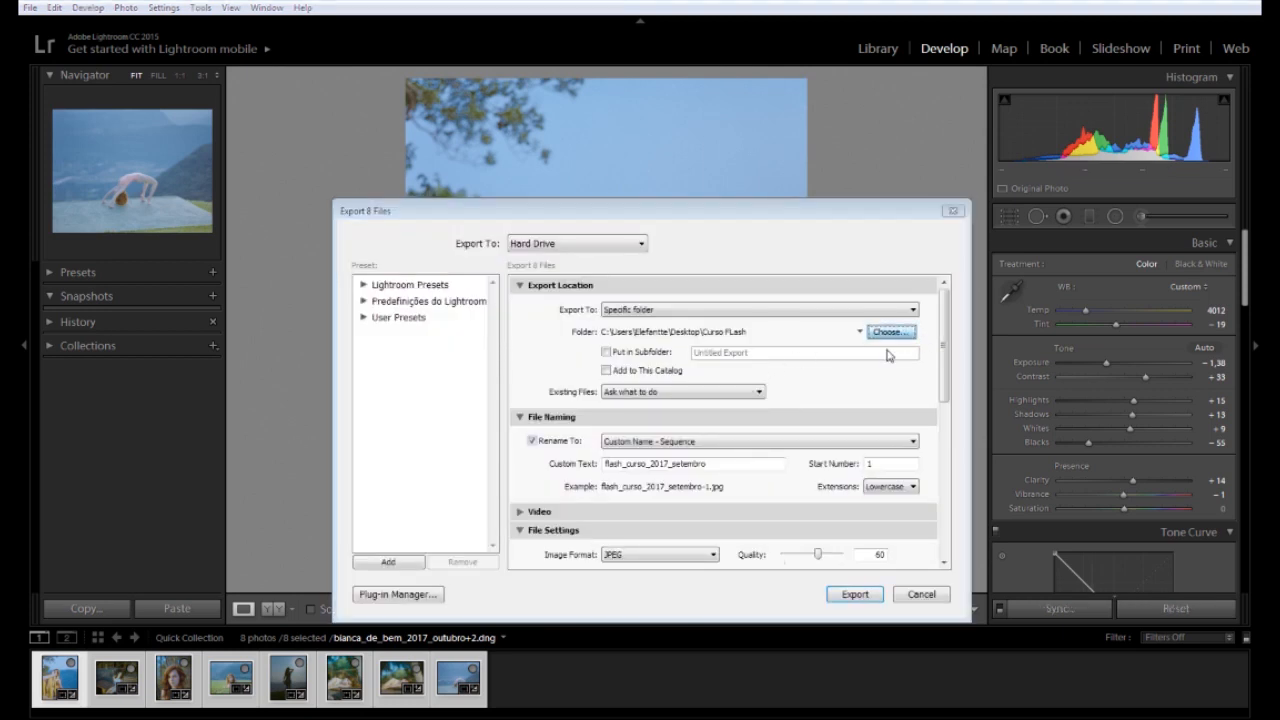
left_click_drag(747, 165, 813, 155)
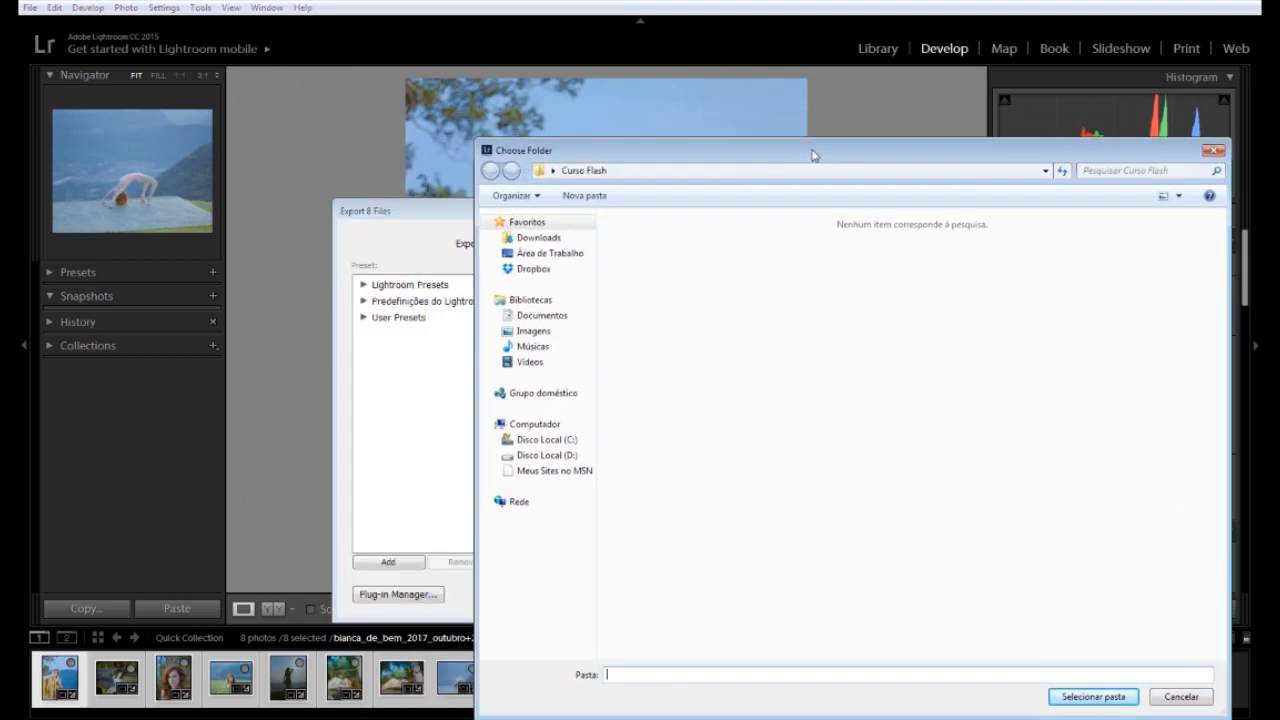
left_click(565, 254)
left_click(580, 455)
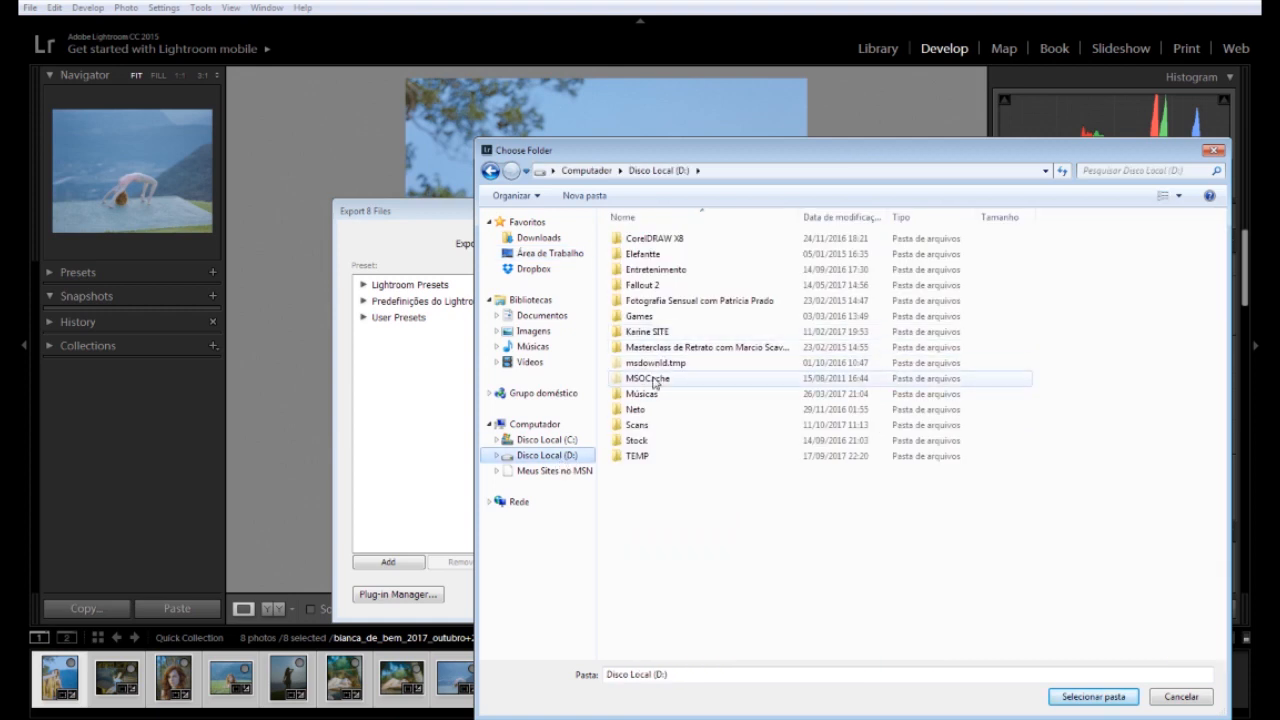
double_click(635, 409)
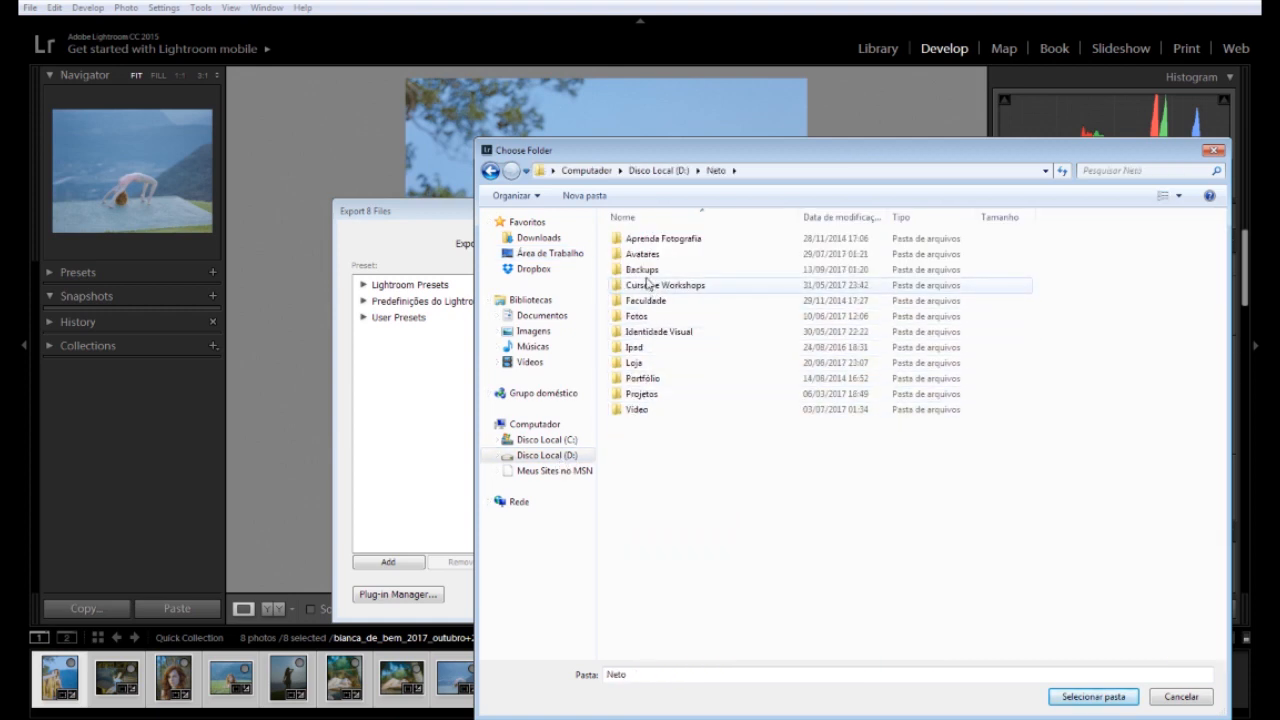
key("BackSpace")
left_click(640, 426)
double_click(645, 430)
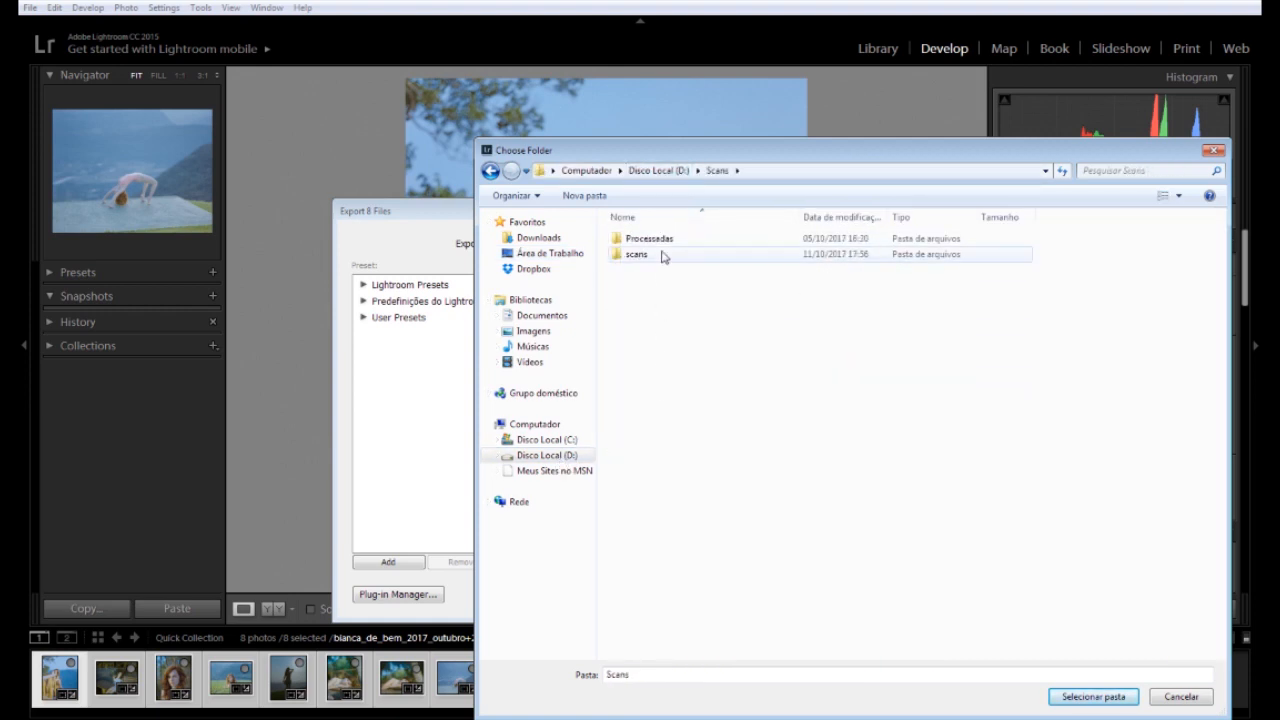
double_click(650, 238)
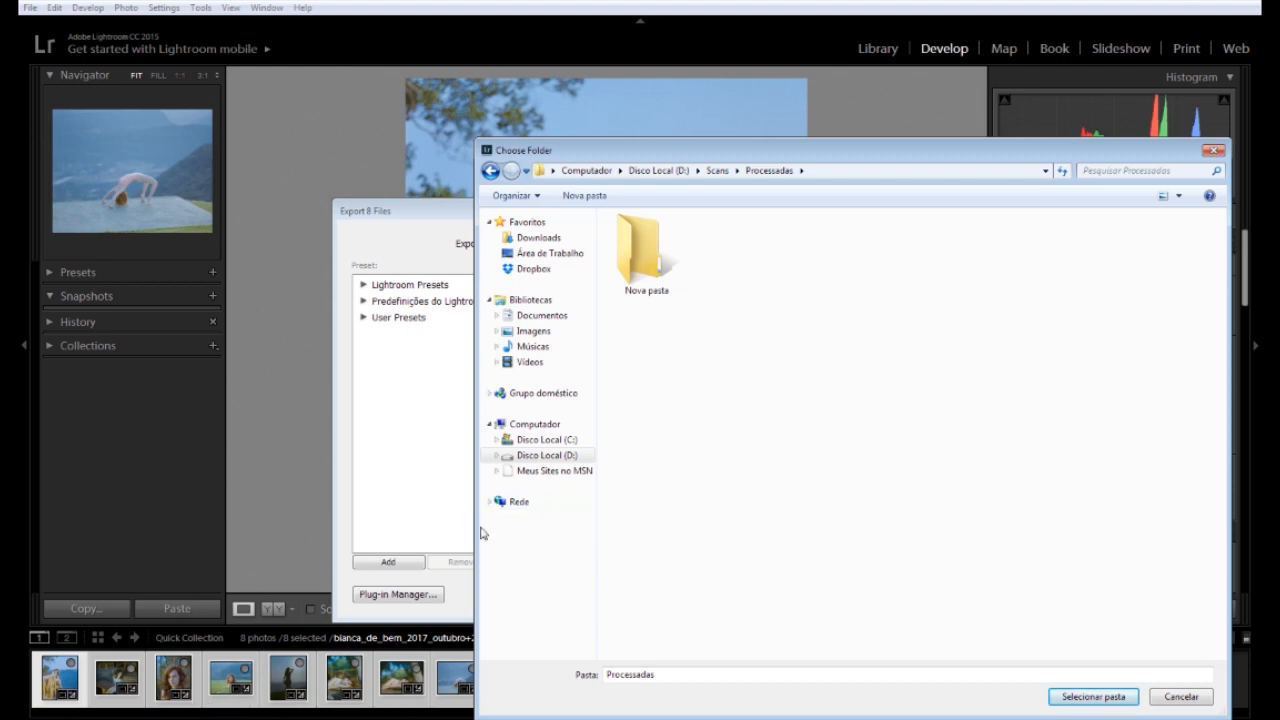
left_click(1068, 697)
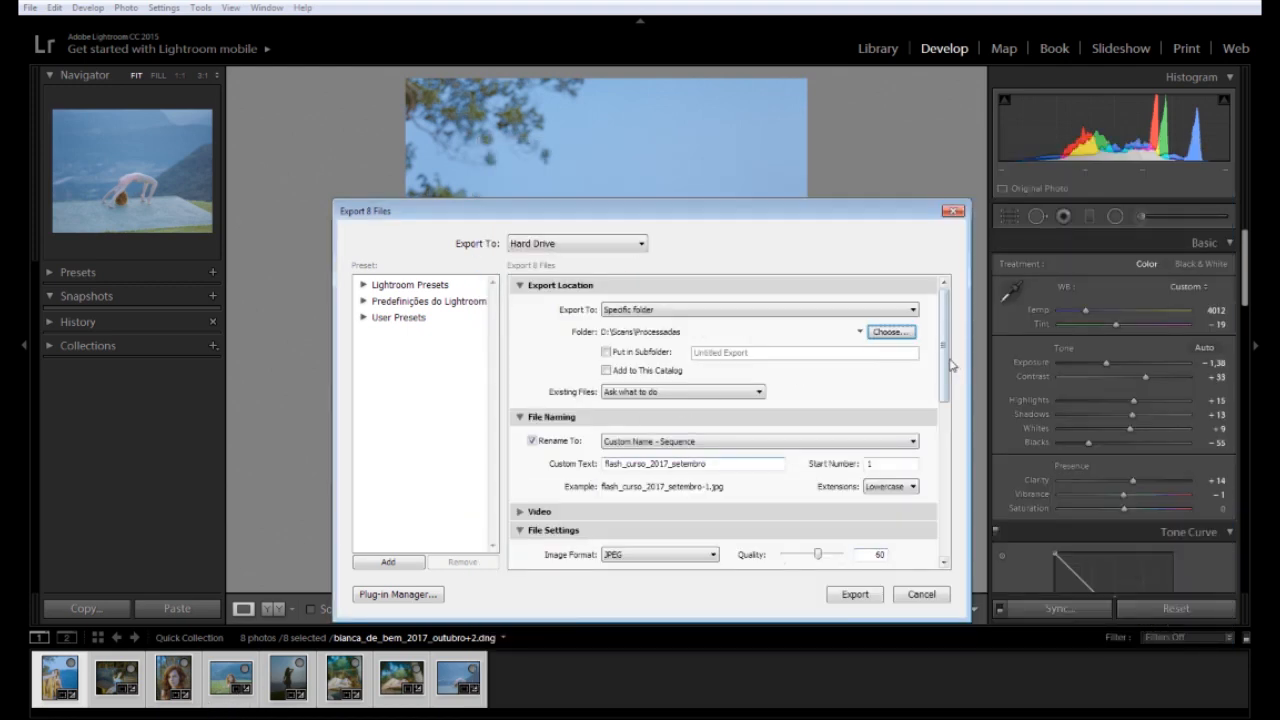
Set the custom file-name prefix to the subject's name followed by 'setembro2017__poa'
scroll(948, 336, "down", 3)
double_click(728, 367)
type("f")
key("BackSpace")
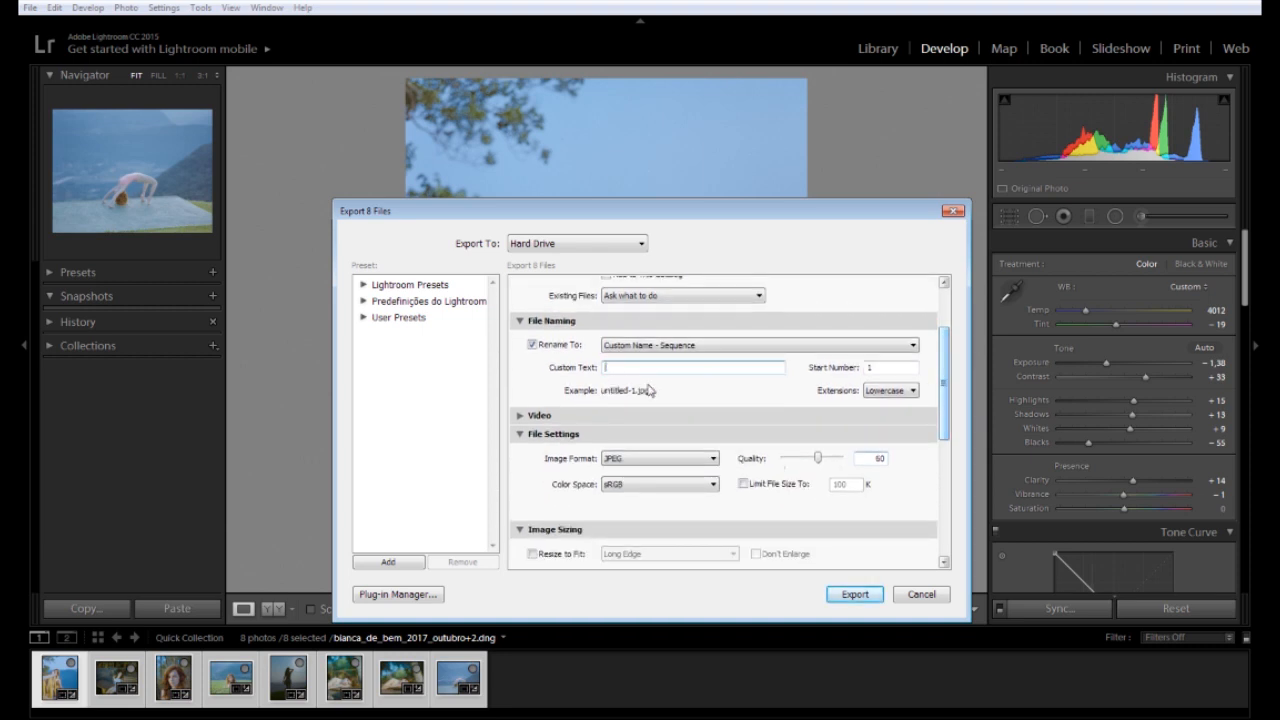
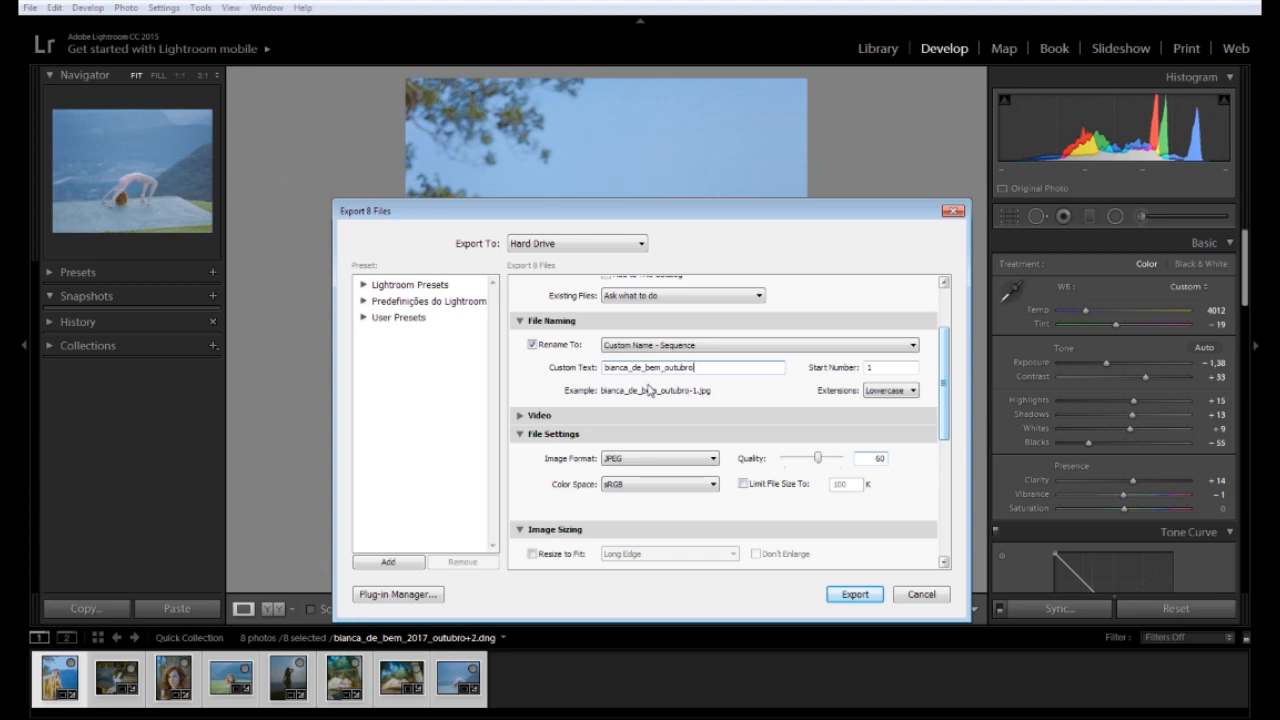
type("setem")
type("bro")
type("2017")
type("_")
type("_")
type("poa")
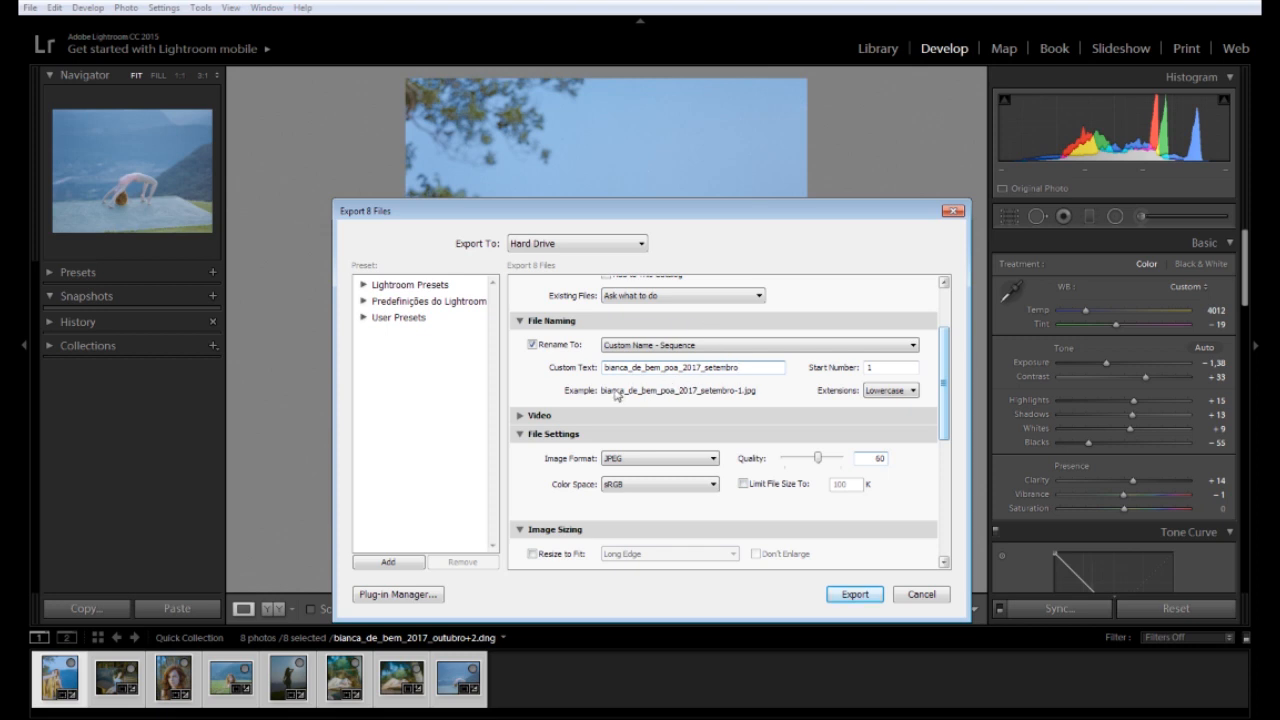
Set JPEG quality to 80, leave Resize to Fit off, and export the eight photos
scroll(949, 376, "down", 1)
double_click(876, 404)
type("80")
scroll(949, 380, "down", 1)
left_click(567, 440)
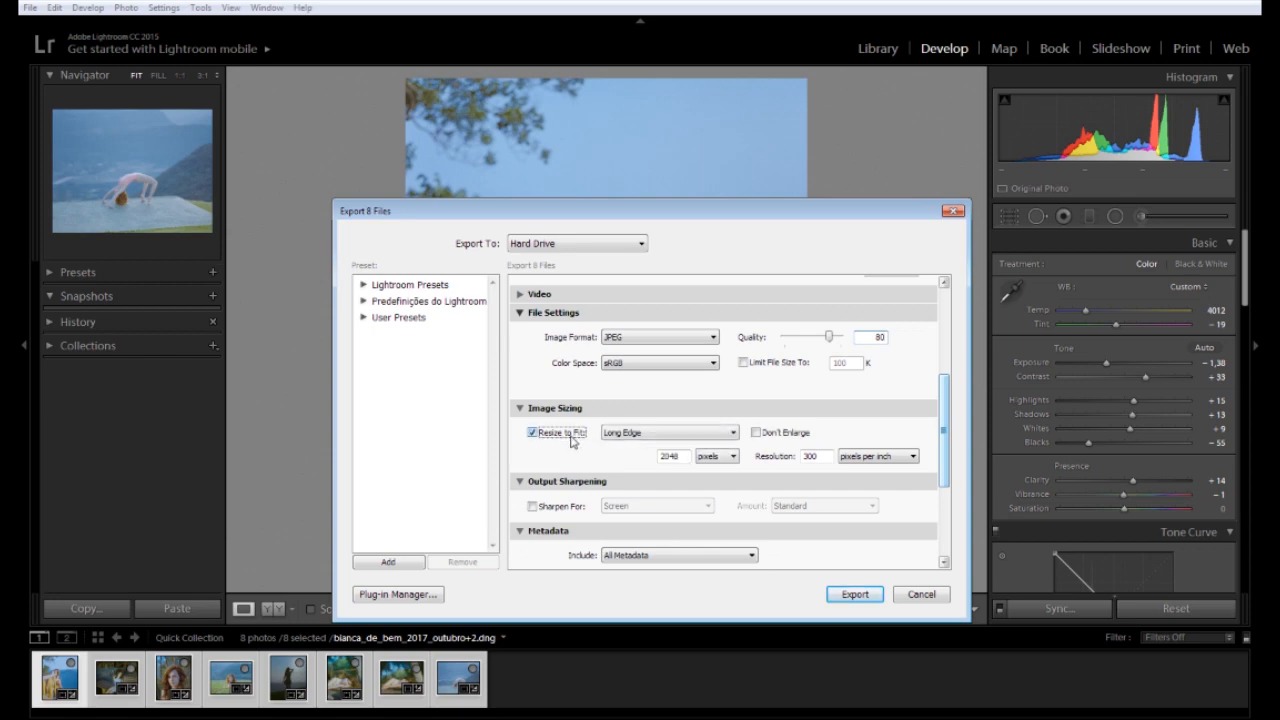
left_click(567, 440)
mouse_move(943, 425)
left_mouse_down()
mouse_move(942, 316)
mouse_move(942, 496)
mouse_move(943, 447)
left_mouse_up()
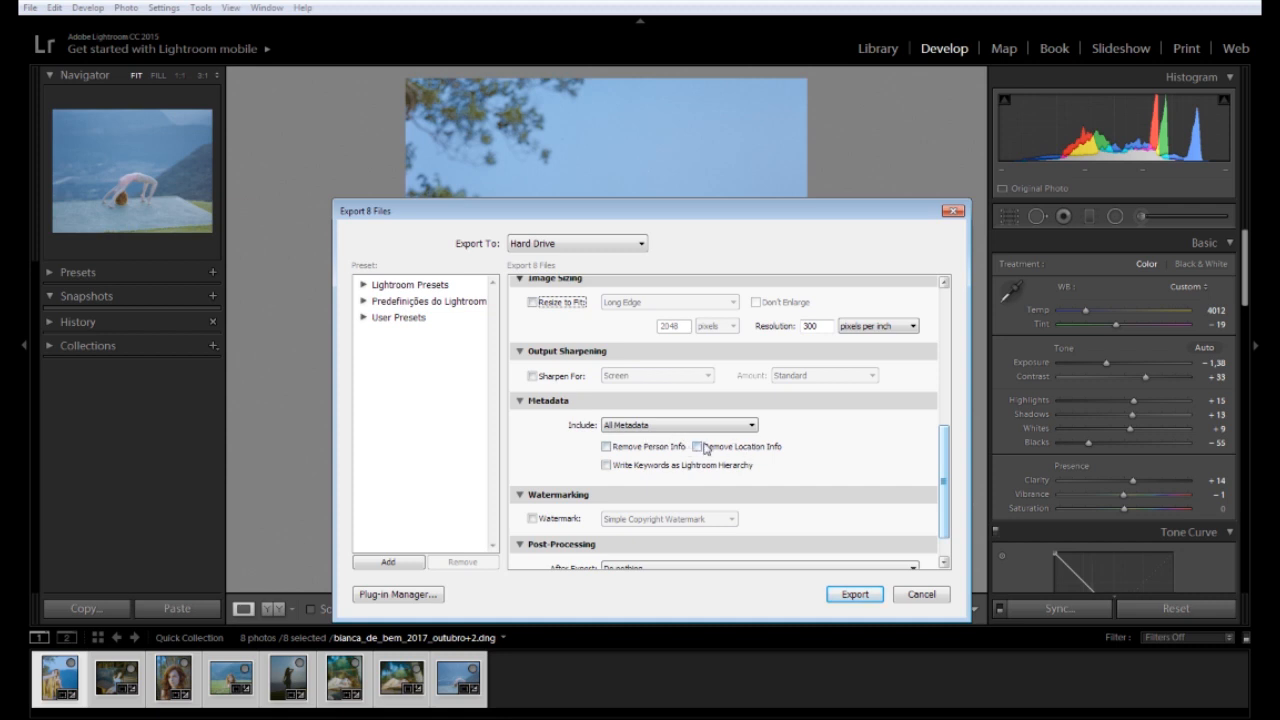
left_click_drag(946, 470, 948, 507)
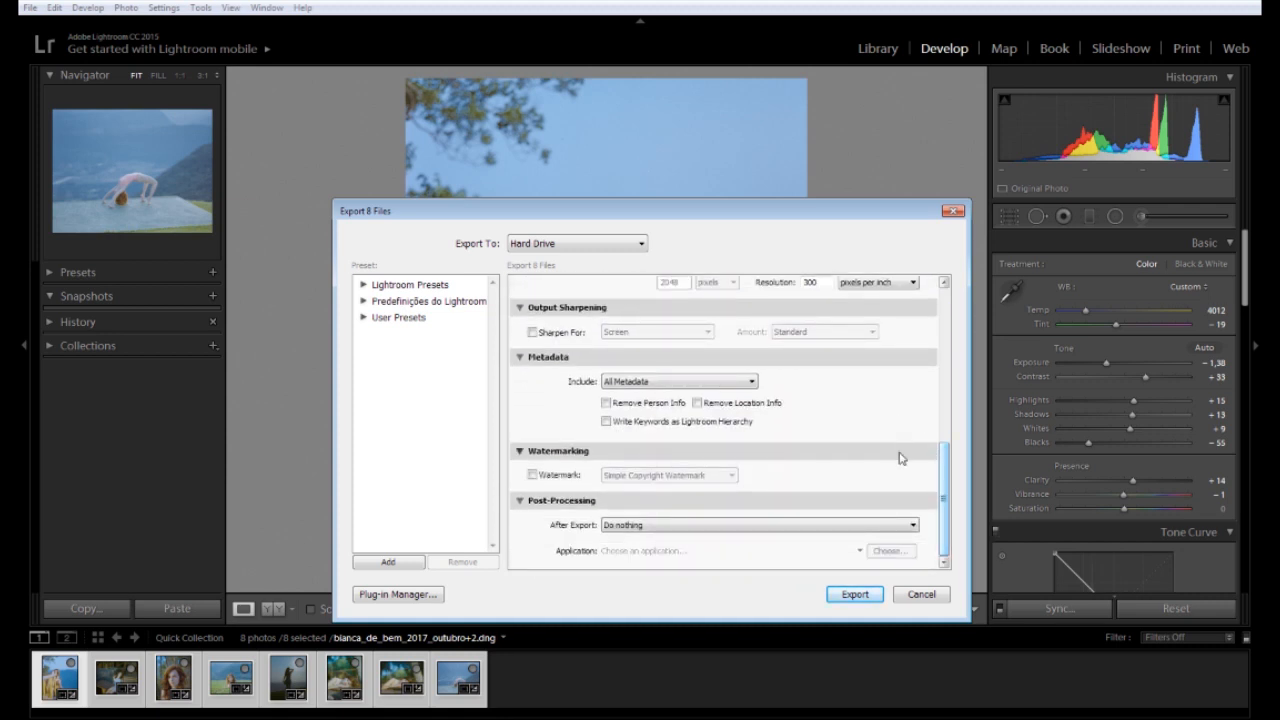
left_click(853, 594)
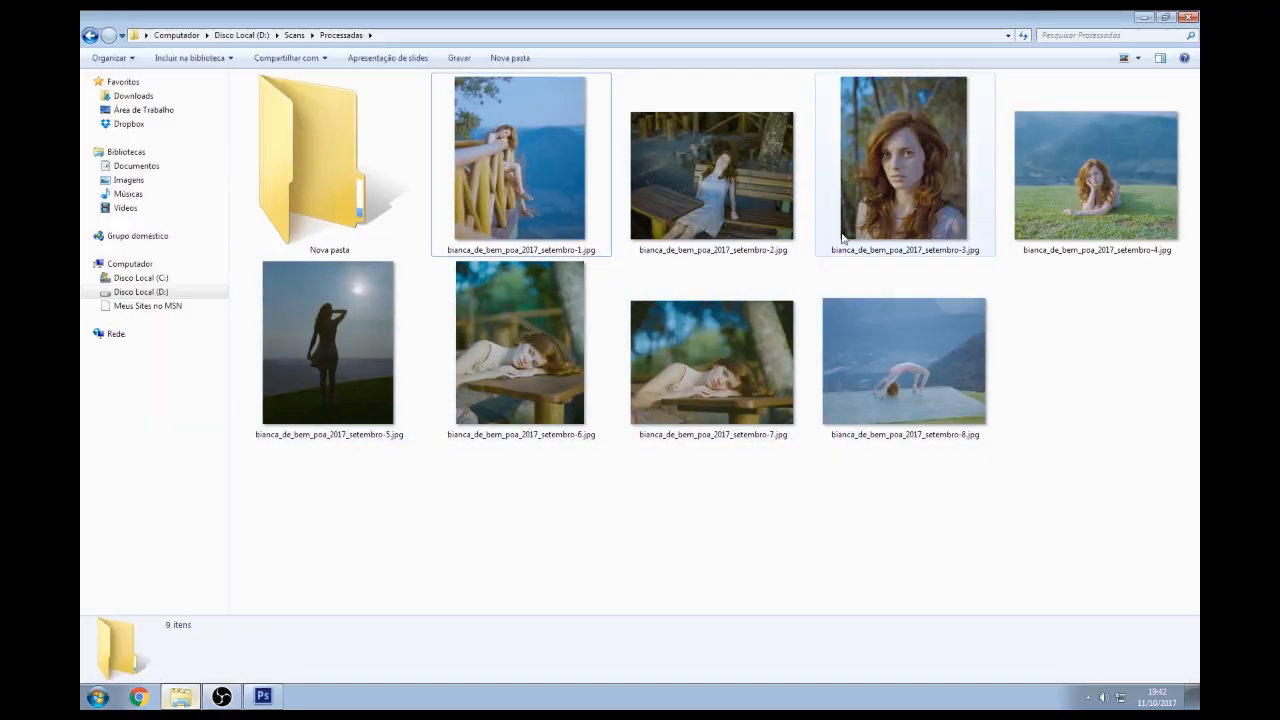
Browse through the exported portrait JPEGs in the Processadas folder
left_click(556, 204)
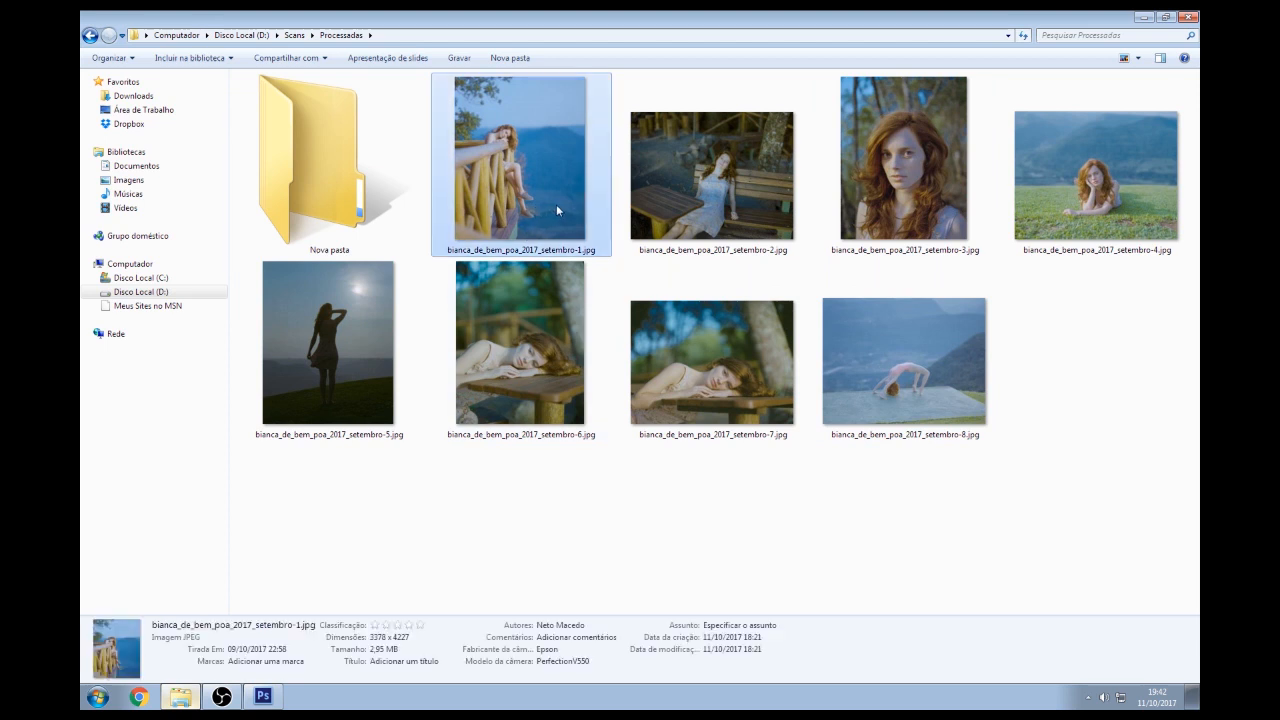
left_click(693, 205)
left_click(900, 180)
left_click(506, 206)
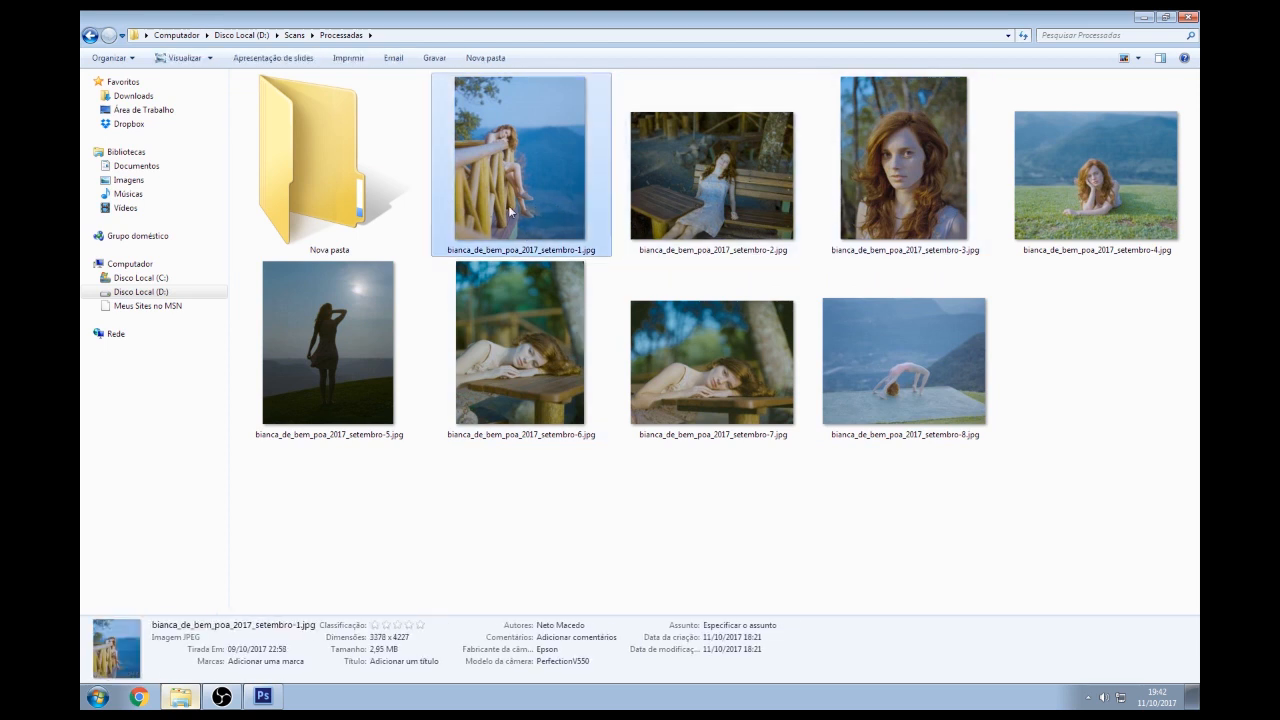
left_click(1066, 190)
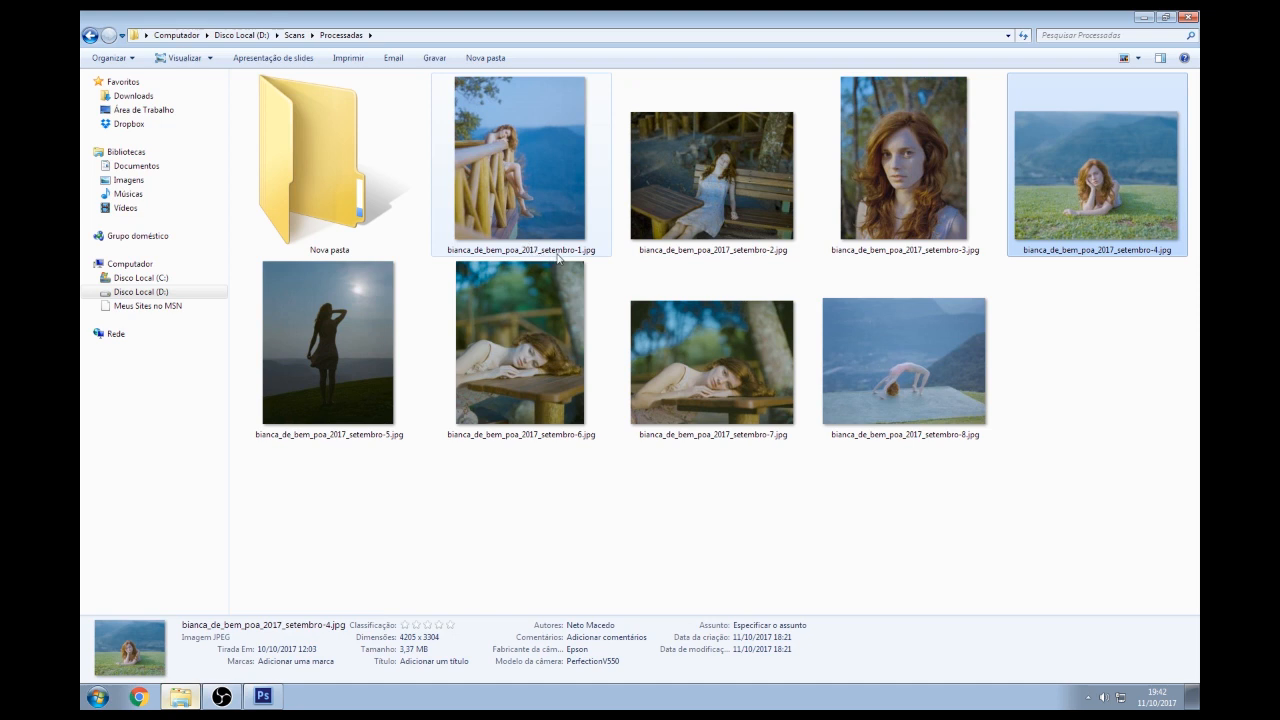
left_click(526, 200)
left_click(737, 184)
left_click(877, 162)
left_click(1080, 178)
left_click(610, 225)
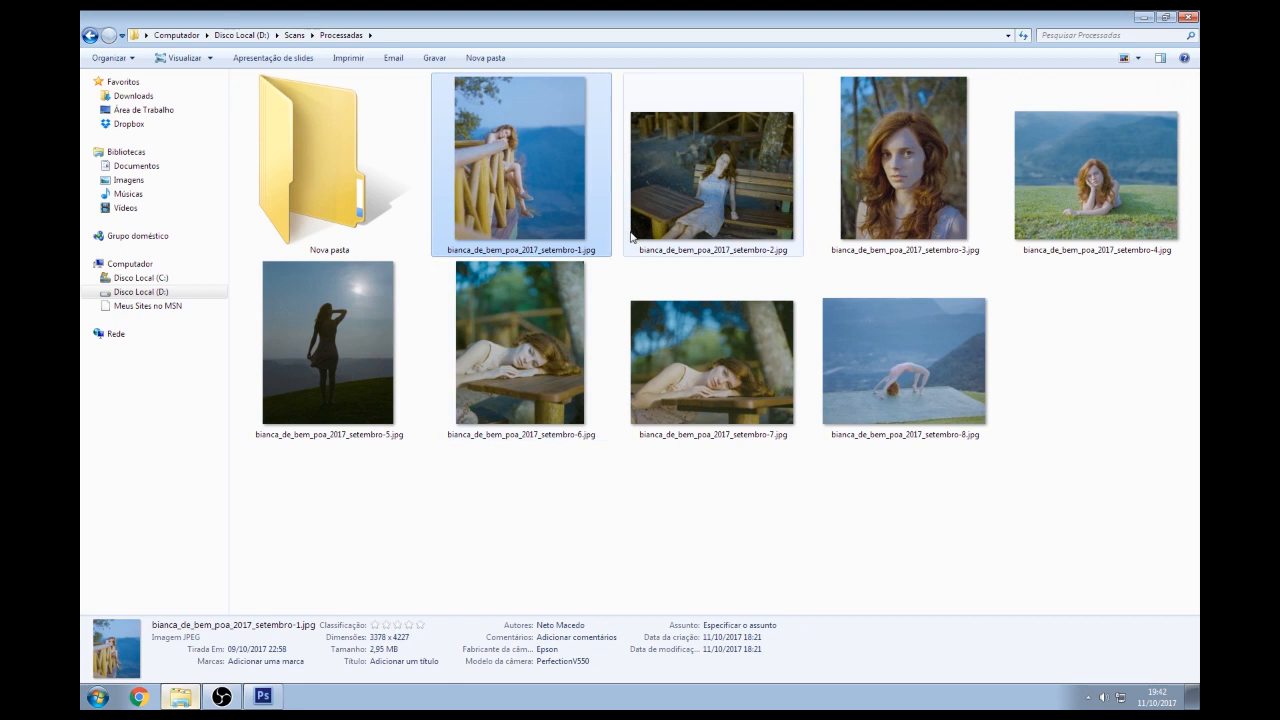
left_click(683, 283)
Review the portraits again back to the first one, then switch to Photoshop
left_click(683, 185)
left_click(590, 195)
left_click(931, 163)
left_click(543, 210)
left_click(695, 182)
left_click(898, 175)
left_click(1008, 216)
left_click(687, 336)
left_click(468, 327)
left_click(340, 330)
left_click(550, 207)
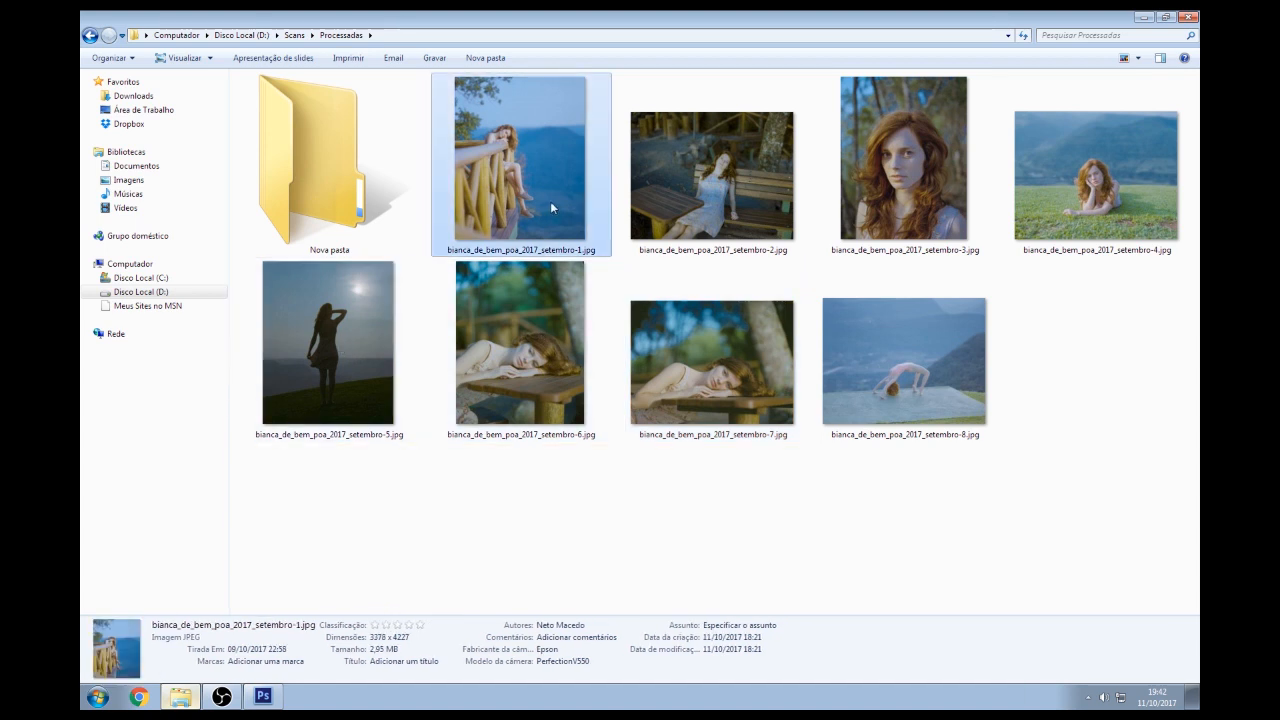
left_click(263, 696)
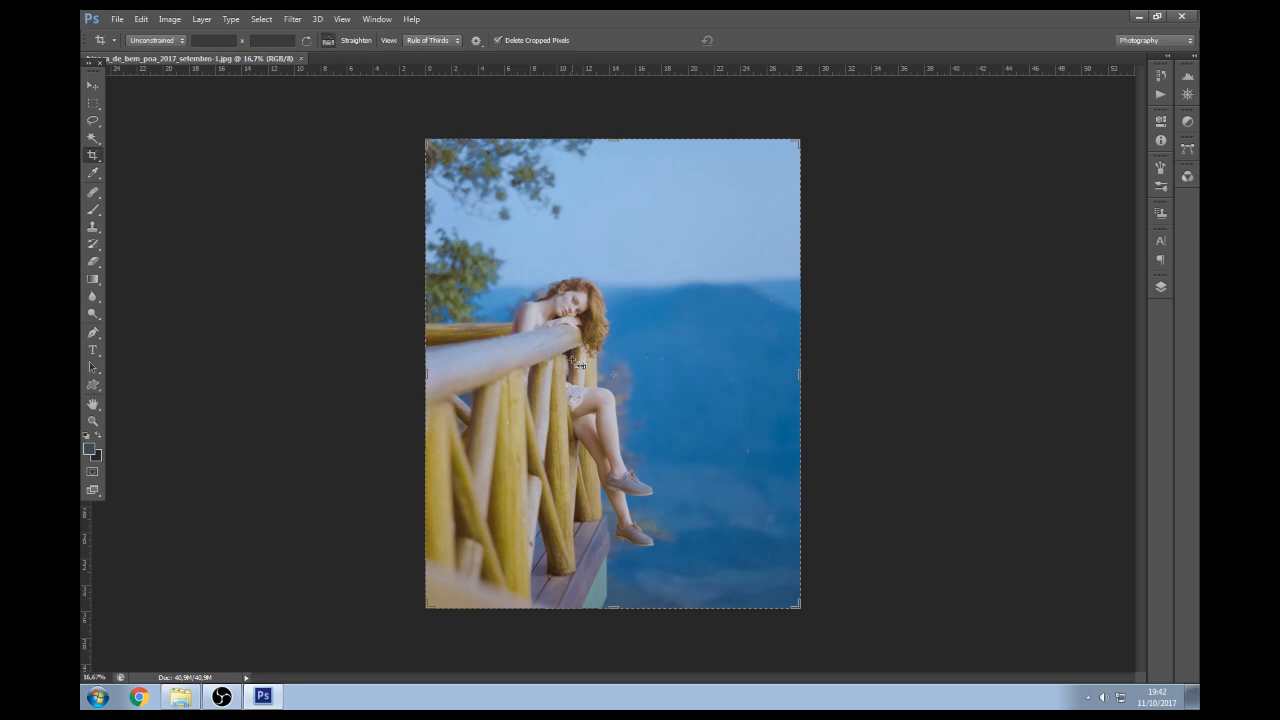
Apply auto Levels using Enhance Per Channel Contrast, then lower Saturation toward −24 in Hue/Saturation
key("ctrl+l")
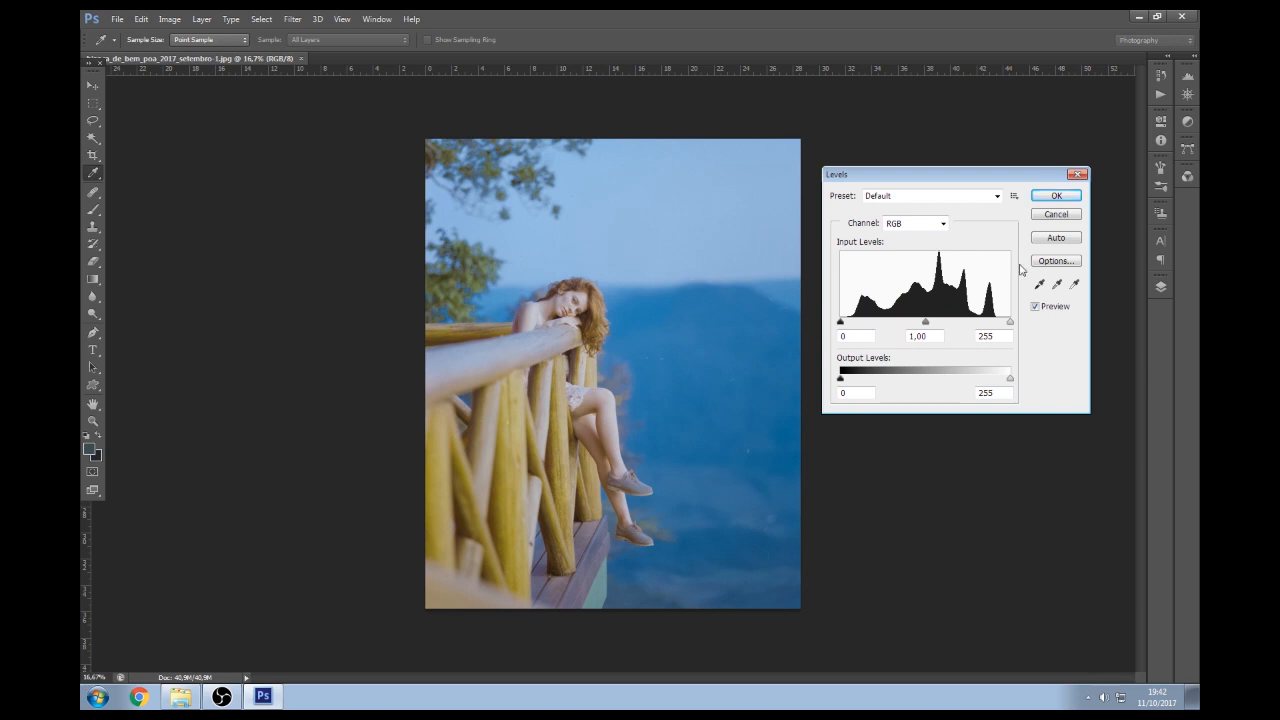
left_click_drag(910, 175, 891, 157)
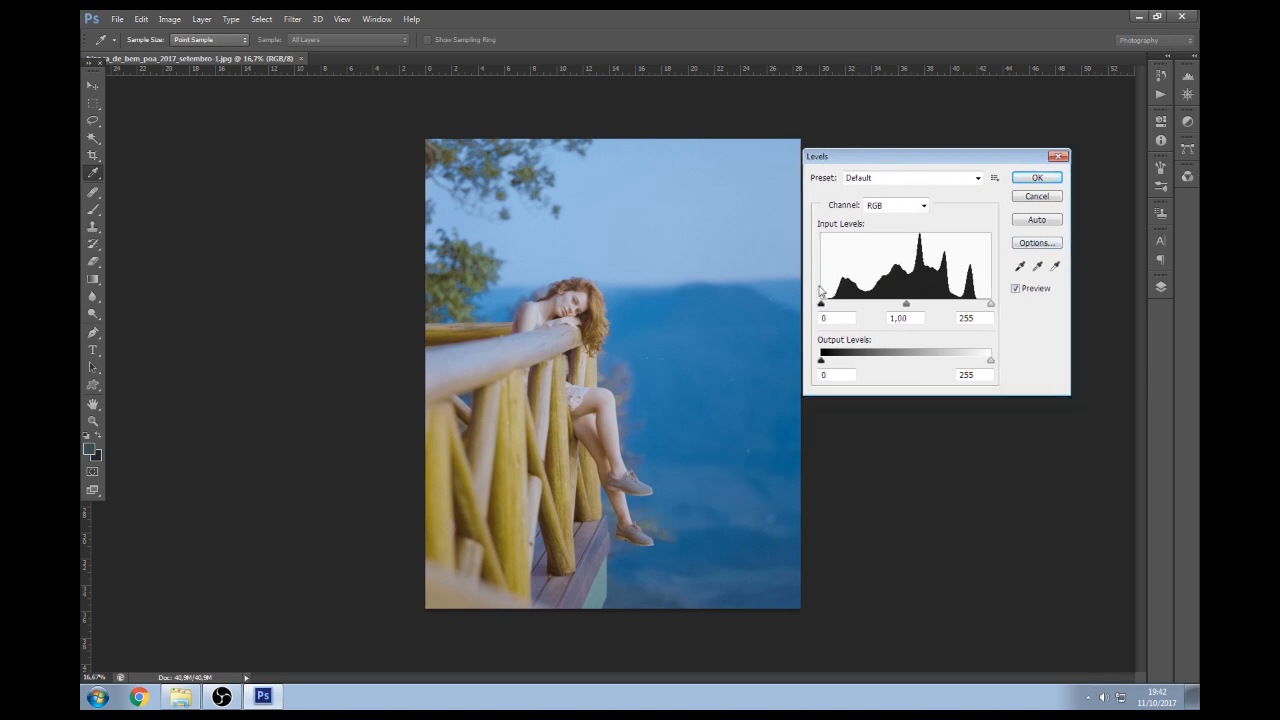
left_click(1023, 246)
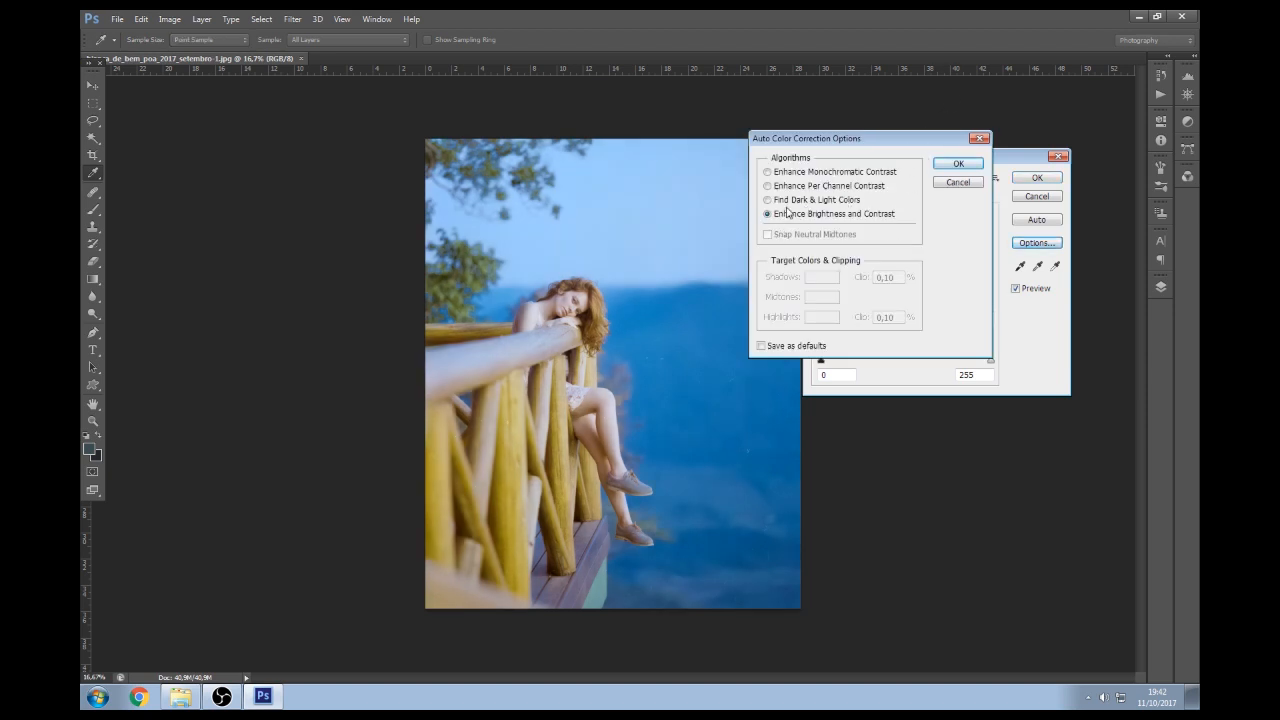
left_click(795, 201)
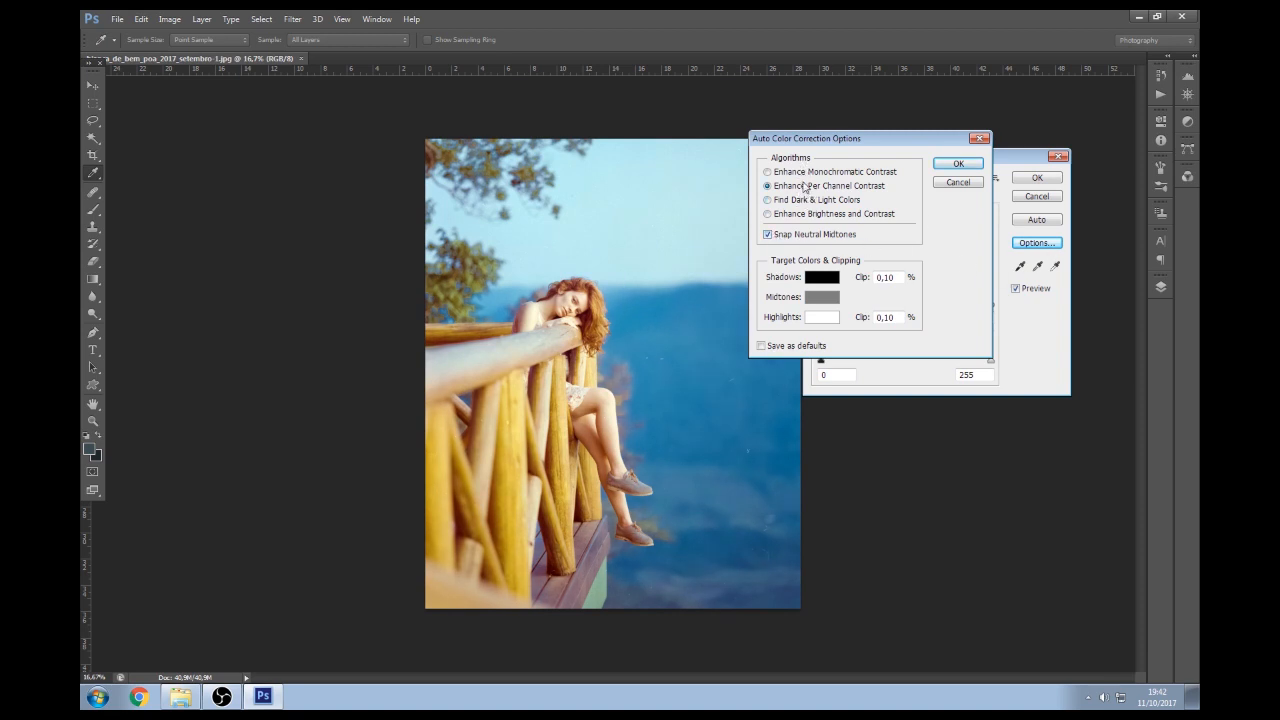
left_click(804, 173)
left_click(795, 201)
left_click(789, 215)
left_click(797, 187)
left_click(957, 163)
left_click(1034, 178)
key("c")
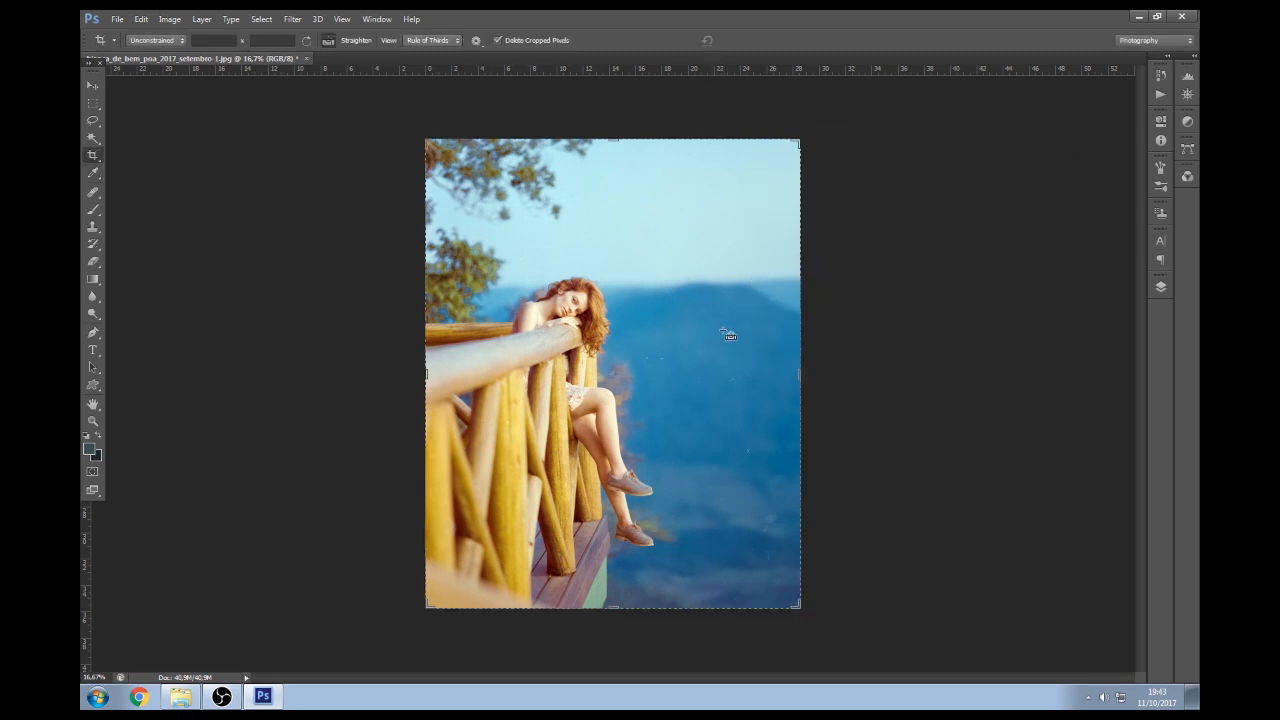
key("ctrl+u")
left_click_drag(983, 255, 972, 266)
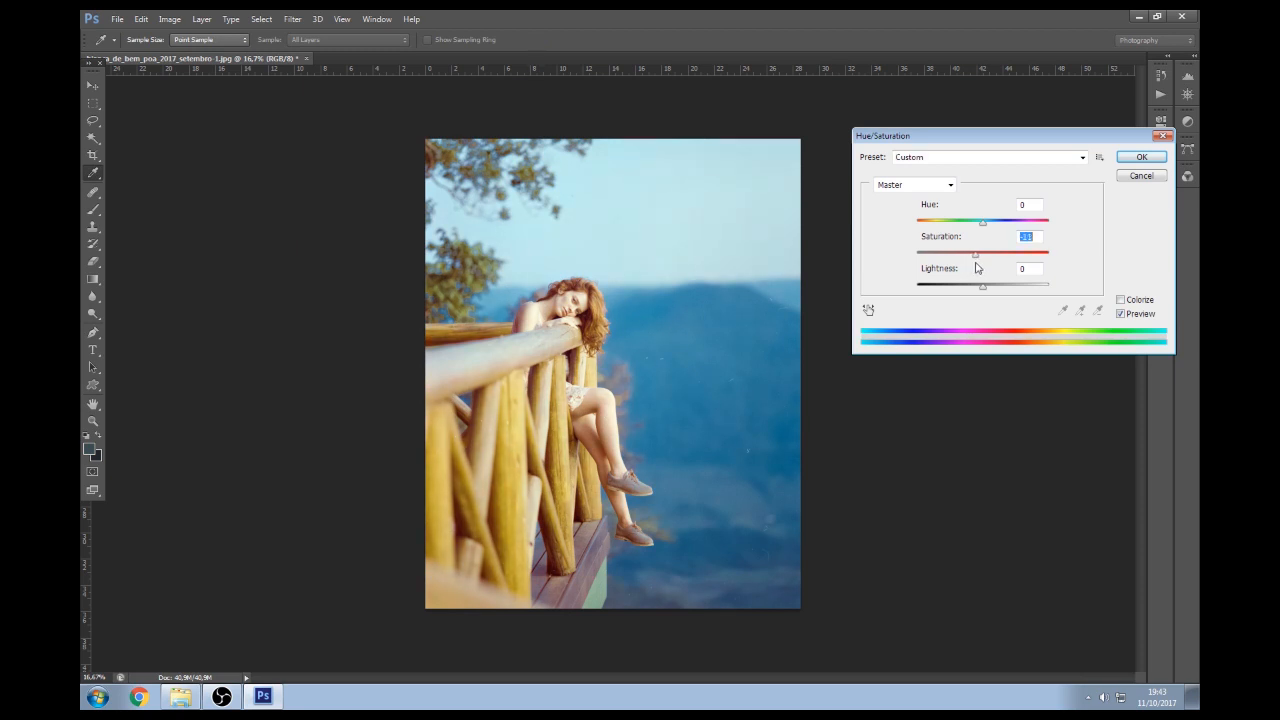
Apply the desaturation, then add a two-point S-curve darkening shadows and lifting highlights
left_click(1141, 157)
key("c")
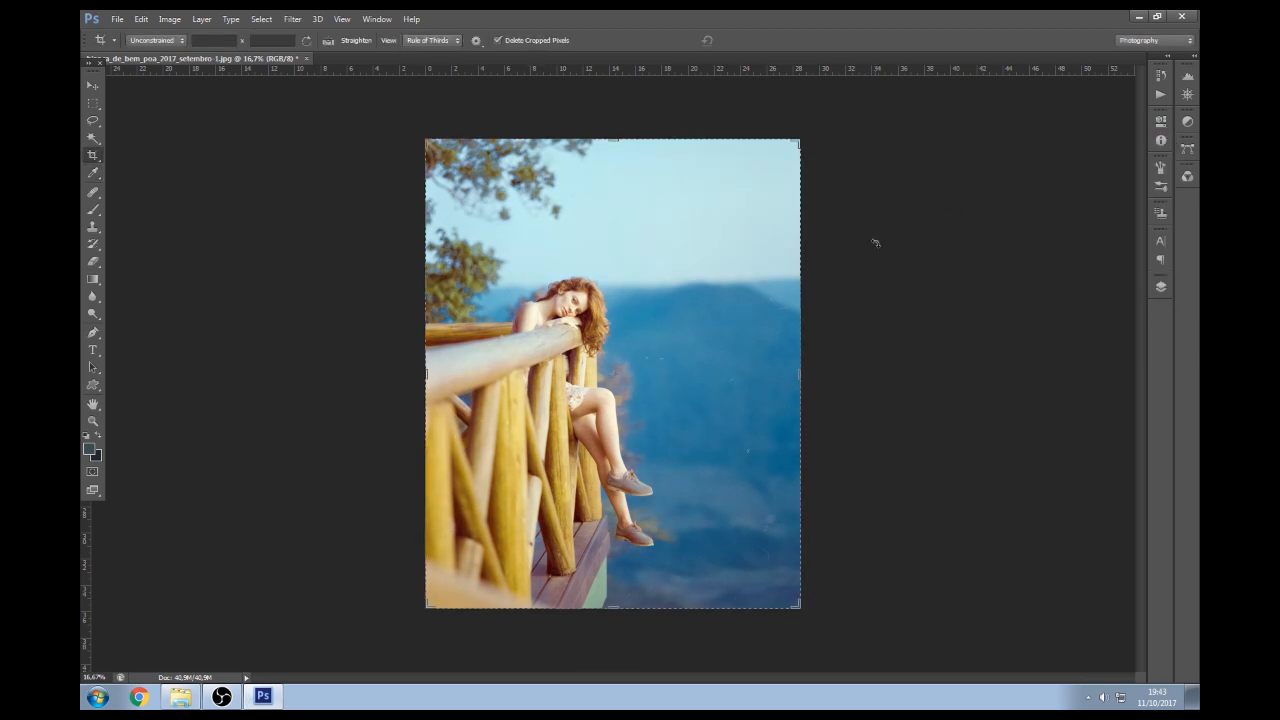
key("ctrl+m")
left_click_drag(897, 326, 895, 334)
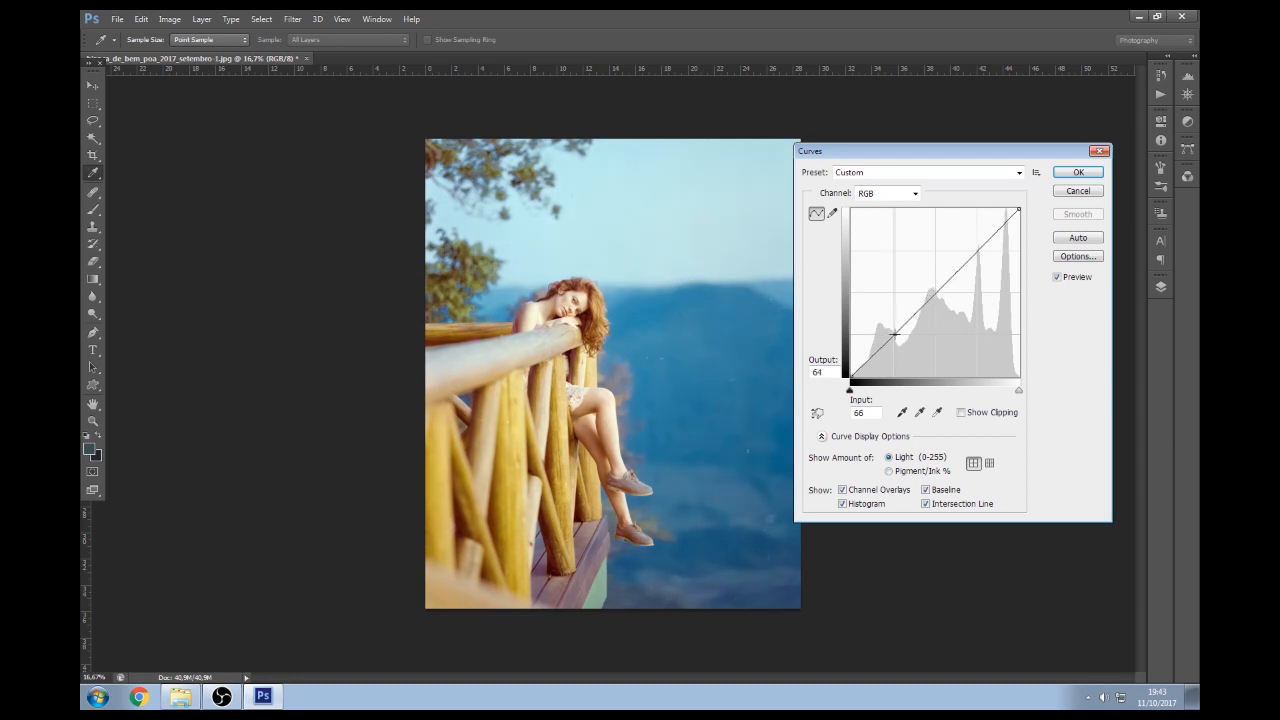
left_click_drag(895, 334, 896, 336)
left_click(961, 265)
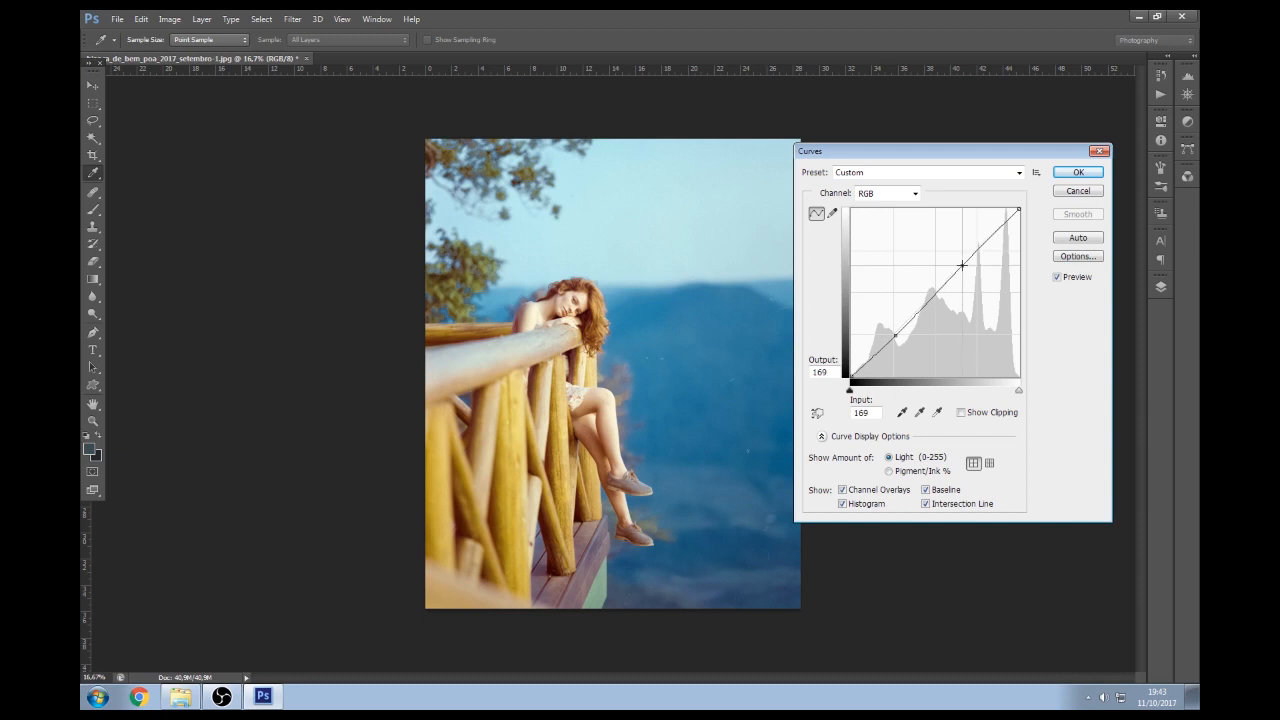
left_click_drag(961, 265, 962, 263)
left_click_drag(897, 337, 893, 336)
left_click(961, 265)
left_click_drag(961, 265, 962, 265)
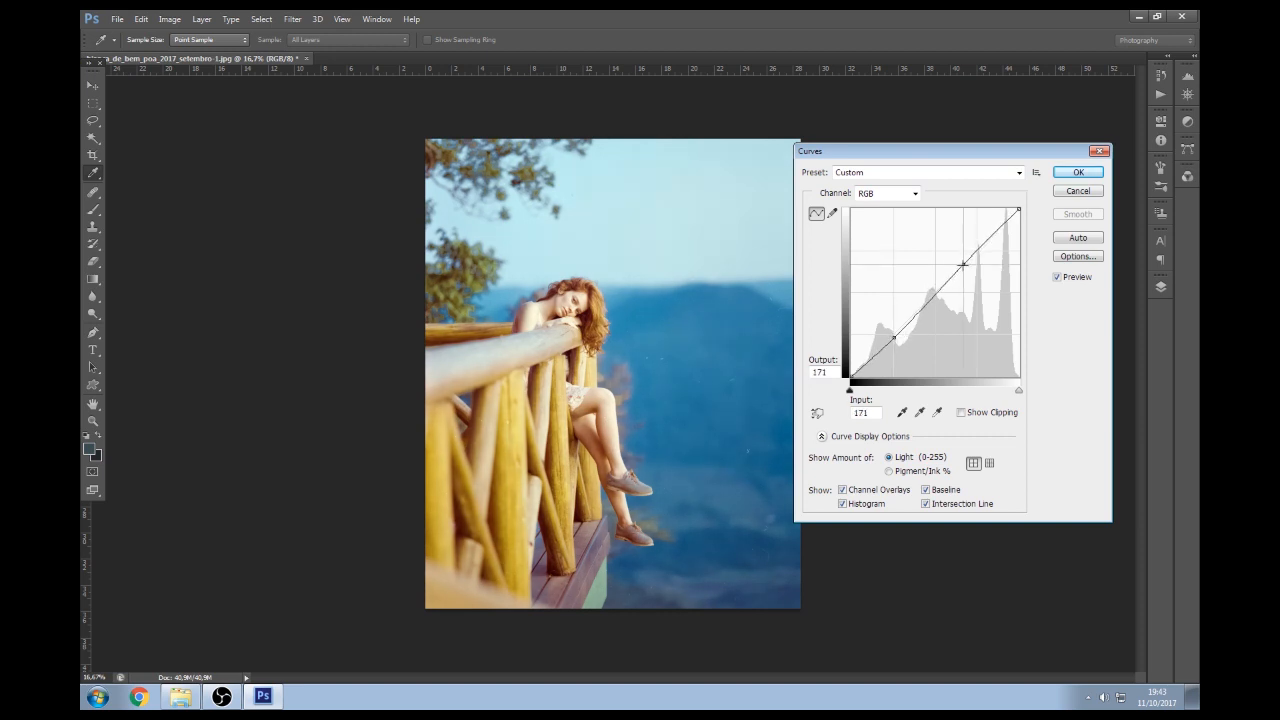
left_click(1078, 172)
key("c")
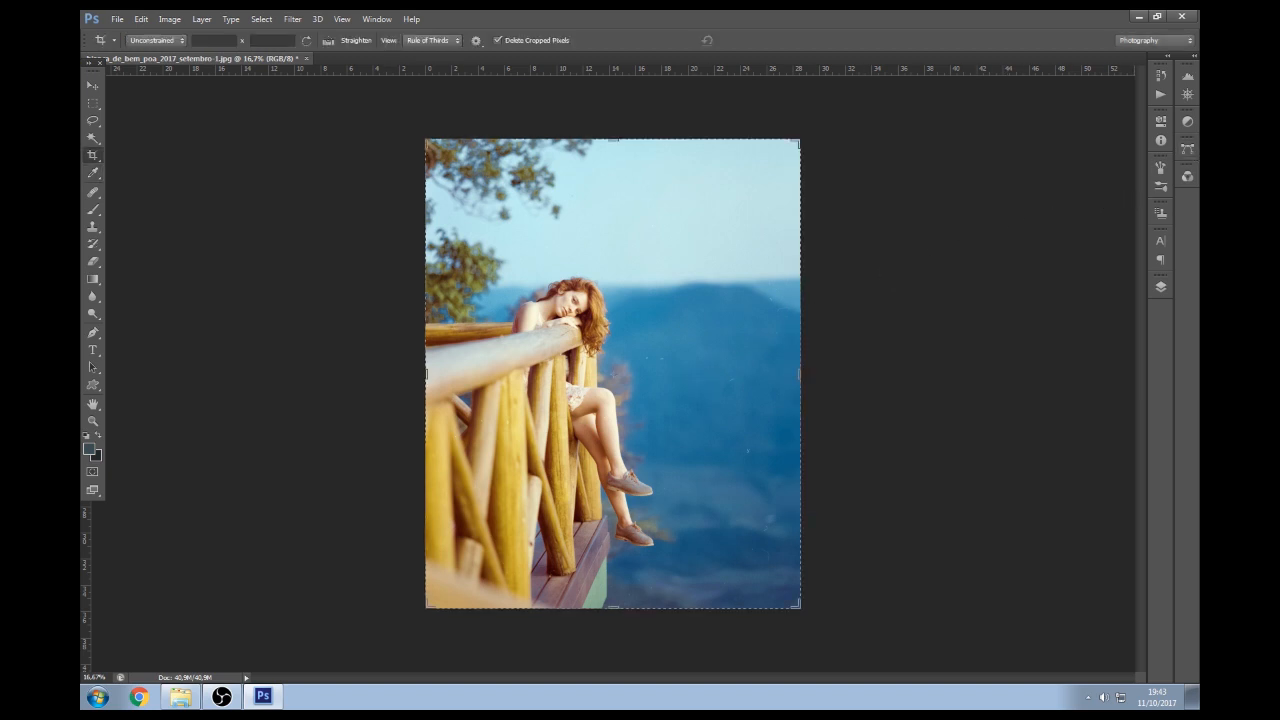
Compare the original snapshot with the final Curves state in History, then show the Layers panel
left_click(1161, 76)
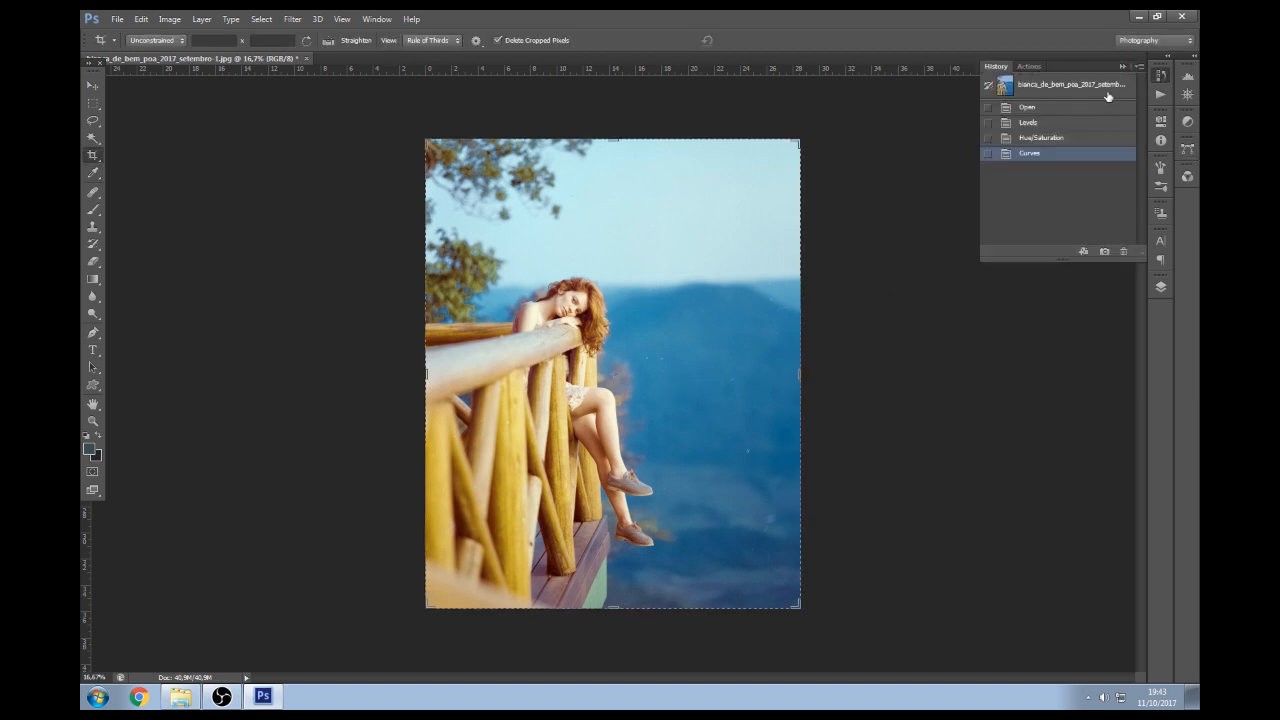
left_click(1056, 87)
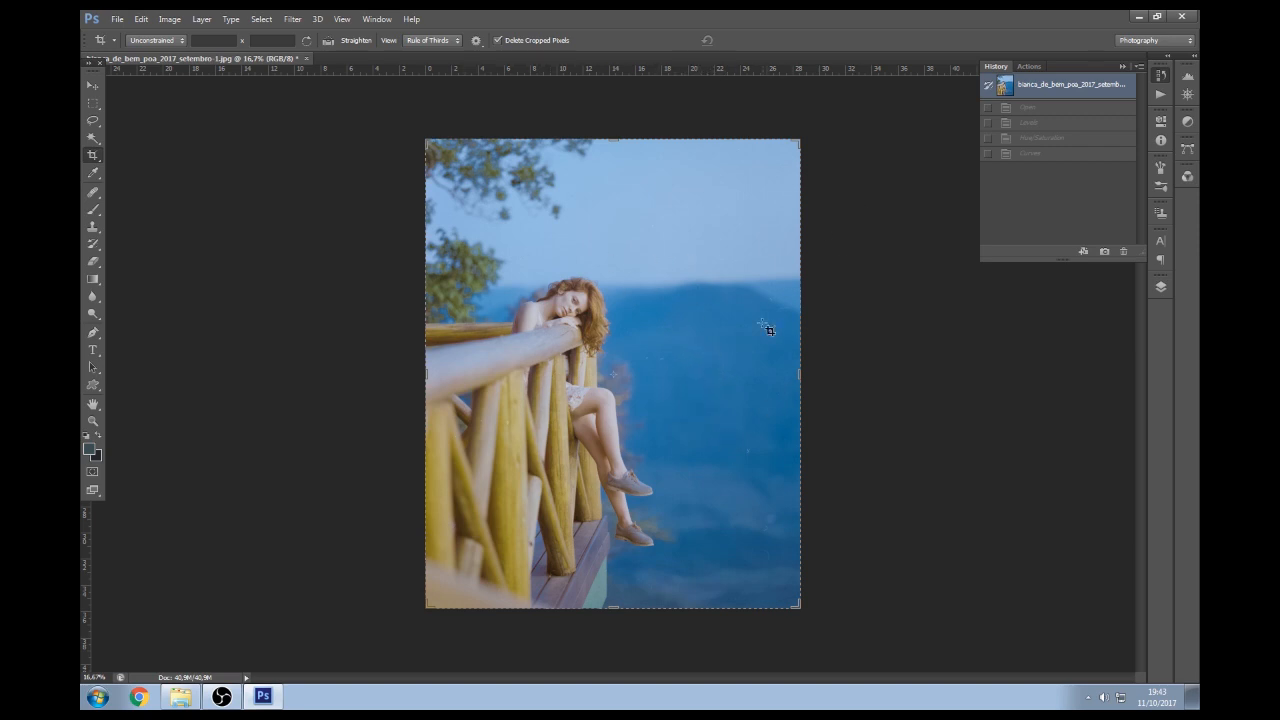
left_click(1058, 154)
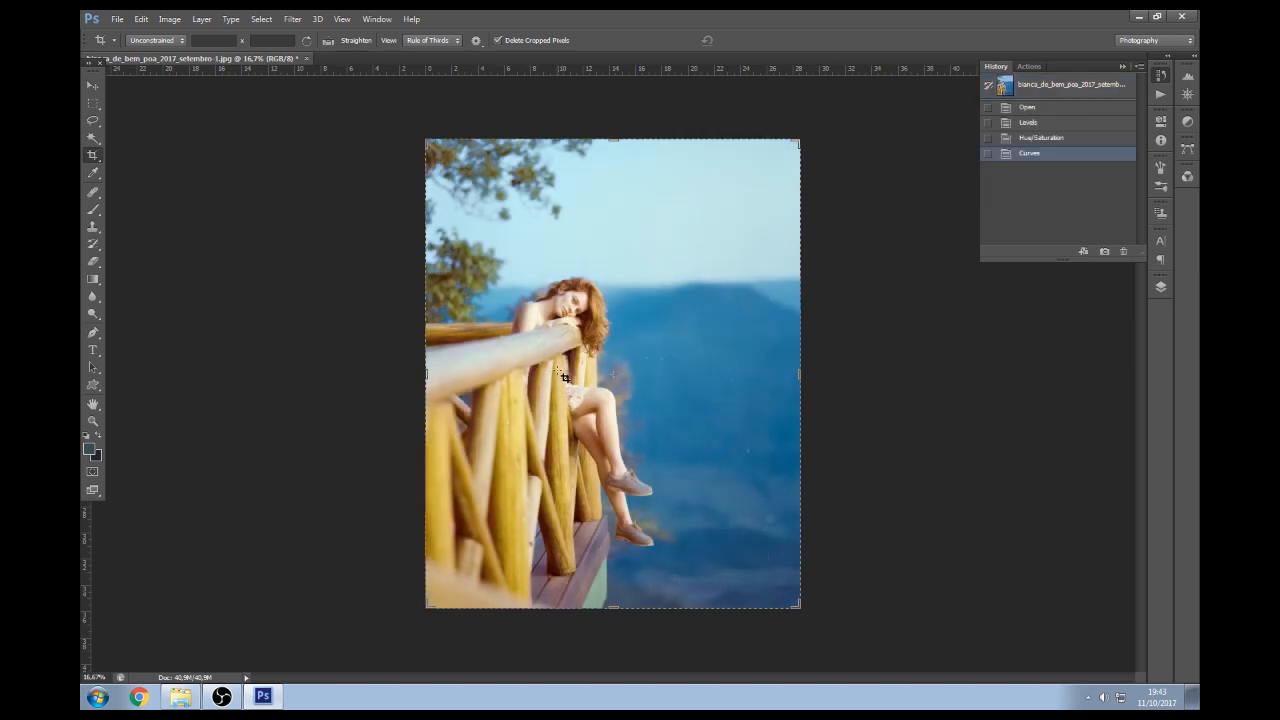
left_click(1123, 66)
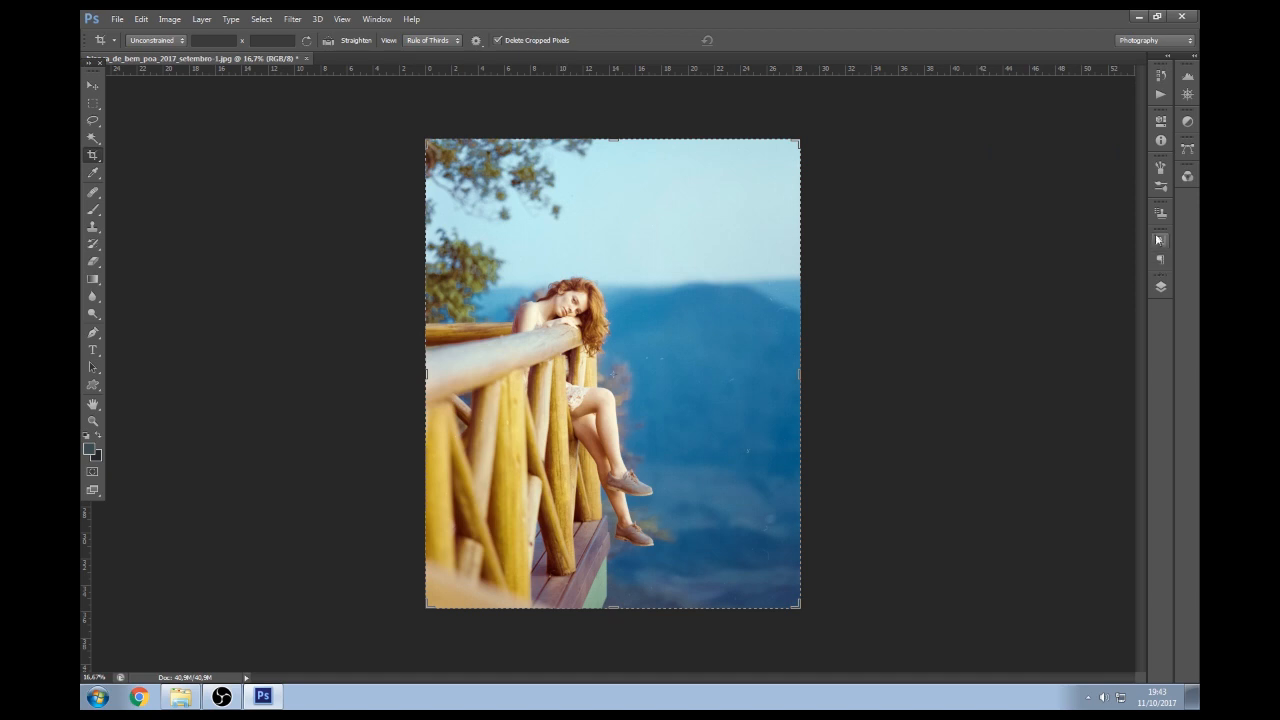
left_click(1160, 287)
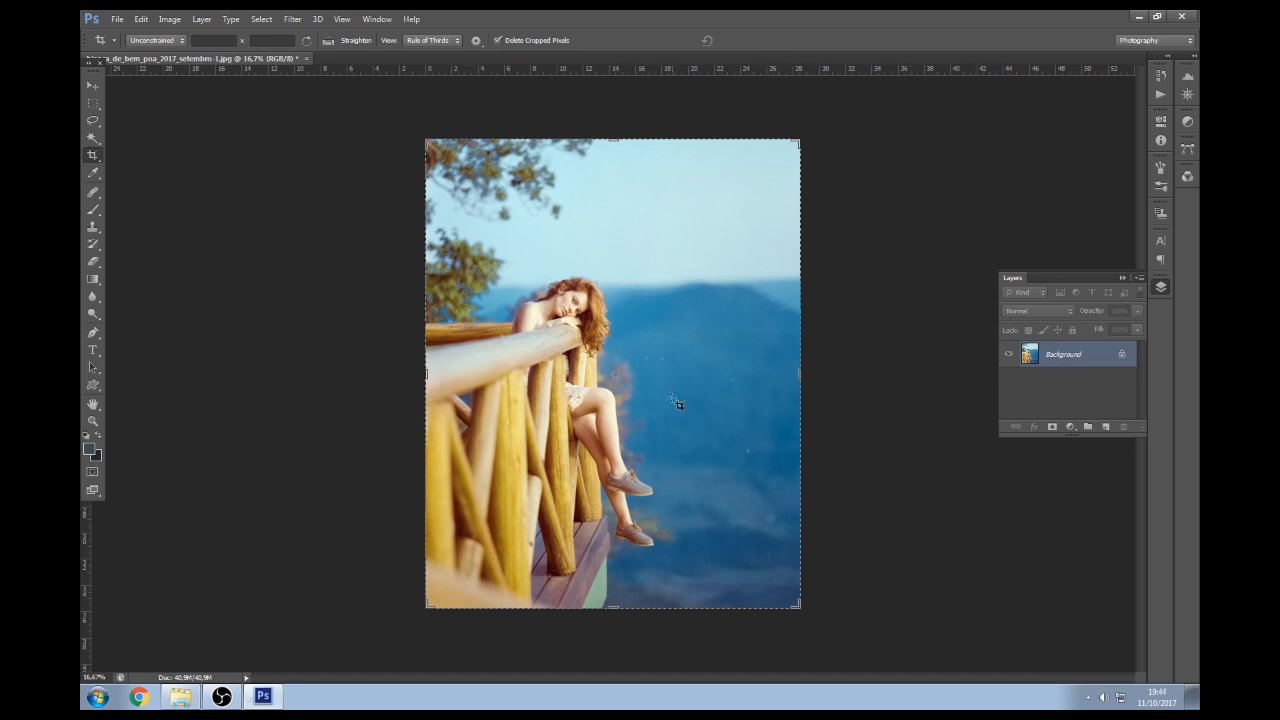
Duplicate the background, apply High Pass at radius 6.4, and blend Layer 1 in Soft Light
key("ctrl+j")
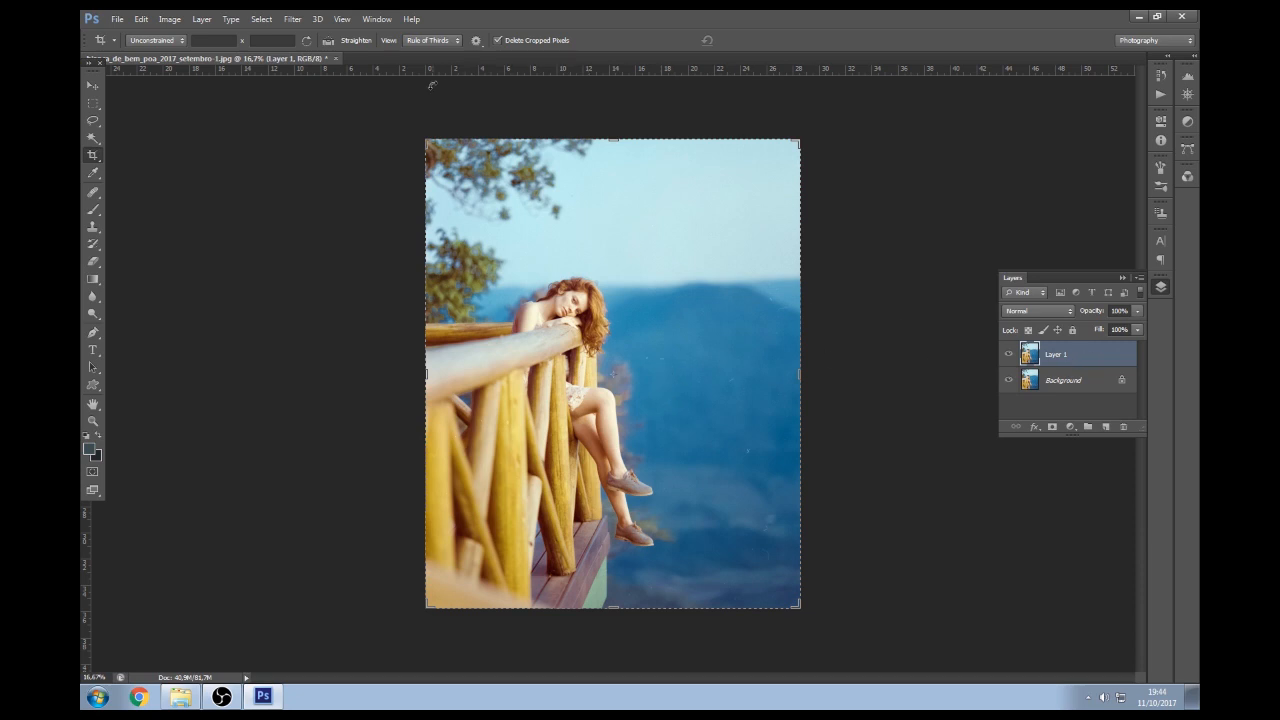
left_click(292, 20)
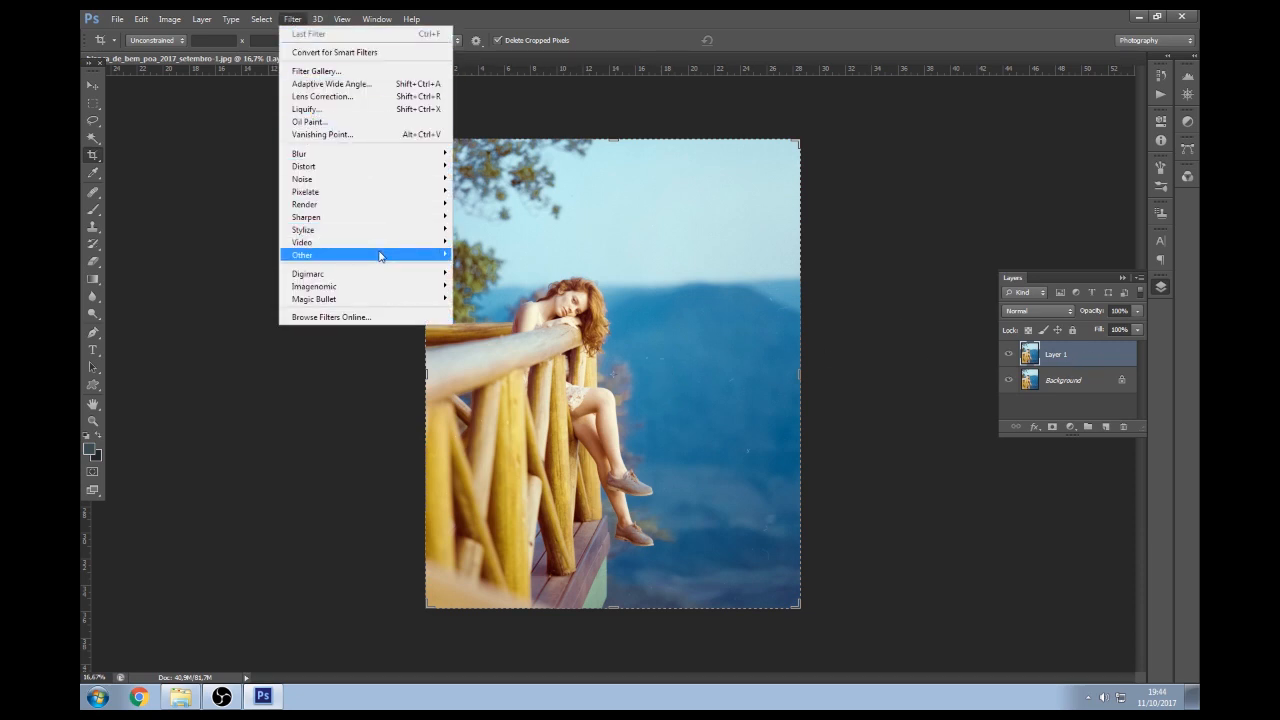
mouse_move(384, 256)
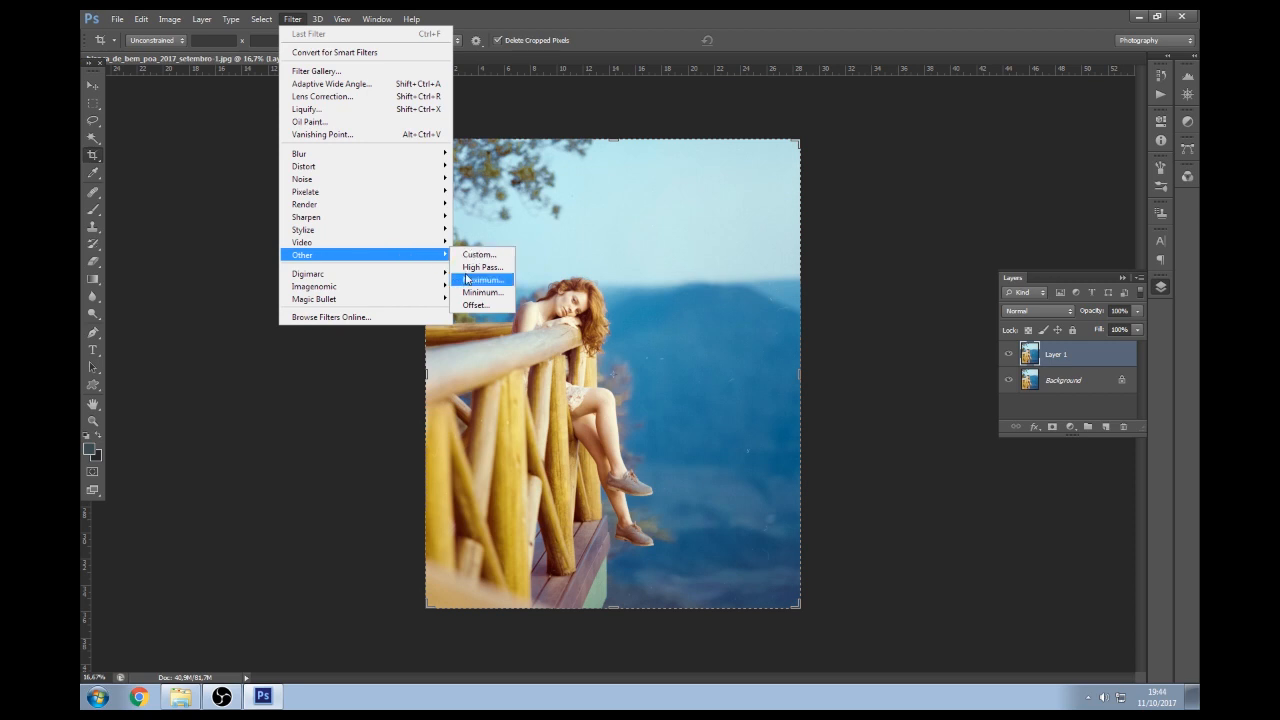
left_click(478, 268)
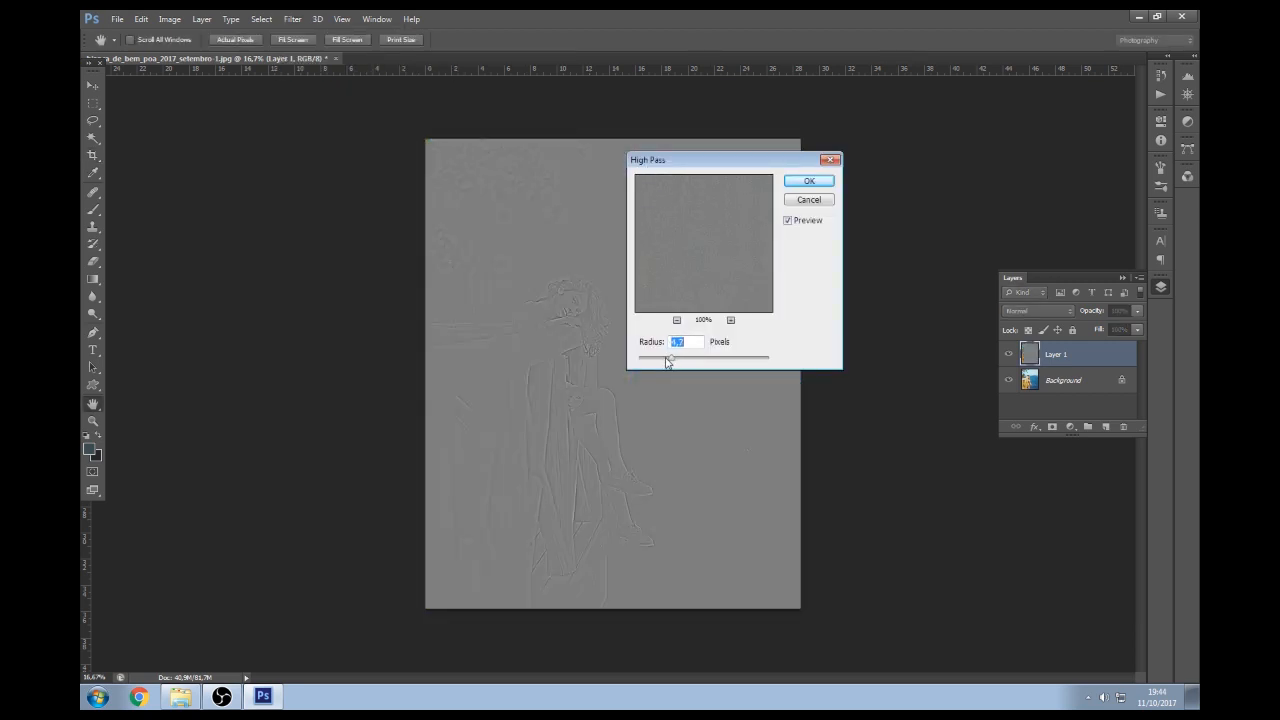
left_click_drag(676, 360, 682, 360)
left_click(679, 361)
left_click(822, 186)
key("c")
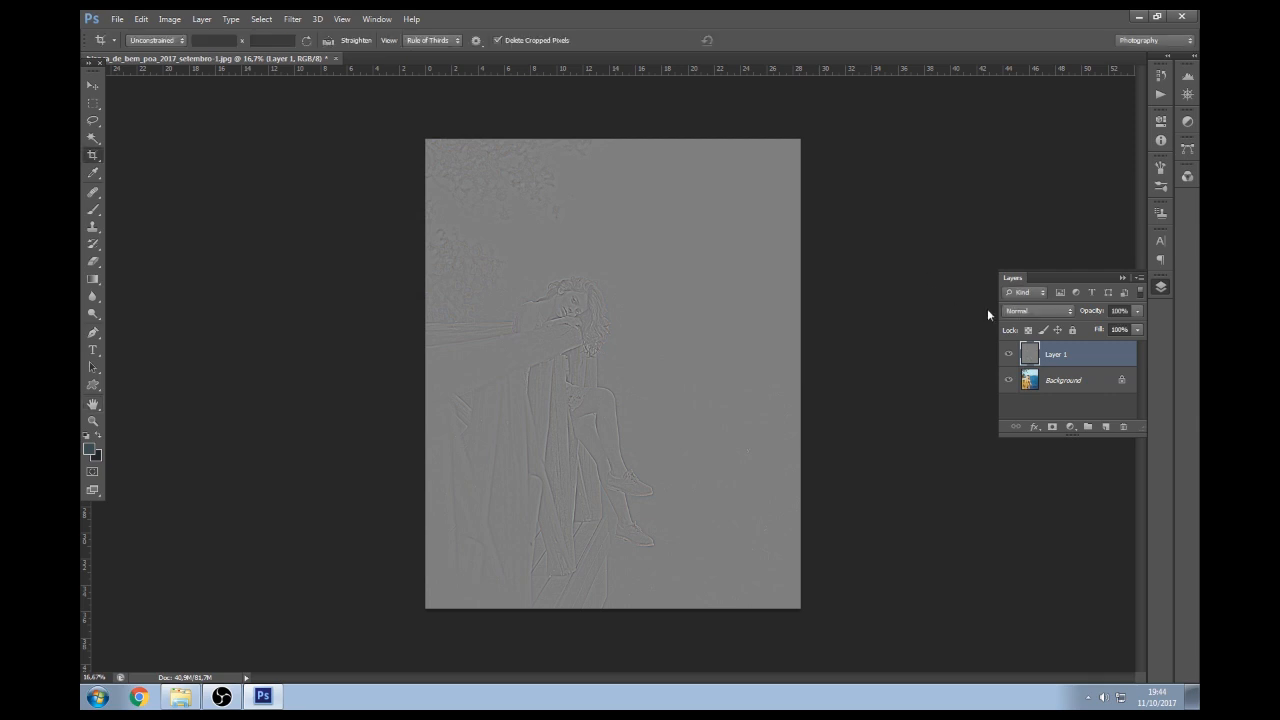
left_click(1049, 310)
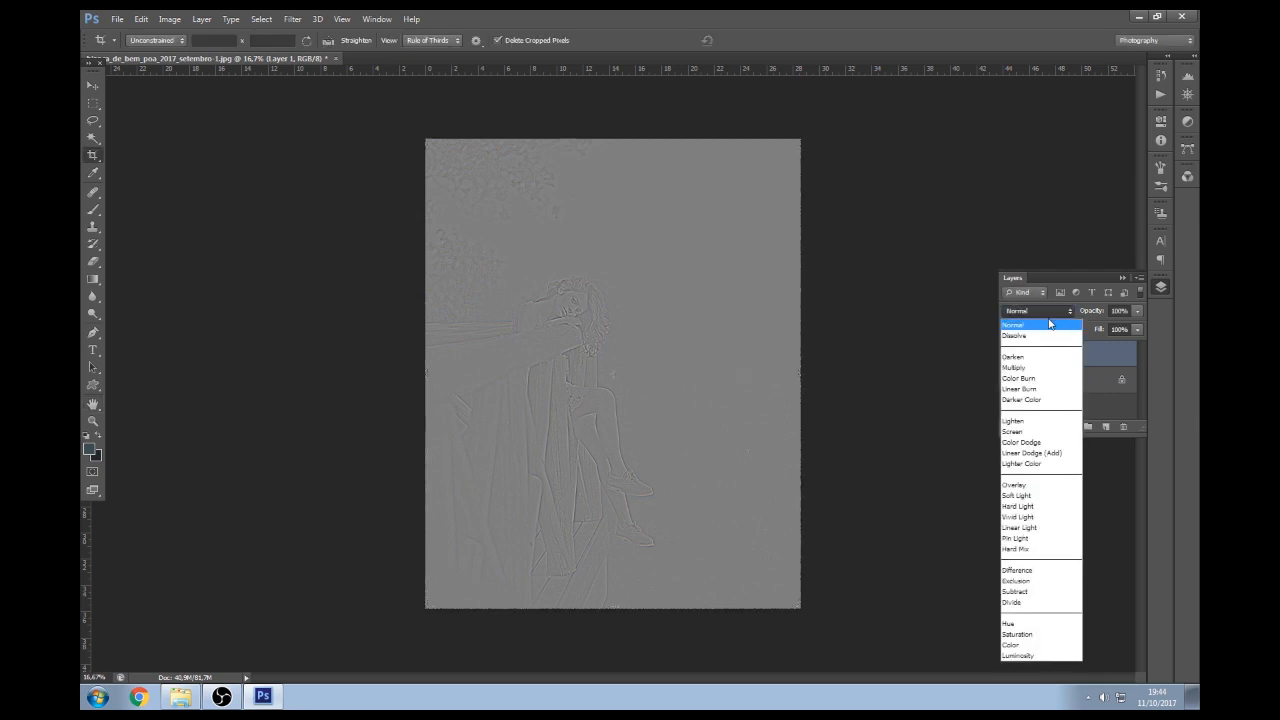
left_click(1028, 496)
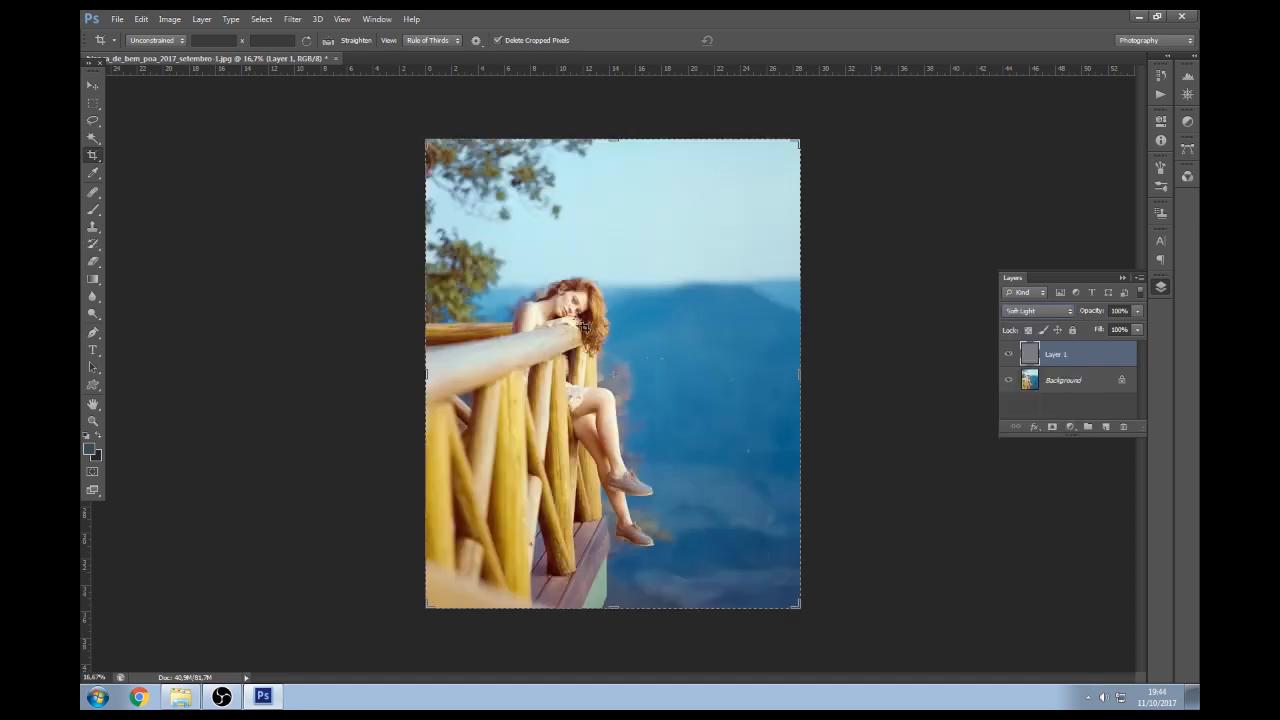
Zoom in on the woman's face and toggle Layer 1's visibility to compare the sharpening
key("z")
left_click(600, 317)
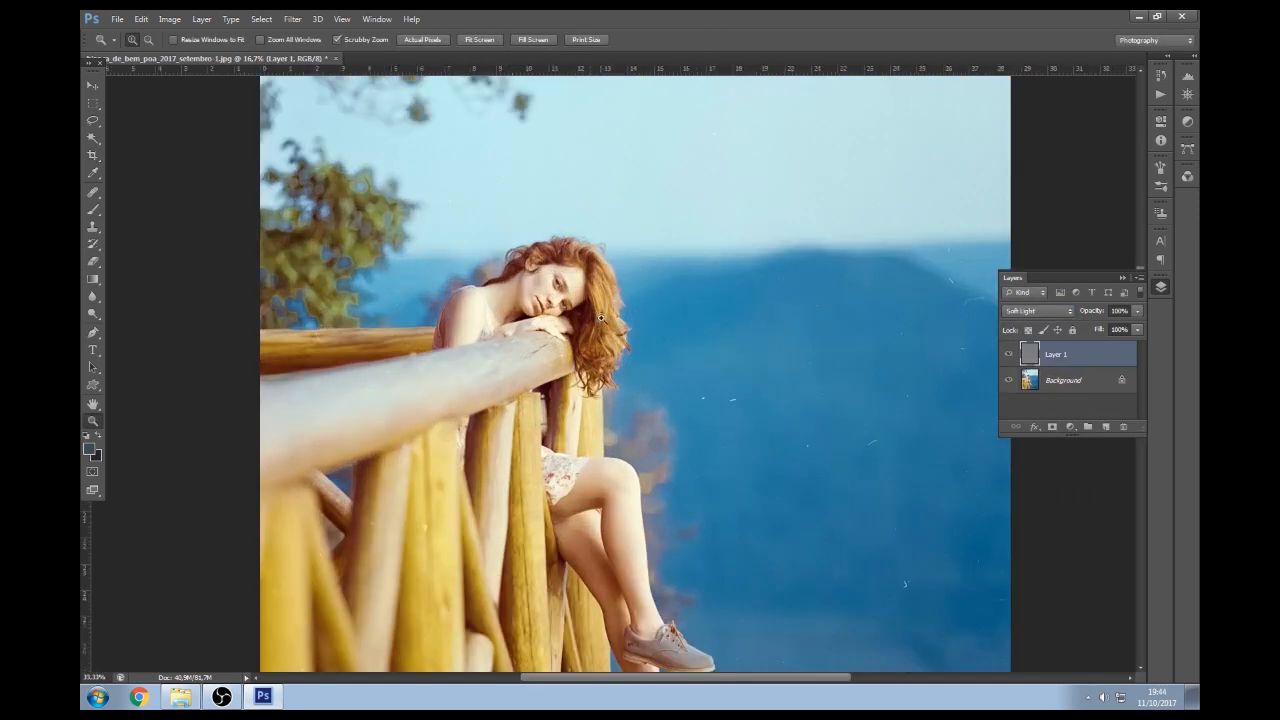
left_click(600, 317)
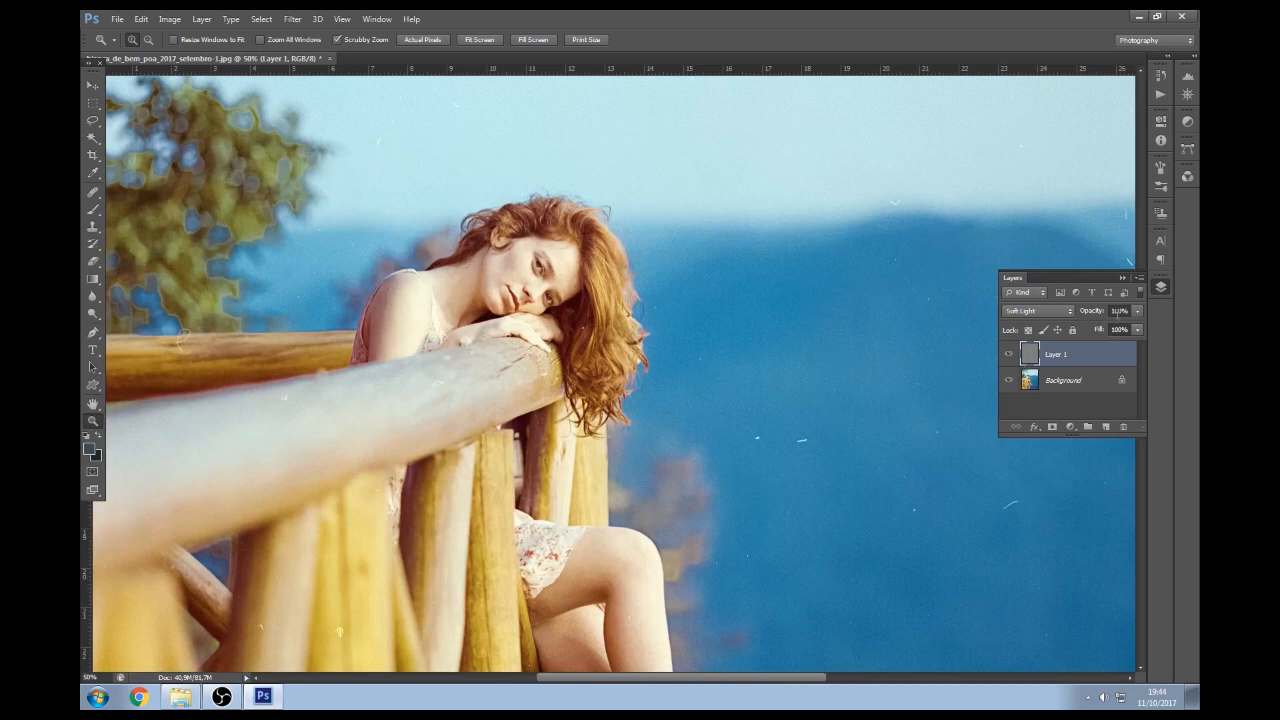
left_click(1009, 356)
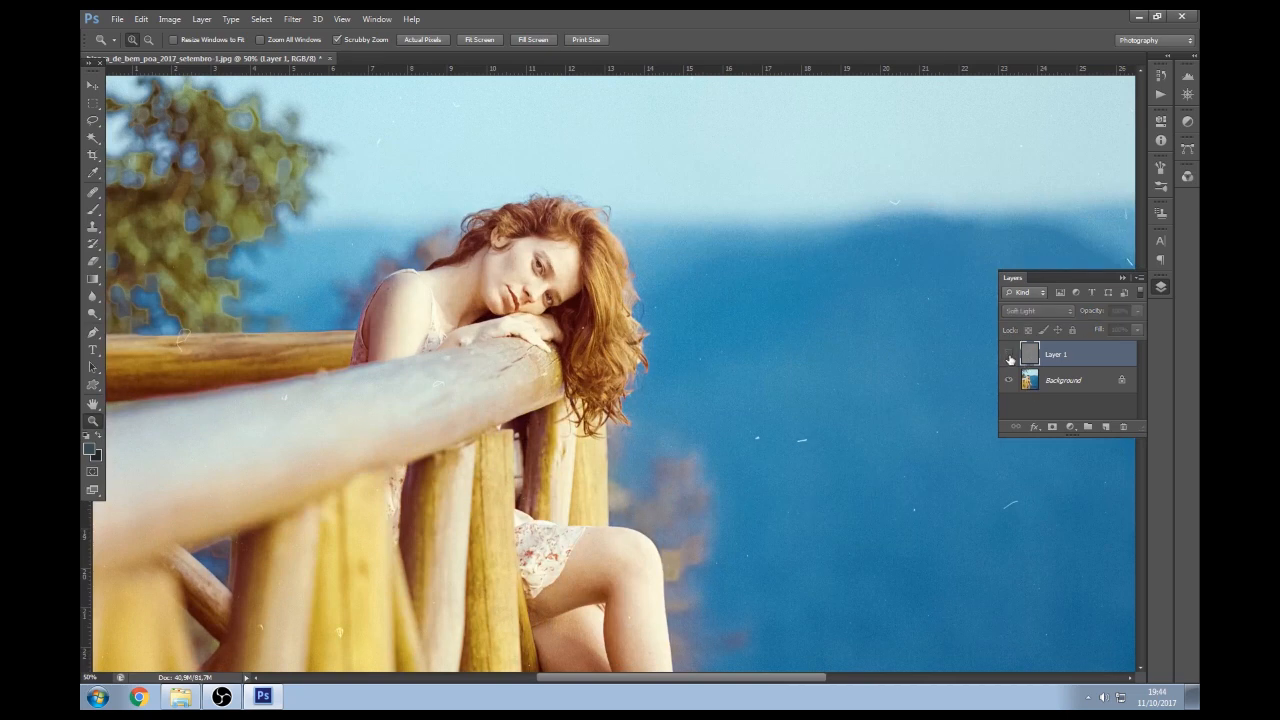
left_click(1009, 356)
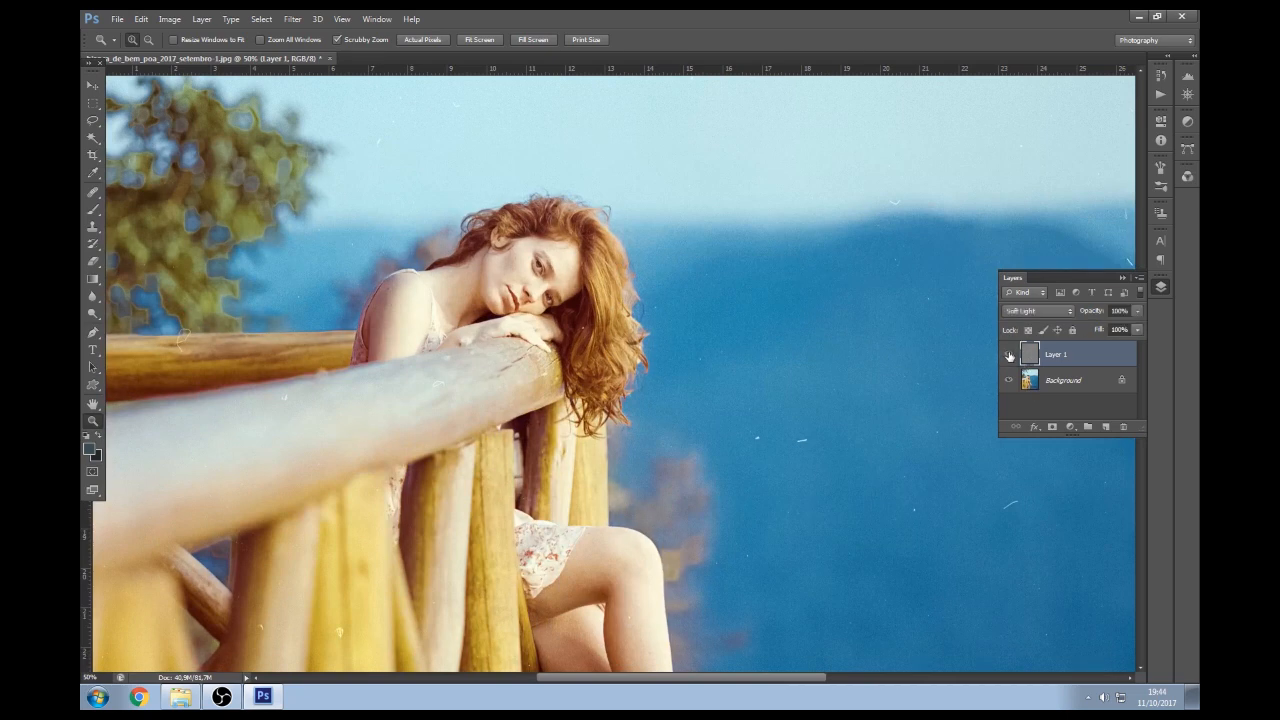
left_click(1009, 355)
left_click(1009, 356)
Set Layer 1's opacity to 62% and compare it on and off again
left_click(1137, 311)
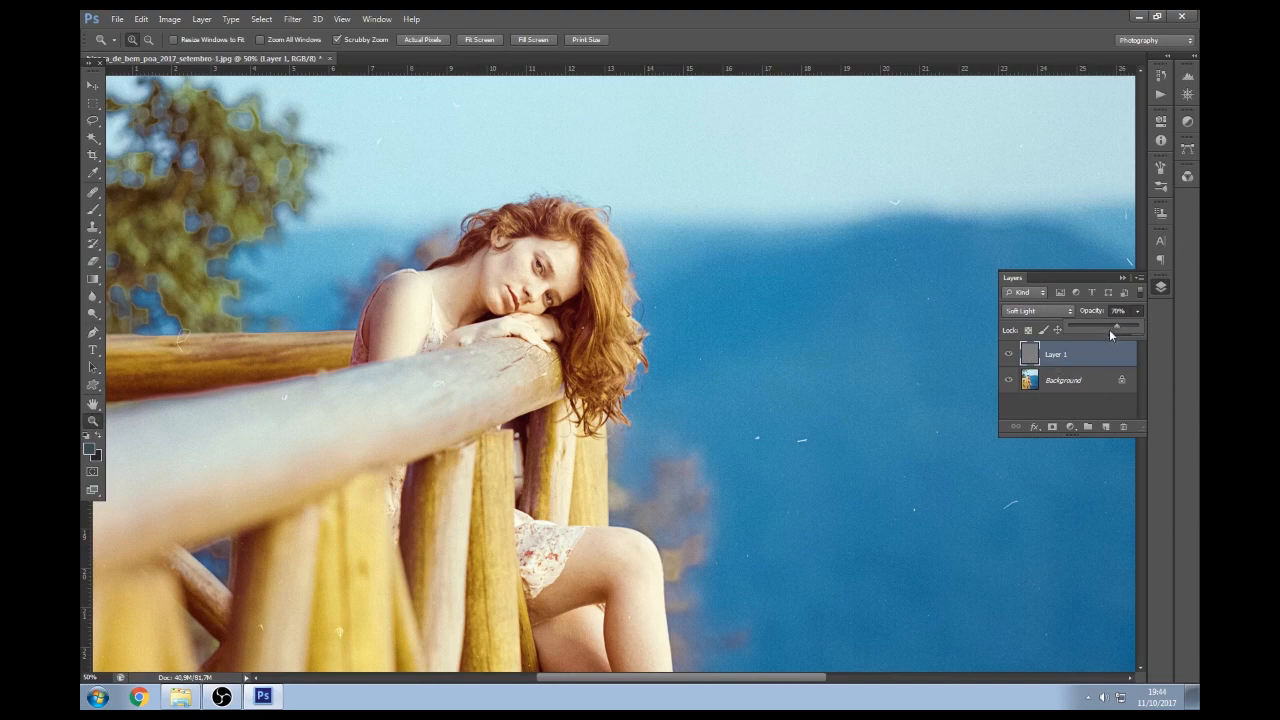
left_click(1009, 356)
left_click(1010, 358)
left_click(1011, 359)
left_click(1012, 359)
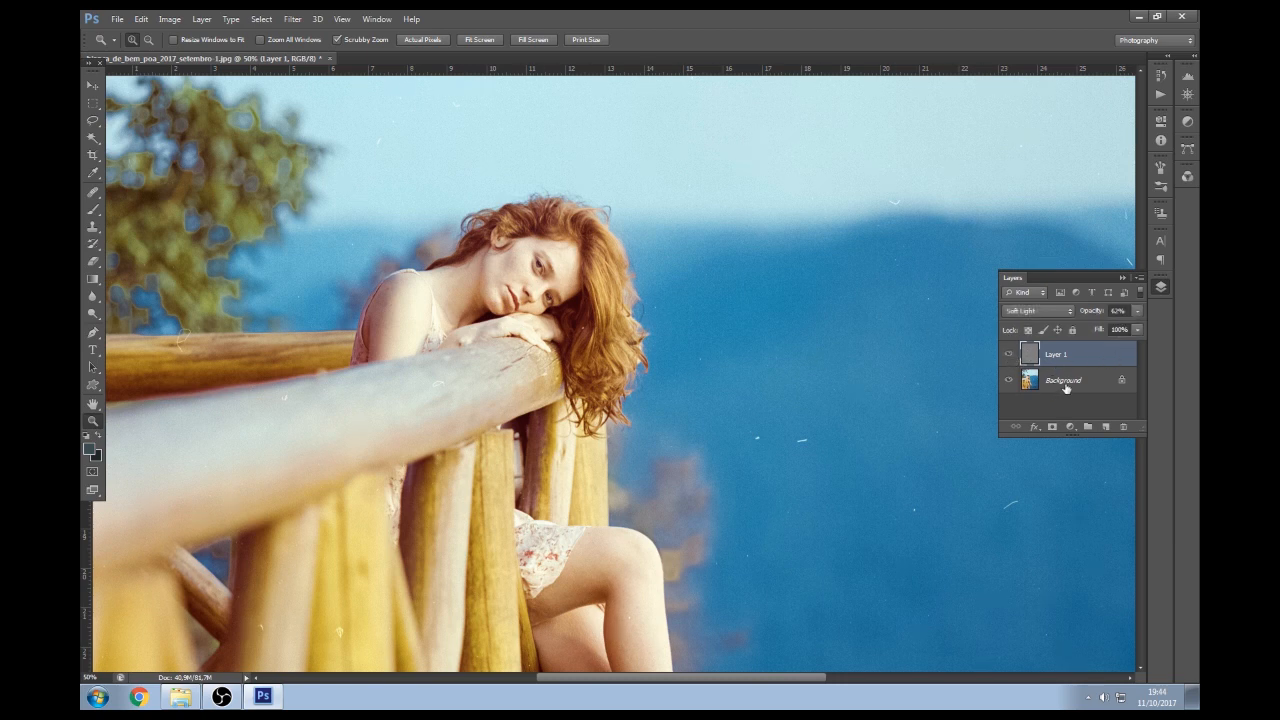
Merge Layer 1 down into the Background, then view the water at 50%
key("ctrl+e")
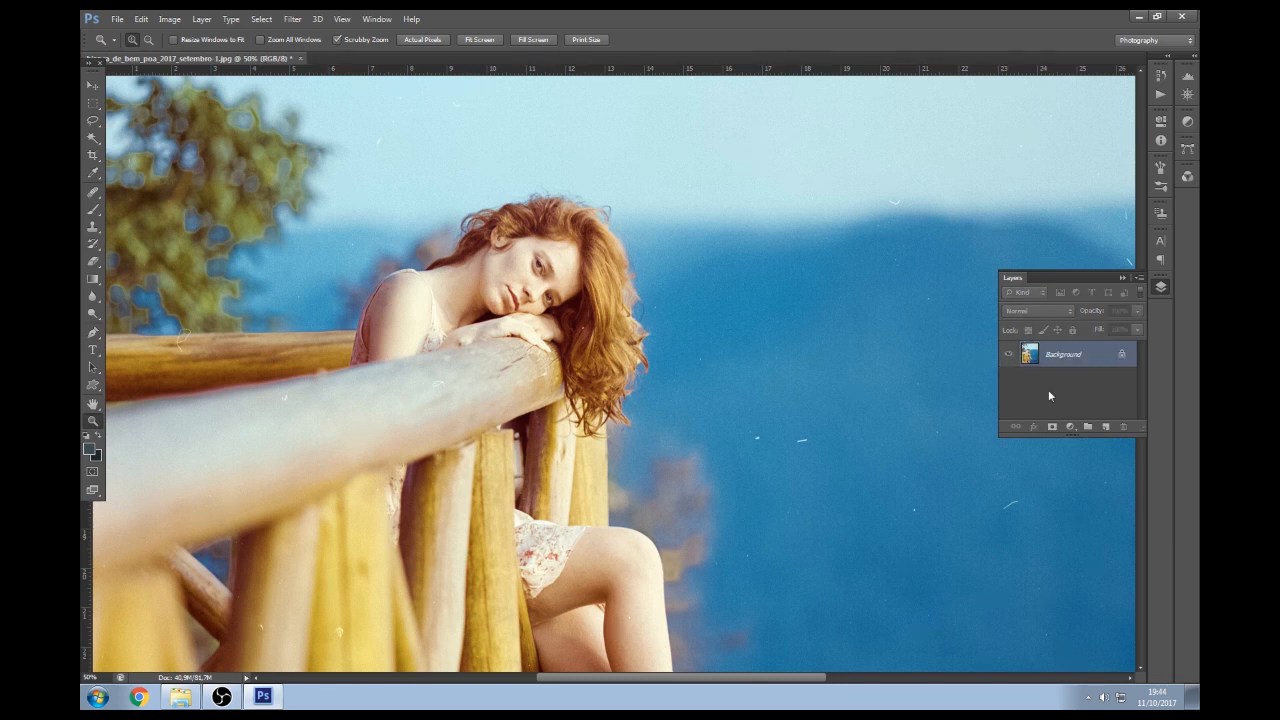
left_click(661, 434, "alt")
left_click(647, 505, "alt")
left_click(647, 510, "alt")
left_click(653, 502)
left_click(655, 492)
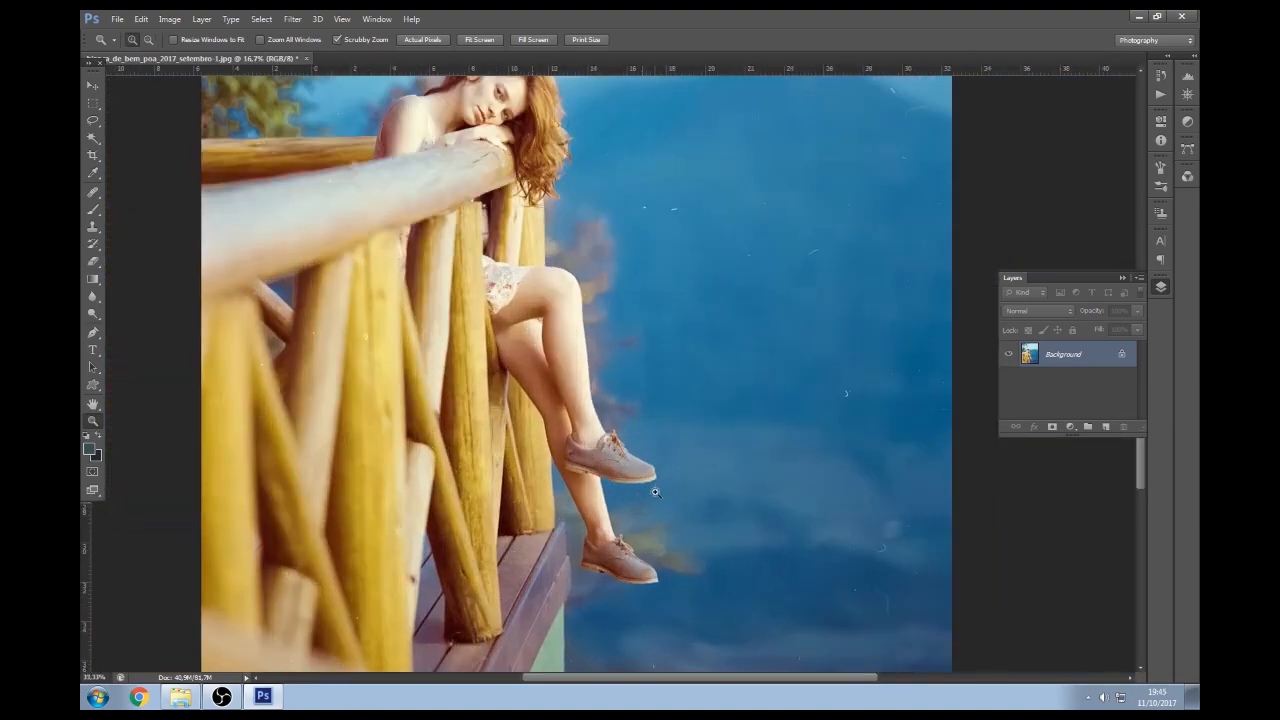
left_click(655, 492)
Show rulers along the document edges and frame the legs and shoes
left_click_drag(654, 494, 351, 329)
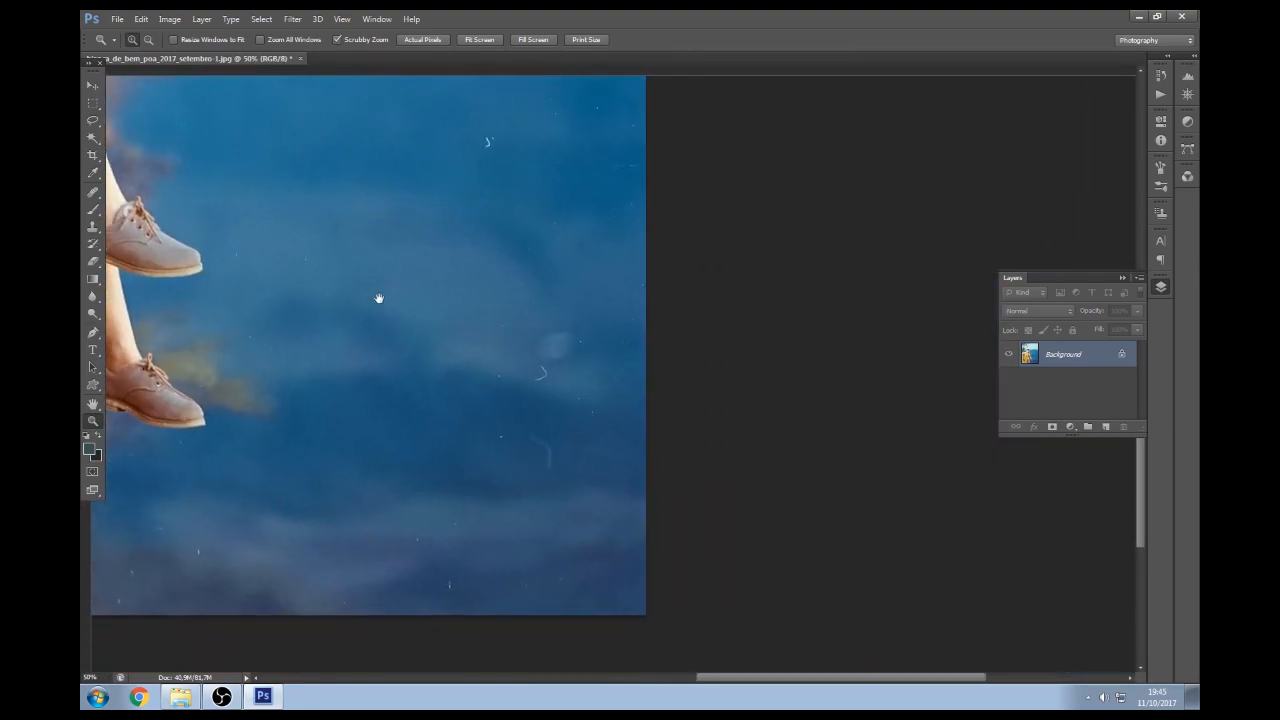
key("ctrl+r")
left_click(94, 194)
left_click_drag(214, 194, 623, 289)
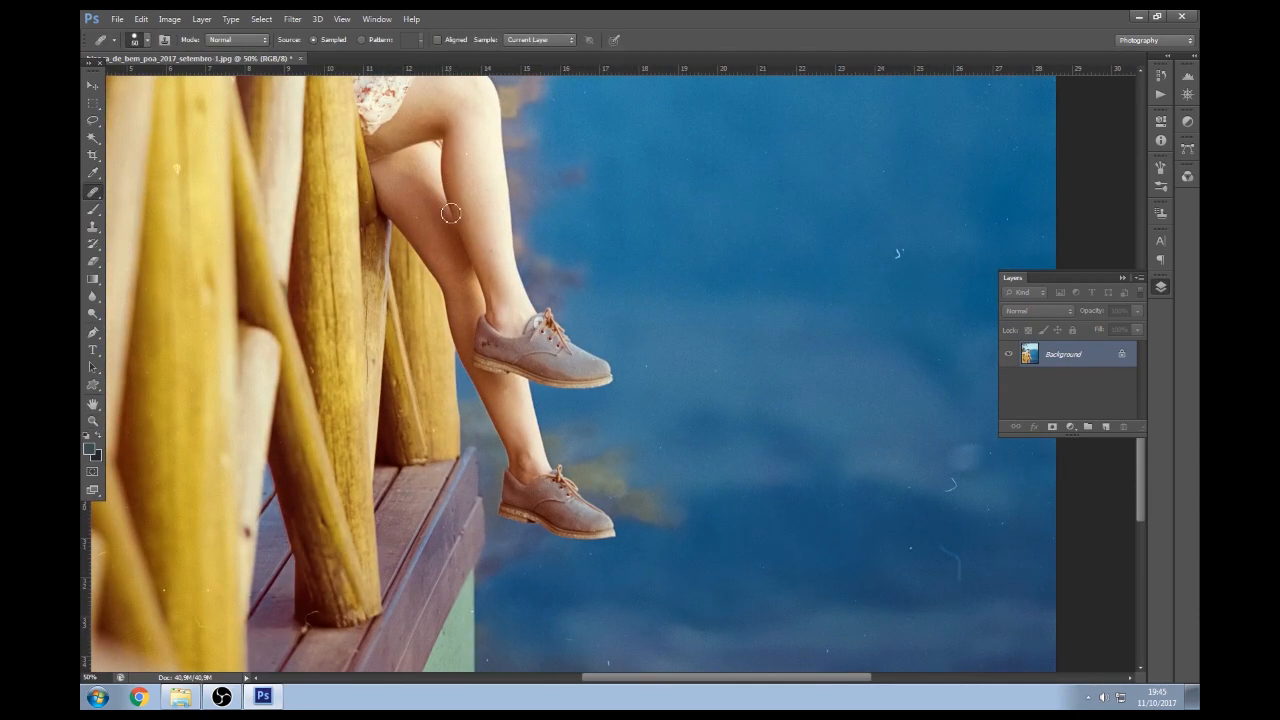
Use the Spot Healing Brush instead of the source-point Healing Brush, sized 25
right_click(94, 193)
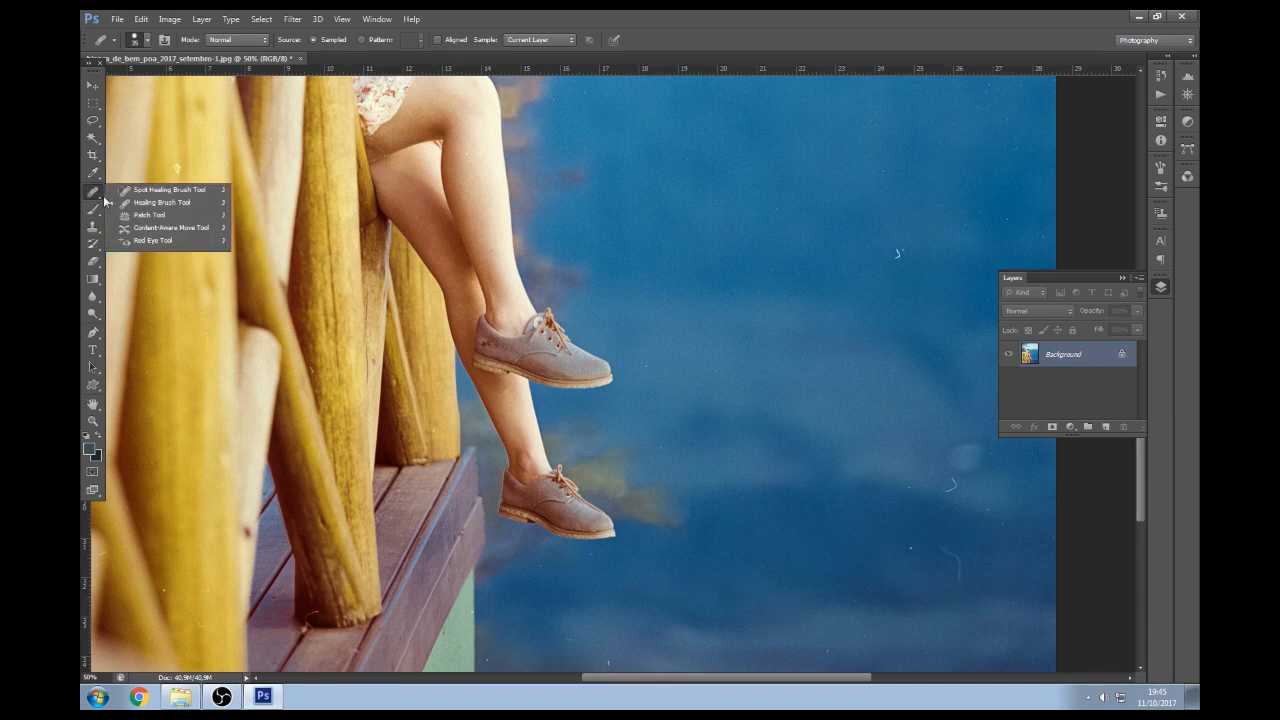
left_click(168, 203)
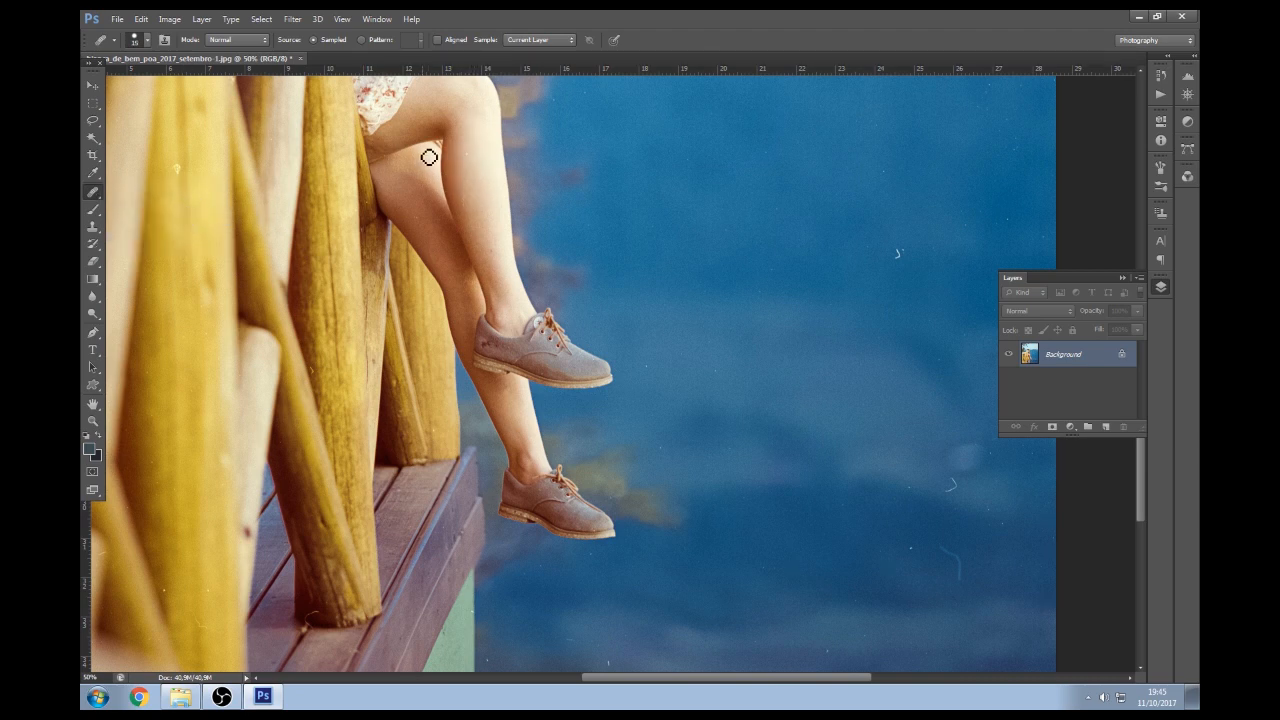
left_click(422, 224)
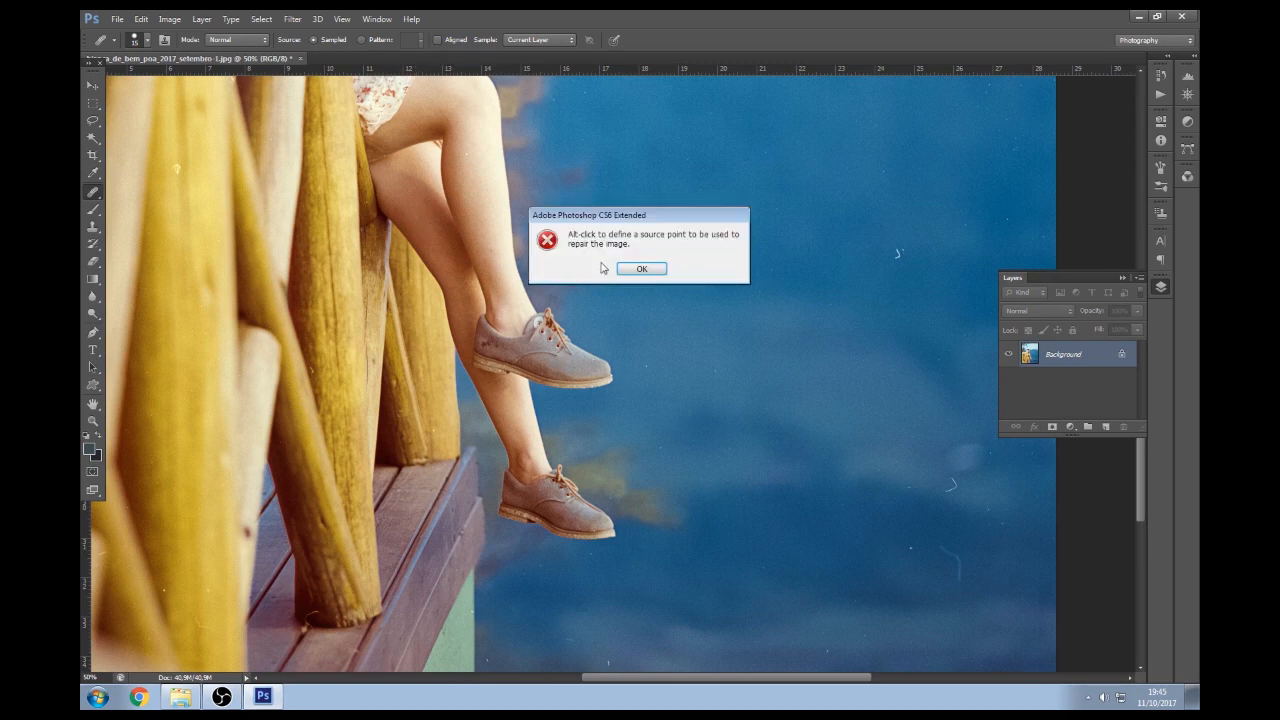
left_click(641, 268)
right_click(94, 193)
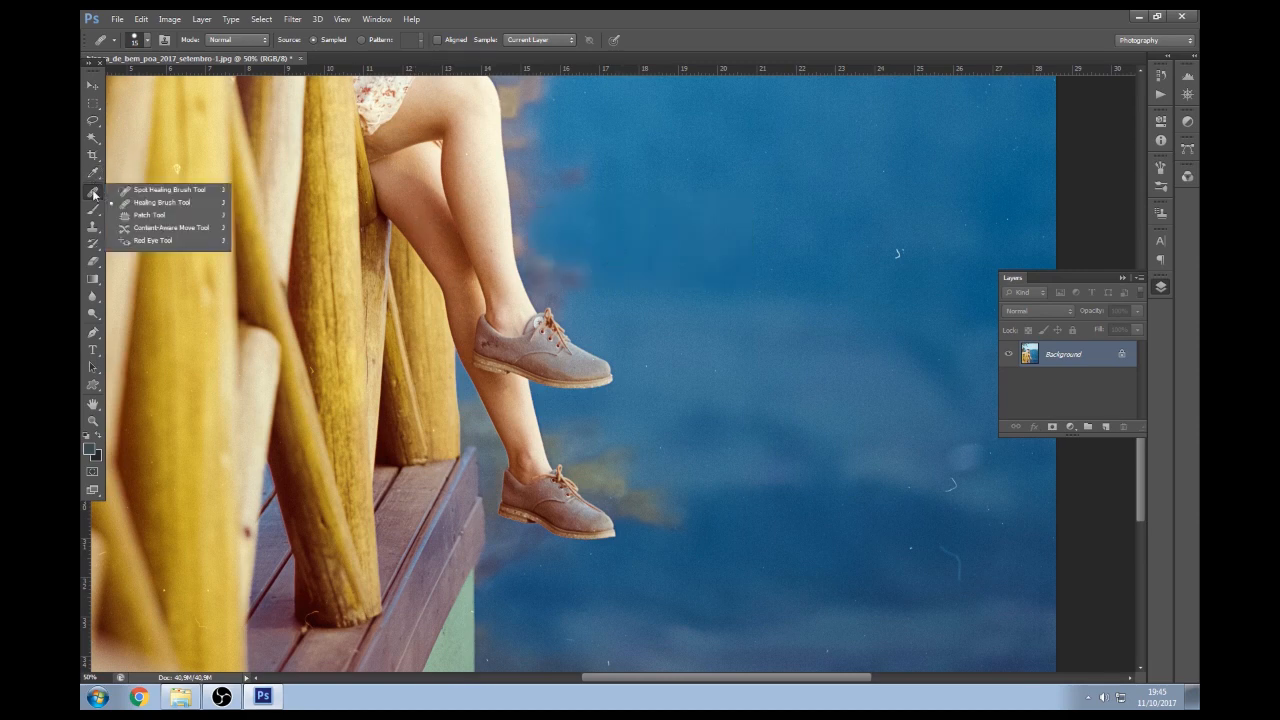
left_click(150, 190)
key("bracketleft")
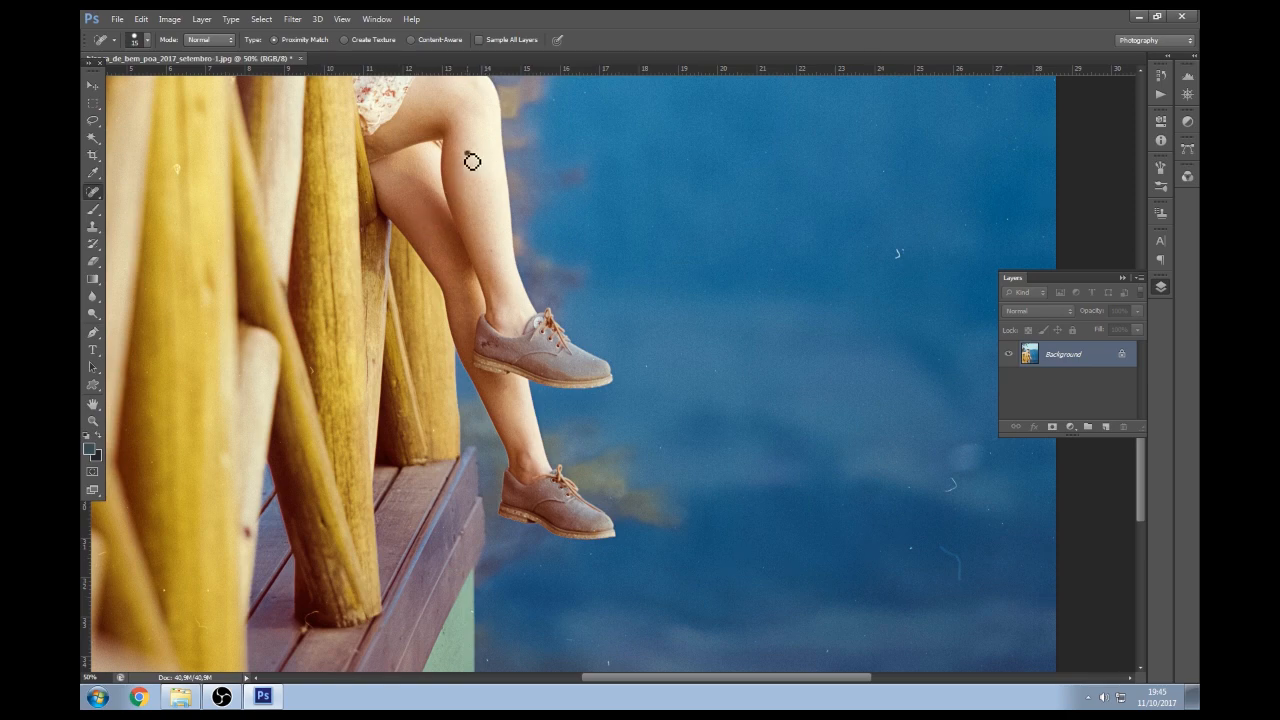
Heal the white speck, scratch and nearby specks in the sky
left_click_drag(333, 142, 451, 333)
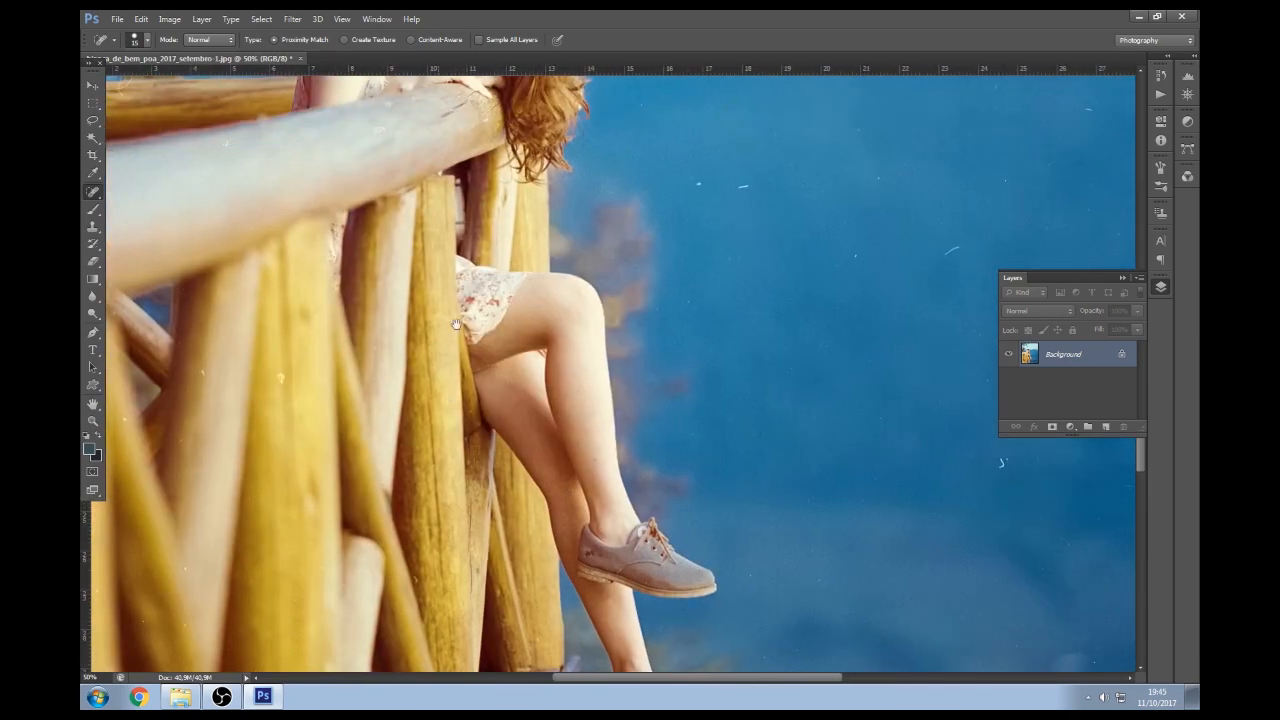
left_click_drag(414, 129, 431, 270)
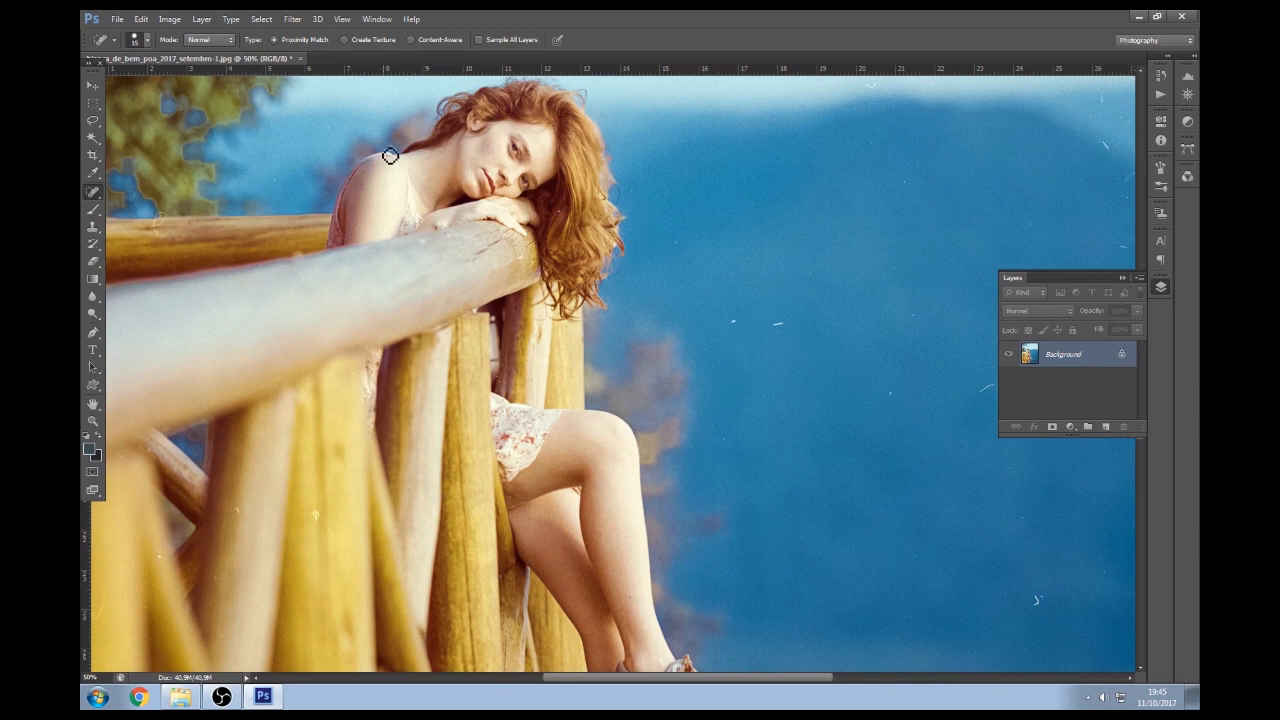
left_click_drag(792, 326, 752, 326)
left_click_drag(905, 352, 794, 331)
left_click_drag(1020, 158, 1054, 160)
left_click_drag(997, 122, 1005, 127)
mouse_move(843, 386)
left_mouse_down()
mouse_move(883, 169)
mouse_move(757, 131)
left_mouse_up()
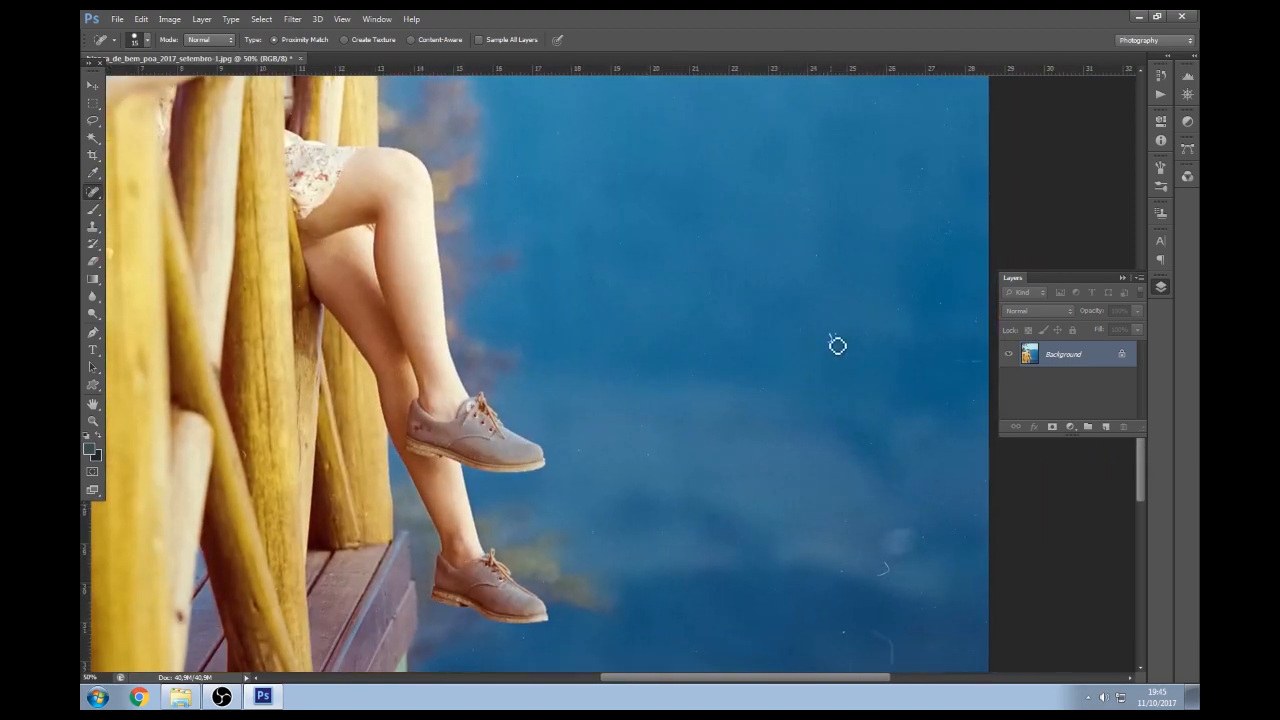
Heal two curved scratches in the water and a mark at the top-right edge
left_click_drag(866, 431, 858, 244)
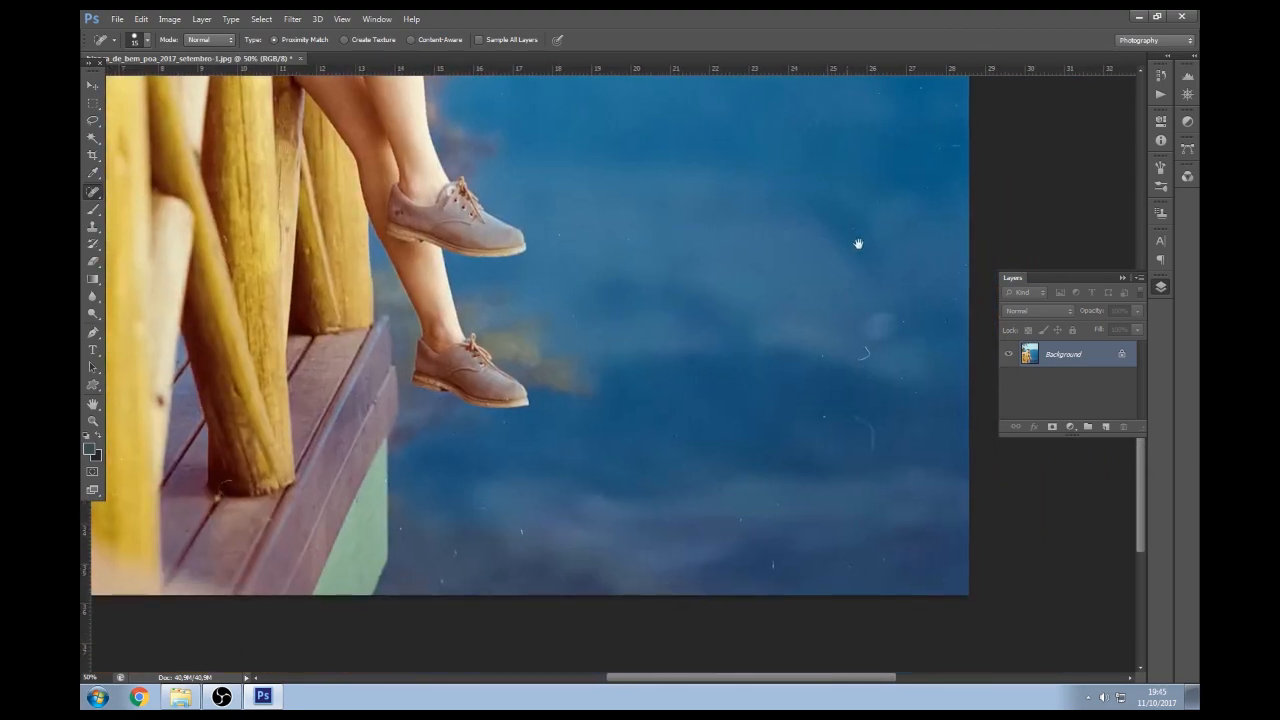
mouse_move(866, 348)
left_mouse_down()
mouse_move(873, 362)
mouse_move(870, 352)
left_mouse_up()
mouse_move(855, 416)
left_mouse_down()
mouse_move(881, 457)
mouse_move(854, 423)
left_mouse_up()
left_click_drag(962, 149, 966, 158)
left_click_drag(574, 137, 760, 471)
left_click_drag(585, 210, 678, 321)
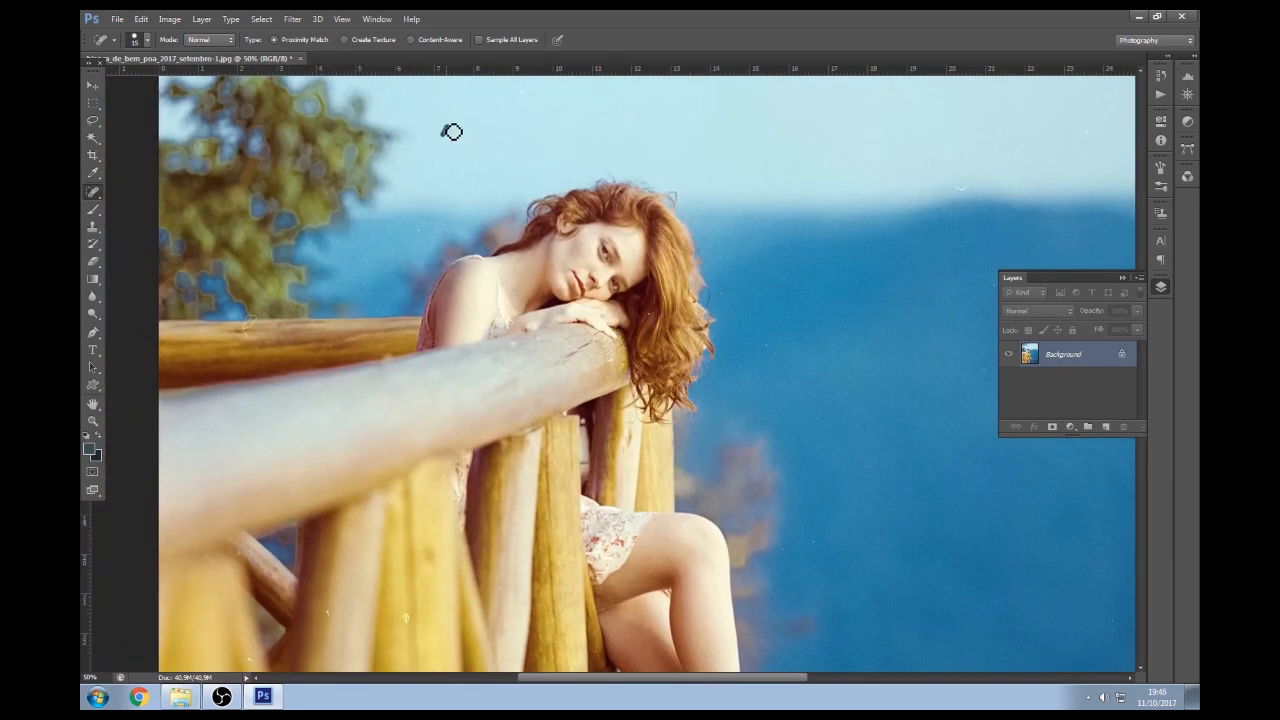
left_click_drag(517, 120, 517, 243)
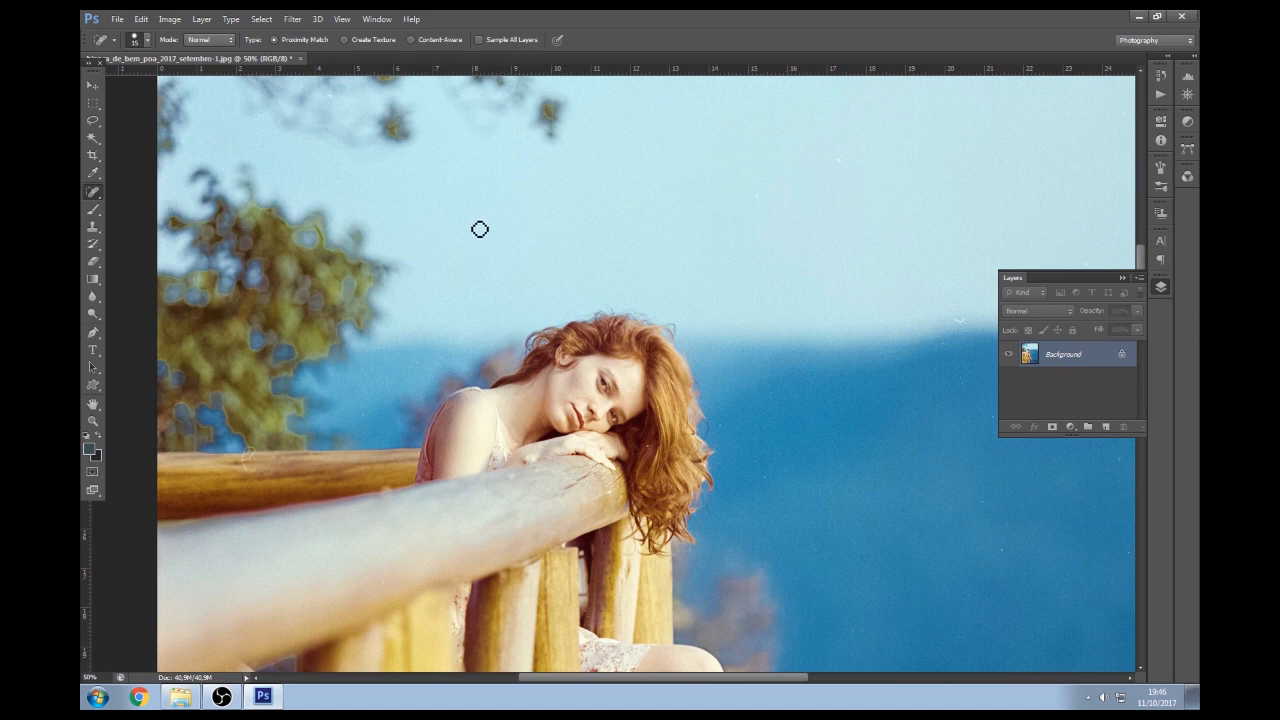
left_click_drag(665, 229, 526, 166)
left_click_drag(595, 412, 463, 349)
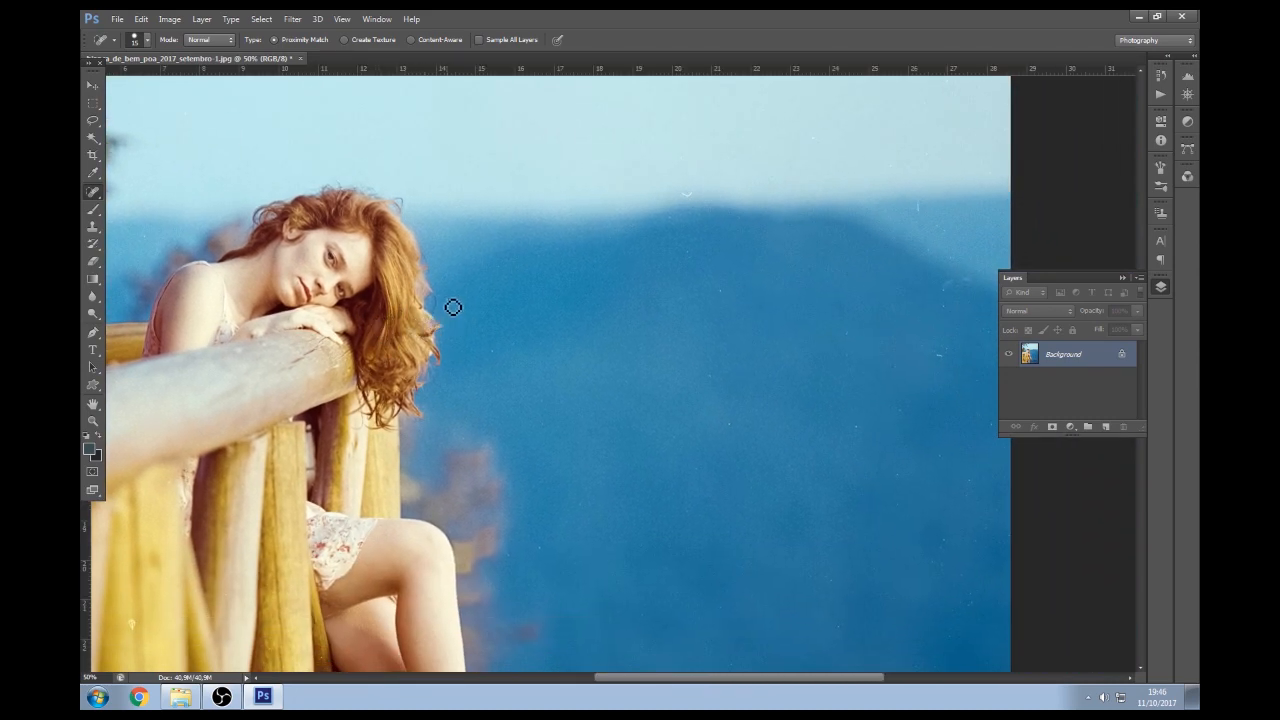
key("z")
left_click(289, 343)
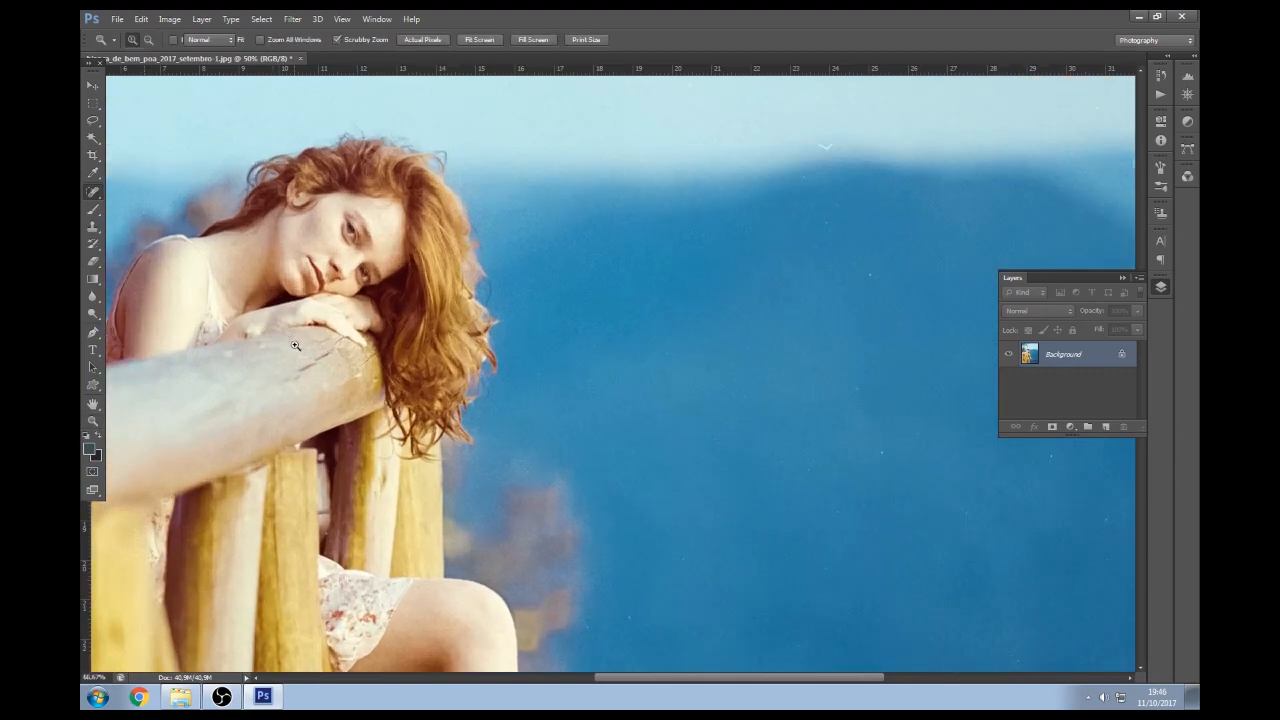
Heal the small bird mark in the sky at 100% zoom
left_click(269, 303)
key("j")
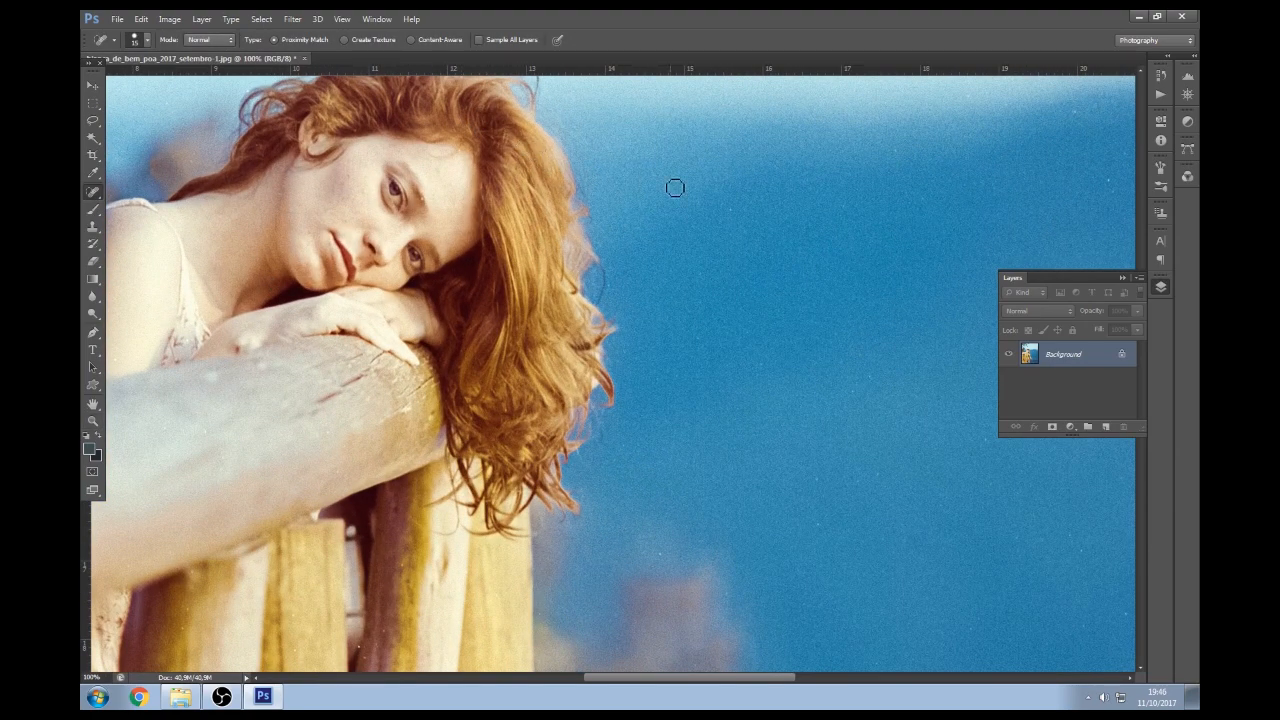
left_click_drag(823, 137, 527, 264)
left_click_drag(752, 199, 793, 203)
key("z")
left_click(724, 265, "alt")
Heal the mark near the photo's right edge
scroll(777, 280, "down", 2)
scroll(777, 331, "down", 1)
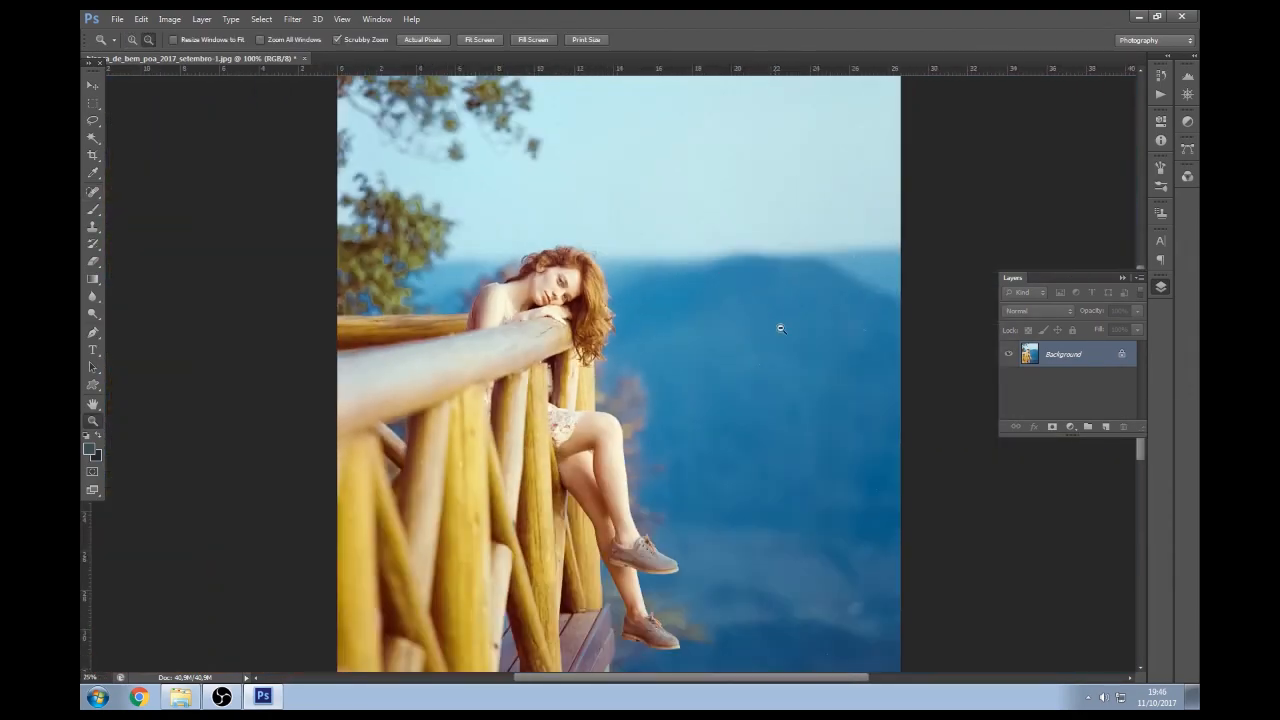
scroll(675, 344, "up", 2)
scroll(675, 344, "up", 1)
key("j")
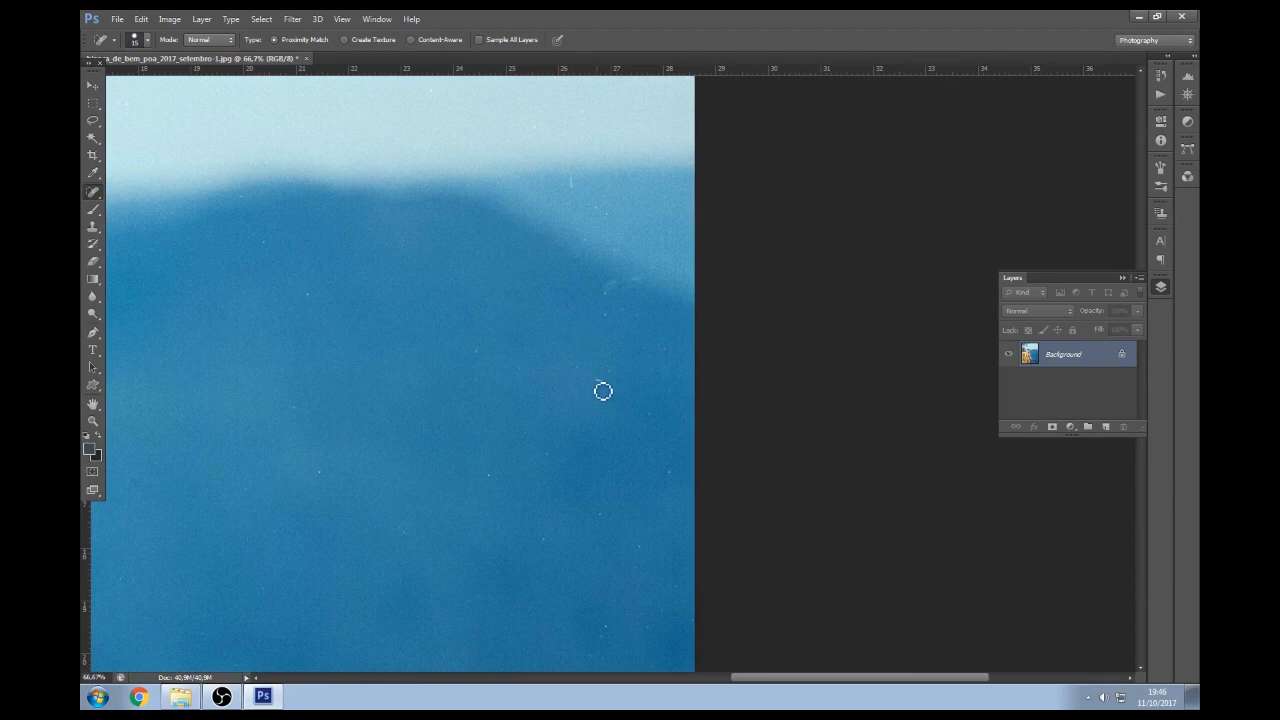
mouse_move(620, 280)
left_mouse_down()
mouse_move(603, 299)
mouse_move(646, 283)
left_mouse_up()
key("z")
Heal five dust specks in the water below and right of the shoes
scroll(493, 343, "down", 4)
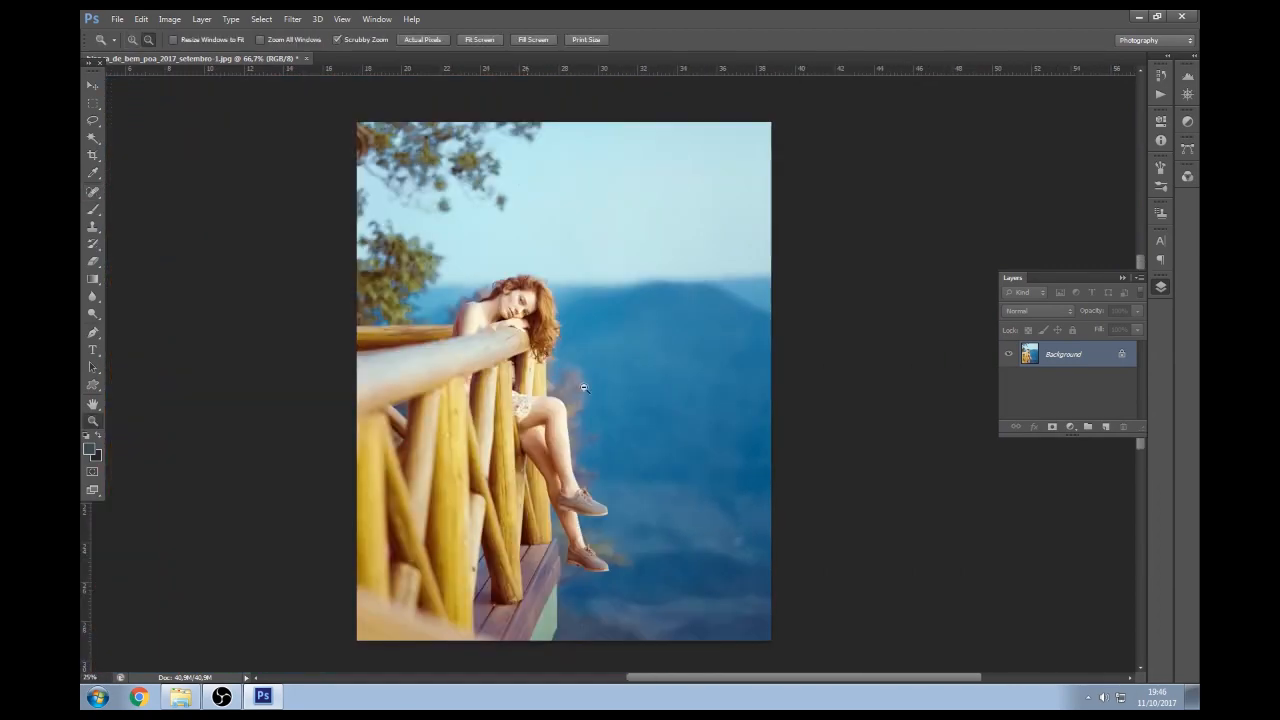
scroll(670, 563, "up", 3)
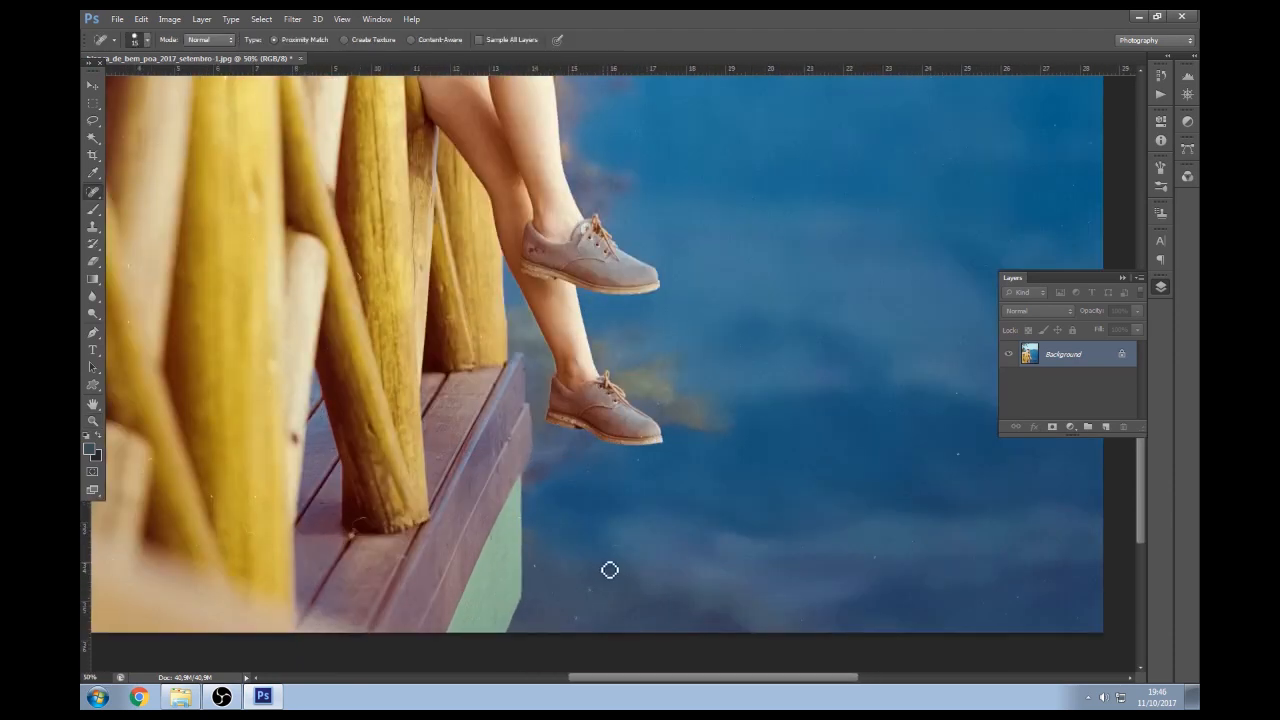
scroll(508, 444, "up", 1)
key("j")
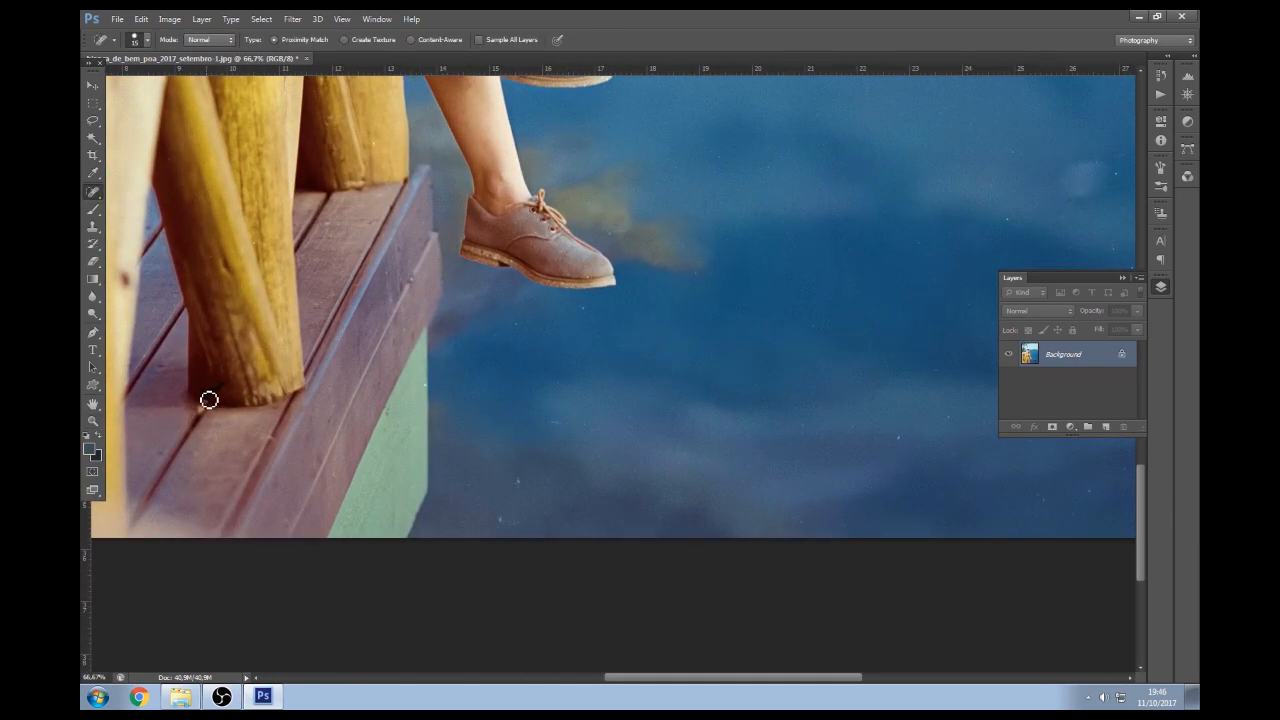
left_click(517, 483)
left_click(502, 518)
left_click(549, 420)
left_click(582, 304)
left_click(936, 373)
Pan up over the knees and face, then zoom out to fit the photo
mouse_move(595, 246)
left_mouse_down()
mouse_move(603, 300)
mouse_move(700, 311)
left_mouse_up()
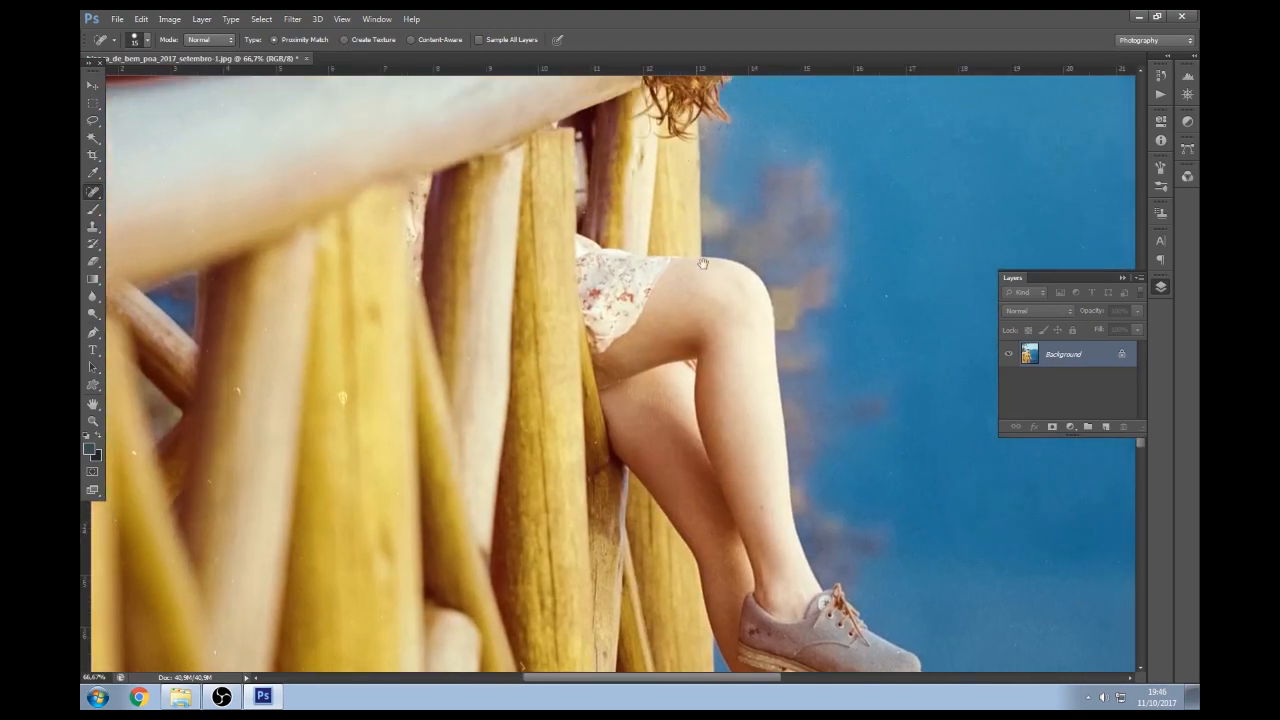
left_click_drag(703, 263, 720, 493)
key("z")
left_click(788, 331, "alt")
left_click(788, 331, "alt")
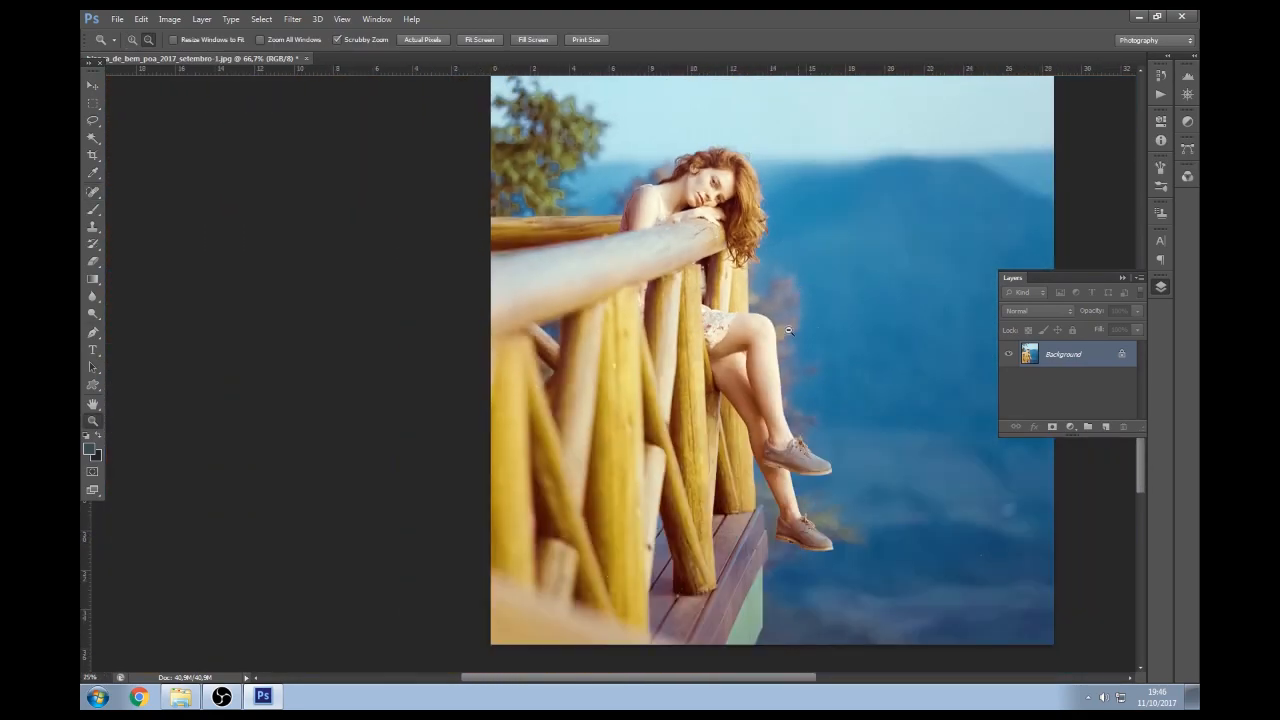
left_click(788, 331, "alt")
left_click(788, 331, "alt")
left_click(640, 413)
key("j")
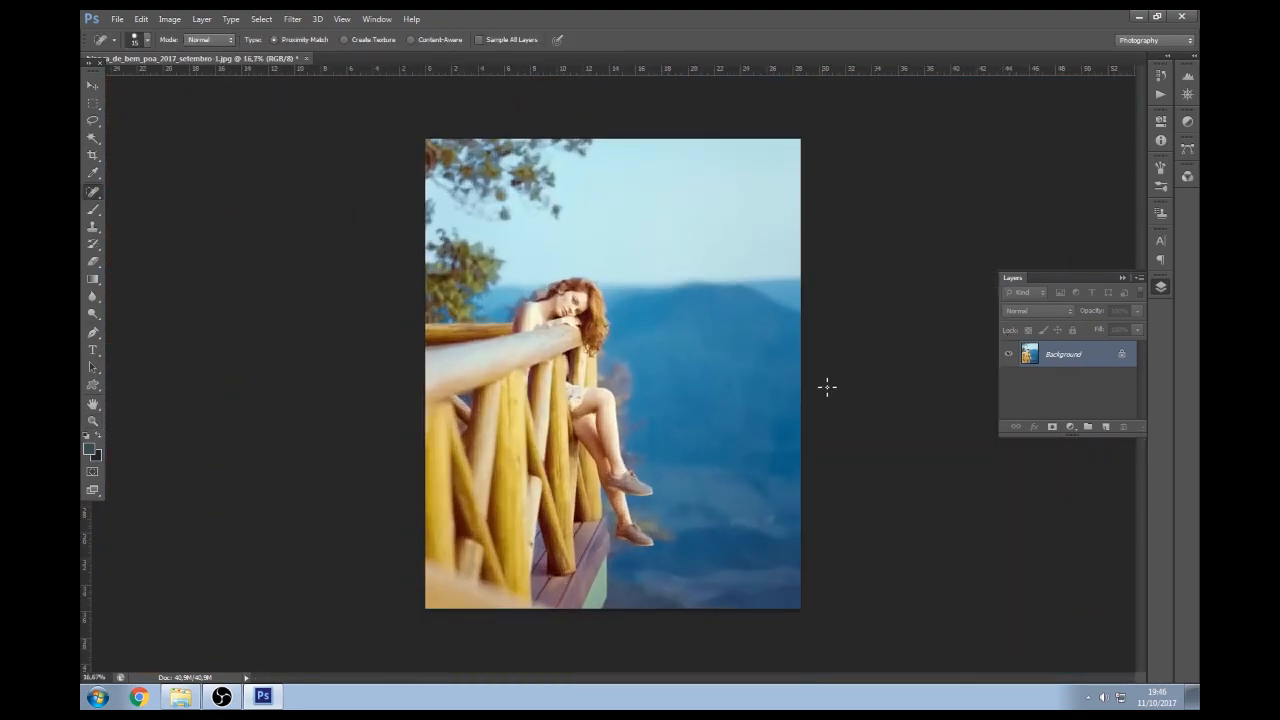
Save the retouched photo as a JPEG
key("ctrl+s")
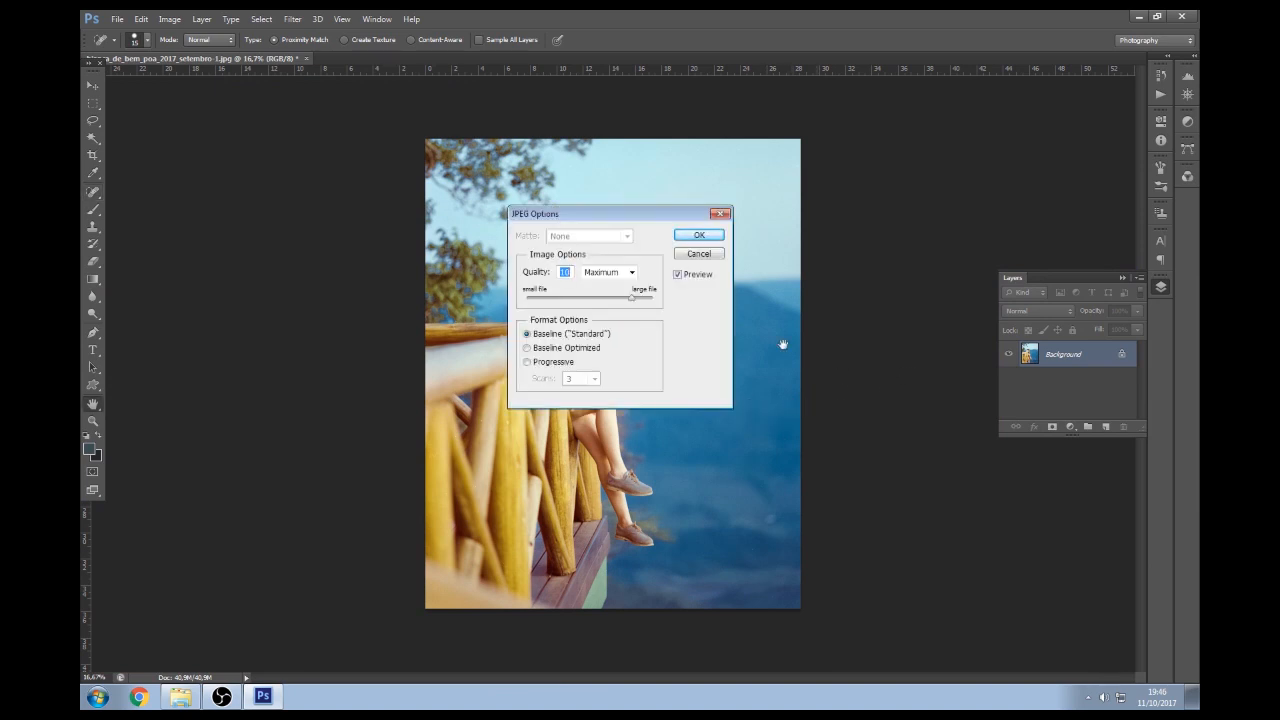
left_click(690, 236)
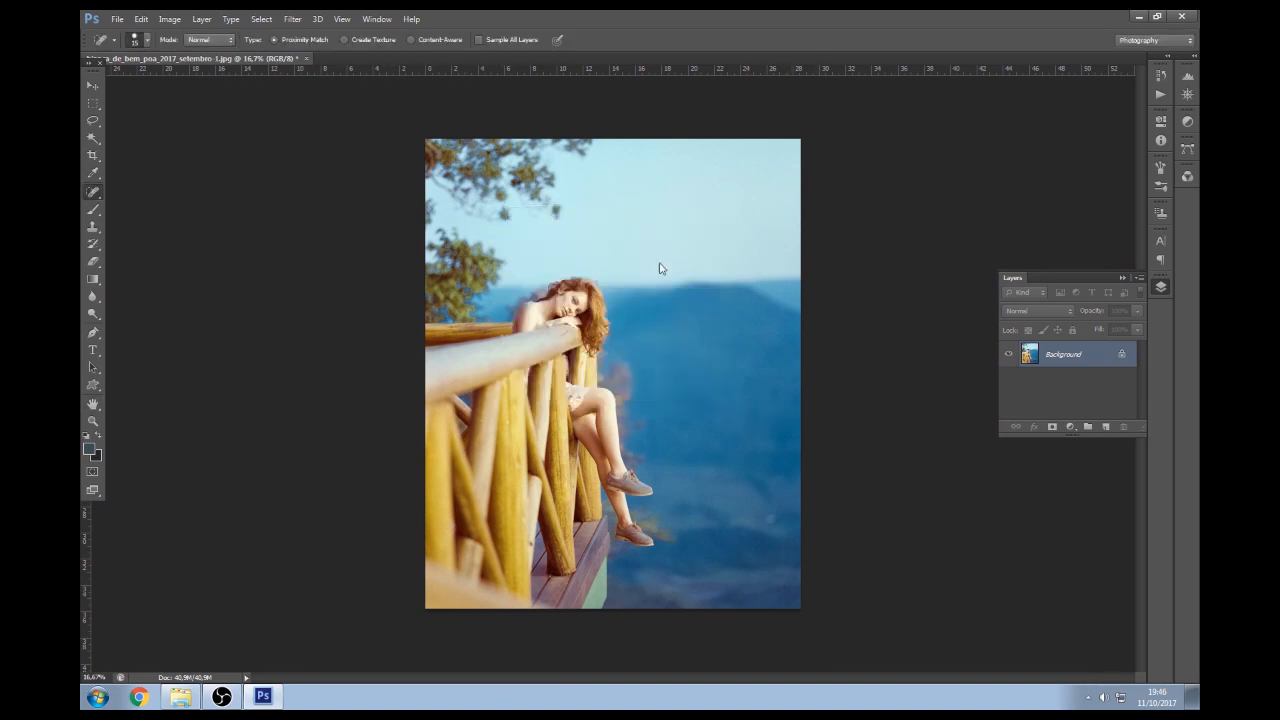
key("z")
left_click(591, 349)
left_click(598, 346)
key("j")
Zoom to 100% on the railing and heal the crack on the wooden rail
key("z")
left_click(565, 314)
left_click(568, 320, "alt")
left_click(307, 327)
left_click(305, 327)
left_click(304, 327)
key("j")
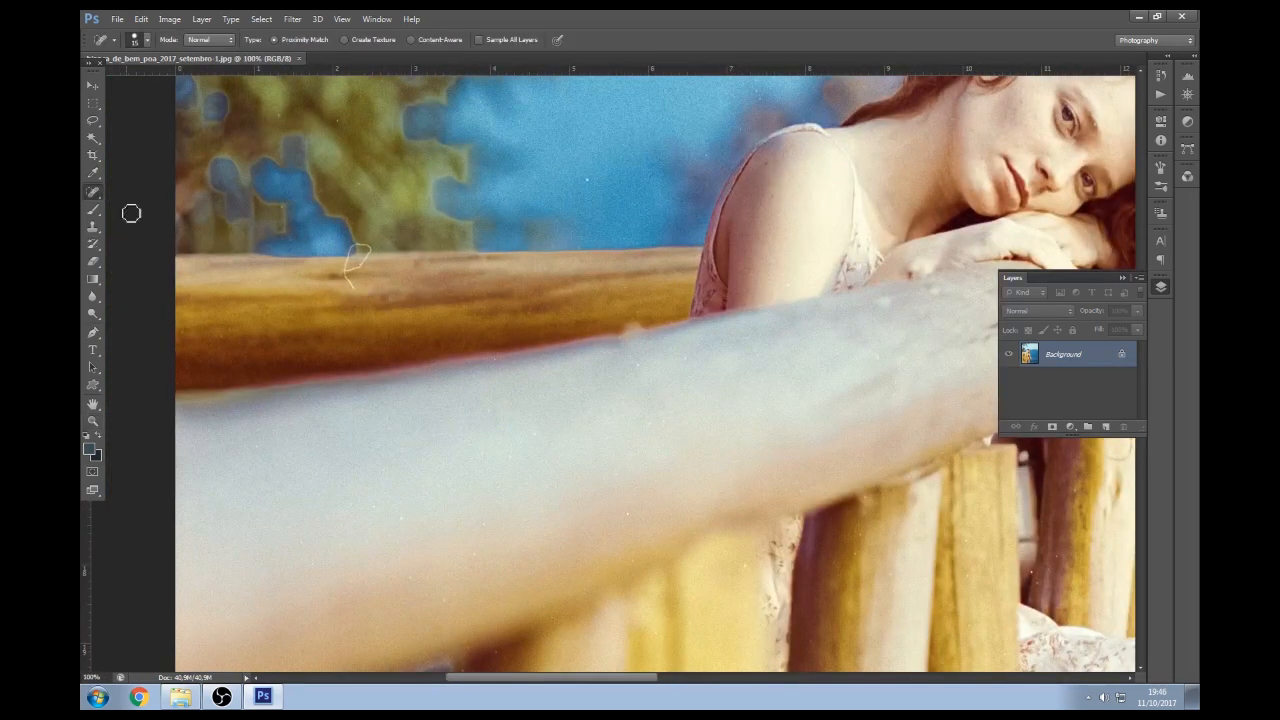
left_click_drag(341, 286, 372, 250)
Heal two light specks on the rail
key("z")
left_click(505, 268, "alt")
left_click(505, 268, "alt")
left_click(505, 268, "alt")
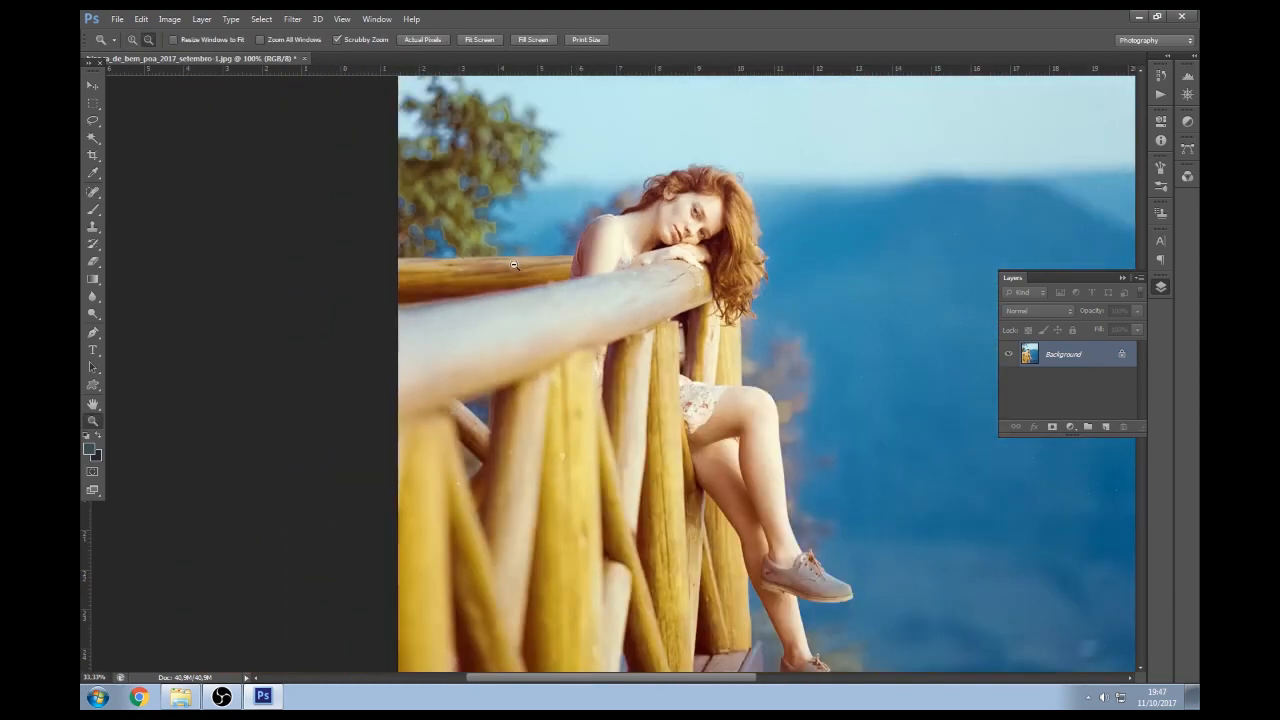
left_click(505, 268, "alt")
left_click(505, 268, "alt")
left_click(617, 536)
left_click(620, 520)
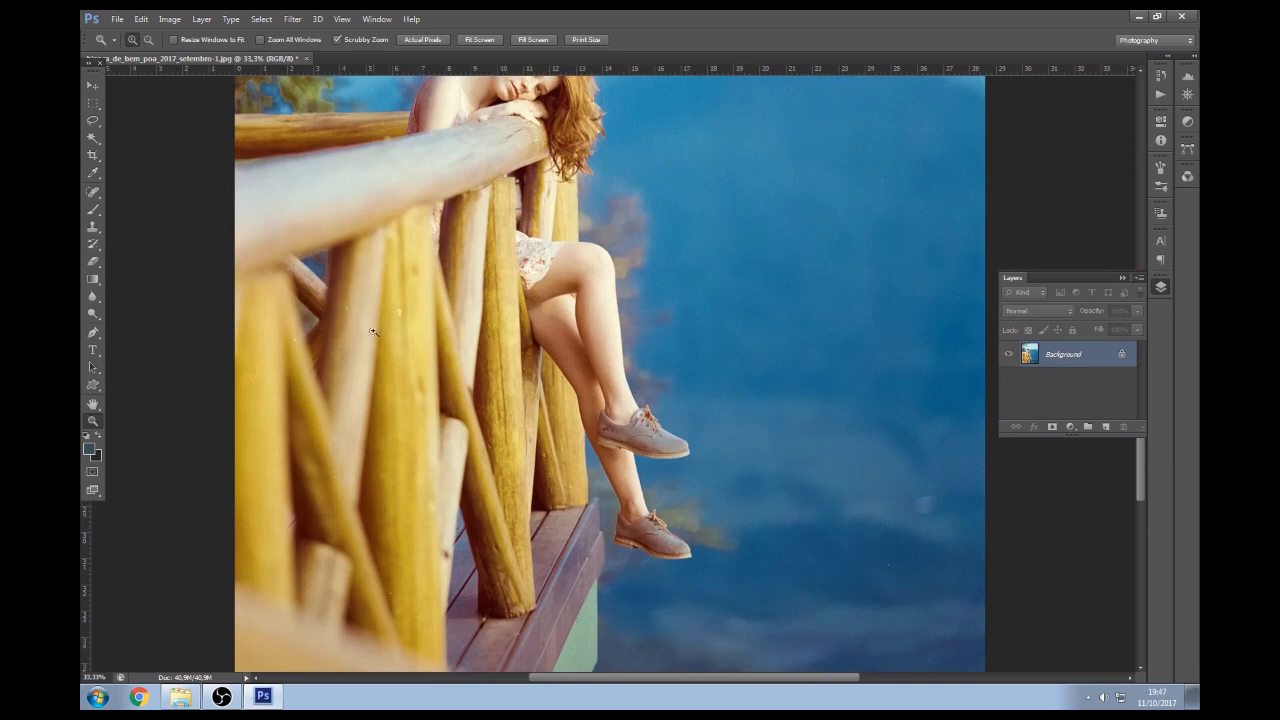
left_click(392, 325)
key("j")
left_click(403, 309)
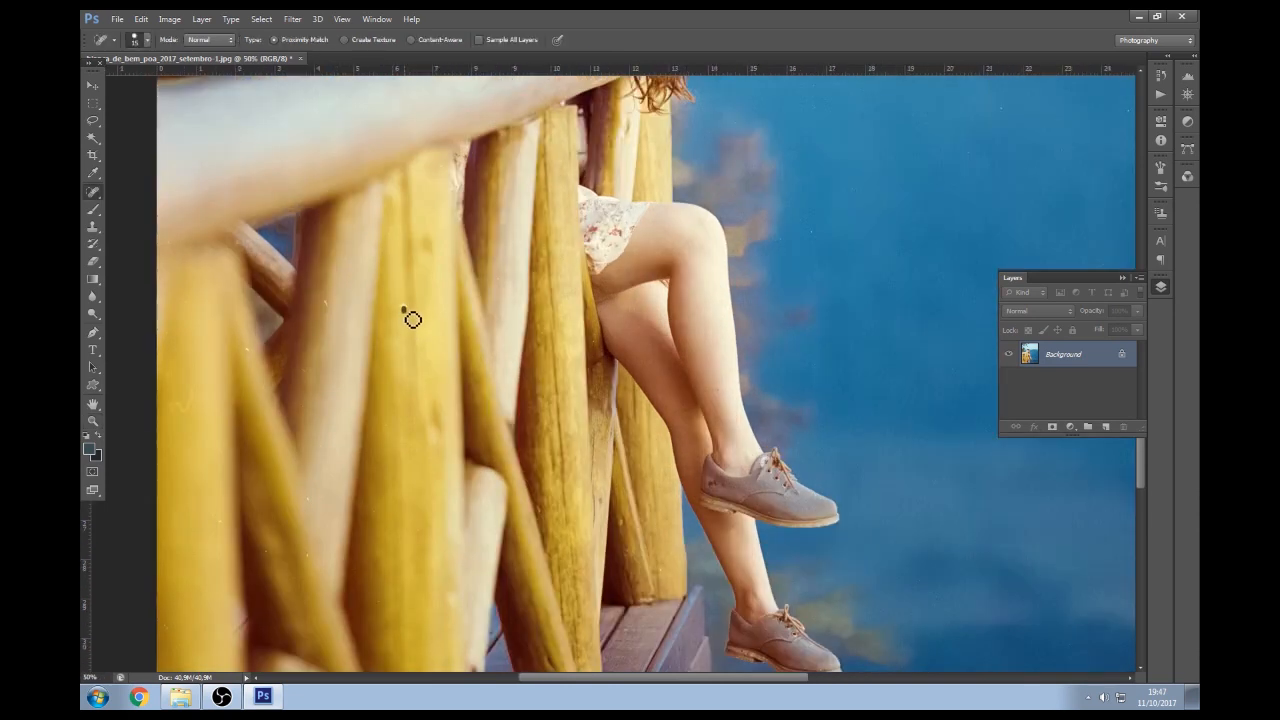
left_click(325, 302)
Check the whole photo and the girl on the rail at different zooms
key("z")
left_click(666, 299, "alt")
left_click(667, 302, "alt")
left_click(715, 272, "alt")
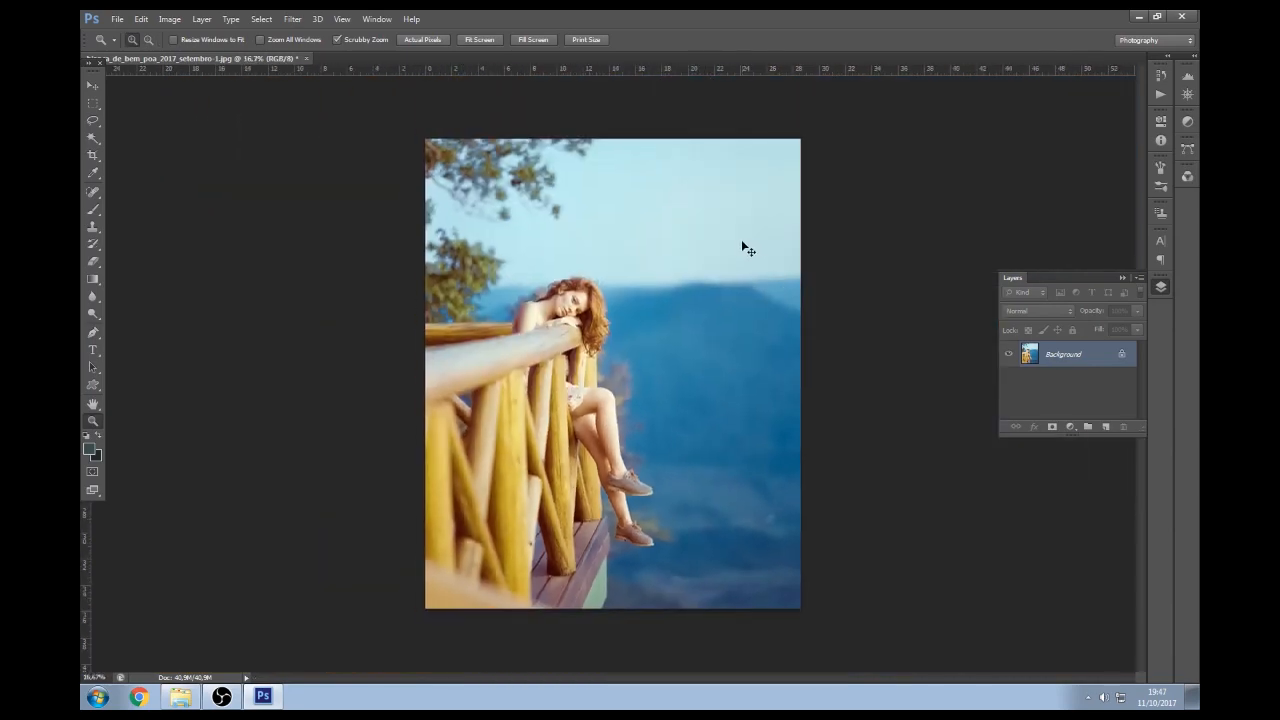
key("j")
key("z")
left_click(629, 443)
key("j")
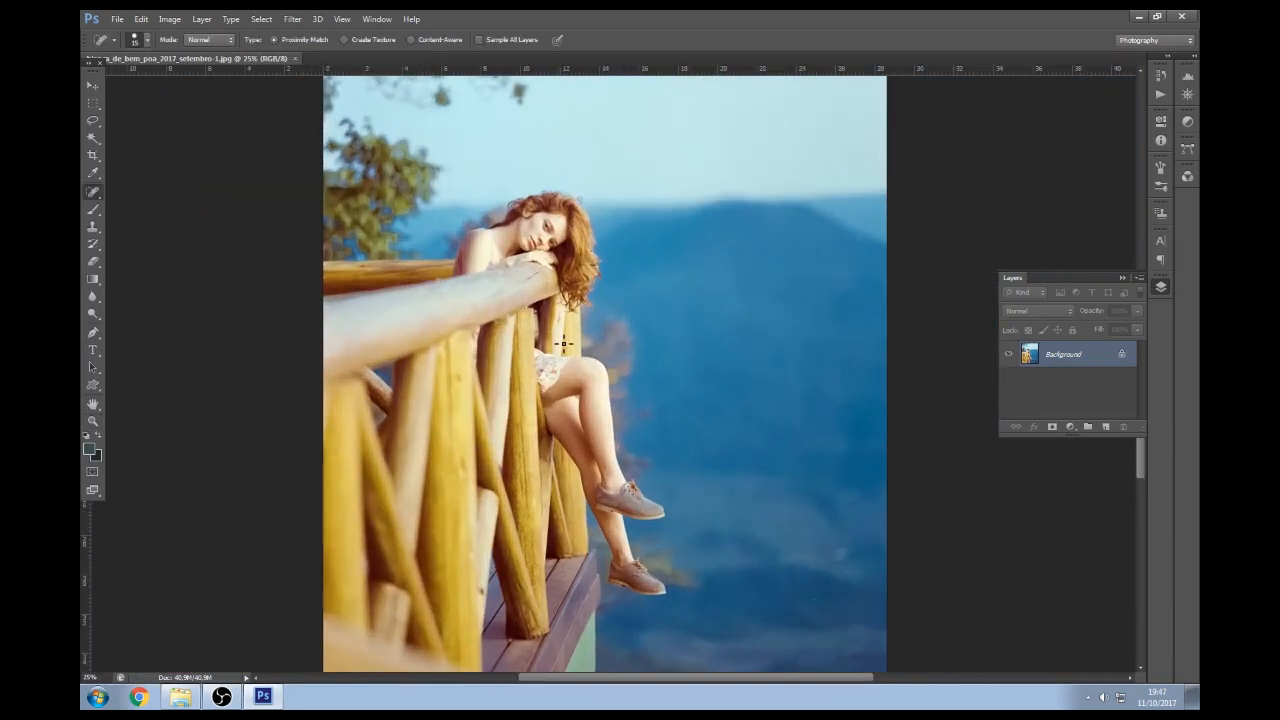
key("z")
left_click(538, 317)
key("j")
Zoom out to the full photo and close the retouched balcony photo
key("z")
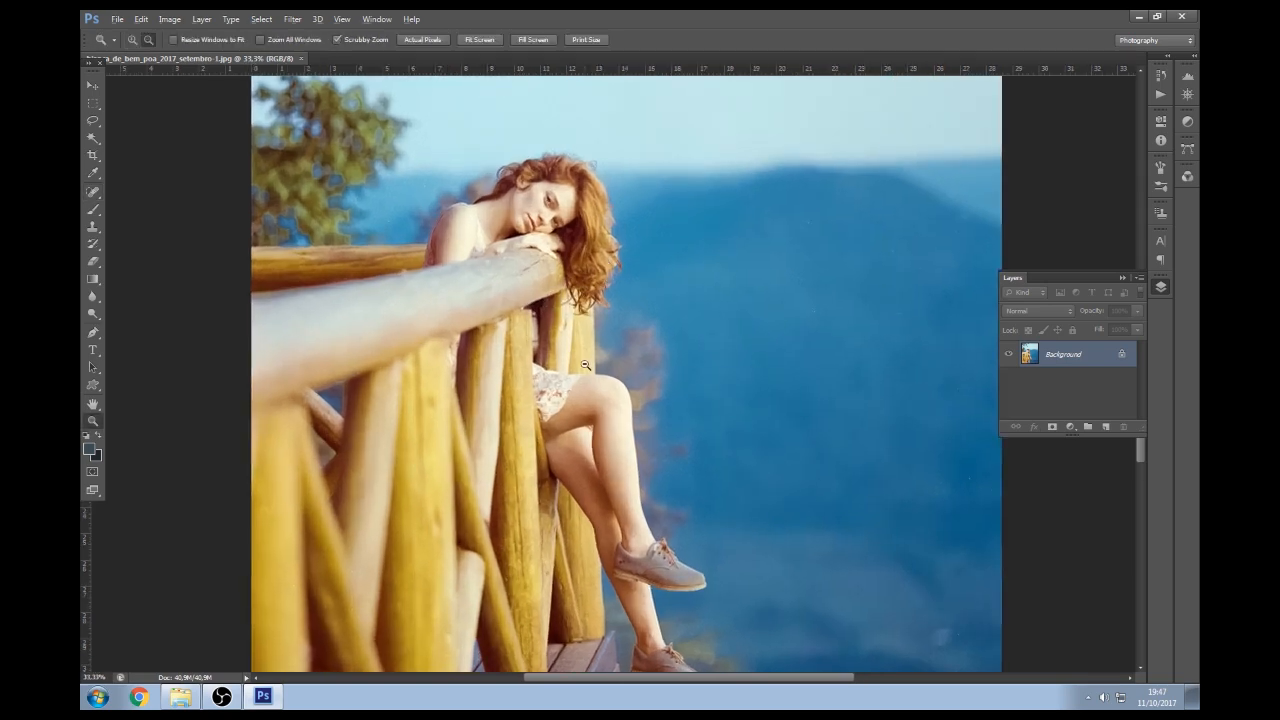
left_click(588, 371, "alt")
left_click(644, 387, "alt")
left_click(92, 85)
key("j")
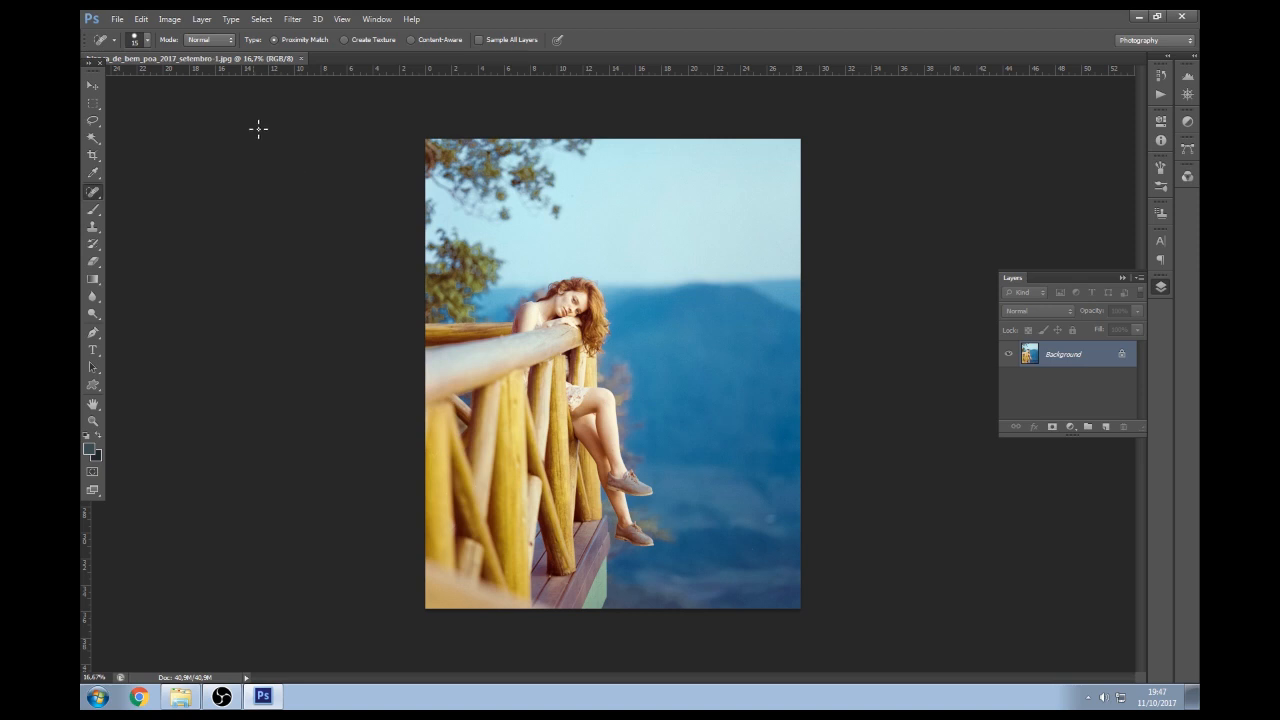
left_click(300, 60)
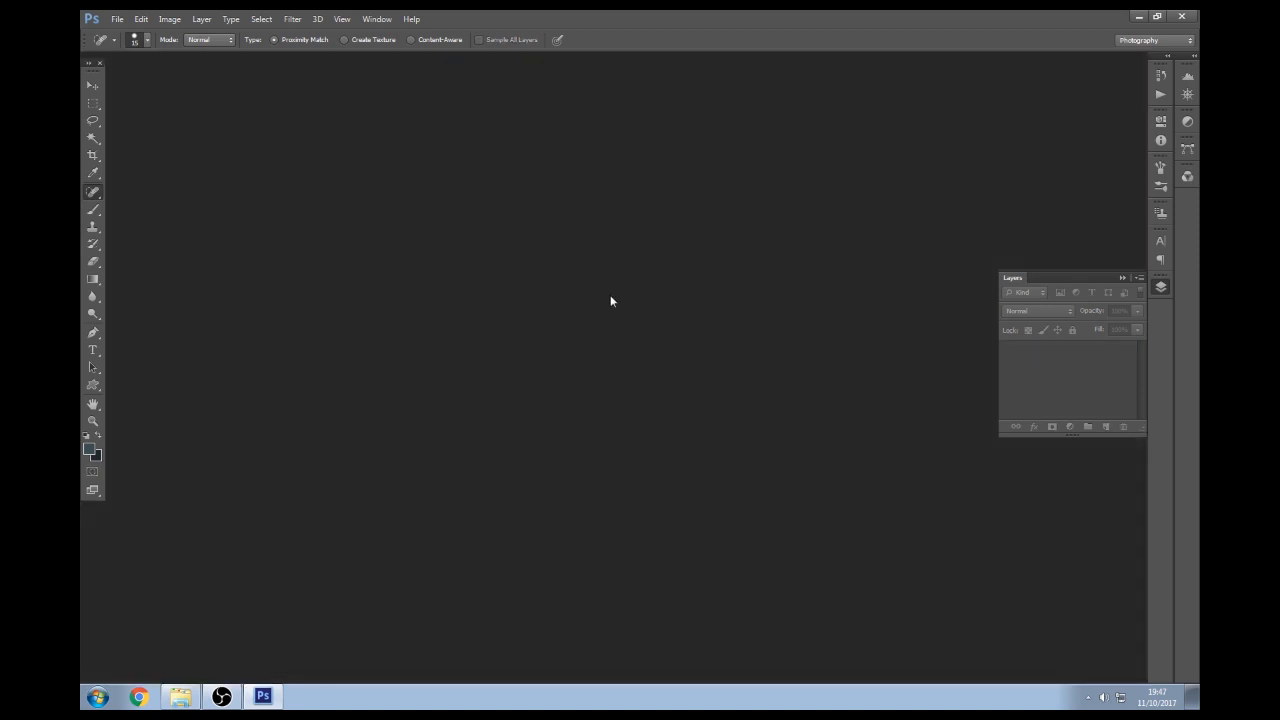
Open the remaining seven portraits, photos 2–8, from the Processadas folder
left_click(180, 696)
left_click(660, 200)
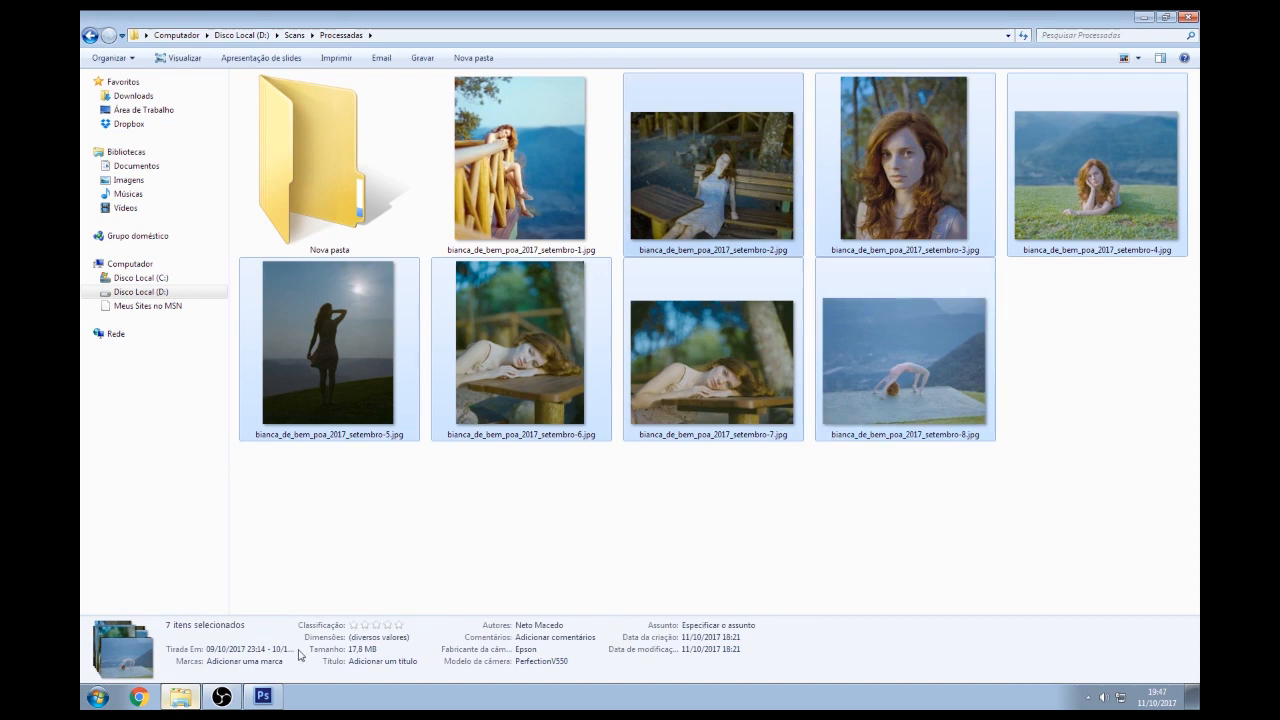
left_click(264, 698)
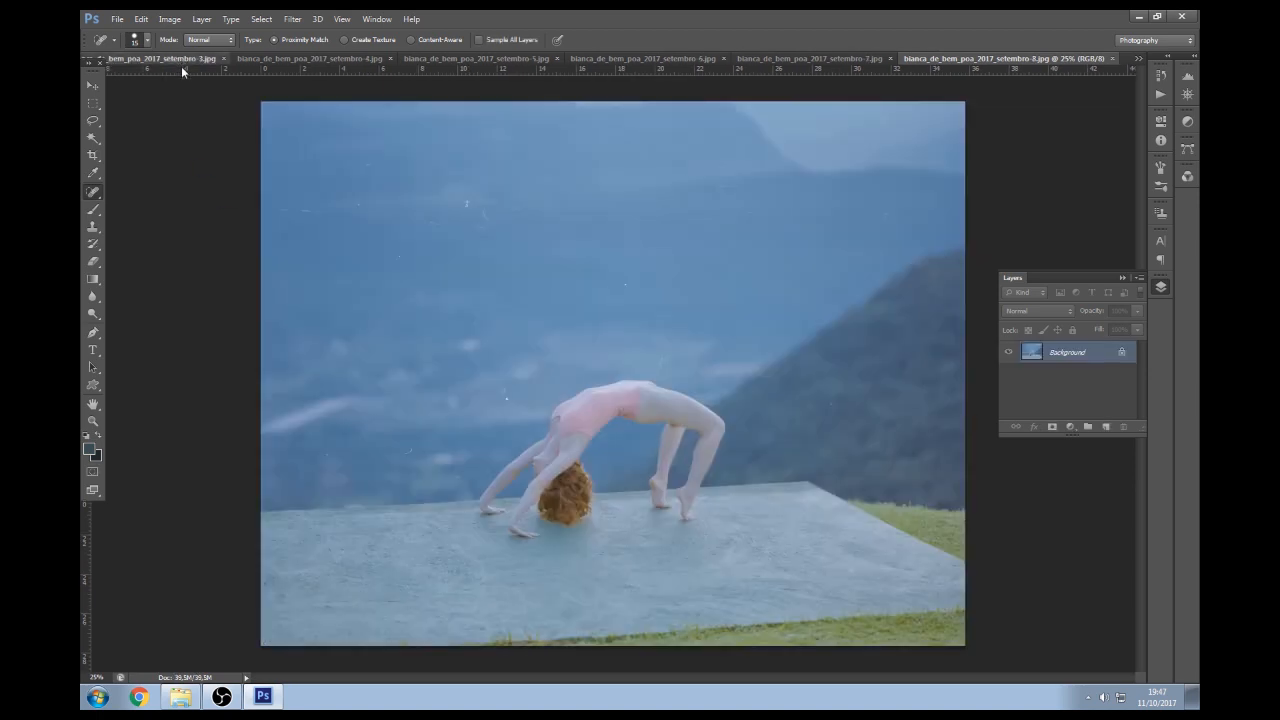
Bring up the backbend terrace photo and zoom in on it
left_click(180, 59)
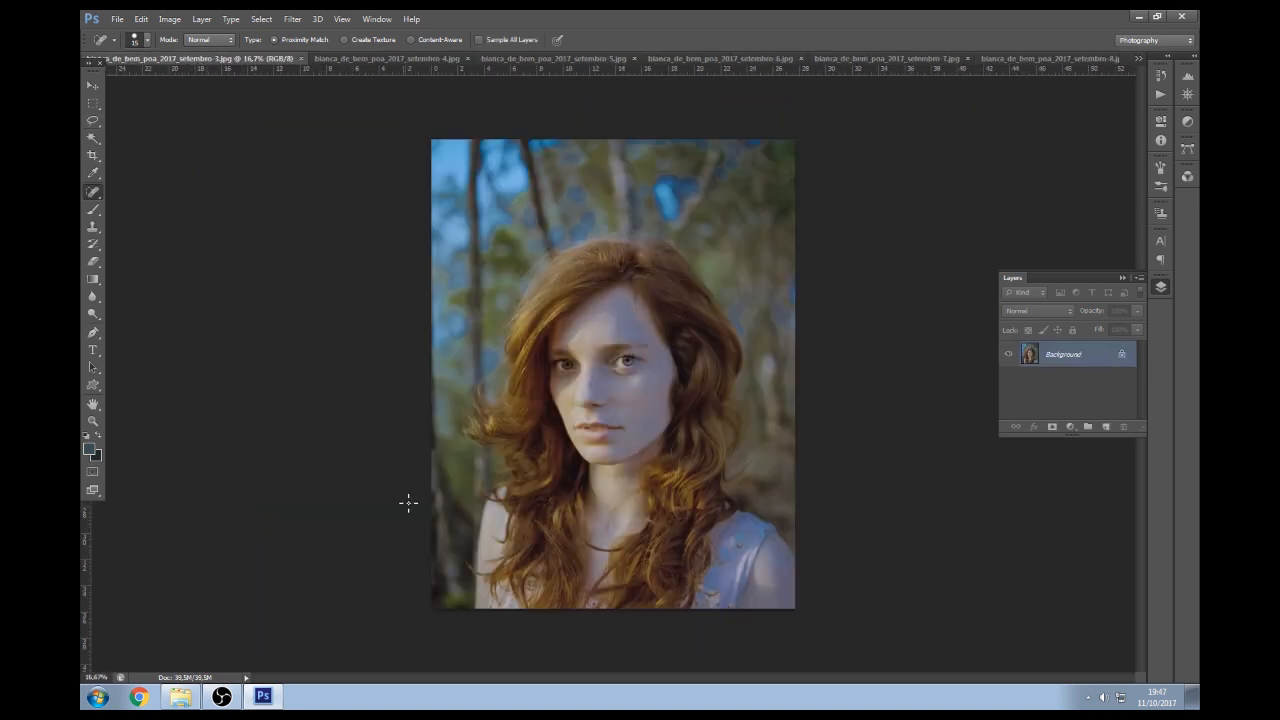
left_click(1060, 58)
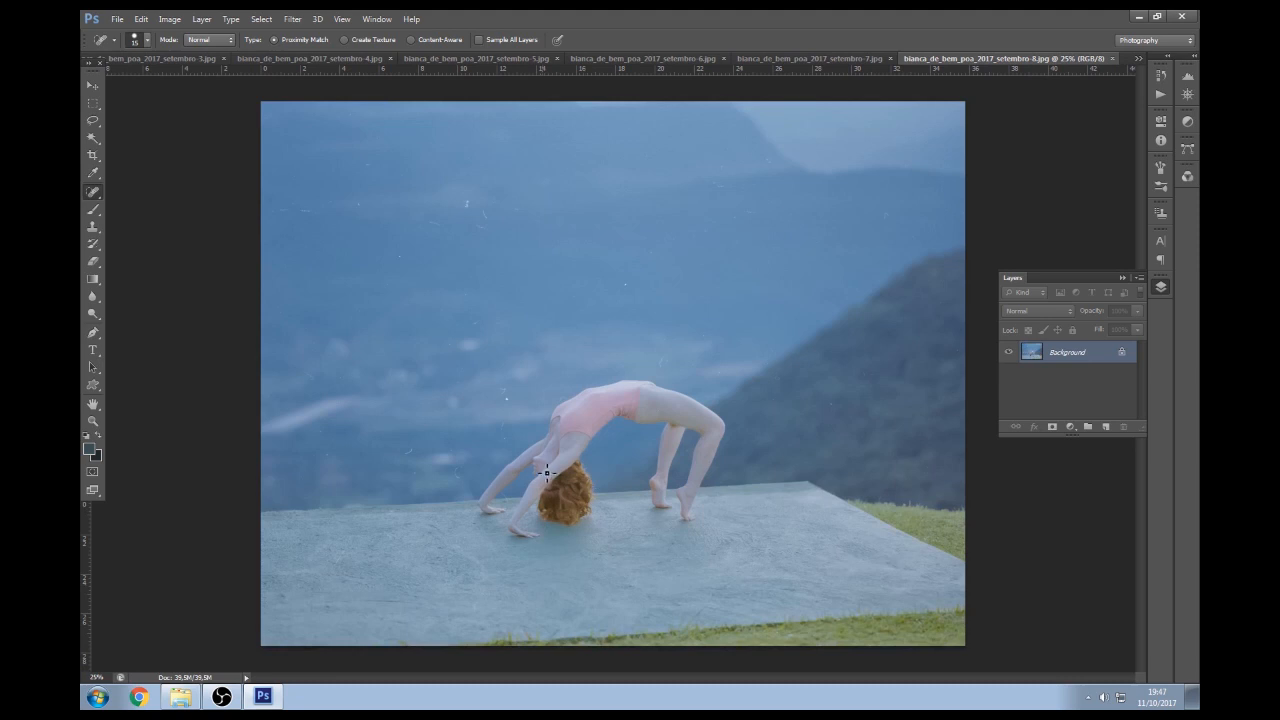
key("ctrl+space")
left_click_drag(412, 341, 408, 341)
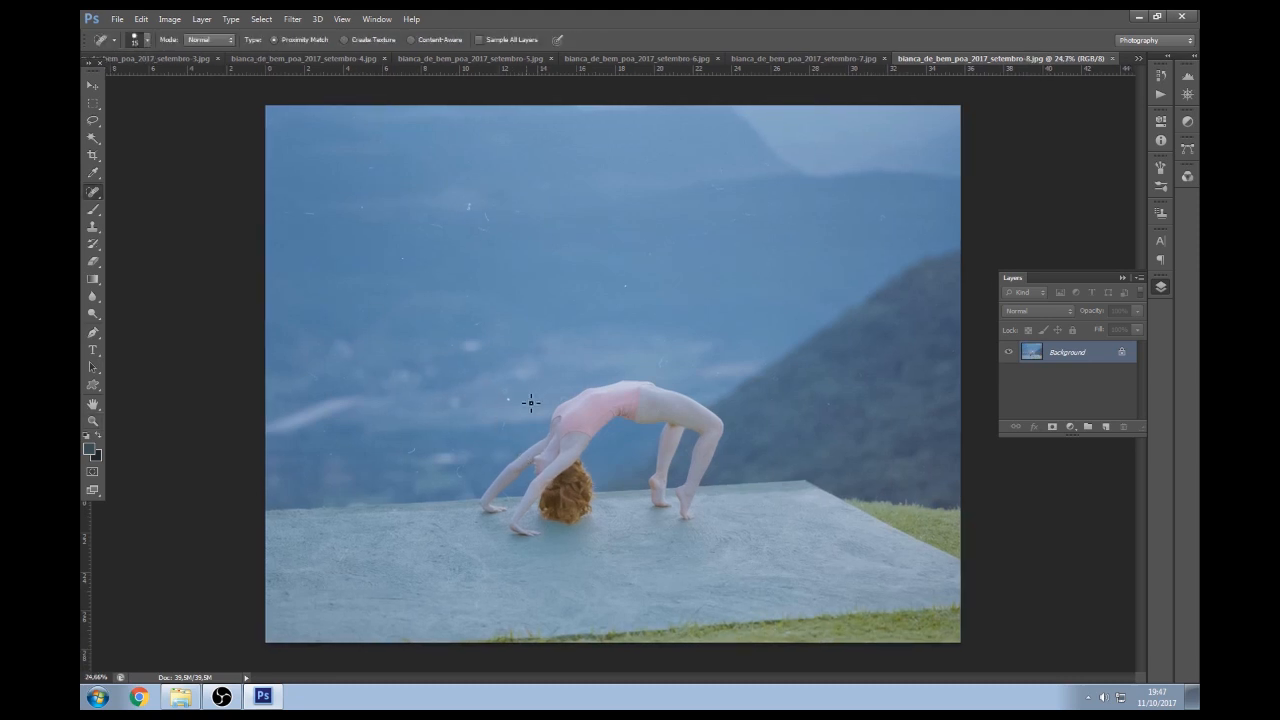
key("ctrl+space")
left_click_drag(529, 422, 533, 424)
left_click(533, 424)
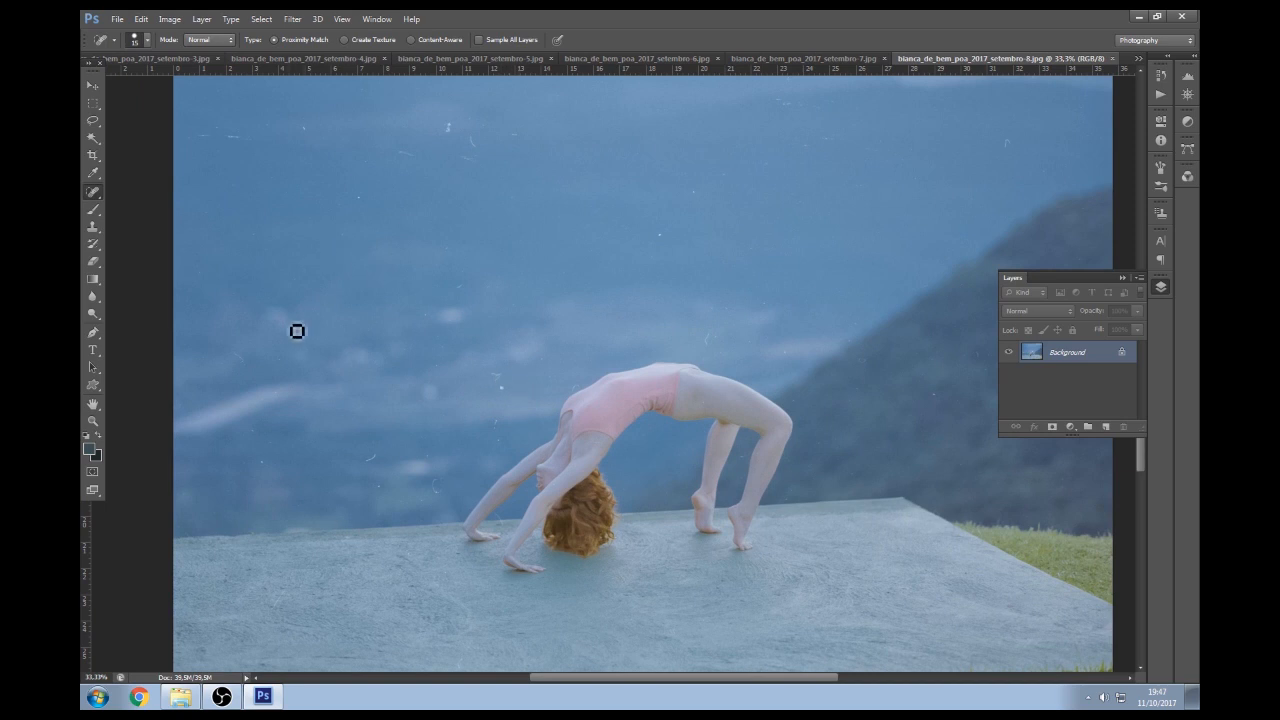
Preview the Levels auto colour options, cancel without changes, and zoom out to the whole photo
key("ctrl+l")
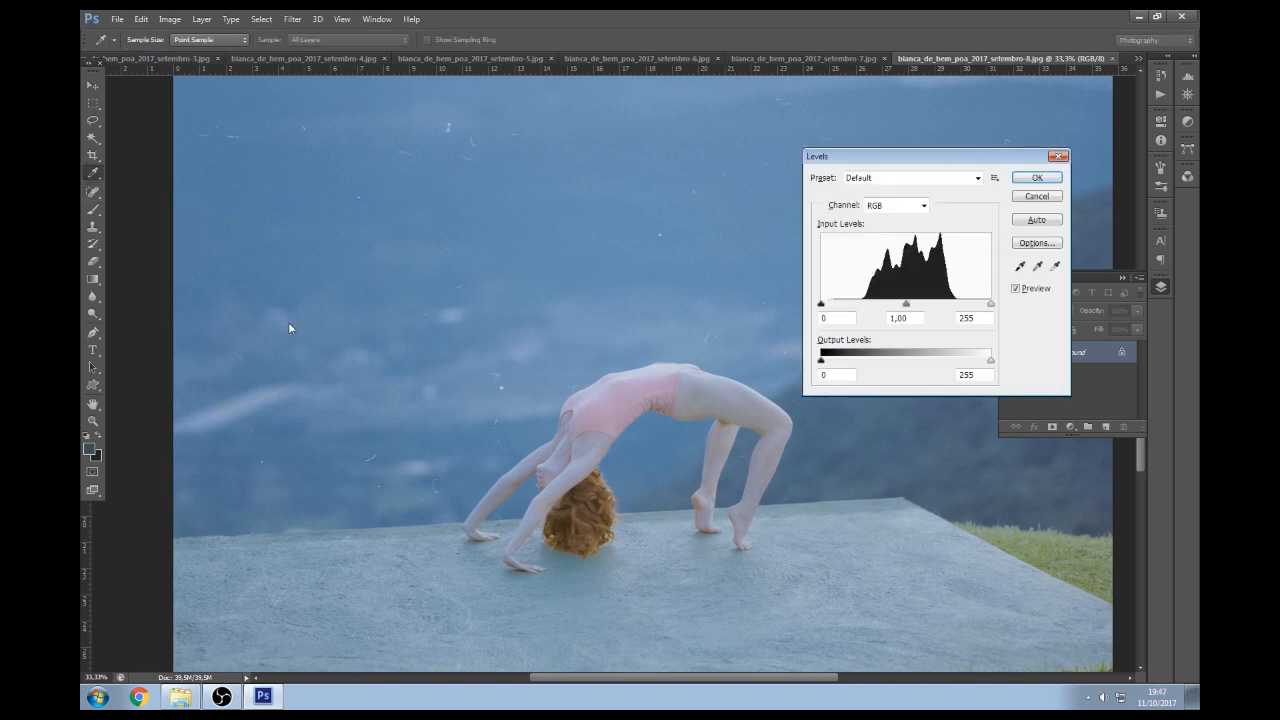
left_click(1028, 244)
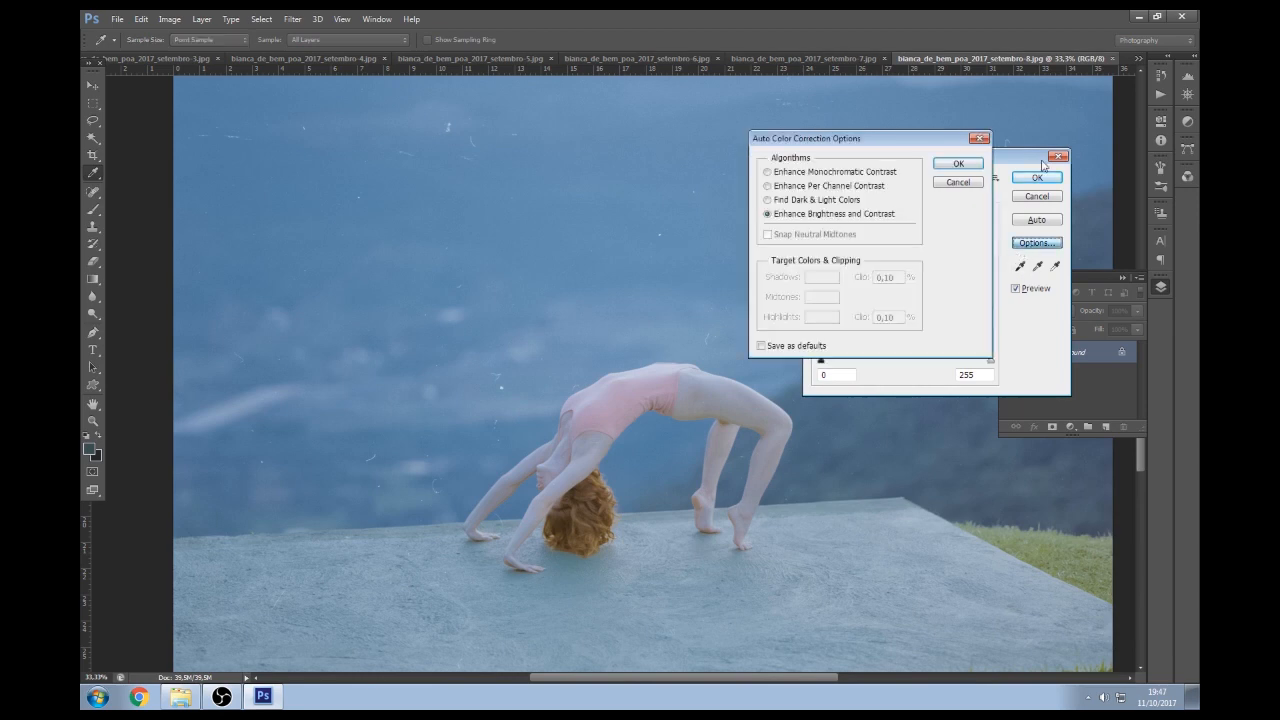
left_click(950, 184)
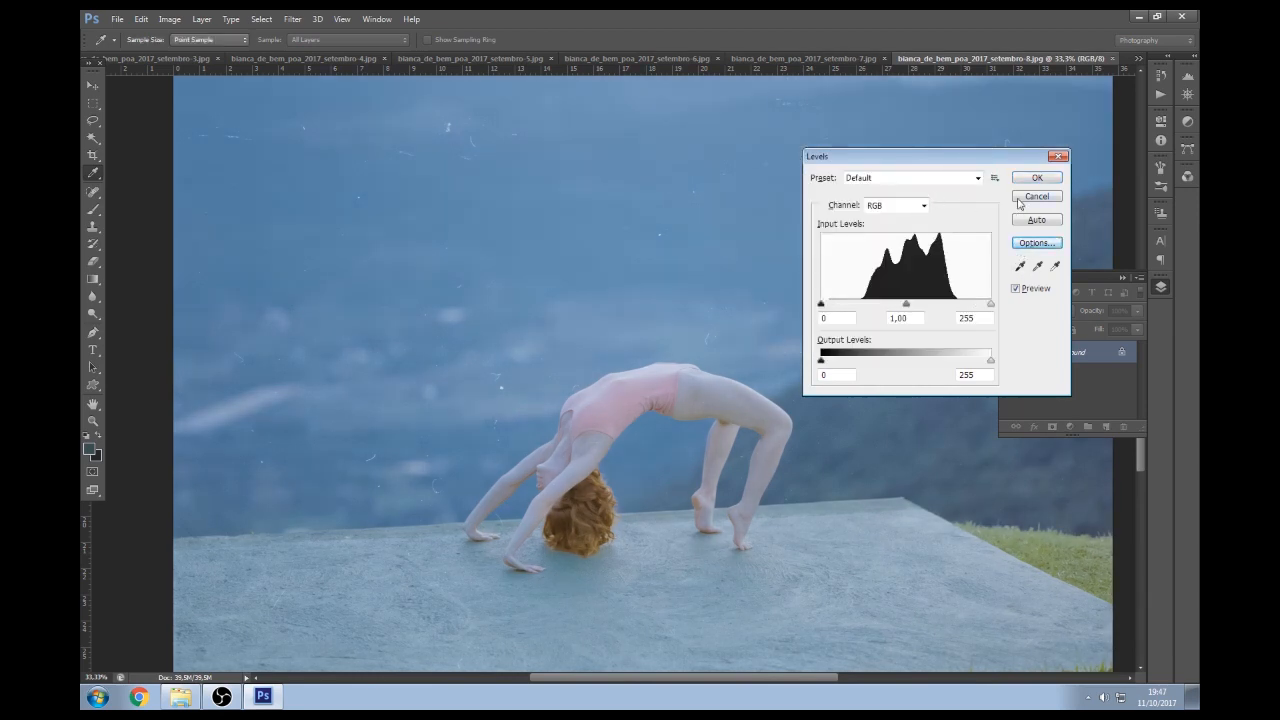
left_click(1019, 199)
key("z")
left_click(791, 305, "alt")
Apply Levels auto colour with Find Dark & Light Colors and Snap Neutral Midtones, then undo to compare
key("ctrl+l")
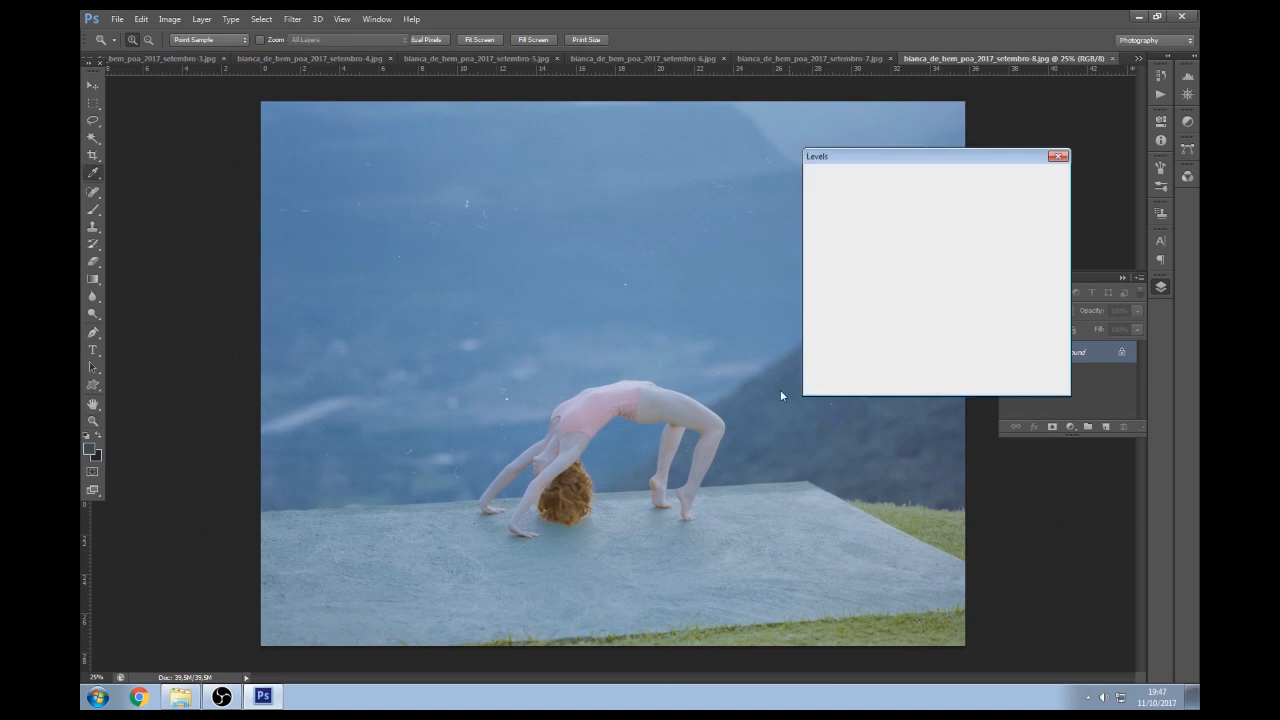
left_click(1030, 244)
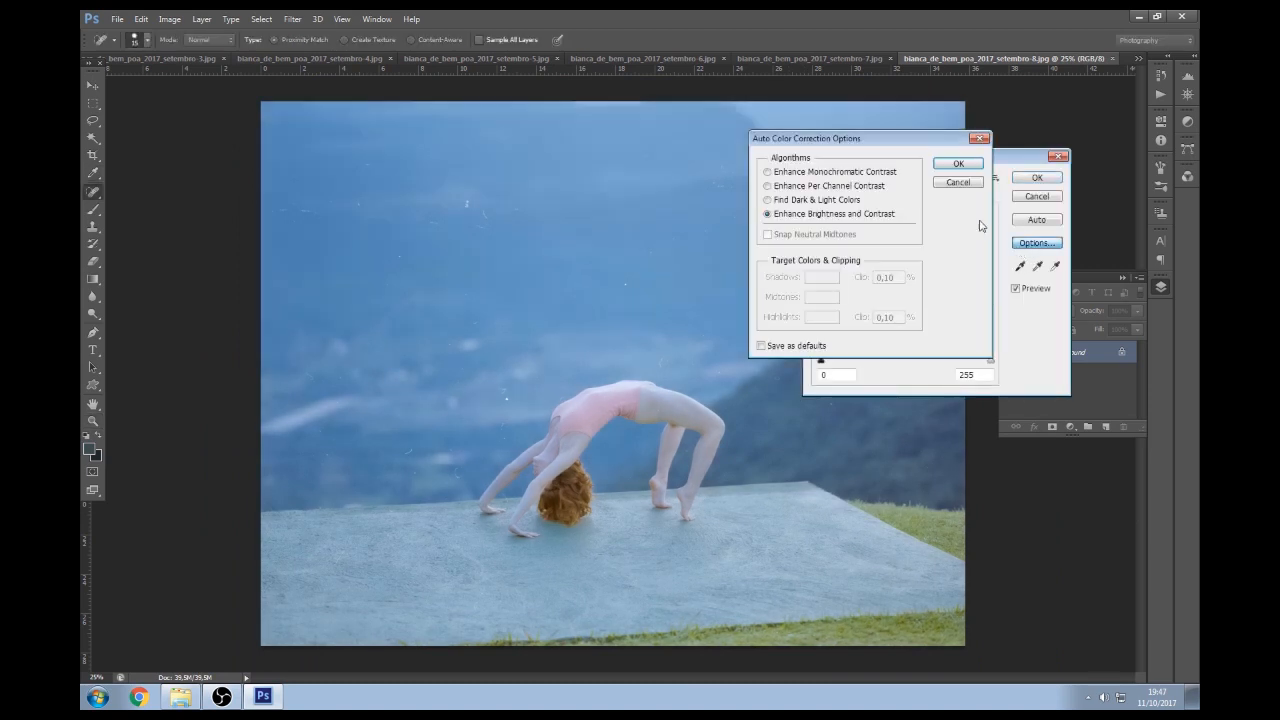
left_click_drag(839, 147, 897, 149)
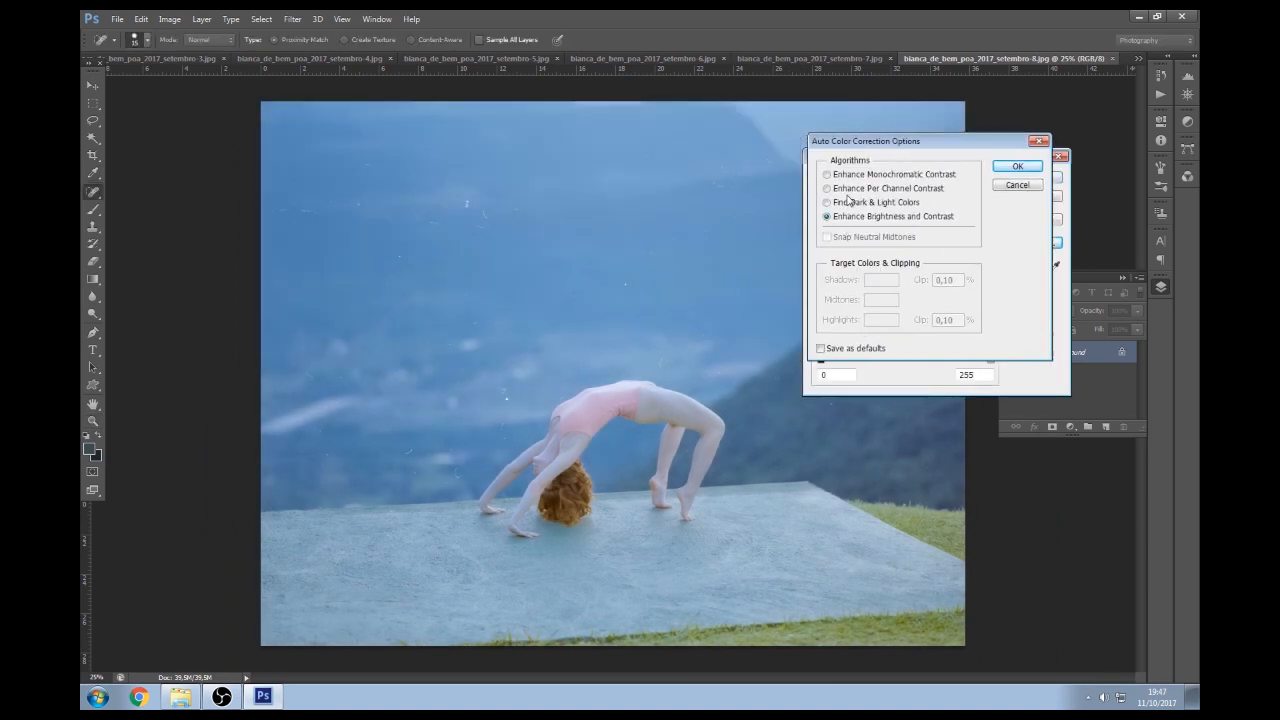
left_click(850, 189)
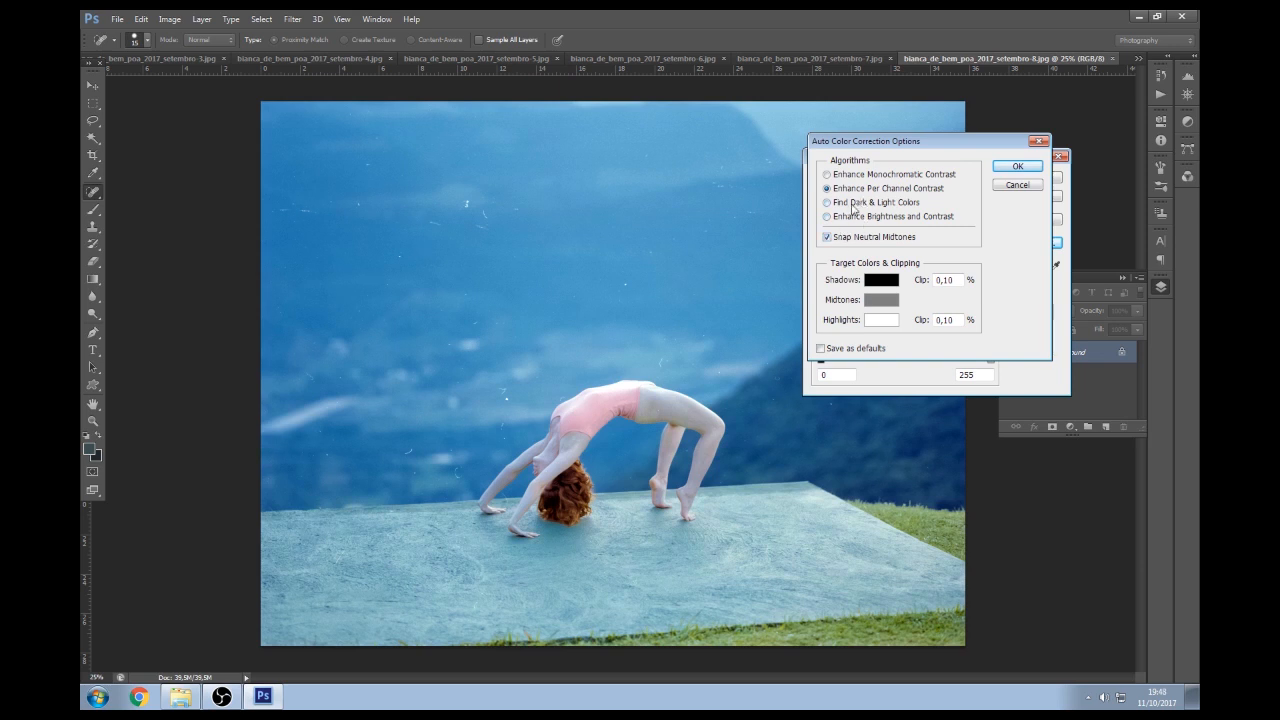
left_click(849, 207)
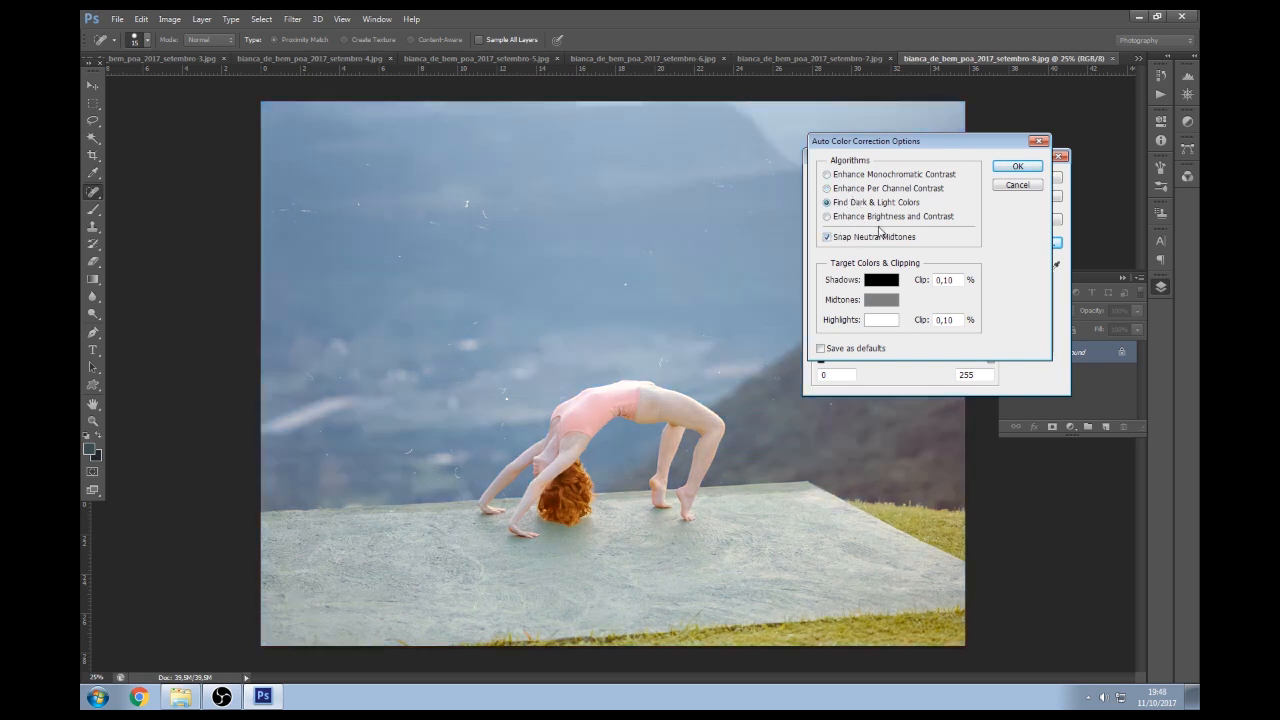
left_click(848, 240)
left_click(858, 241)
left_click(1017, 166)
left_click(1038, 178)
key("ctrl+z")
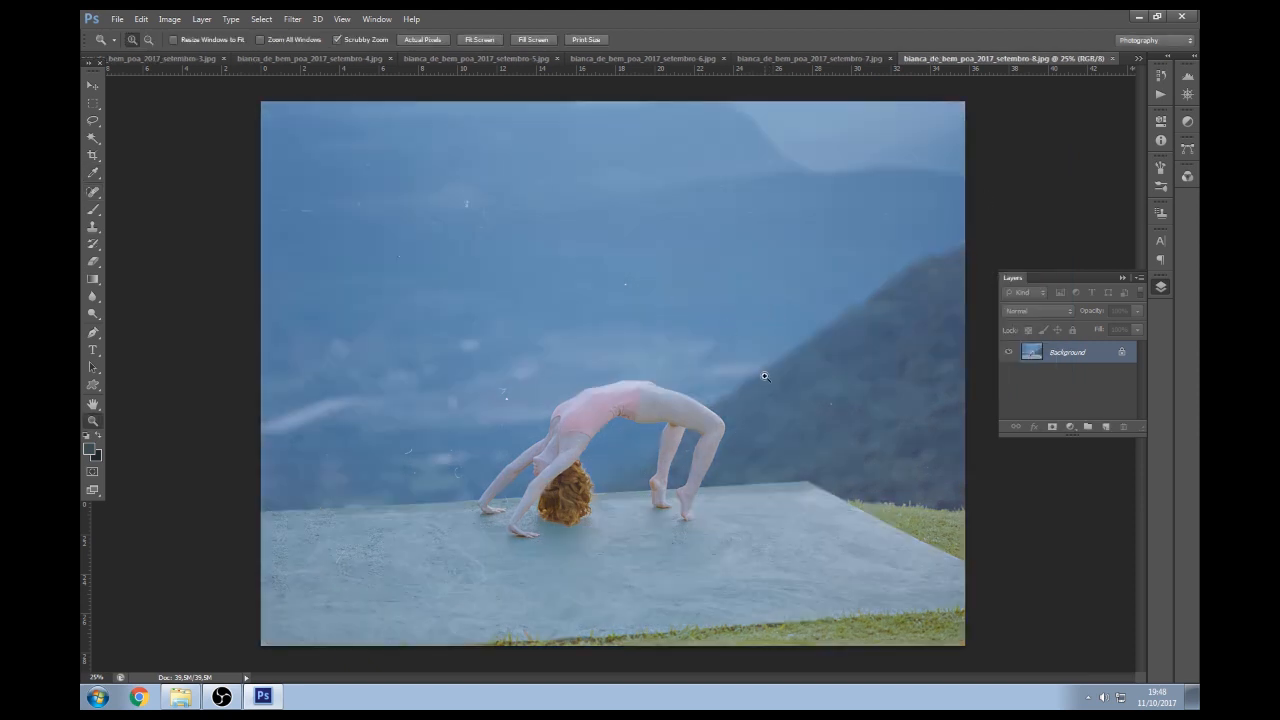
Restore the colour correction and crop in from the photo's right and bottom edges
key("ctrl+z")
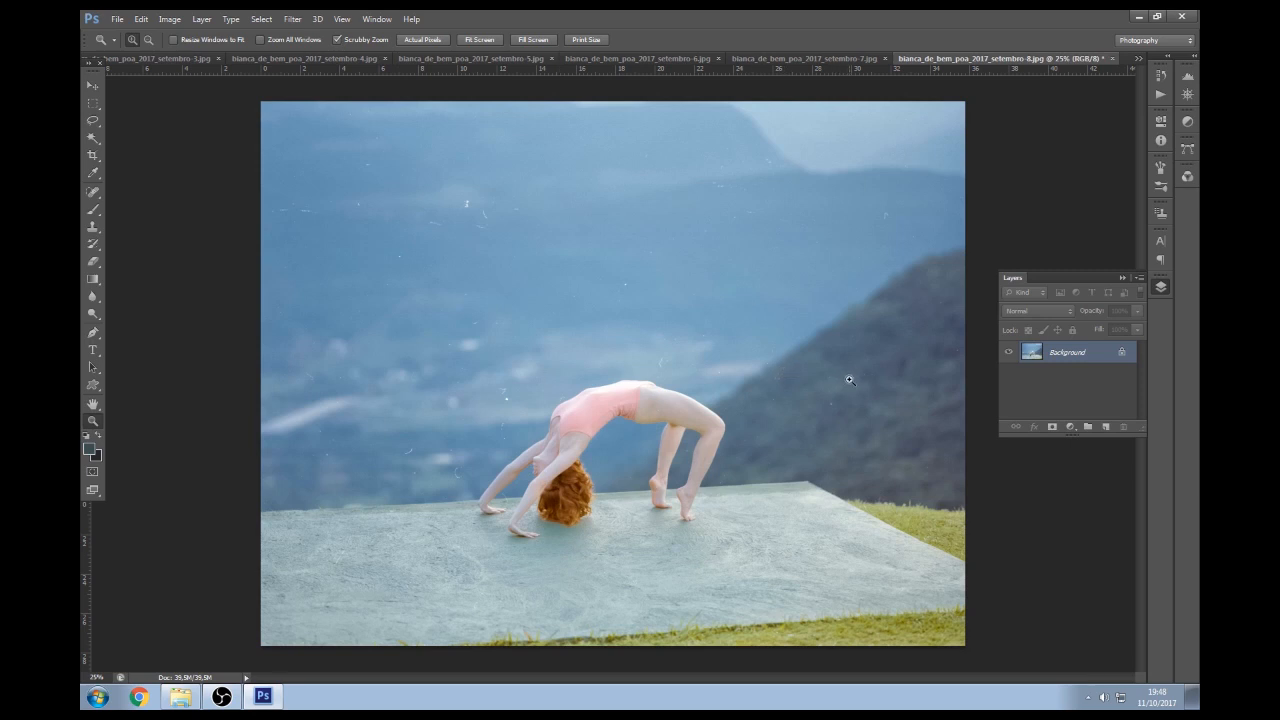
left_click(93, 155)
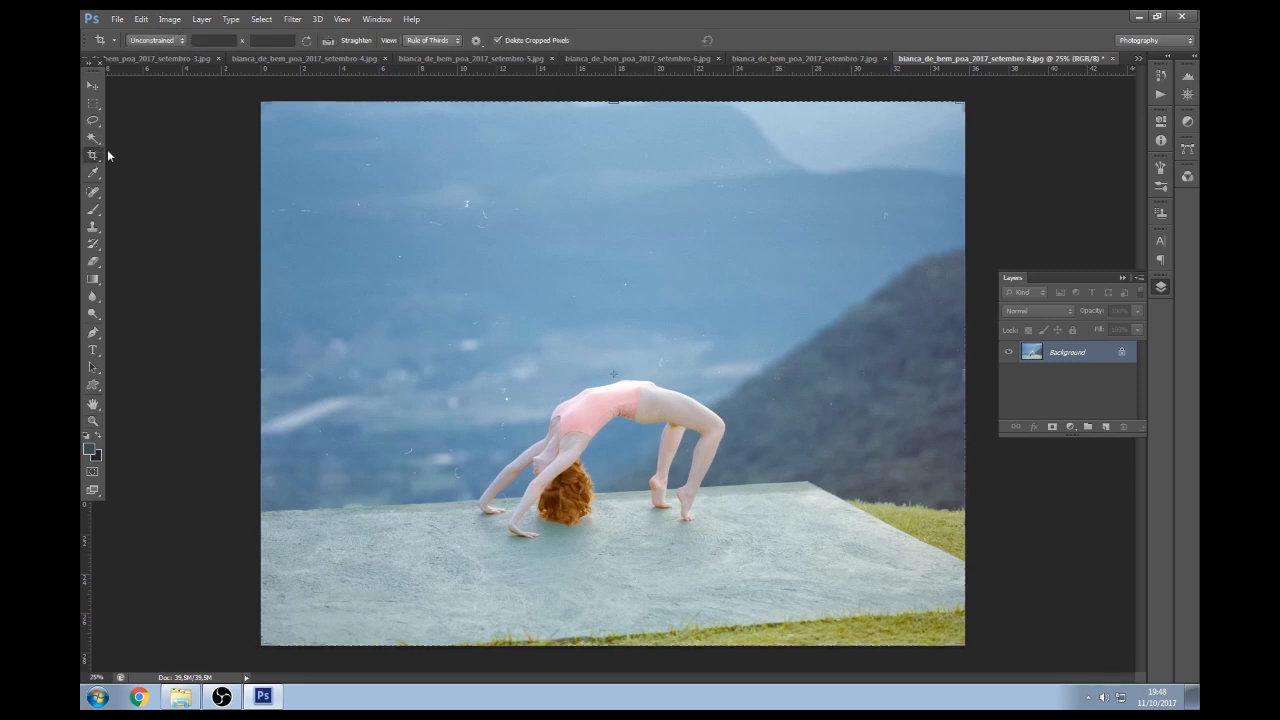
left_click_drag(965, 645, 941, 628)
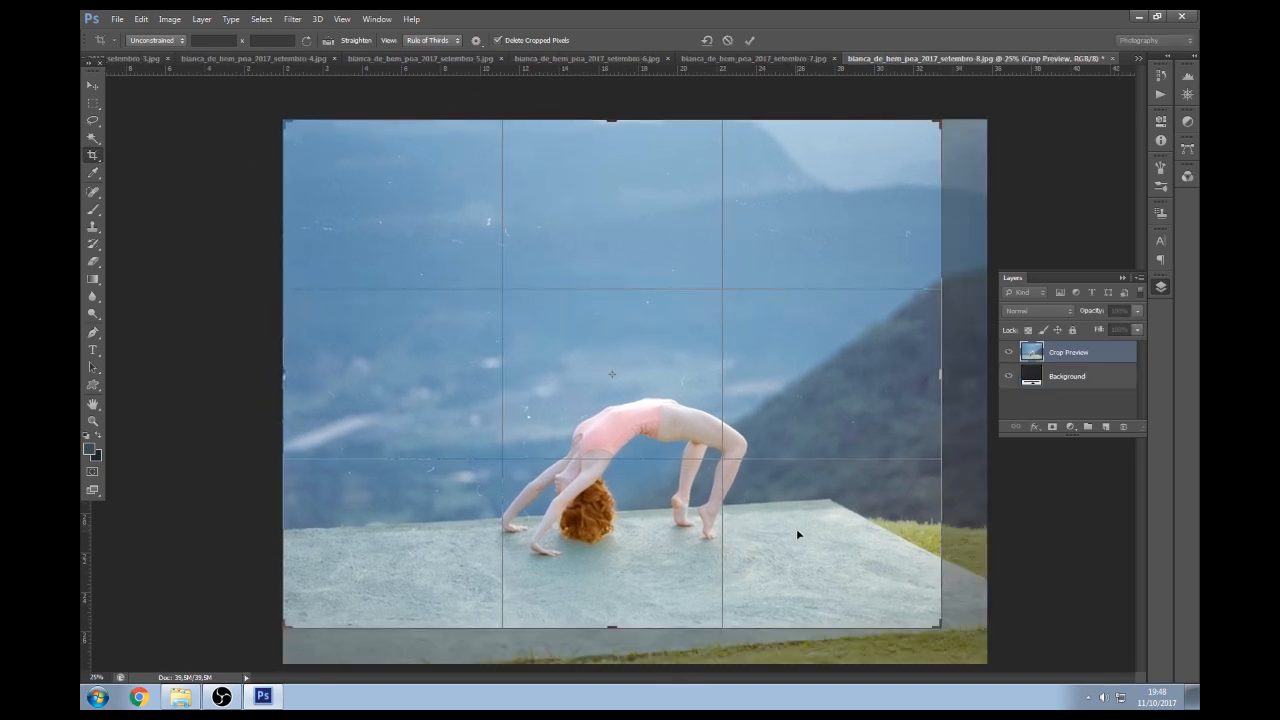
key("Return")
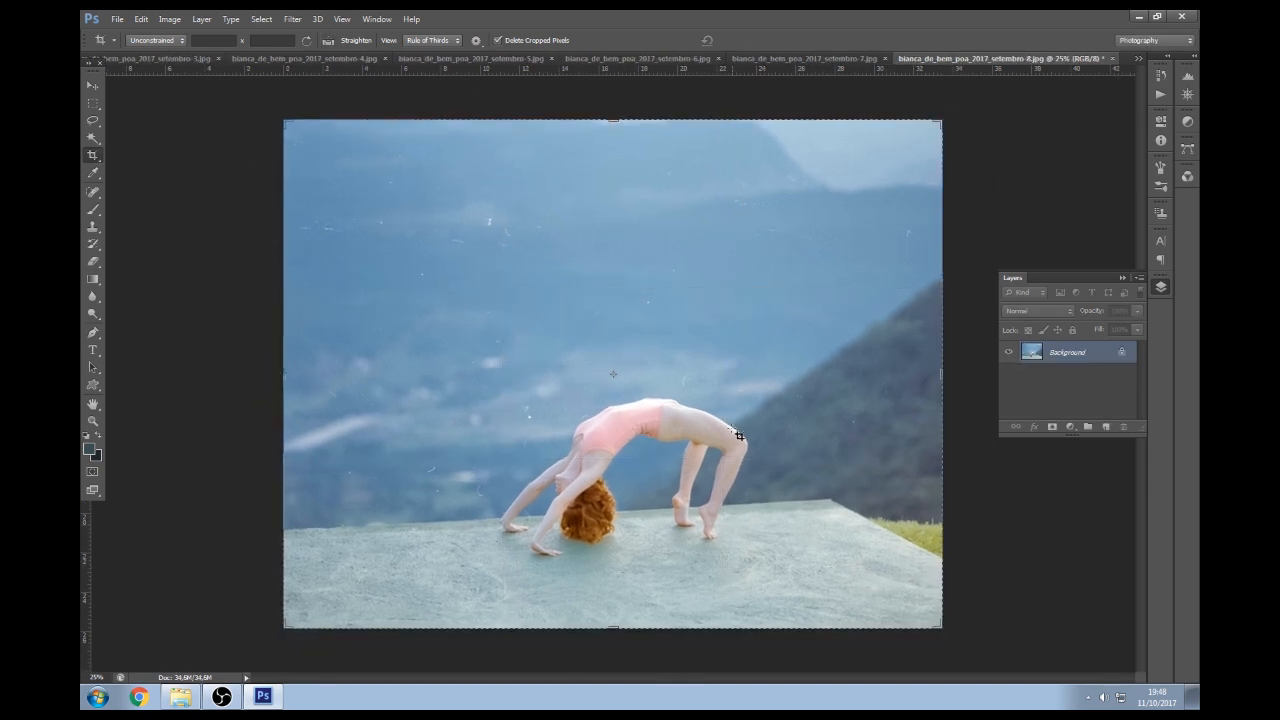
key("ctrl+z")
key("ctrl+z")
Save the cropped backbend photo as a JPEG at quality 10
key("ctrl")
key("ctrl+s")
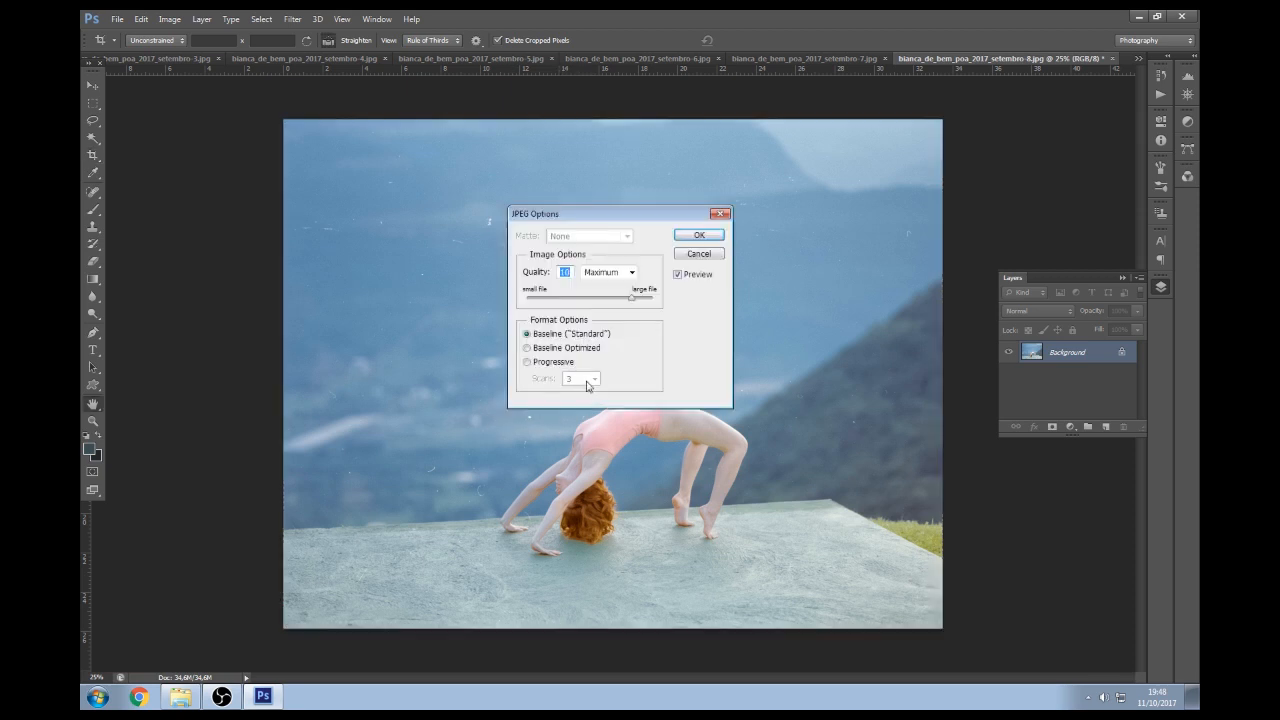
key("Return")
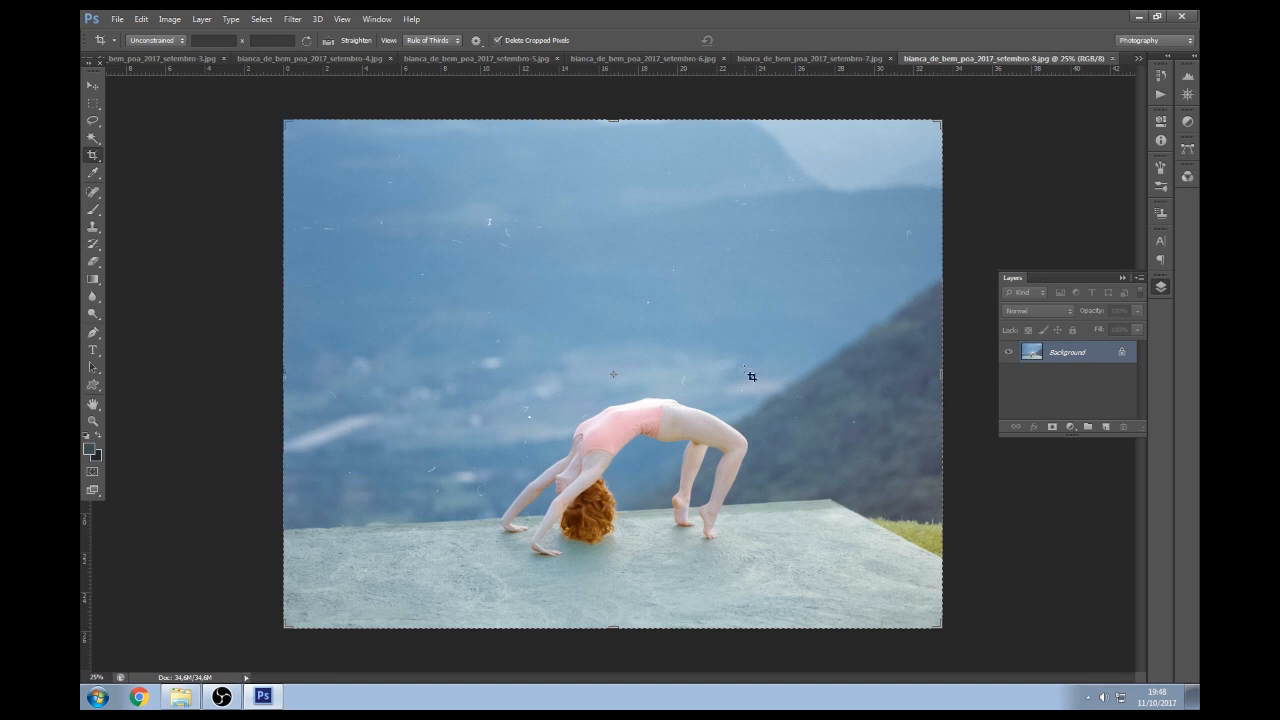
Tidy the Actions panel and run the high-pass sharpening action on the photo
left_click(1158, 99)
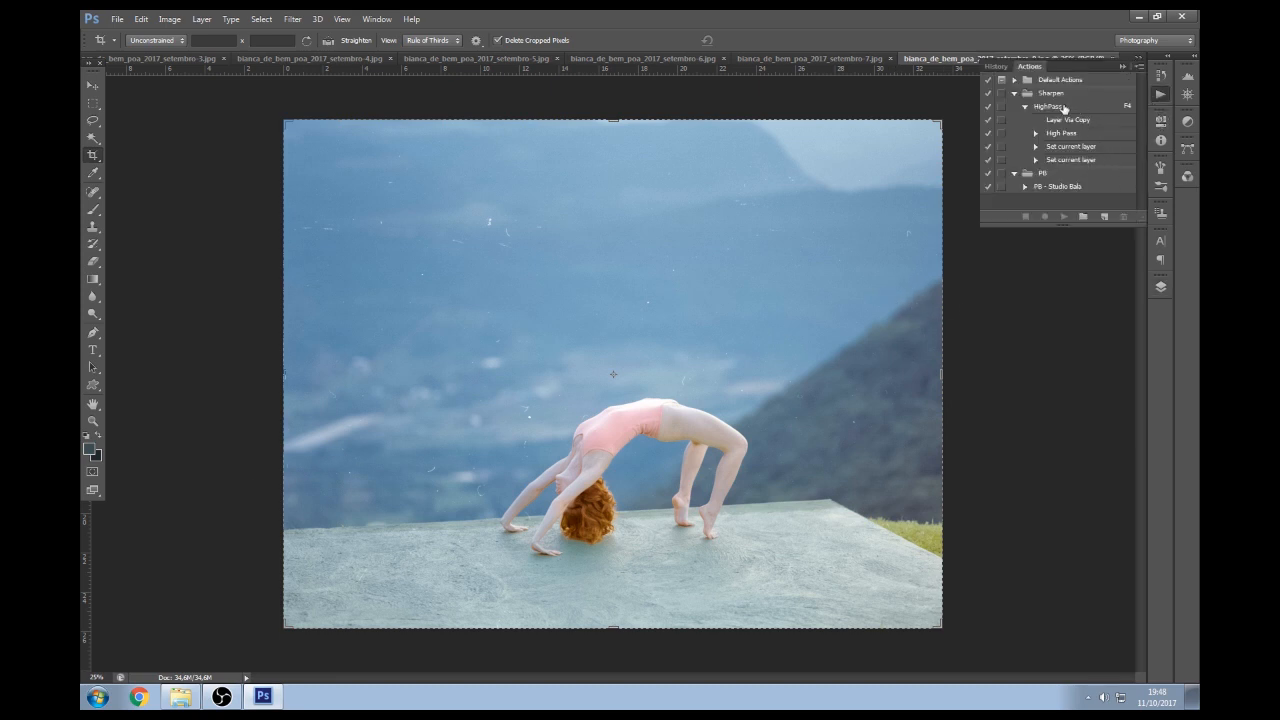
left_click(1016, 93)
left_click(1044, 97)
left_click(1017, 106)
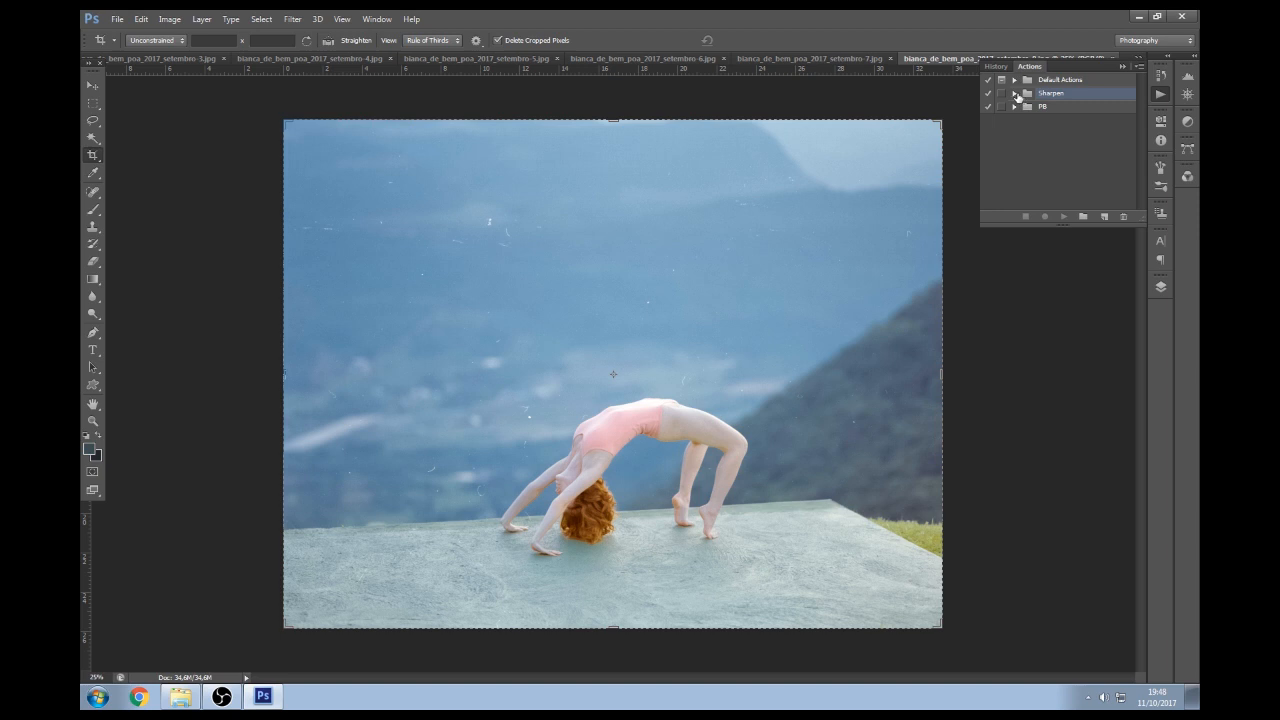
left_click(1160, 94)
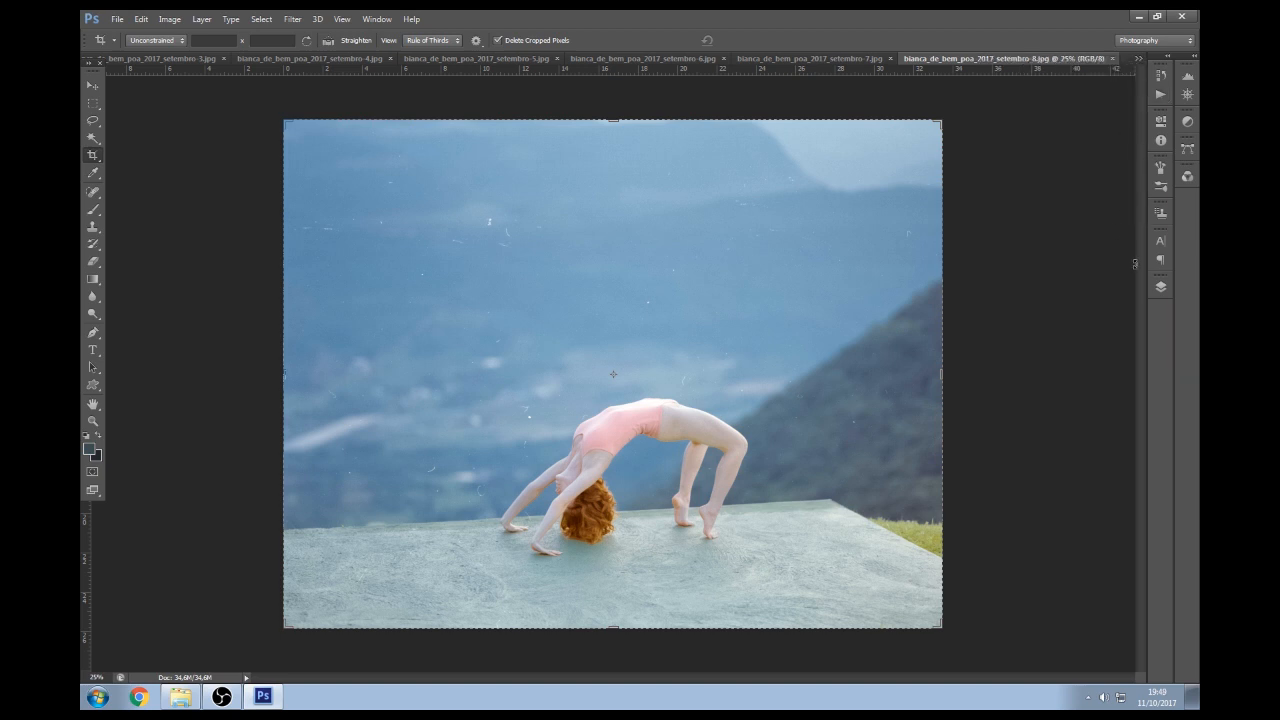
left_click(1160, 287)
key("F2")
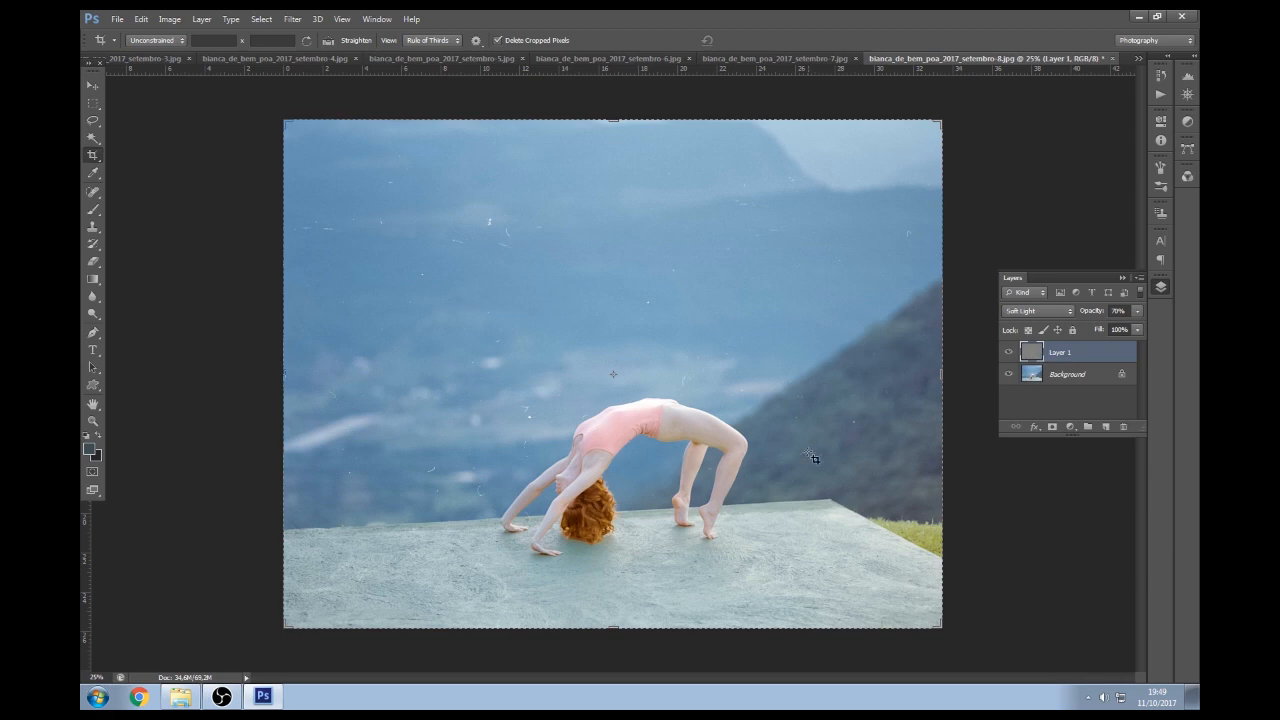
Zoom in on the dancer's hair and toggle the Soft Light overlay layer to compare
key("z")
left_click(591, 510)
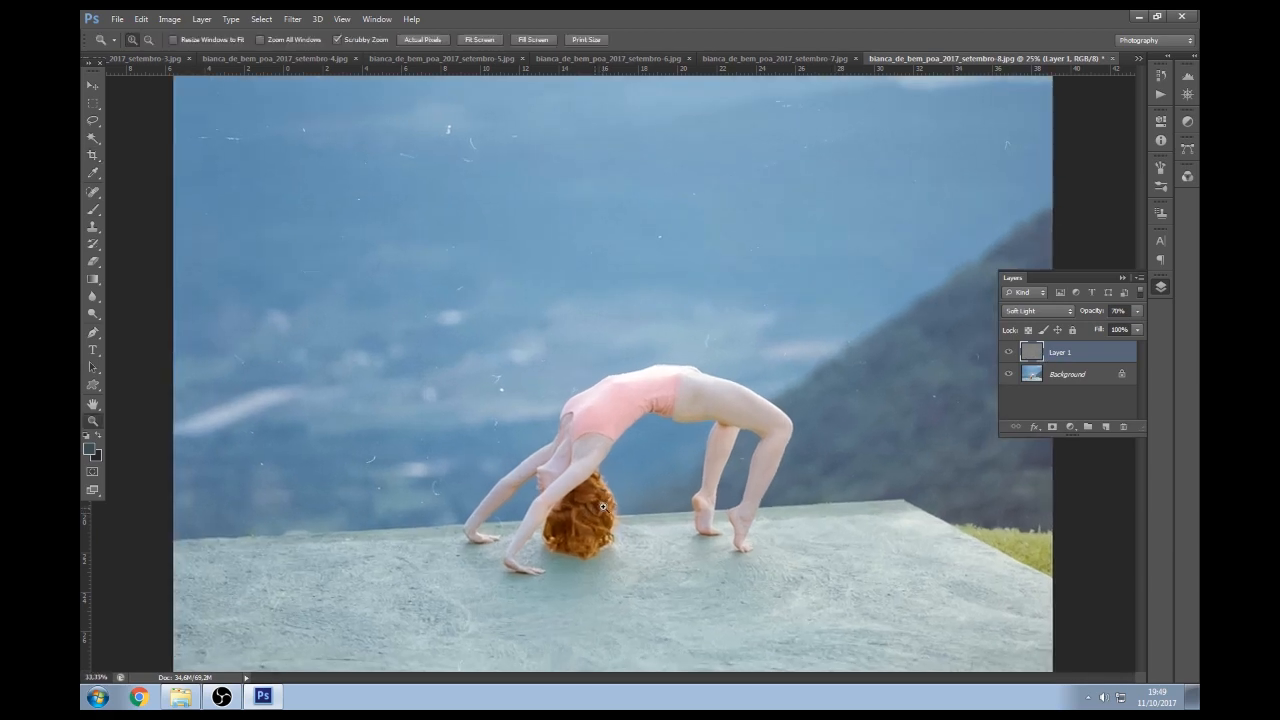
key("c")
left_click(1009, 352)
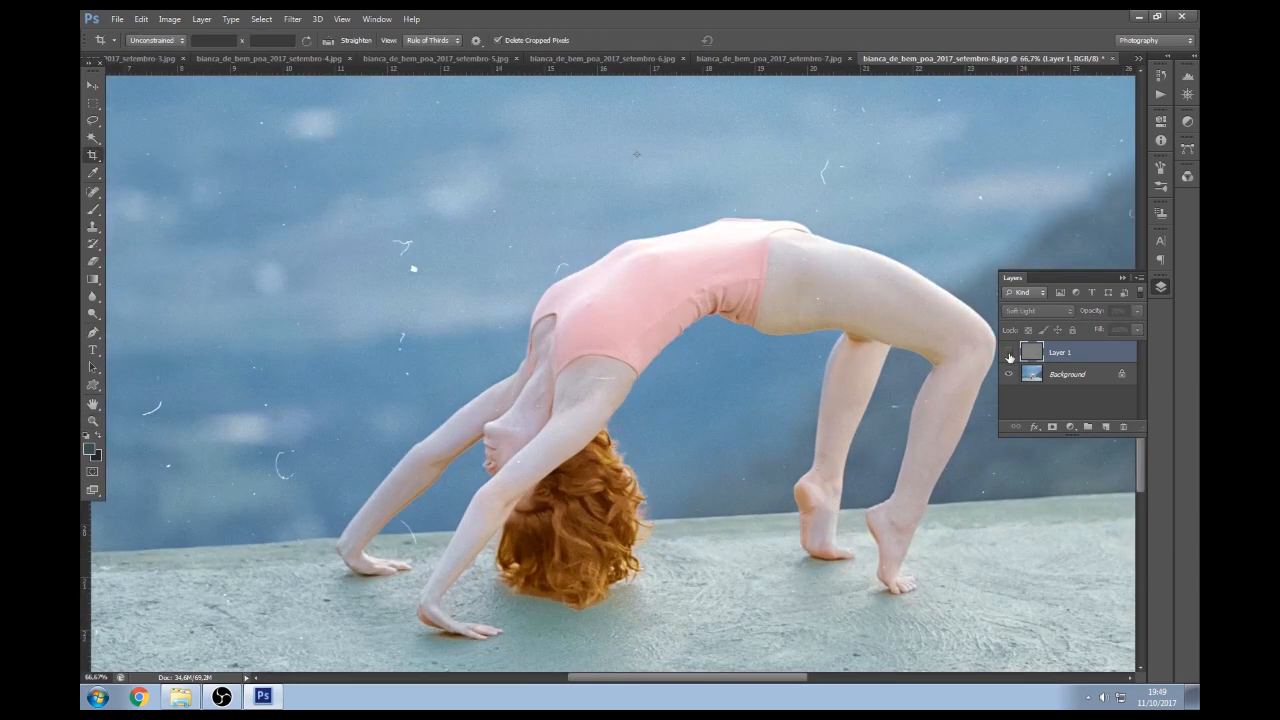
left_click(1009, 353)
left_click(1009, 354)
left_click(1010, 355)
left_click(1011, 356)
left_click(1009, 353)
Zoom out and merge the 70% Soft Light layer down into the Background
key("z")
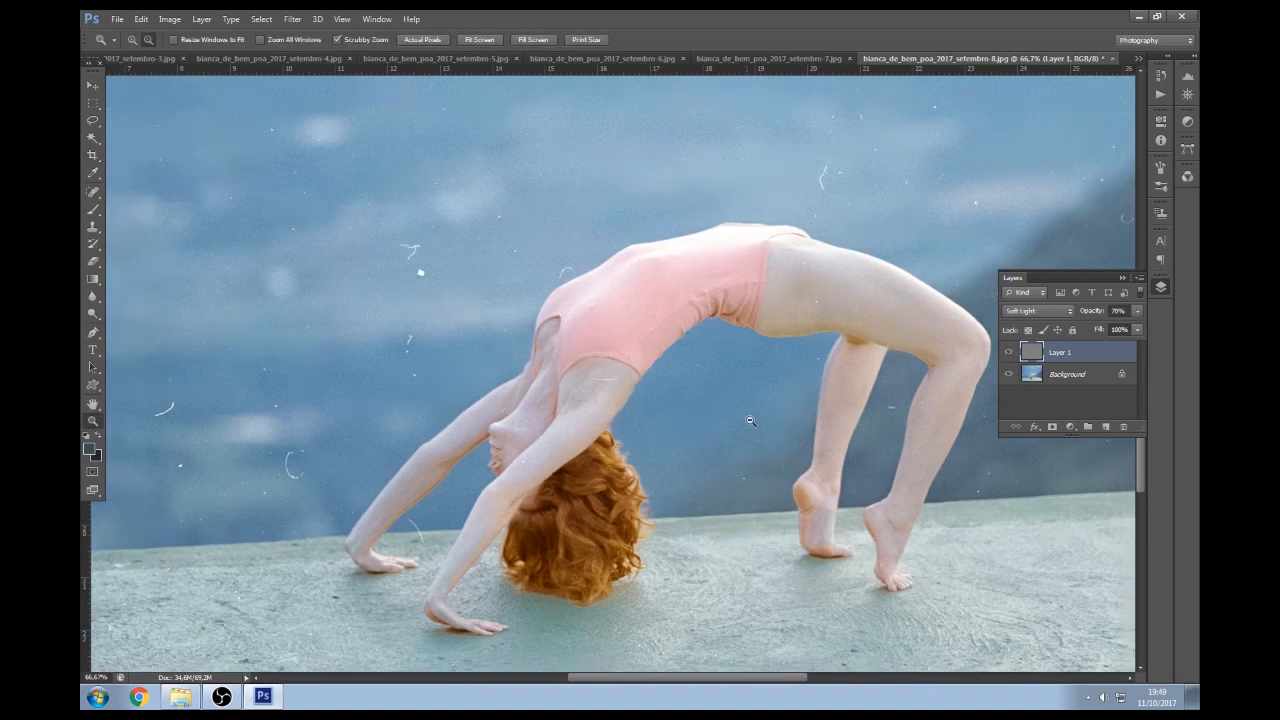
key("ctrl+minus")
key("ctrl+minus")
scroll(1085, 346, "up", 1)
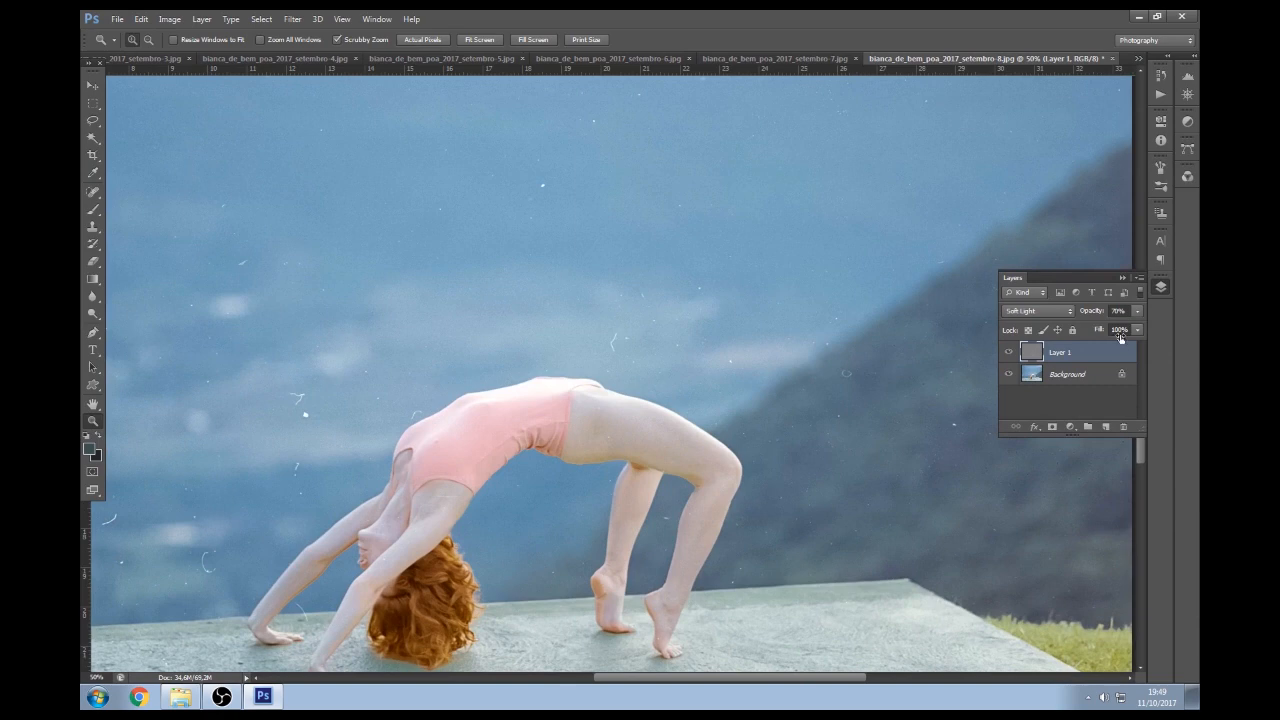
key("ctrl+e")
scroll(698, 430, "down", 1)
scroll(698, 430, "down", 2)
key("c")
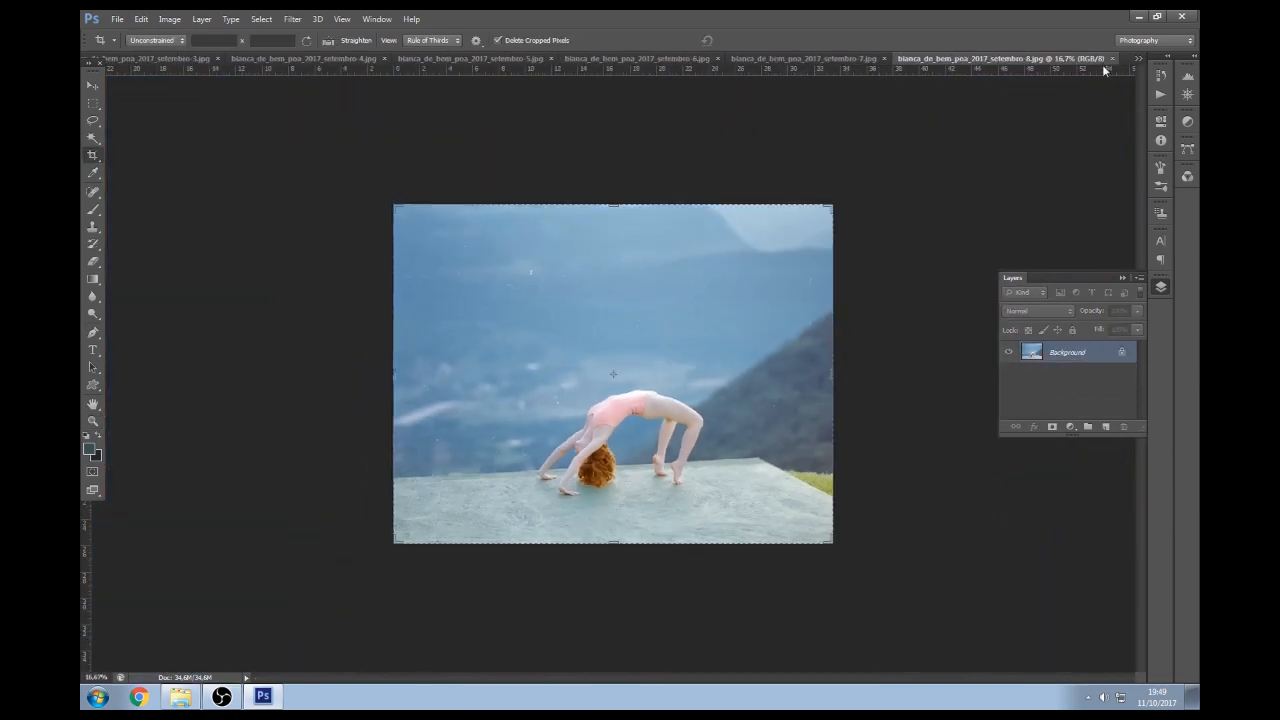
Close the backbend photo and compare Levels auto colour algorithms on the red-haired portrait
left_click(1111, 58)
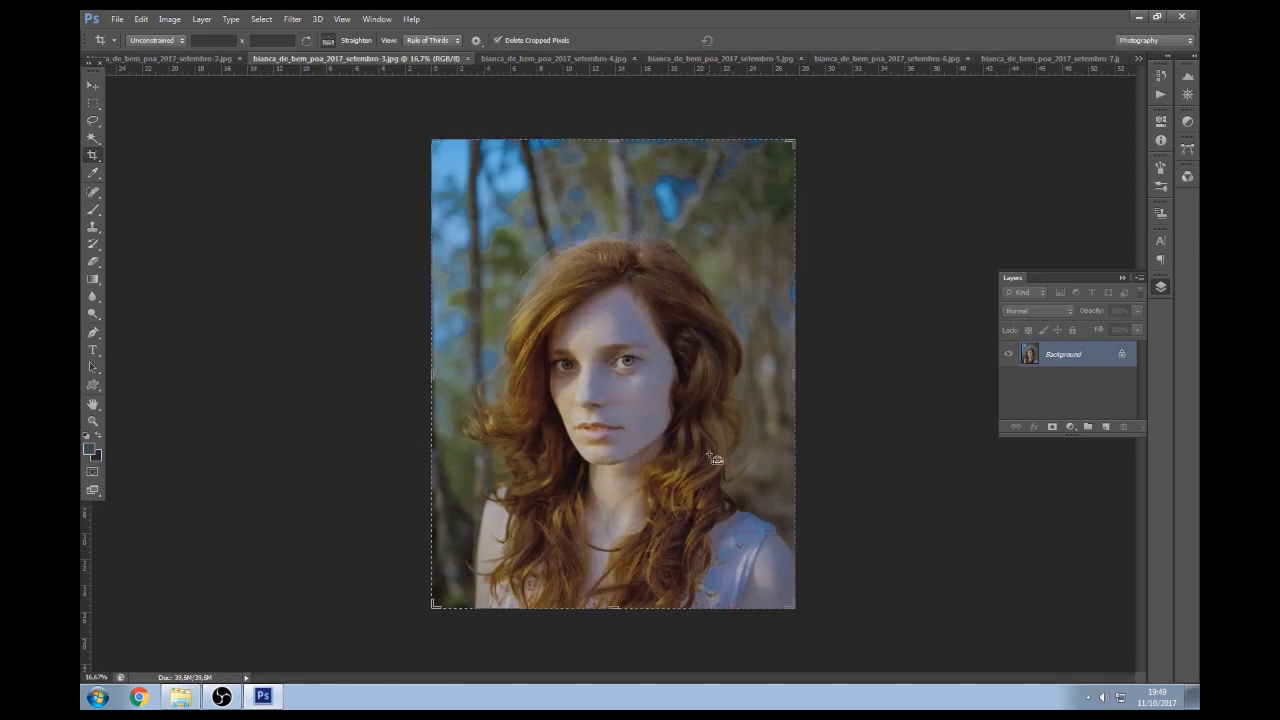
key("ctrl+l")
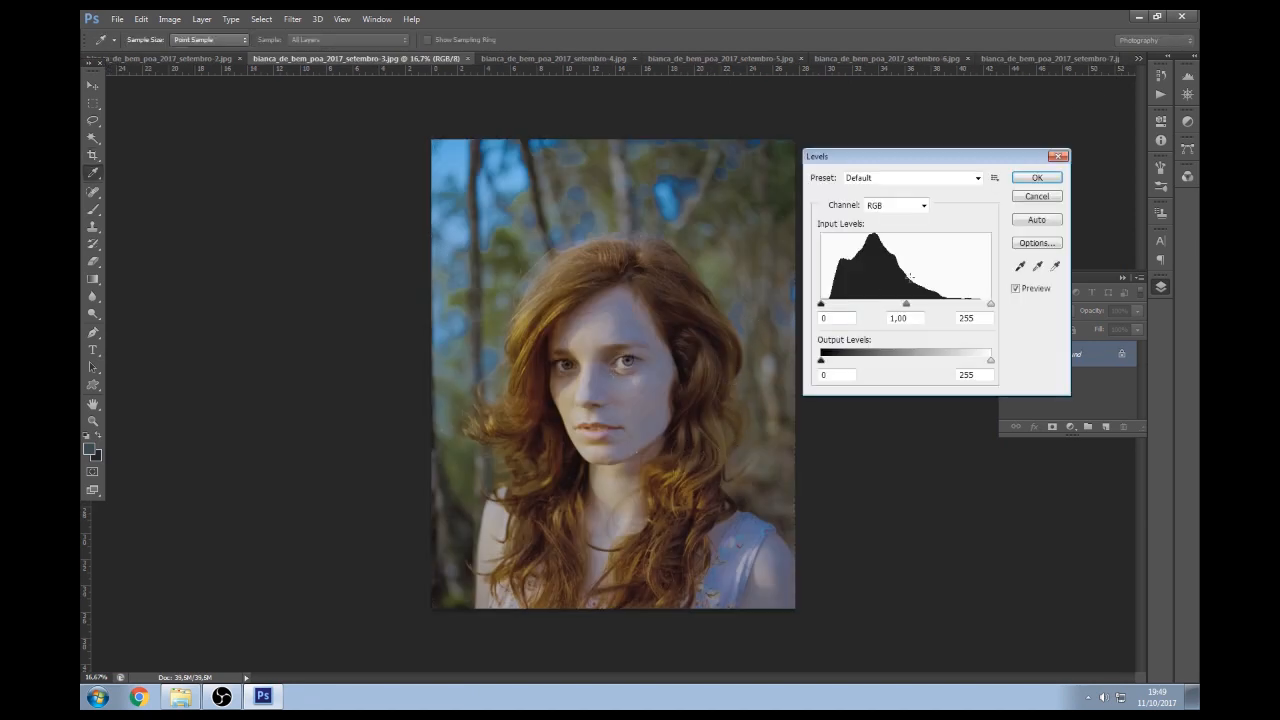
left_click(1036, 242)
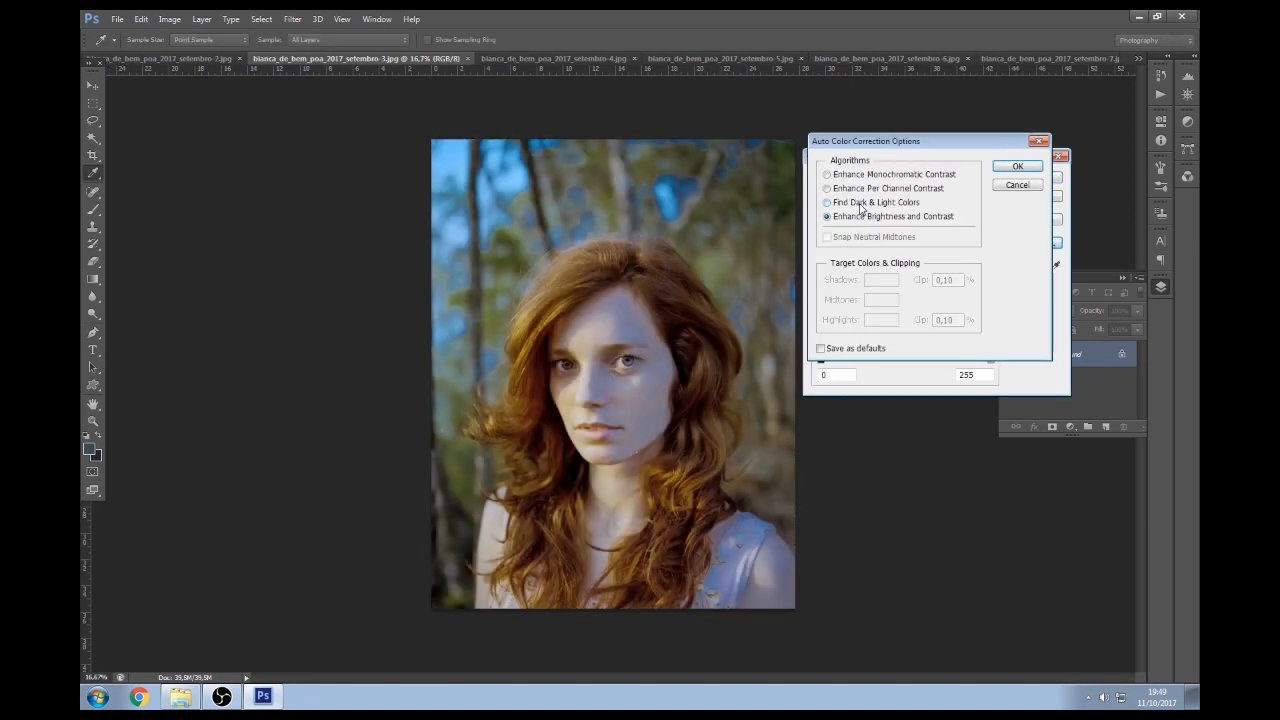
left_click(866, 202)
left_click(866, 189)
left_click(845, 237)
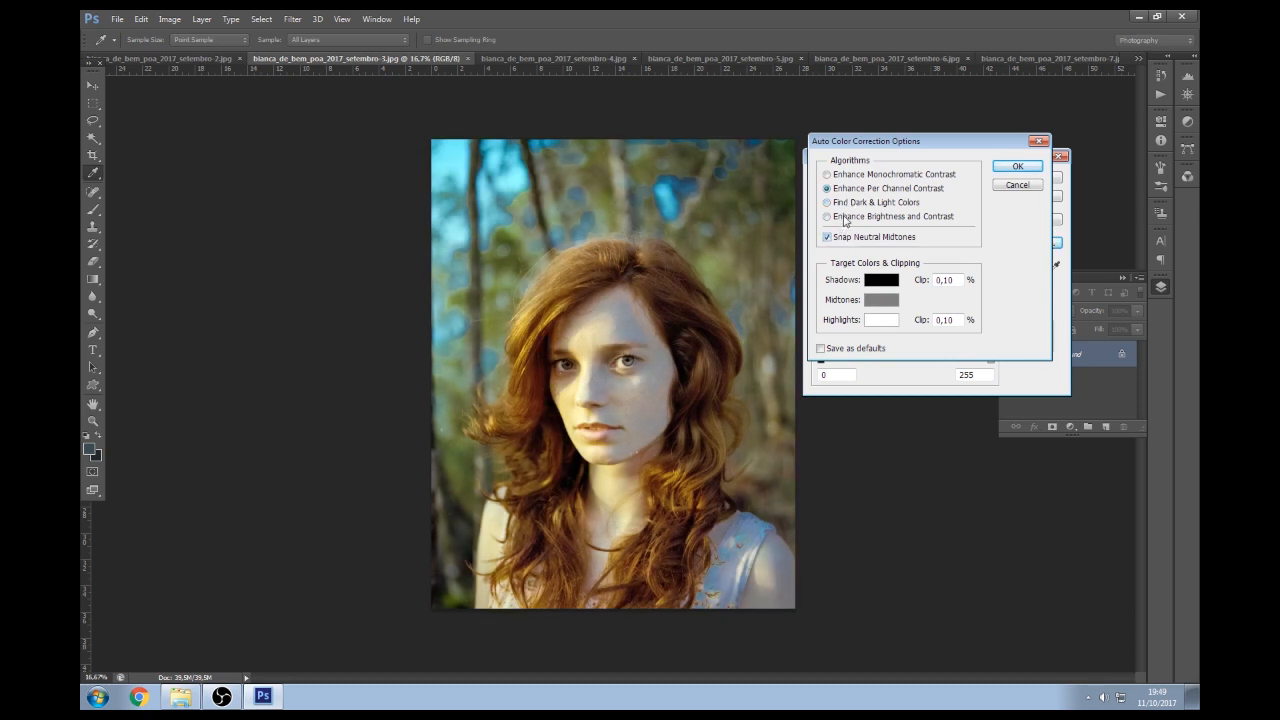
left_click(853, 204)
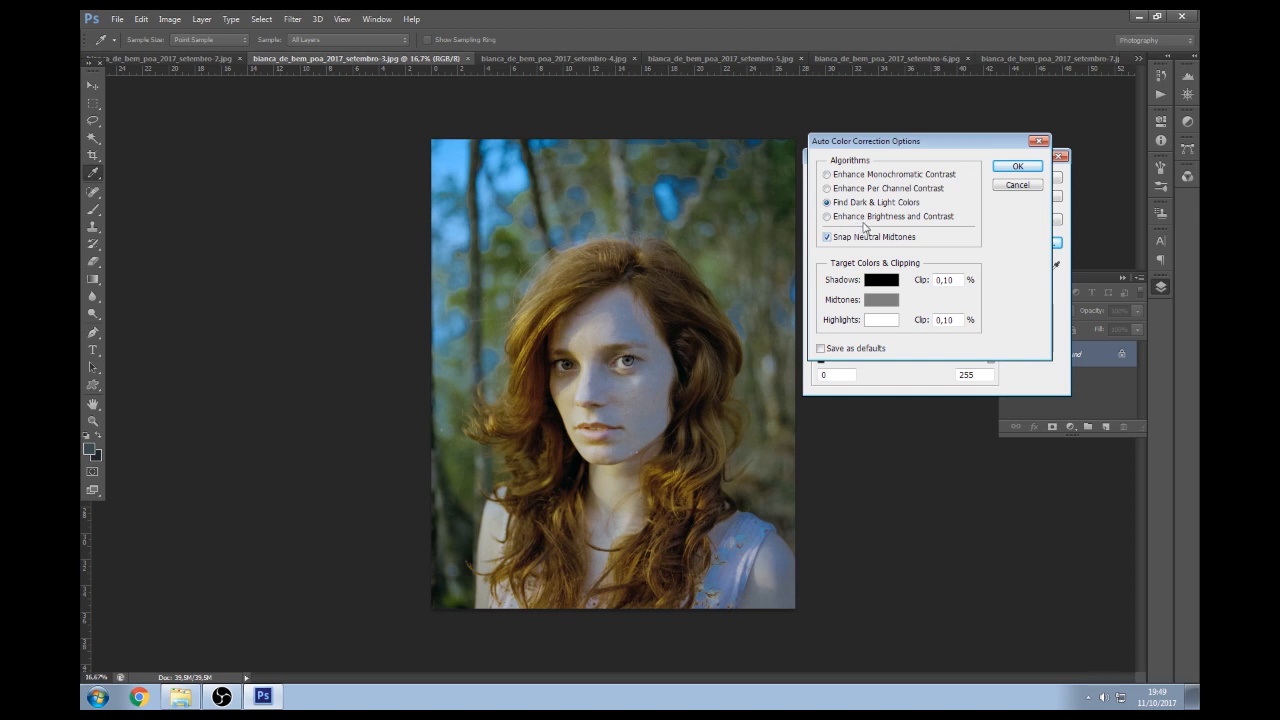
left_click(877, 191)
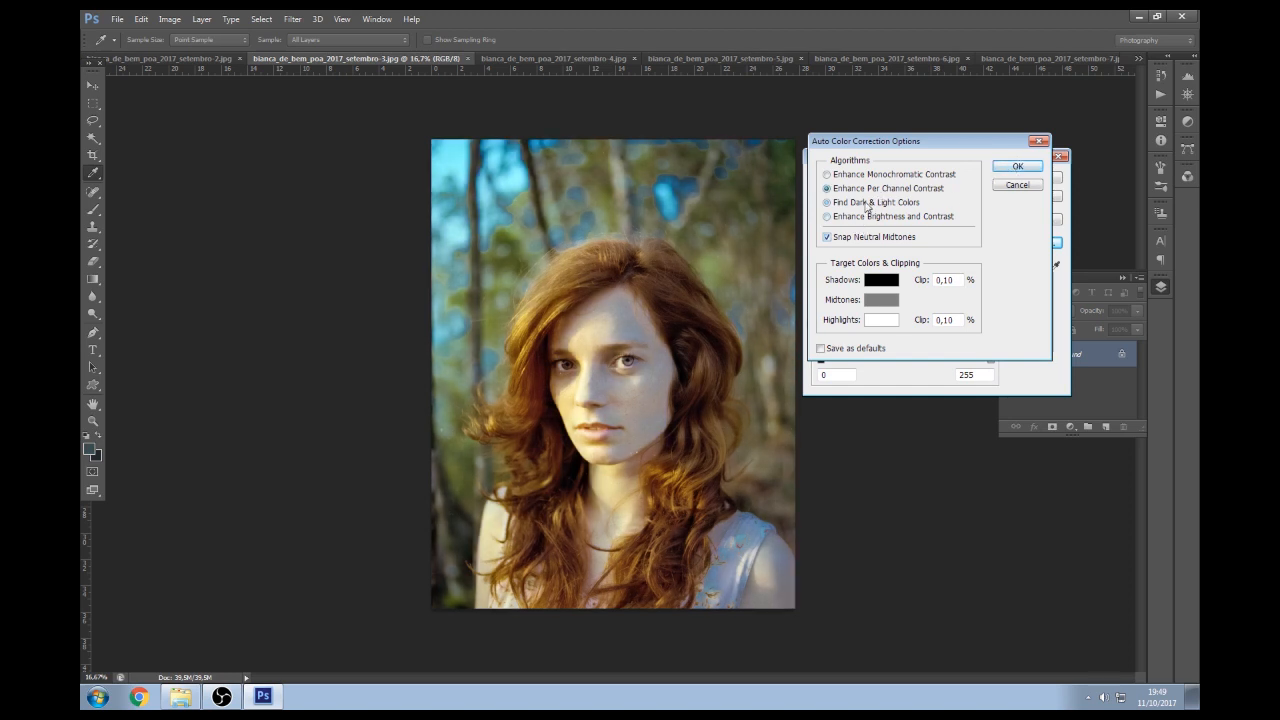
Settle on Enhance Per Channel Contrast with Snap Neutral Midtones and apply the Levels correction
left_click(862, 175)
left_click(858, 192)
left_click(852, 240)
left_click(858, 205)
left_click(862, 194)
left_click(854, 204)
left_click(863, 191)
left_click(830, 238)
left_click(1012, 167)
left_click(1025, 178)
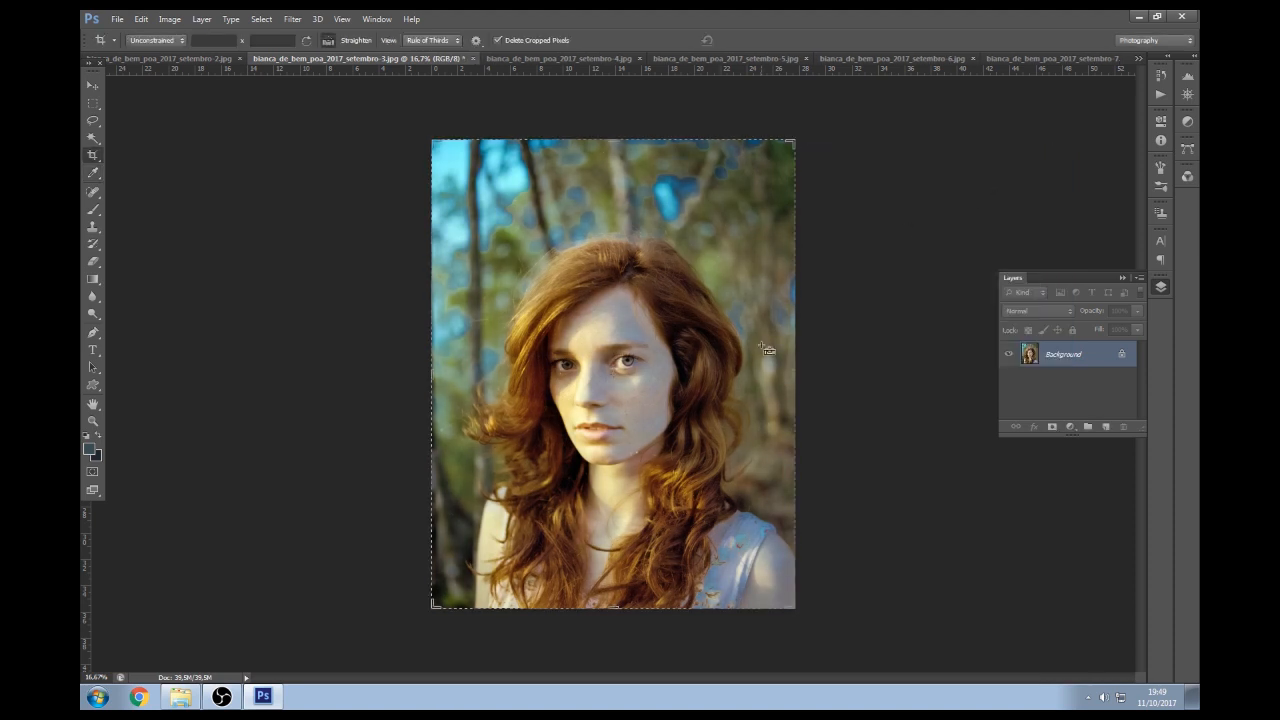
Lower the portrait's saturation to -17 with Hue/Saturation
key("ctrl+u")
mouse_move(981, 256)
left_mouse_down()
mouse_move(965, 269)
mouse_move(973, 257)
left_mouse_up()
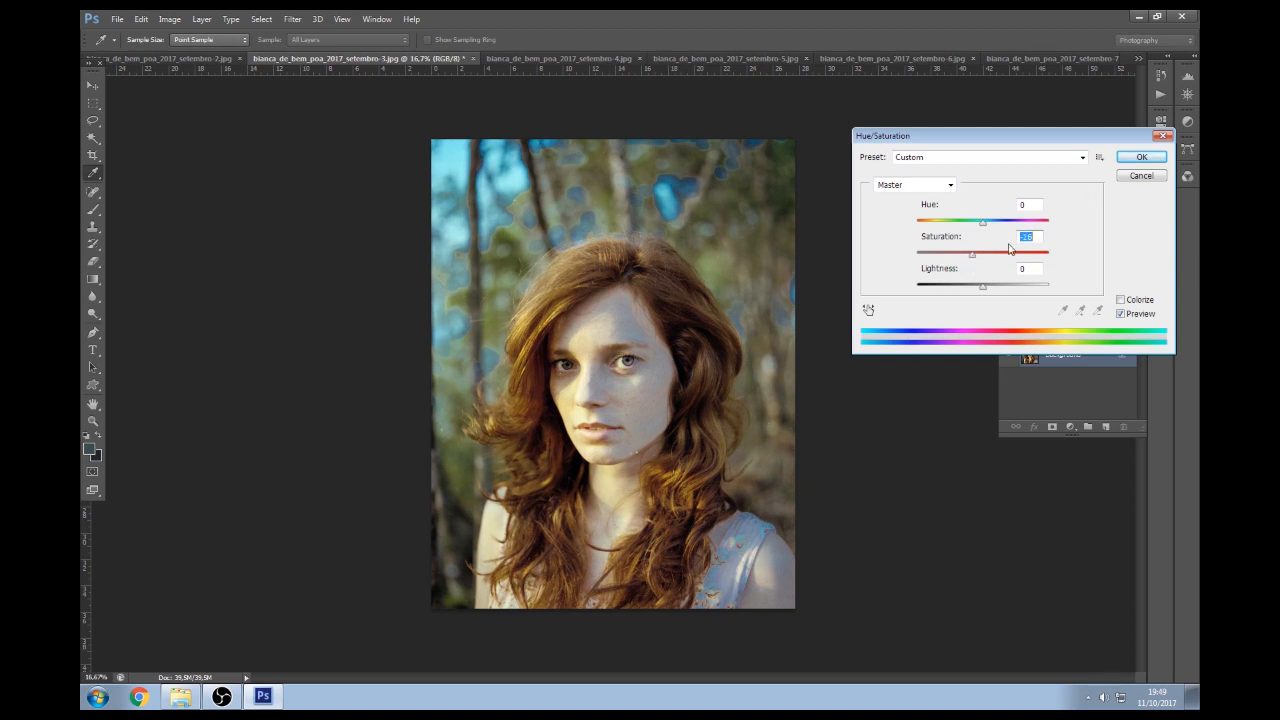
left_click(1139, 157)
key("c")
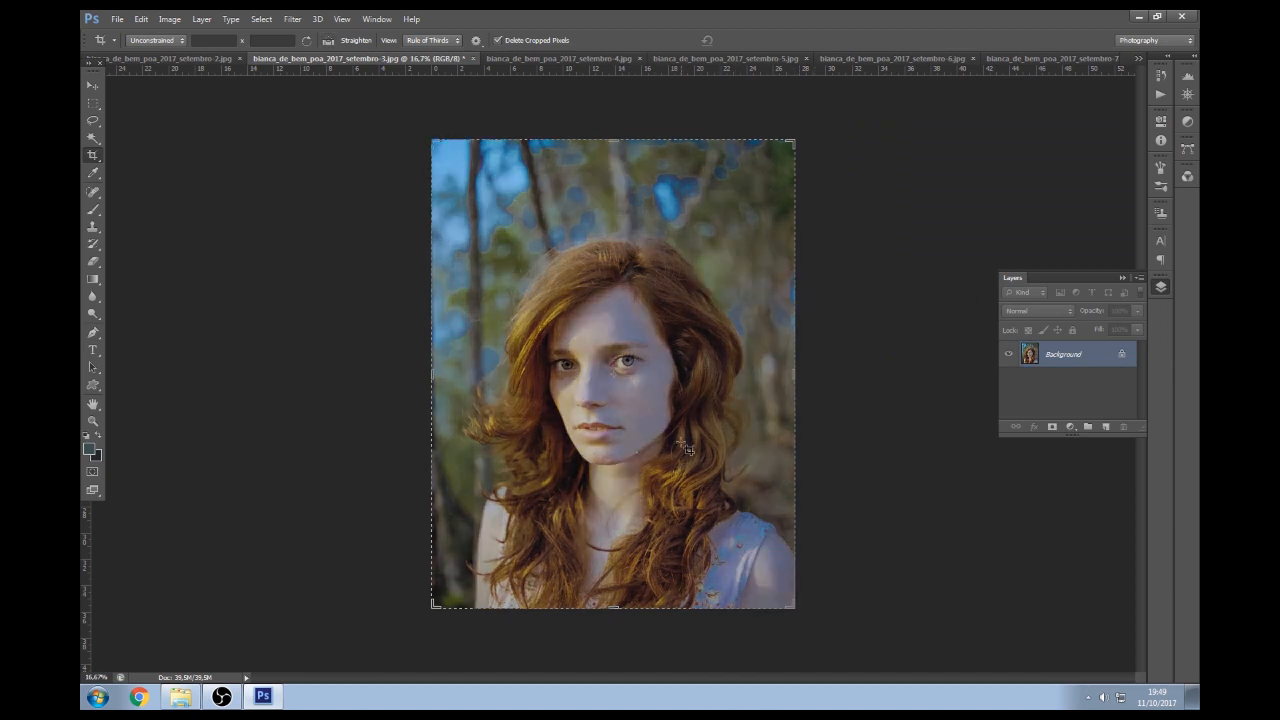
Add the soft-light overlay layer, merge it down, and save as a maximum-quality JPEG
key("ctrl")
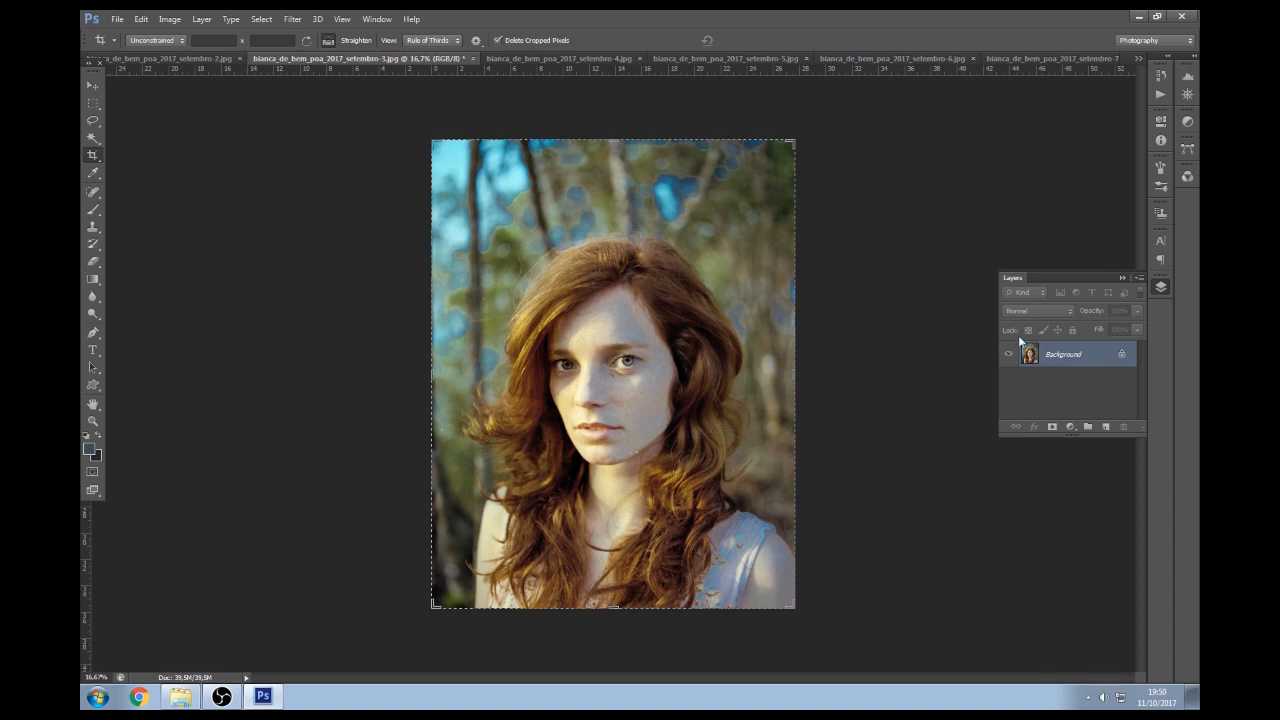
key("ctrl+j")
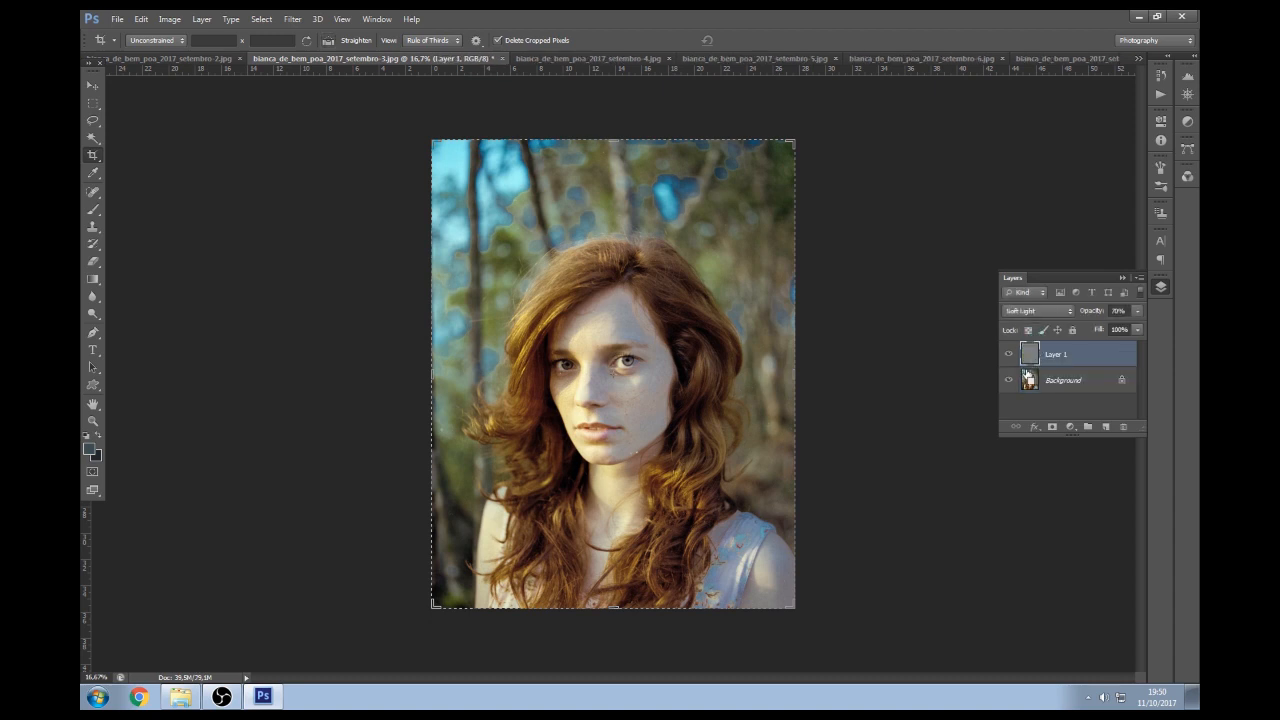
key("ctrl+e")
key("ctrl+s")
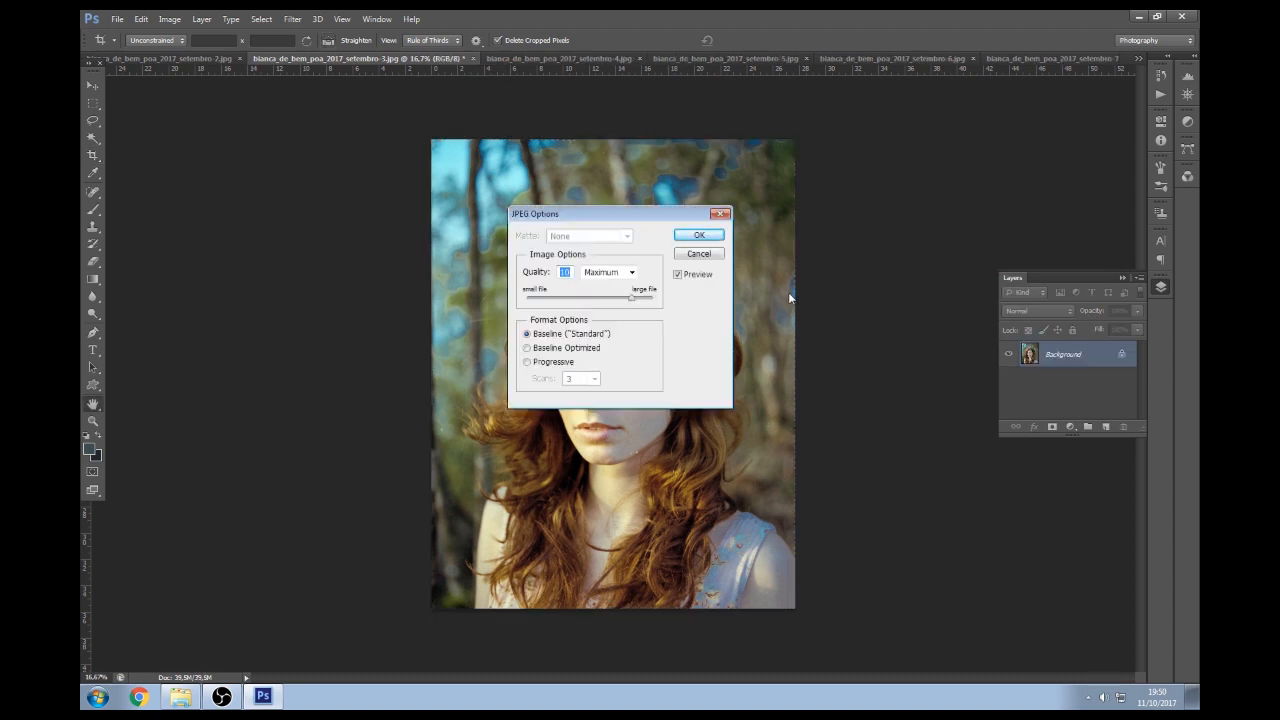
key("Return")
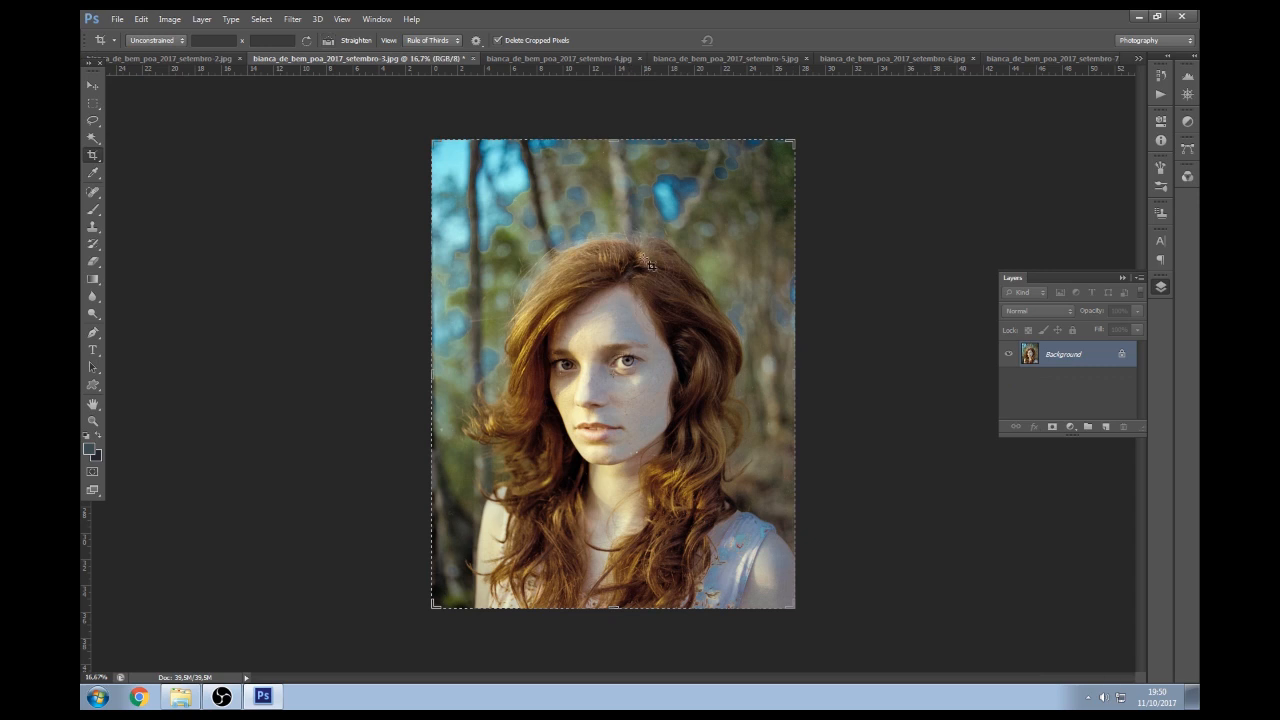
Shift the portrait's midtones toward magenta in Color Balance
key("ctrl")
key("ctrl+b")
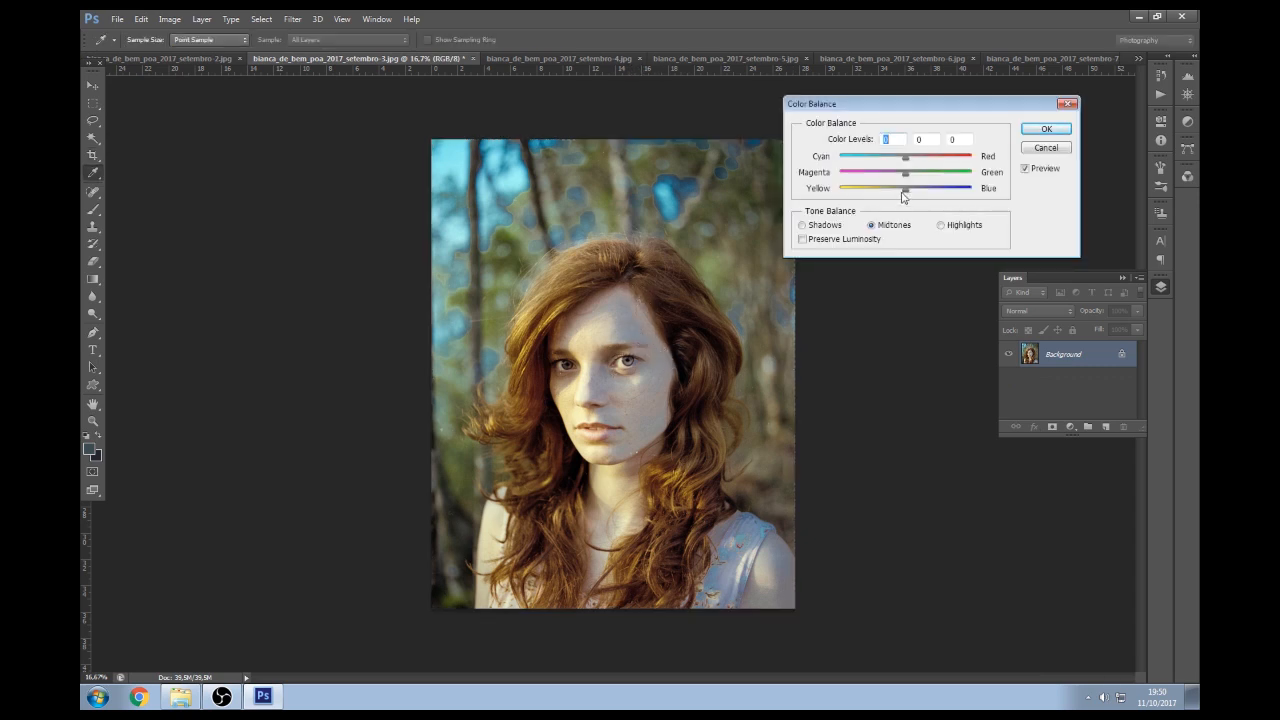
left_click_drag(903, 105, 893, 104)
mouse_move(896, 177)
left_mouse_down()
mouse_move(892, 160)
mouse_move(889, 192)
mouse_move(902, 192)
left_mouse_up()
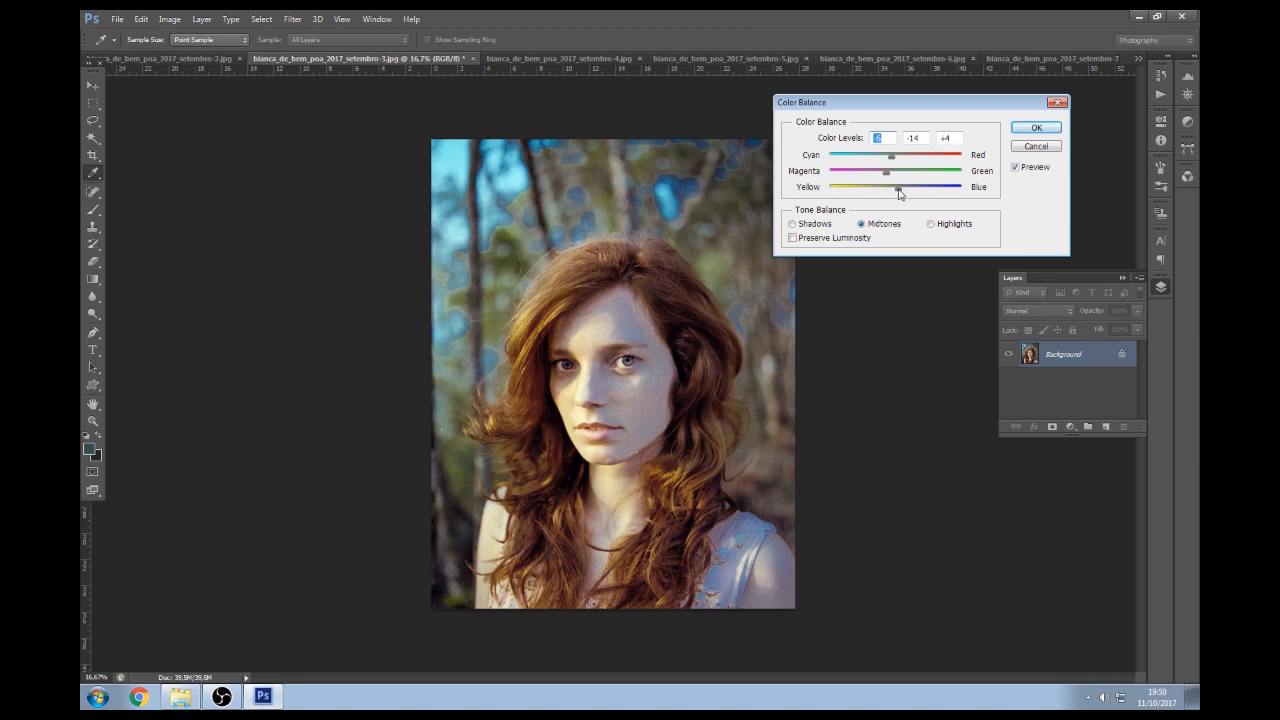
left_click(898, 193)
left_click(1036, 128)
key("c")
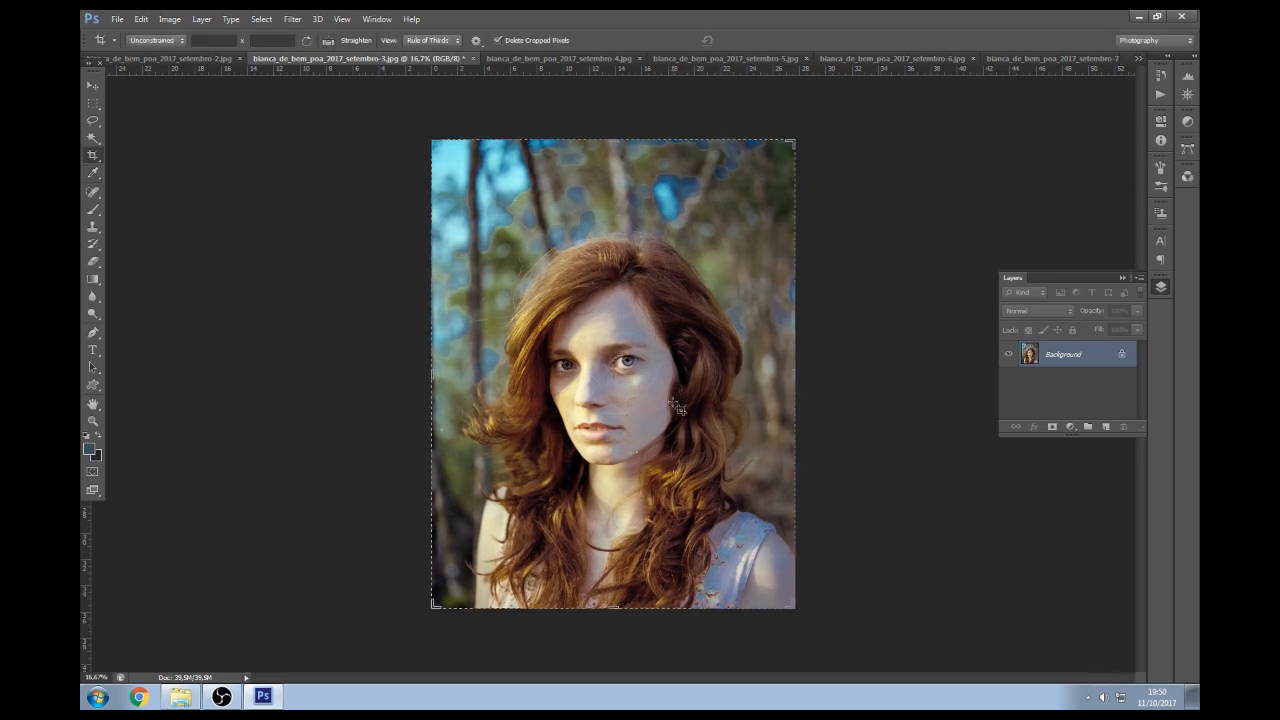
Make a second midtone Color Balance tweak, leaving Yellow/Blue at −7
key("ctrl+b")
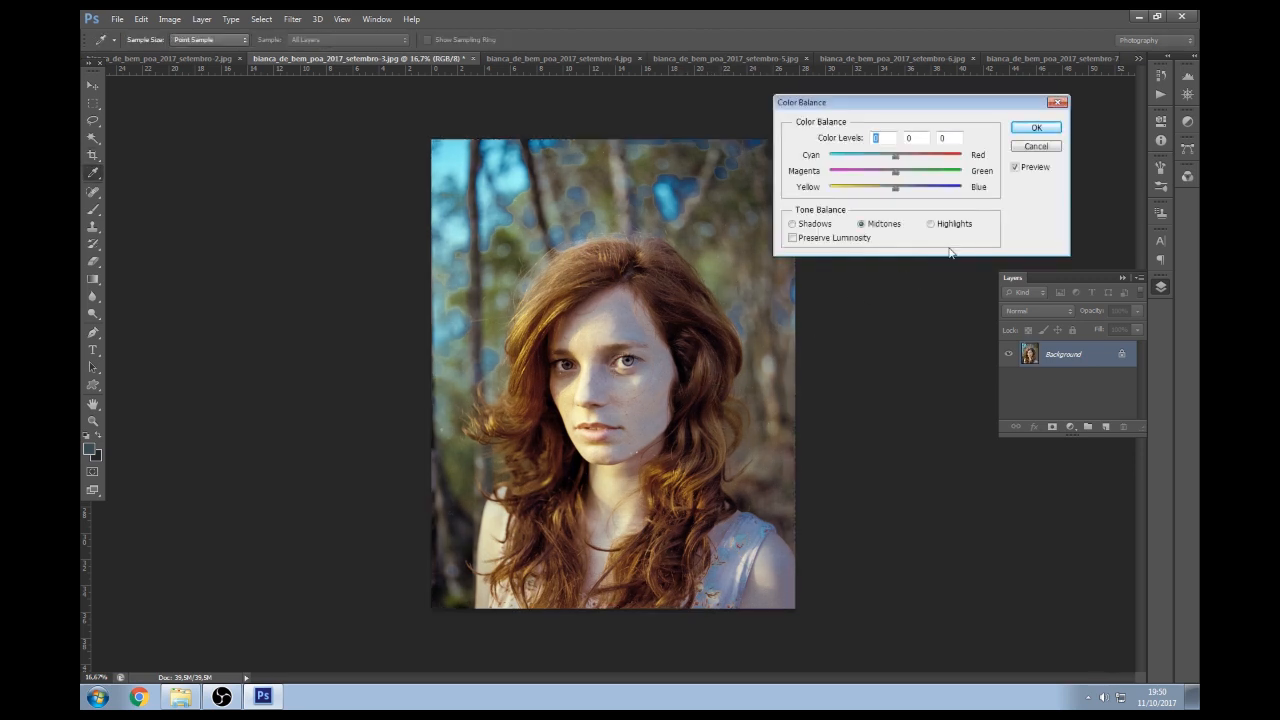
left_click_drag(894, 192, 899, 161)
left_click(900, 161)
left_click(1036, 127)
key("c")
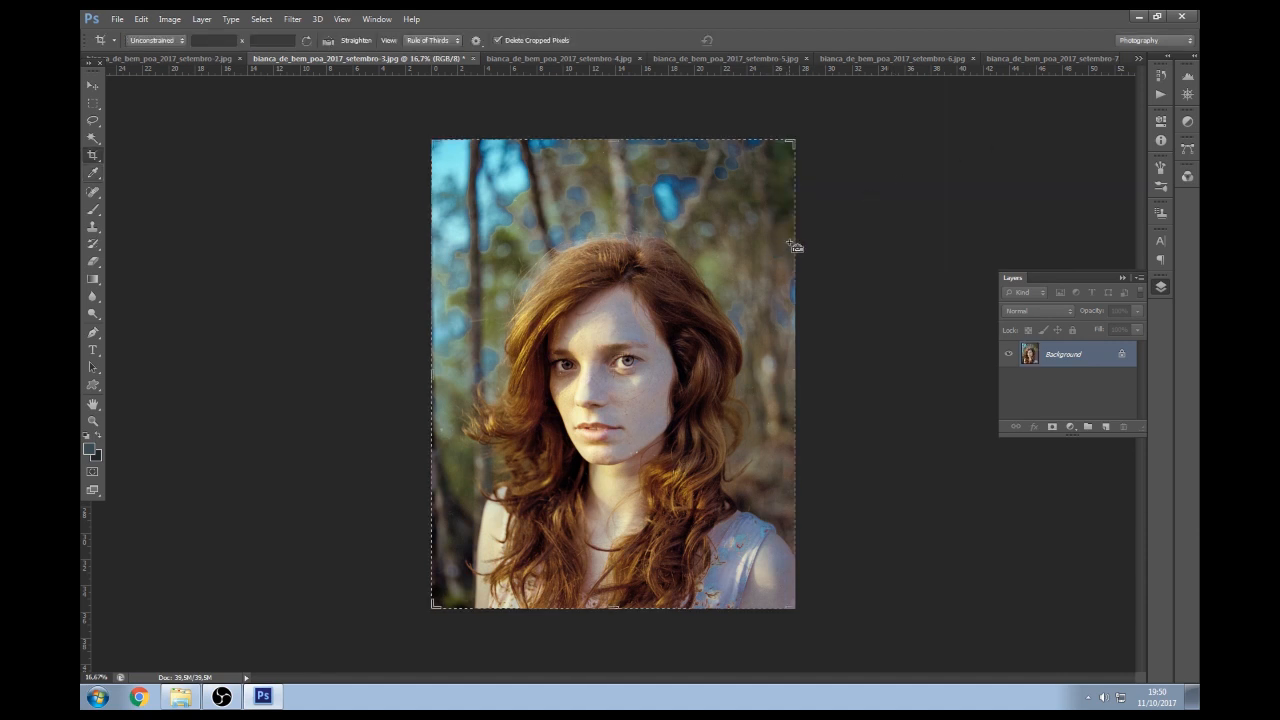
Save the portrait as JPEG and close it, bringing up setembro-7
key("ctrl+s")
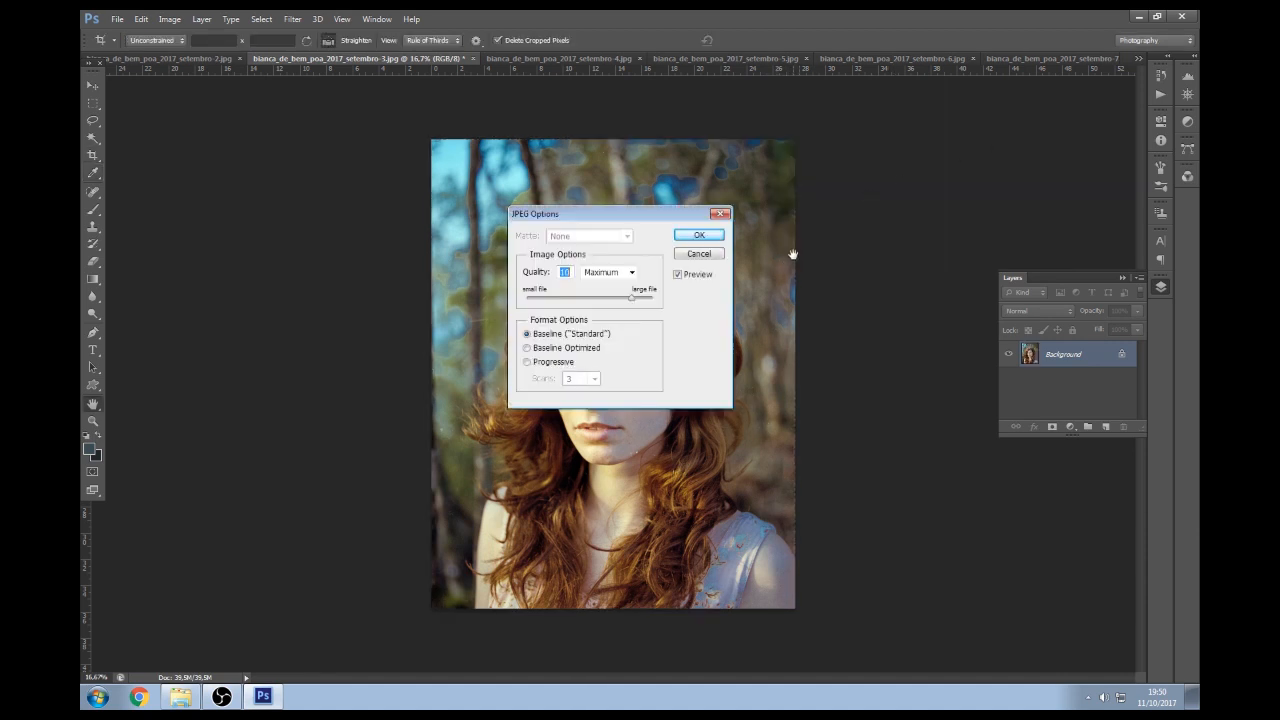
key("Return")
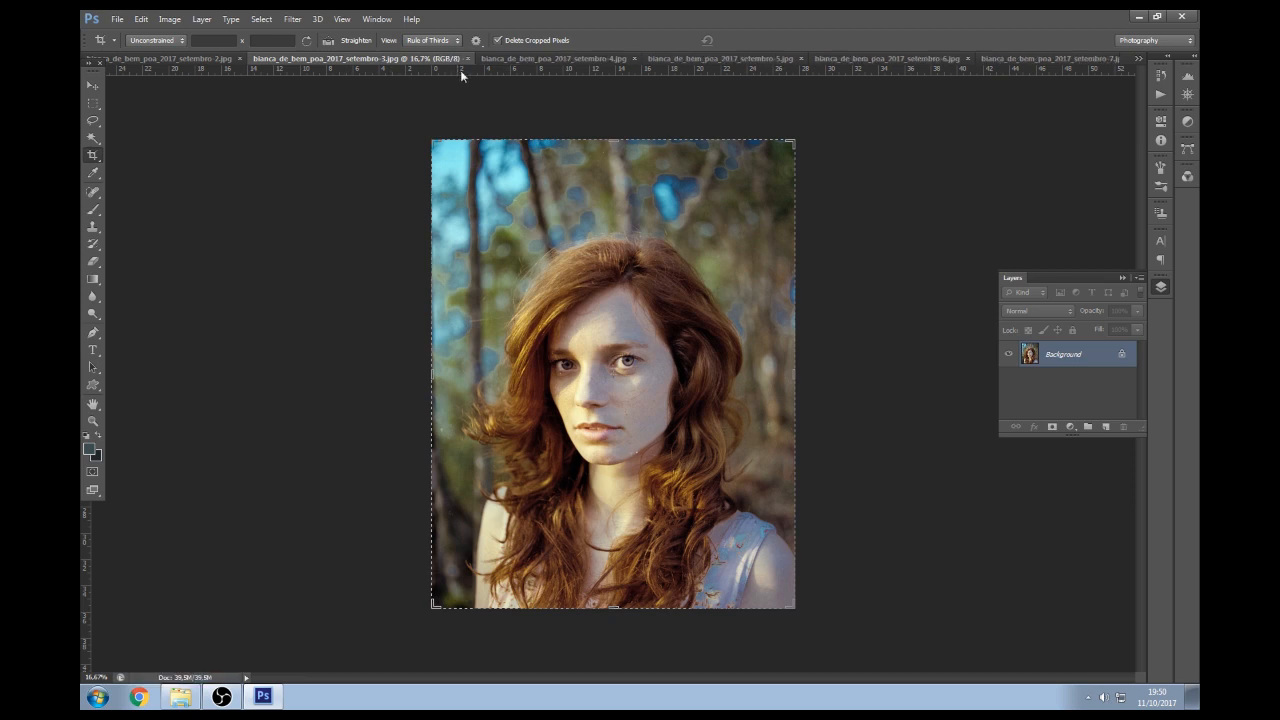
left_click(468, 59)
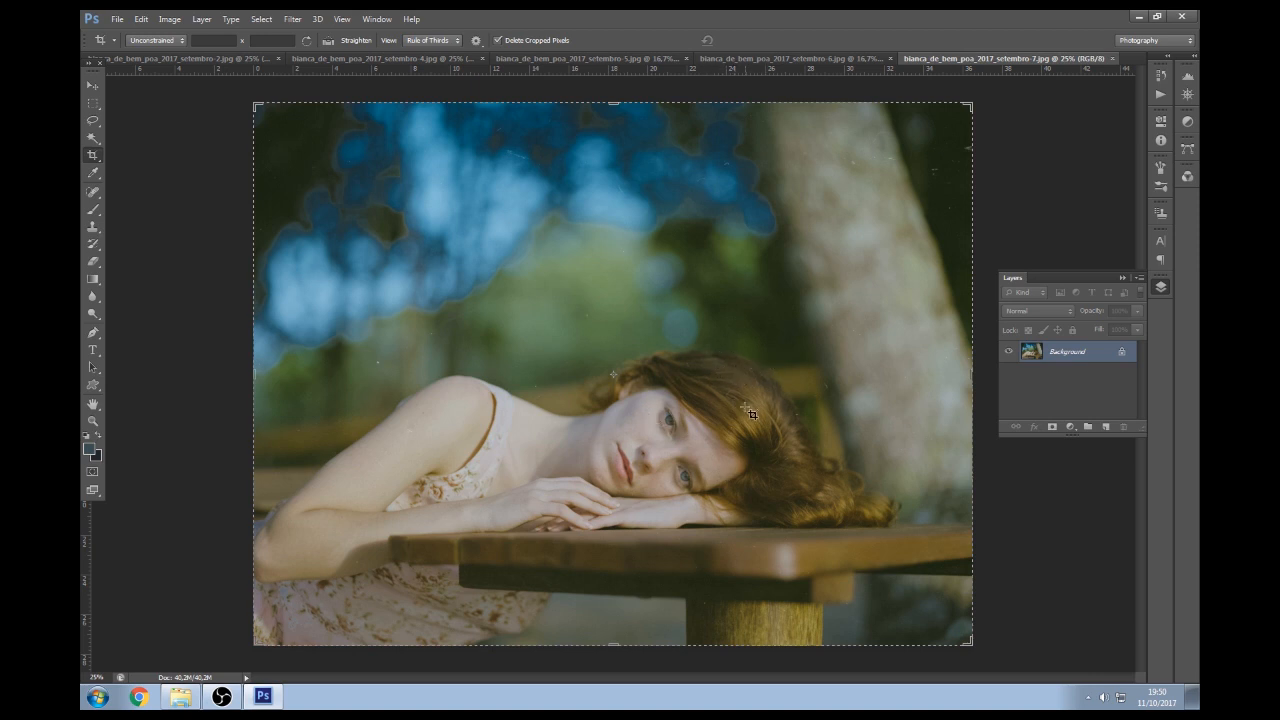
Apply auto Levels using Enhance Per Channel Contrast with Snap Neutral Midtones turned off
key("ctrl+l")
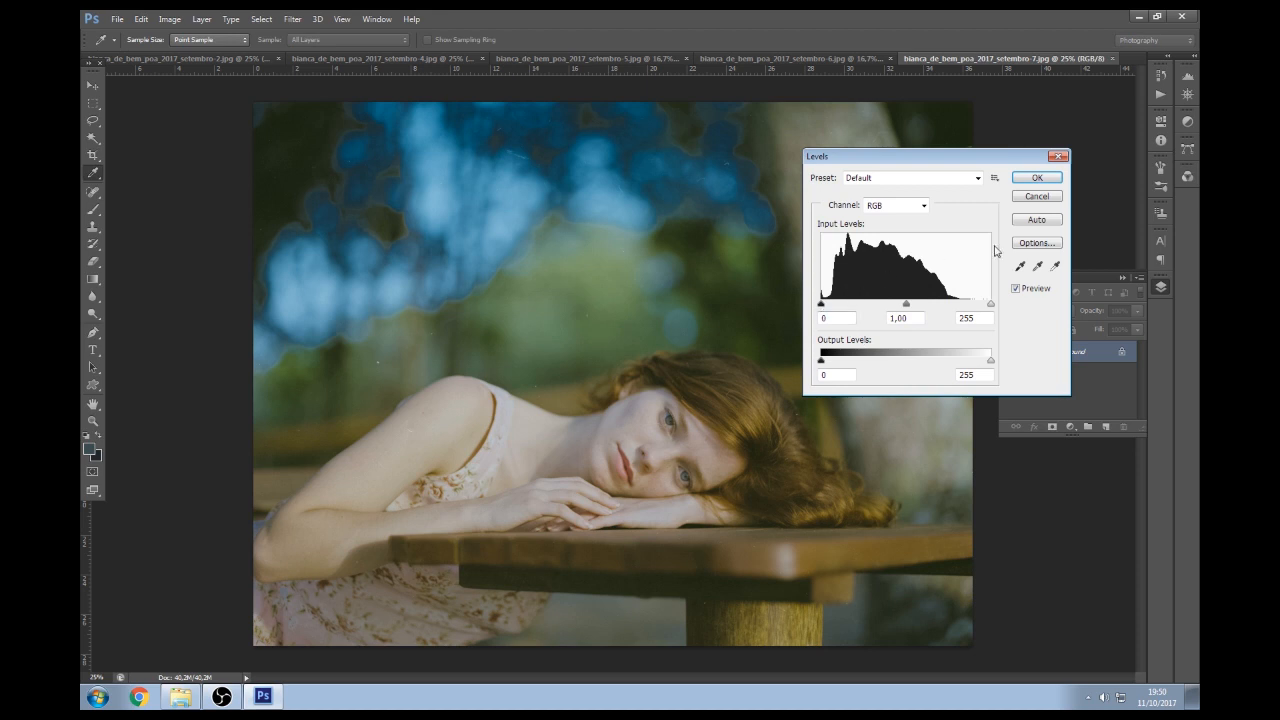
left_click(1030, 243)
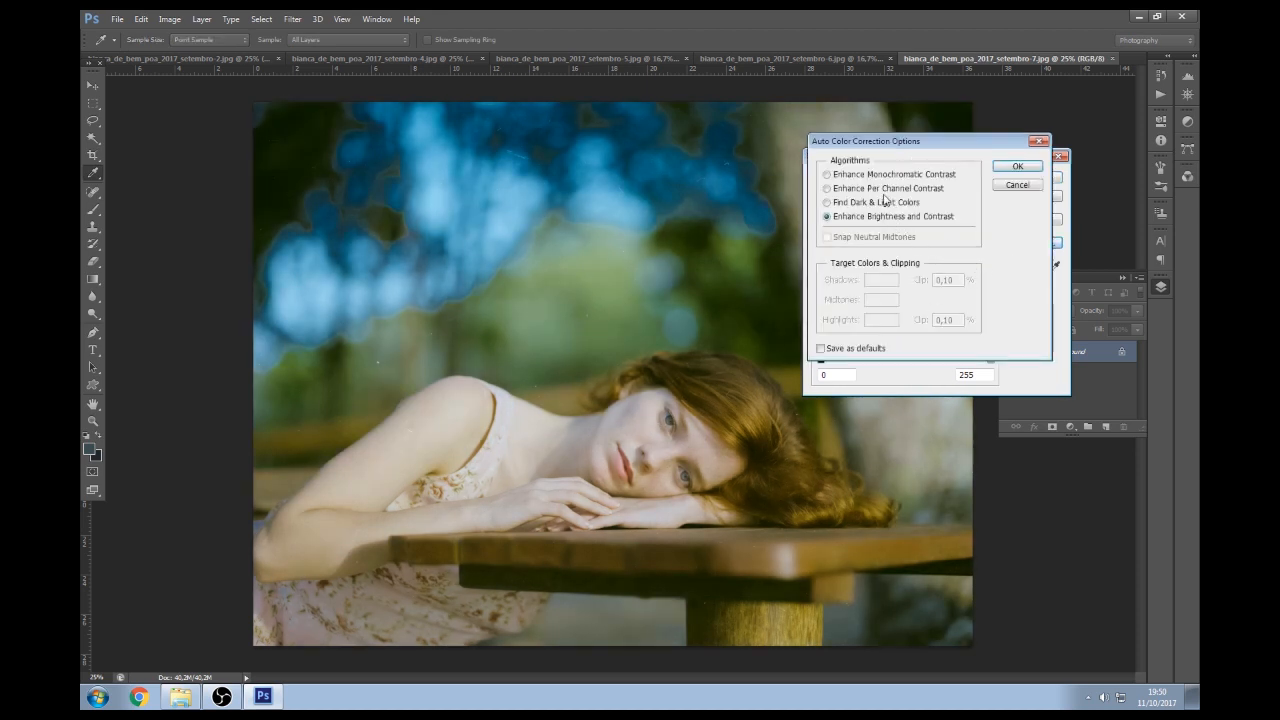
left_click(876, 189)
left_click(850, 203)
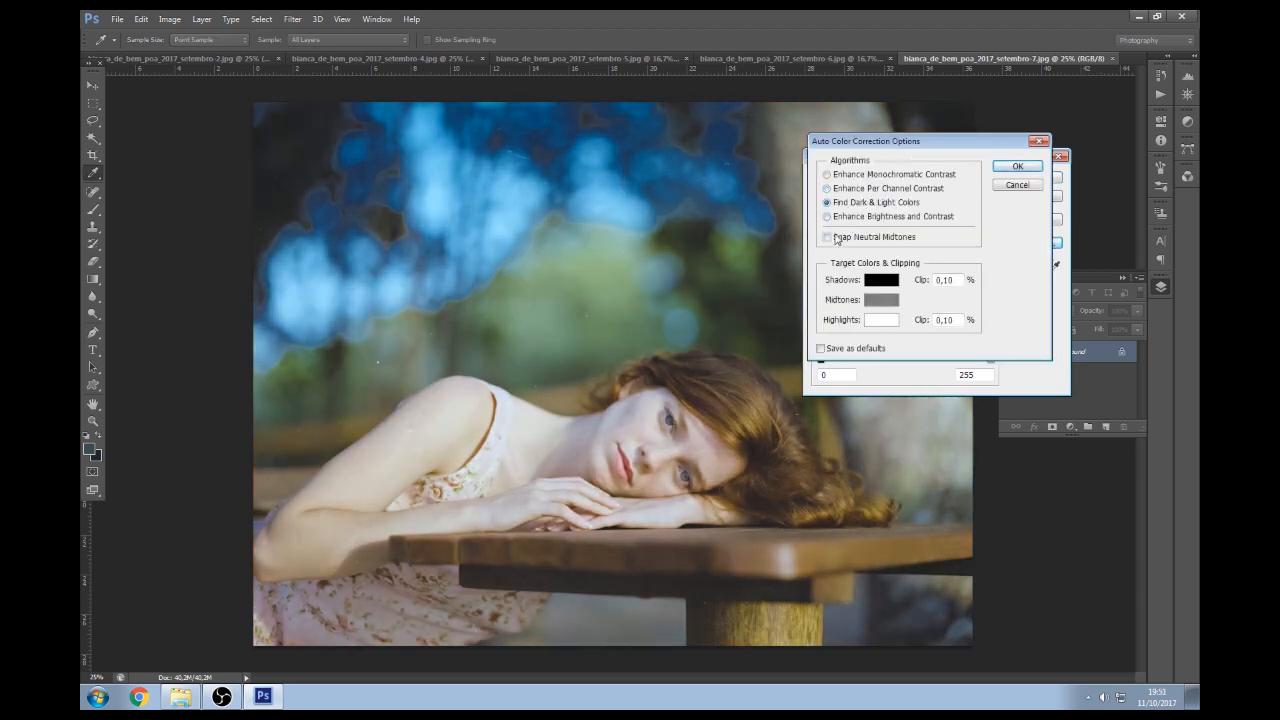
left_click(855, 217)
left_click(860, 204)
left_click(857, 190)
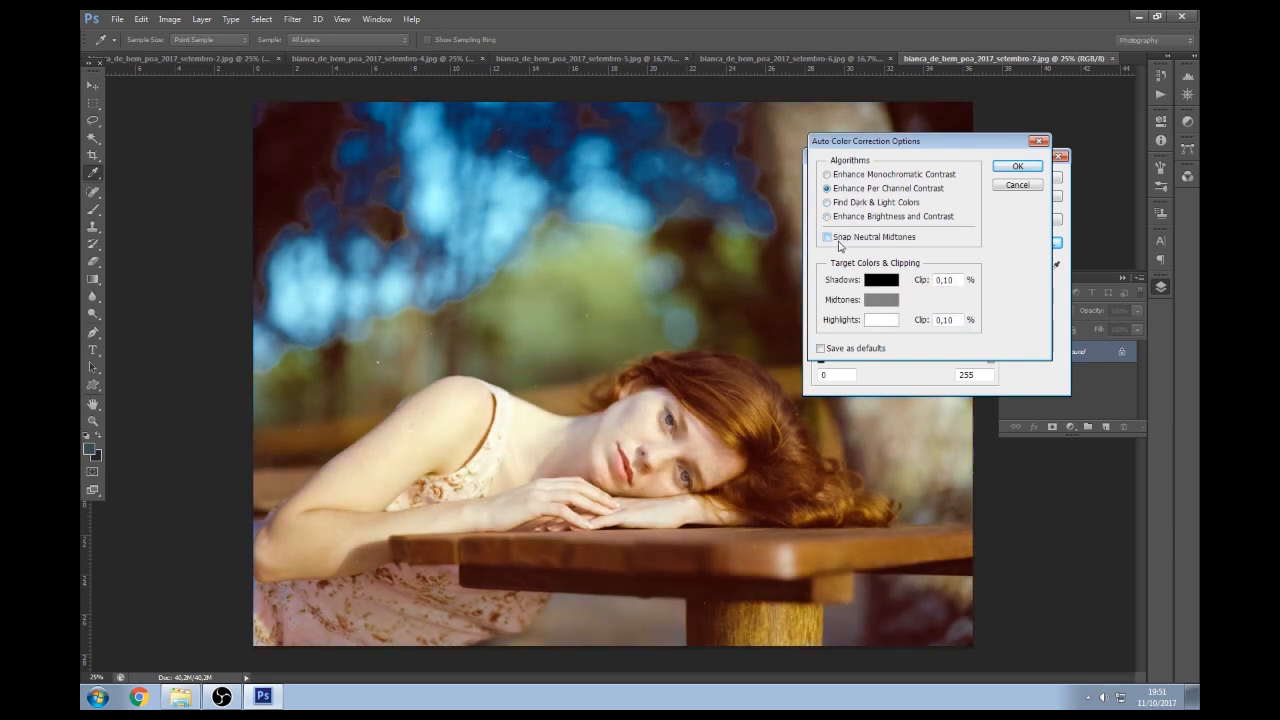
left_click(848, 240)
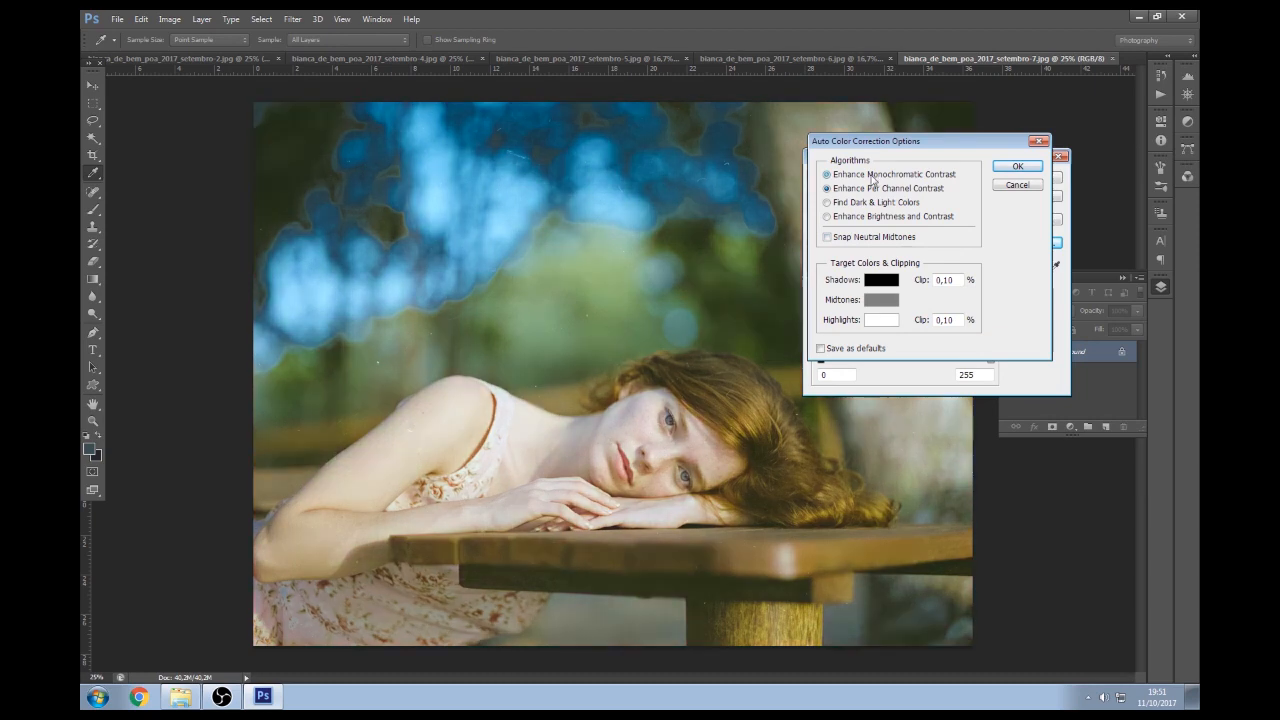
left_click(858, 190)
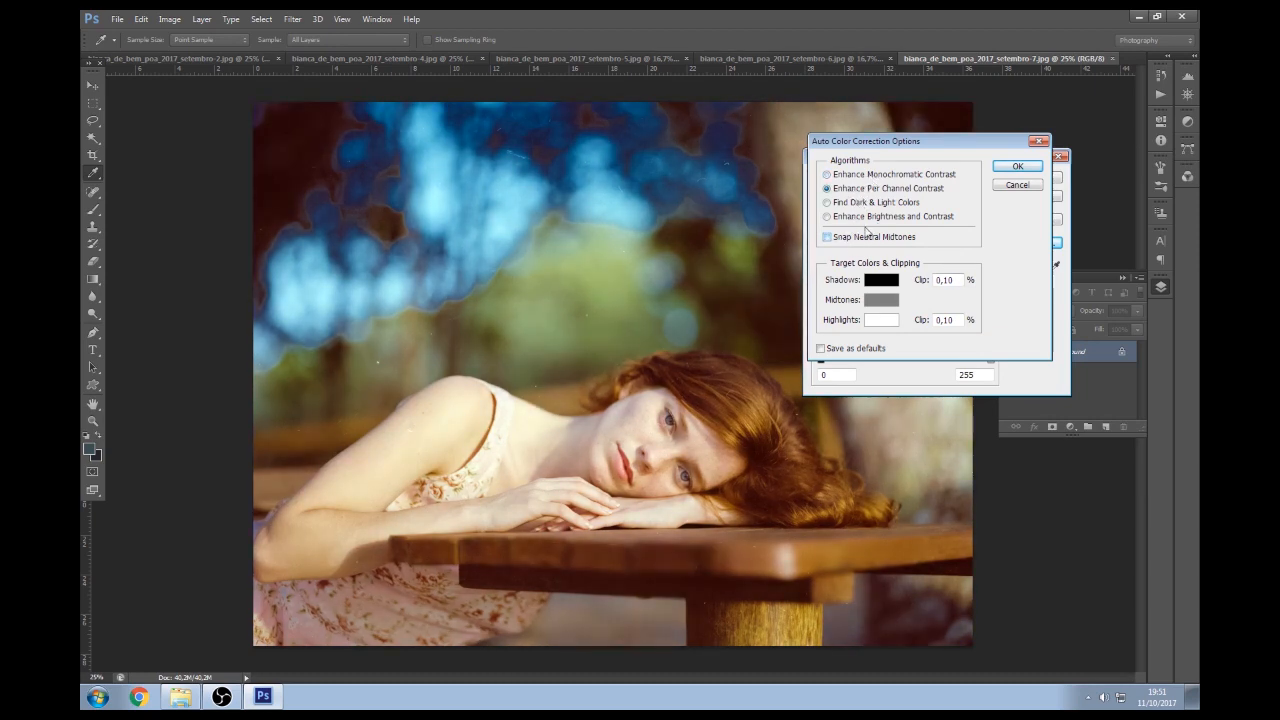
left_click(1017, 166)
left_click(1045, 177)
Lower the portrait's saturation to -17 in Hue/Saturation
key("c")
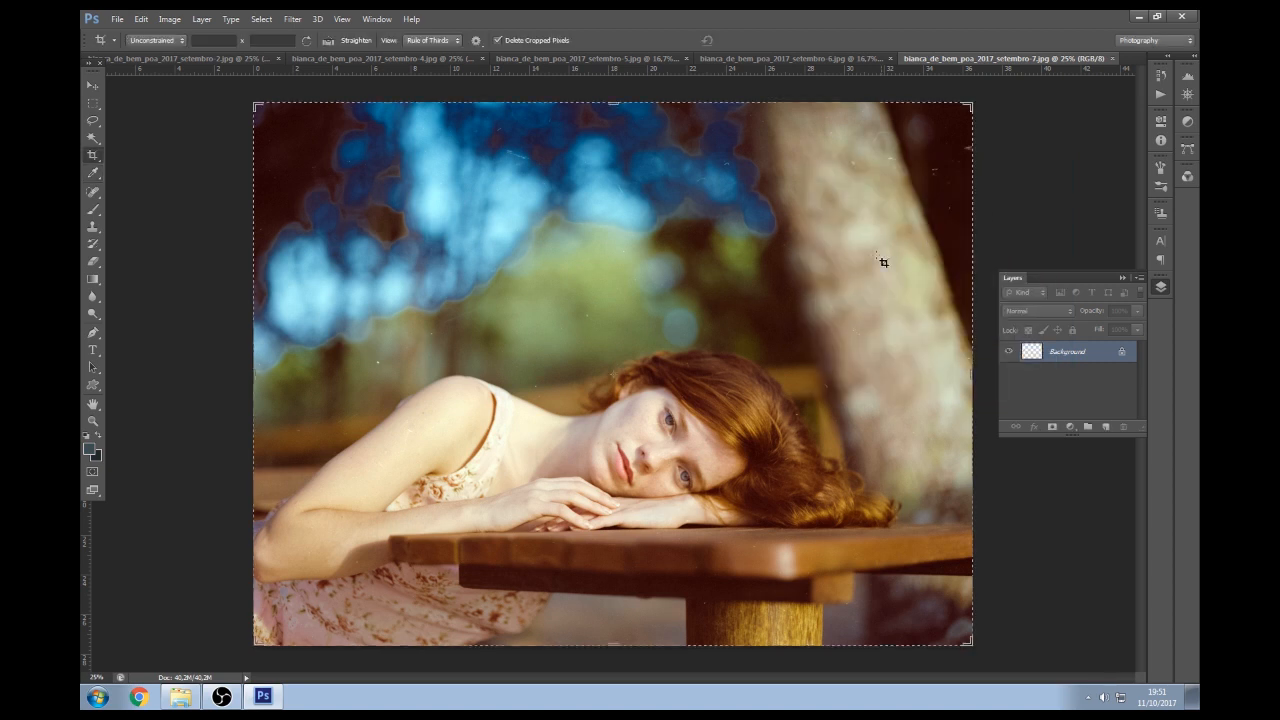
key("ctrl+u")
left_click_drag(980, 255, 971, 260)
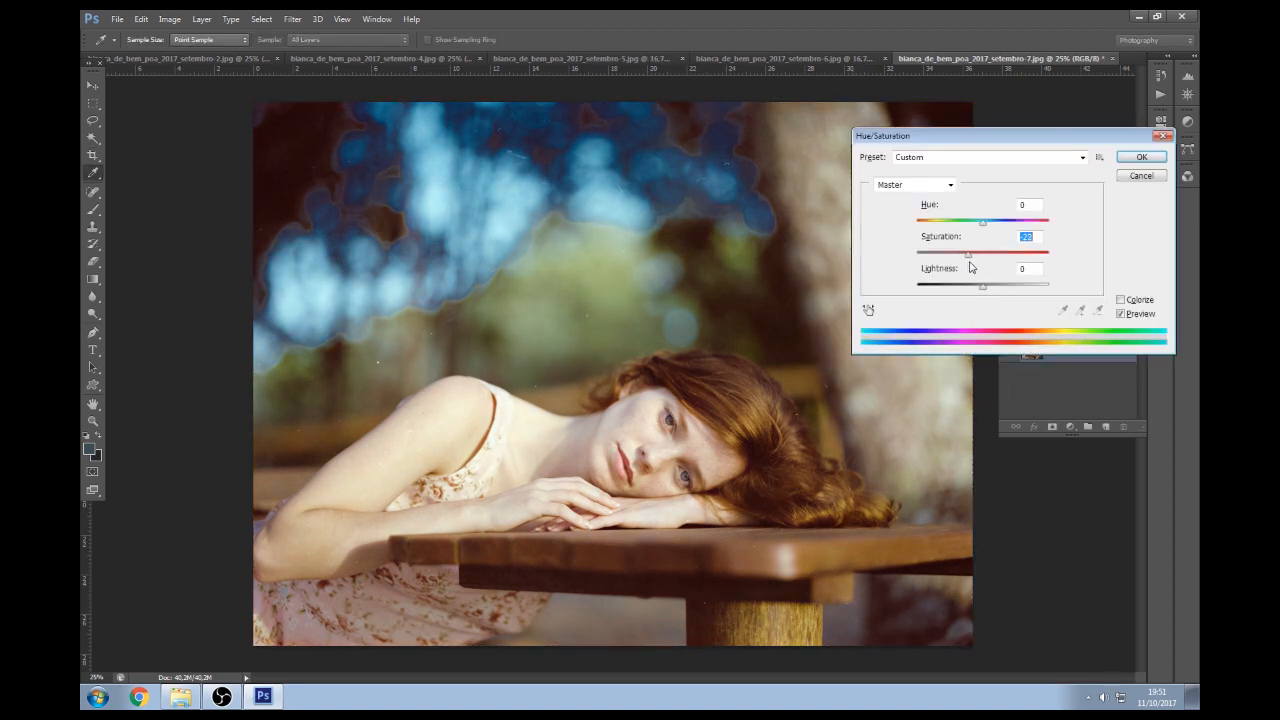
Apply the -17 desaturation, then set midtone Color Balance to Cyan–Red -4 and Yellow–Blue -2
left_click(1141, 157)
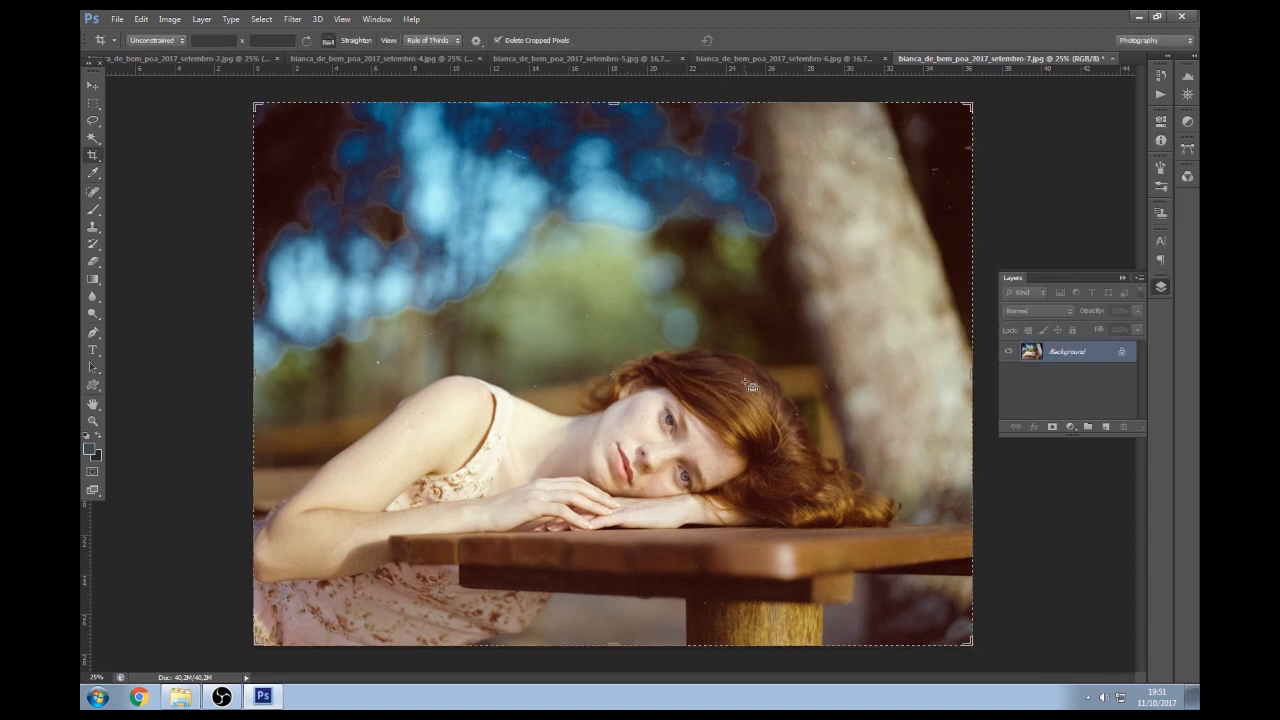
key("ctrl+b")
left_click_drag(880, 161, 897, 167)
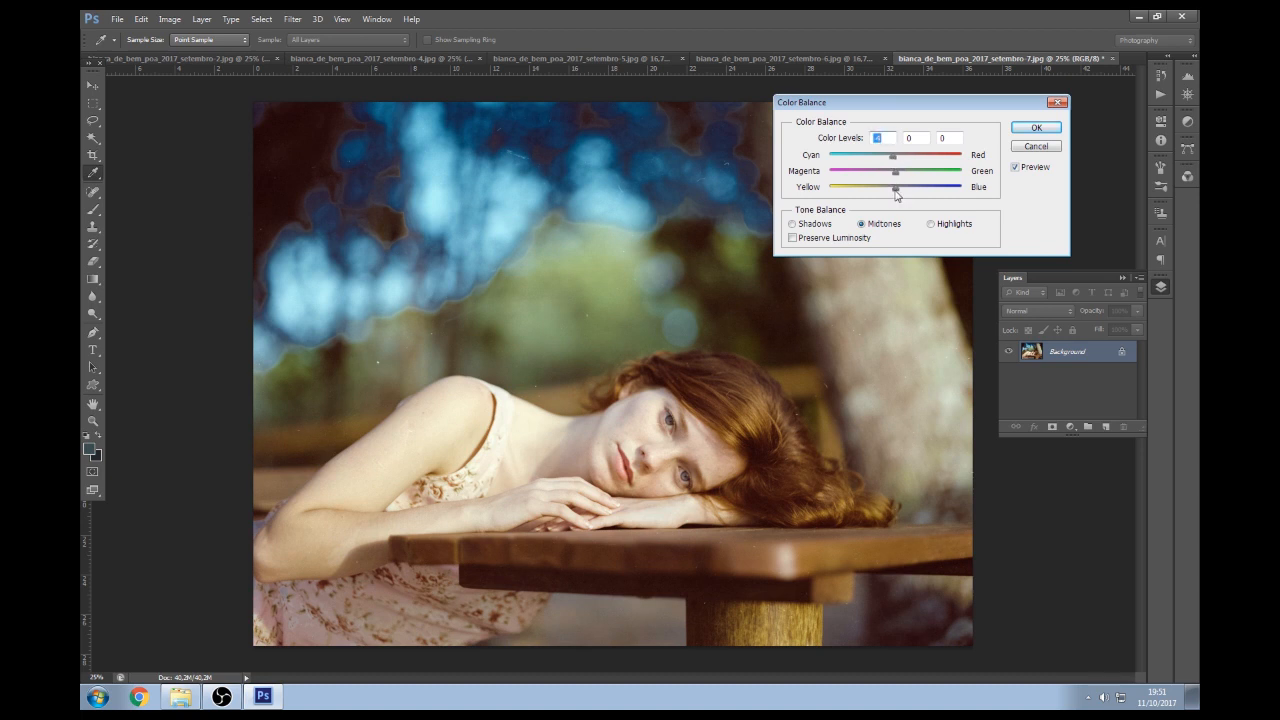
left_click_drag(899, 185, 894, 186)
left_click(895, 189)
left_click_drag(901, 176, 897, 178)
left_click(1036, 127)
Add a 70% Soft Light layer and zoom in to check the face
key("c")
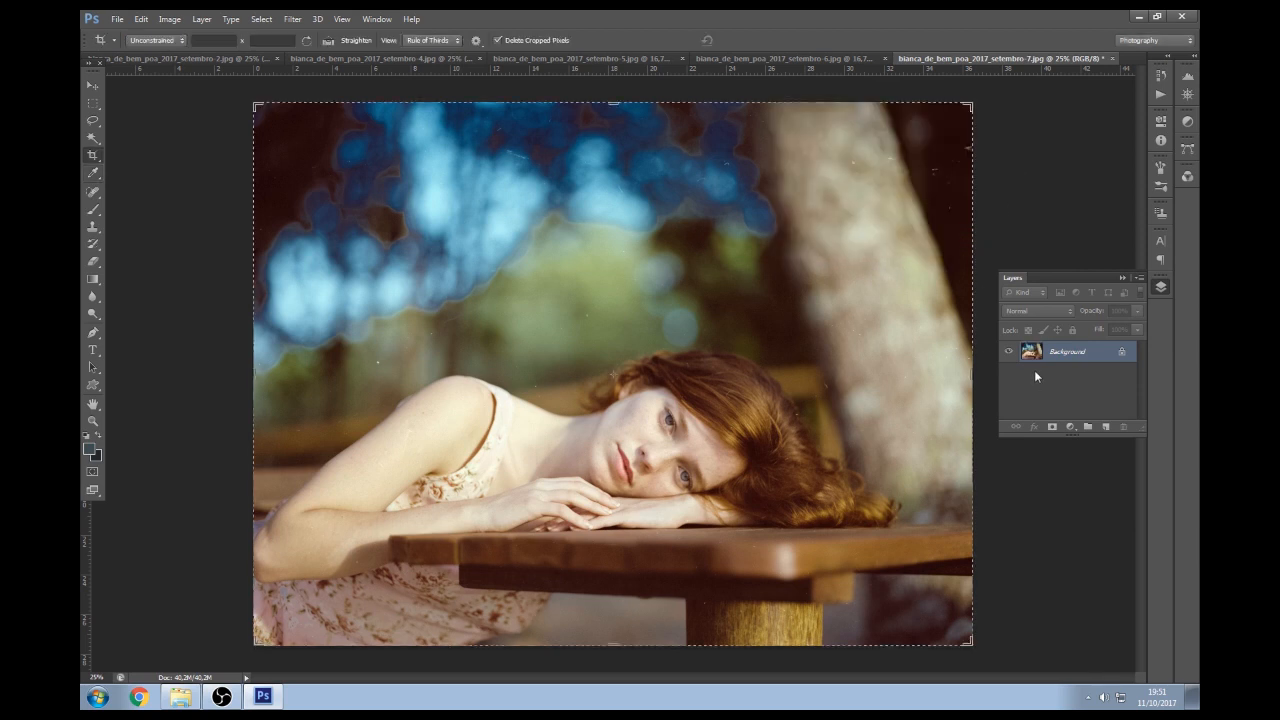
key("ctrl+j")
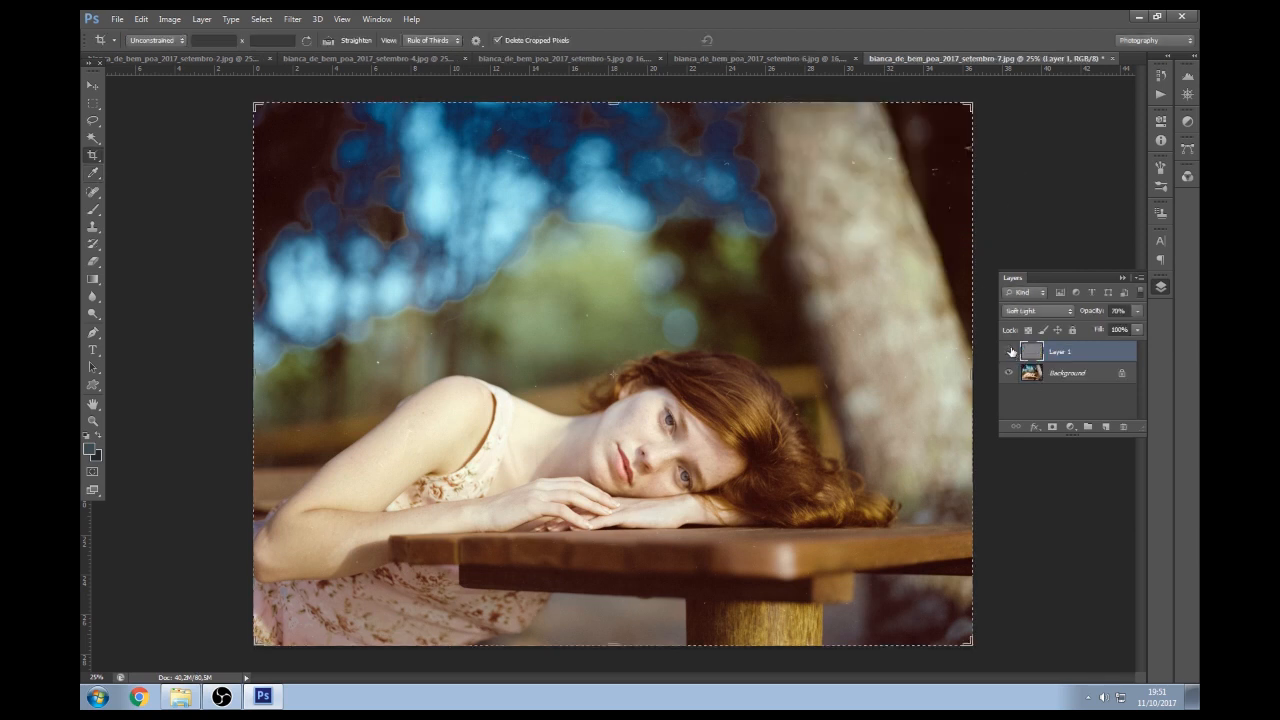
key("z")
left_click(665, 440)
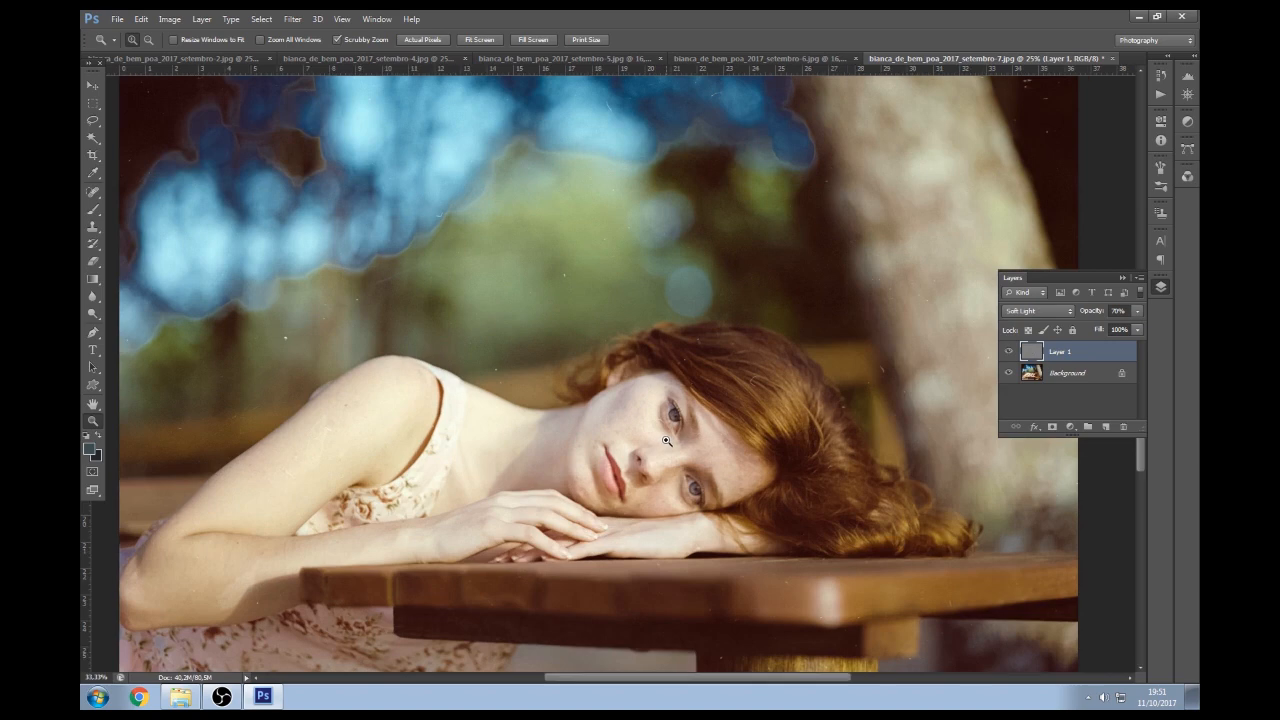
left_click(665, 440)
left_click(665, 440)
key("c")
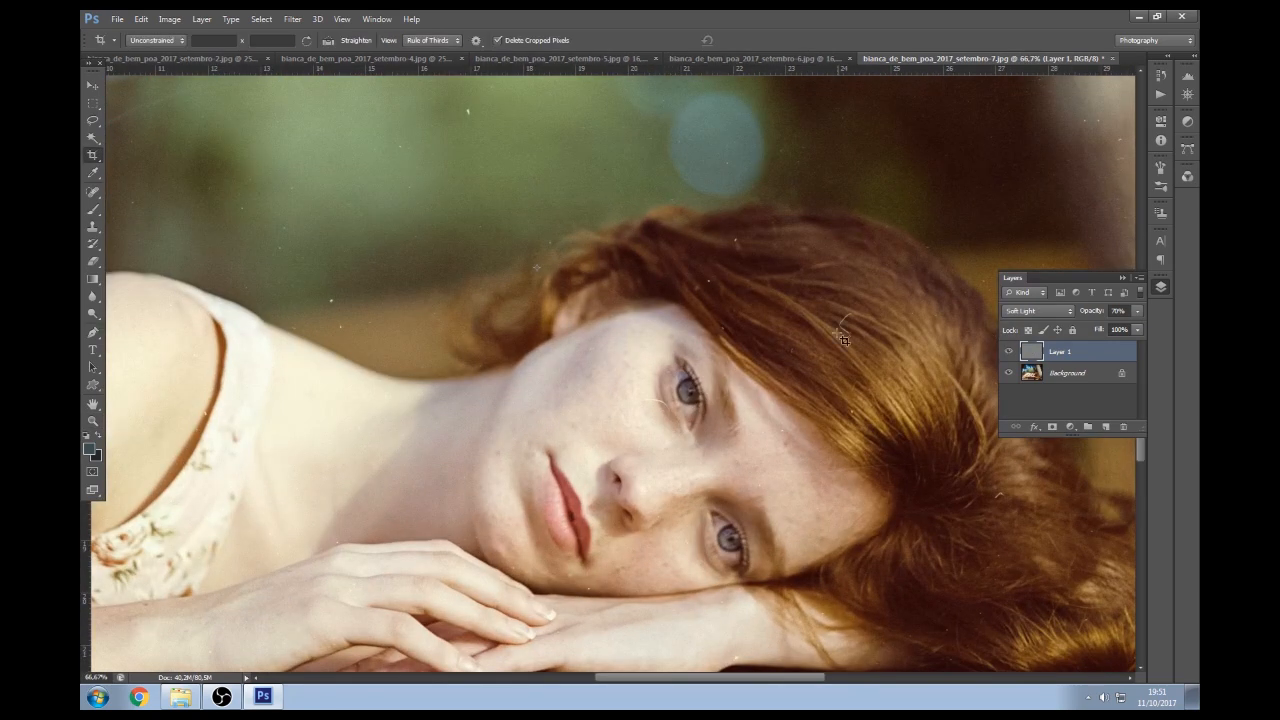
key("z")
left_click(714, 426, "alt")
left_click(712, 434, "alt")
left_click(710, 438, "alt")
left_click(709, 440, "alt")
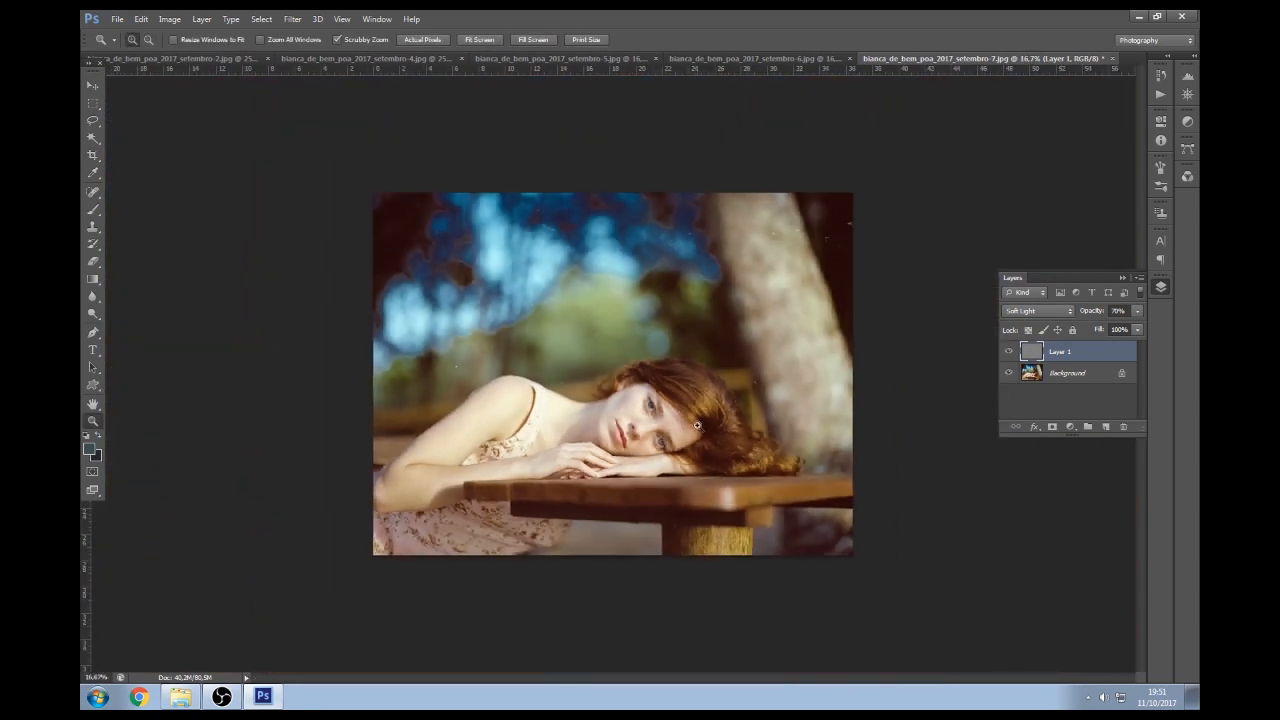
key("ctrl+plus")
key("ctrl+plus")
key("c")
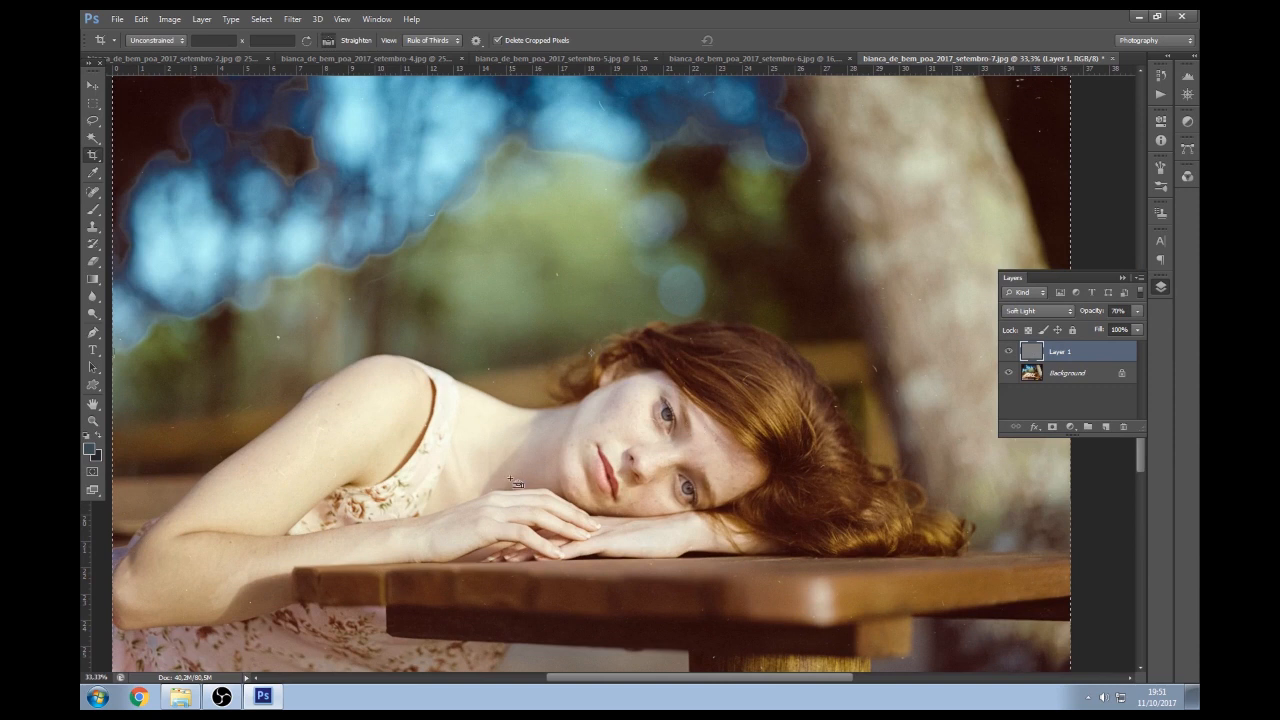
Merge the layers, save setembro-7 as a maximum-quality JPEG and close it
key("ctrl+shift+e")
key("ctrl+s")
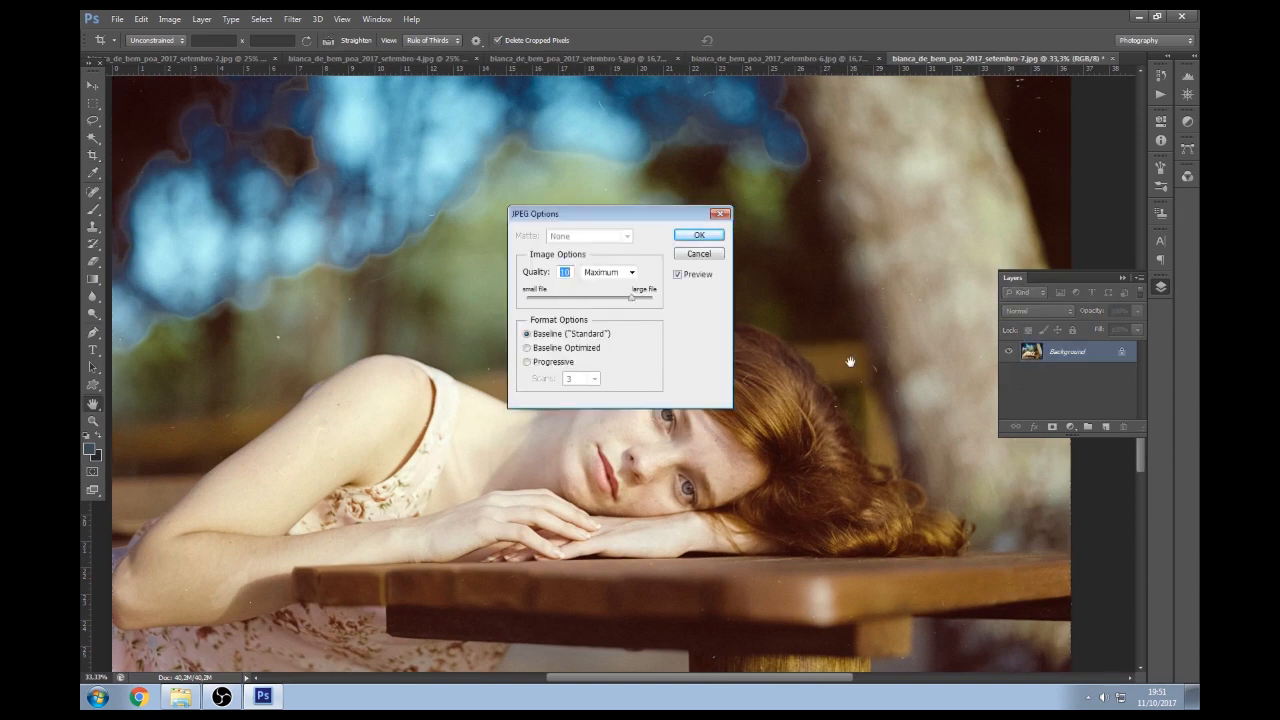
key("Return")
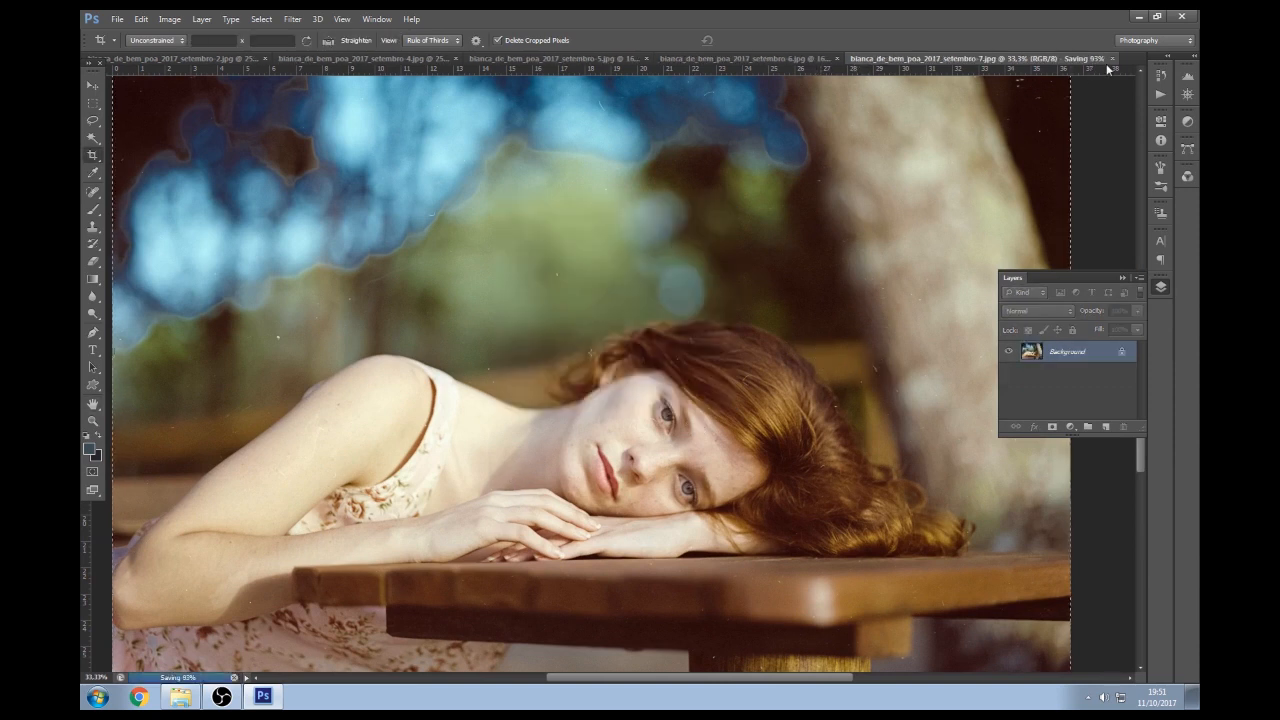
left_click(1112, 59)
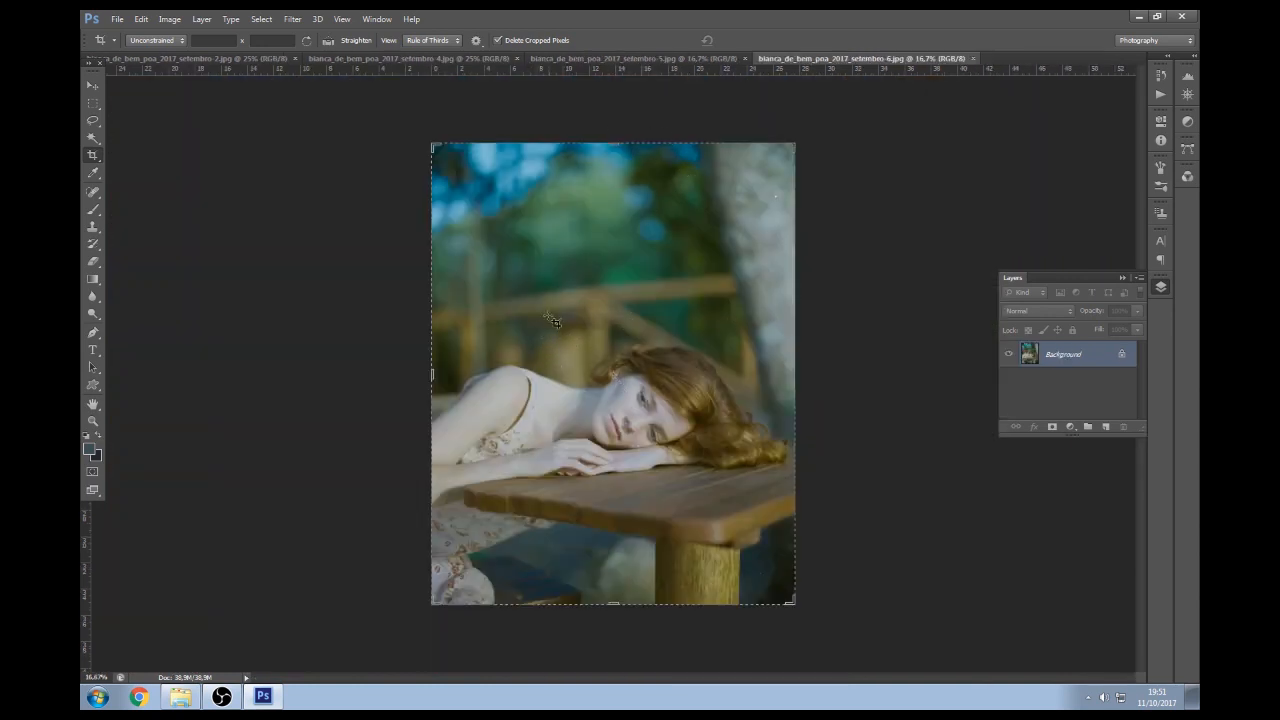
Switch to setembro-4 and apply auto Levels using Enhance Brightness and Contrast
left_click(728, 61)
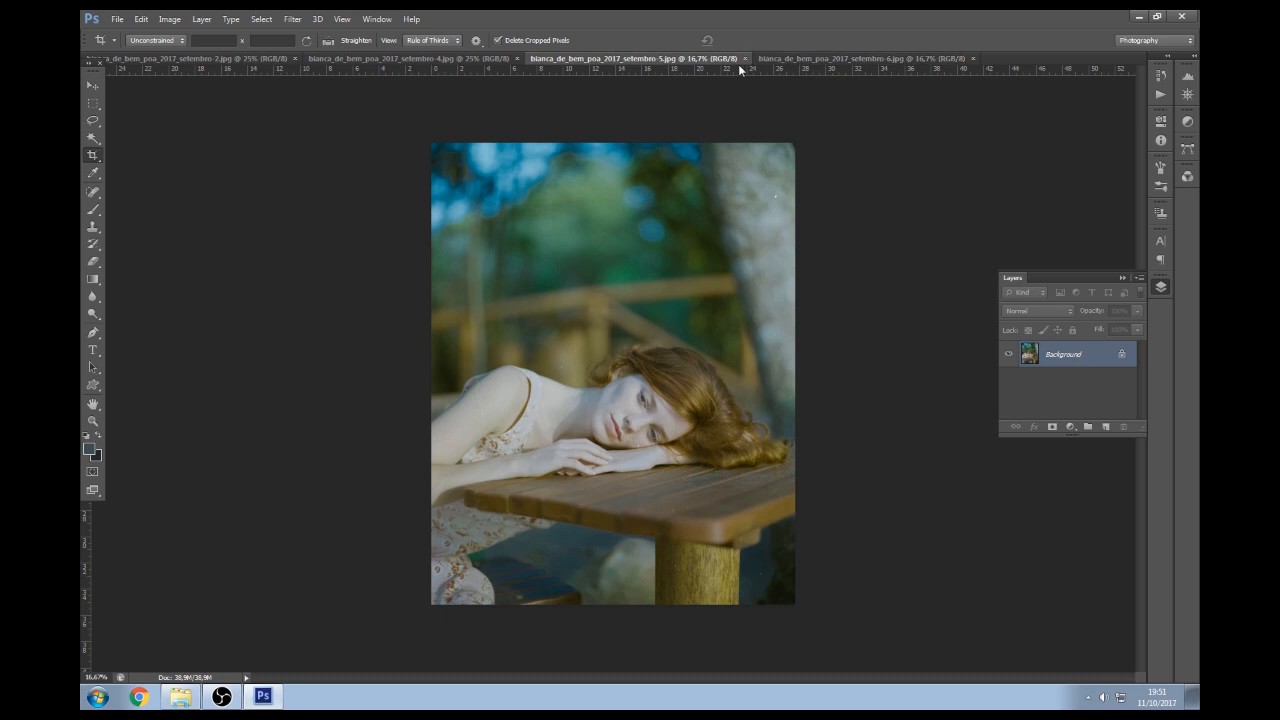
left_click(797, 59)
left_click(437, 60)
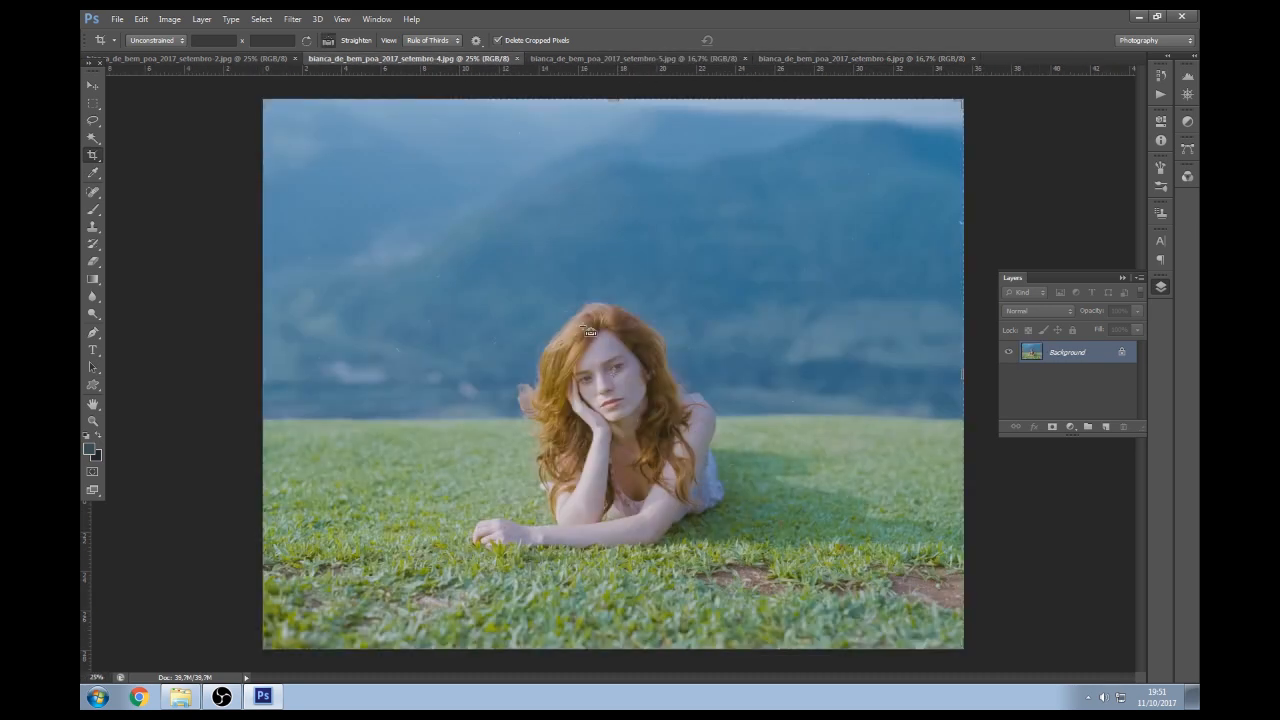
key("ctrl+l")
left_click(1040, 245)
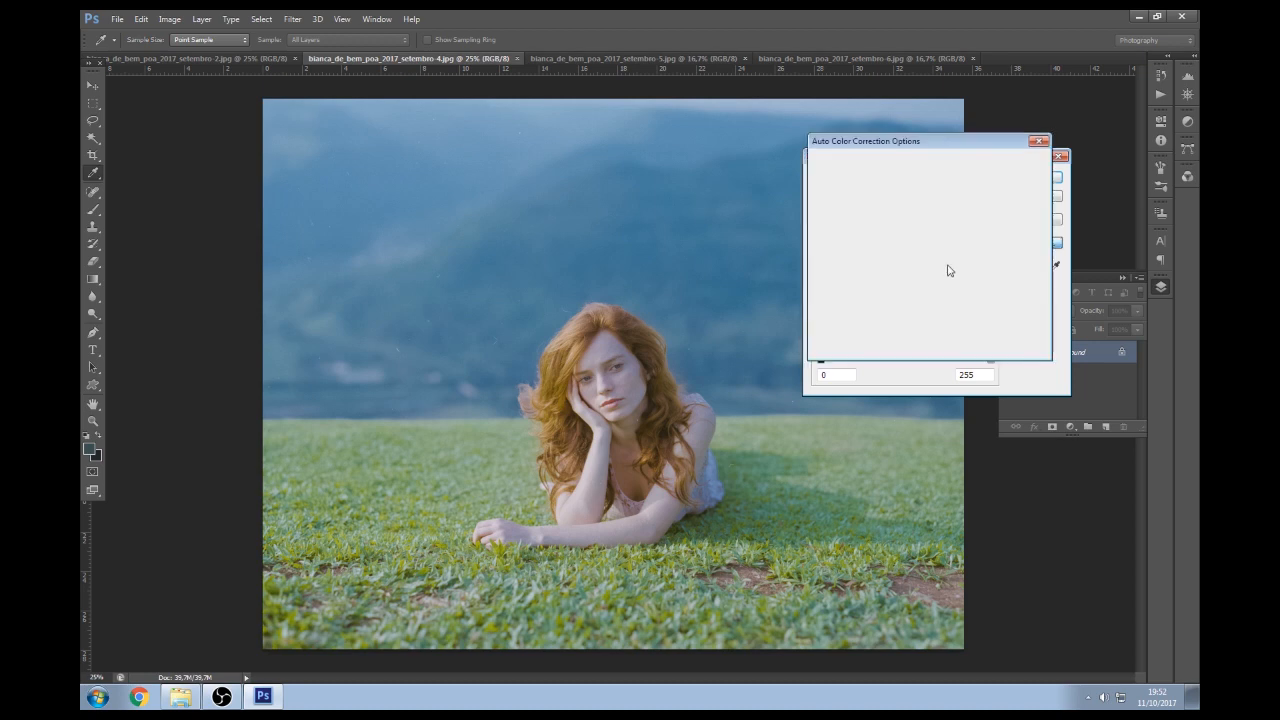
left_click(866, 188)
left_click(858, 203)
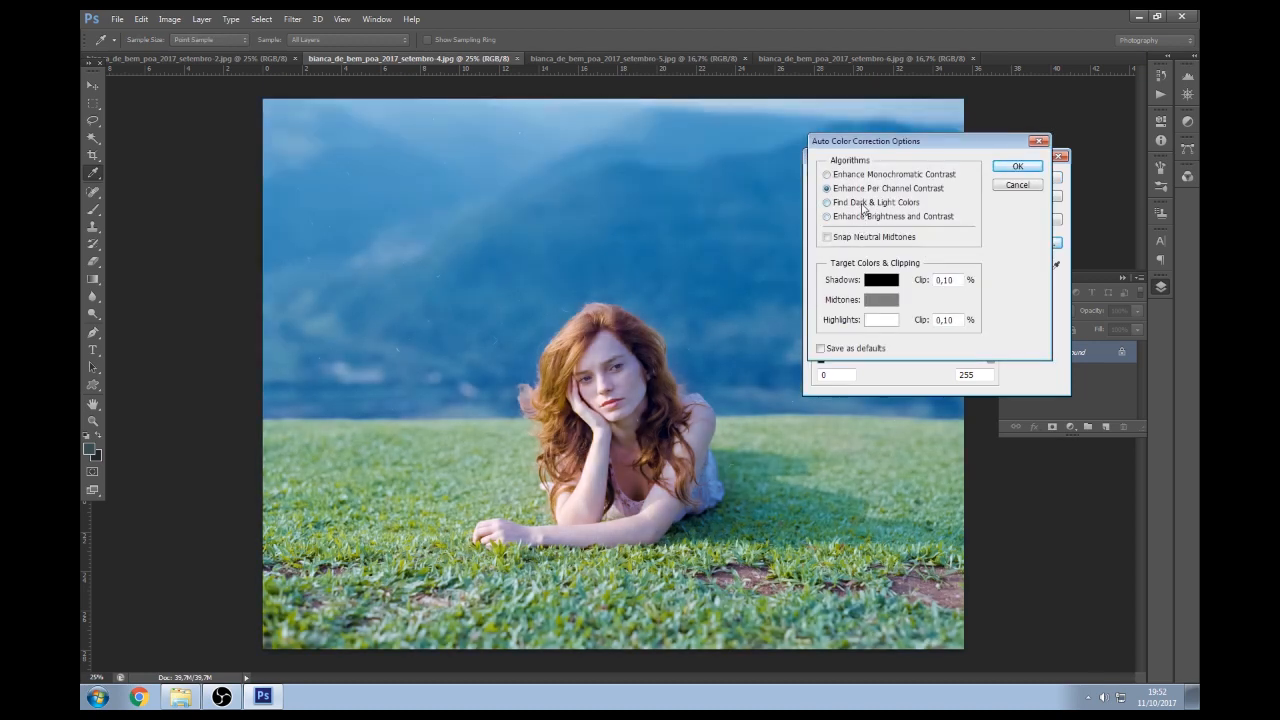
left_click(853, 216)
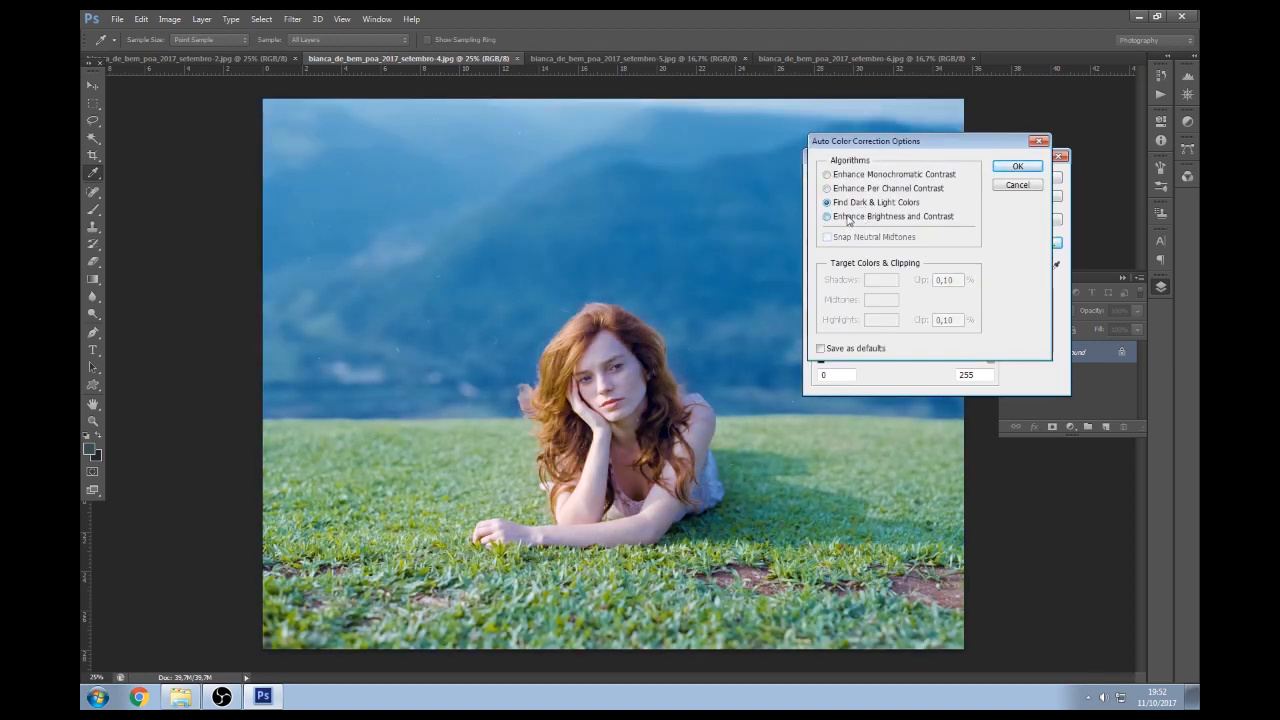
left_click(1017, 166)
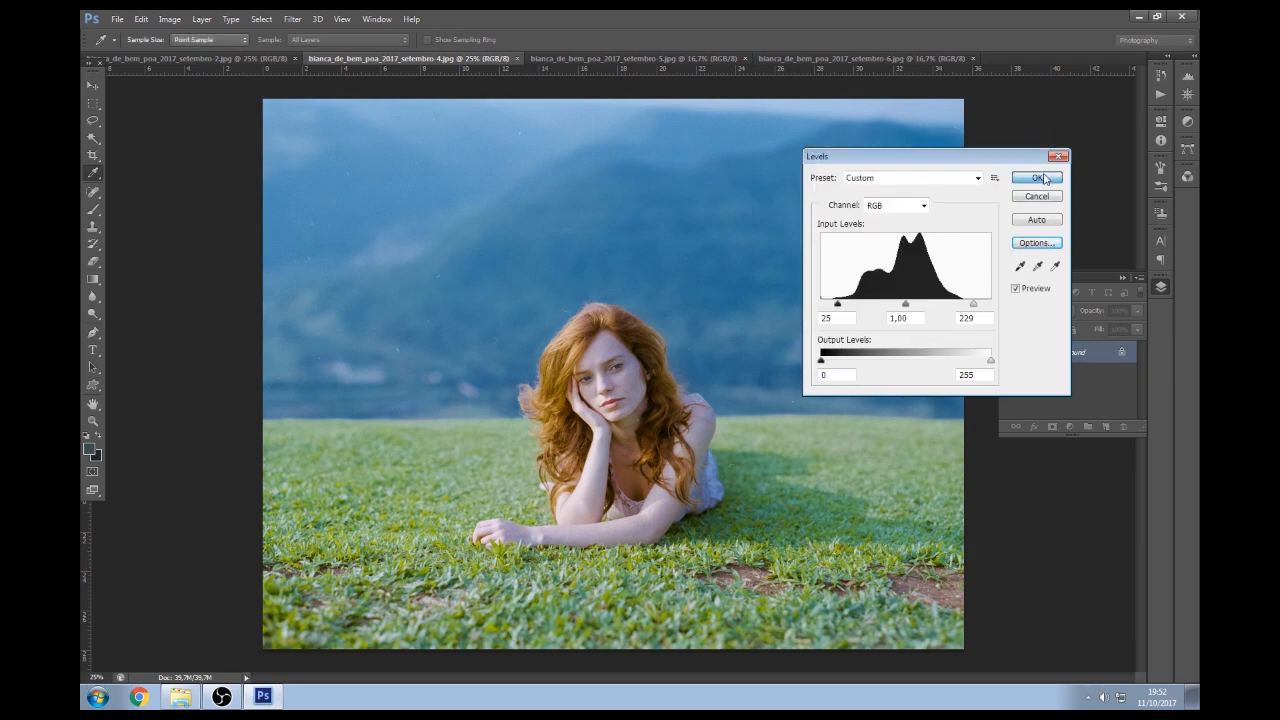
left_click(1045, 177)
key("c")
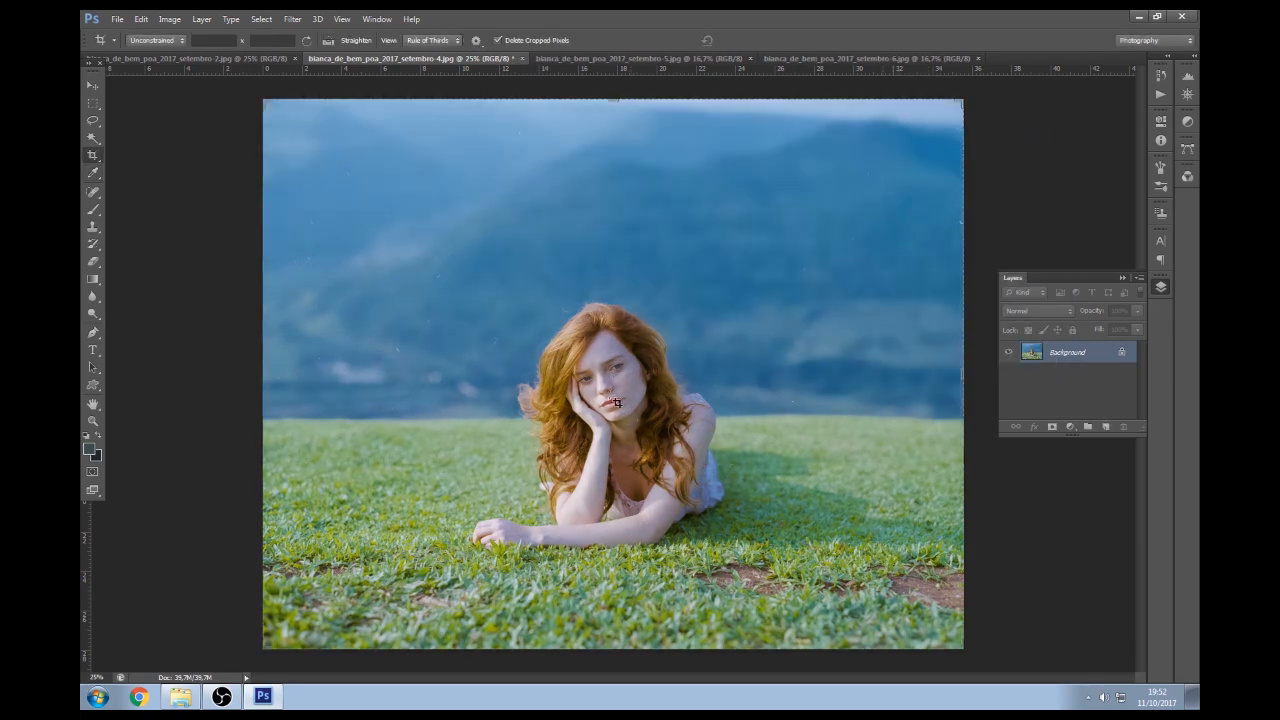
key("z")
left_click(583, 432)
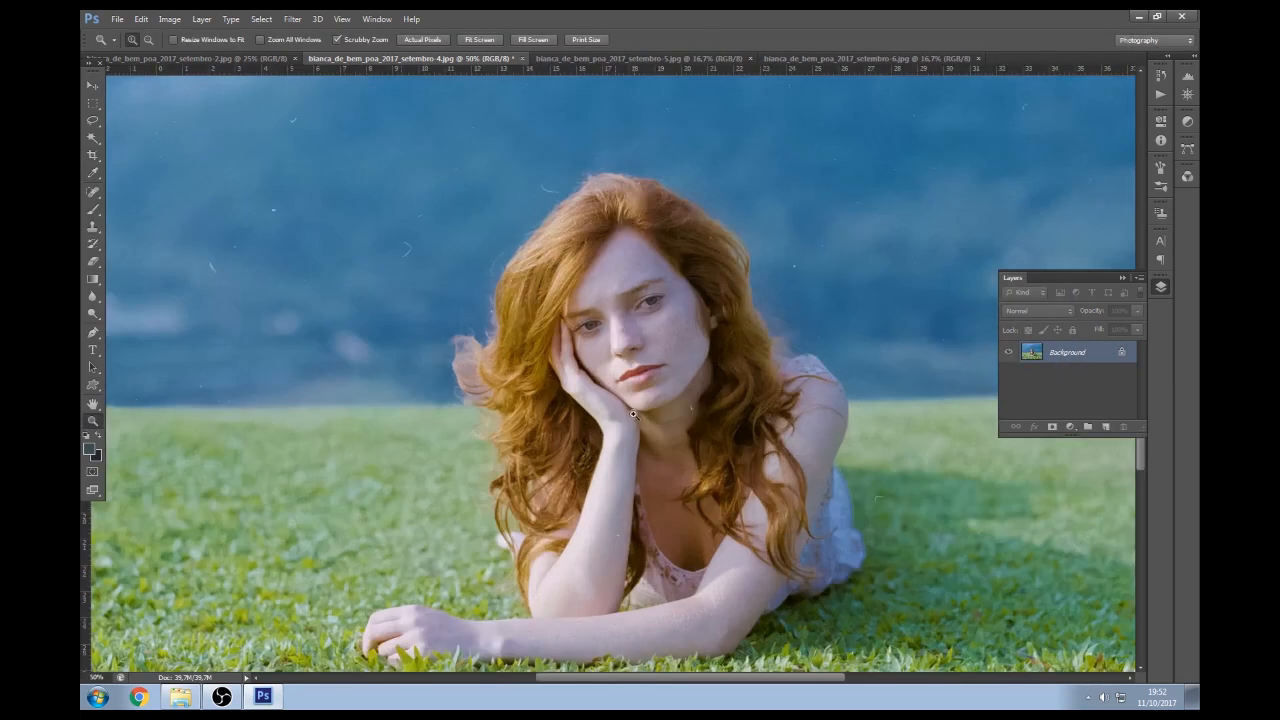
left_click(682, 366, "alt")
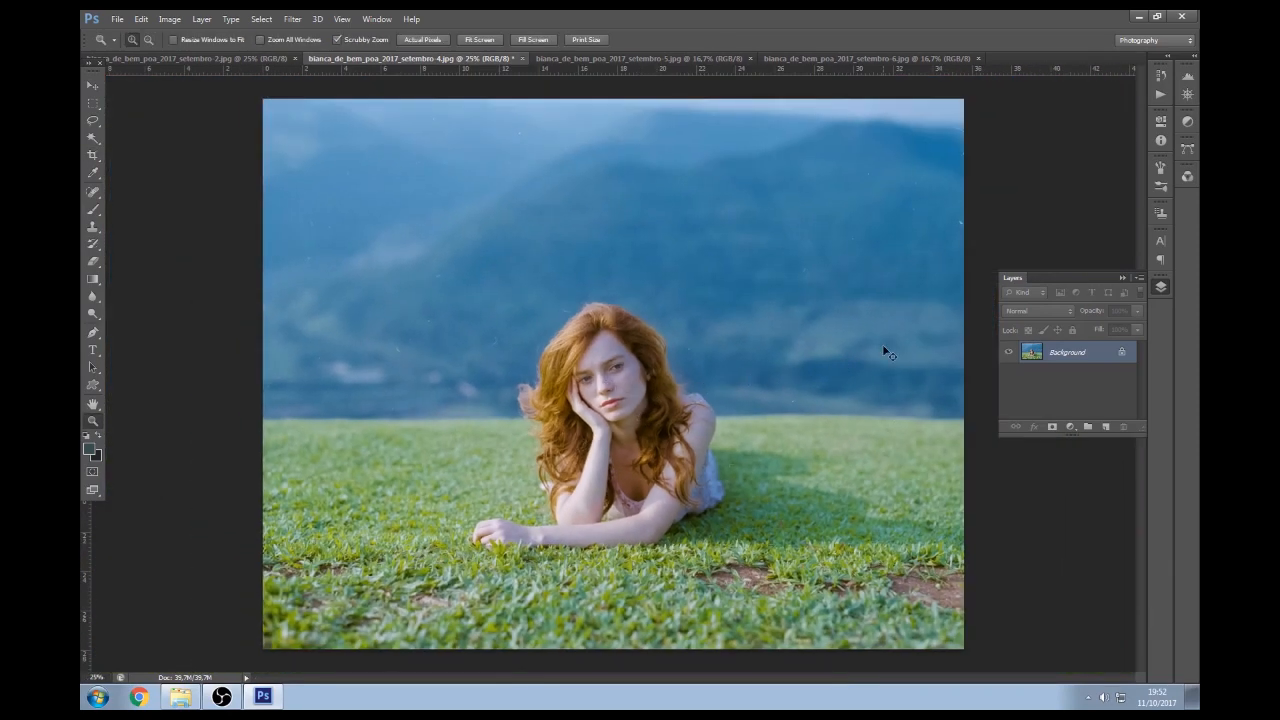
Give the grass portrait a midtone Color Balance of +6, +2, -11
key("ctrl+b")
left_click_drag(897, 194, 889, 198)
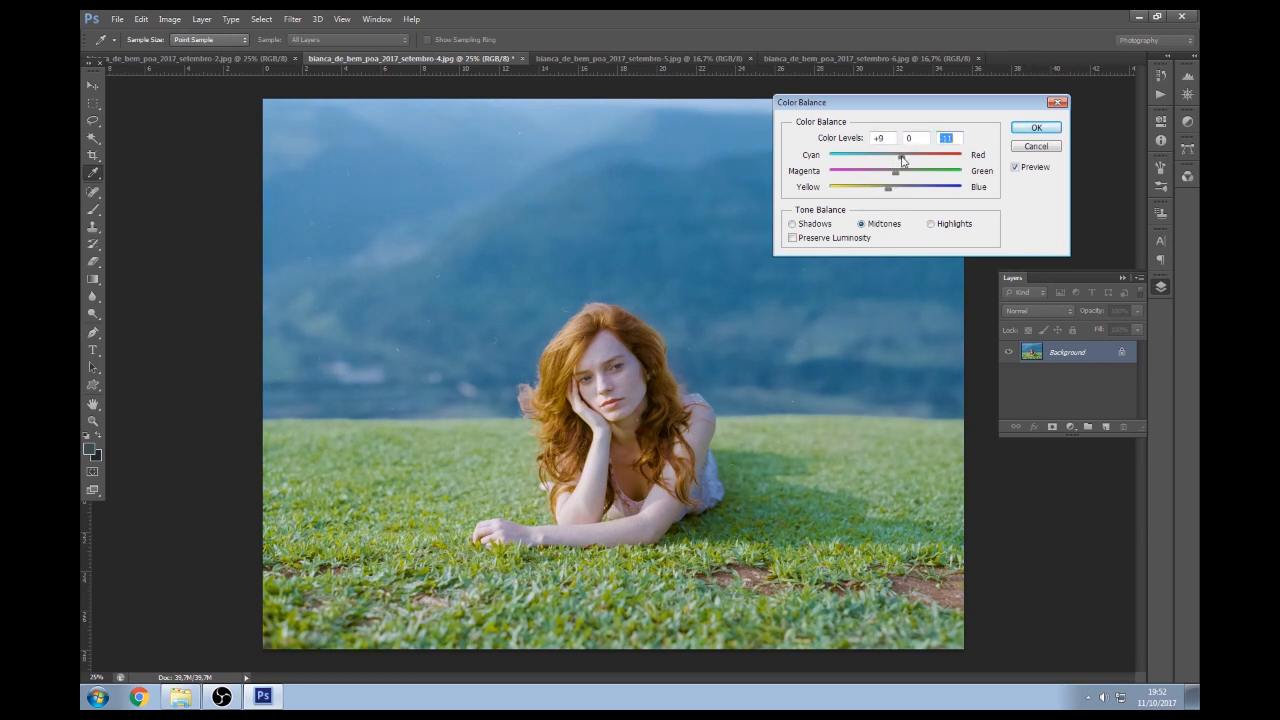
left_click(899, 157)
left_click(898, 174)
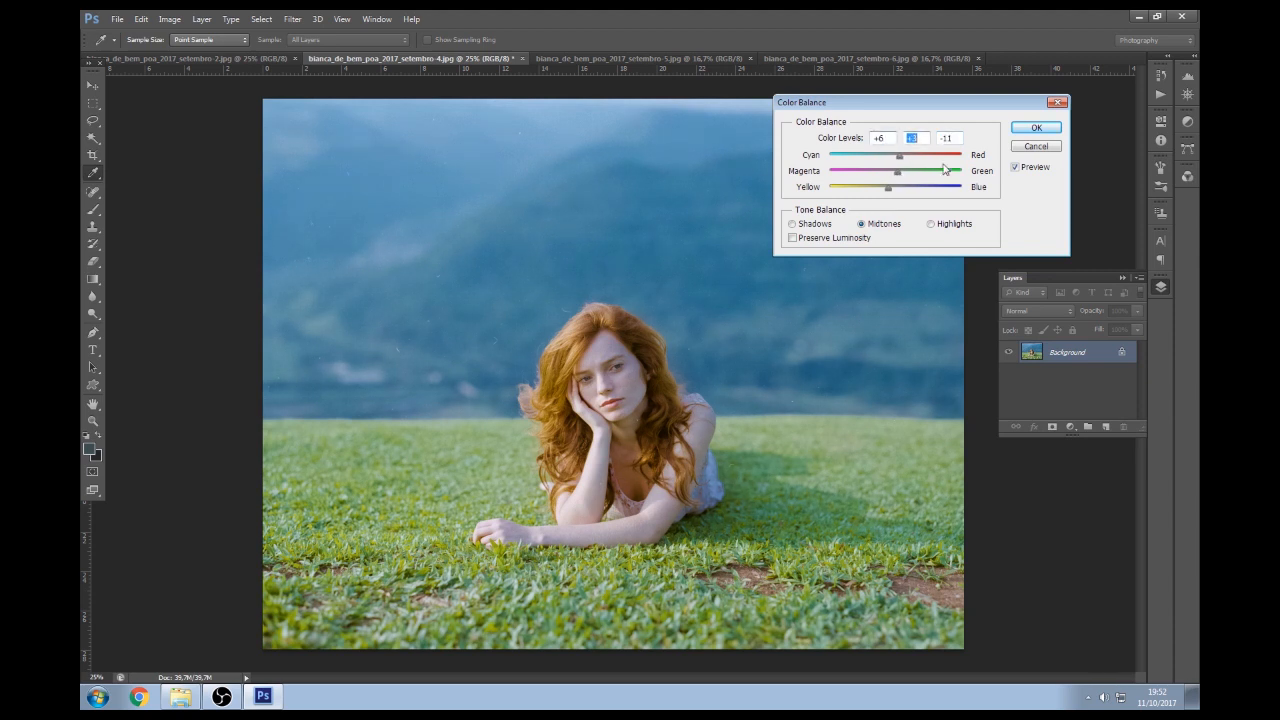
left_click(1034, 129)
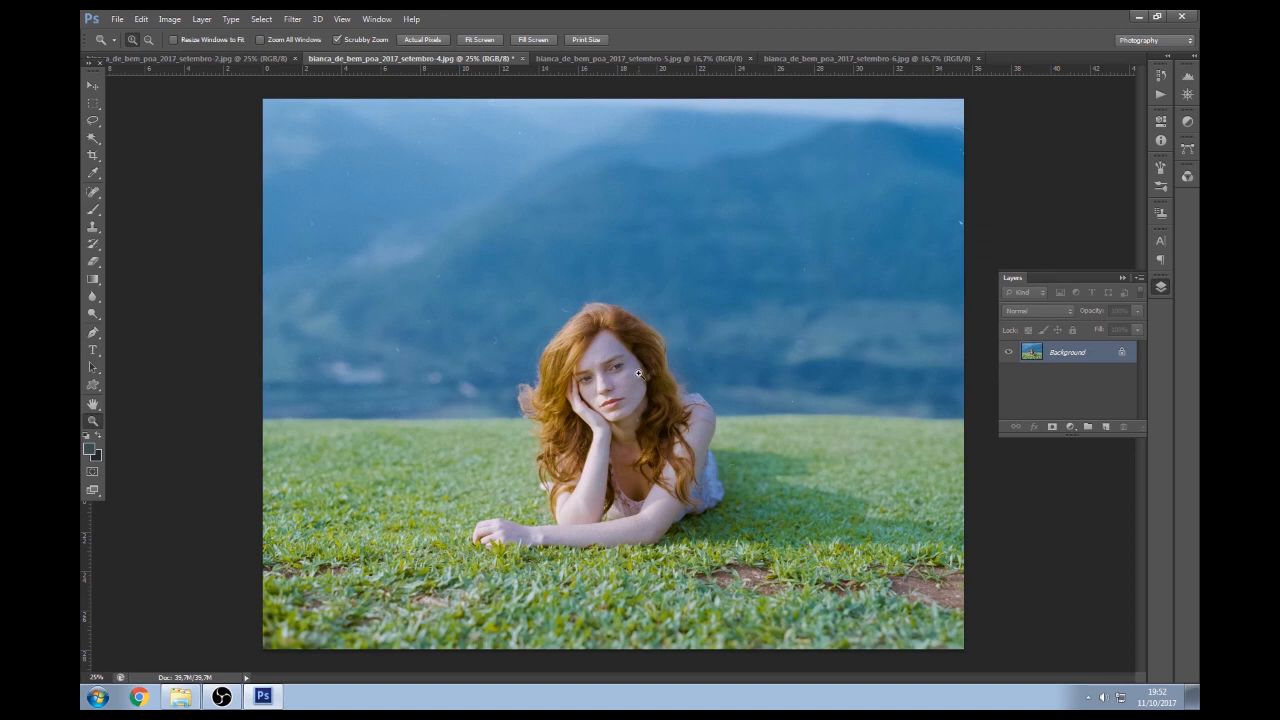
Run the 70% soft-light action, save setembro-4 as JPEG and close it
key("c")
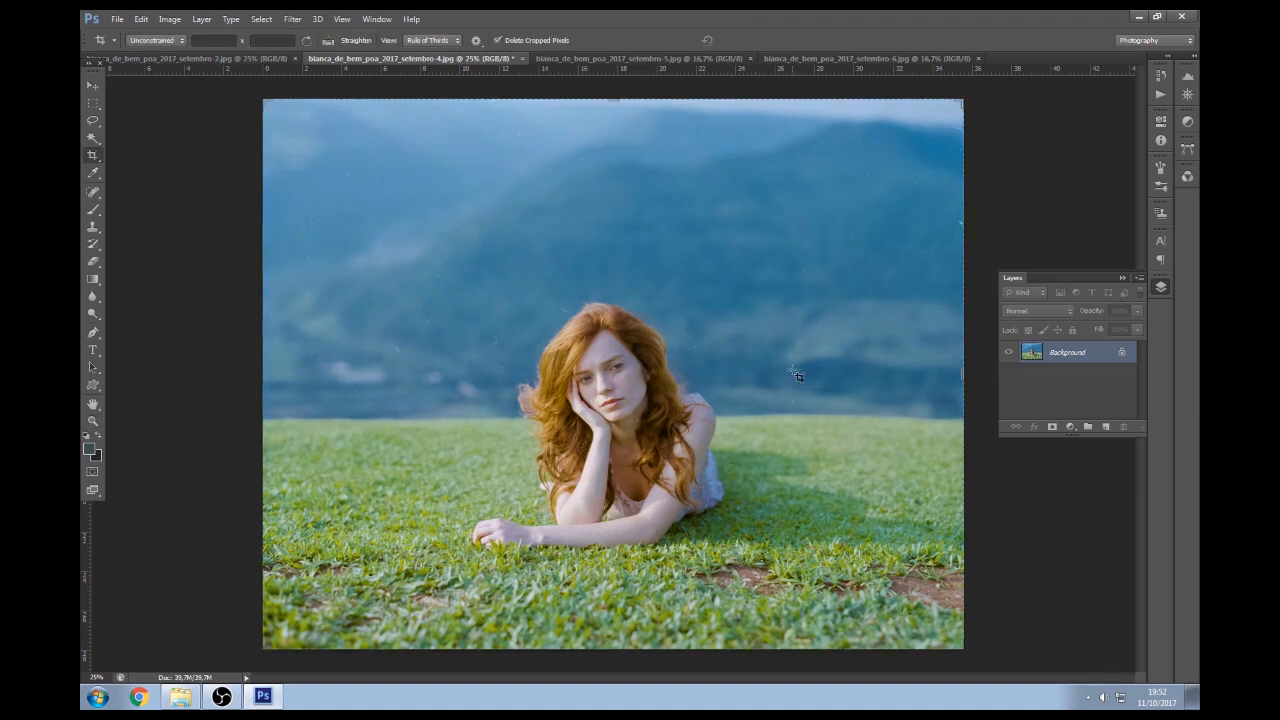
key("F2")
key("Return")
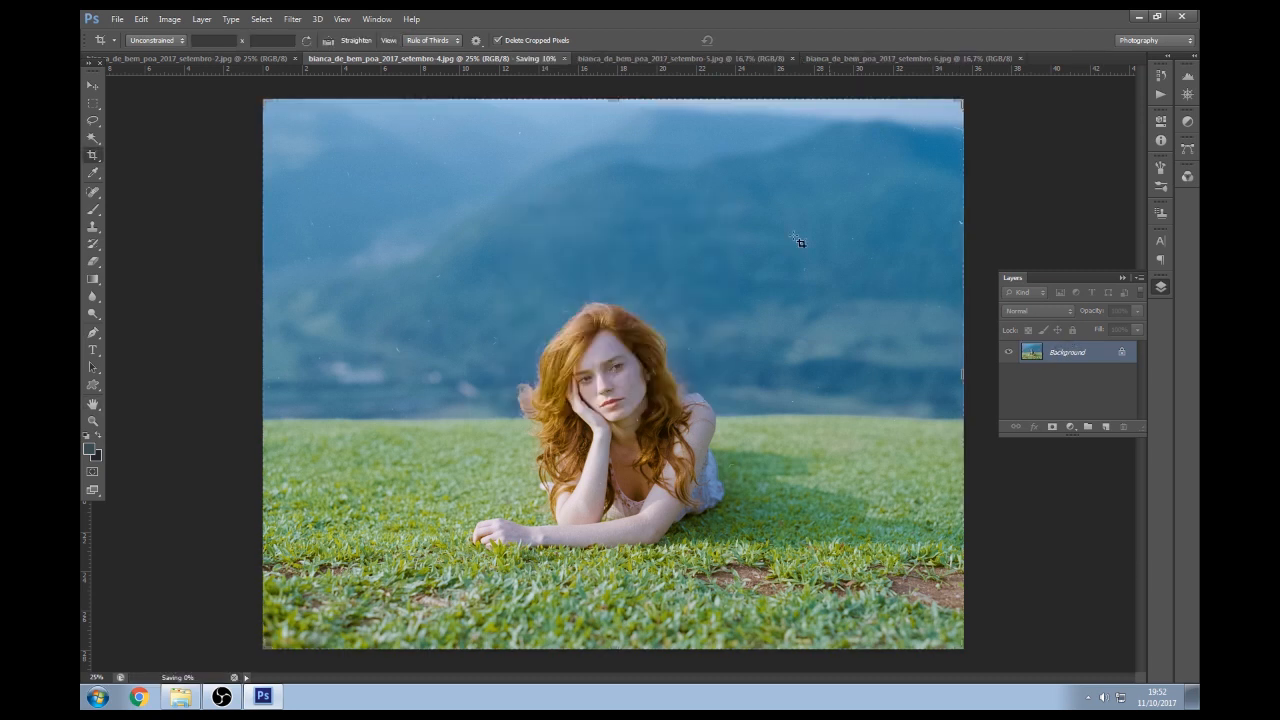
left_click(517, 58)
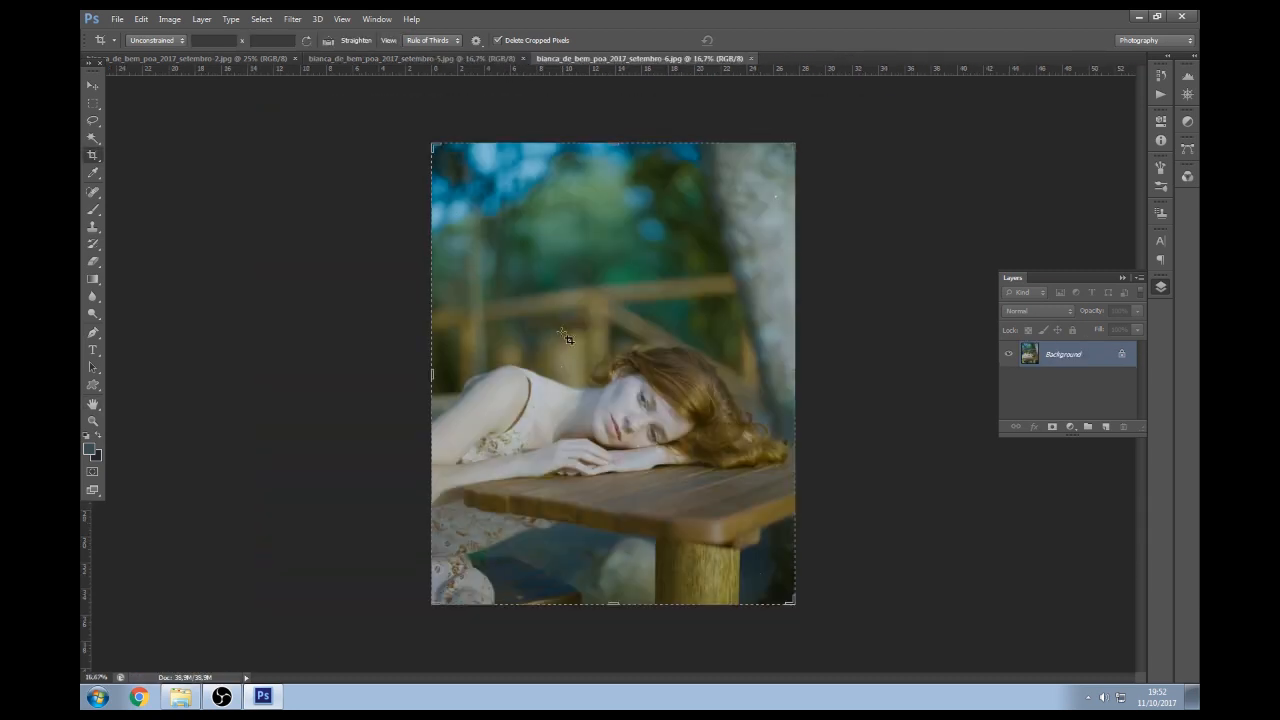
Switch to setembro-2 and apply auto Levels with Enhance Per Channel Contrast
left_click(343, 60)
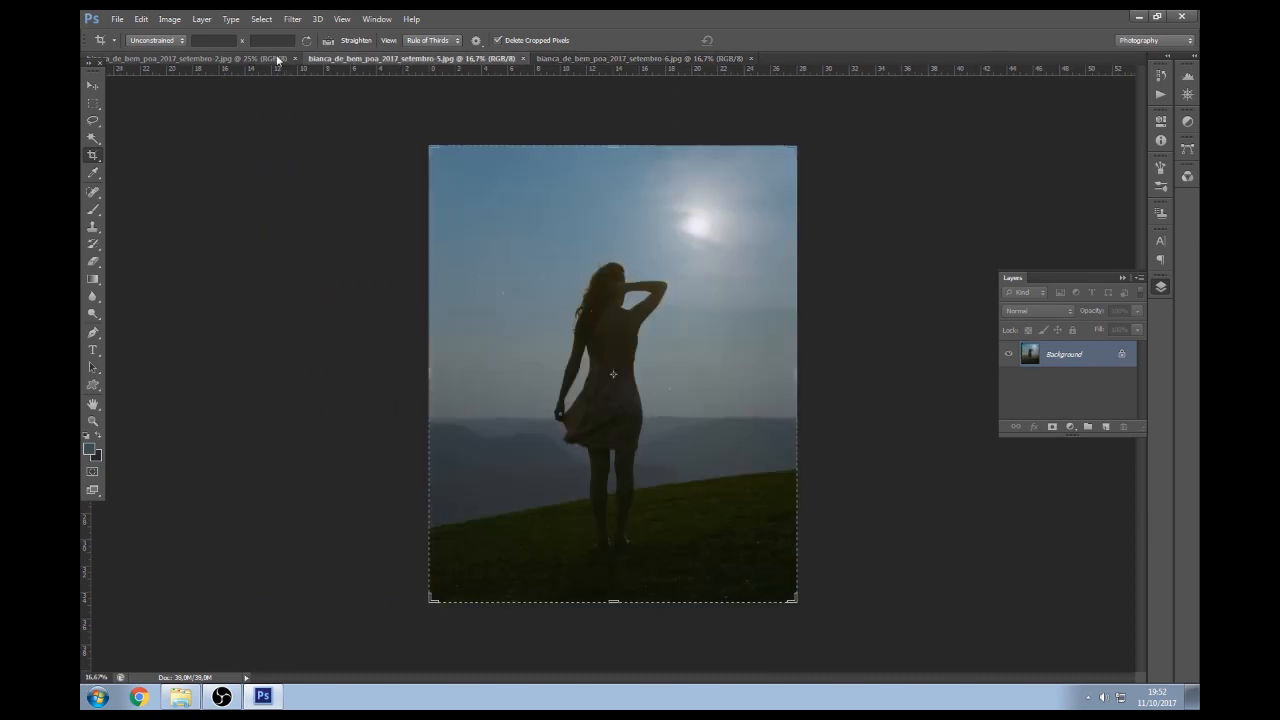
left_click(190, 58)
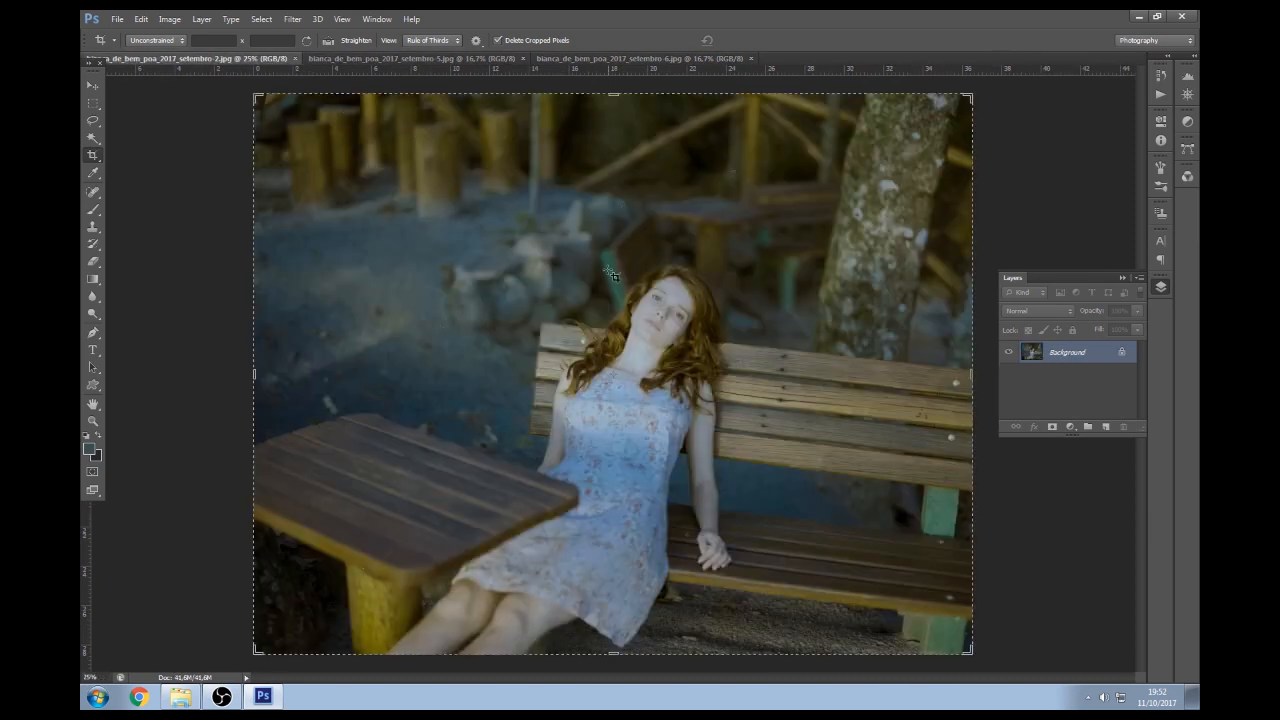
key("ctrl")
key("ctrl+l")
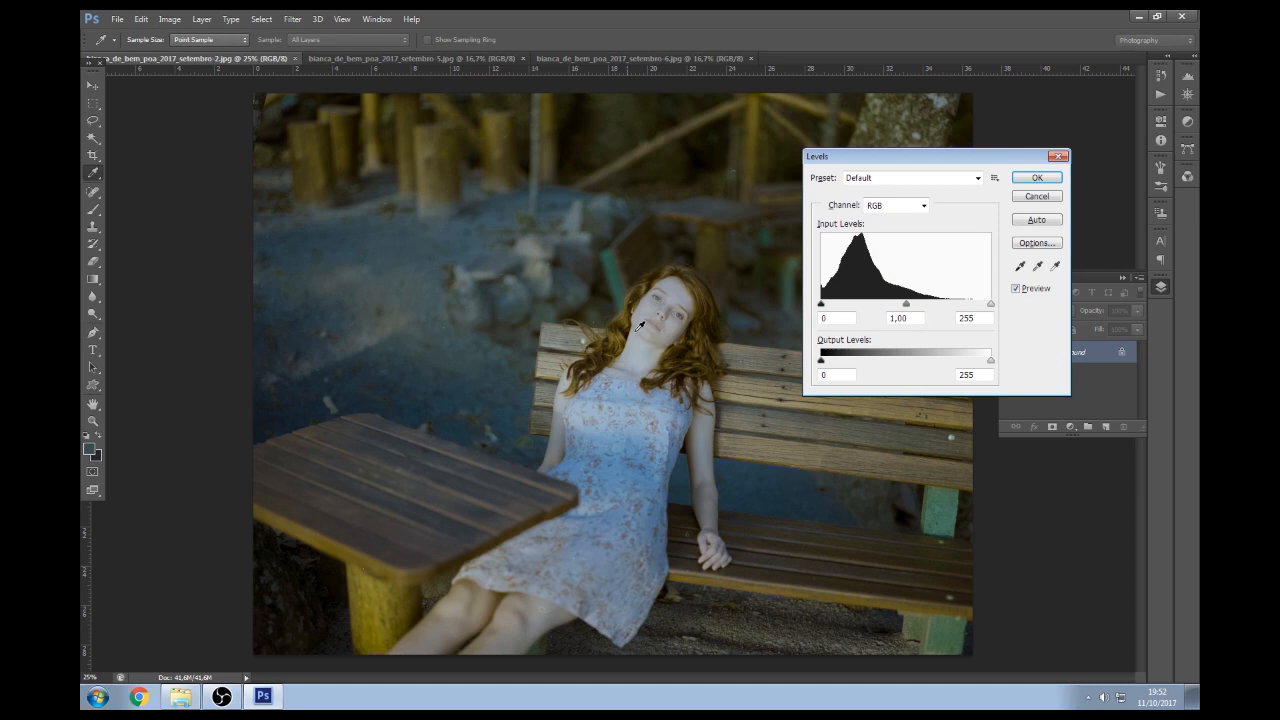
left_click(1036, 243)
left_click(860, 203)
left_click(862, 217)
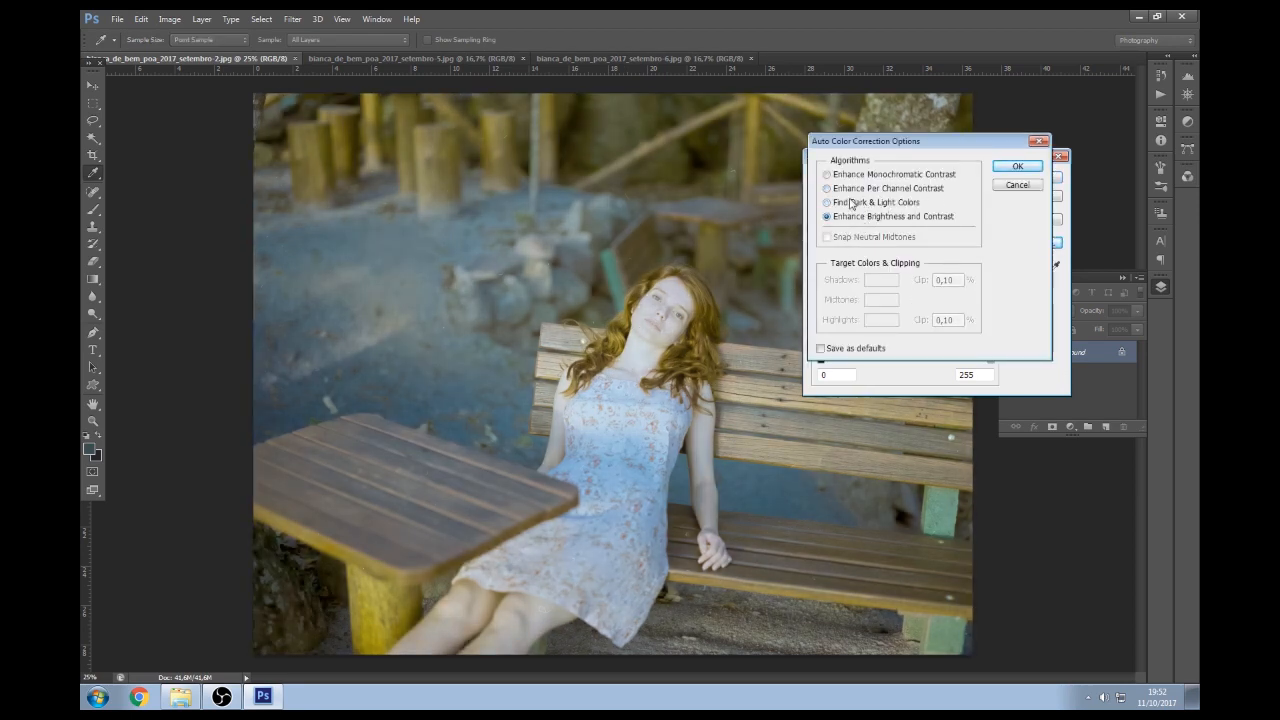
left_click(852, 189)
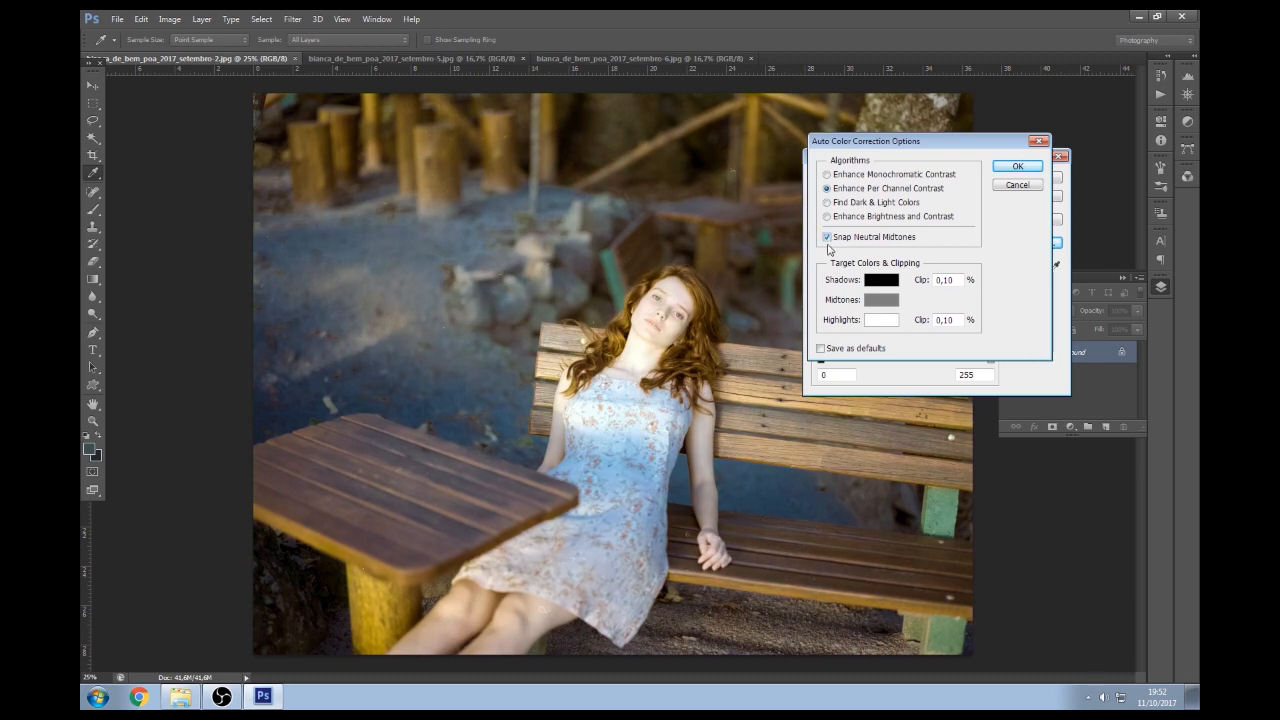
left_click(854, 181)
left_click(854, 189)
left_click(1017, 166)
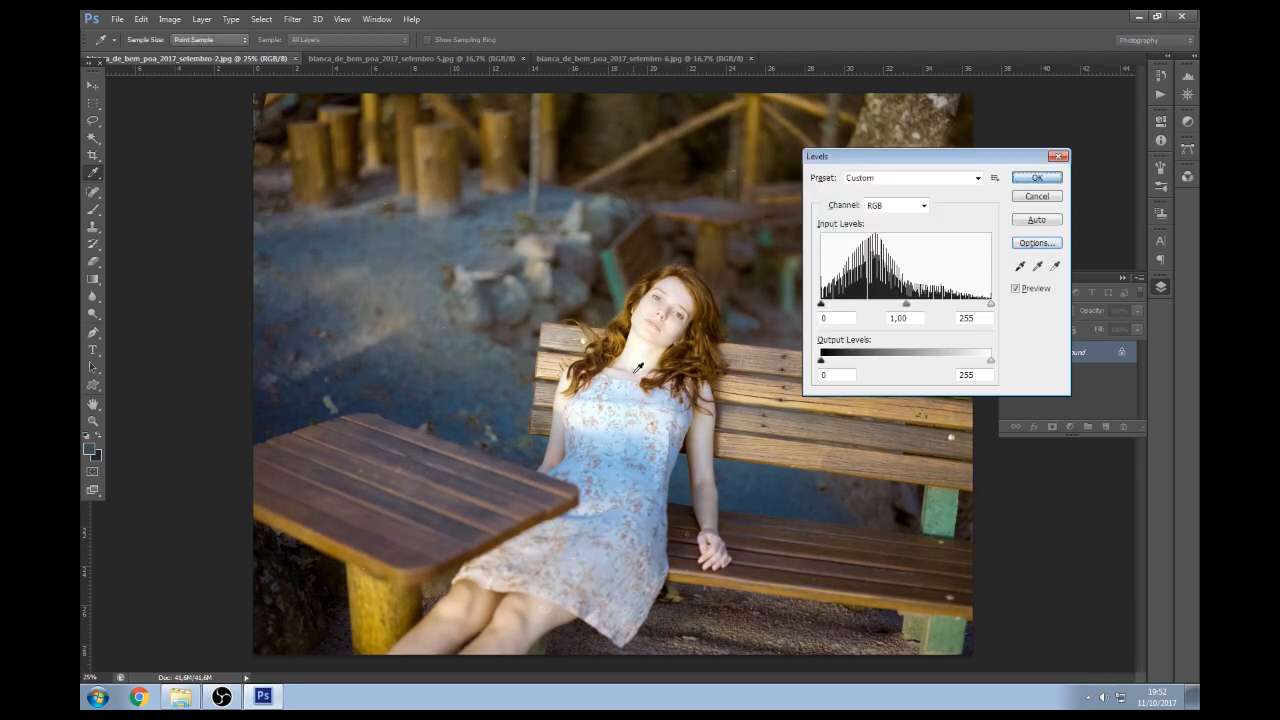
left_click(1036, 177)
key("c")
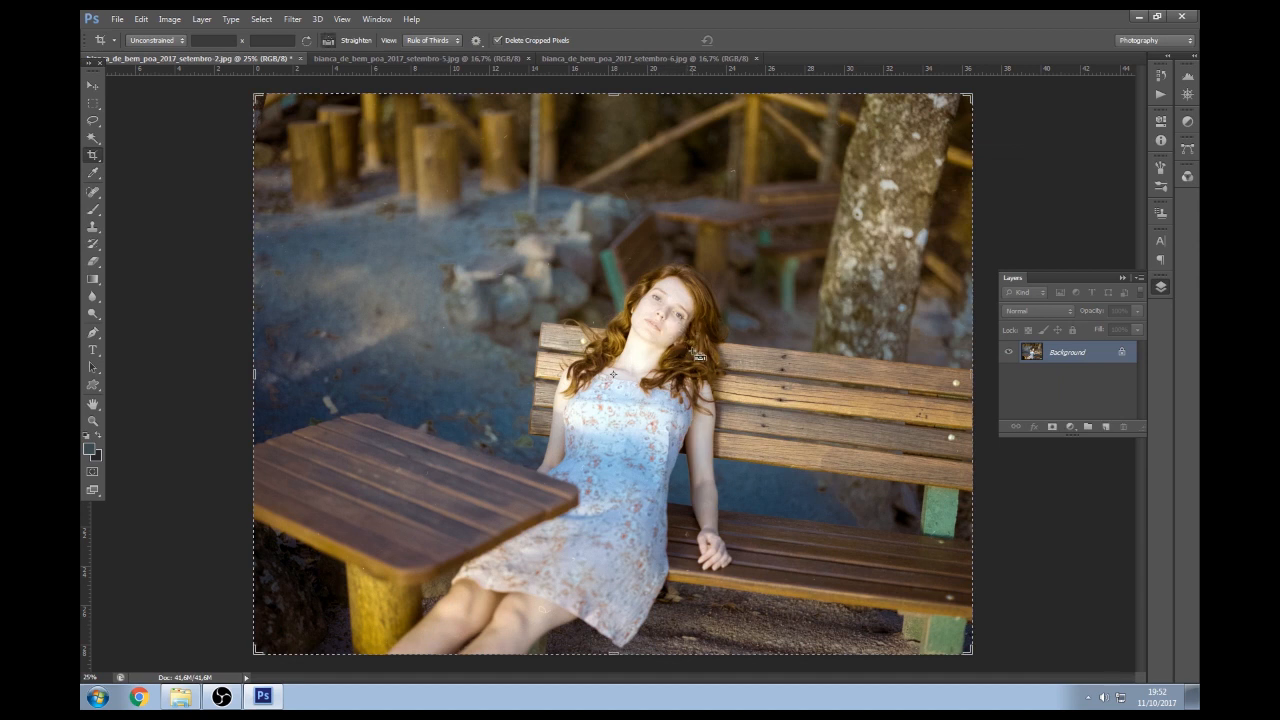
Darken the bench portrait with Curves, moving 189 to 161 and 81 to 62
key("ctrl+m")
left_click_drag(980, 245, 974, 265)
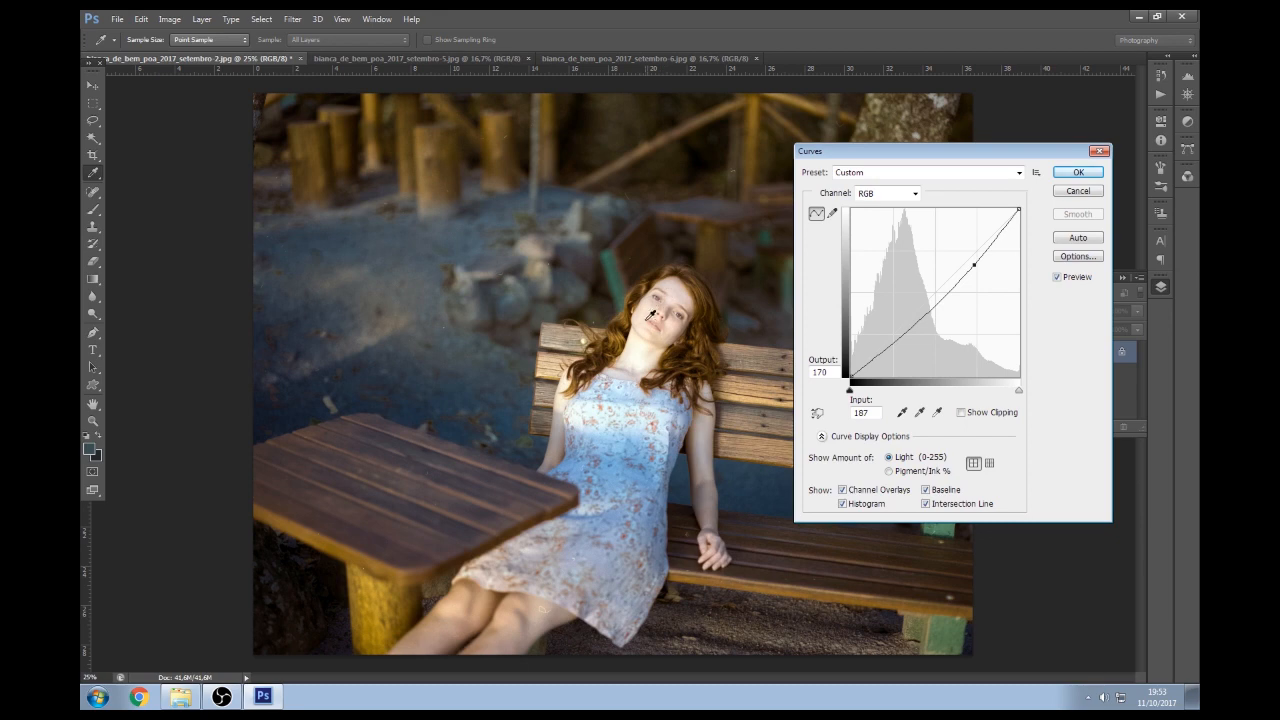
left_click_drag(970, 265, 974, 271)
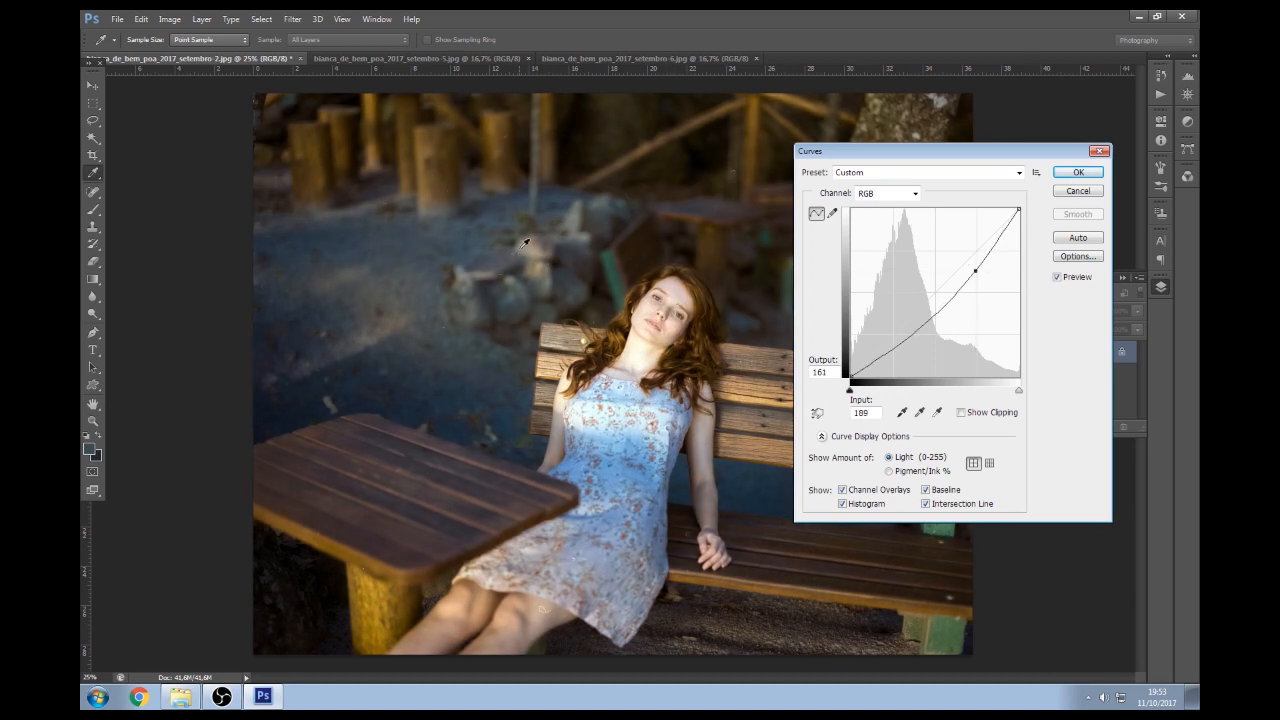
left_click_drag(897, 337, 905, 336)
left_click(1078, 172)
key("c")
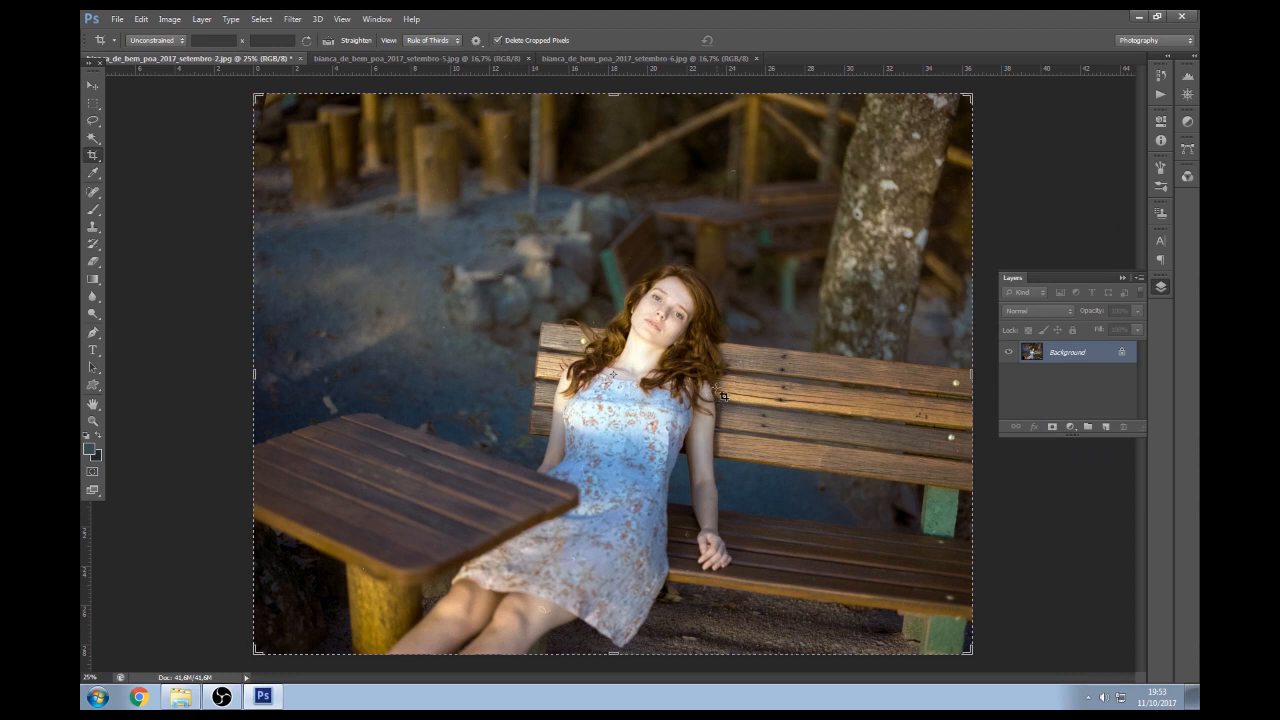
Shift the bench portrait's midtones toward blue with Color Balance
key("ctrl+b")
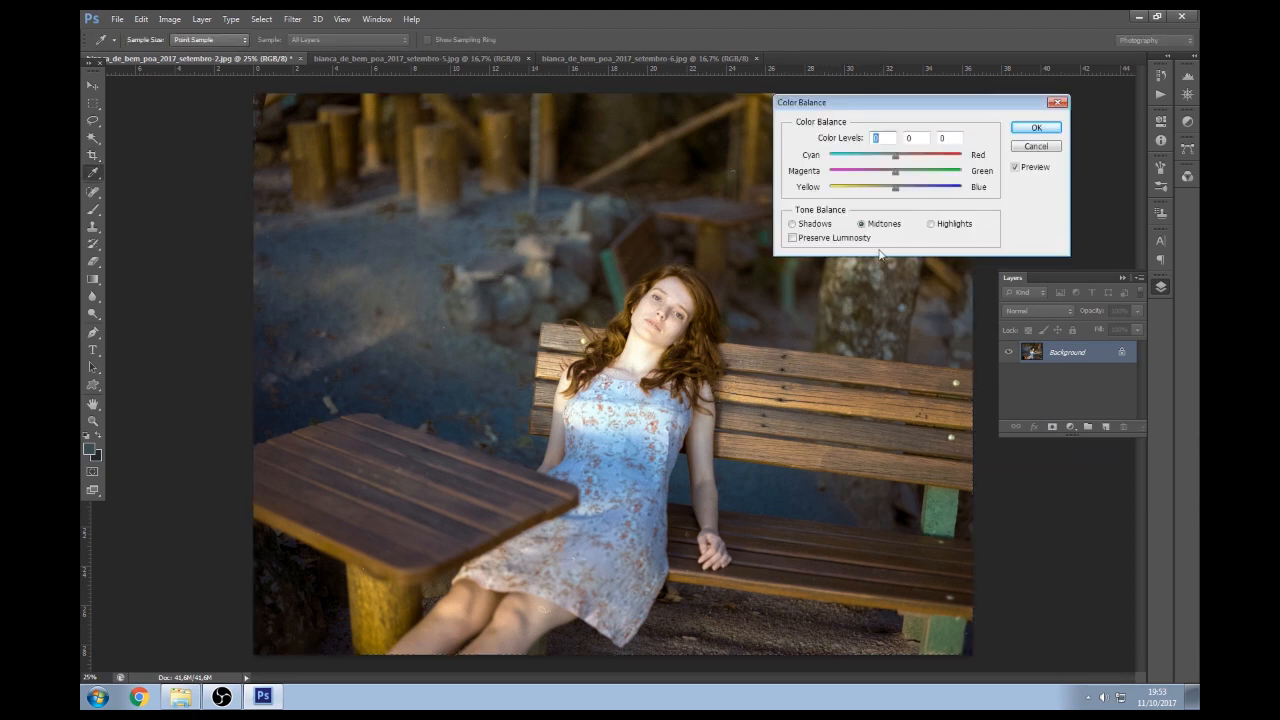
left_click(892, 192)
left_click_drag(892, 192, 894, 175)
left_click(1036, 127)
key("c")
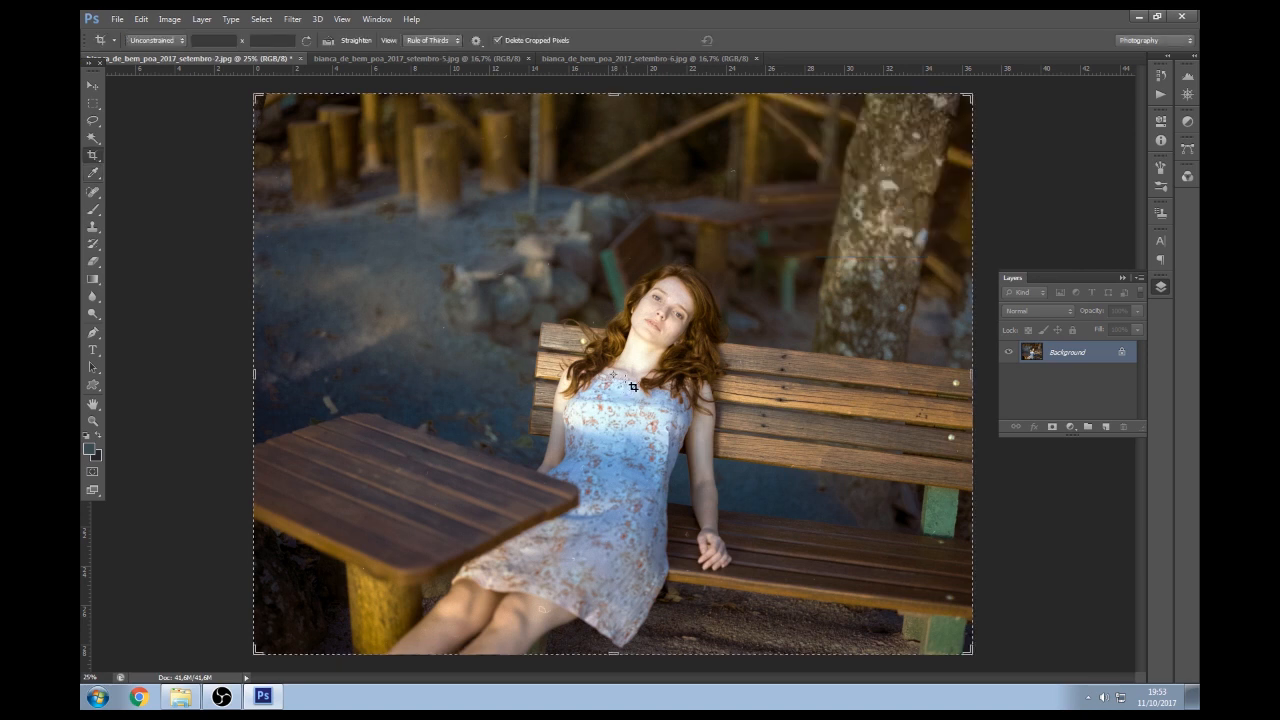
Add the 70% Soft Light detail layer and compare it on and off at close zoom
key("F2")
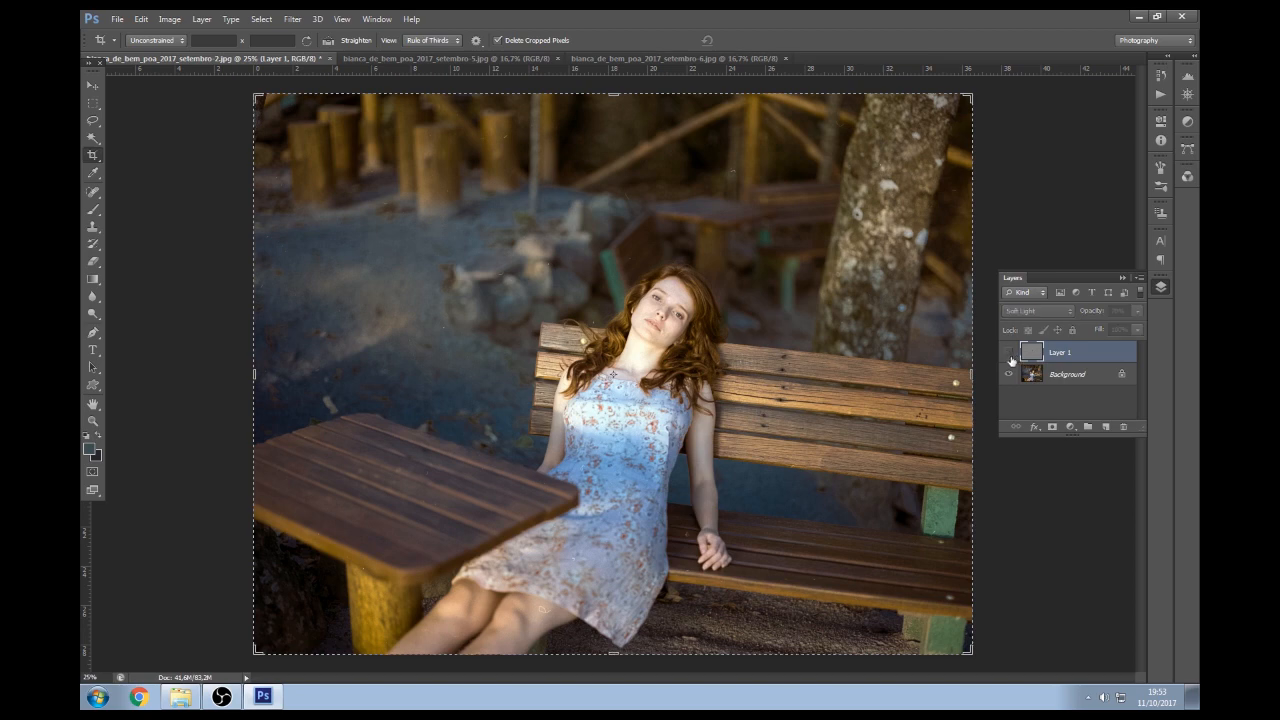
key("z")
left_click(677, 332)
left_click(677, 332)
left_click(677, 332)
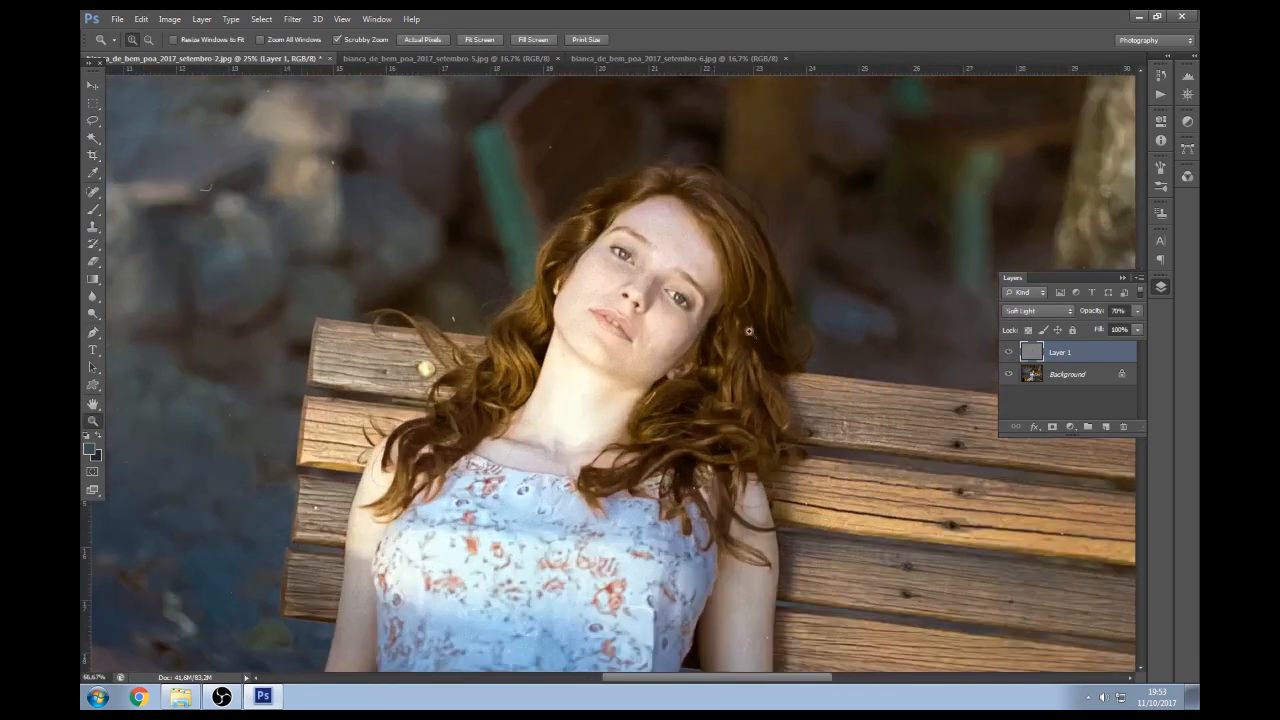
left_click(677, 332)
left_click(1011, 352)
left_click(1011, 352)
left_click(1011, 352)
left_click(1011, 352)
left_click(1010, 352)
left_click(1012, 352)
left_click(816, 327, "alt")
left_click(816, 327, "alt")
left_click(816, 327, "alt")
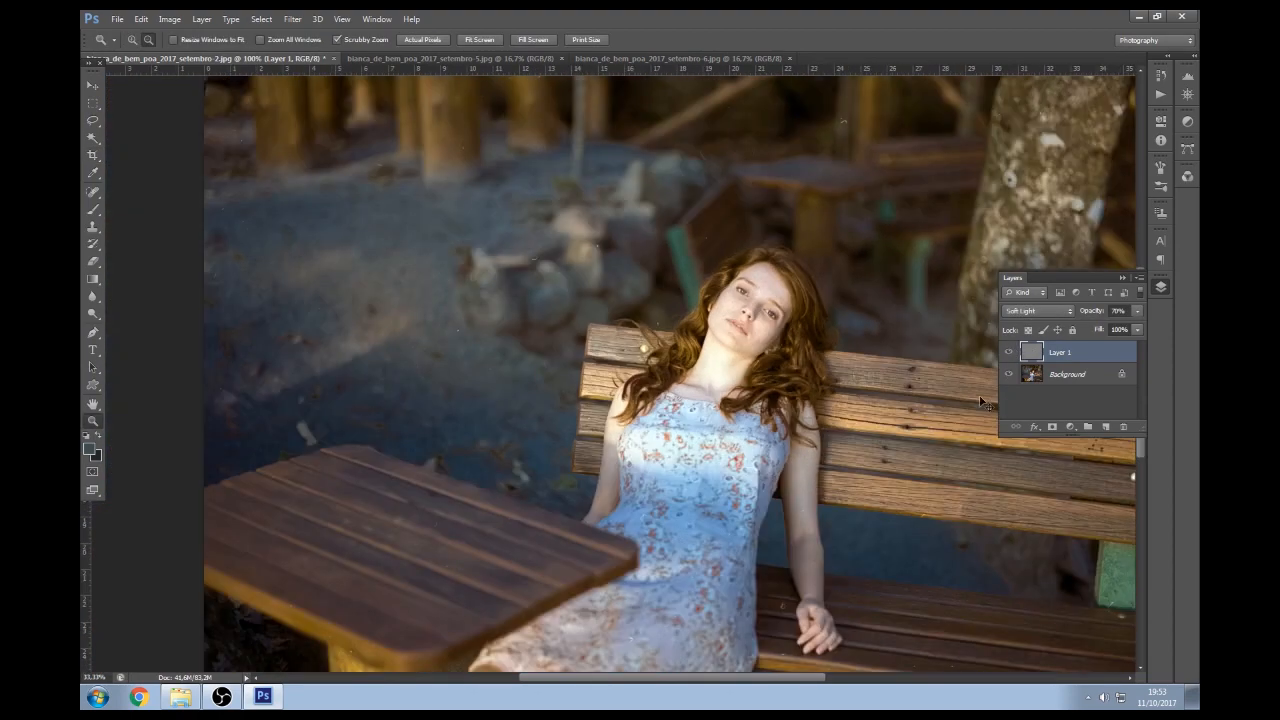
Flatten the image and save the bench portrait as a JPEG
key("ctrl+e")
left_click(864, 443, "alt")
left_click(864, 443, "alt")
key("ctrl+s")
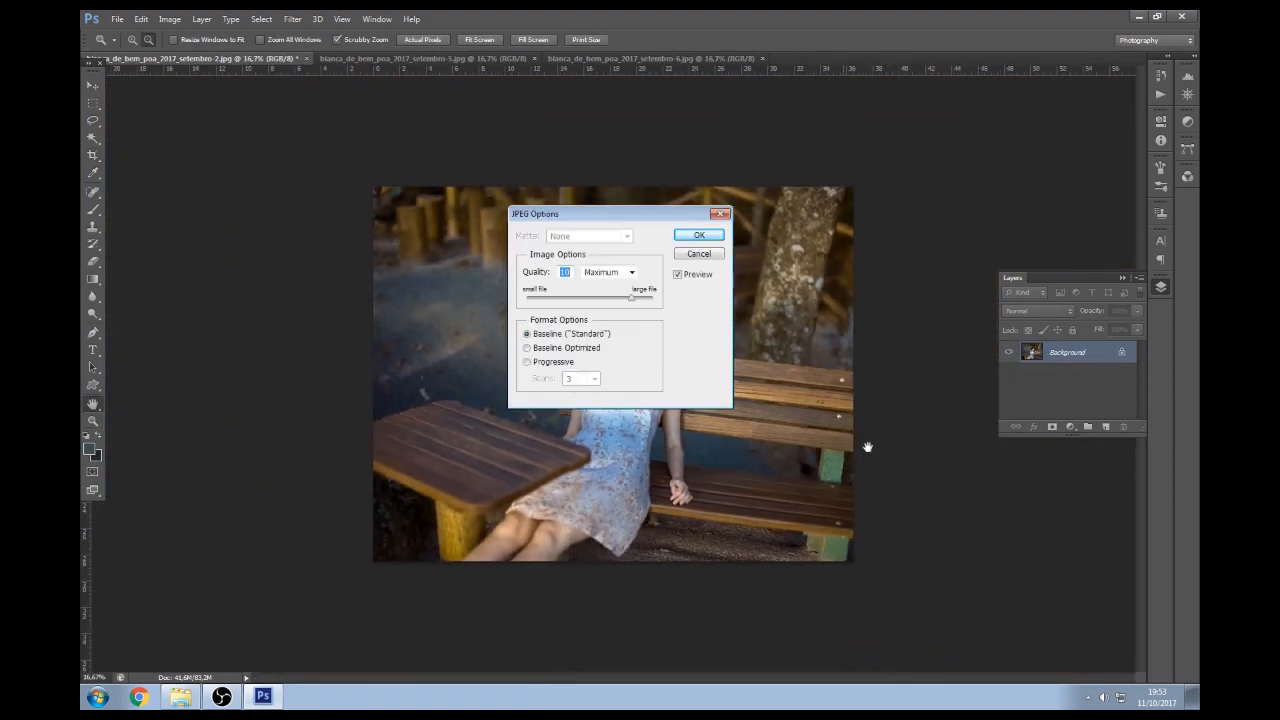
key("Return")
key("c")
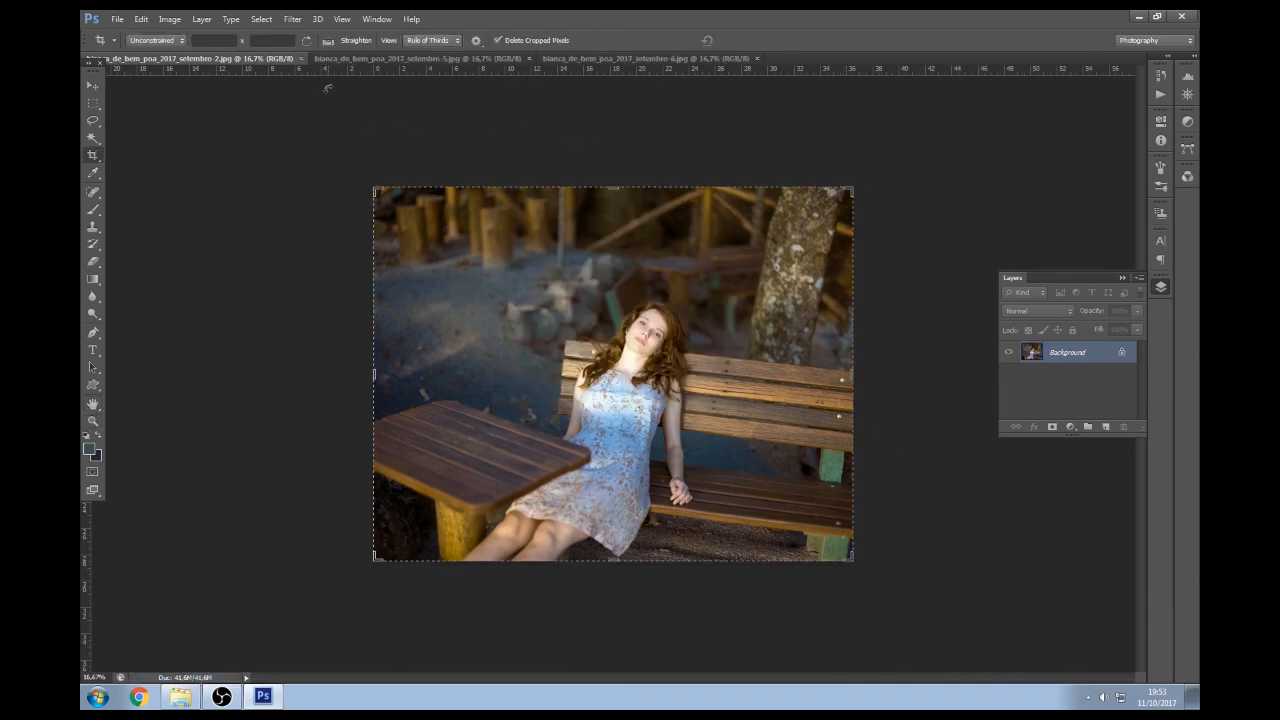
Close the bench portrait, switch to setembro-6 and apply auto Levels with Find Dark & Light Colors
left_click(299, 58)
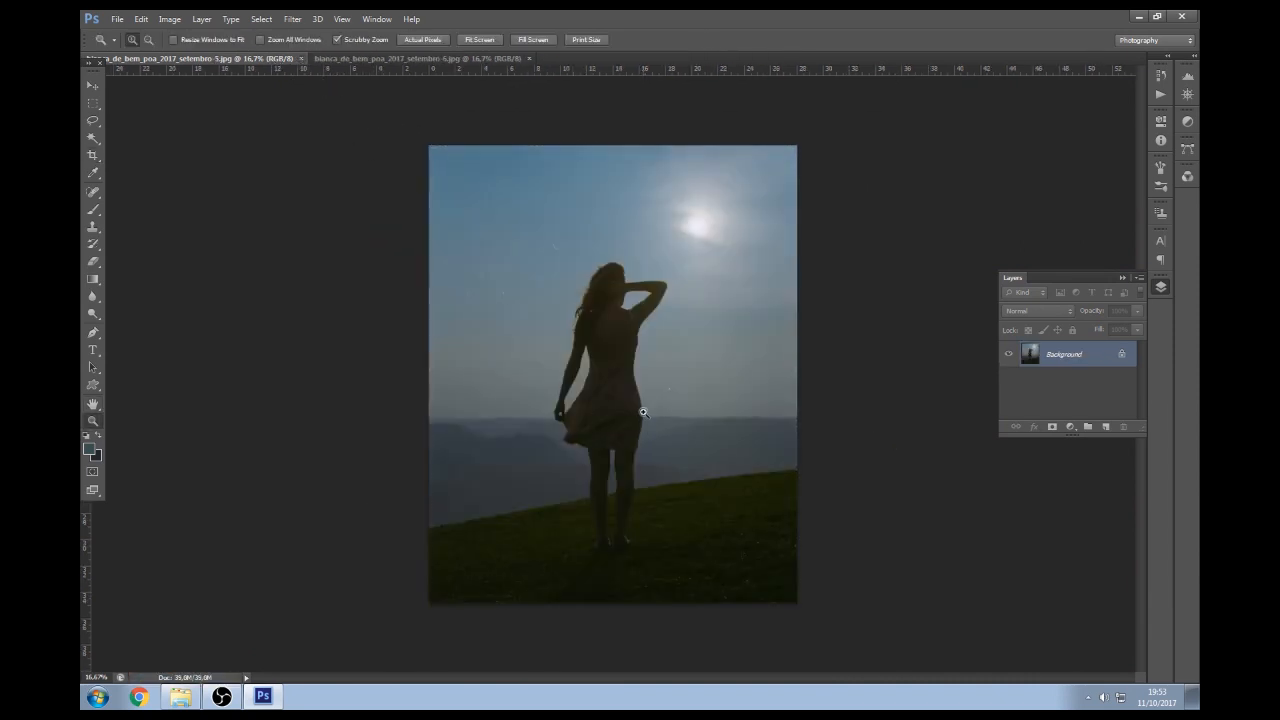
key("ctrl+plus")
left_click(478, 60)
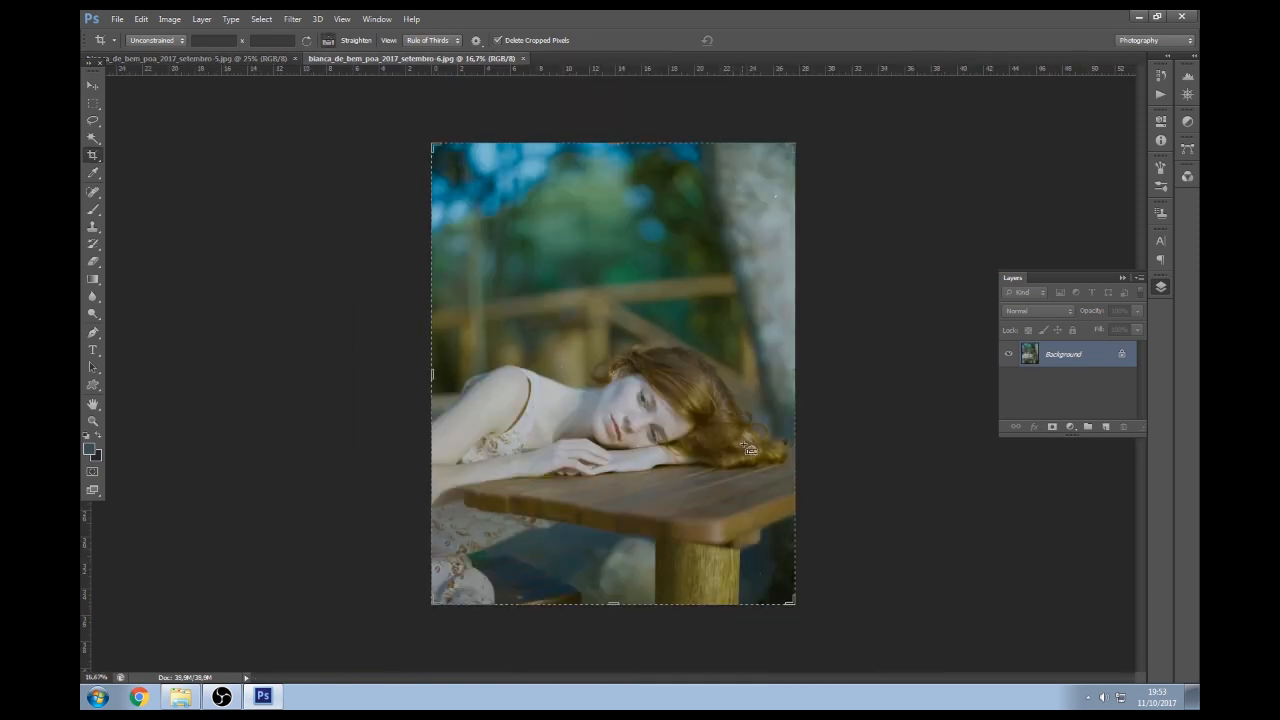
key("ctrl+l")
left_click(1037, 243)
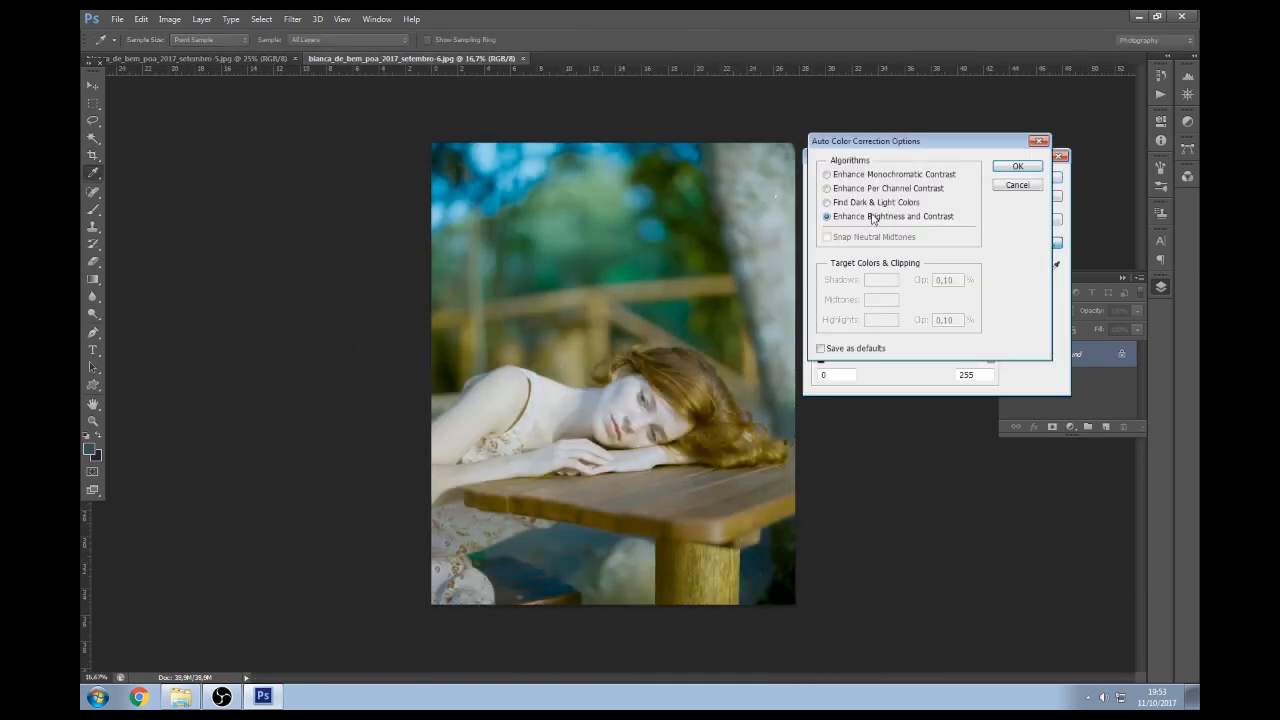
left_click(862, 203)
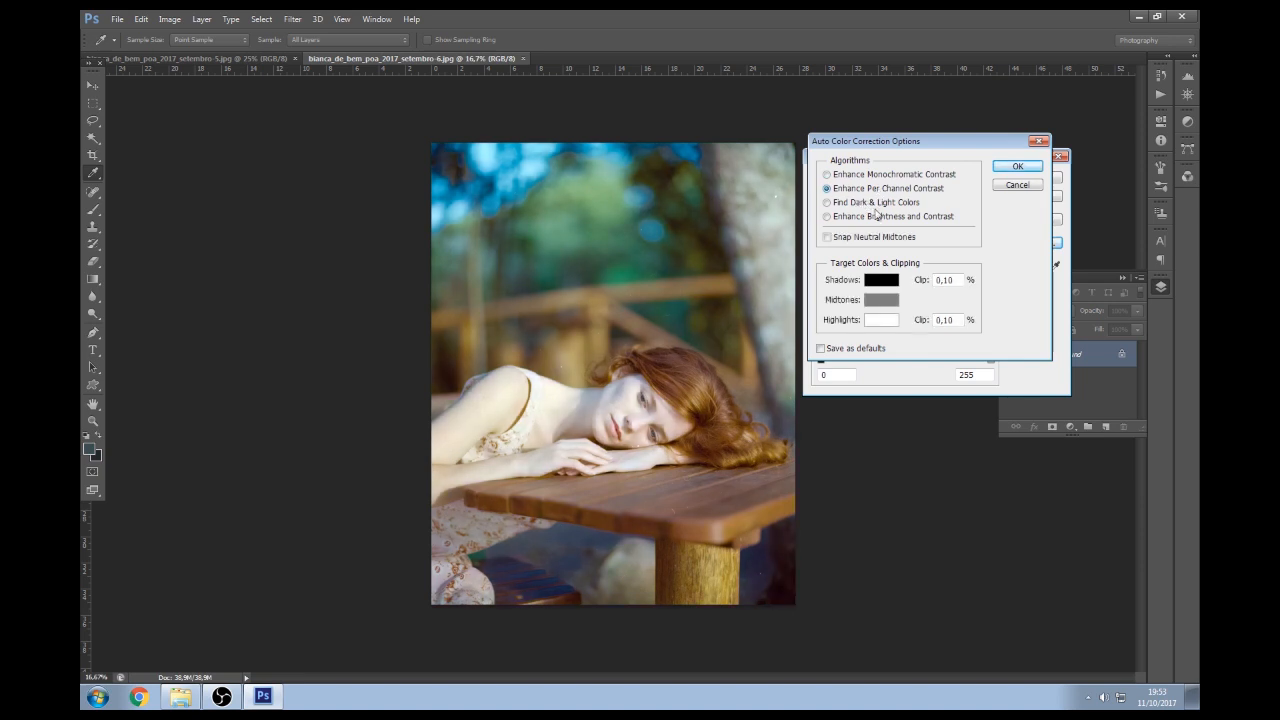
left_click(1016, 166)
left_click(1037, 178)
key("c")
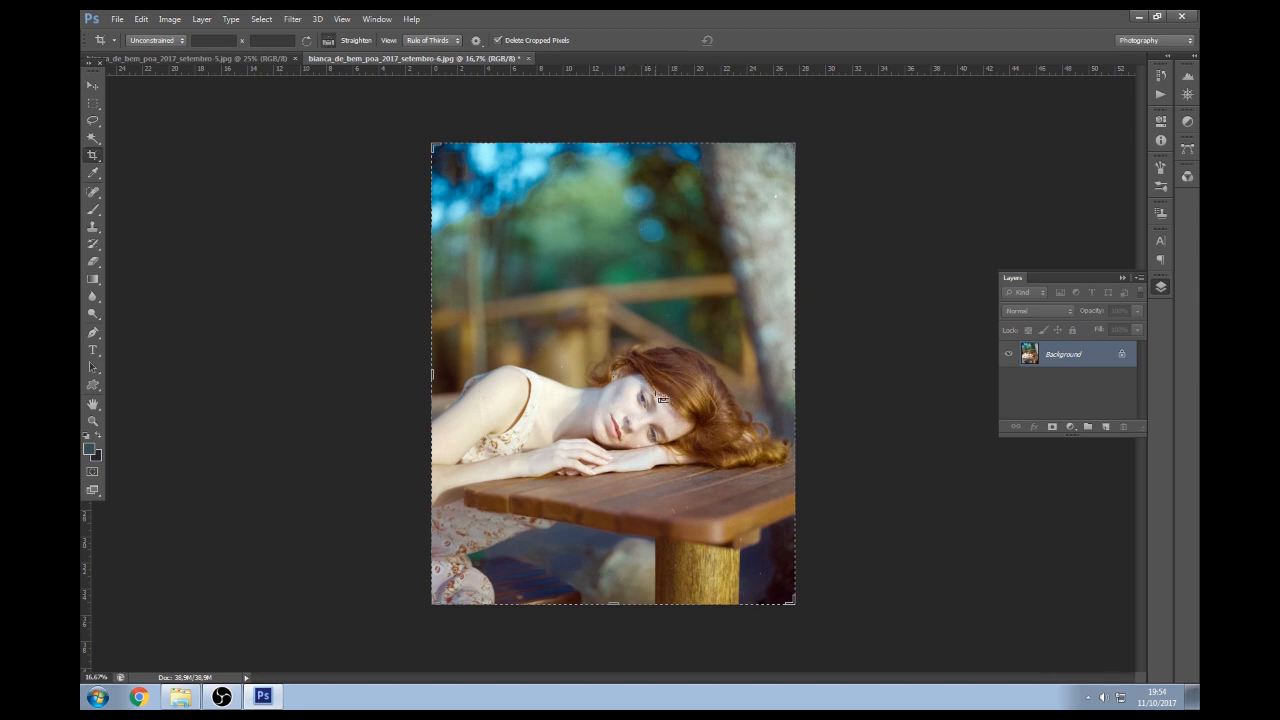
Pull down the table portrait's upper tones with a Curves adjustment
key("ctrl+m")
left_click_drag(976, 263, 970, 267)
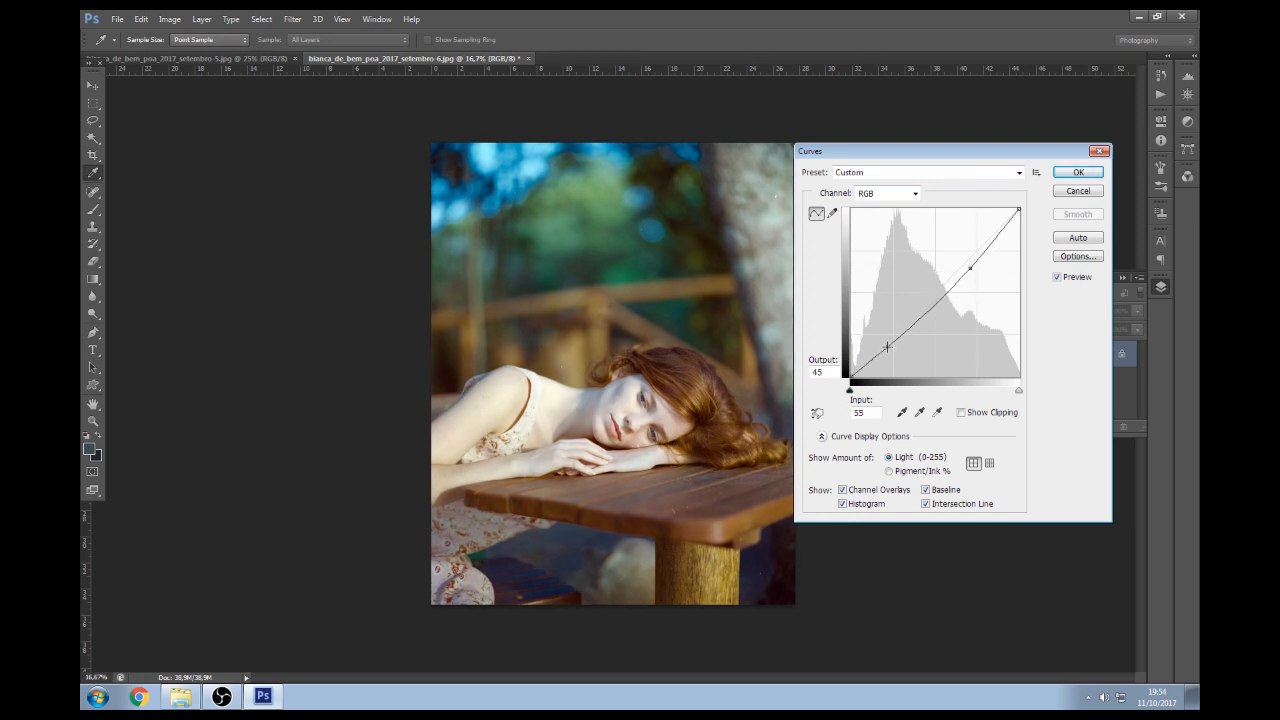
left_click_drag(970, 268, 974, 268)
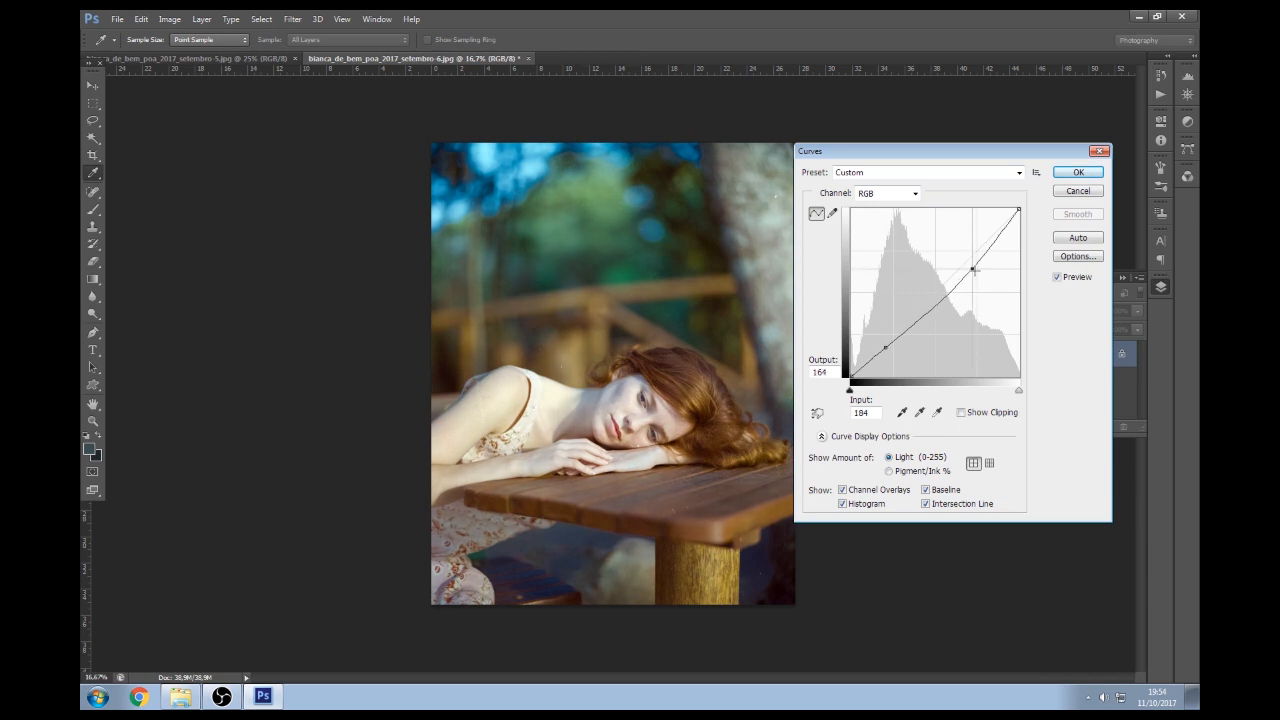
key("Left")
key("Left")
key("Left")
key("Left")
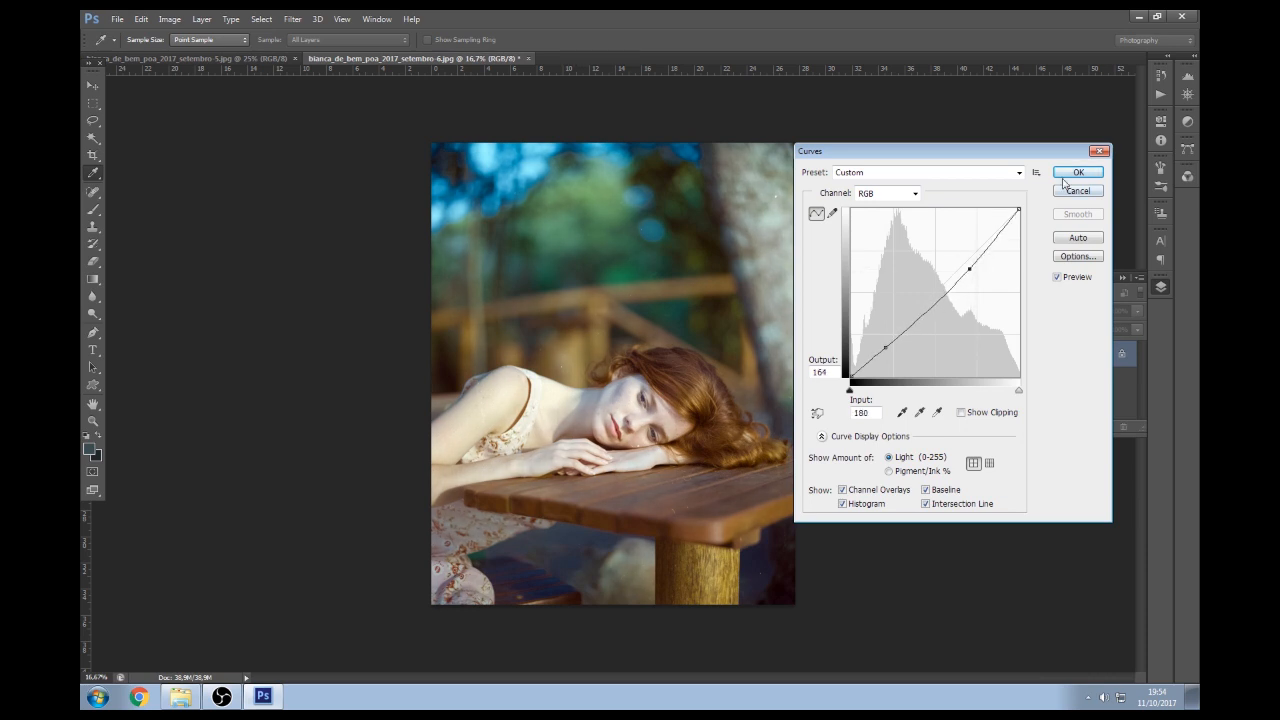
left_click(1063, 179)
key("z")
left_click(630, 470)
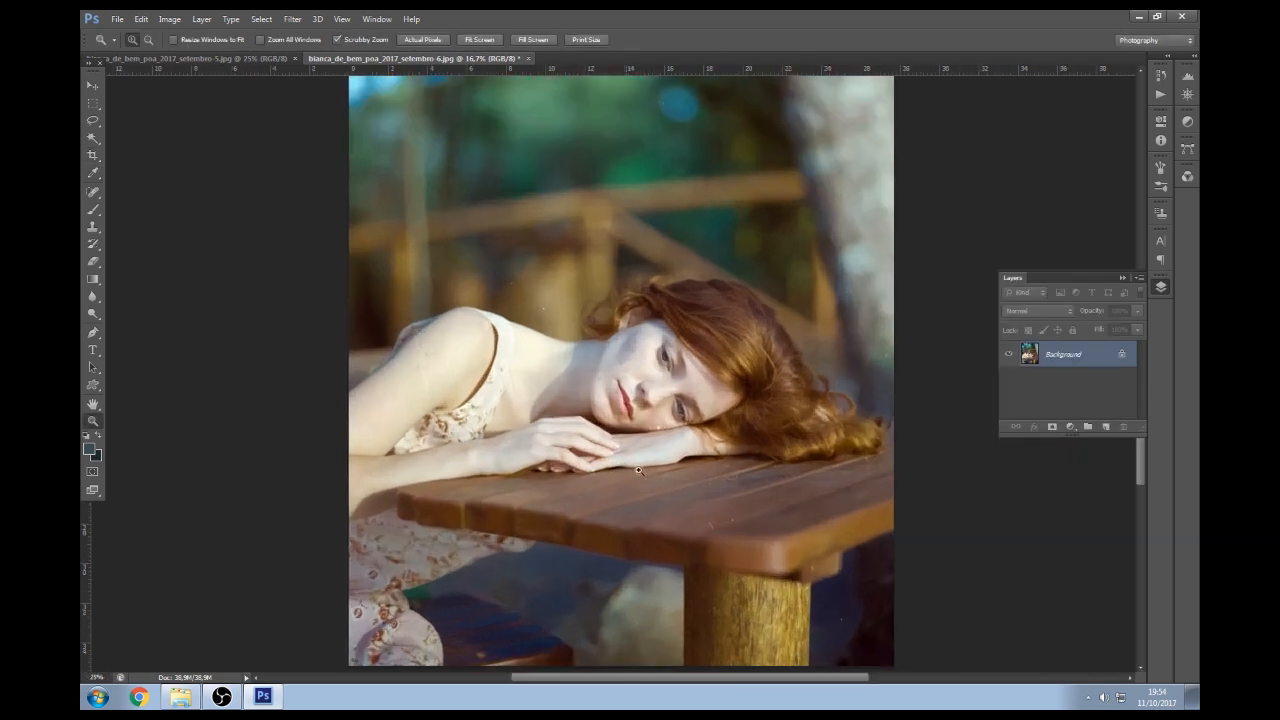
Shift the table portrait's midtones slightly toward yellow, Yellow–Blue about -6
left_click(630, 470)
left_click(630, 474, "alt")
left_click(630, 474, "alt")
key("ctrl+b")
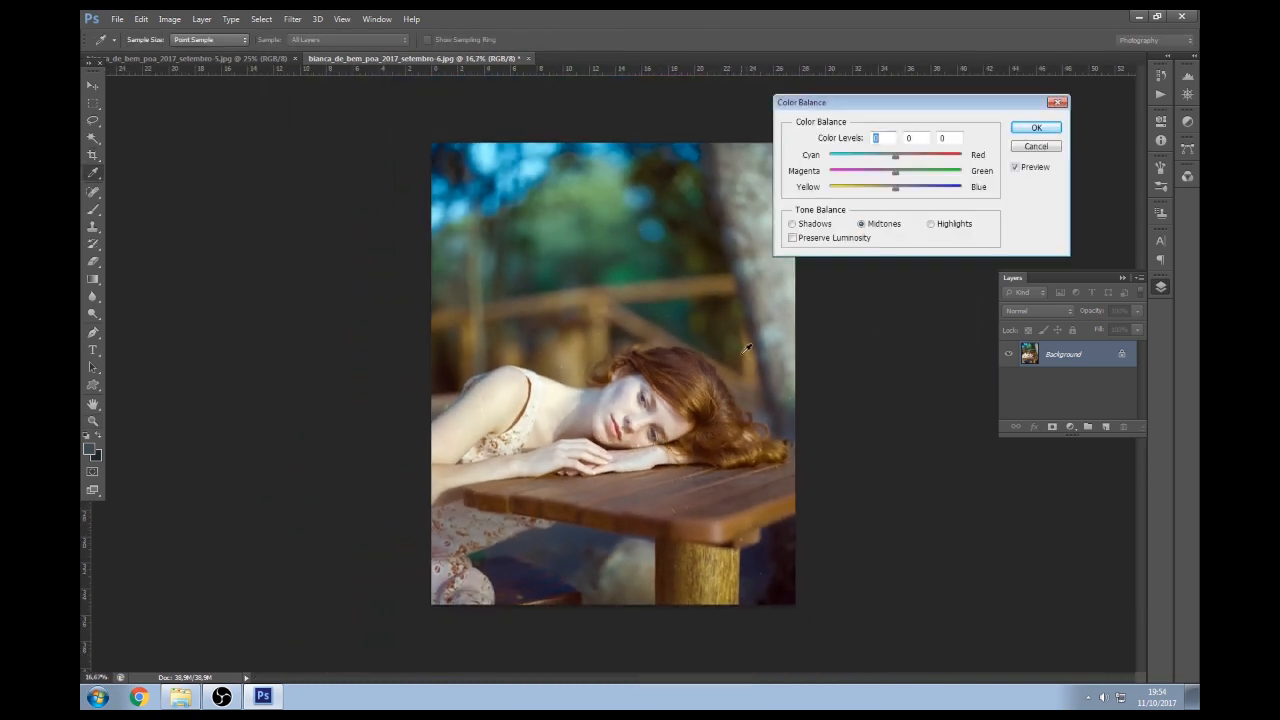
left_click_drag(896, 187, 893, 190)
left_click(893, 190)
left_click(1036, 127)
key("z")
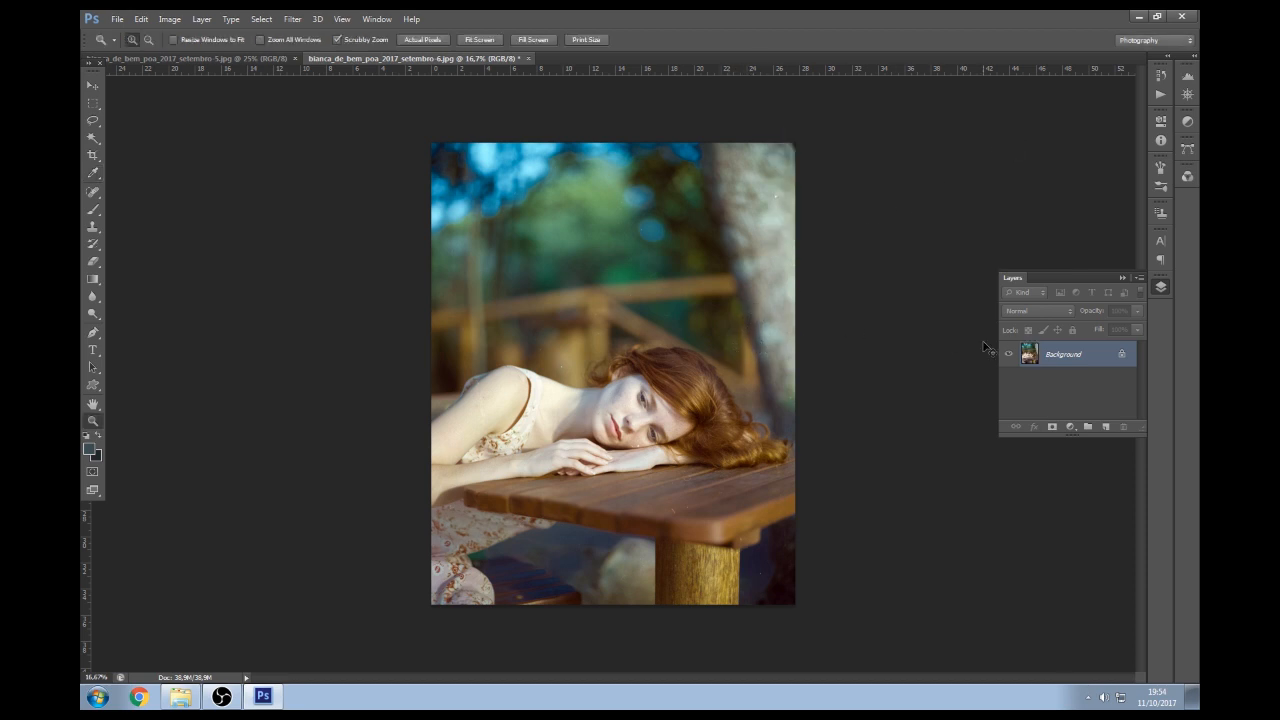
Add a grey Soft Light layer, compare it on and off, then delete it
key("ctrl+j")
key("c")
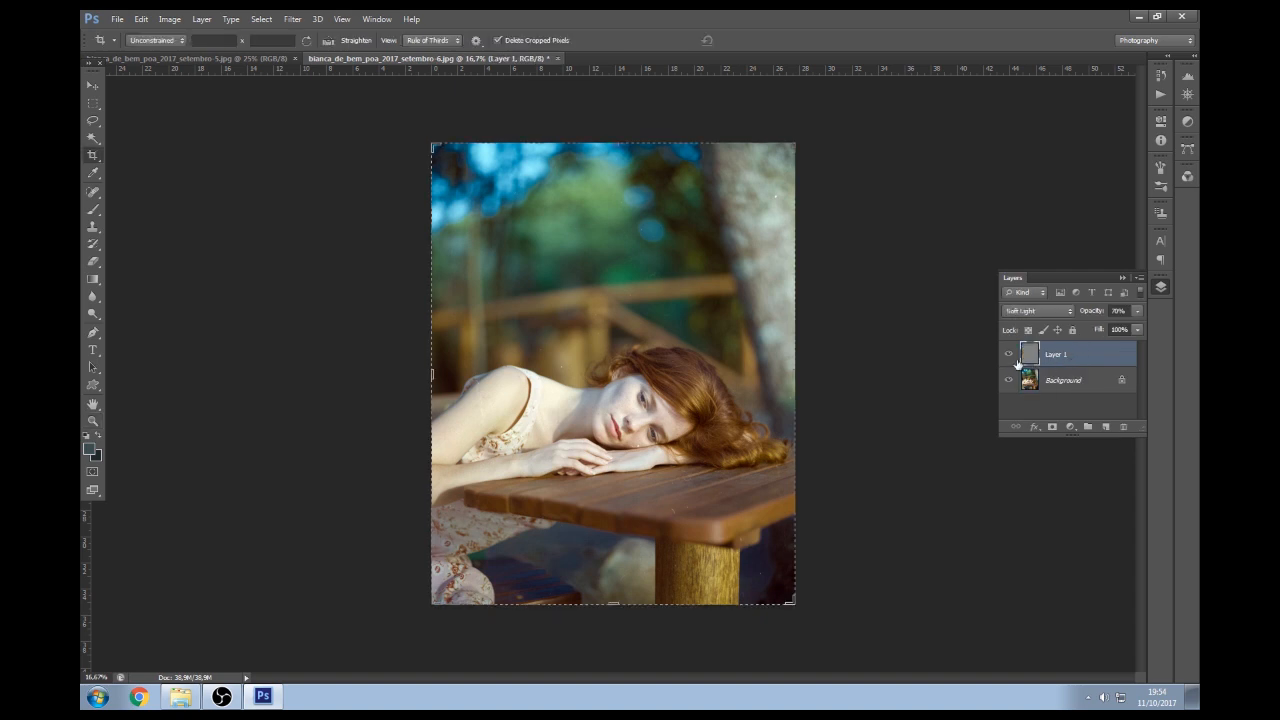
left_click(1010, 354)
left_click(1010, 353)
left_click(1010, 352)
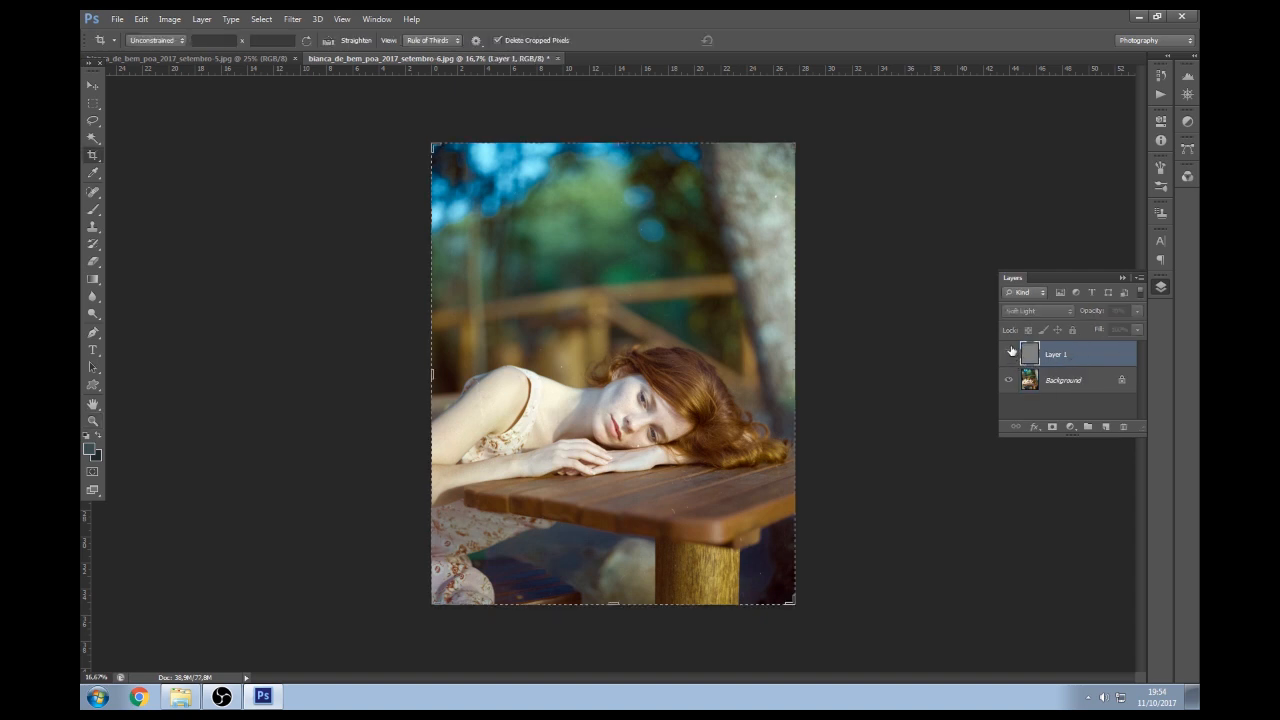
key("Delete")
Save the table portrait as a JPEG and close it
key("ctrl+s")
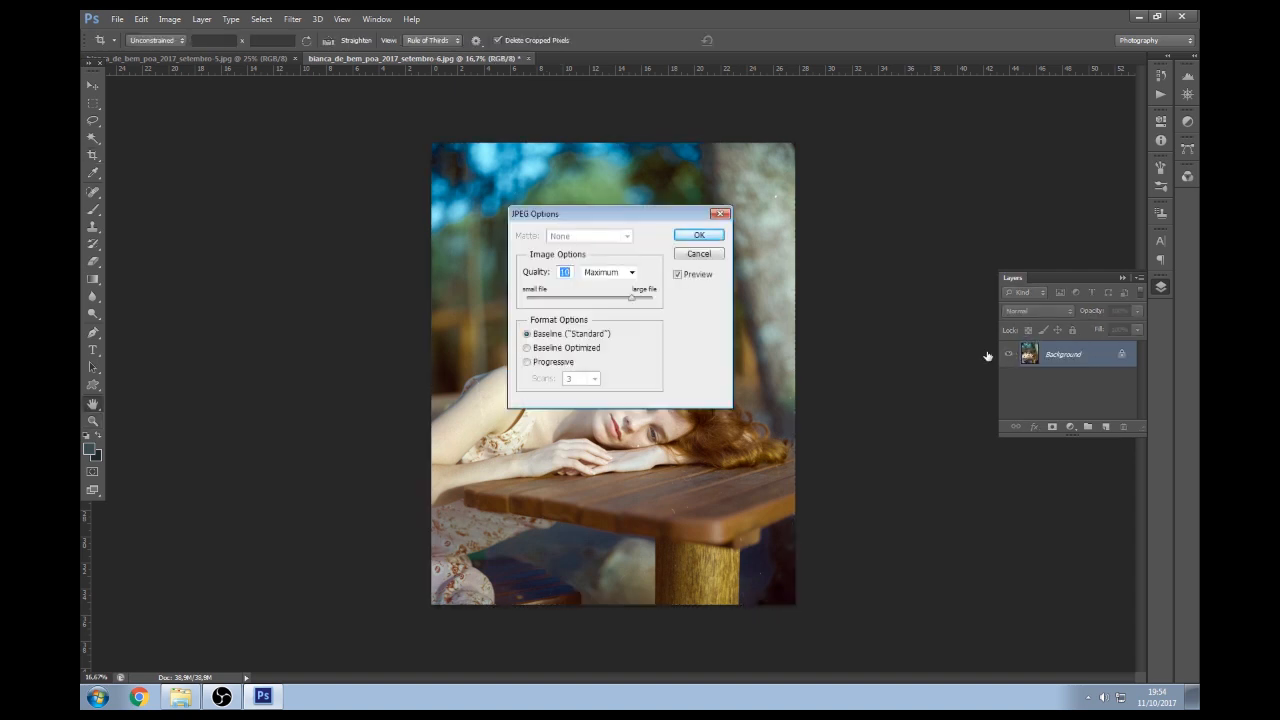
key("Return")
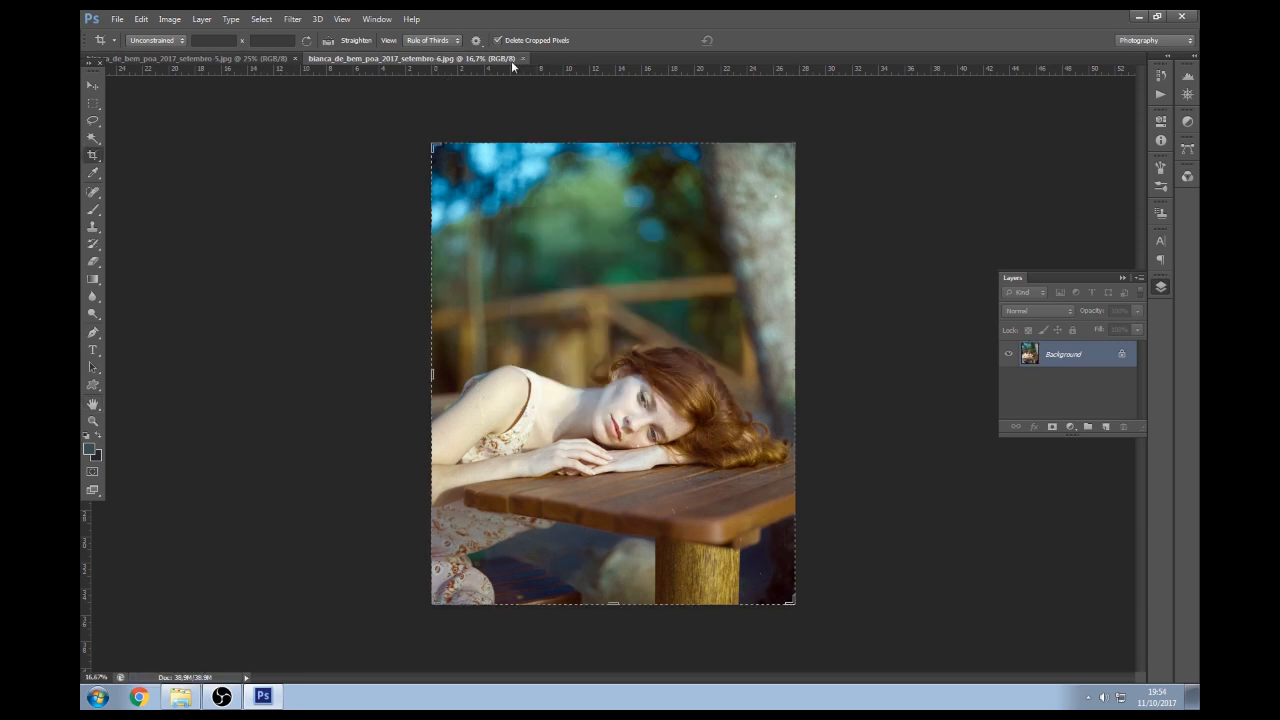
left_click(523, 59)
key("z")
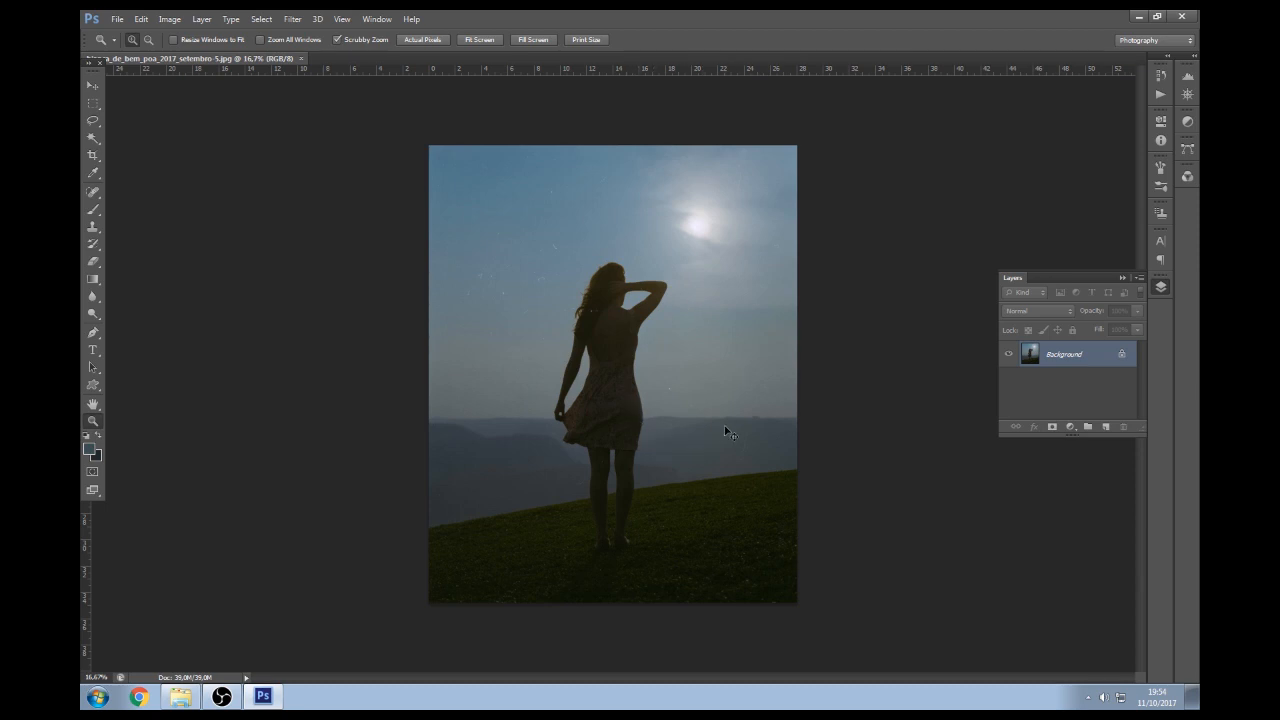
Apply a Levels auto correction with Enhance Monochromatic Contrast, then undo to compare before and after
key("ctrl+l")
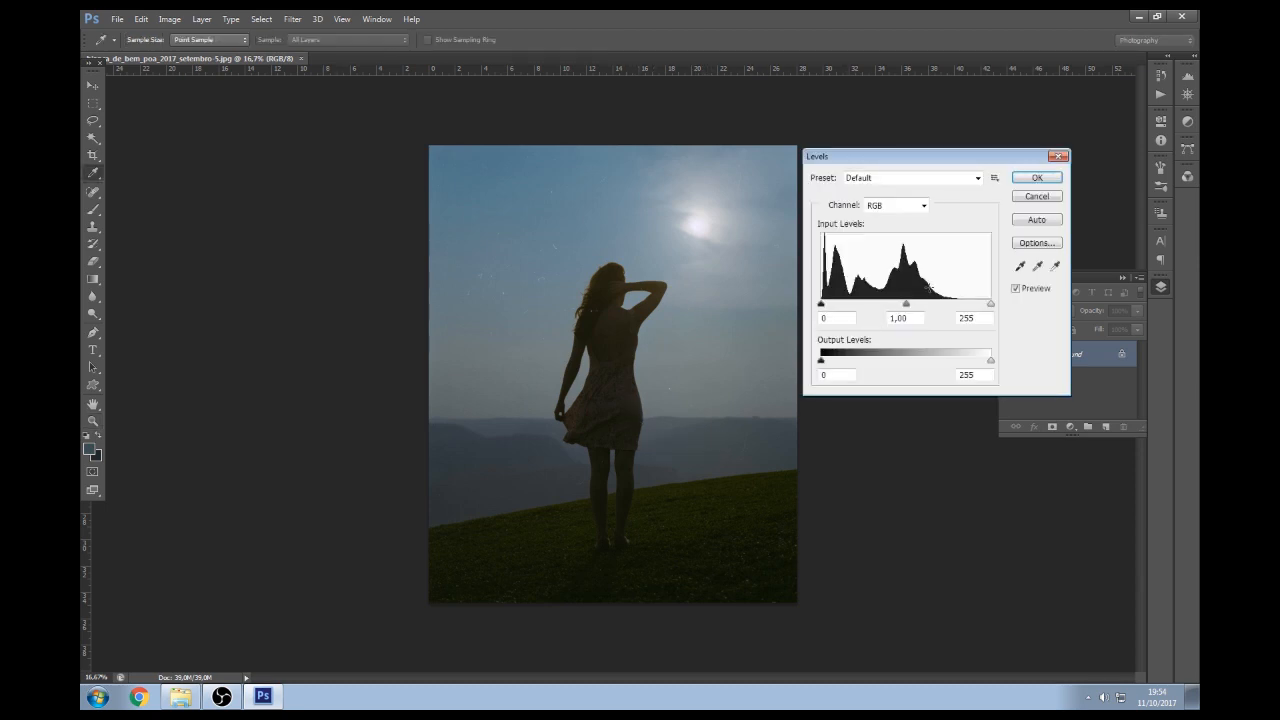
left_click(1037, 243)
left_click(866, 189)
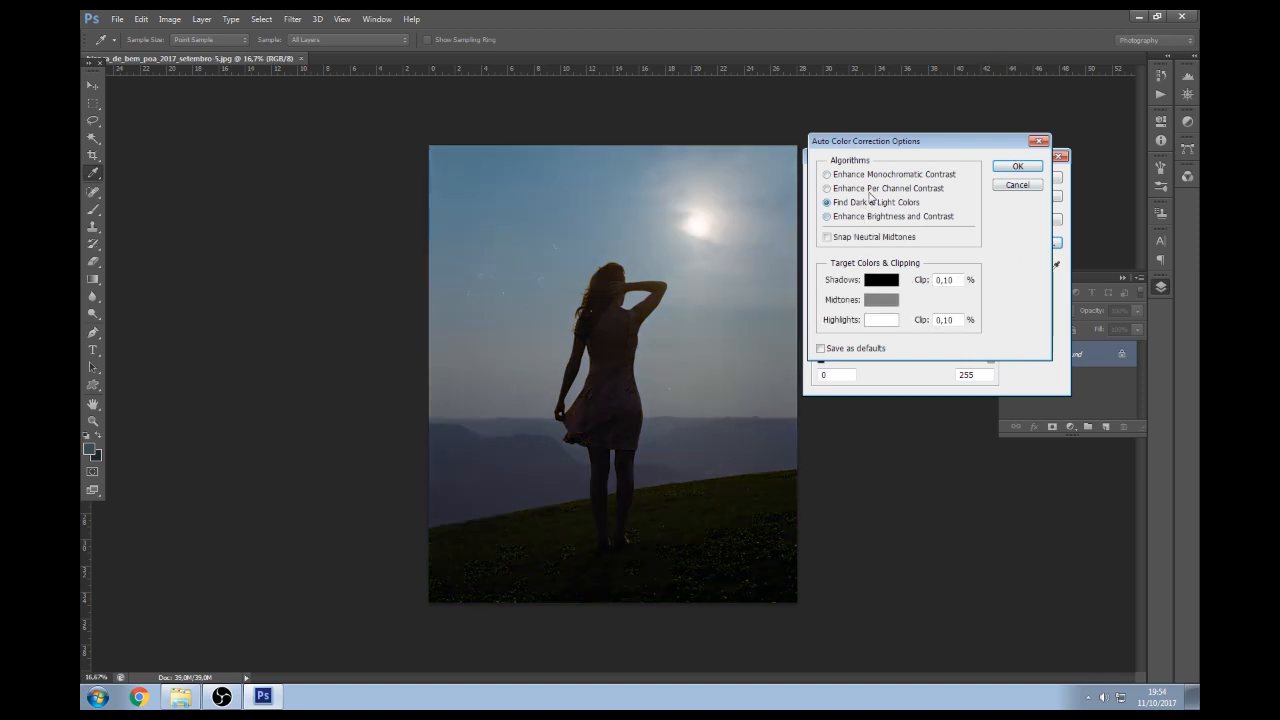
left_click(848, 237)
left_click(863, 205)
left_click(871, 176)
left_click(883, 190)
left_click(894, 176)
left_click(1027, 167)
left_click(1044, 183)
key("ctrl+z")
key("ctrl+z")
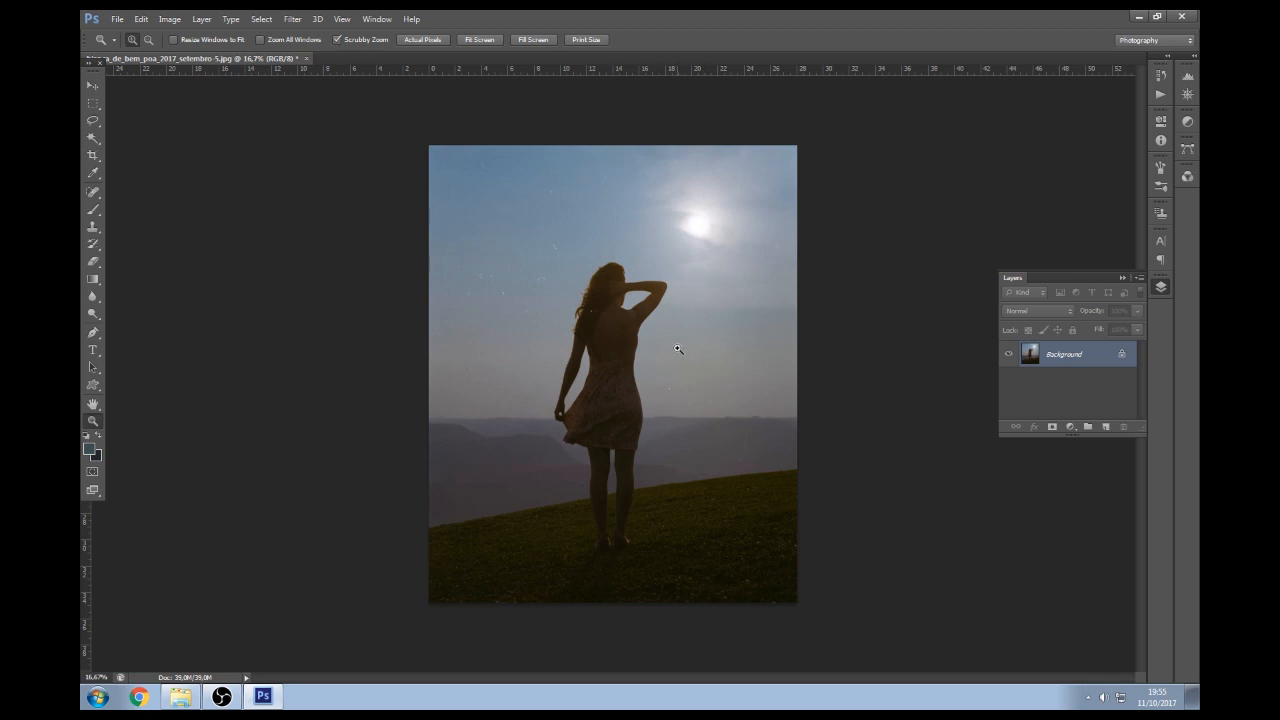
key("ctrl+b")
key("Escape")
key("ctrl+m")
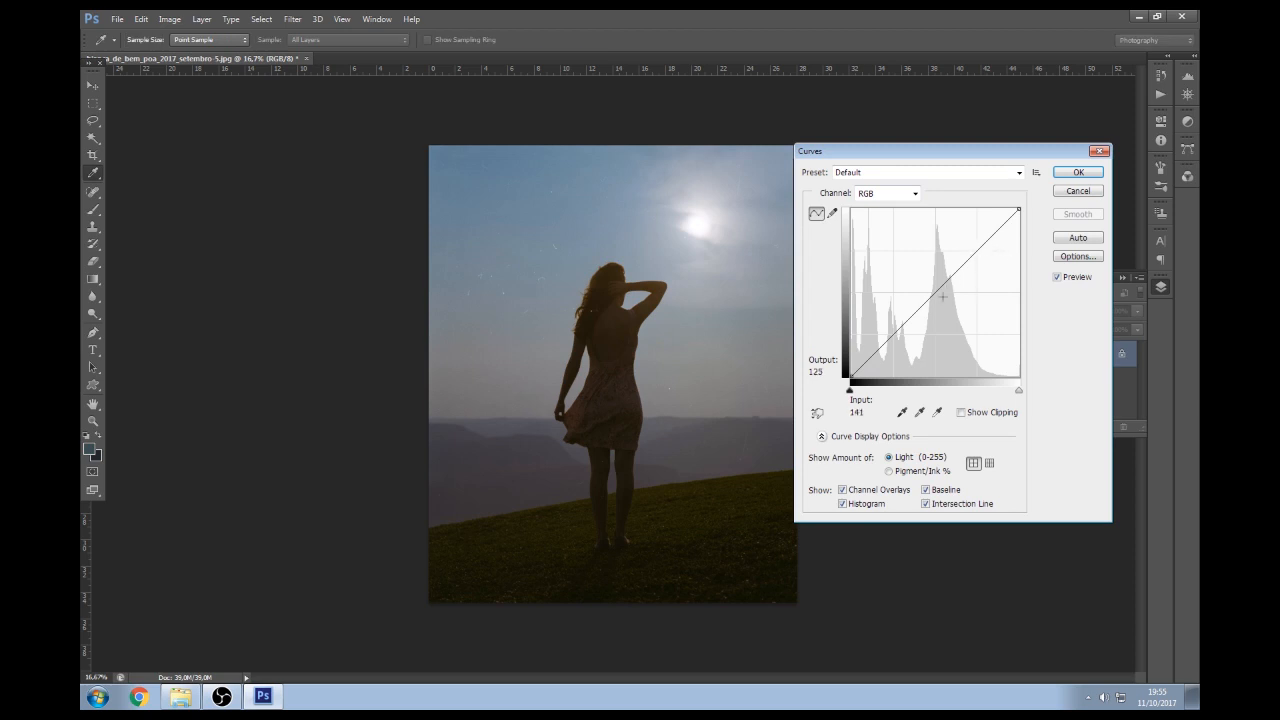
left_click(888, 343)
left_click_drag(888, 343, 886, 346)
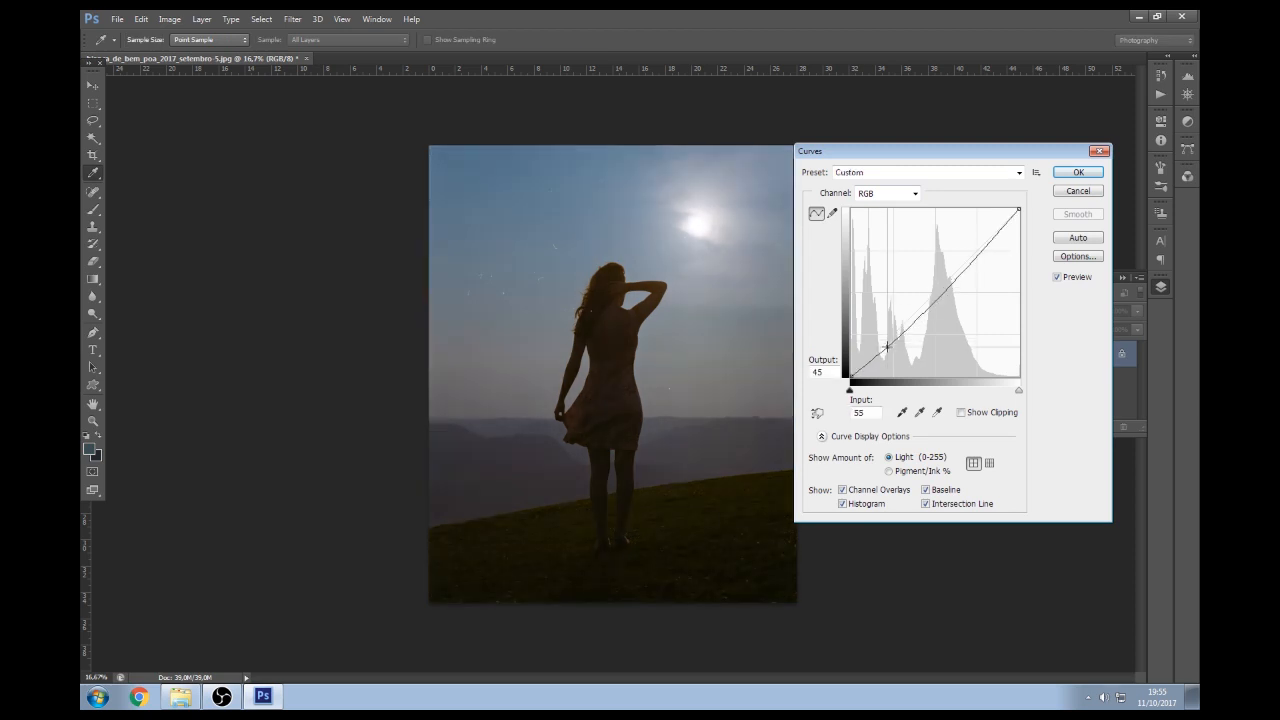
left_click_drag(963, 267, 965, 267)
left_click(886, 349)
left_click_drag(885, 352, 894, 342)
left_click(1096, 191)
key("z")
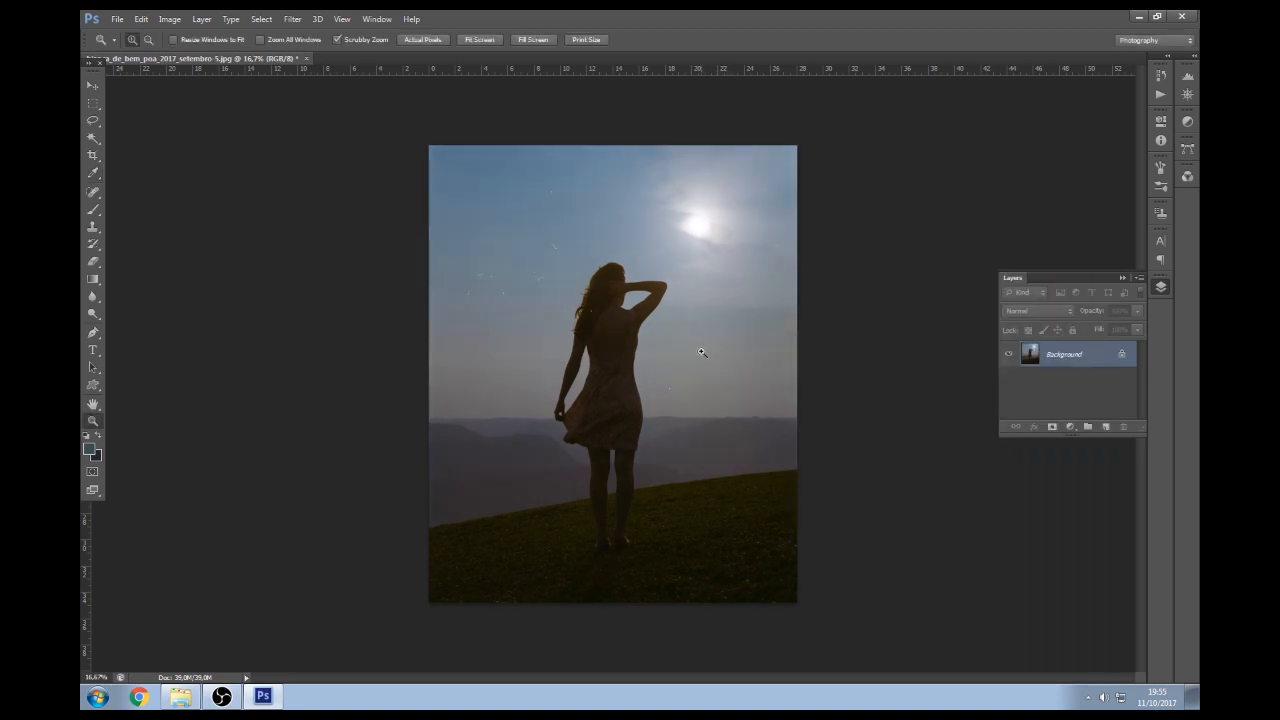
Zoom and pan around the silhouette photo to inspect it
left_click(543, 277)
key("c")
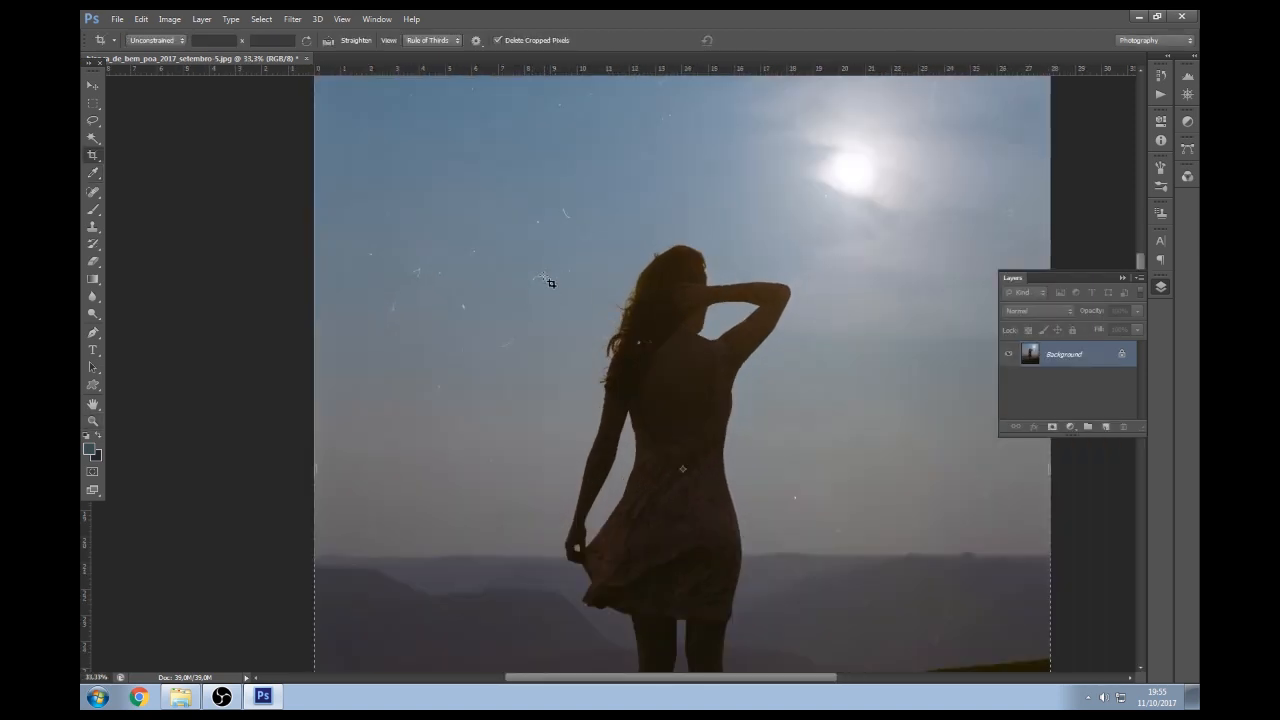
left_click_drag(757, 392, 666, 180)
key("z")
left_click(621, 349, "alt")
left_click(651, 320, "alt")
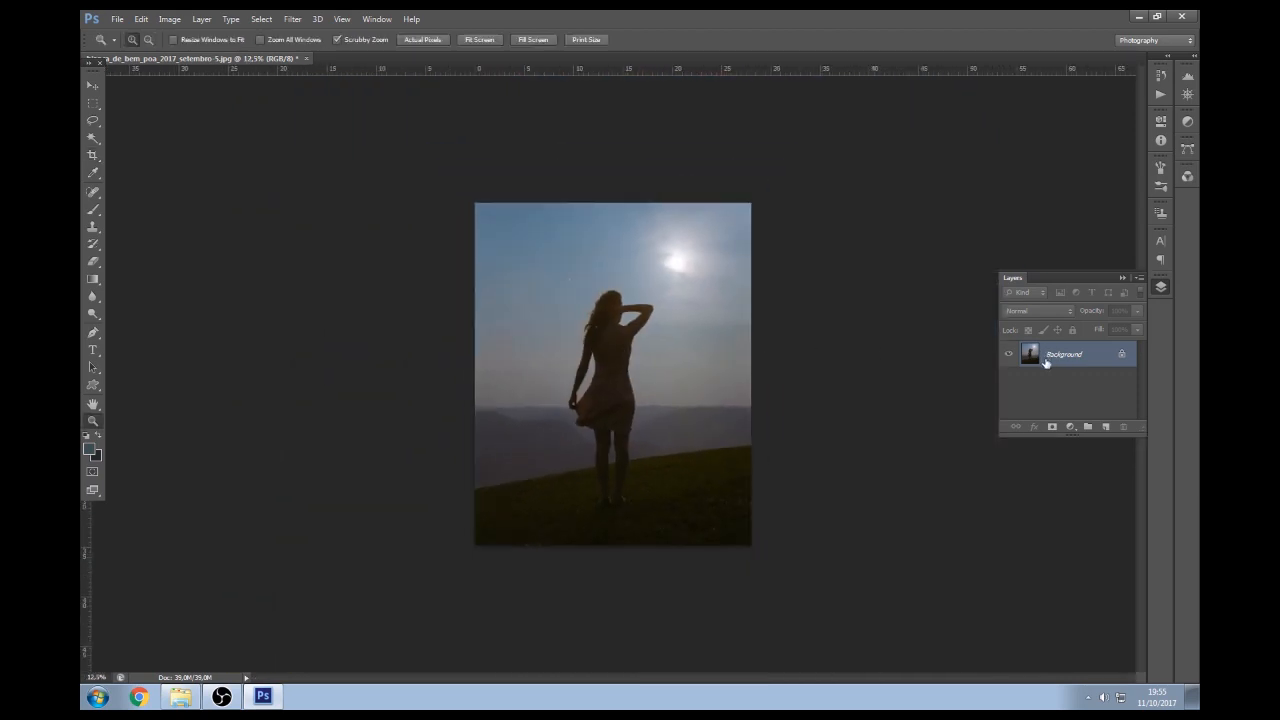
Zoom in on the figure and delete the grey Soft Light layer
key("ctrl+j")
key("c")
key("z")
left_click(604, 360)
left_click(604, 360)
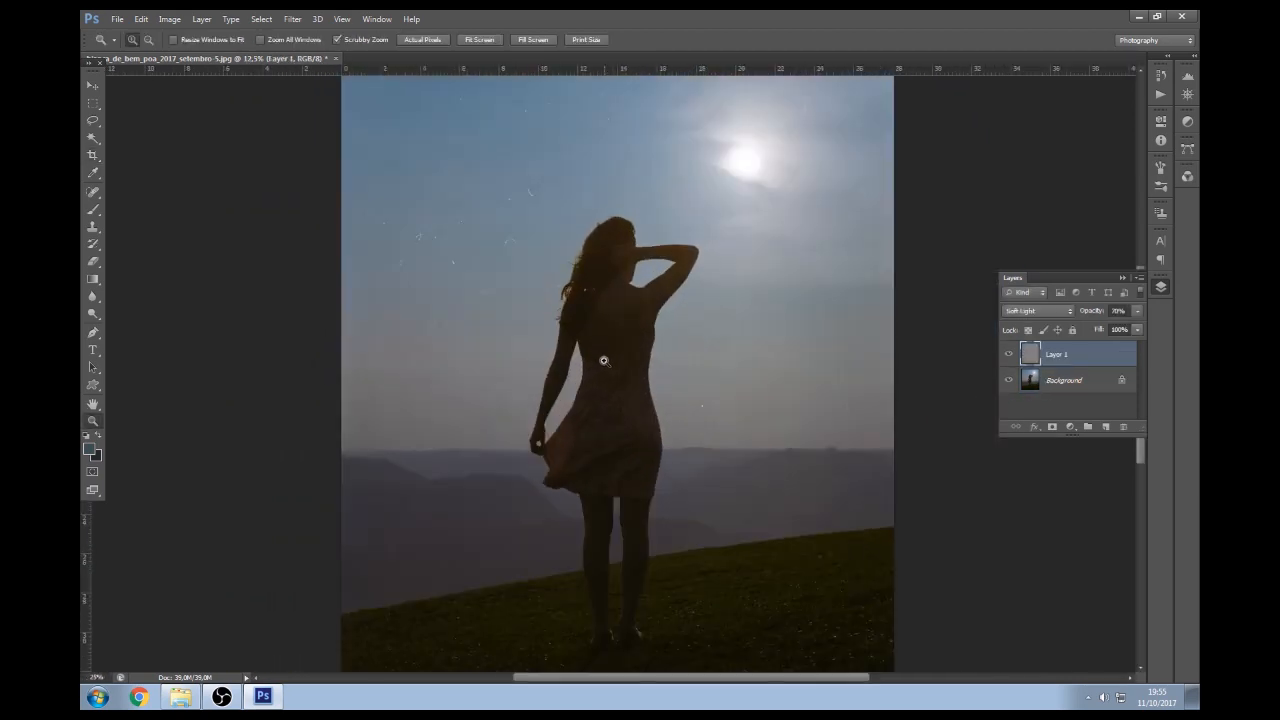
left_click(604, 360)
key("c")
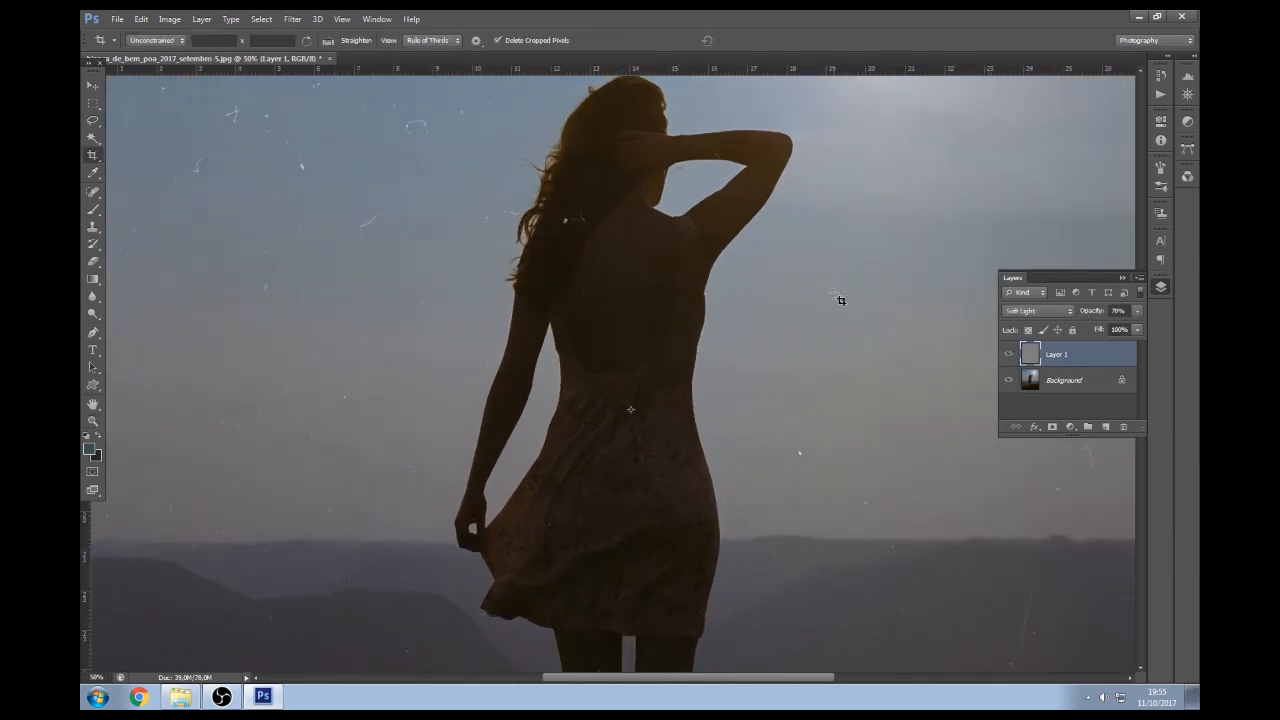
key("Delete")
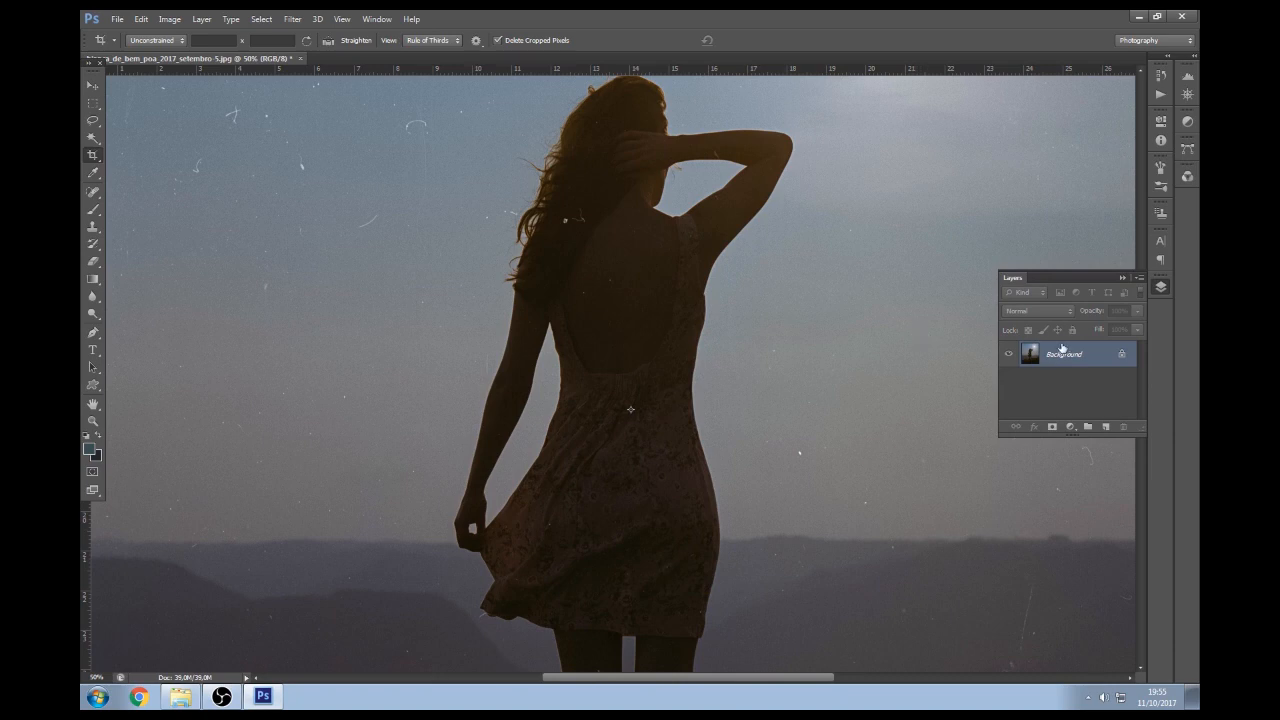
Save the silhouette photo as a quality 10 JPEG and close it
key("ctrl+s")
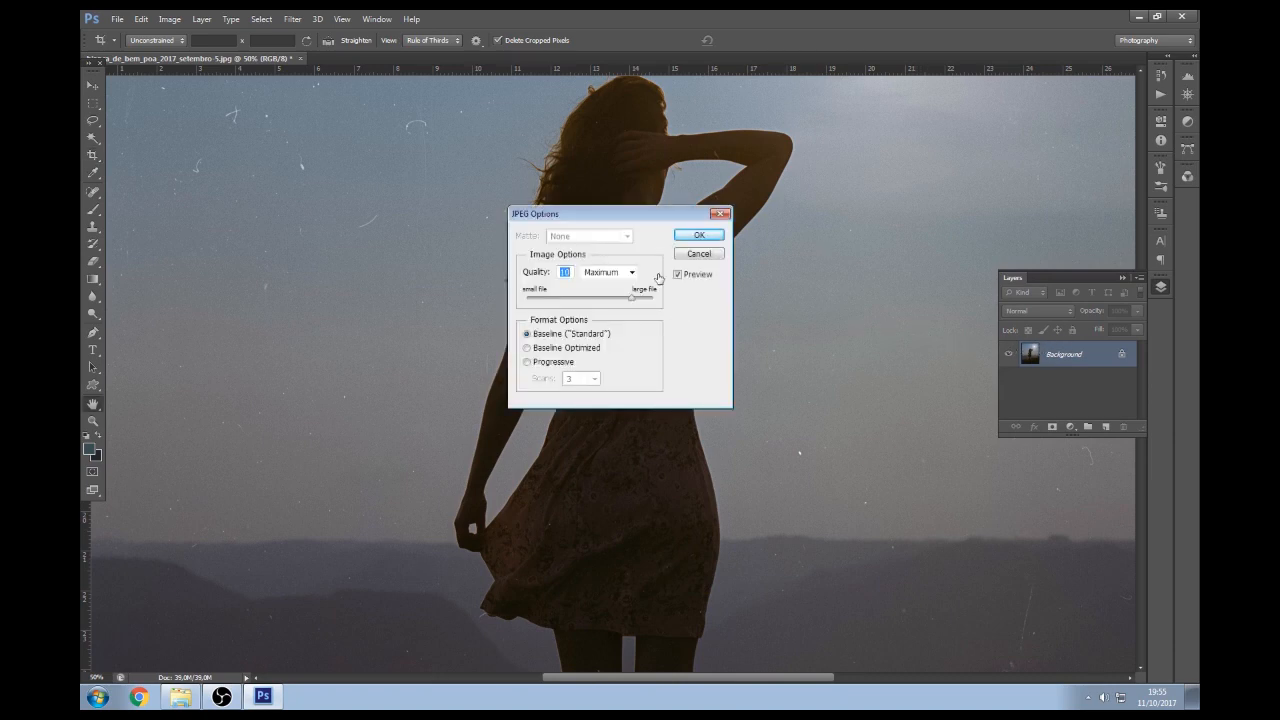
left_click(699, 234)
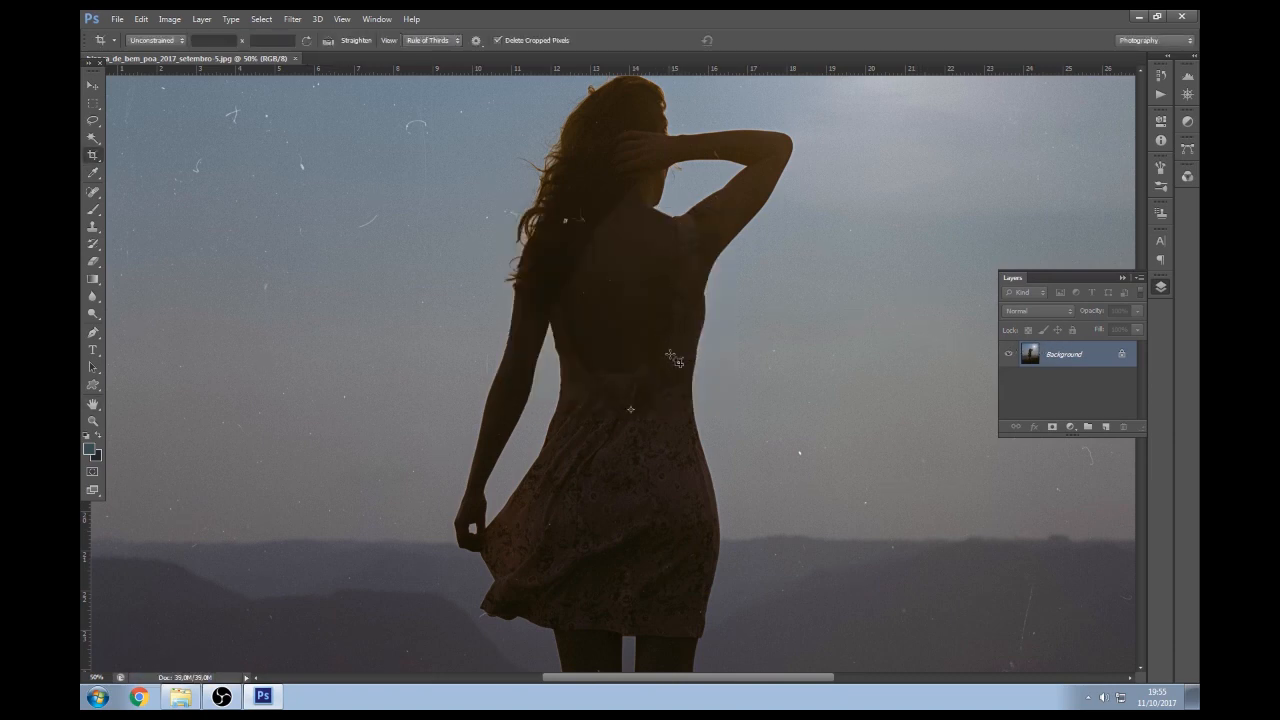
key("z")
left_click(621, 363, "alt")
key("ctrl+plus")
key("ctrl+plus")
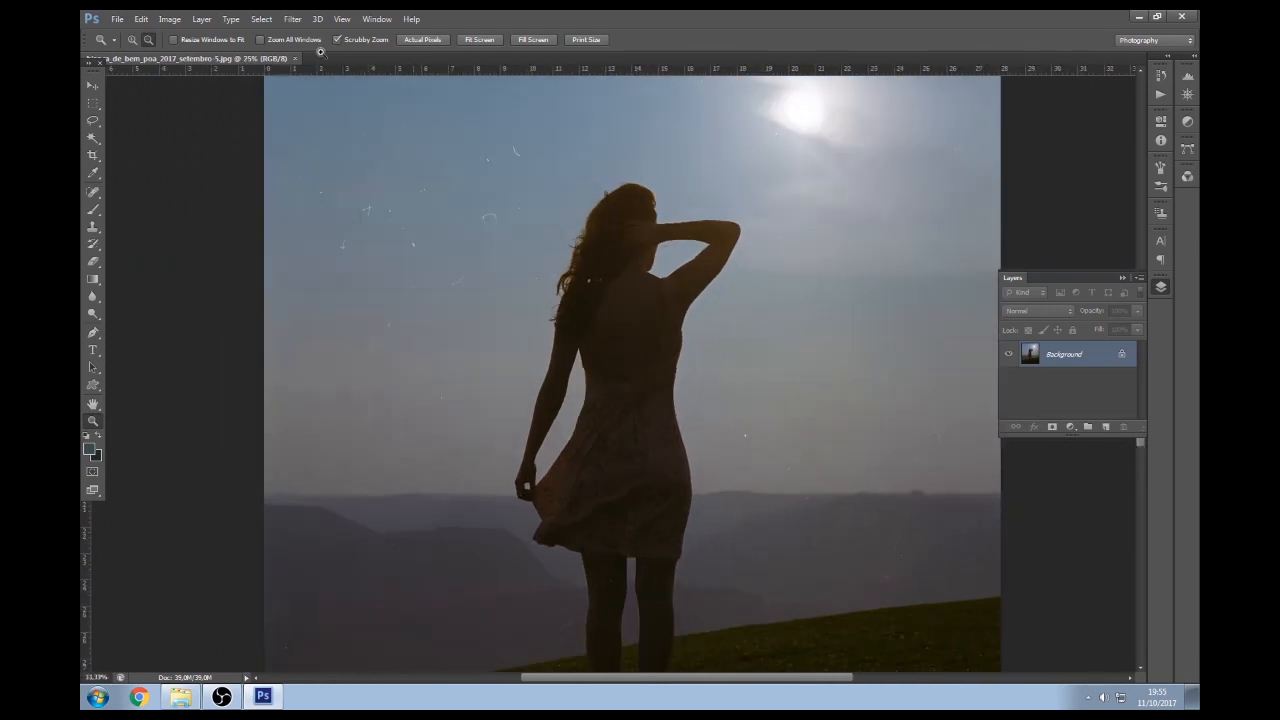
left_click(296, 59)
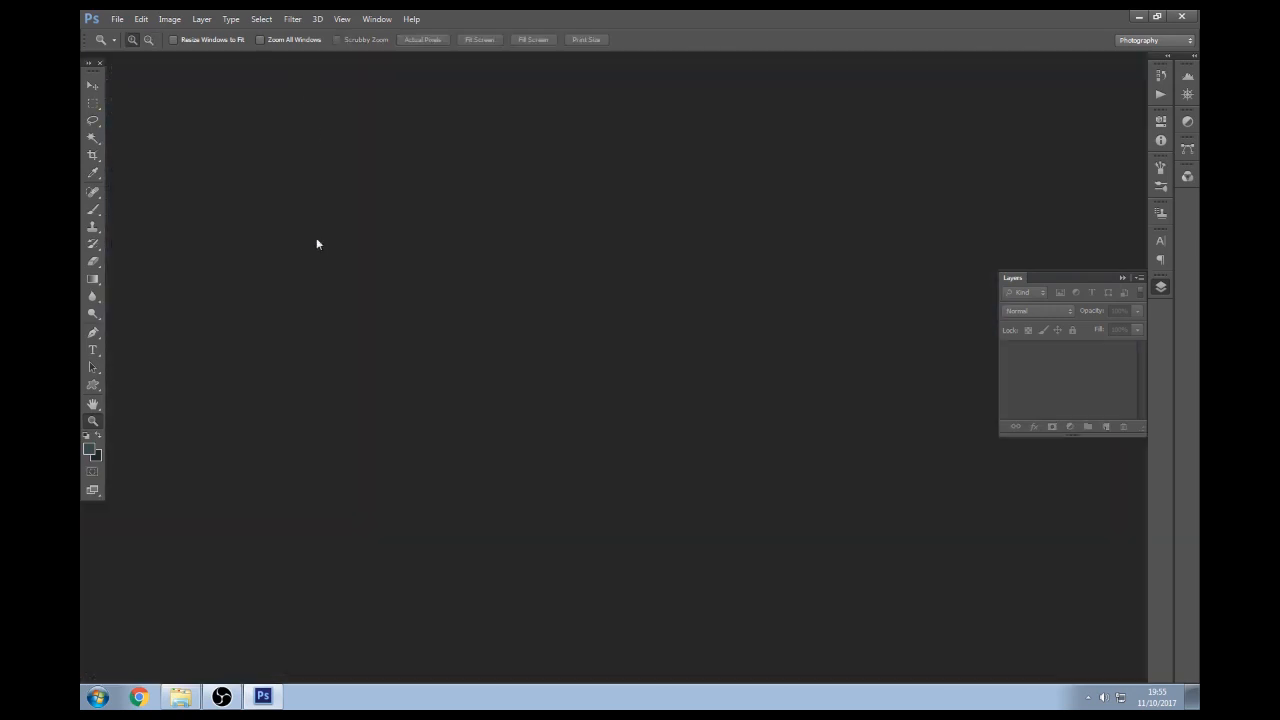
left_click(181, 694)
Play the processed photos as a slideshow from the first image, ending on the railing portrait
left_click(548, 182)
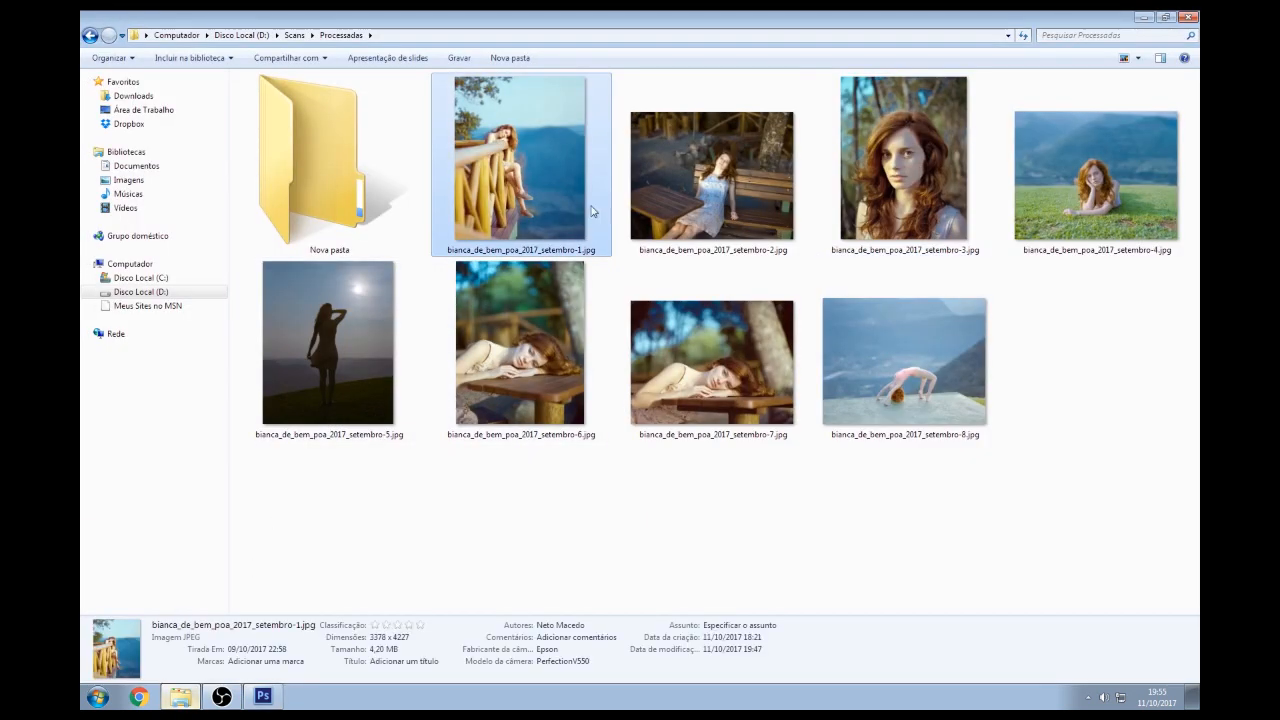
double_click(577, 200)
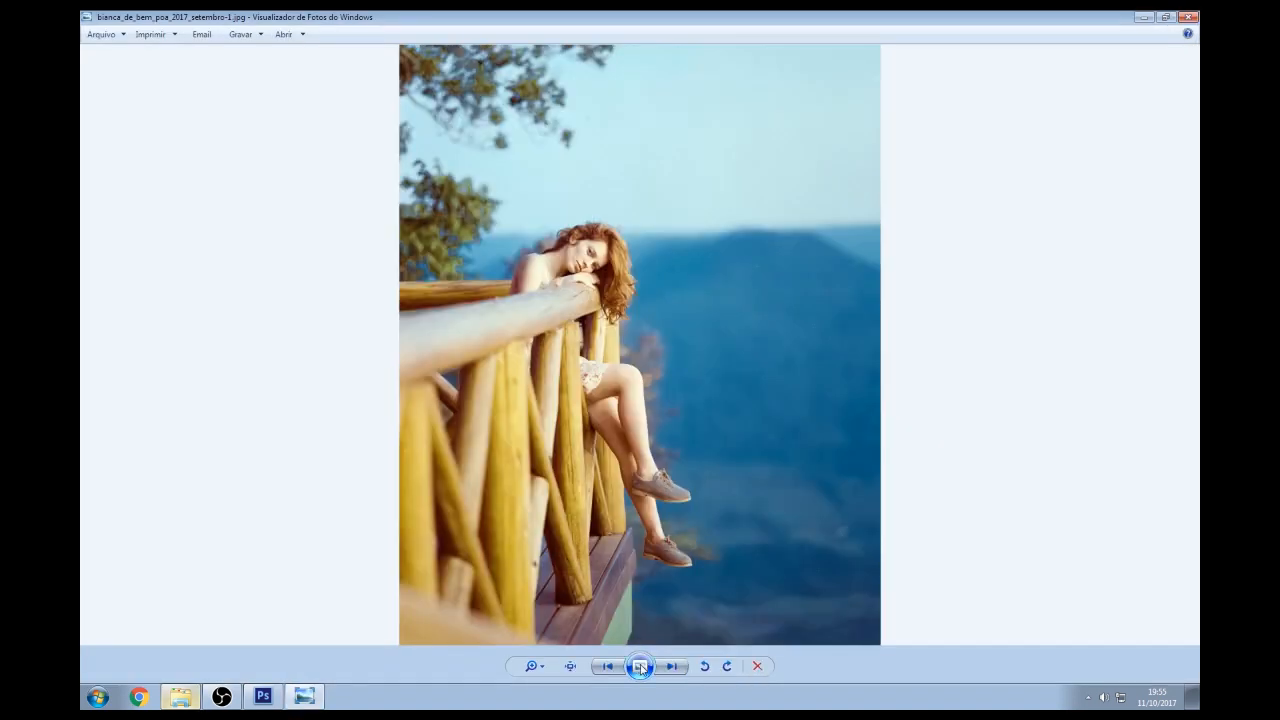
left_click(640, 666)
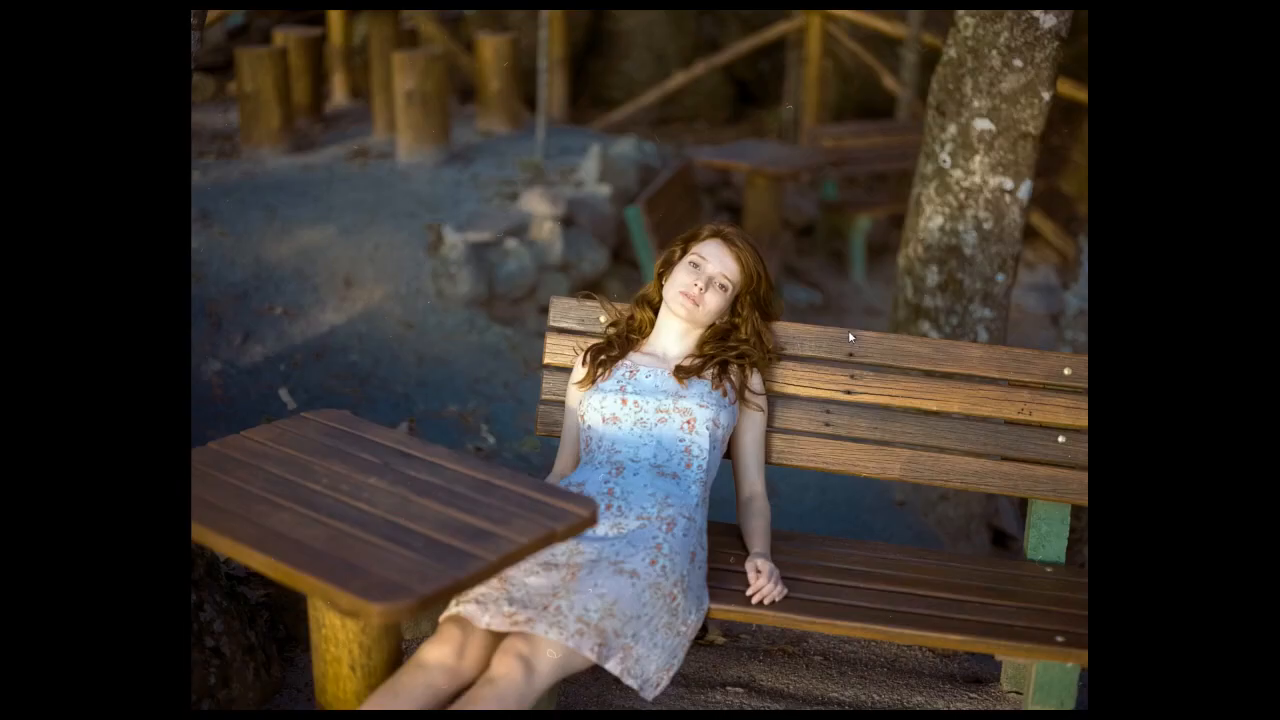
left_click(845, 341)
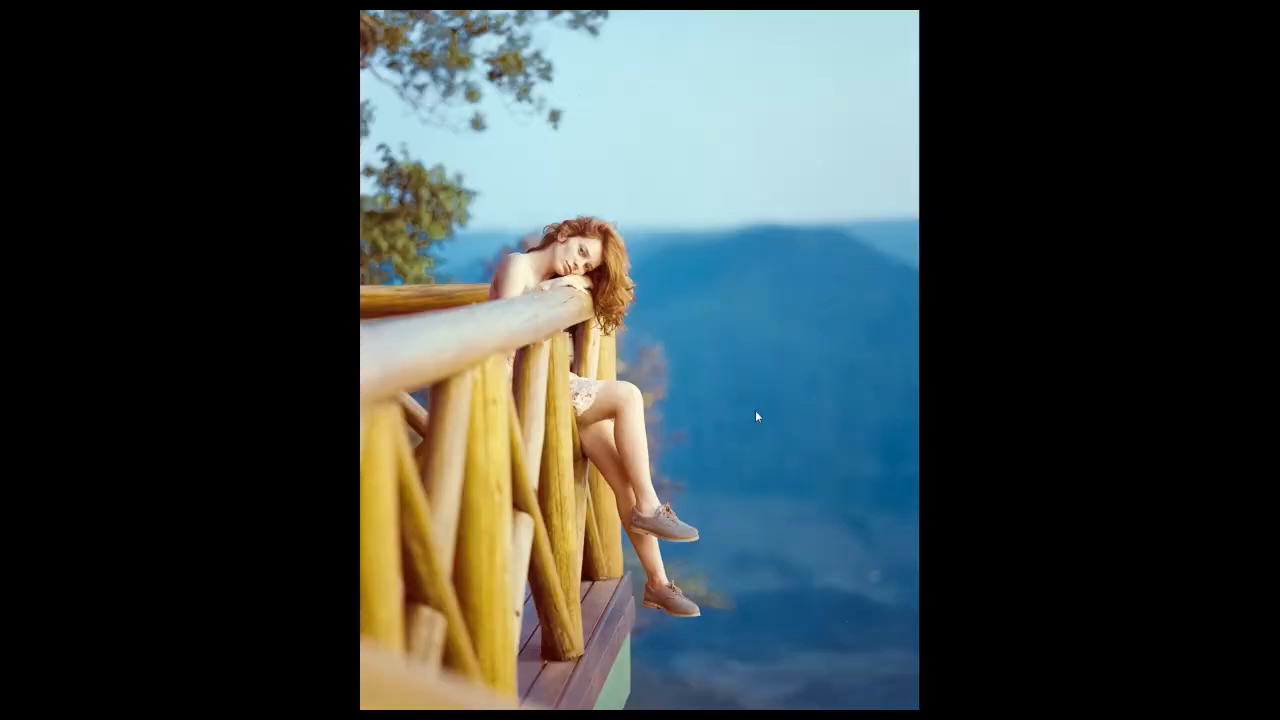
key("Right")
key("Left")
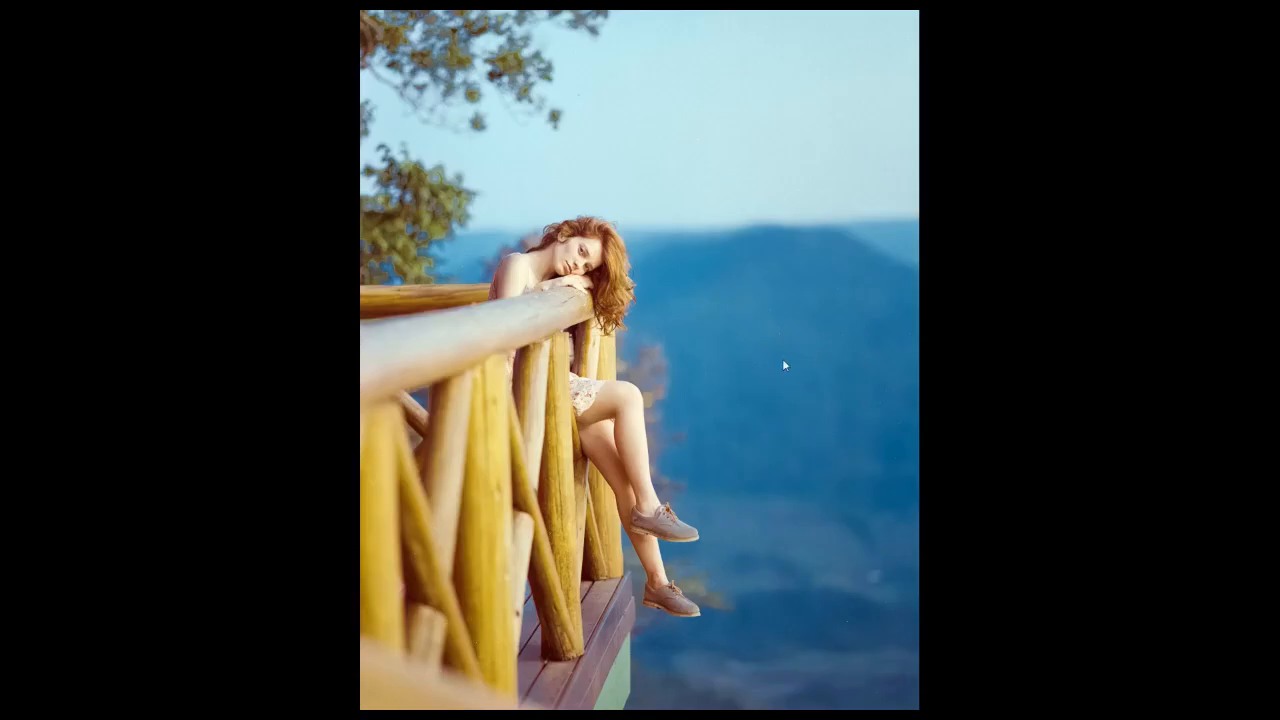